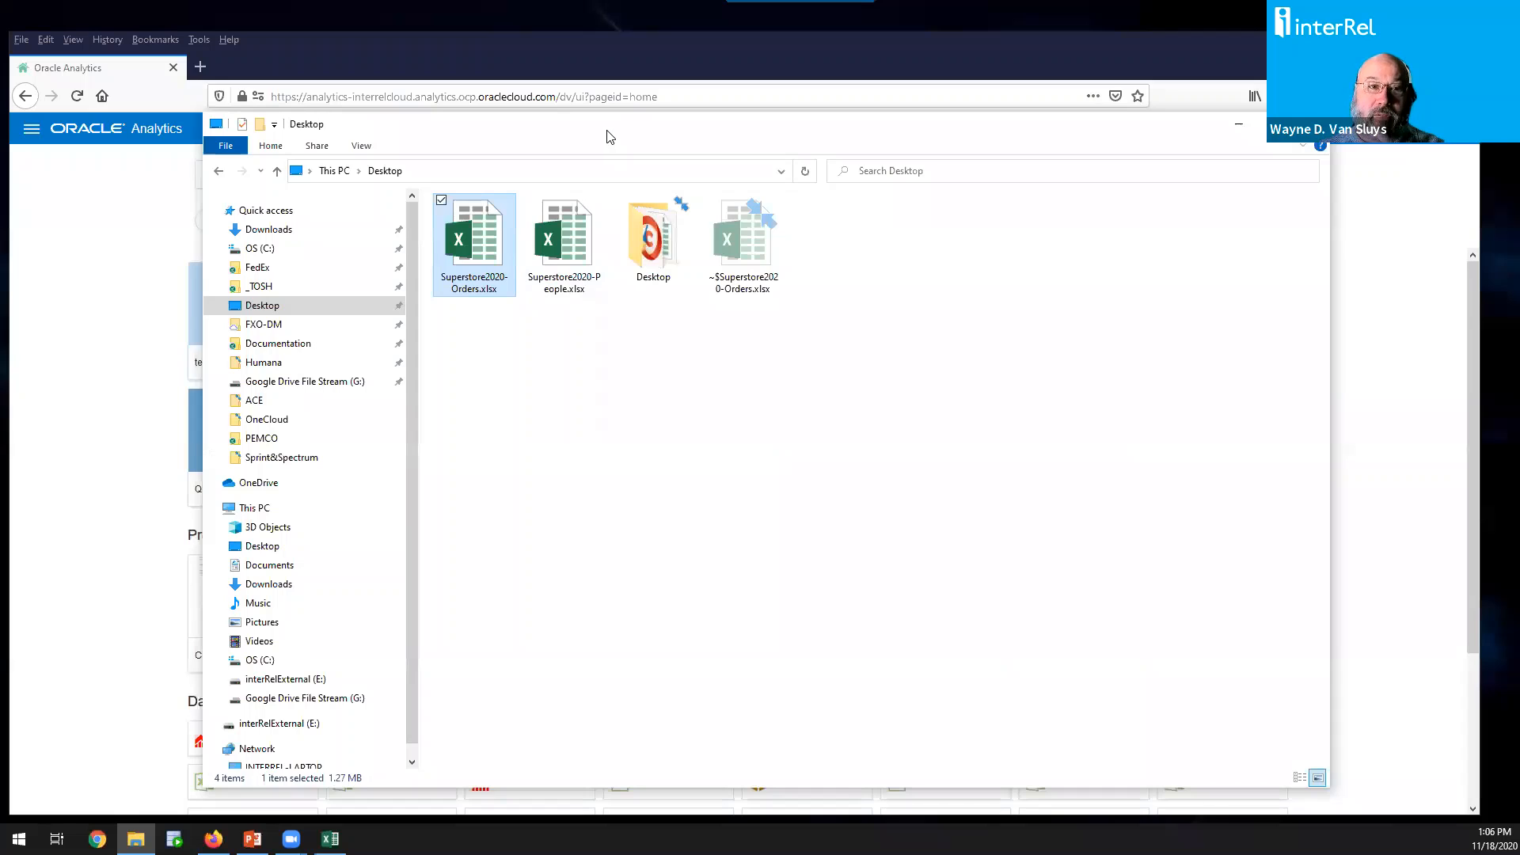
Review the order columns through to Profit in the open Superstore2020-Orders workbook in Excel and close the workbook
drag(609, 137, 663, 141)
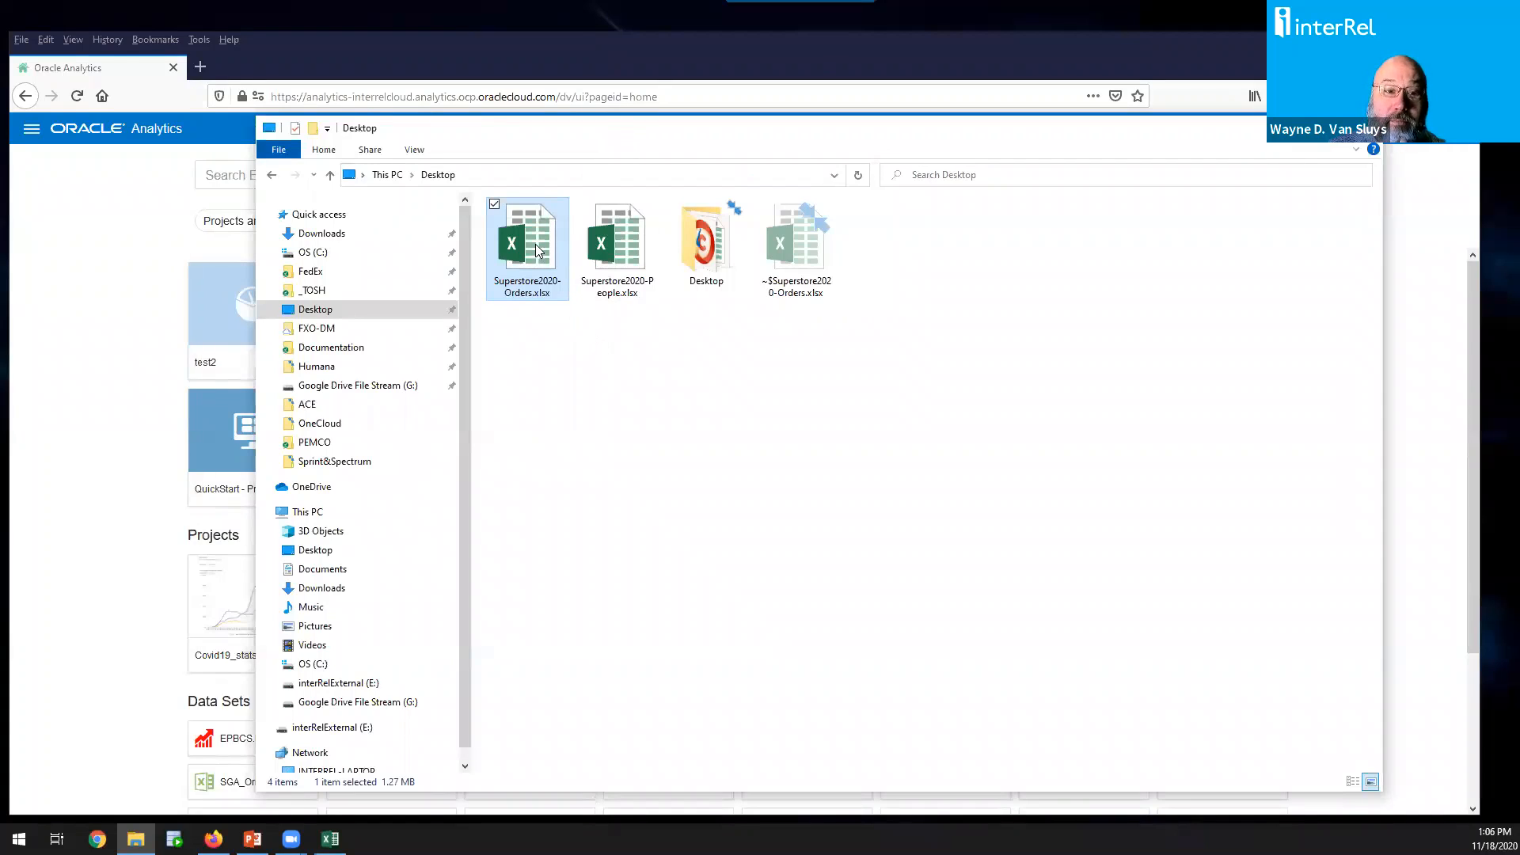
click(330, 839)
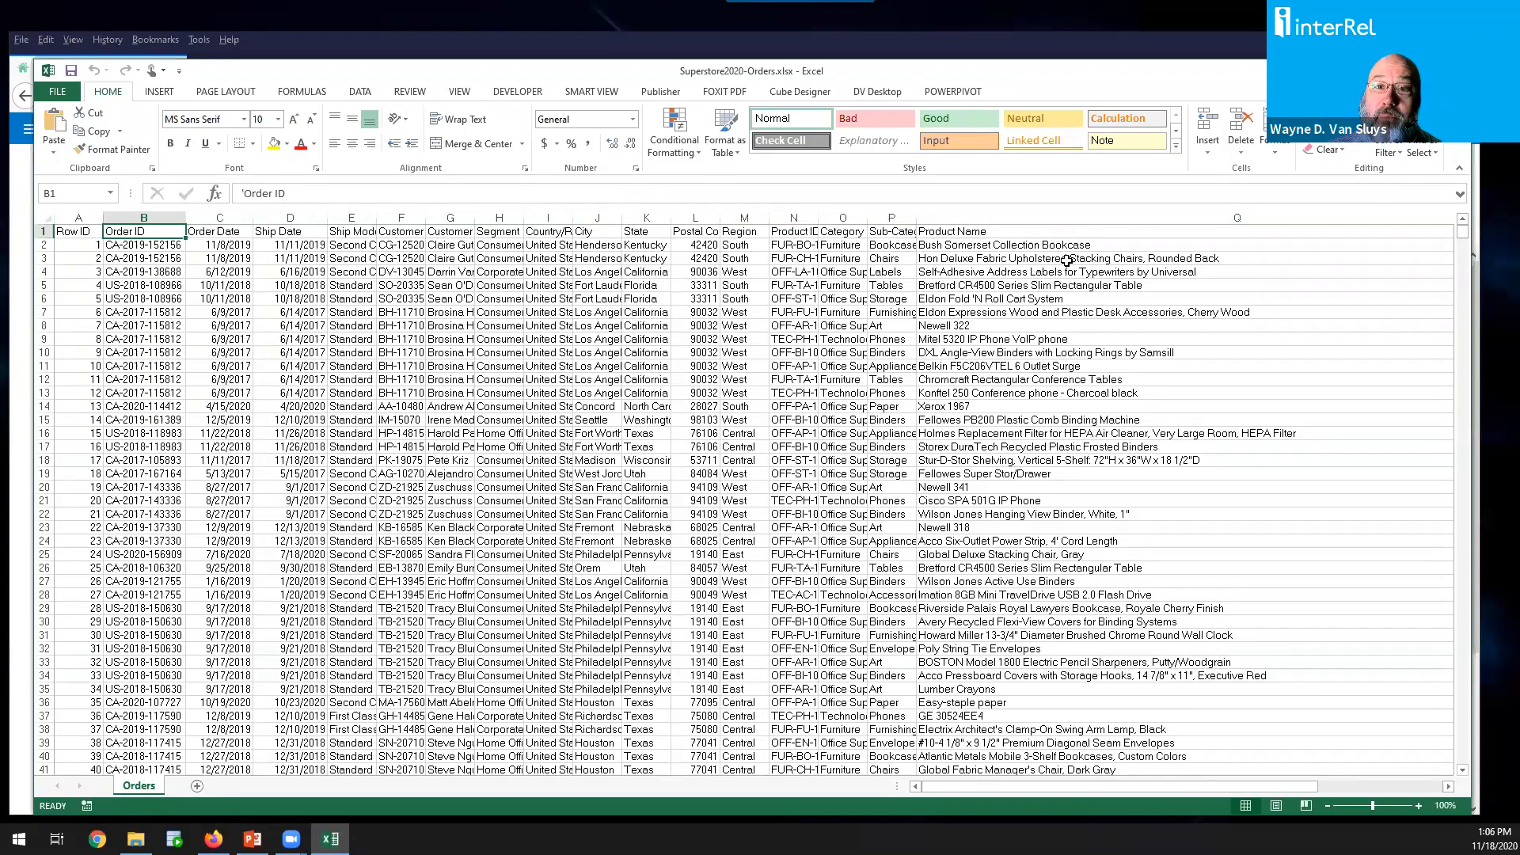
drag(1298, 786, 1434, 780)
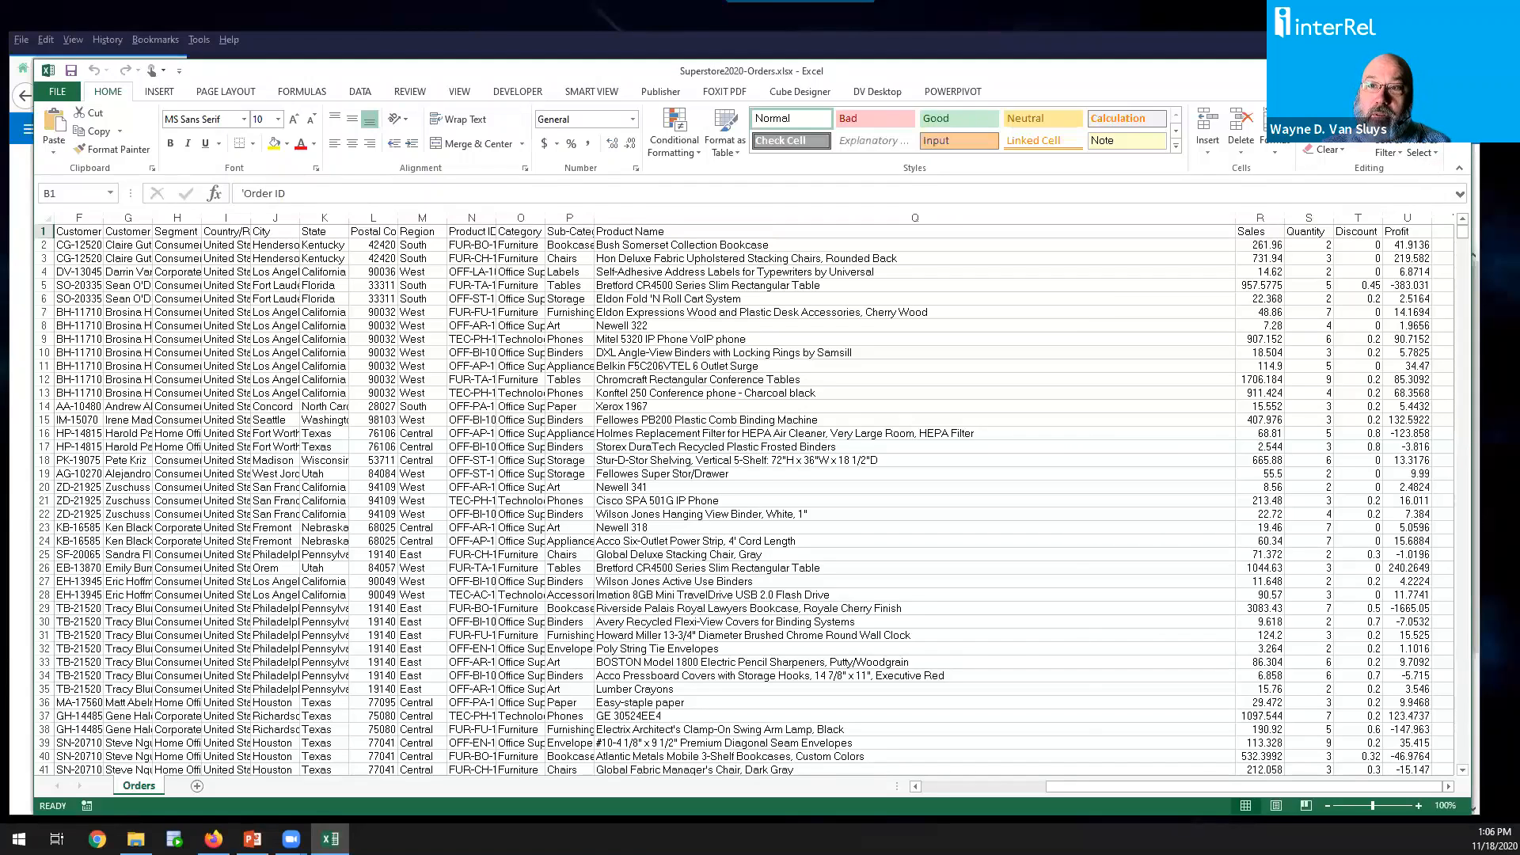
click(1455, 71)
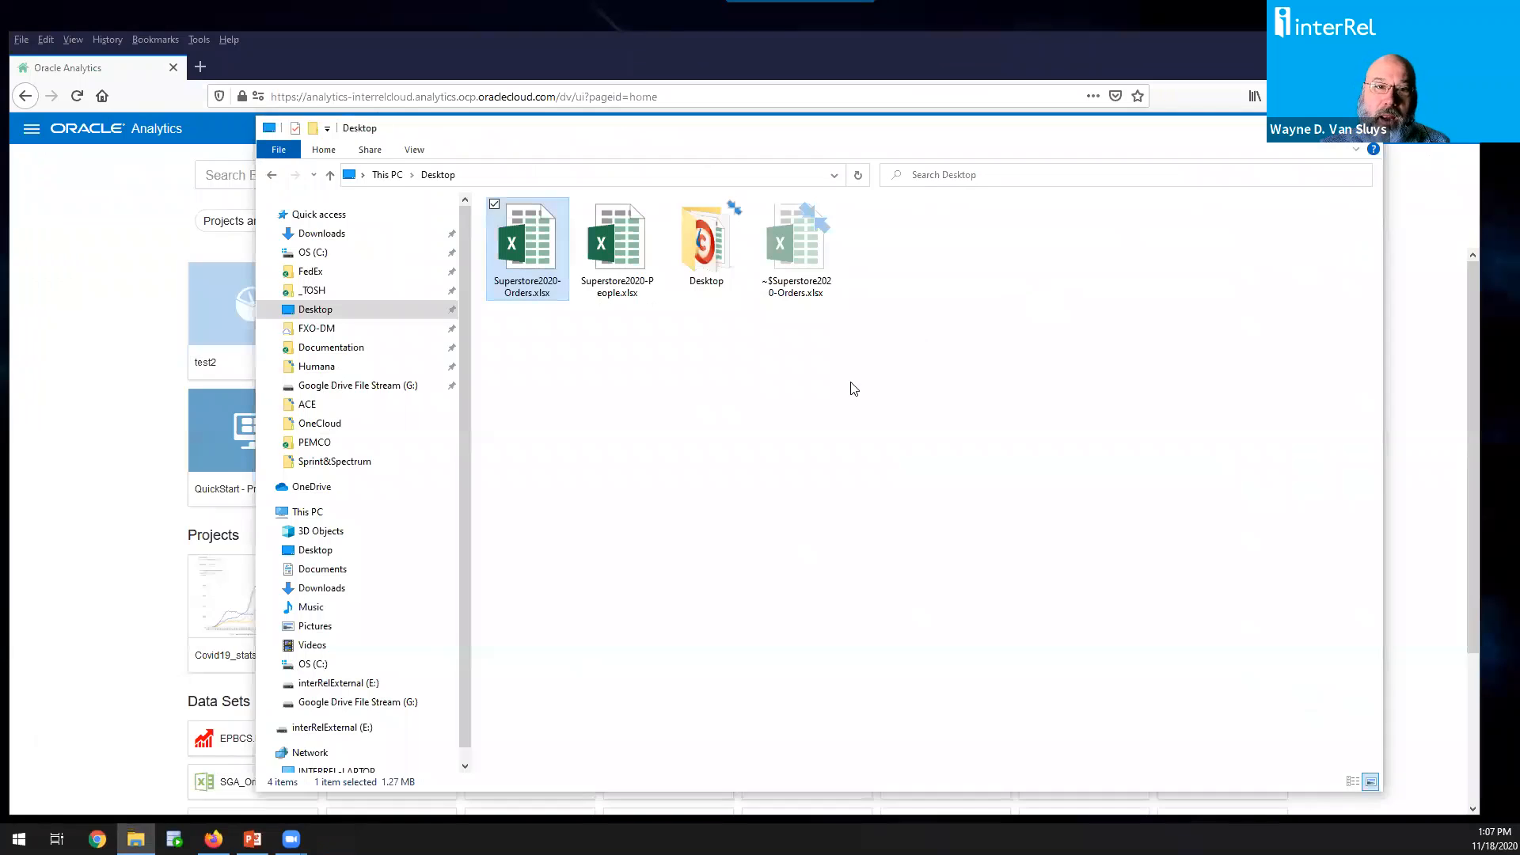
Start a new data set in Oracle Analytics and upload Superstore2020-Orders.xlsx from the Desktop folder as its source
click(622, 236)
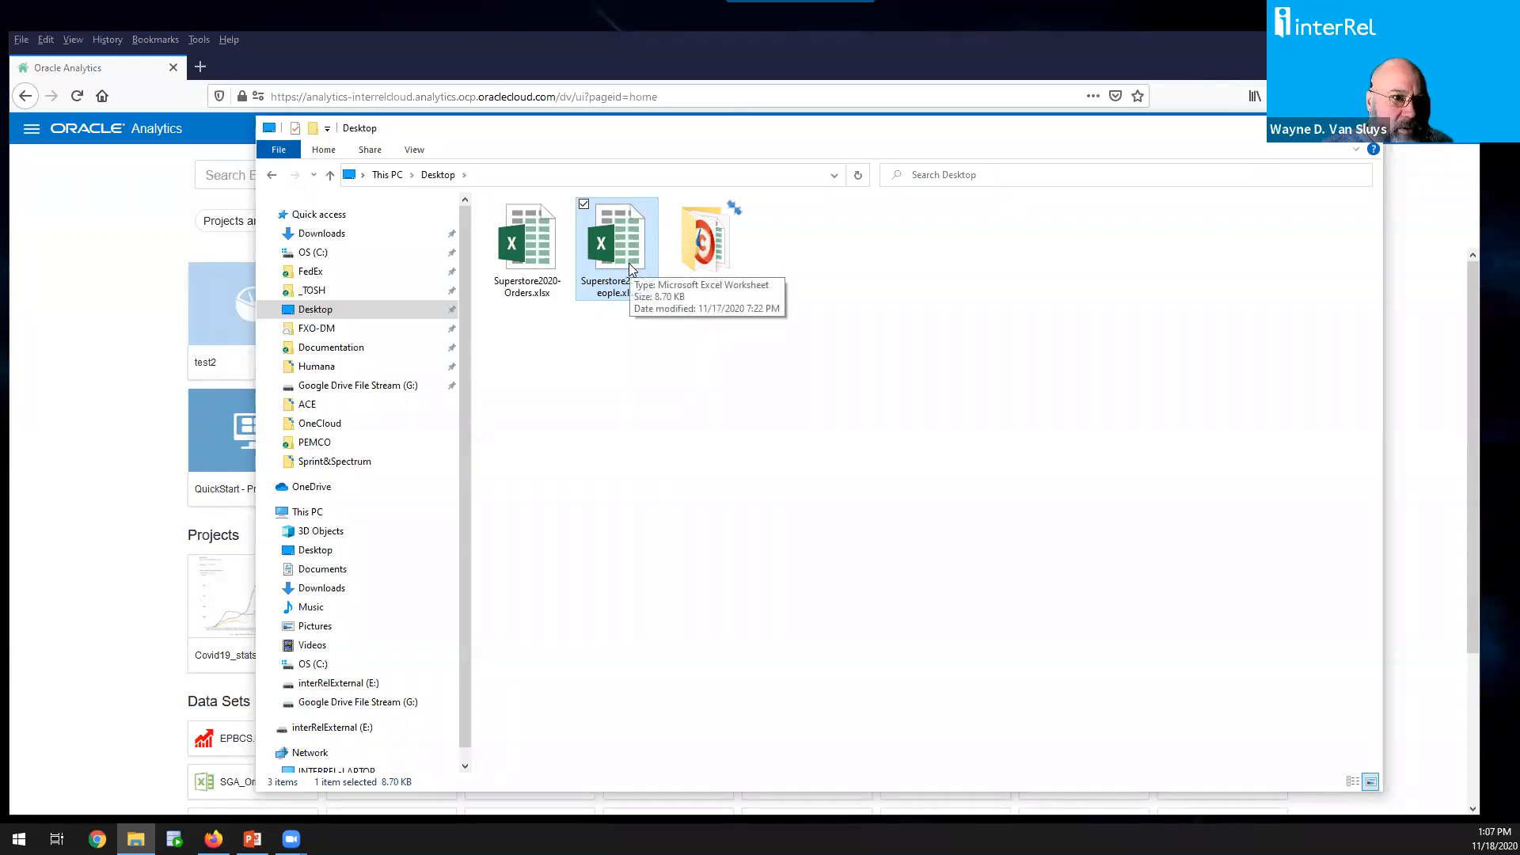
drag(686, 144, 852, 346)
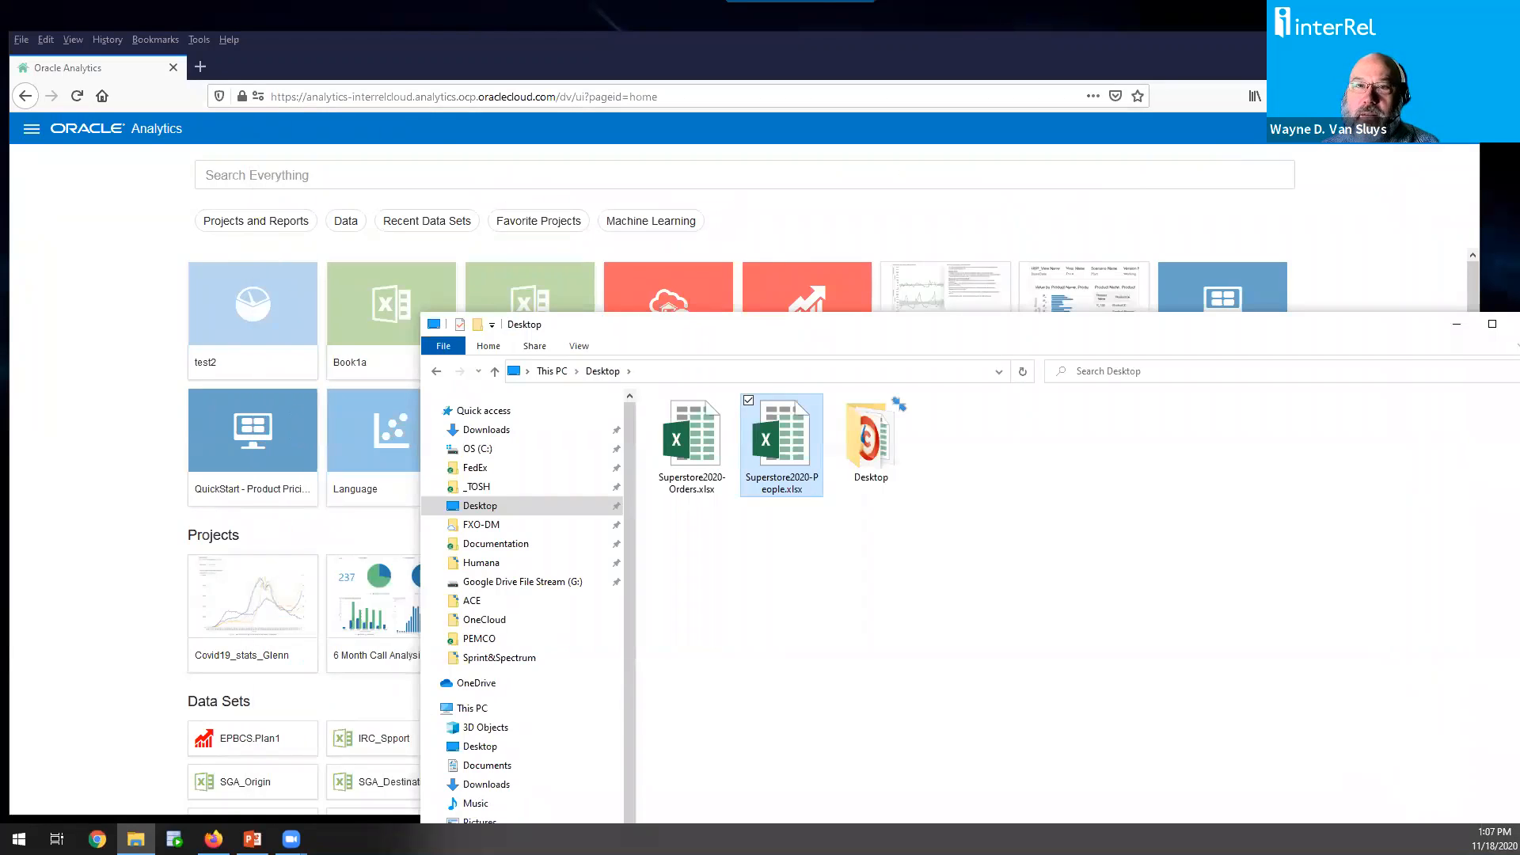
click(1382, 129)
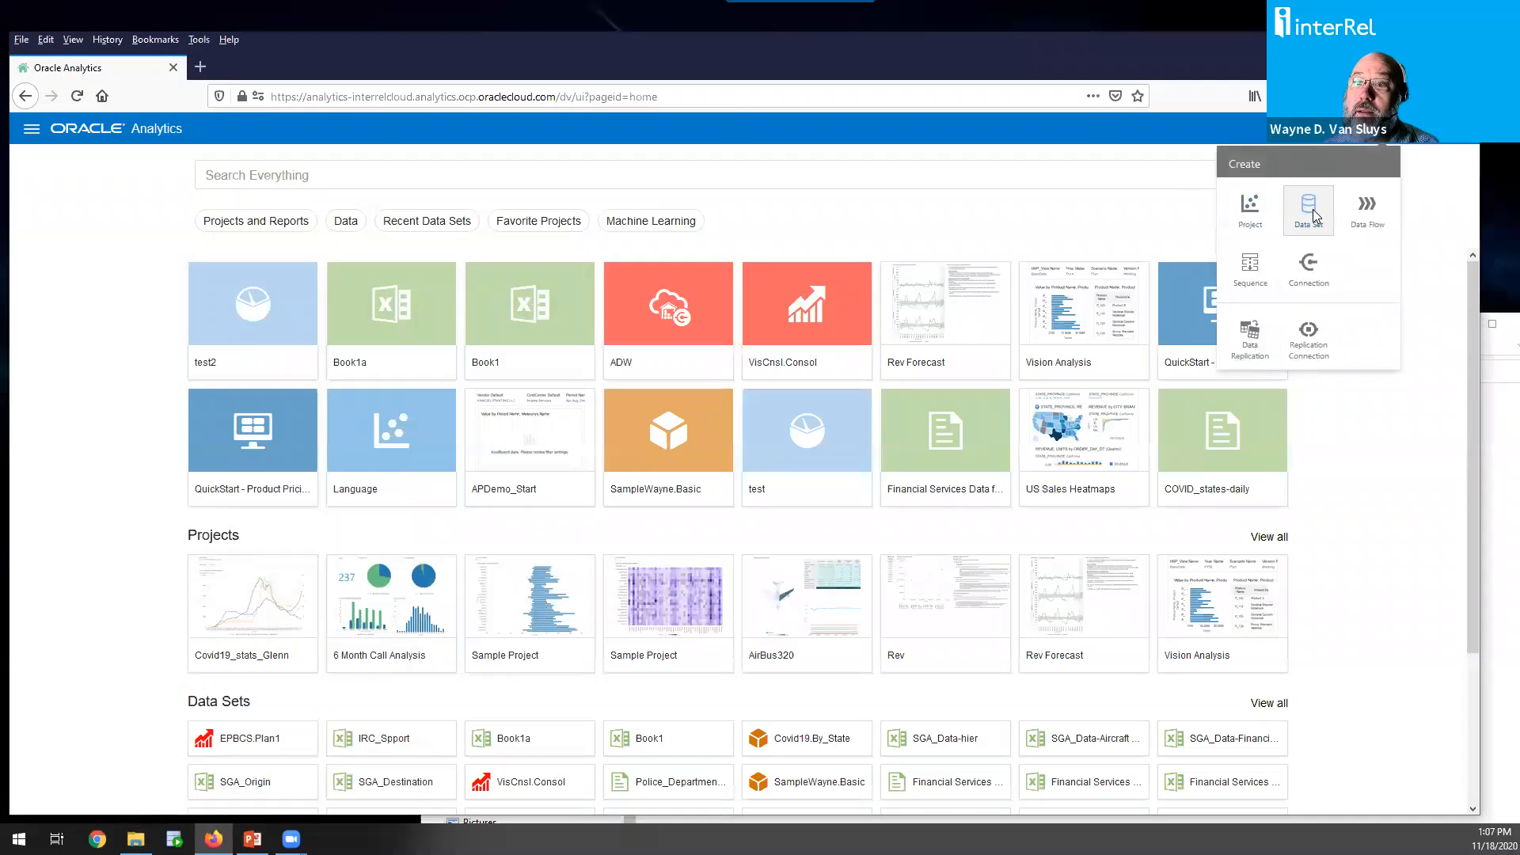
click(1314, 211)
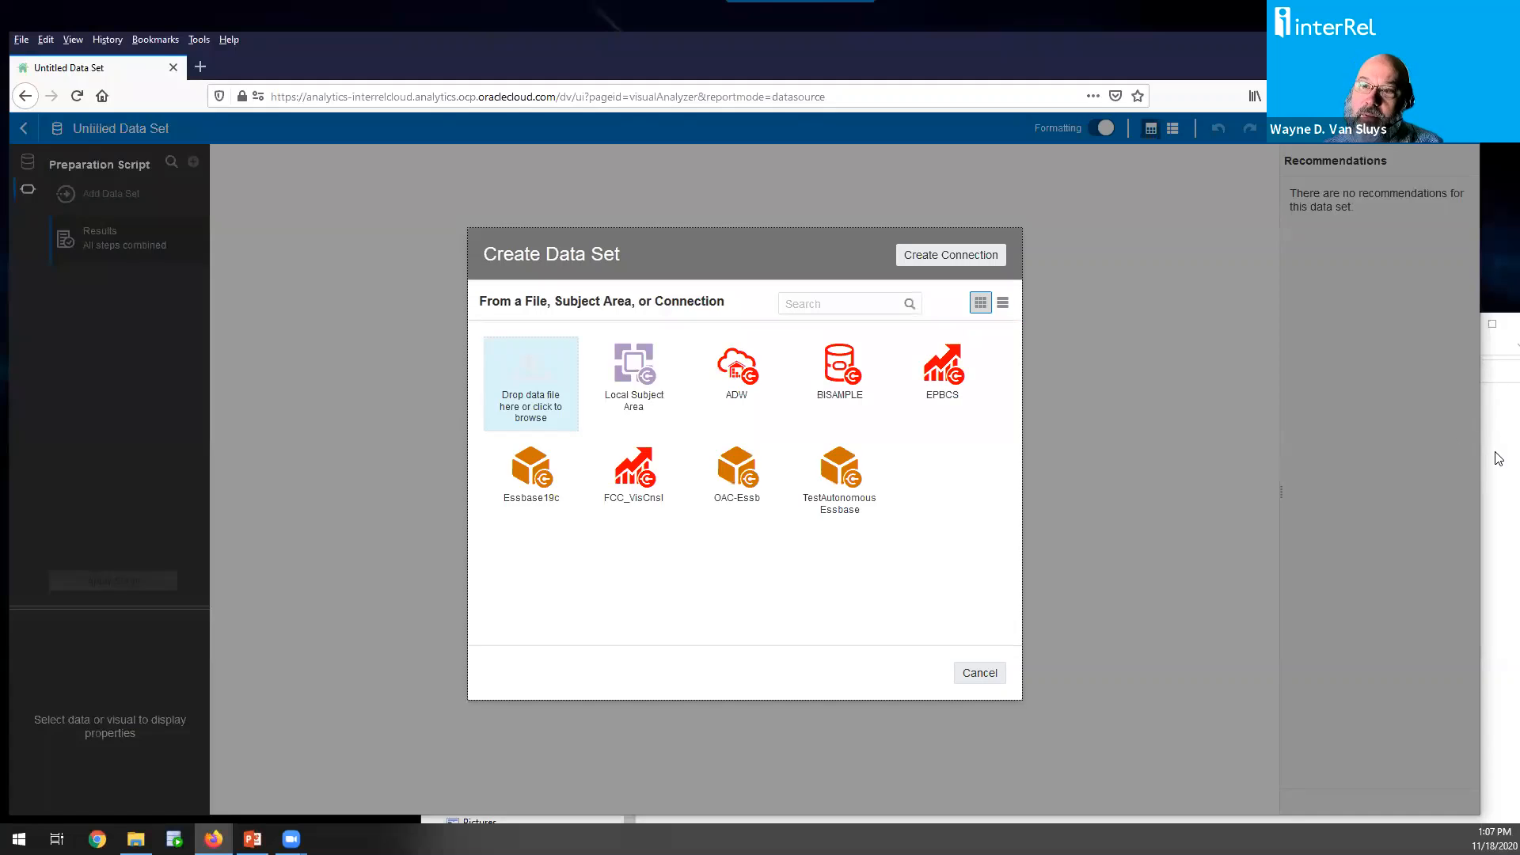
click(1499, 457)
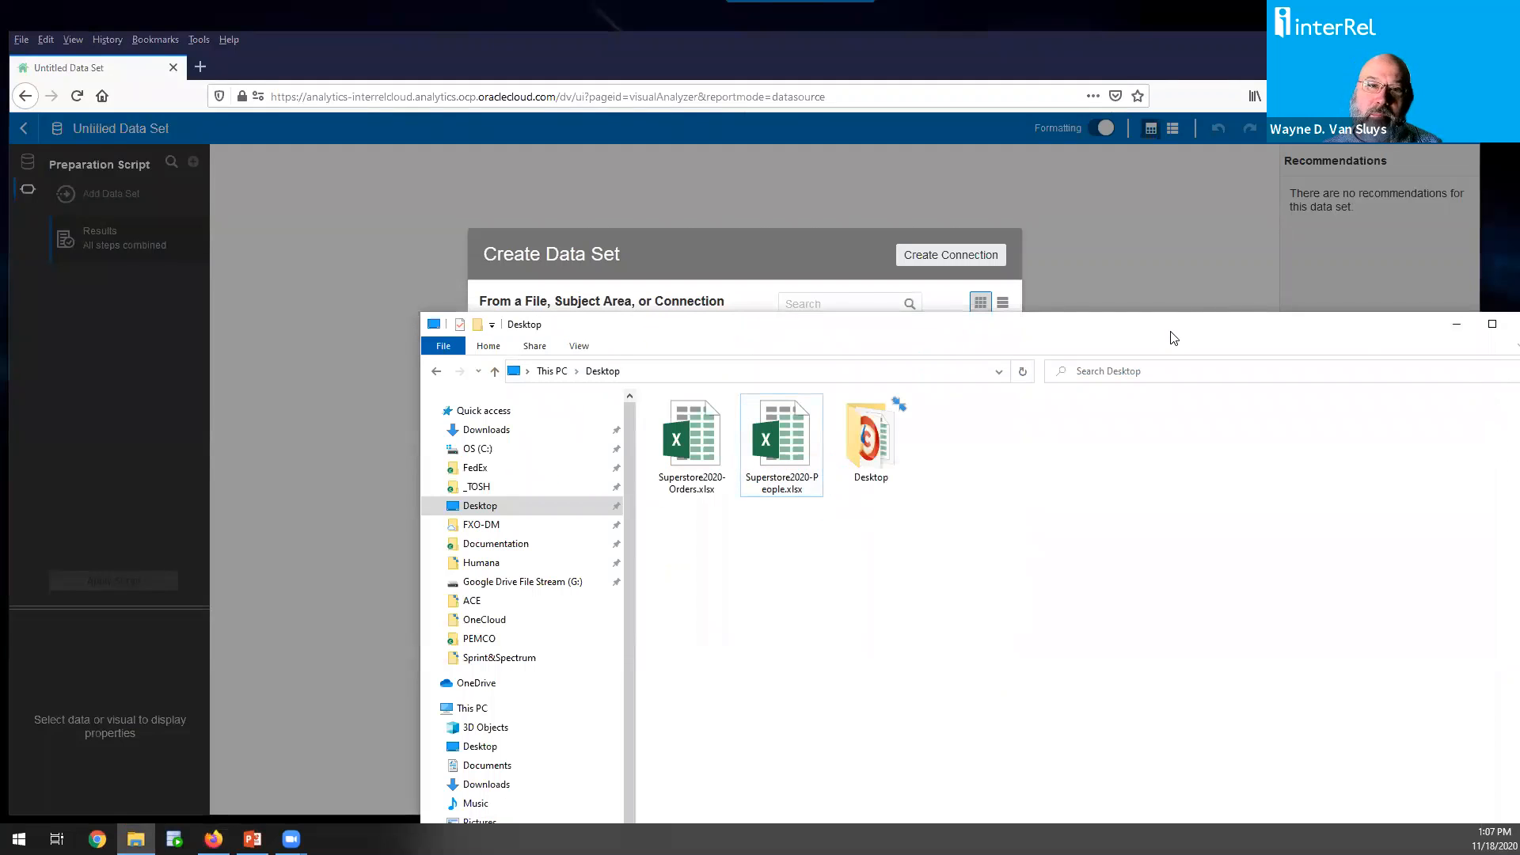
drag(1173, 338, 1405, 336)
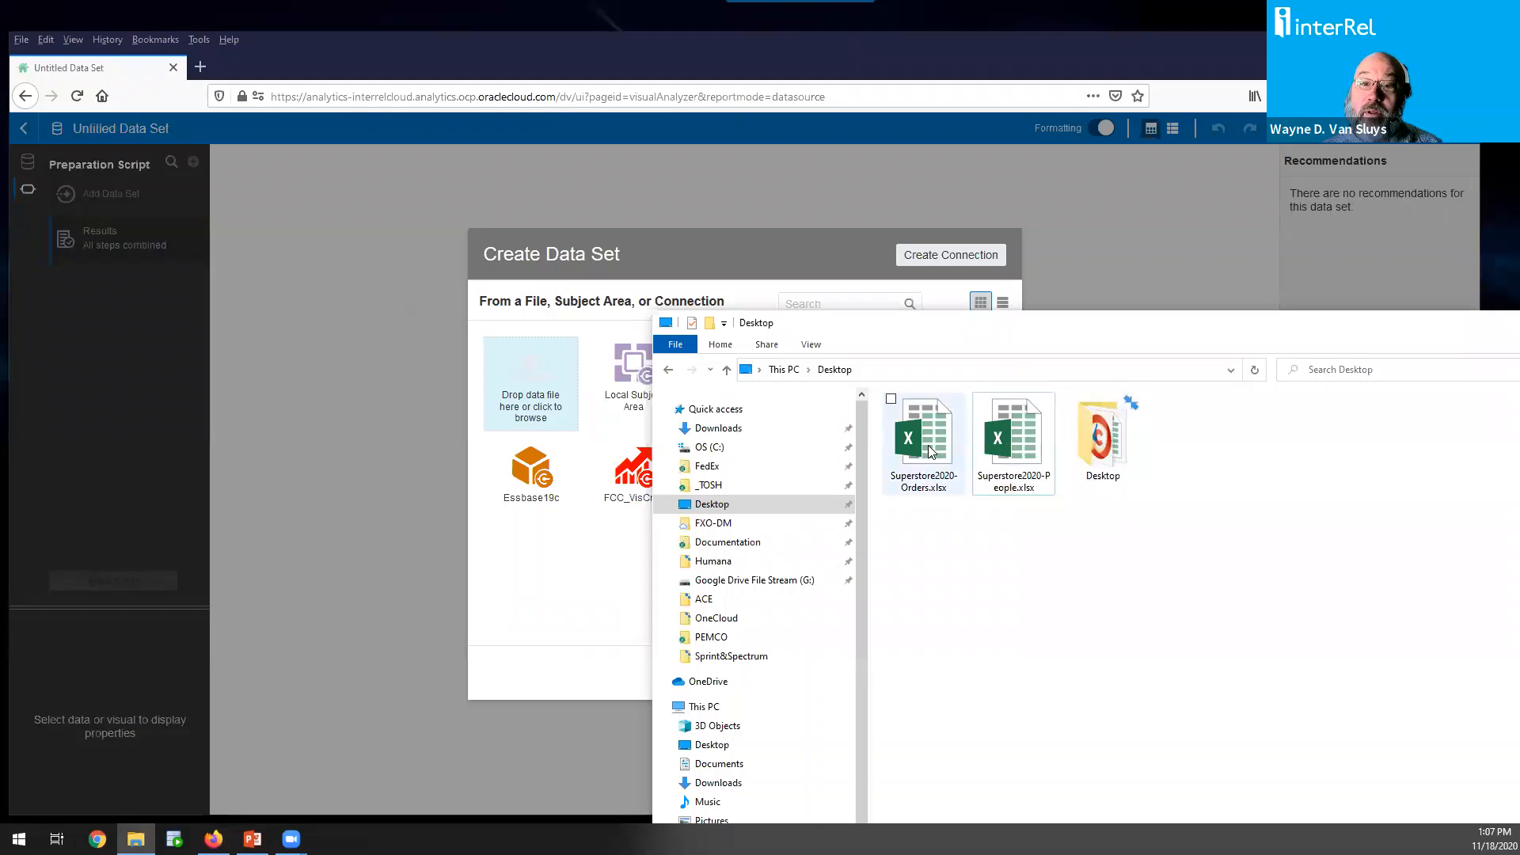
drag(932, 452, 517, 394)
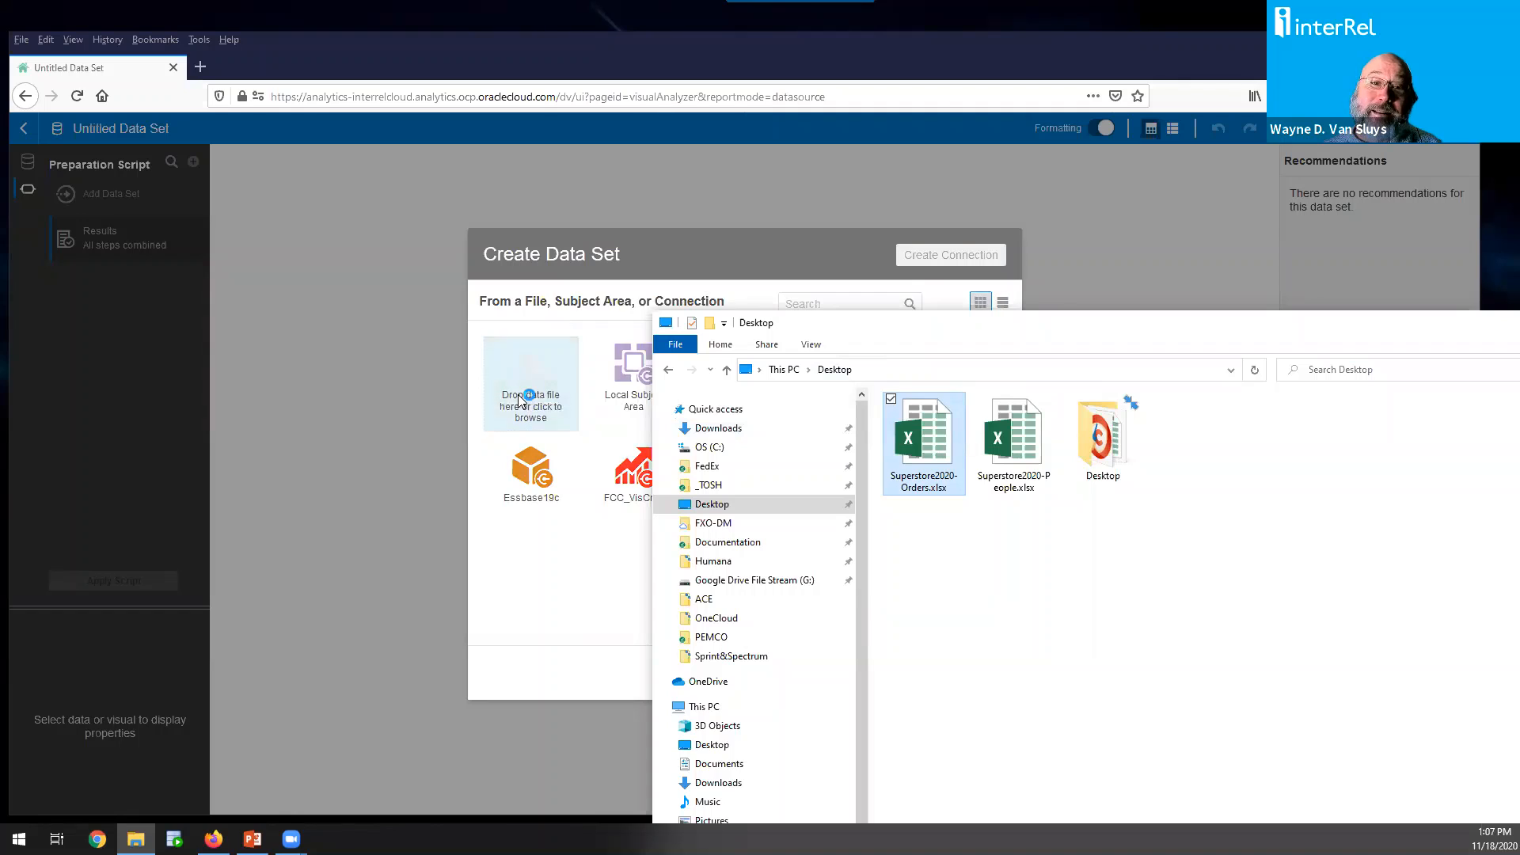
click(692, 240)
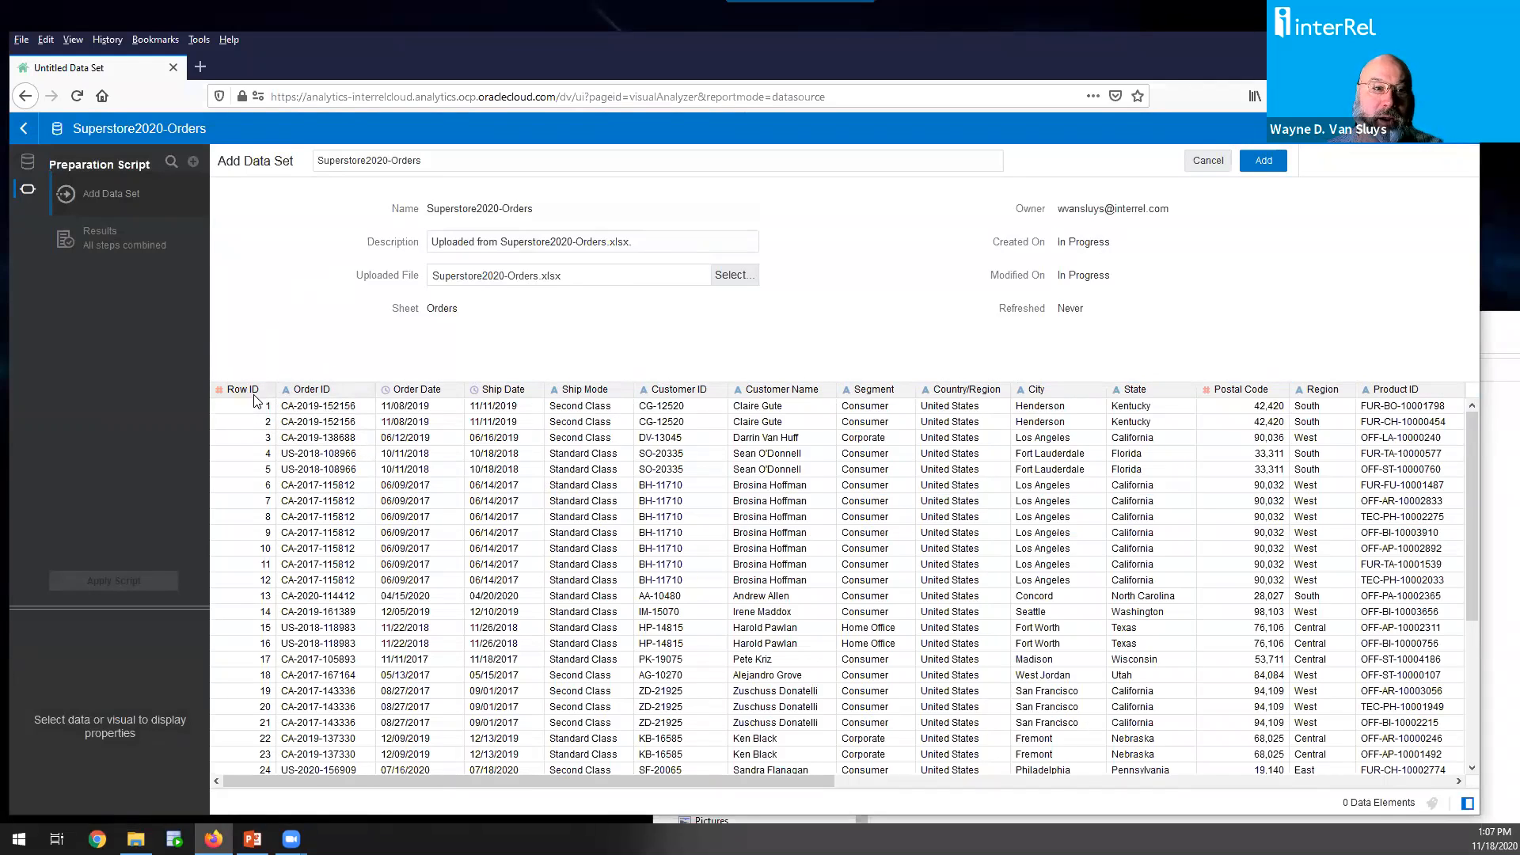
Set the Row ID column to be treated as an Attribute
click(250, 394)
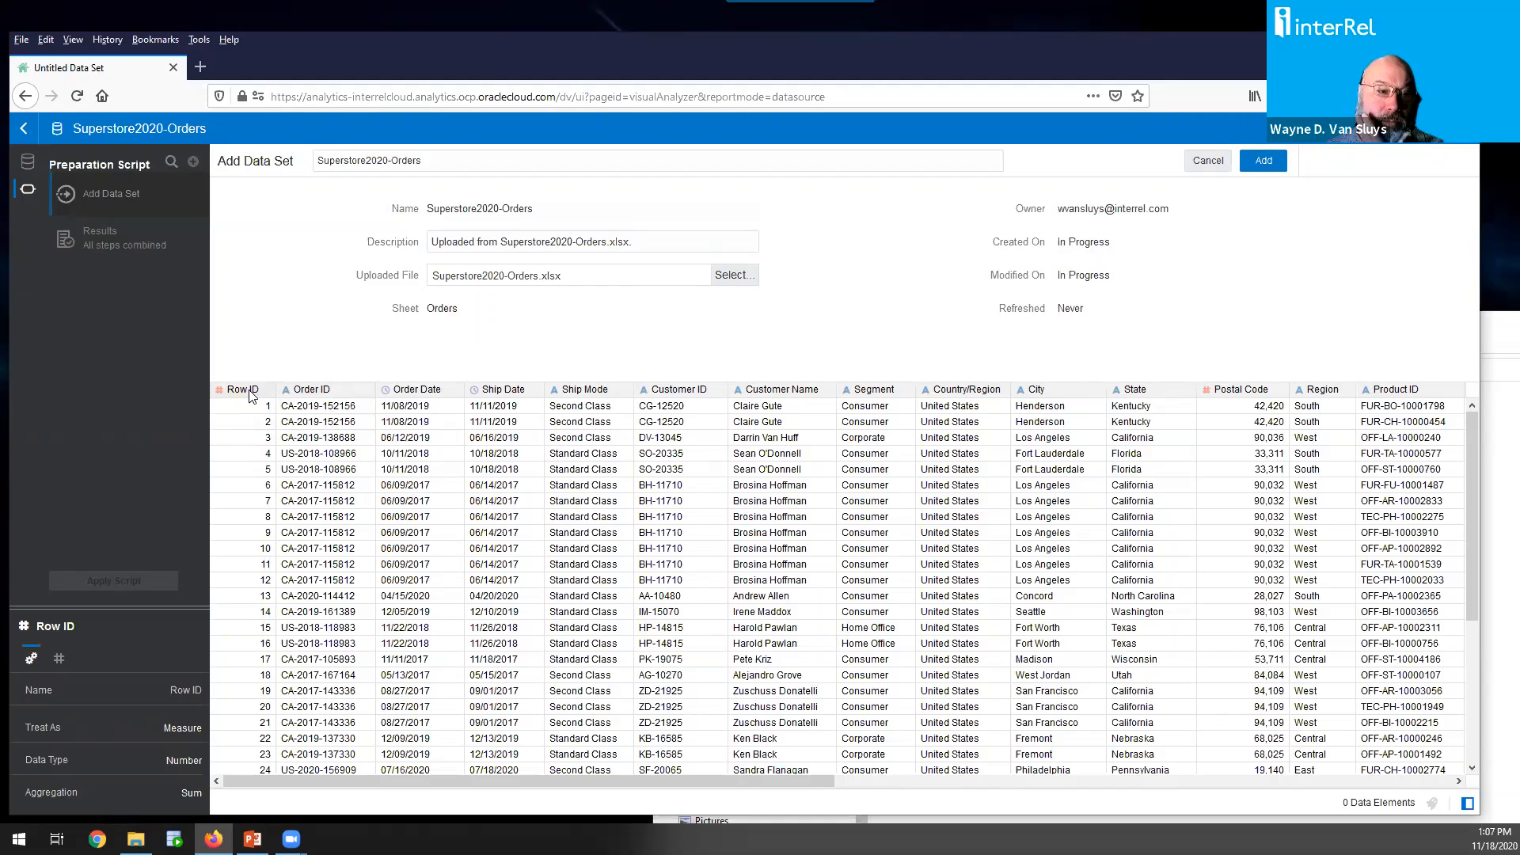
click(175, 729)
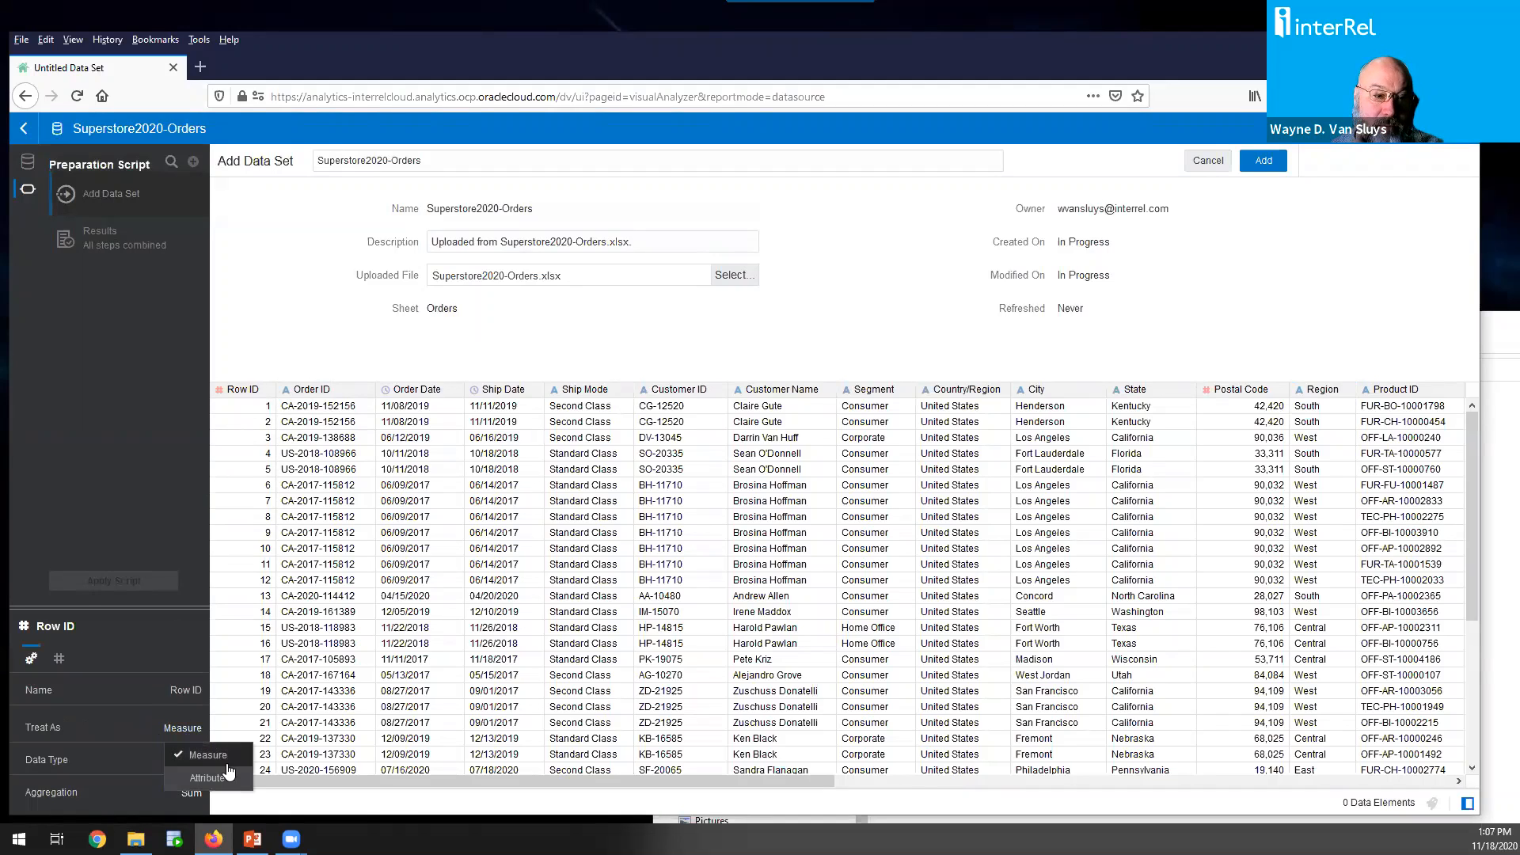
click(206, 778)
Set the Postal Code column to be treated as an Attribute
drag(261, 781, 679, 795)
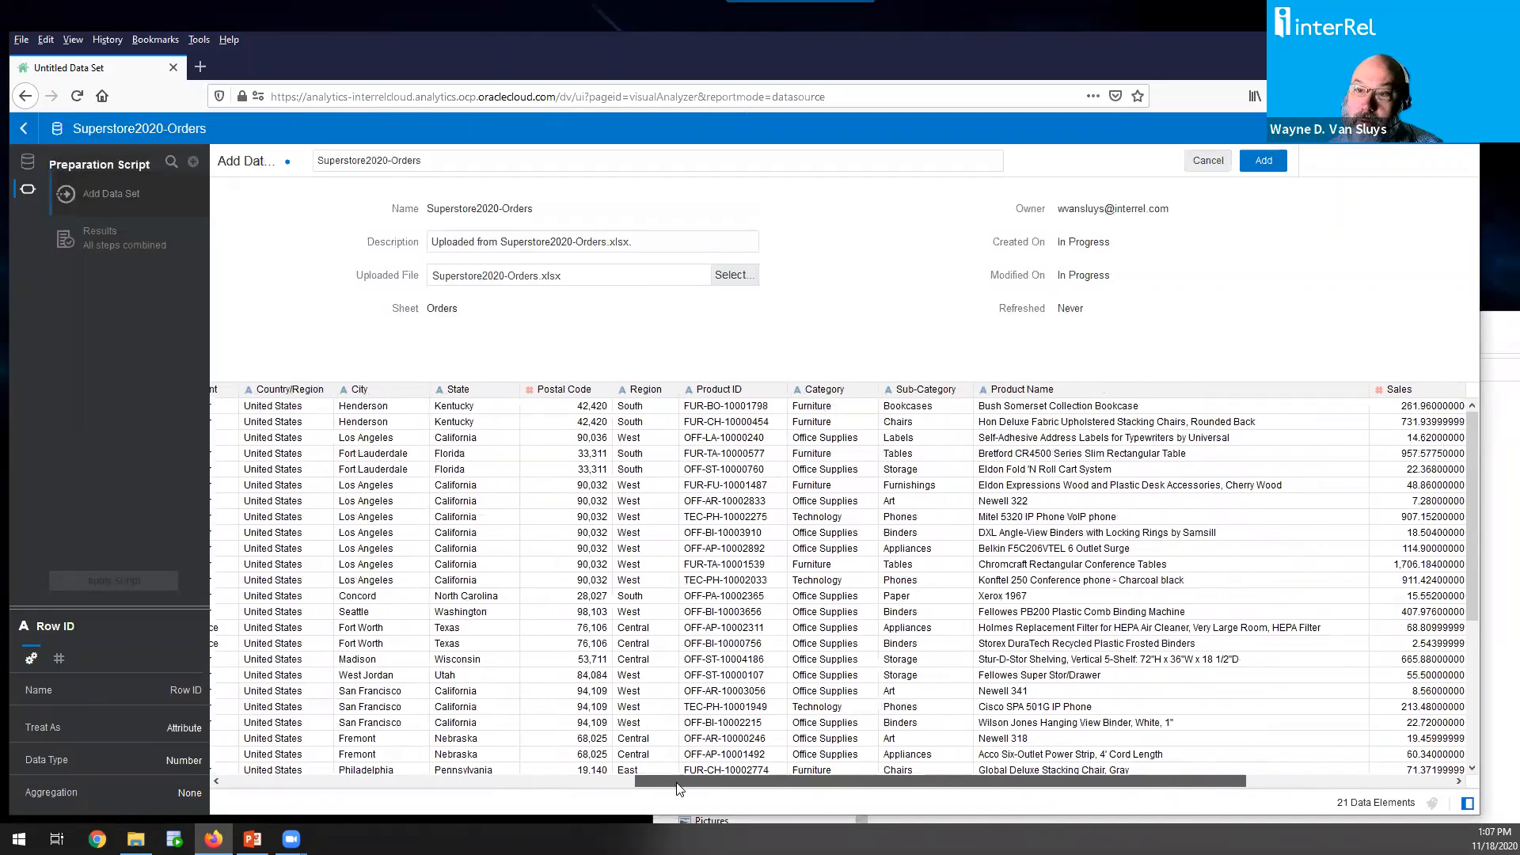
click(599, 391)
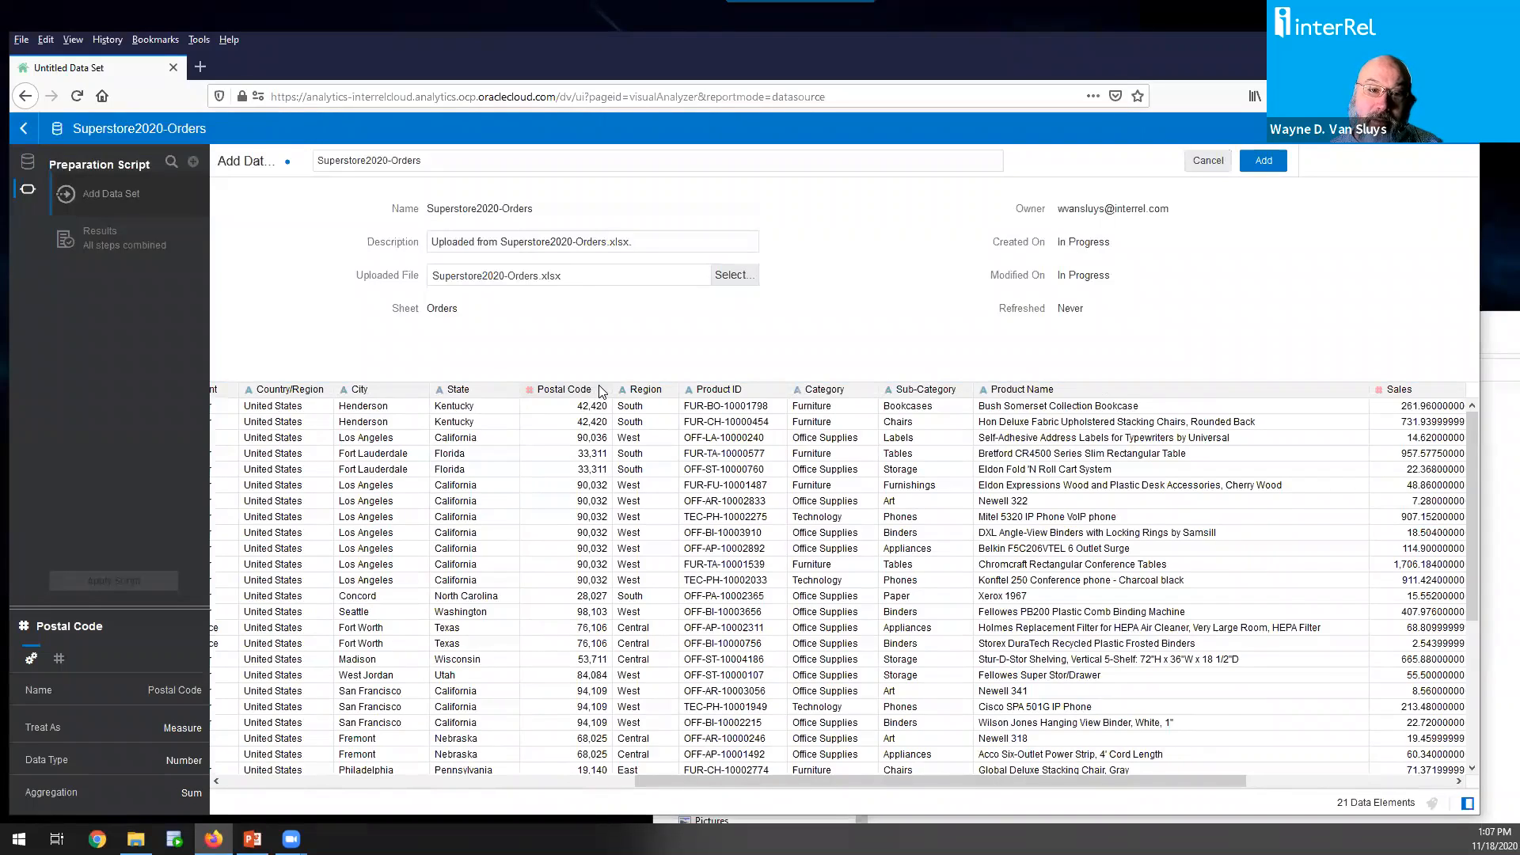
click(193, 730)
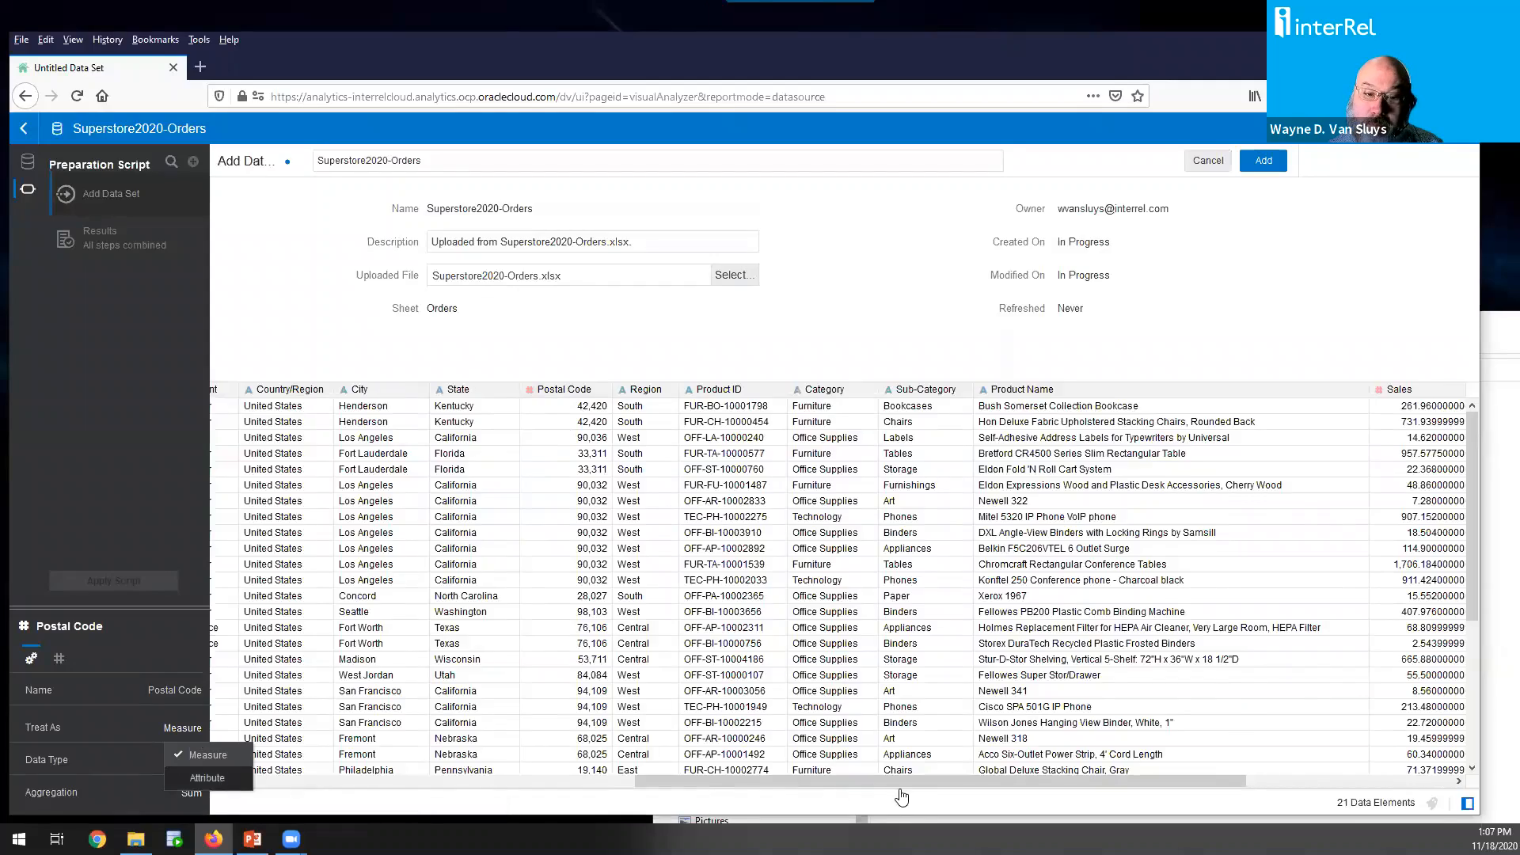
click(927, 782)
Set the Discount column's aggregation to Average and add the Superstore2020-Orders data set
drag(928, 782, 1000, 786)
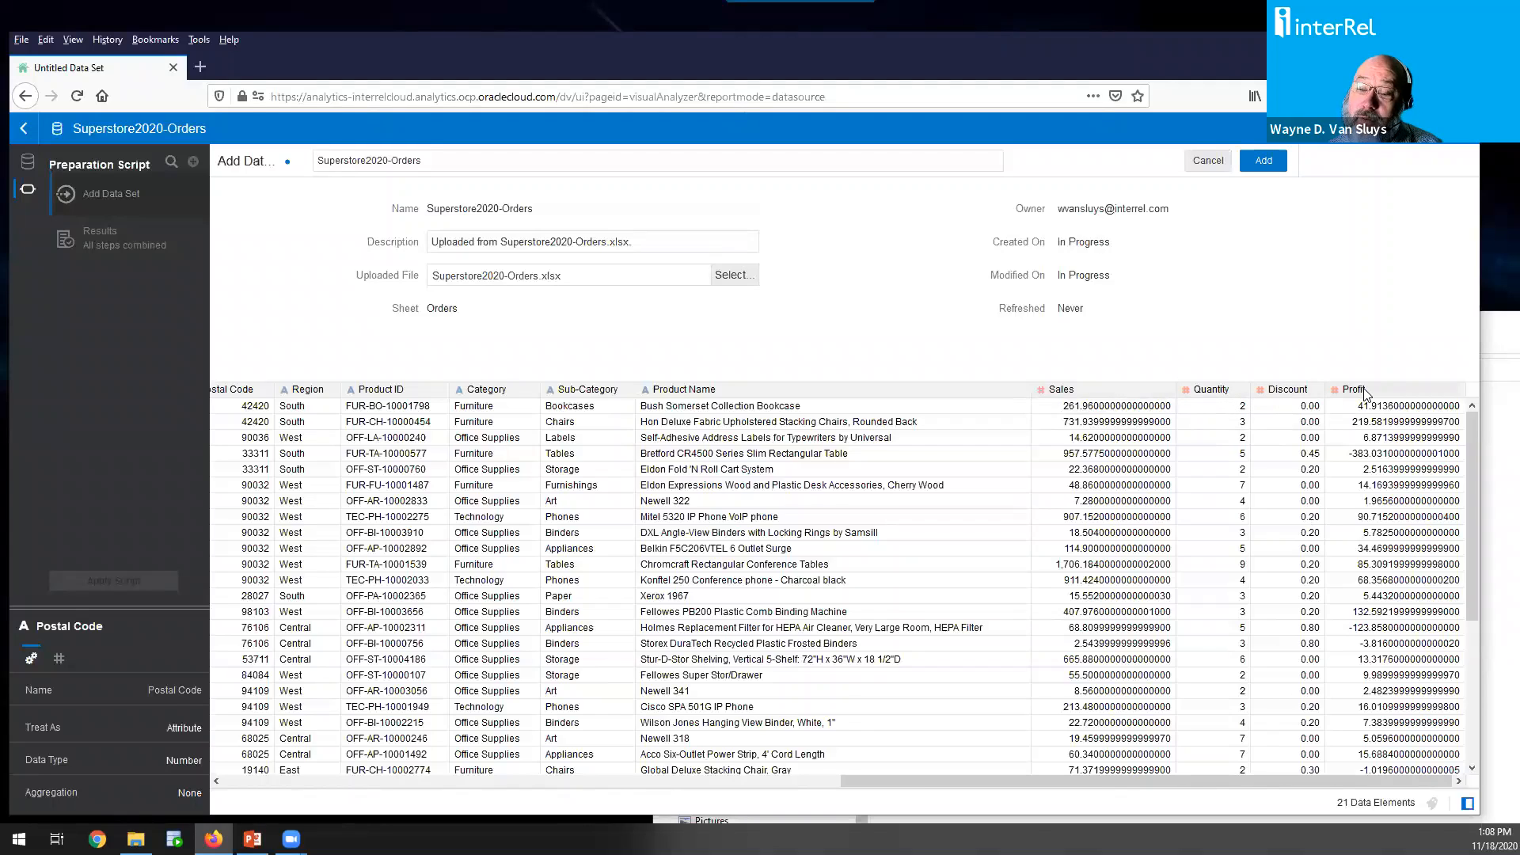
click(1295, 395)
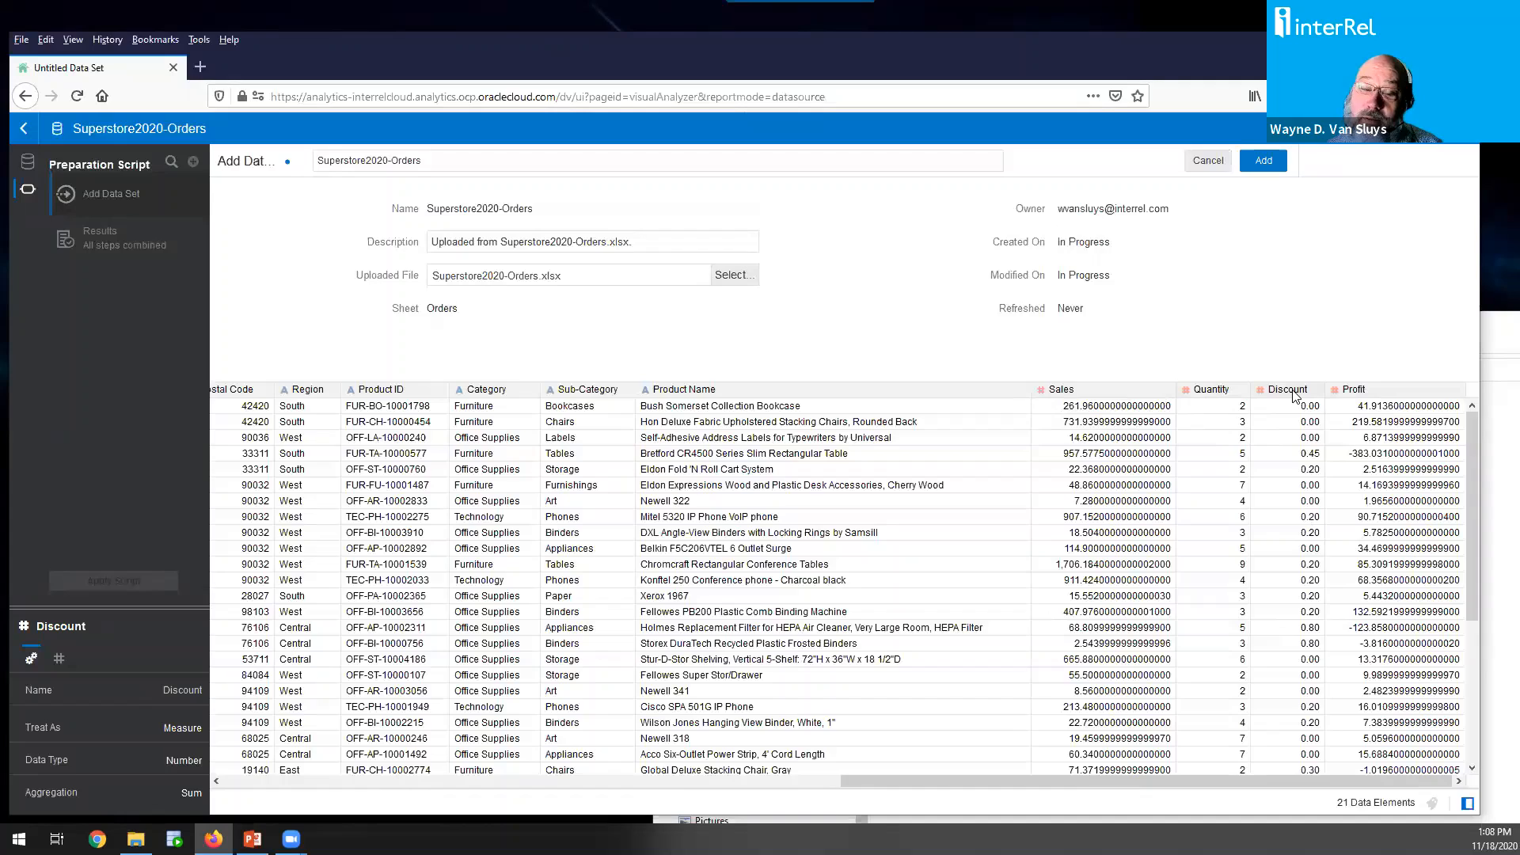
click(191, 796)
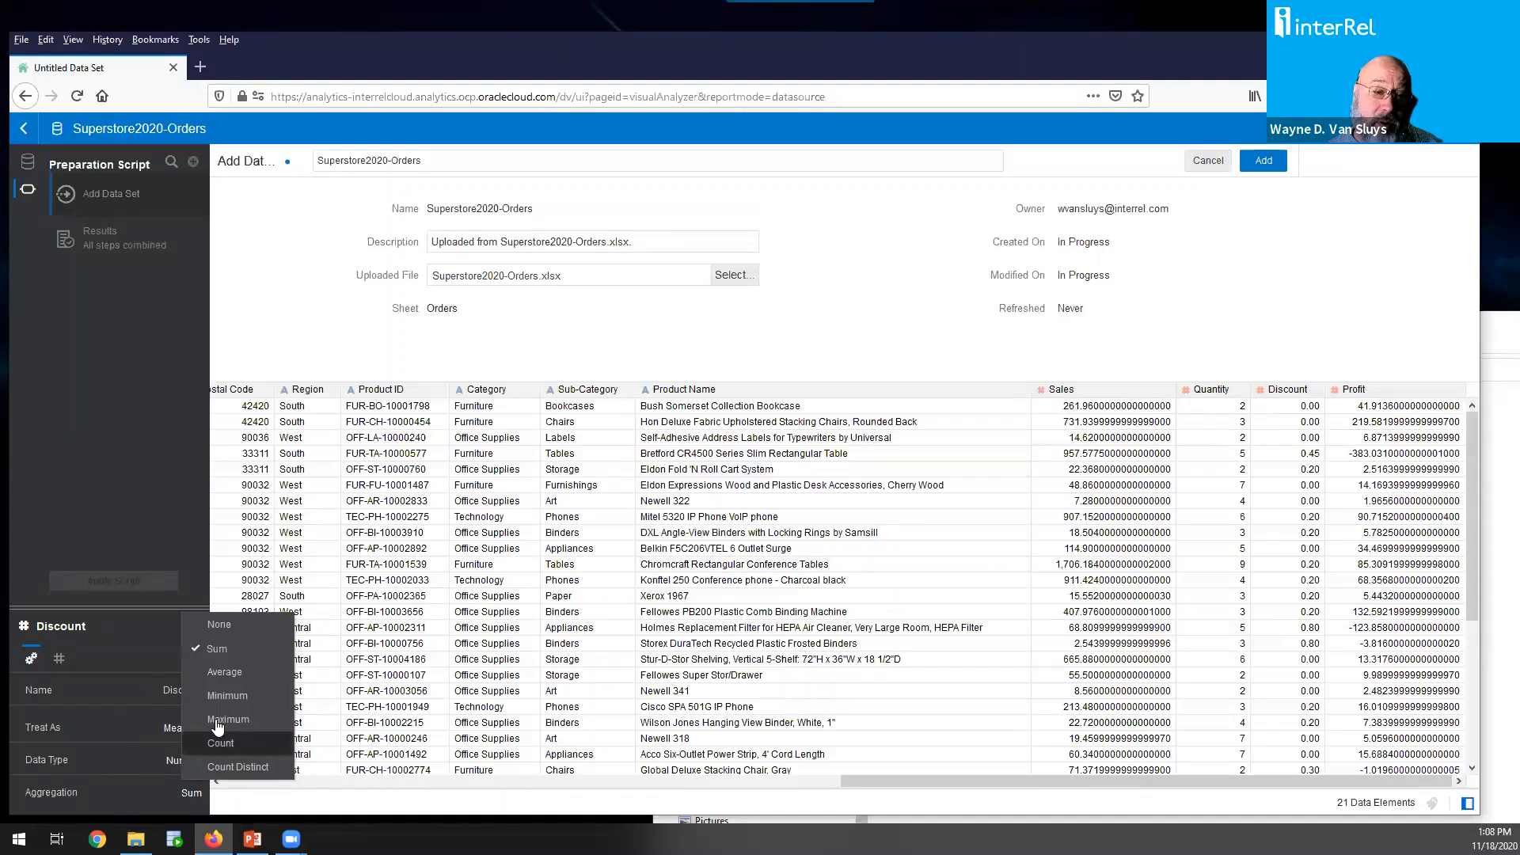
click(240, 681)
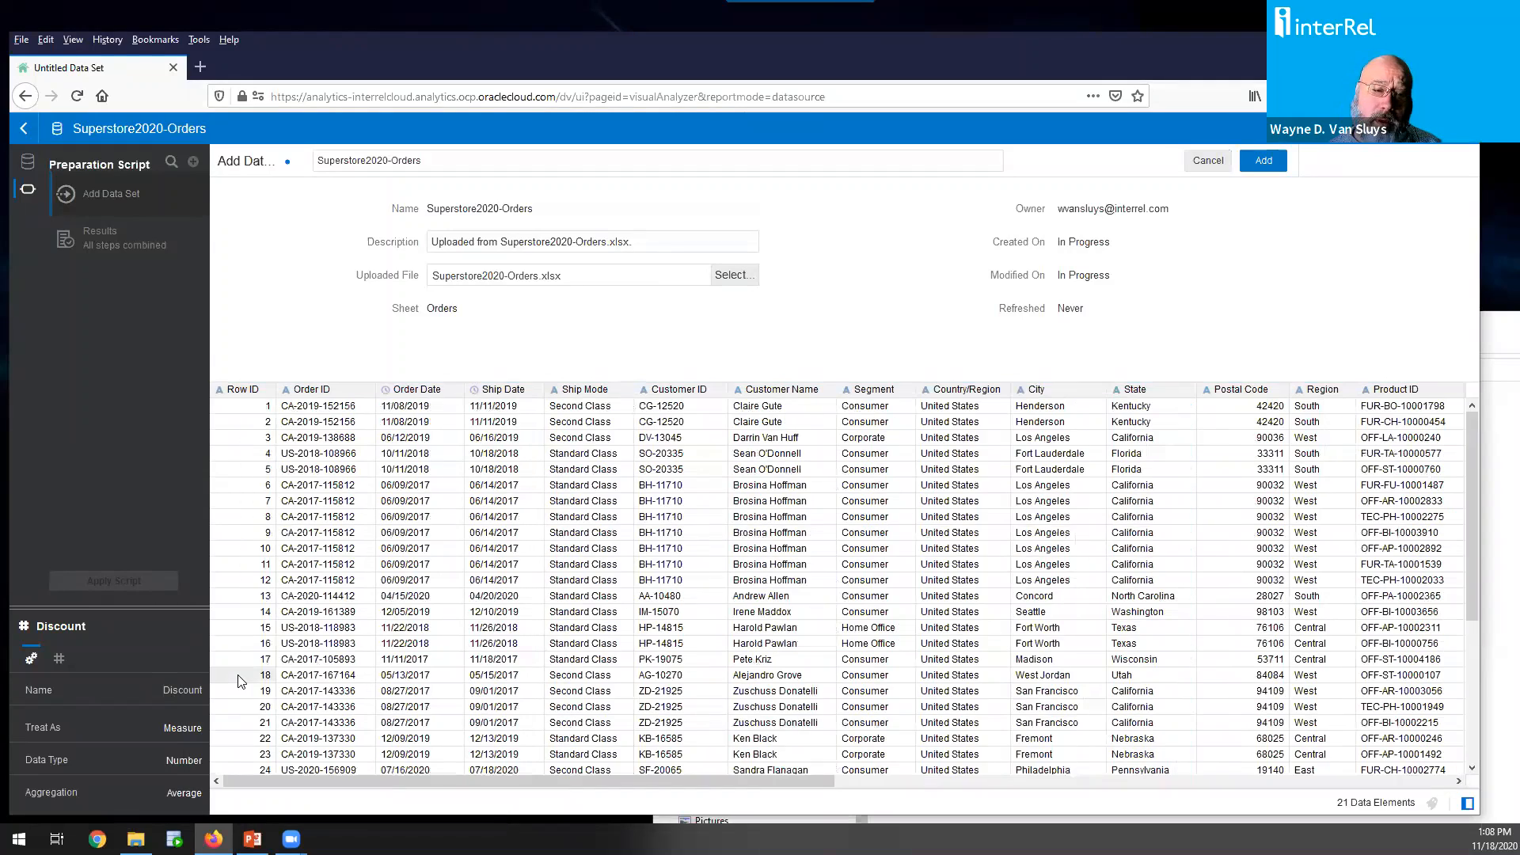
click(1335, 781)
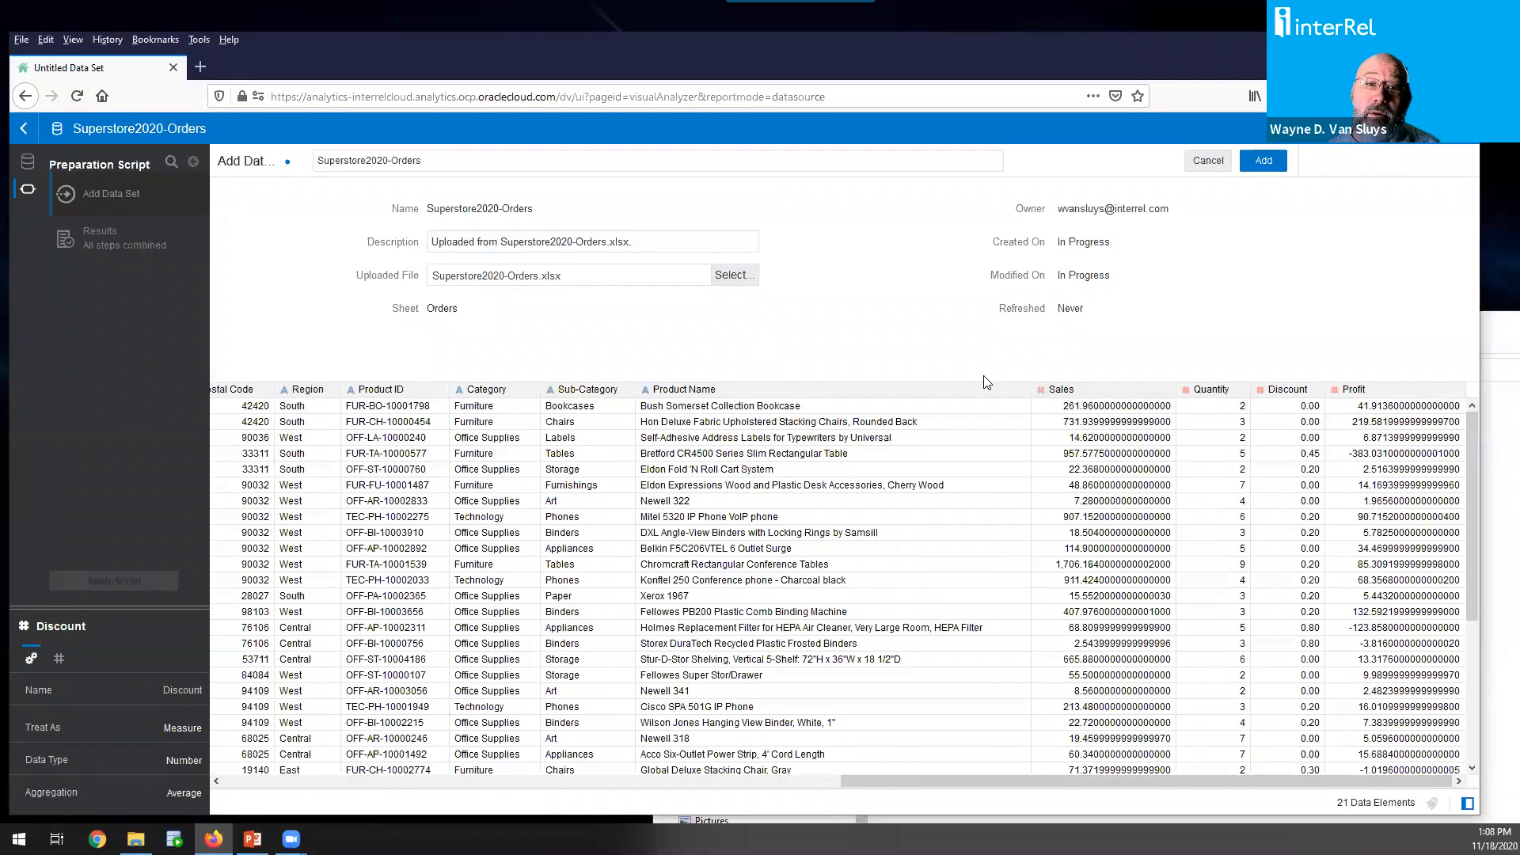
click(1282, 160)
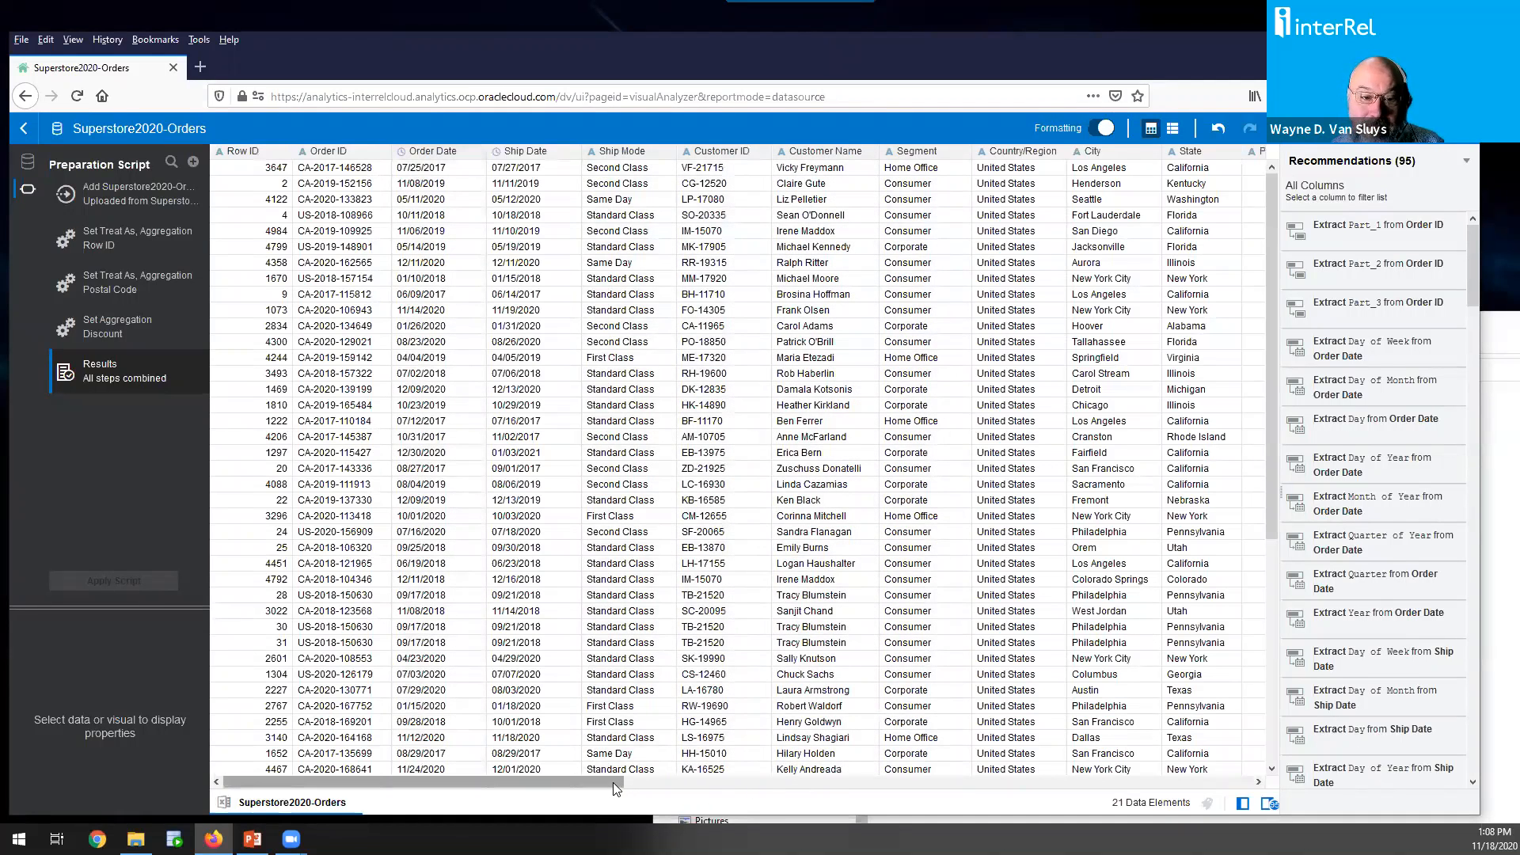
Assign location details to the State column using the usa states map layer
drag(618, 782, 865, 803)
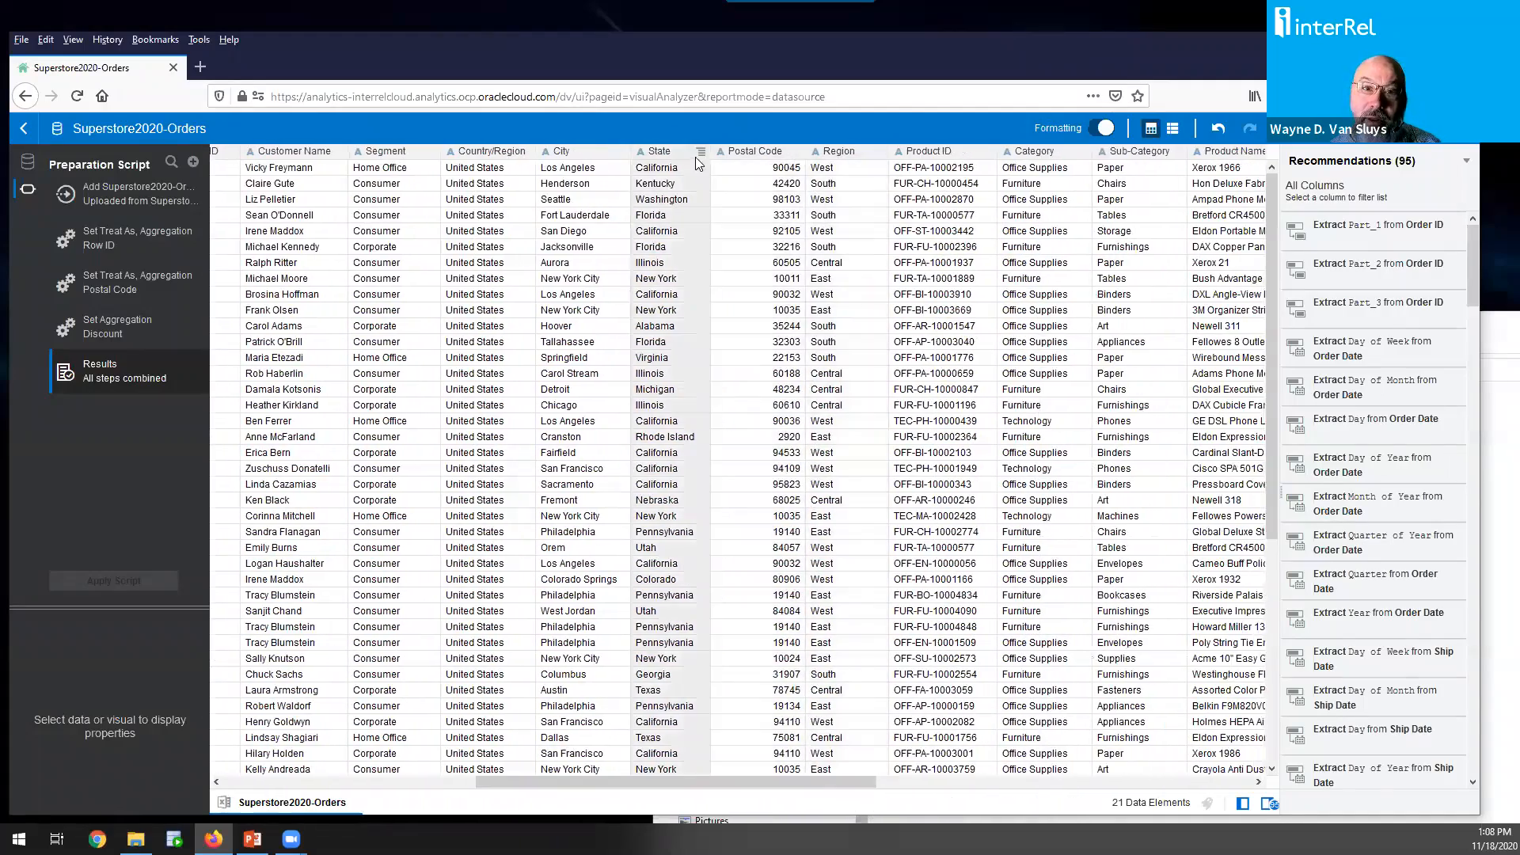
click(700, 152)
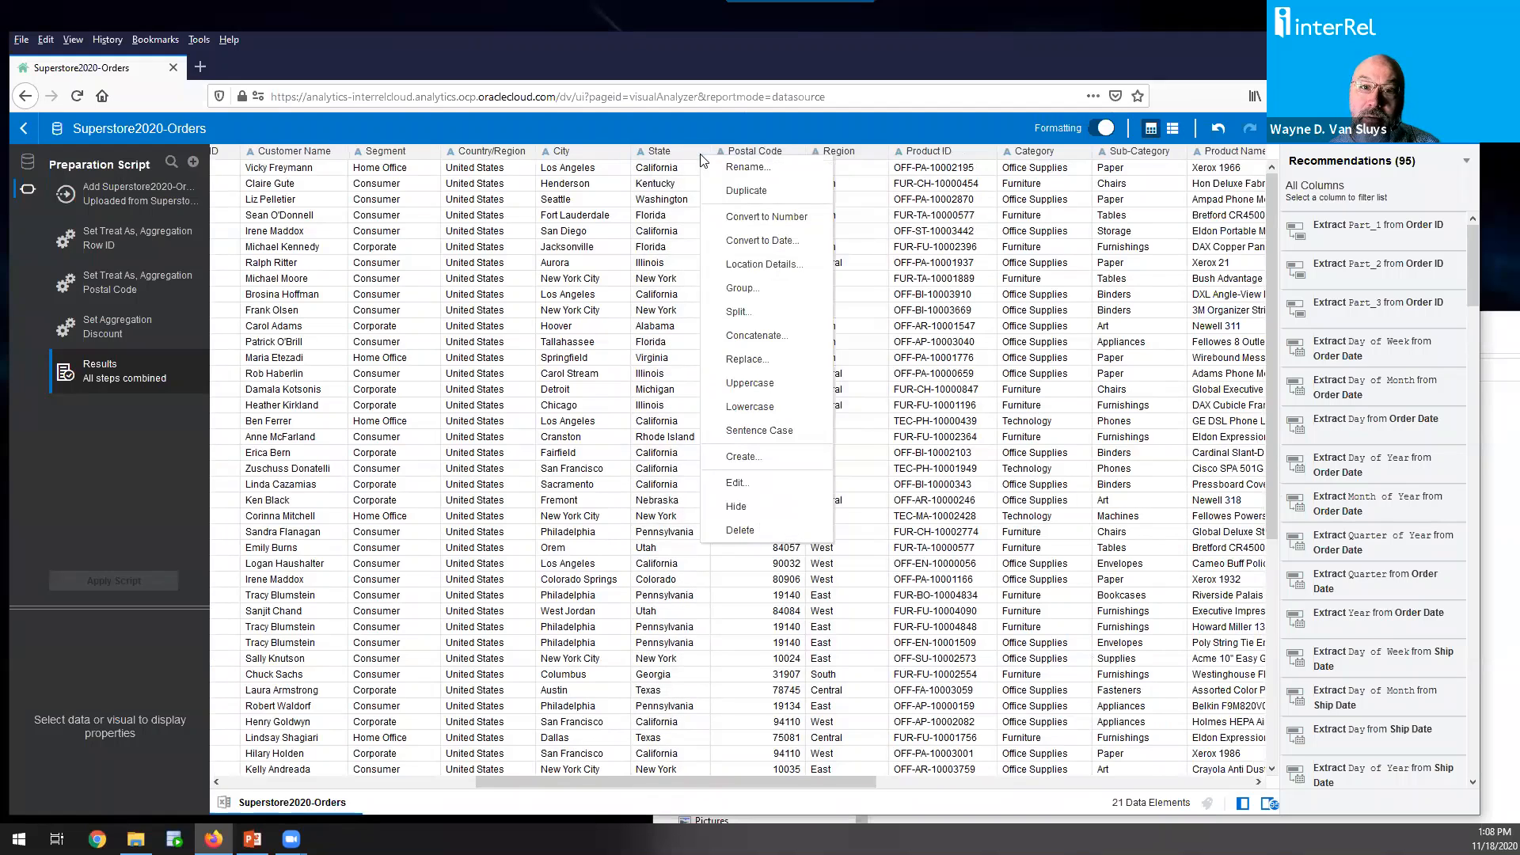
click(779, 268)
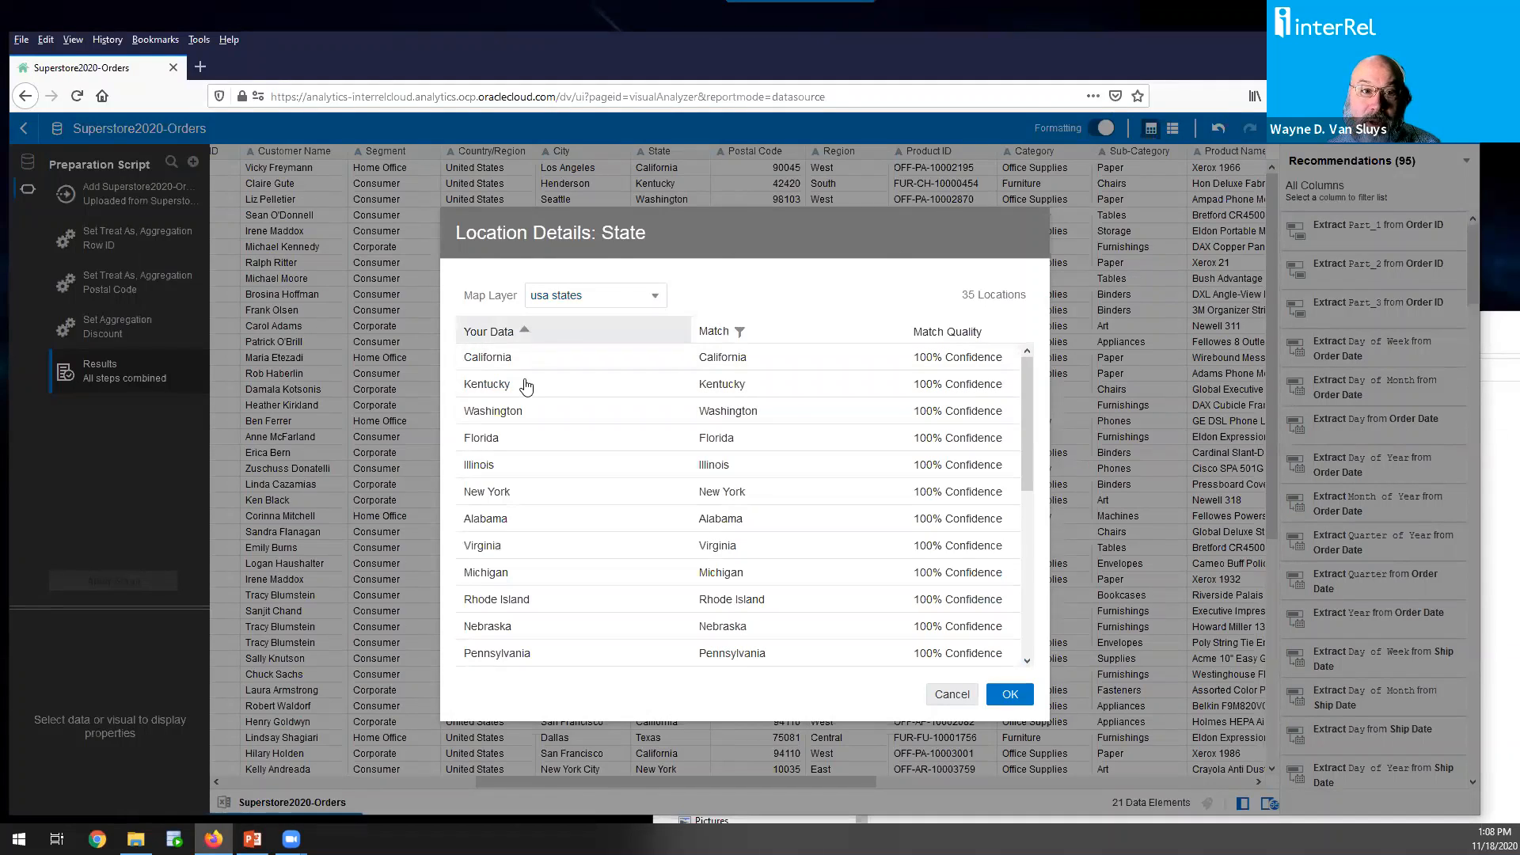
click(1010, 695)
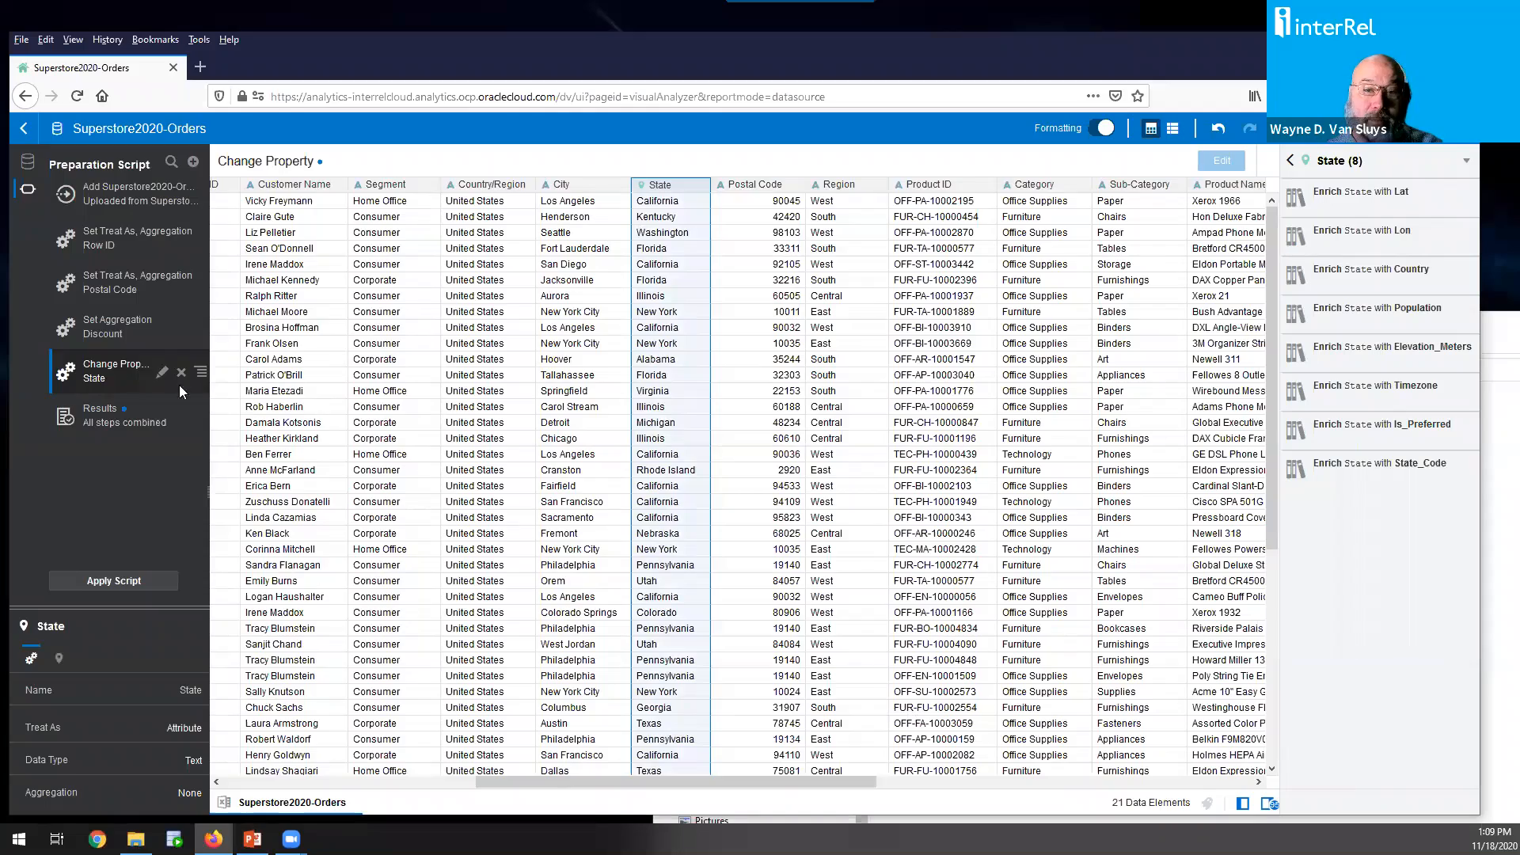
Apply the preparation script with the State property change to the orders data set
click(1157, 782)
drag(1166, 789, 495, 781)
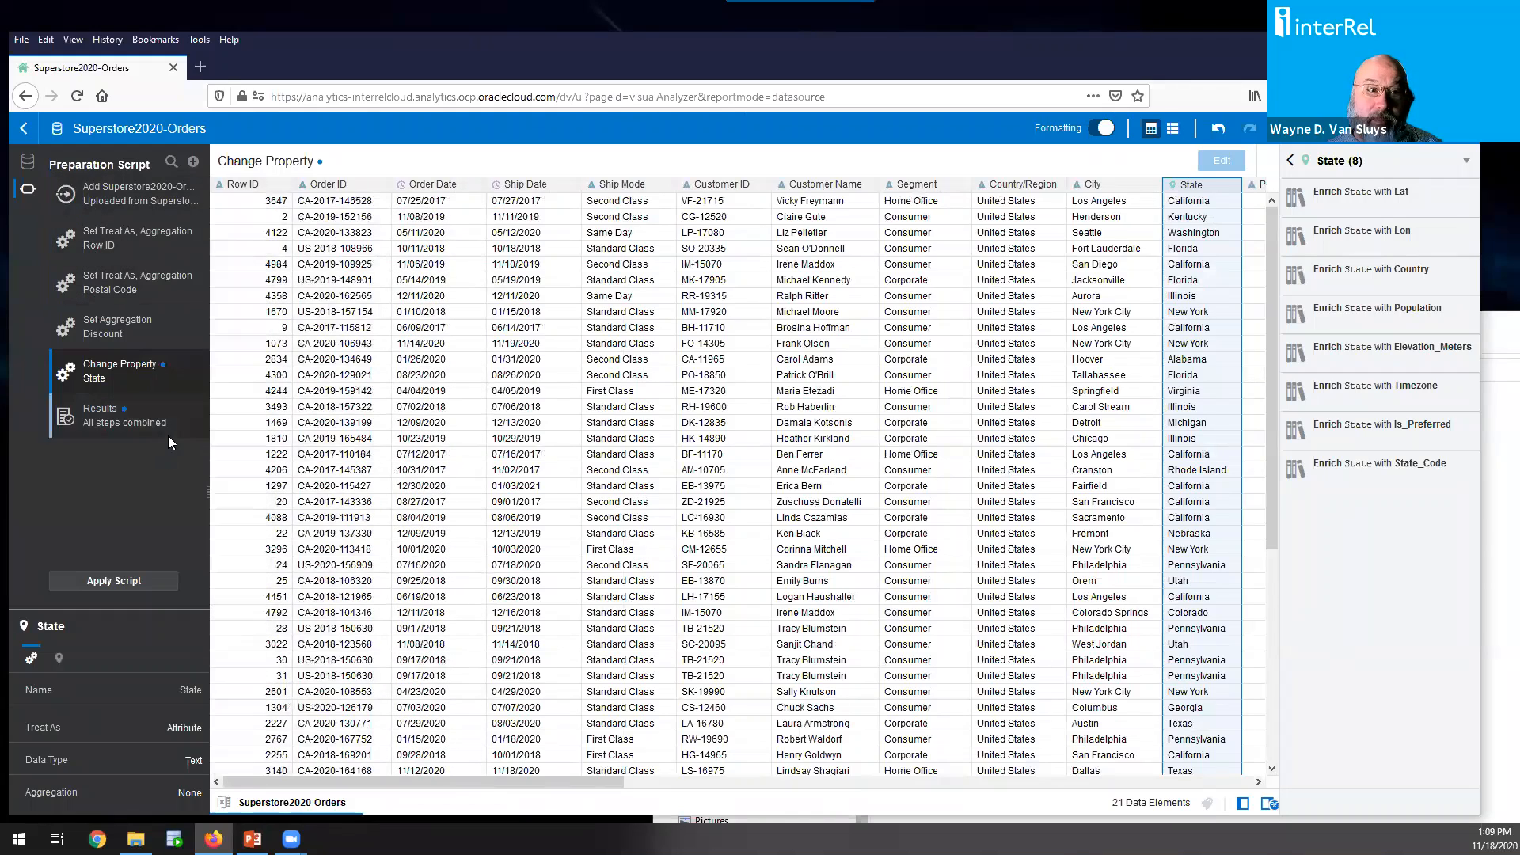
click(139, 578)
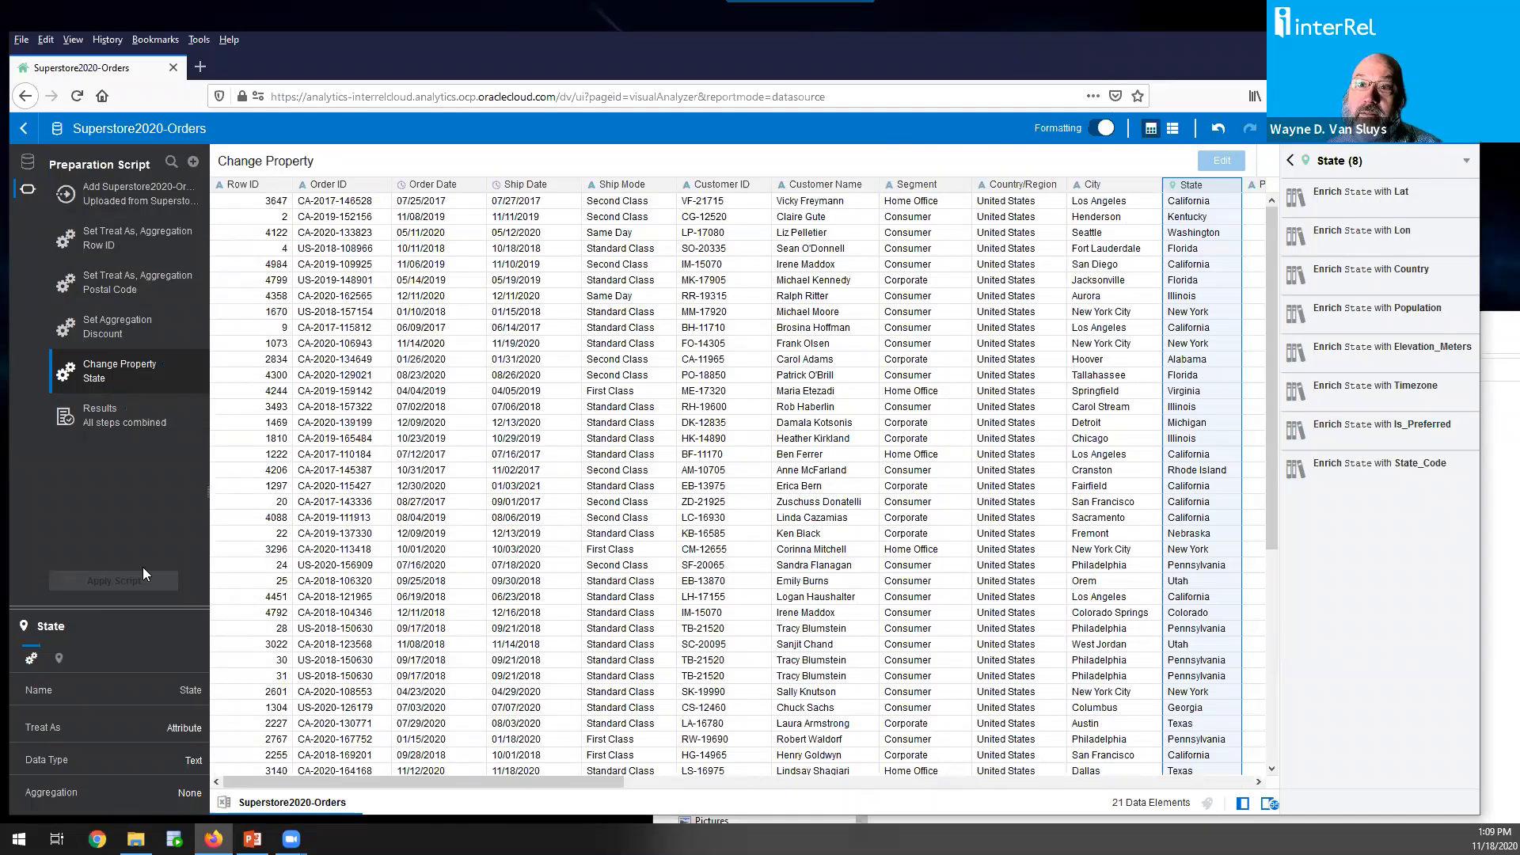
Return to the home page, create another data set from Superstore2020-People.xlsx on the Desktop, and add it
click(28, 129)
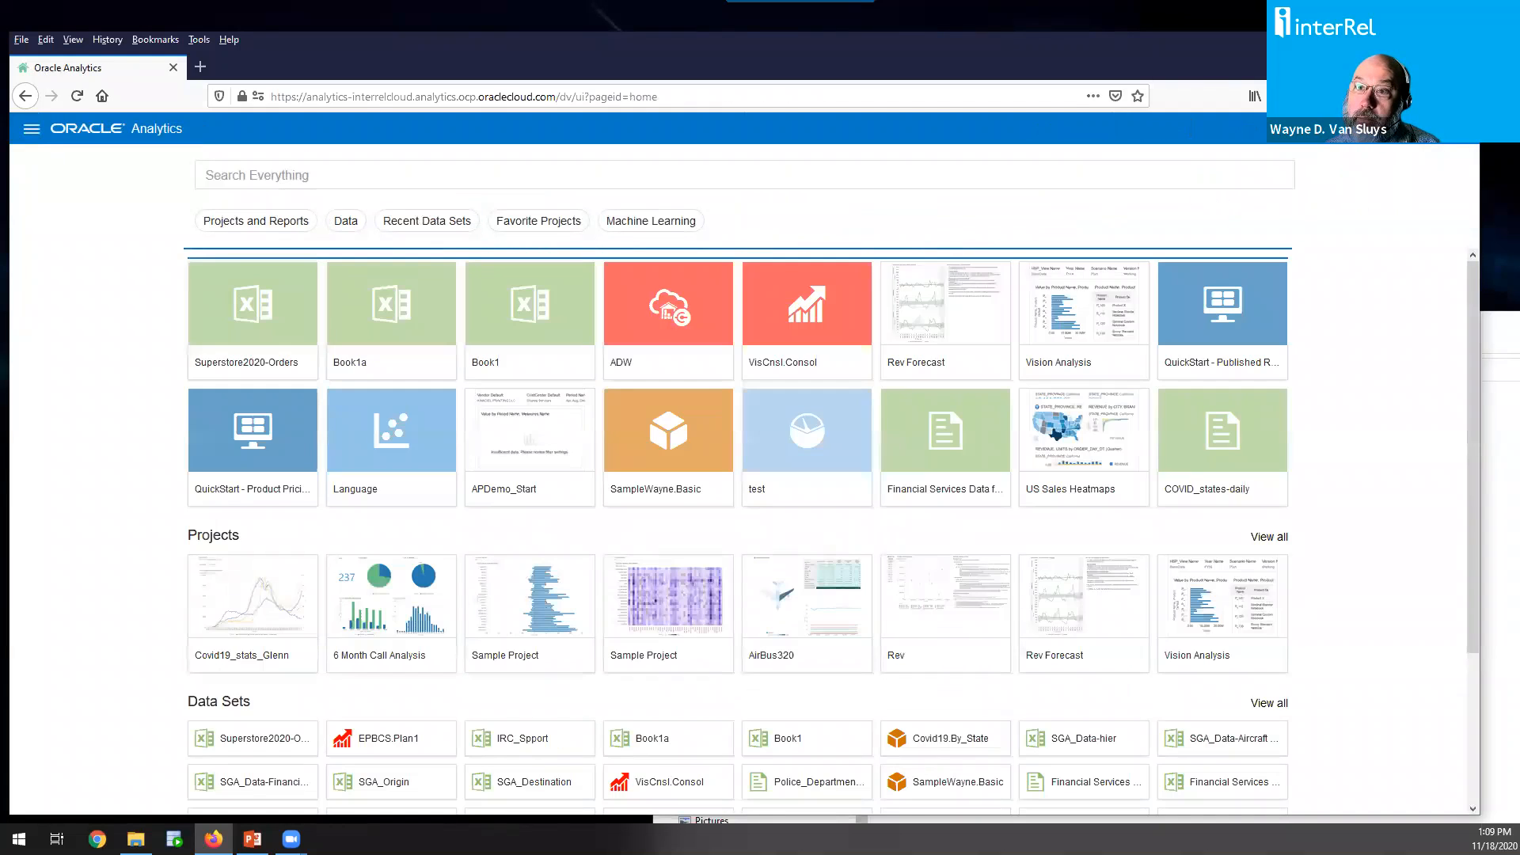
click(1363, 128)
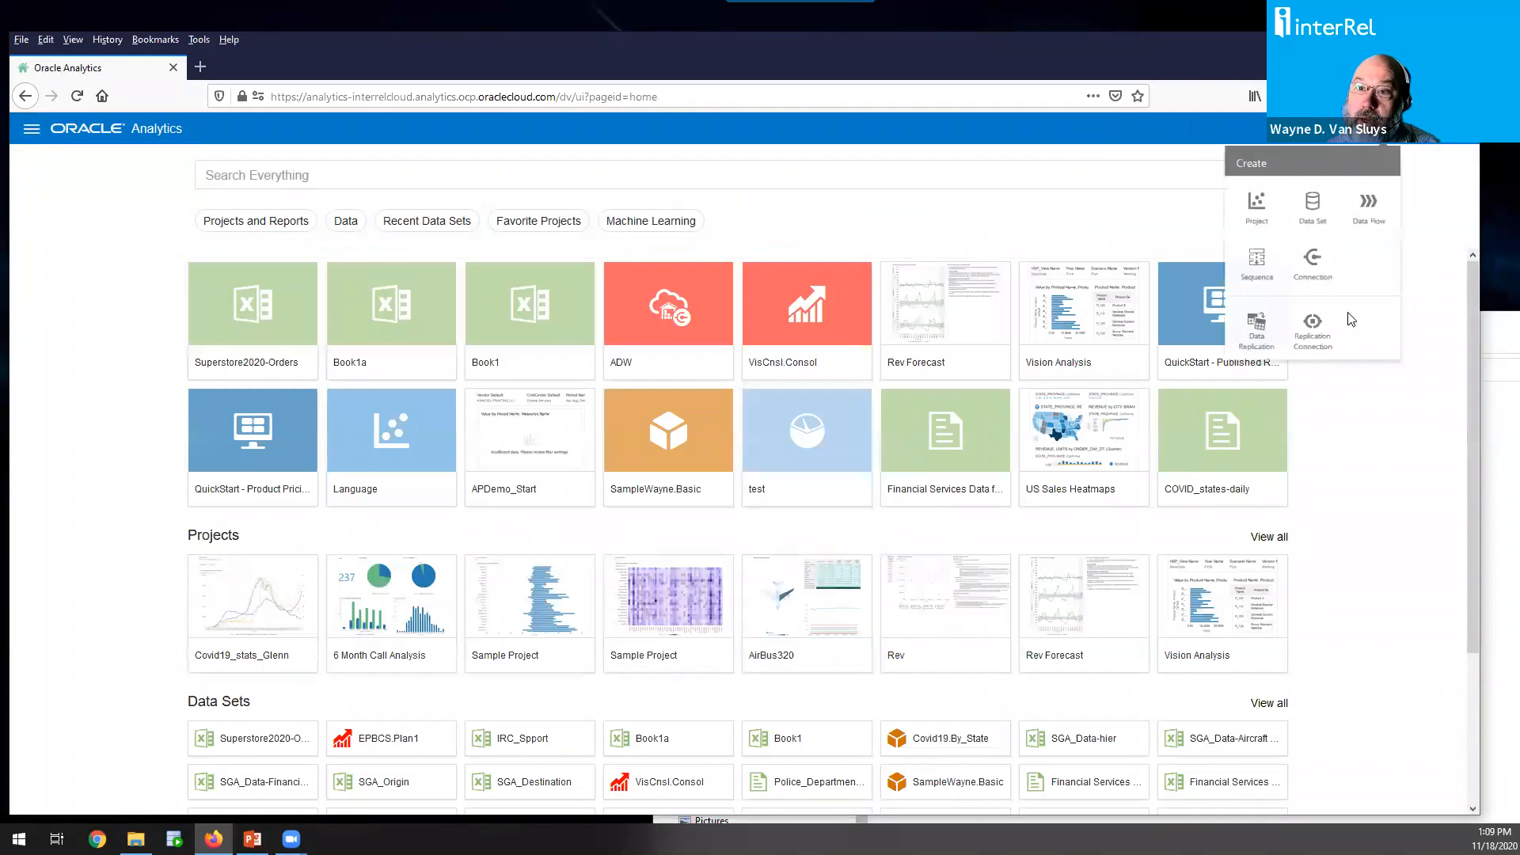
click(1323, 199)
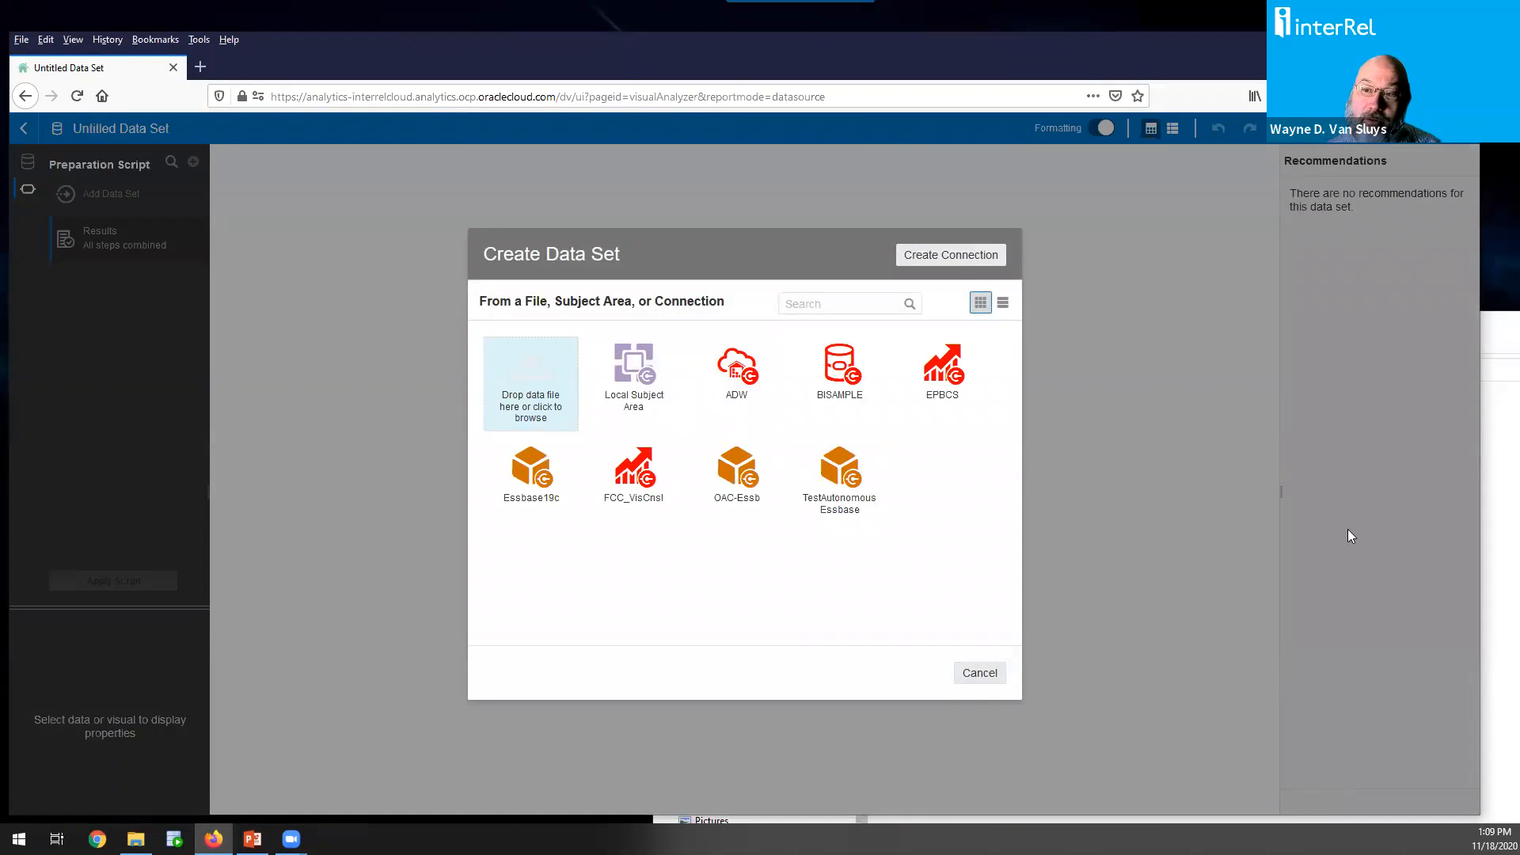
key(alt+Tab)
drag(1011, 443, 534, 380)
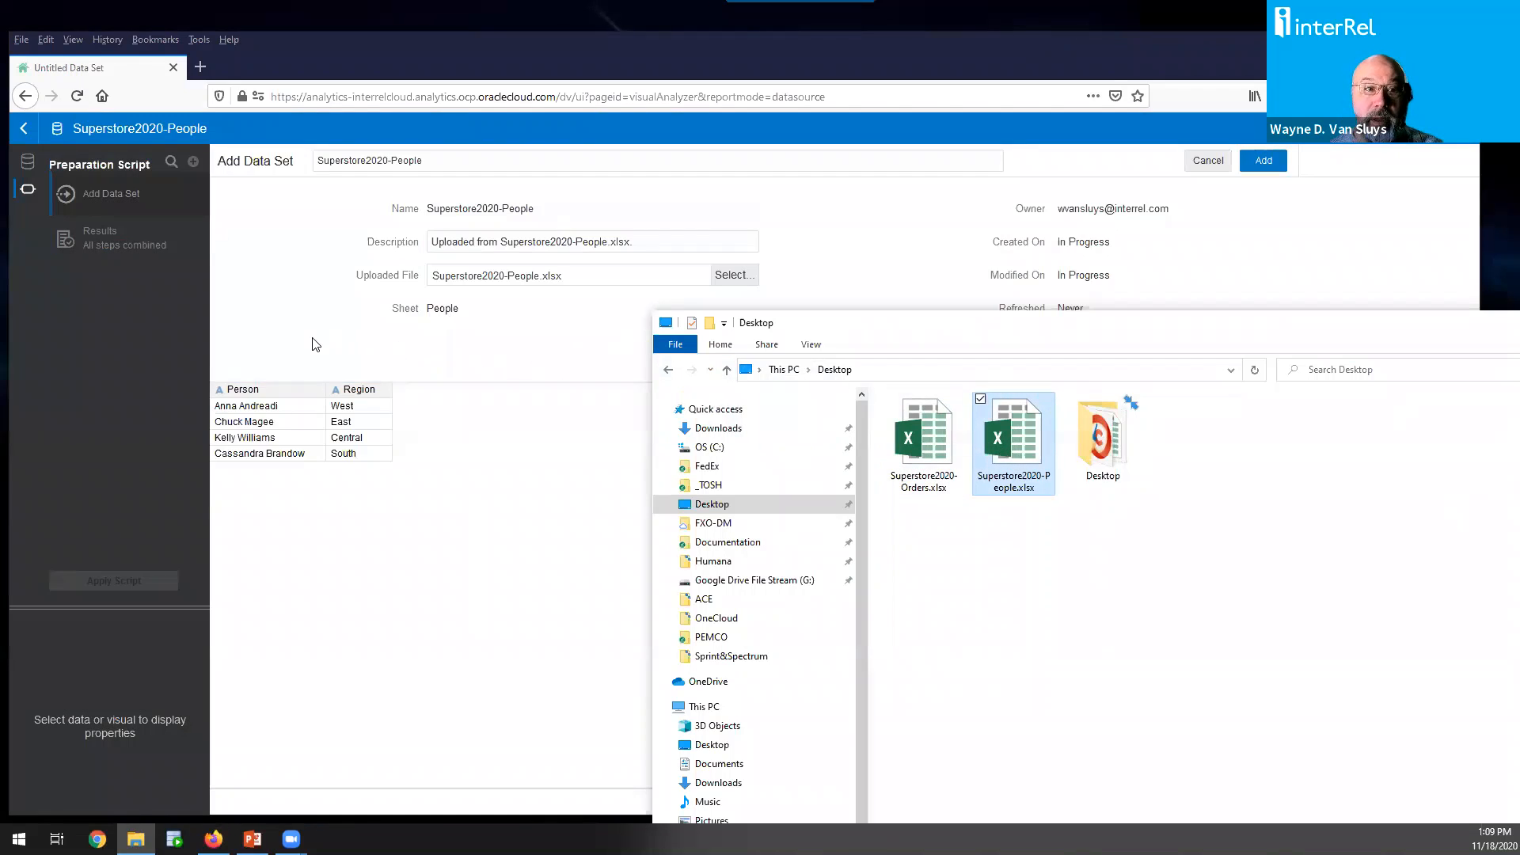
click(275, 409)
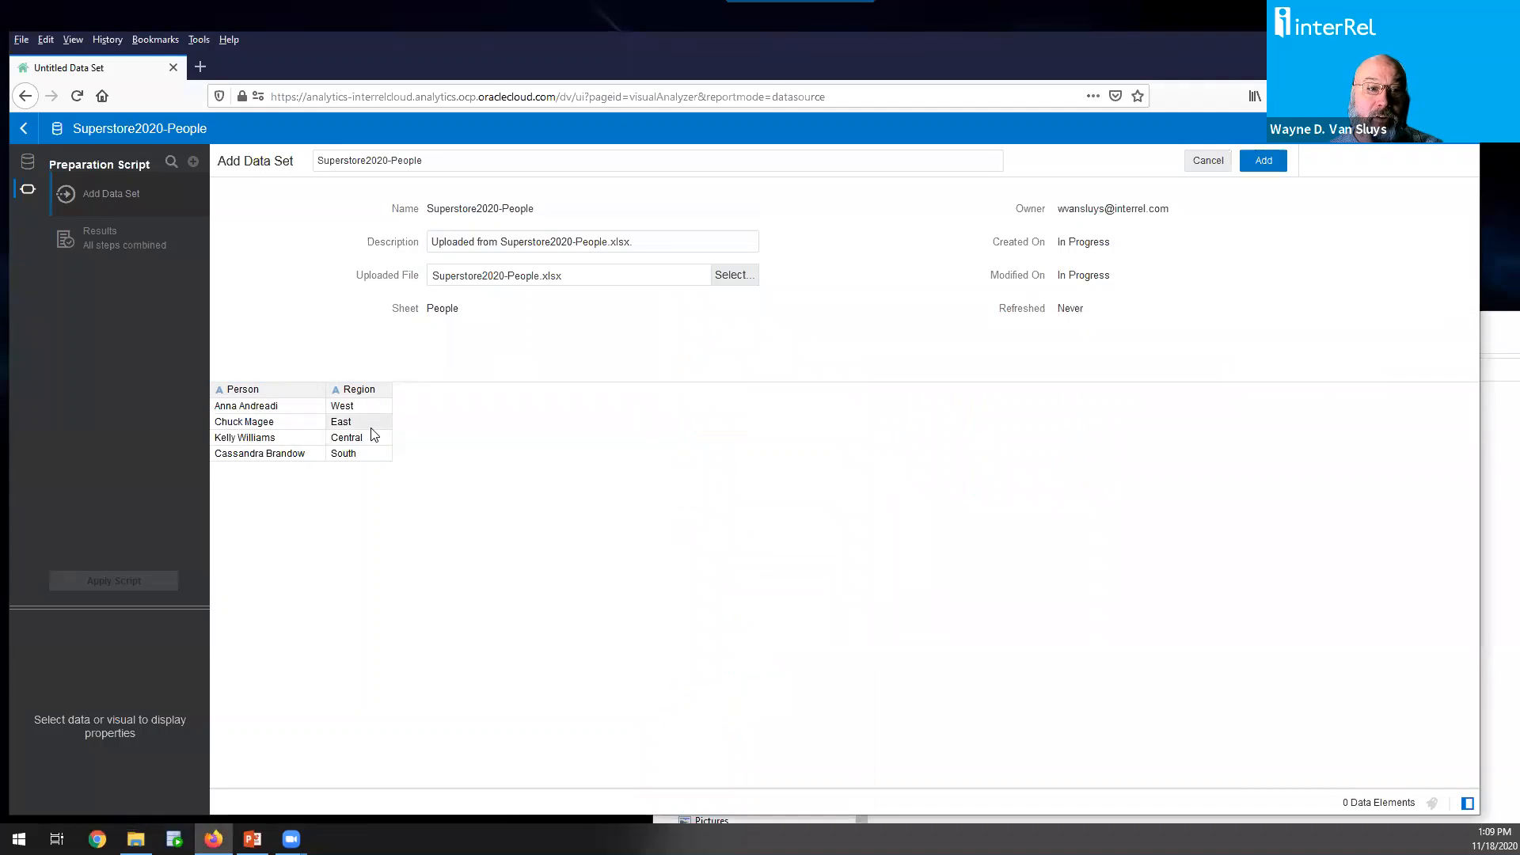
click(1265, 162)
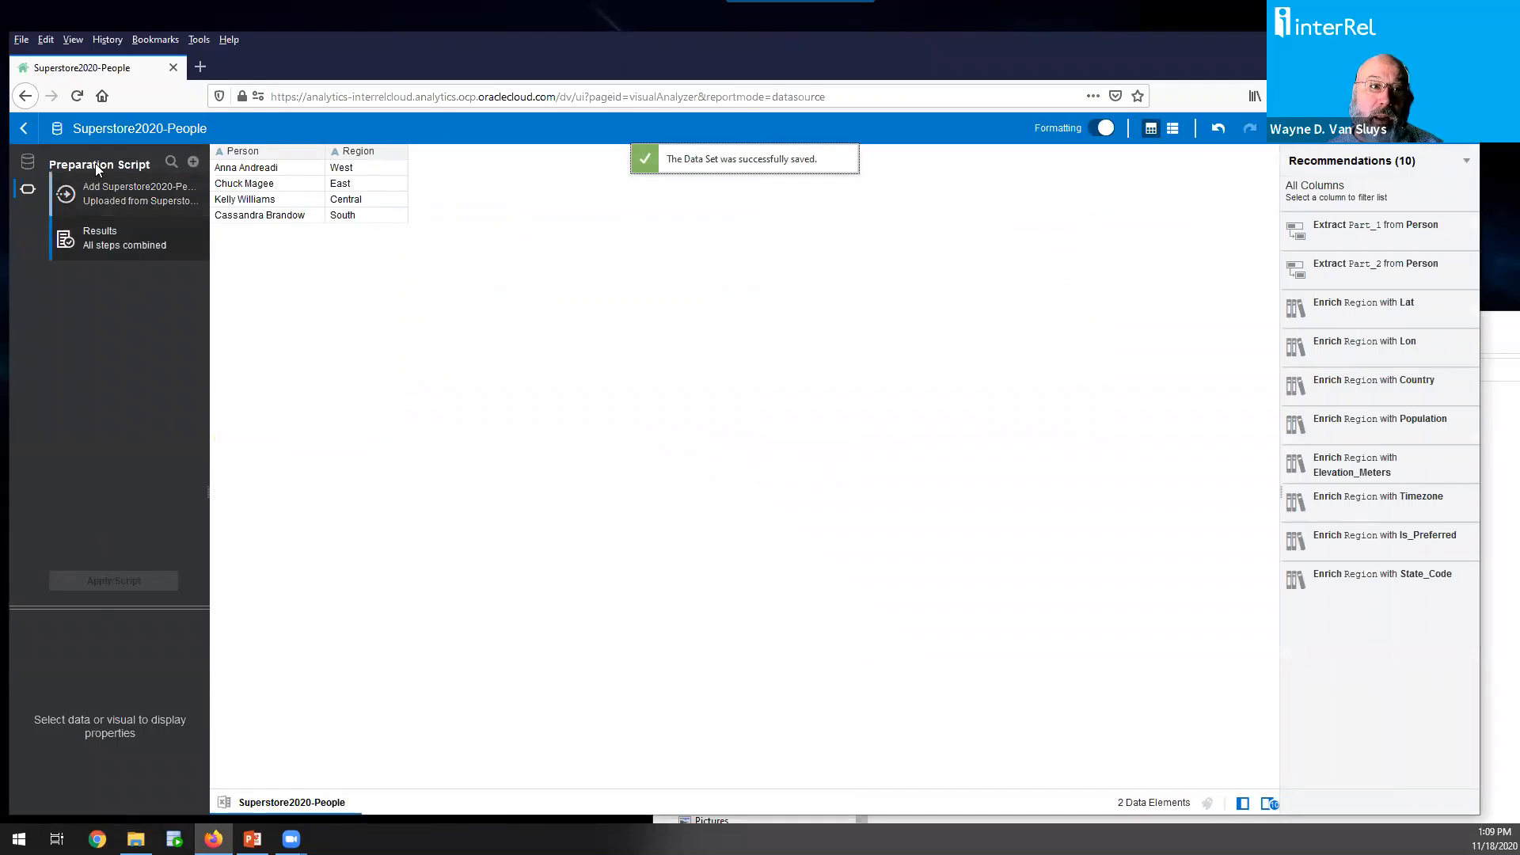
Return to the home page, create a data flow, and add the Superstore2020-People data set to it
click(24, 132)
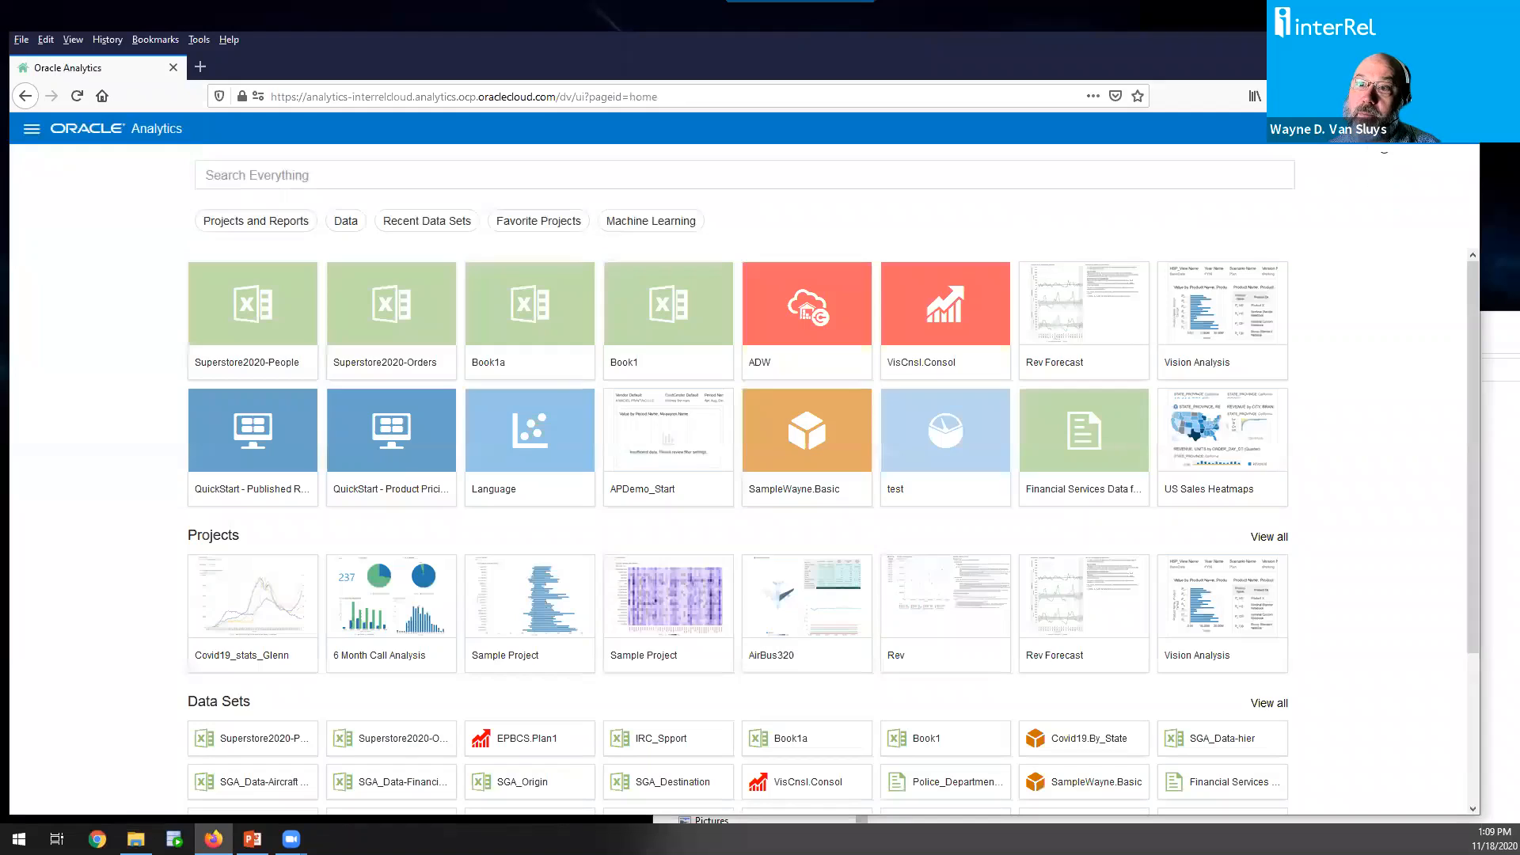
click(1382, 129)
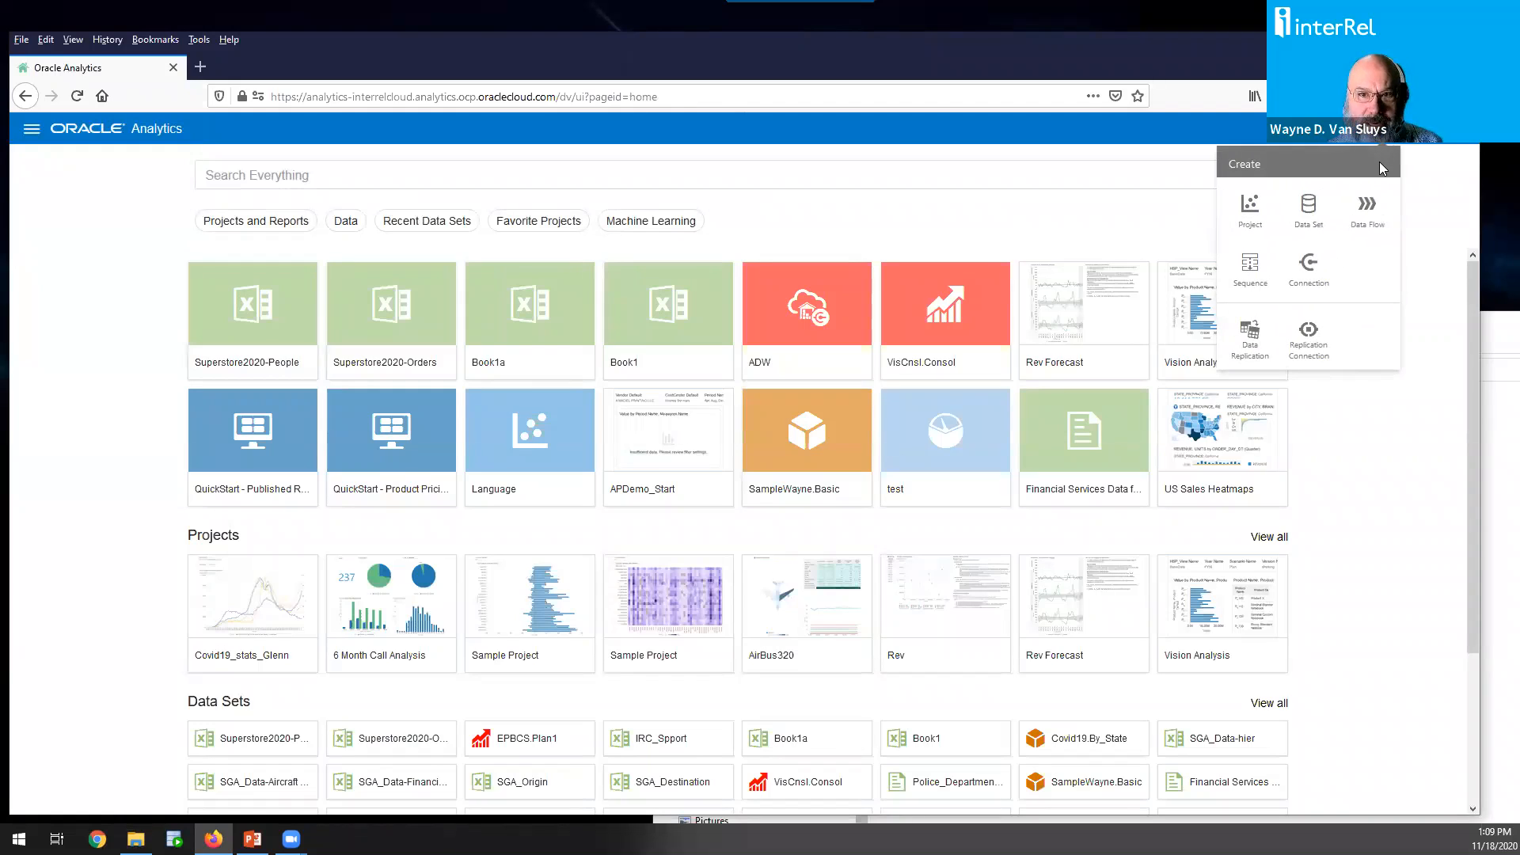
click(1372, 219)
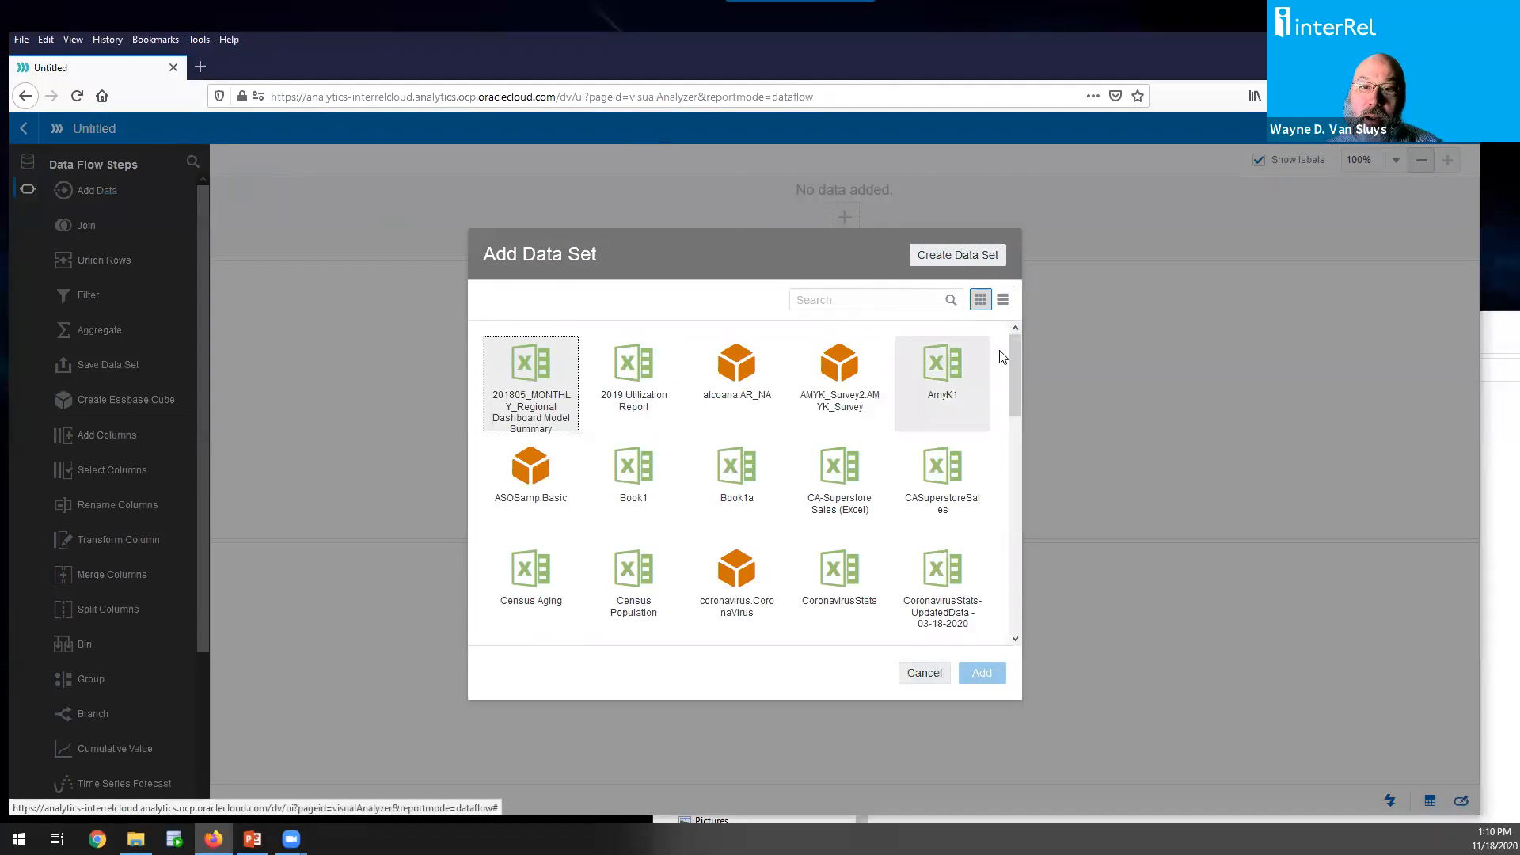
click(875, 298)
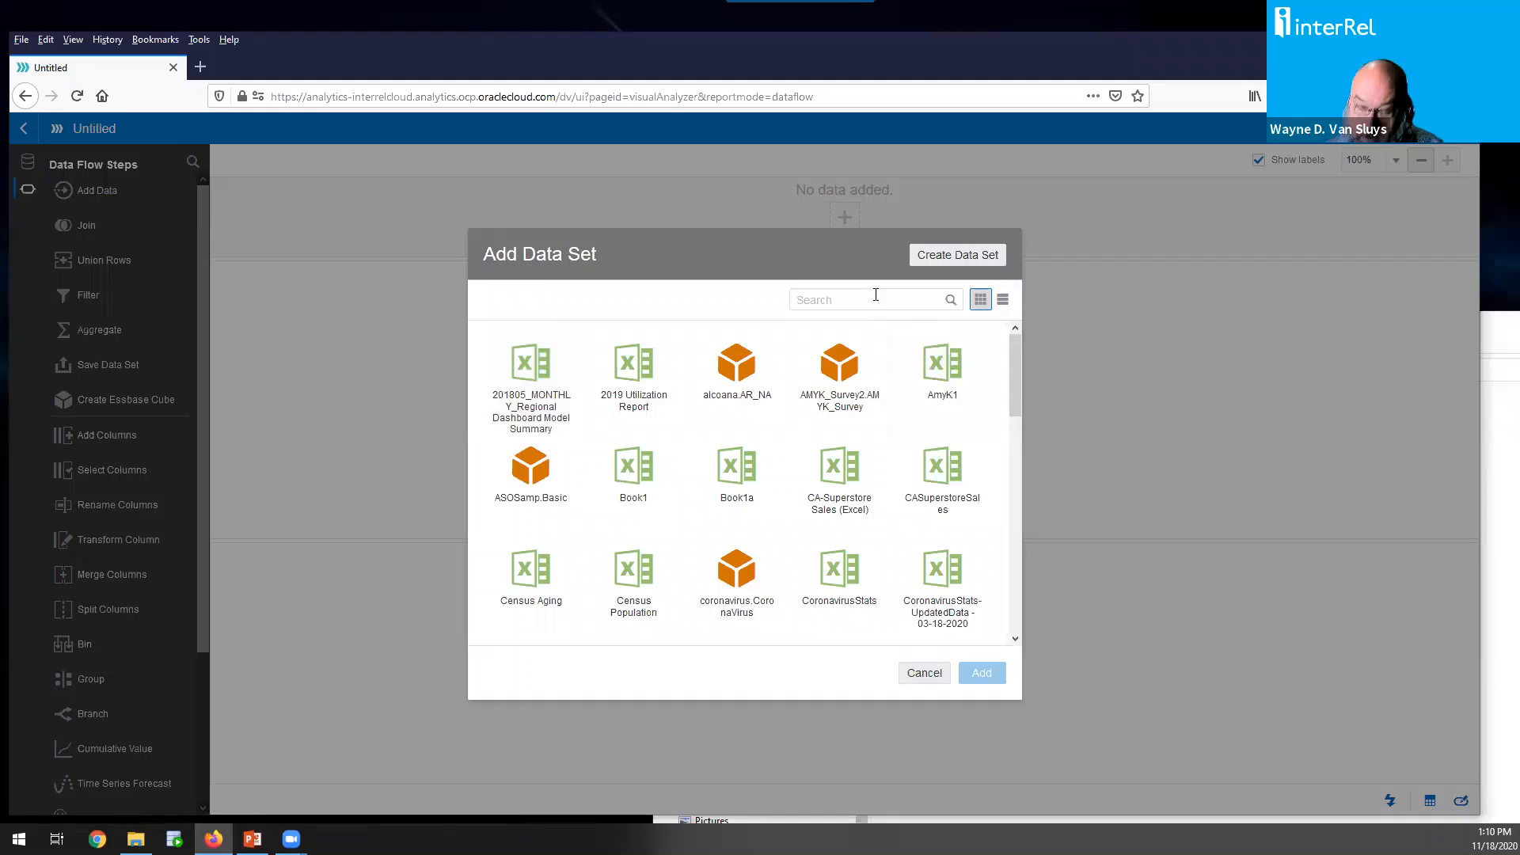
text(2020)
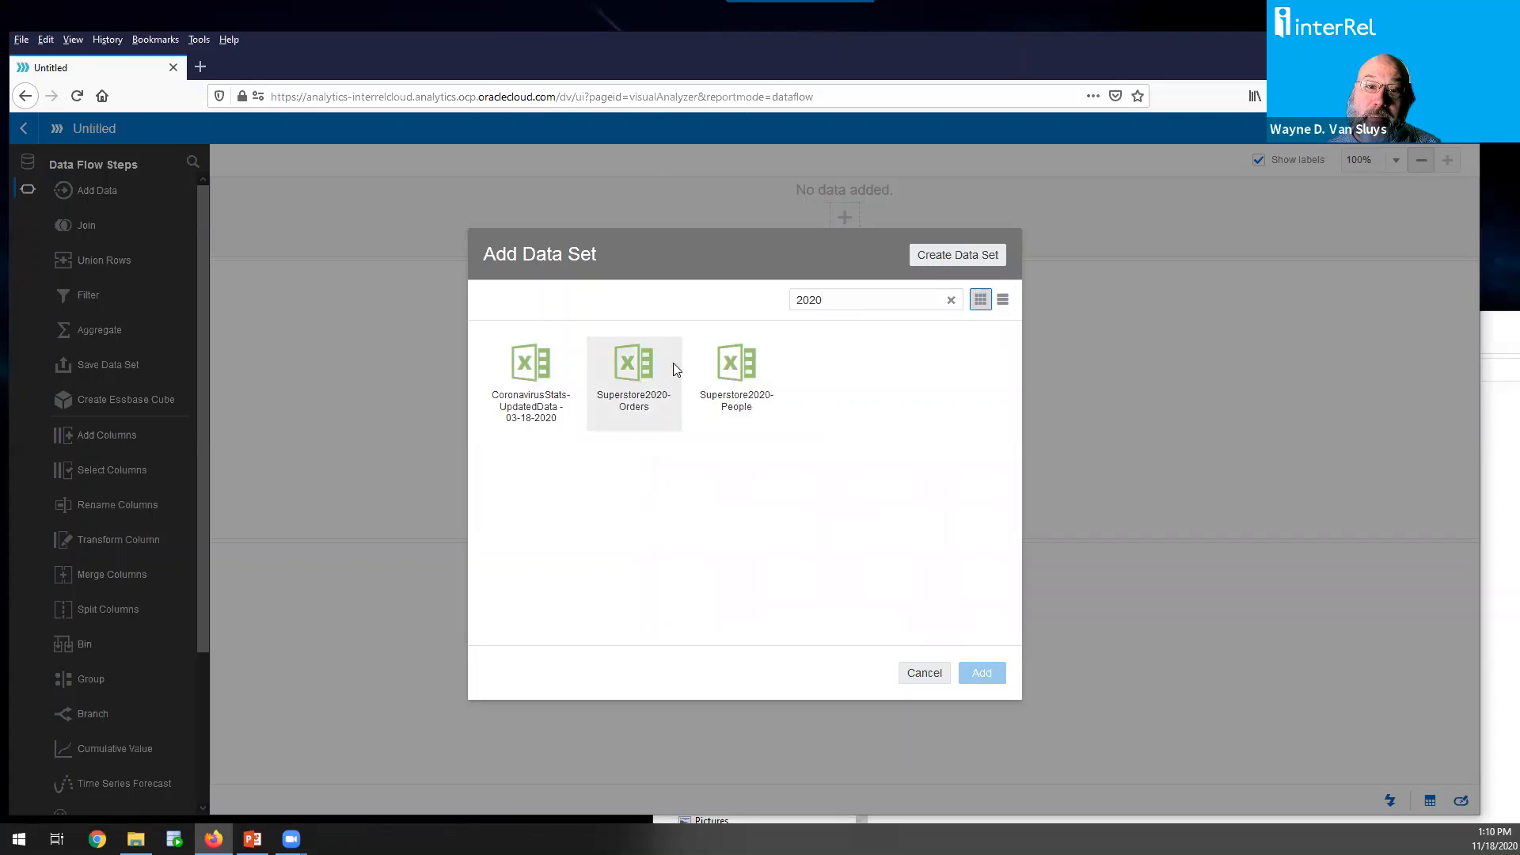
click(744, 373)
click(981, 675)
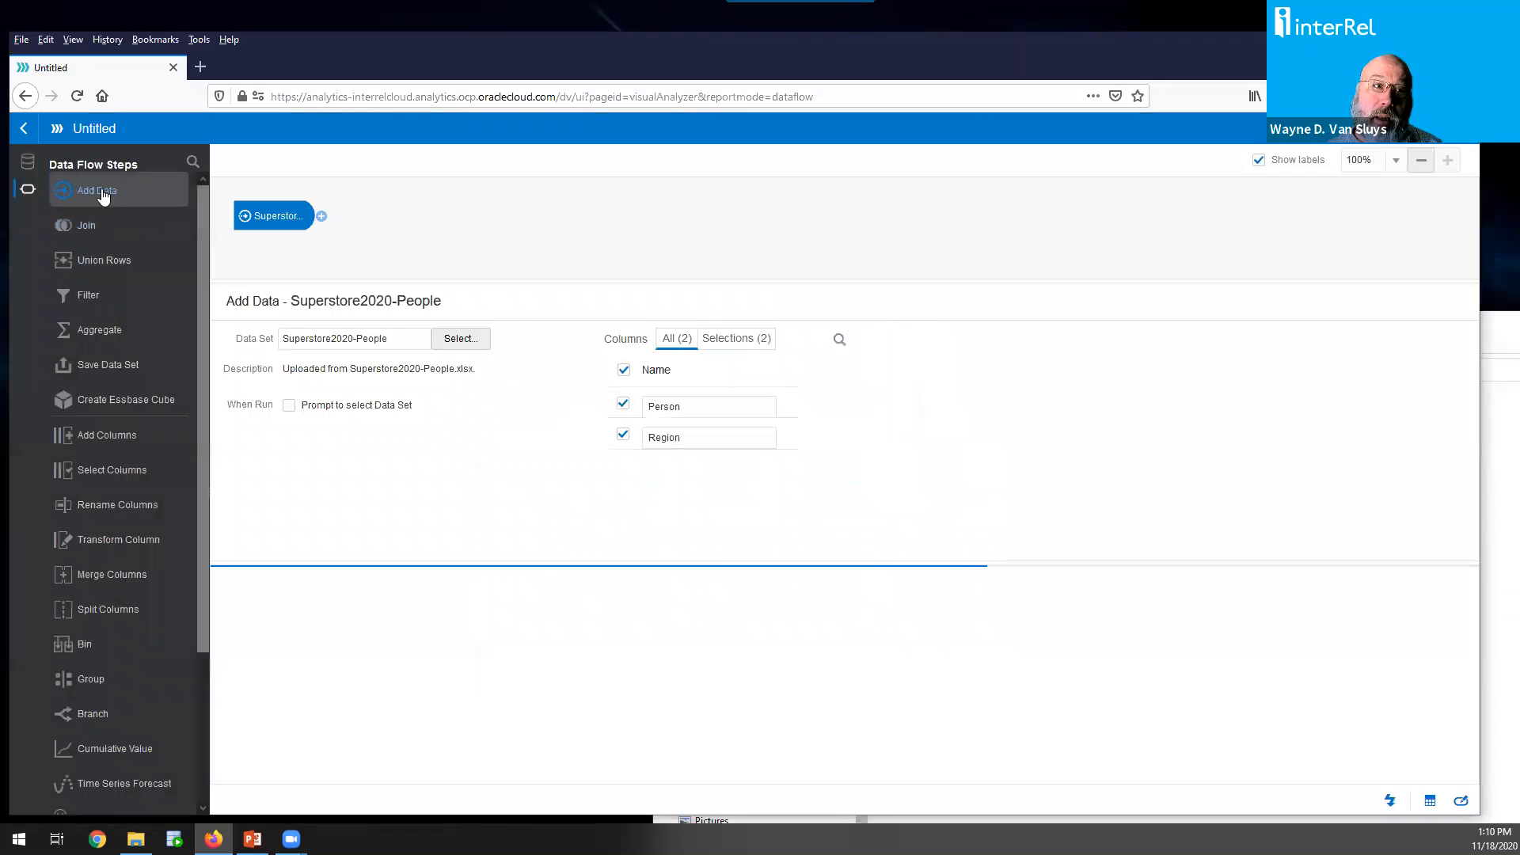
Add the Superstore2020-Orders data set as a second source in the data flow
drag(101, 193, 340, 248)
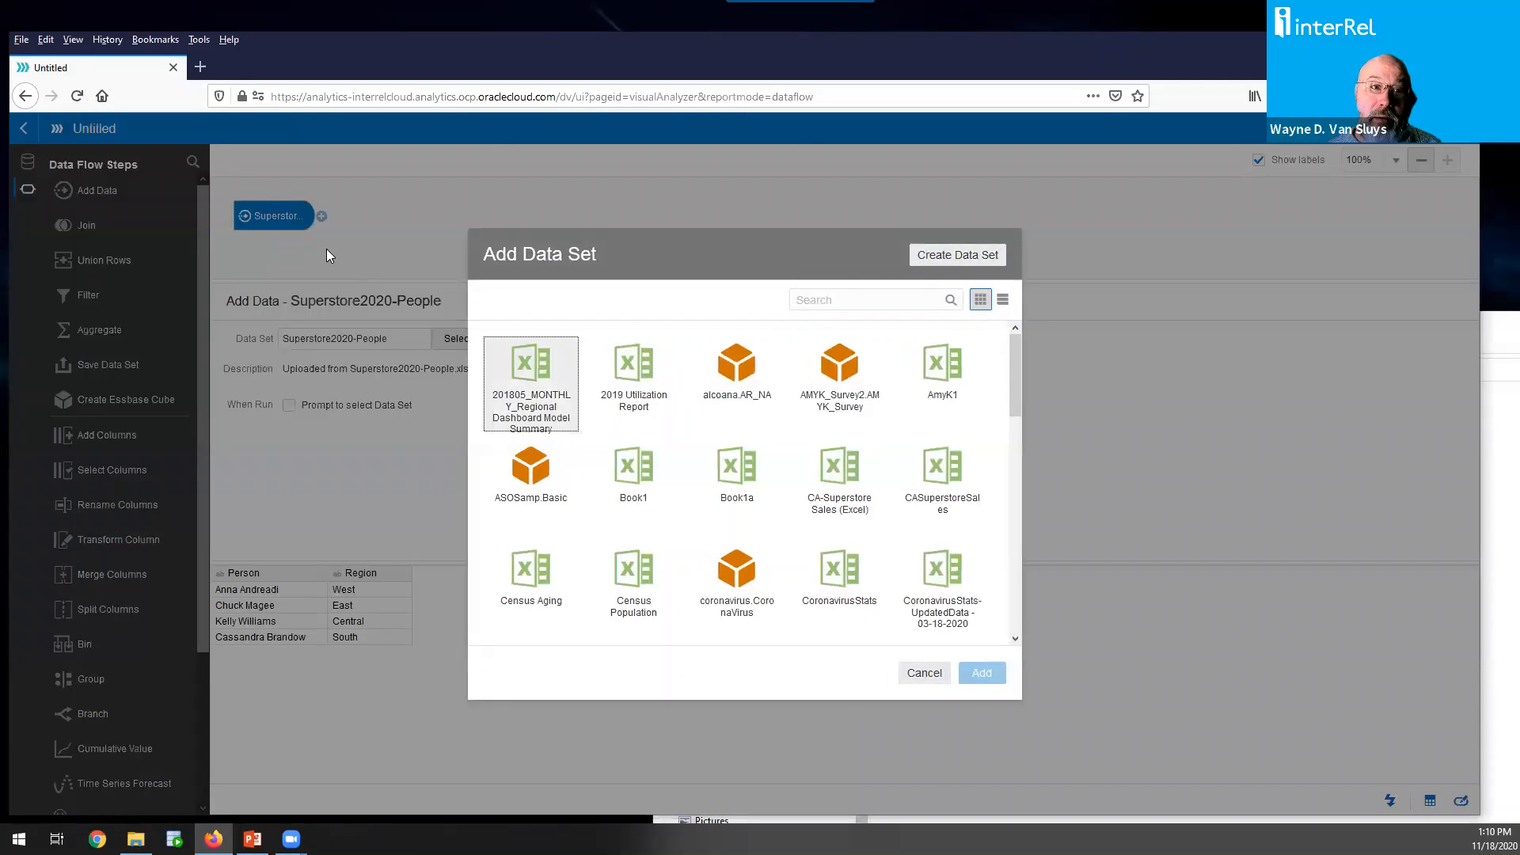
click(859, 301)
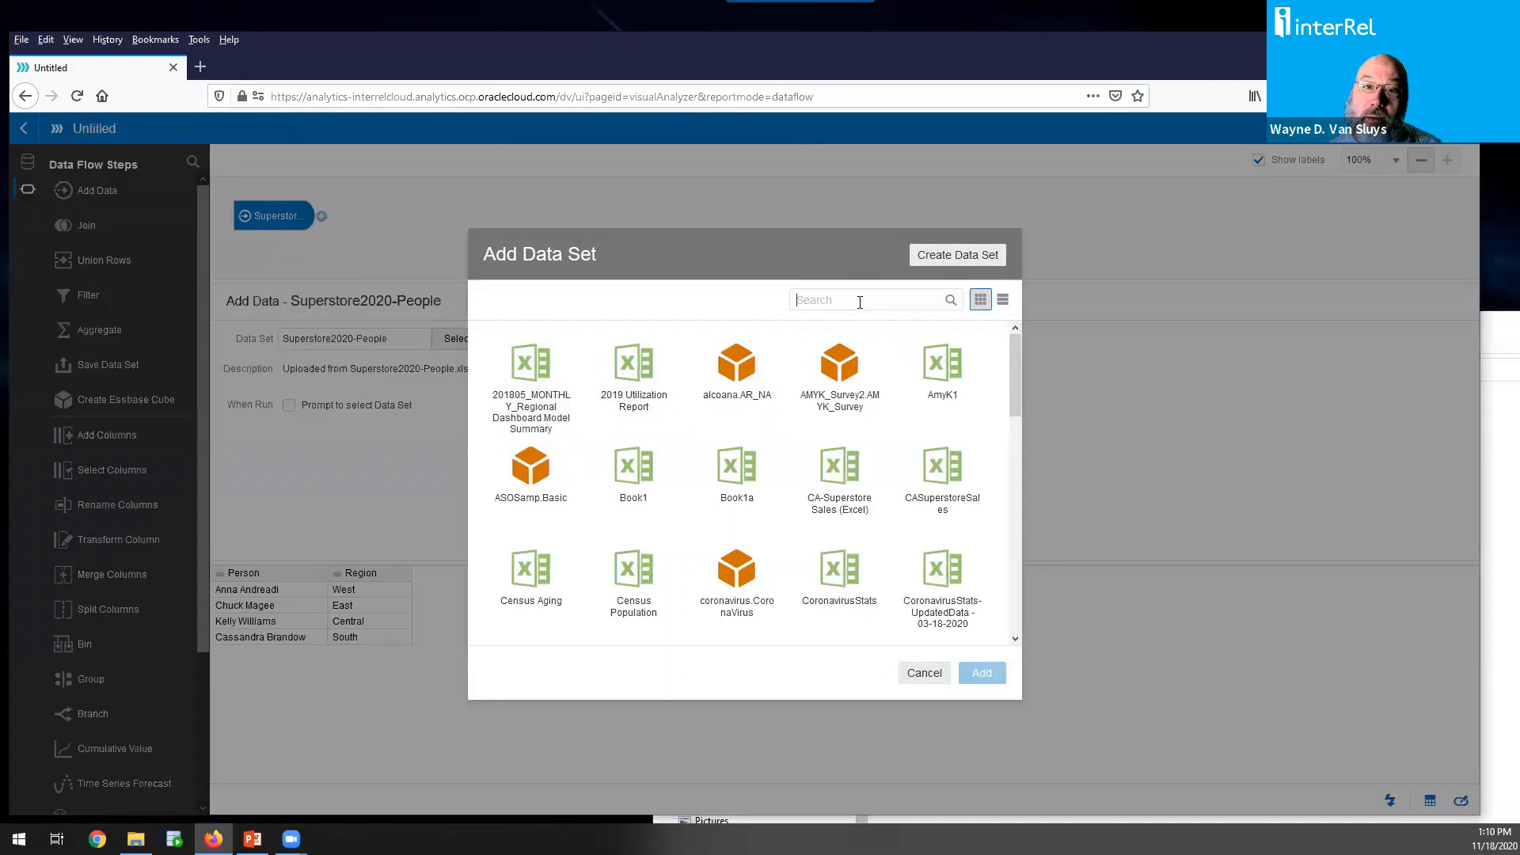
text(.)
key(BackSpace)
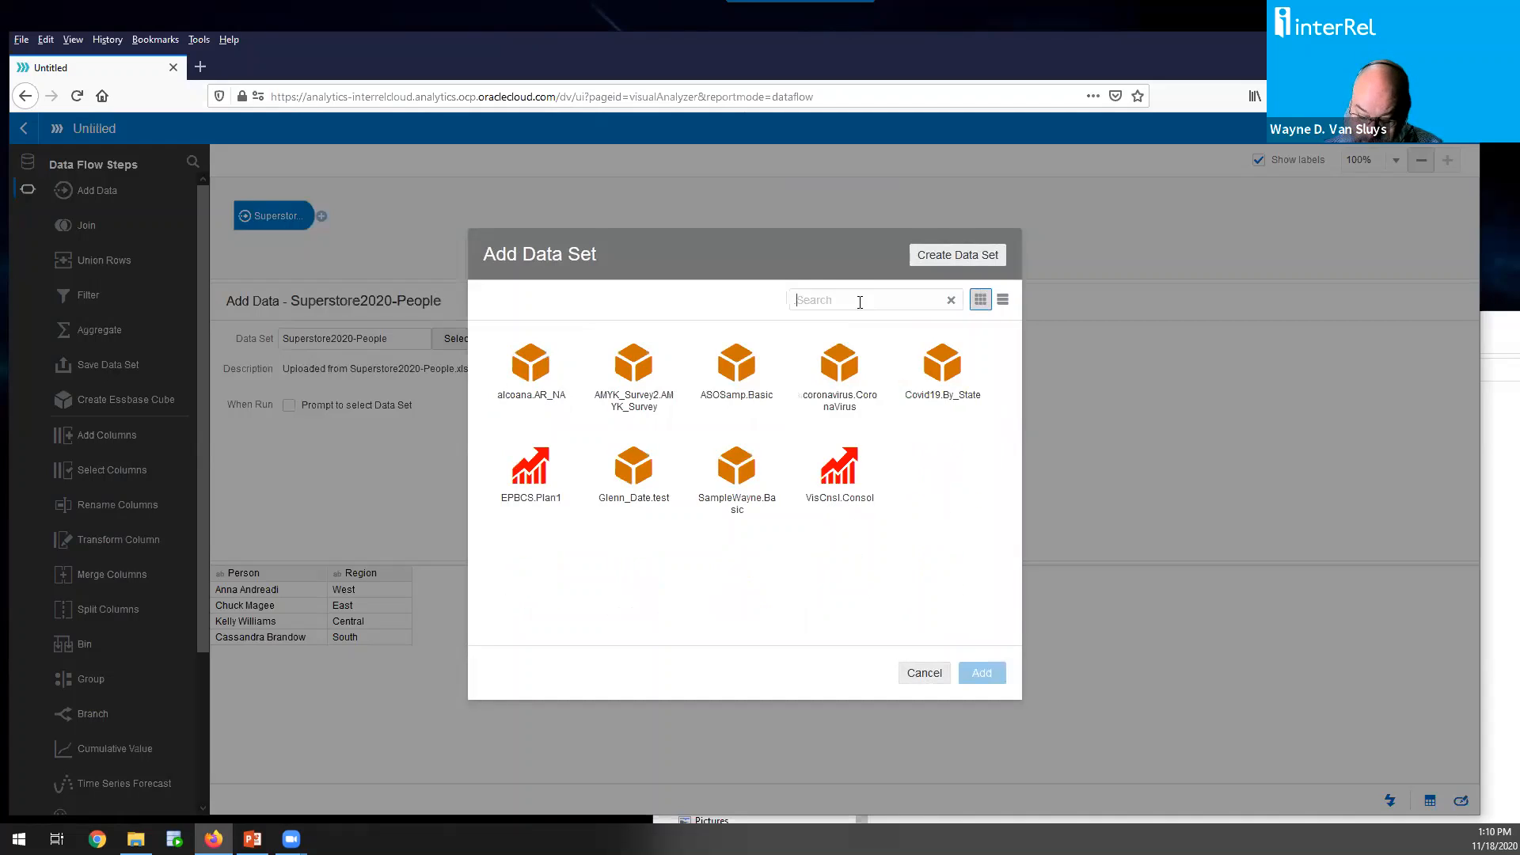
text(2020)
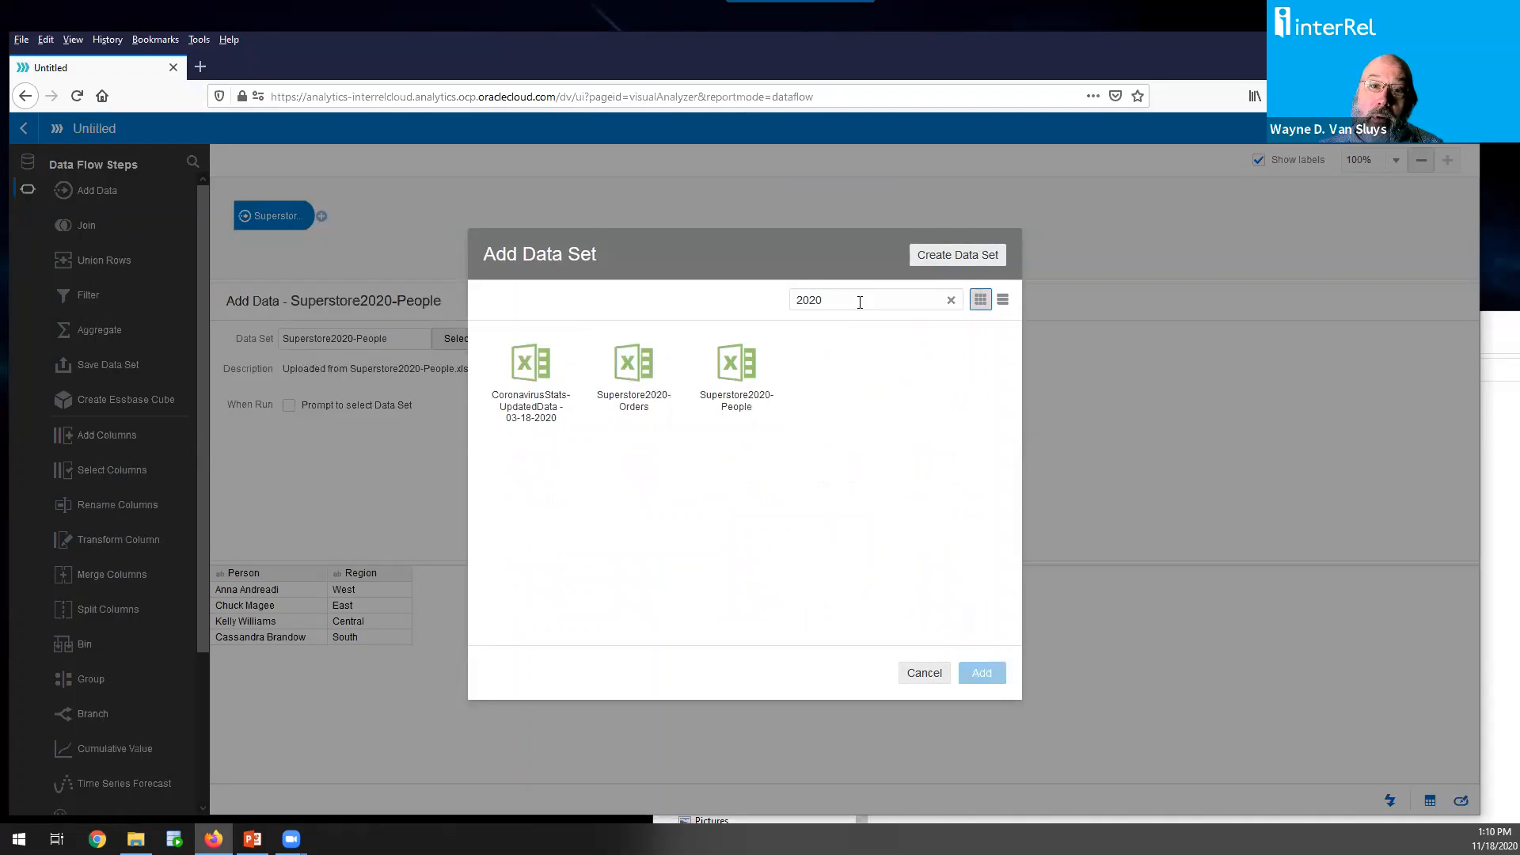
click(634, 370)
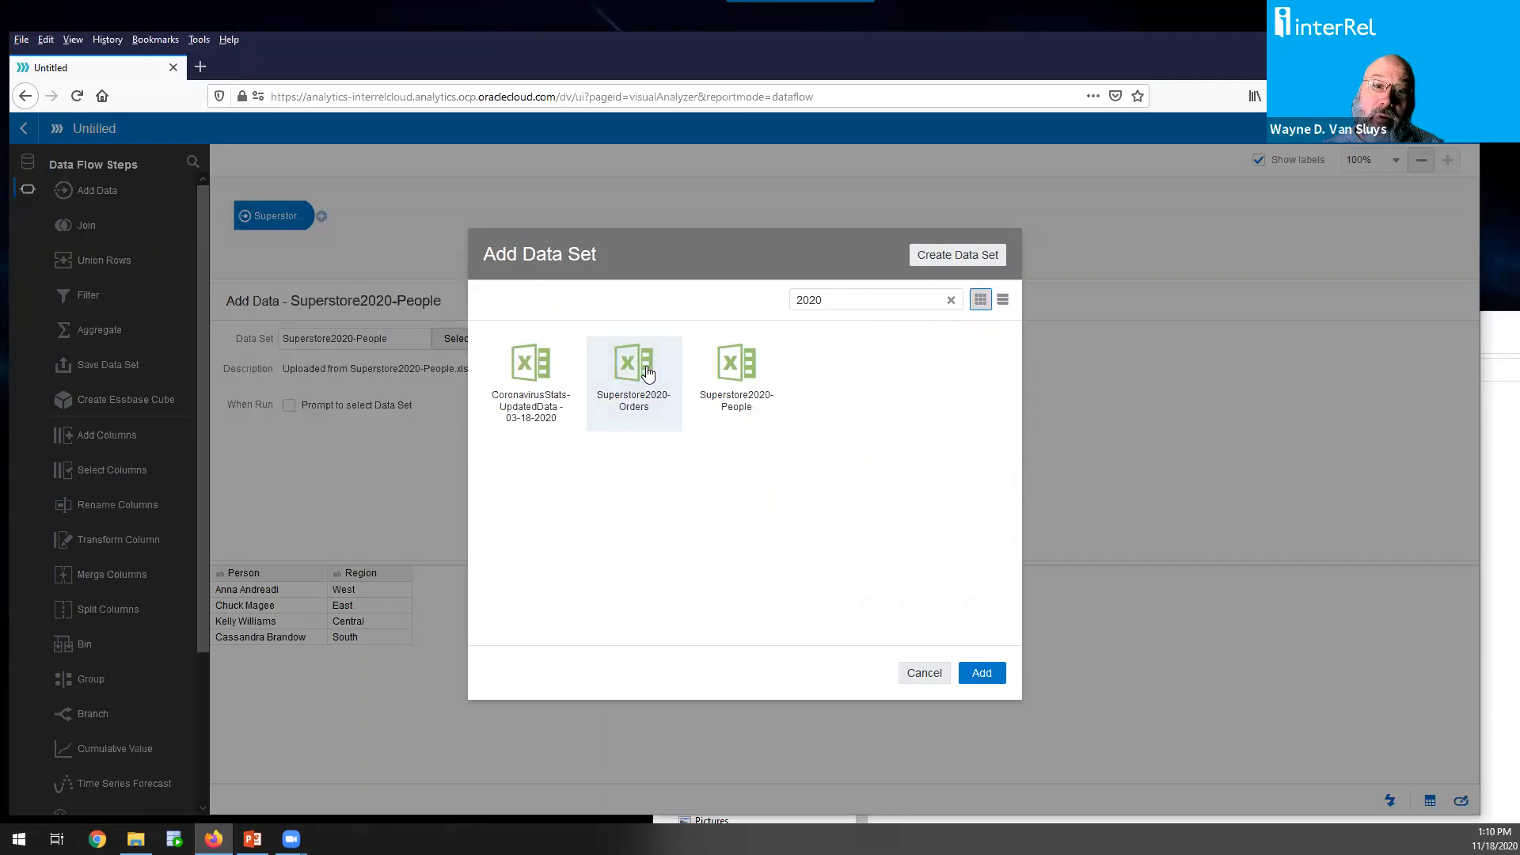
click(981, 675)
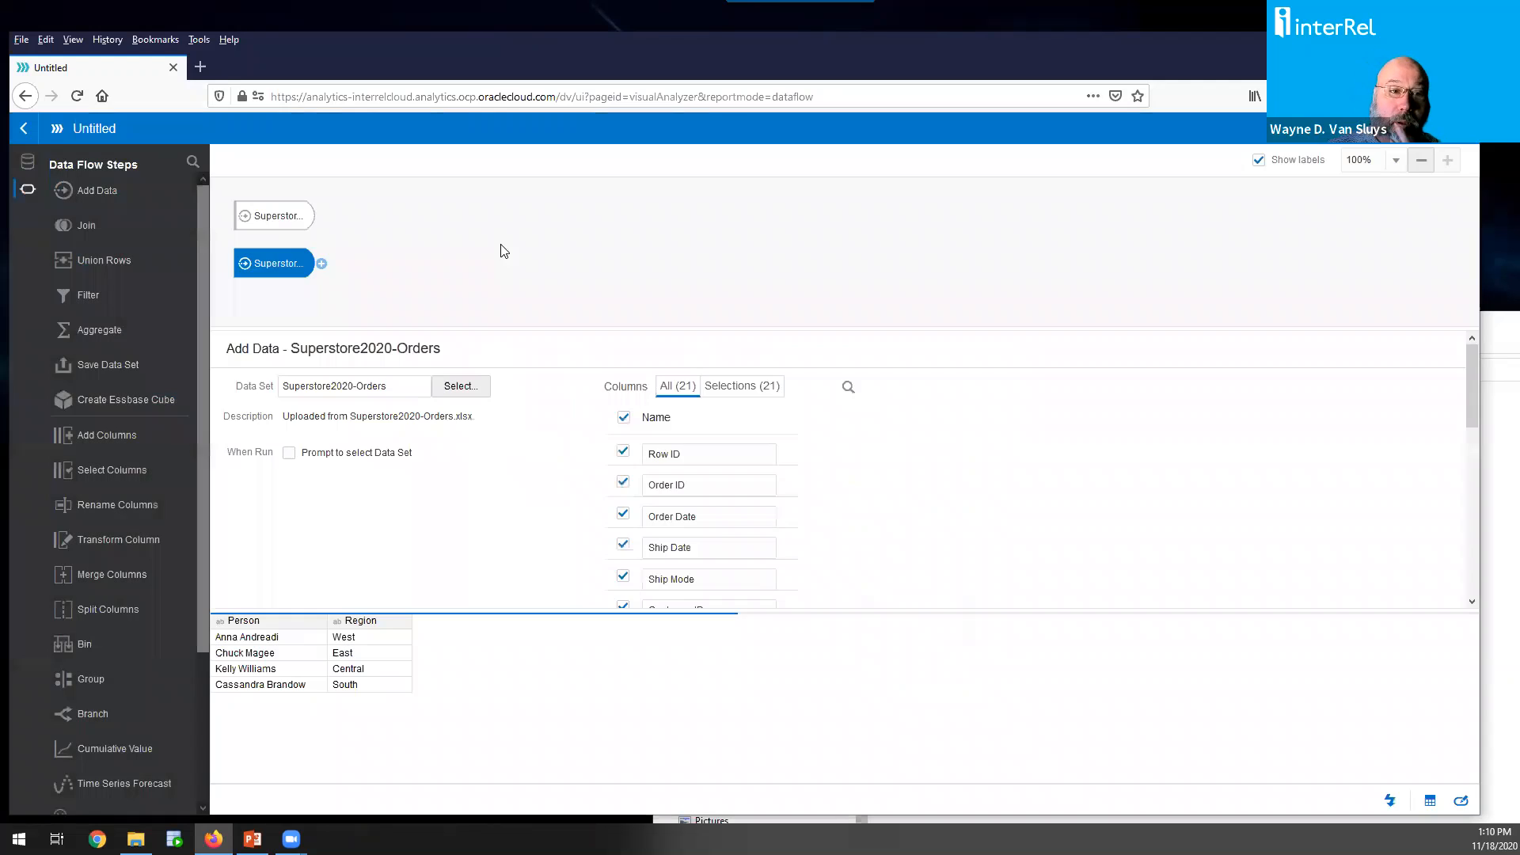
Join the People and Orders data sets, matching on Region in both inputs
drag(86, 225, 321, 261)
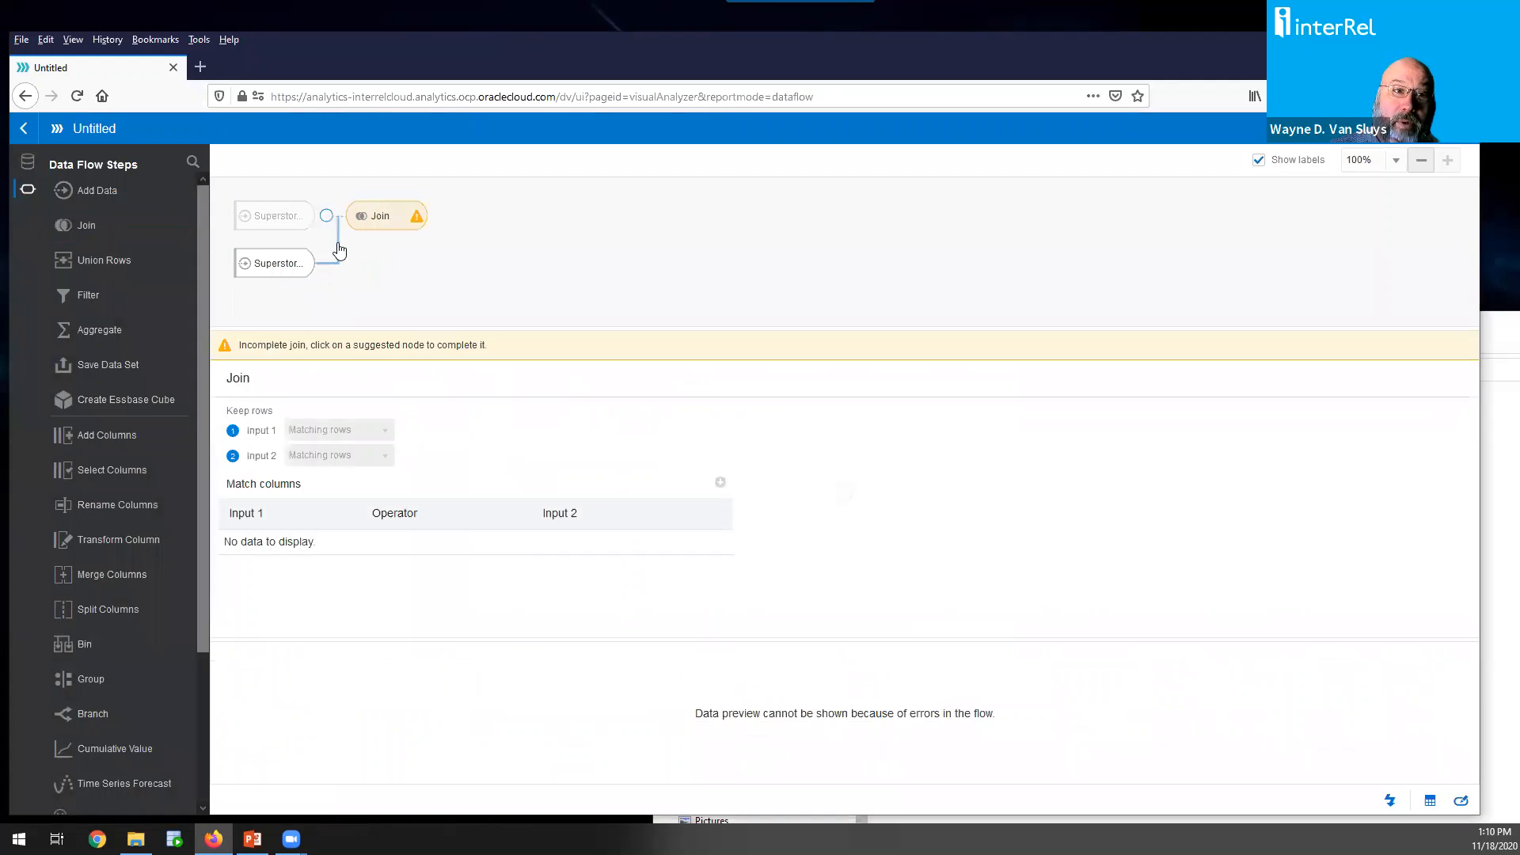
click(329, 225)
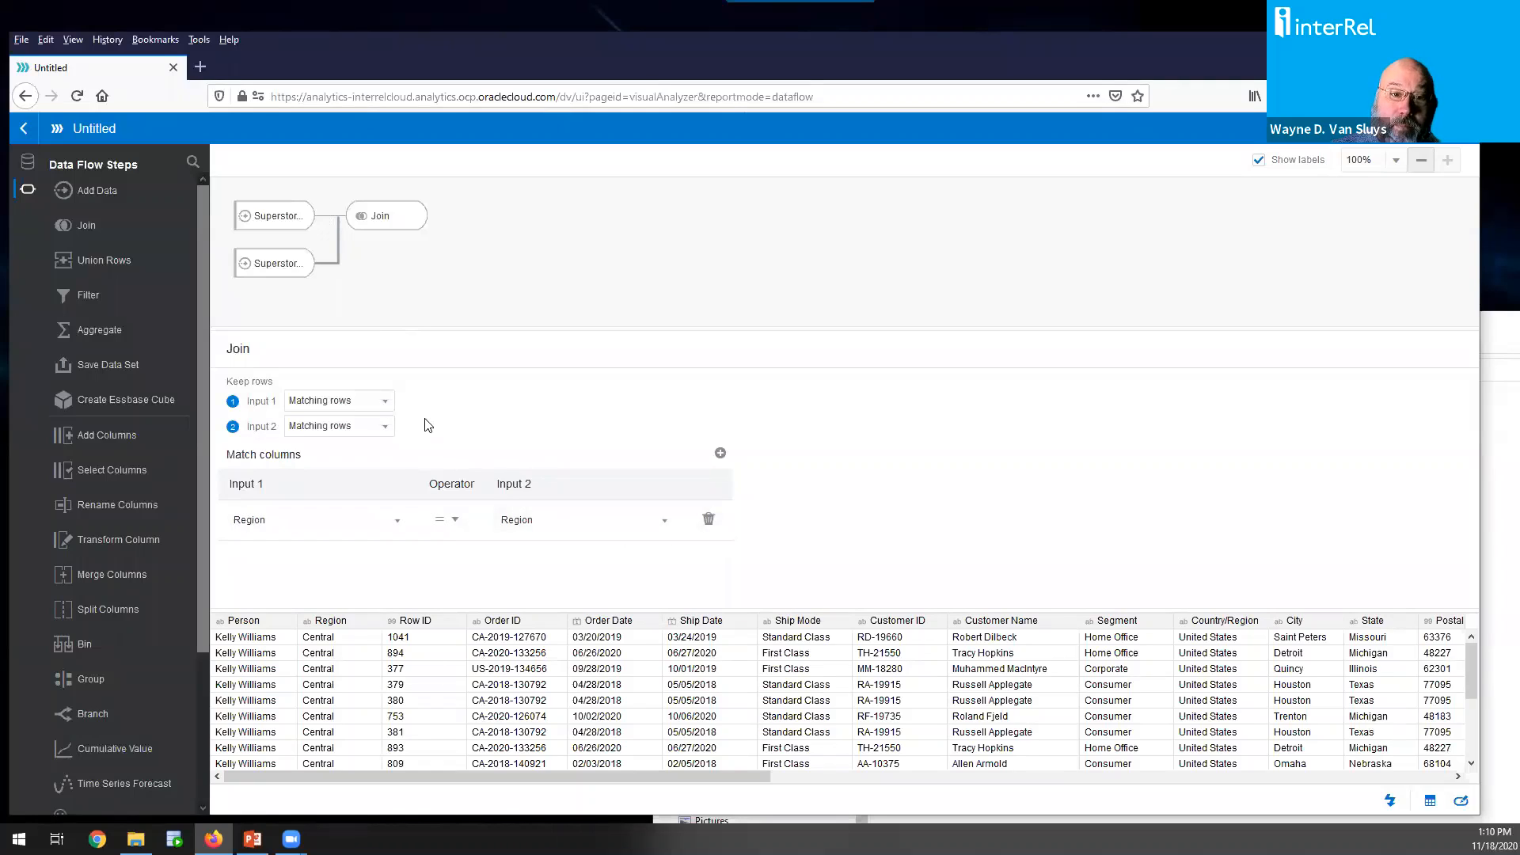
click(665, 522)
click(657, 393)
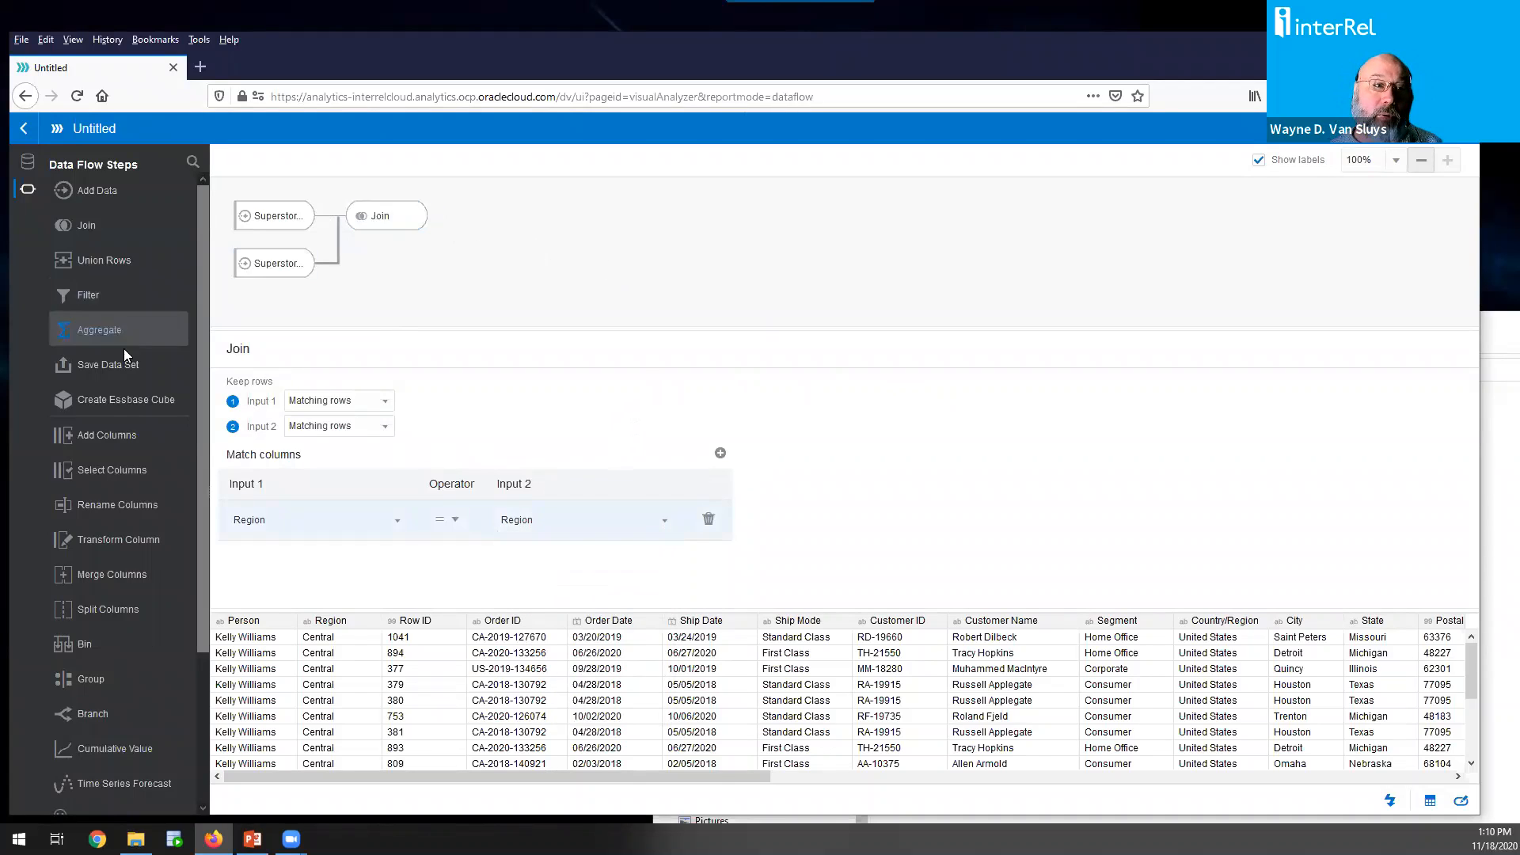
Append an Add Columns step after the join and name the new column Avg Days to Ship
drag(130, 440, 416, 222)
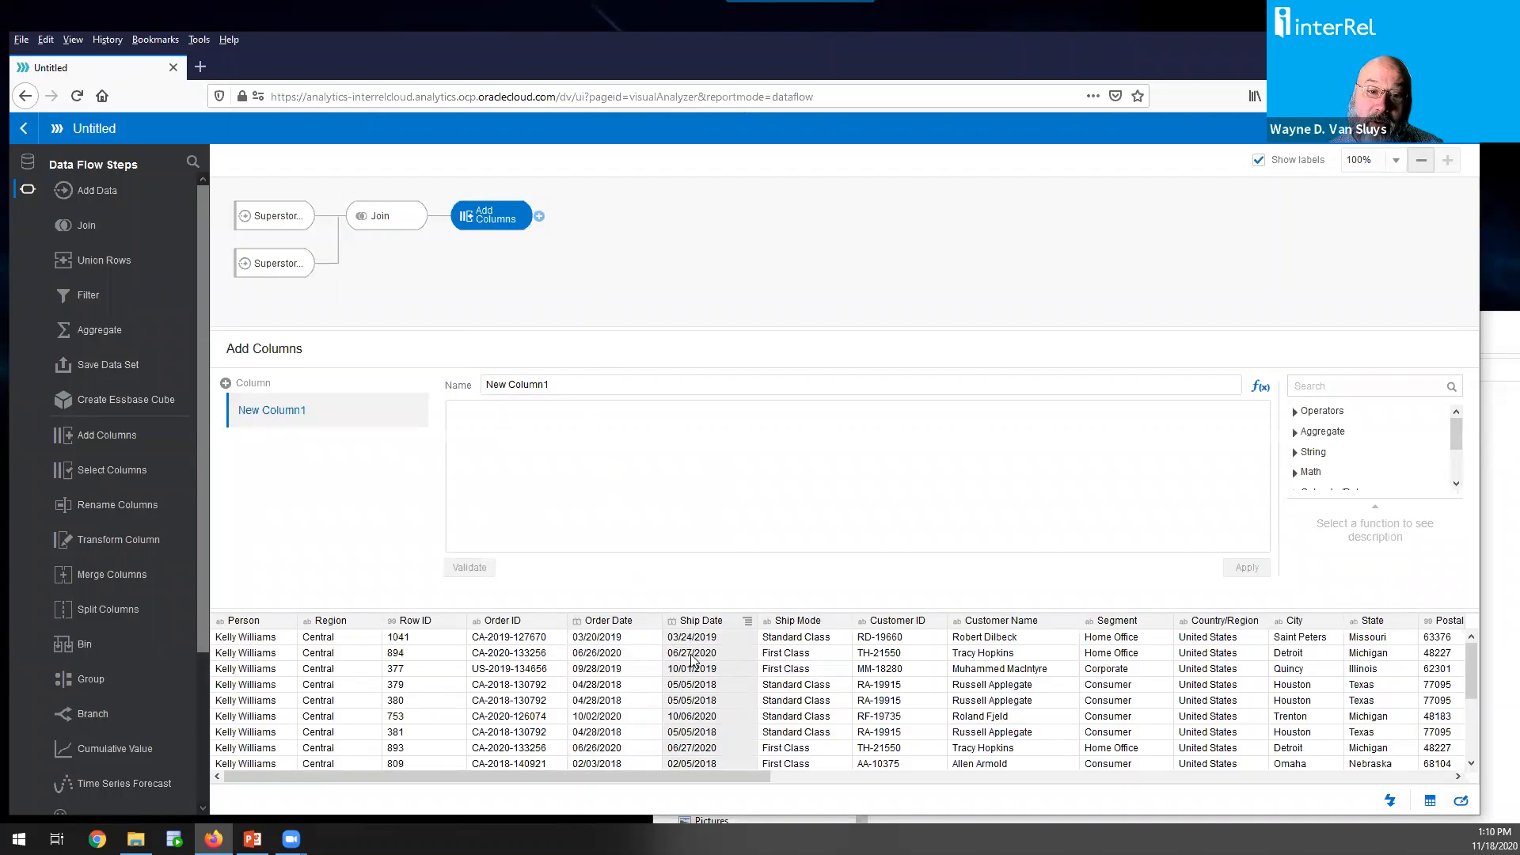
drag(578, 389, 381, 354)
text(Avg Days to Ship)
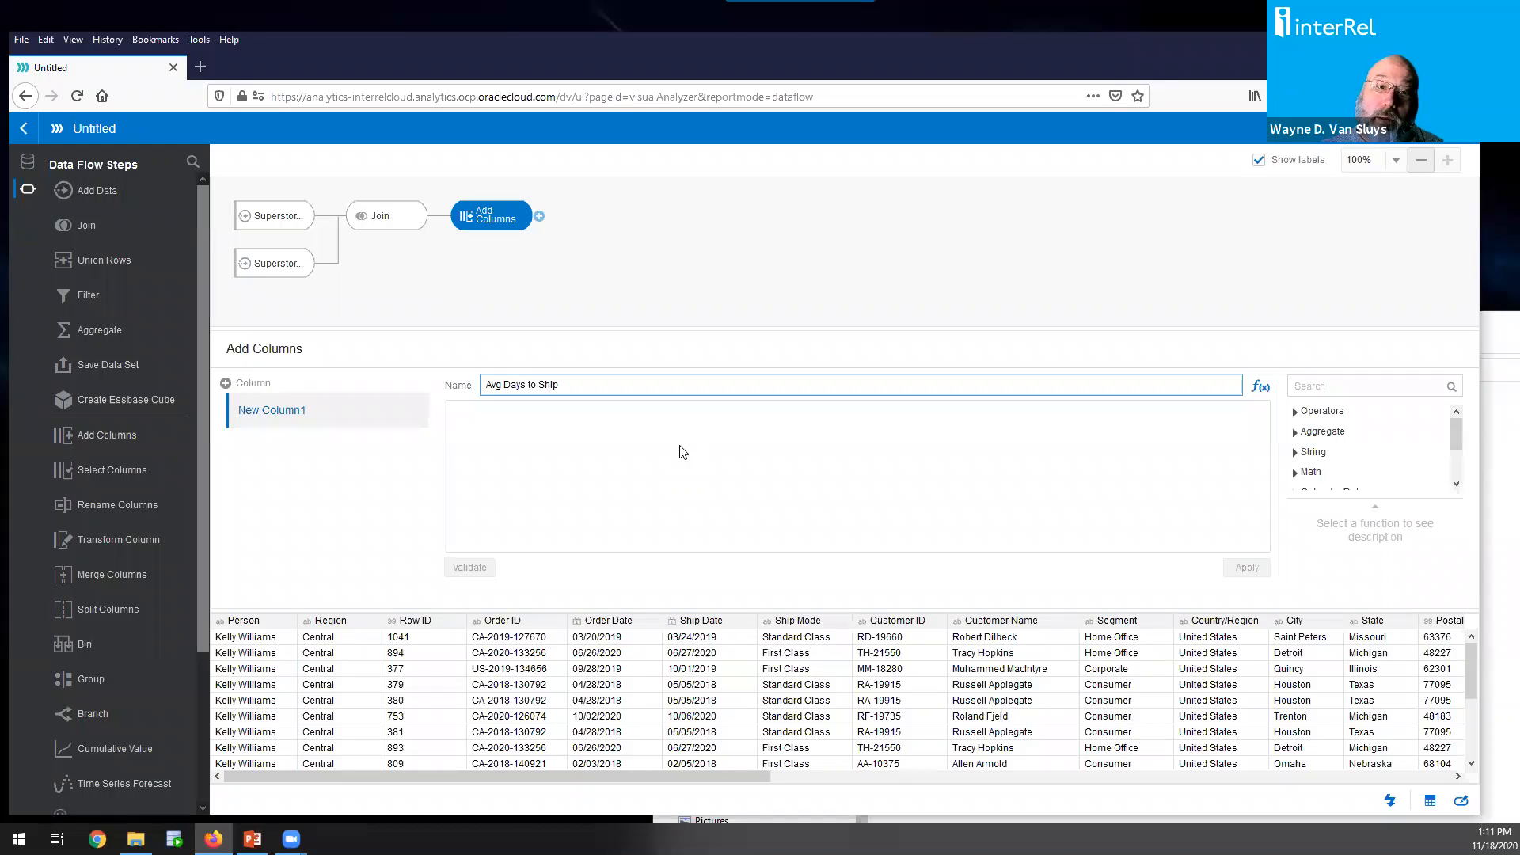
Read the description of the TimestampDiff calendar function and insert it into the Avg Days to Ship formula
click(683, 452)
scroll(1351, 470, down, 1)
scroll(1354, 452, down, 1)
click(1357, 437)
scroll(1377, 447, down, 5)
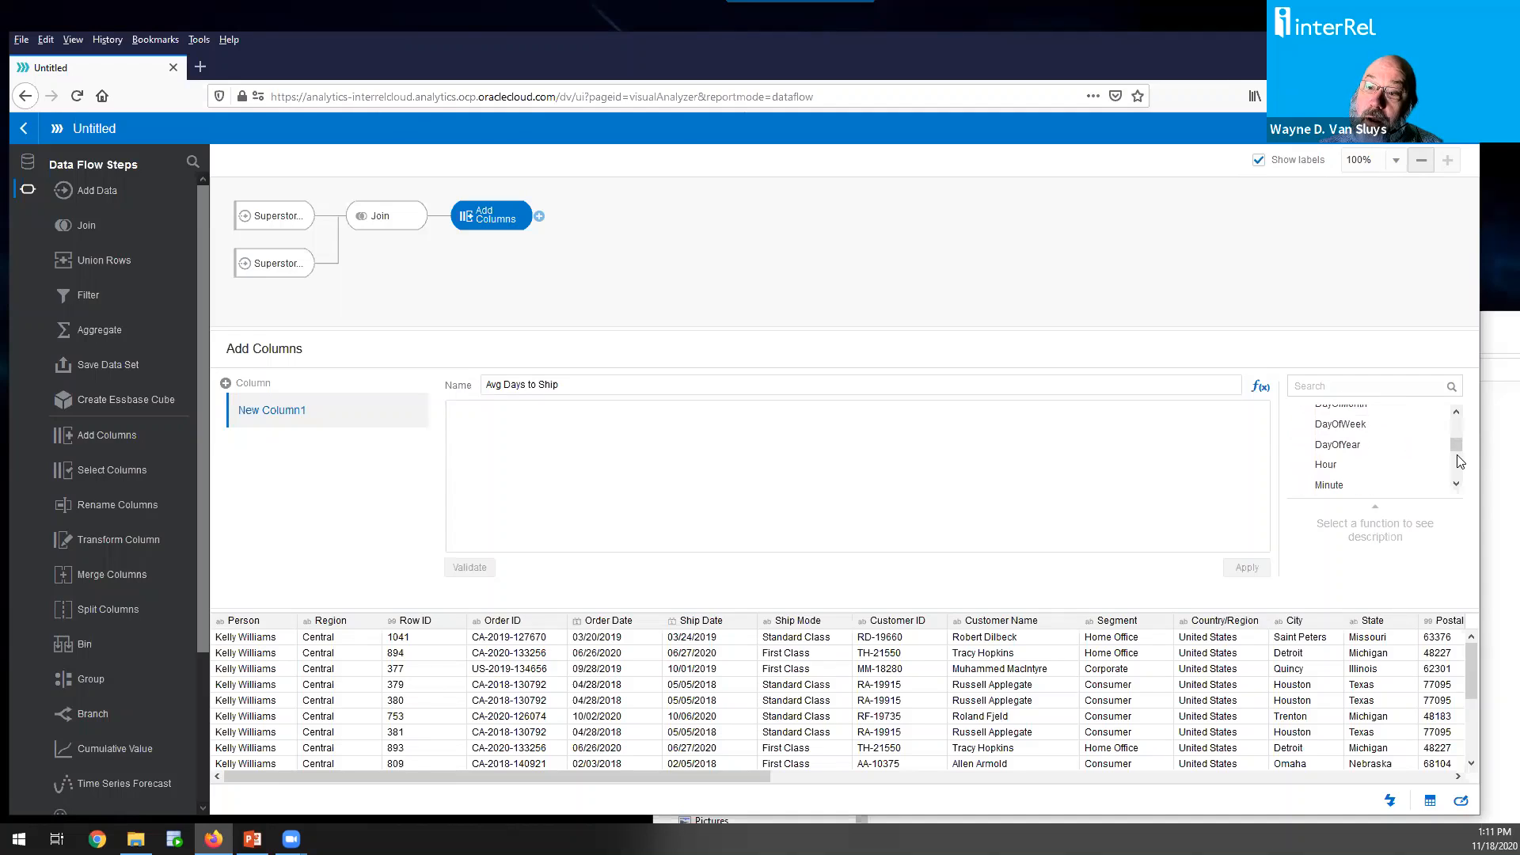
click(1460, 477)
click(1460, 477)
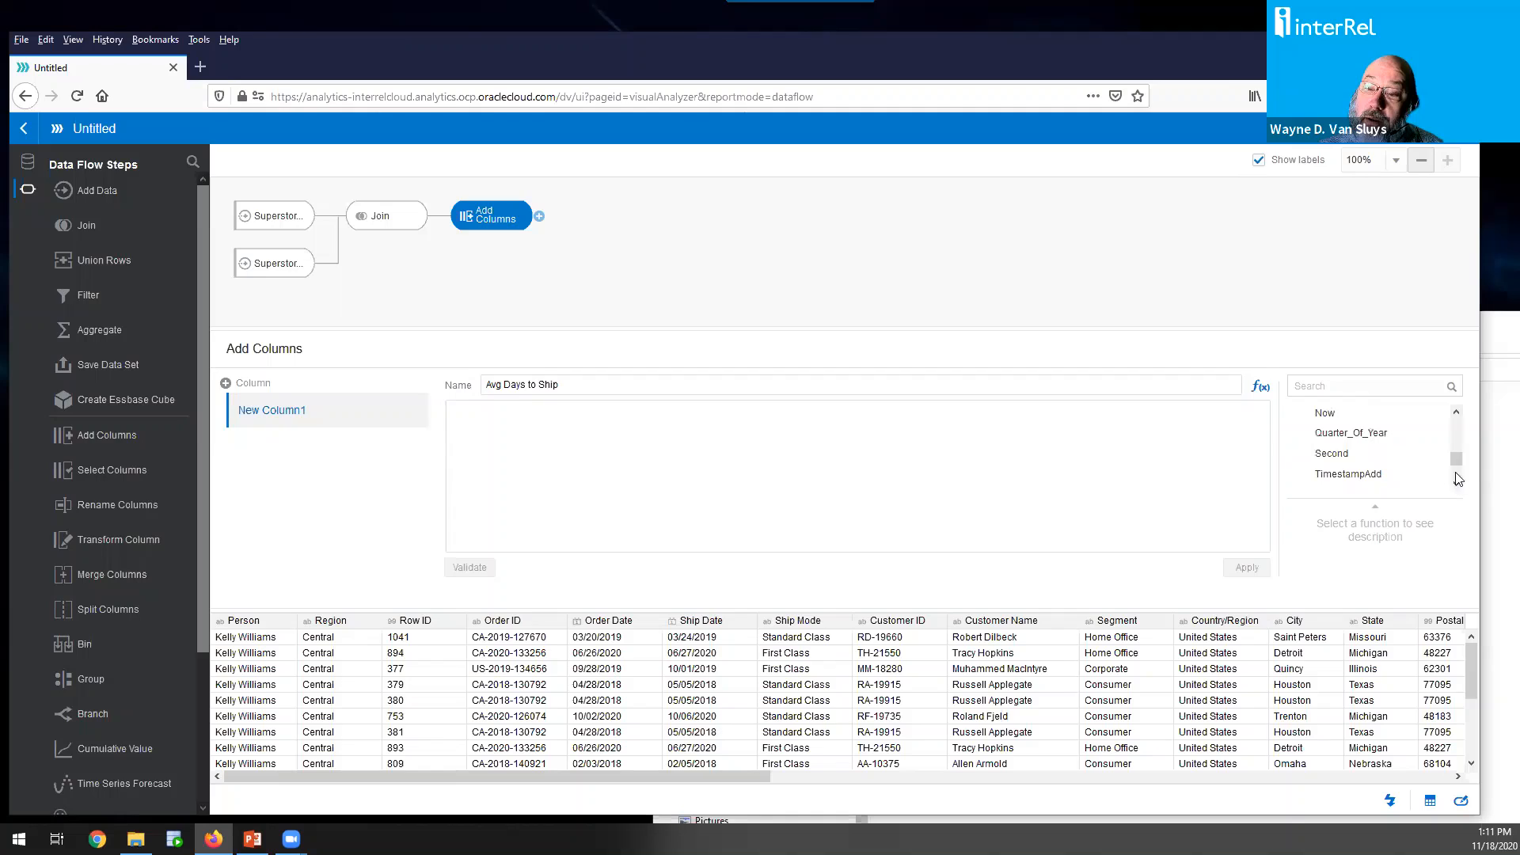
scroll(1446, 474, down, 2)
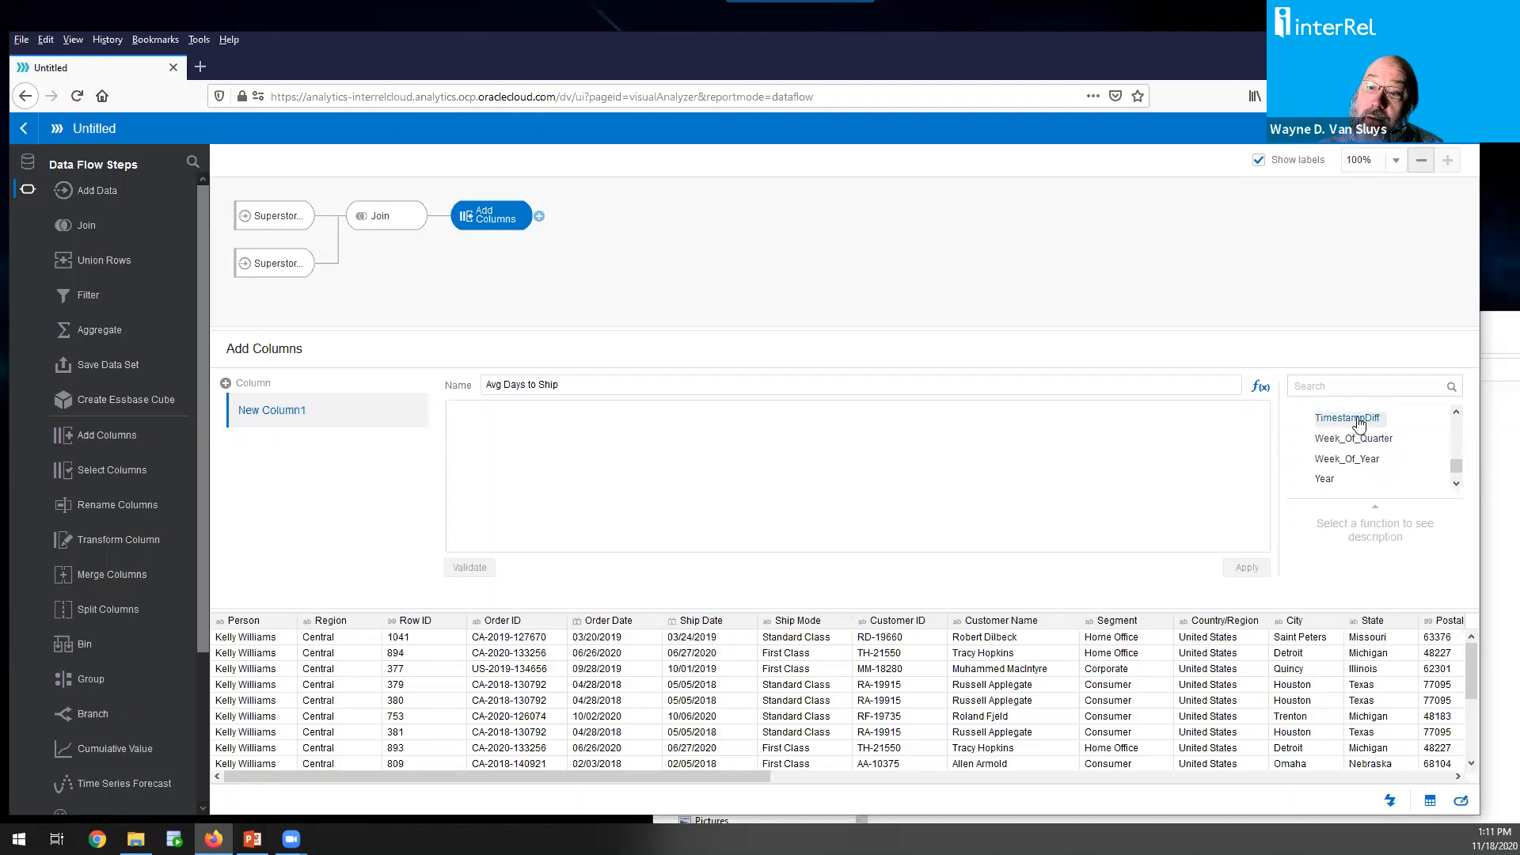
click(1359, 420)
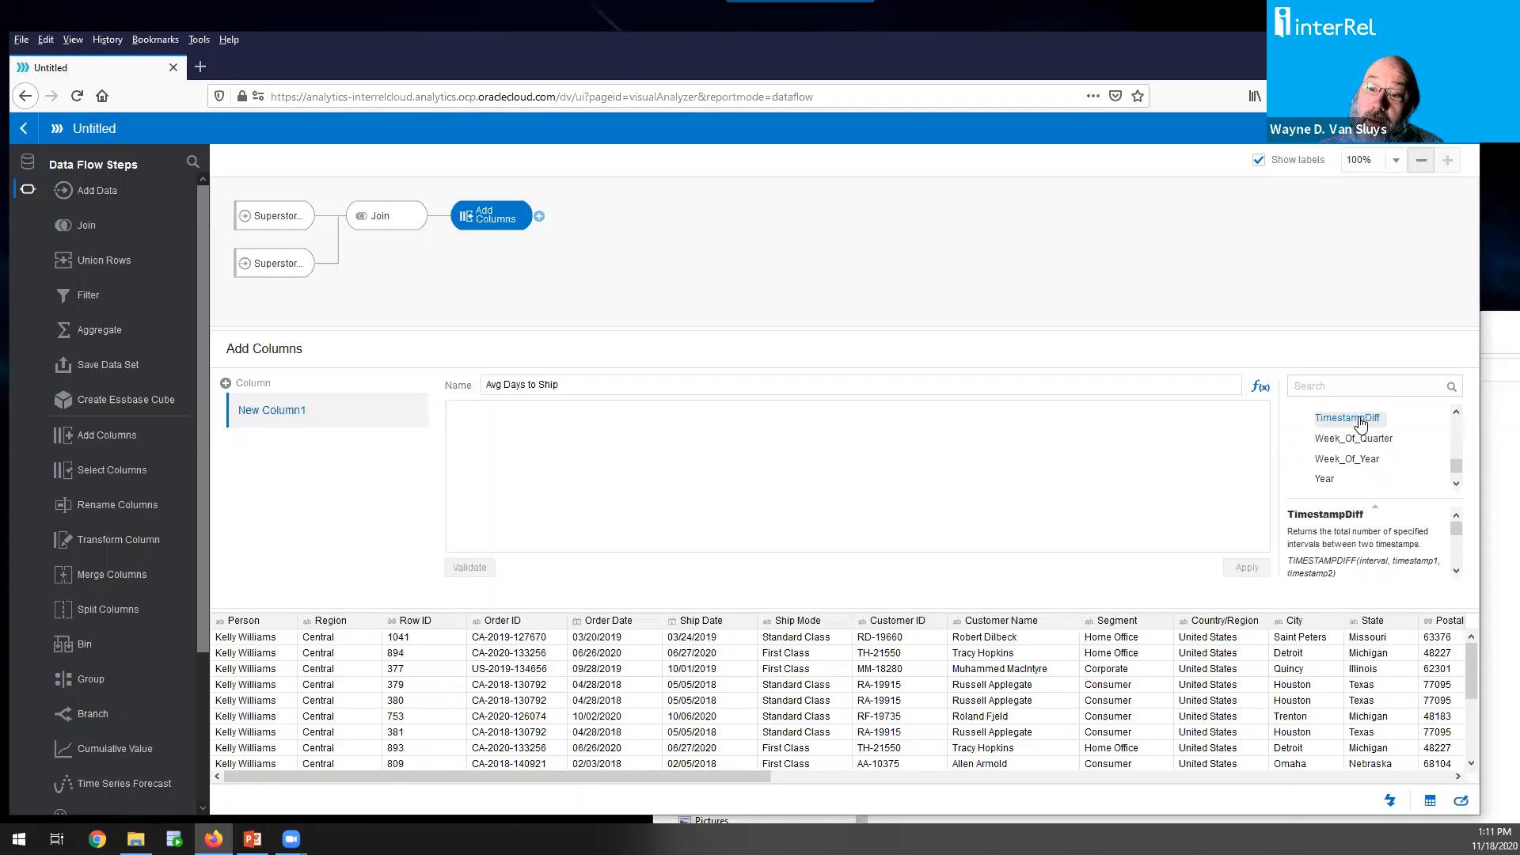
drag(1460, 536, 1460, 547)
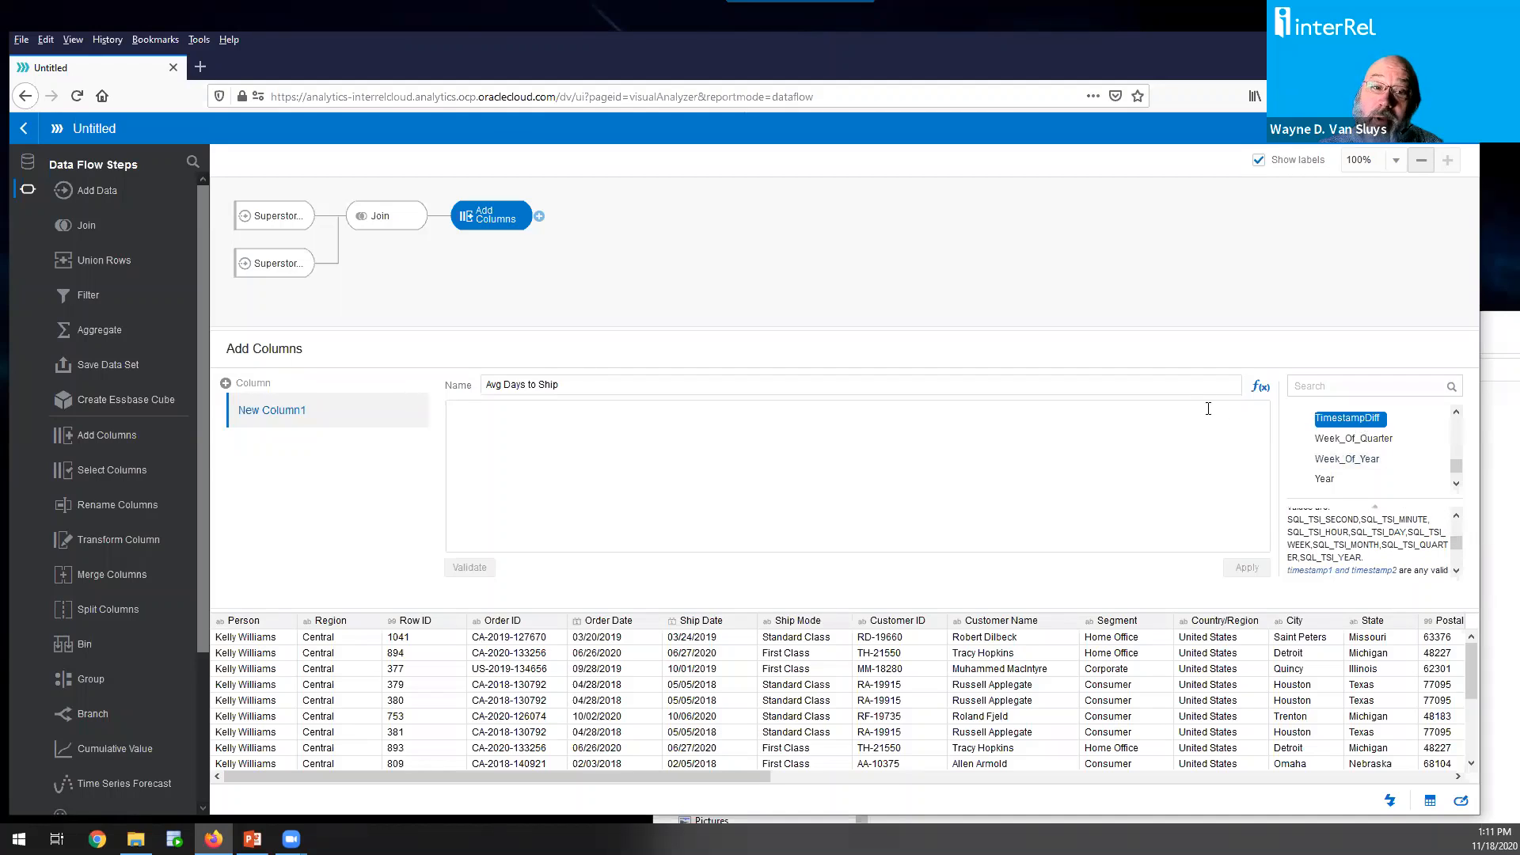
double_click(1343, 420)
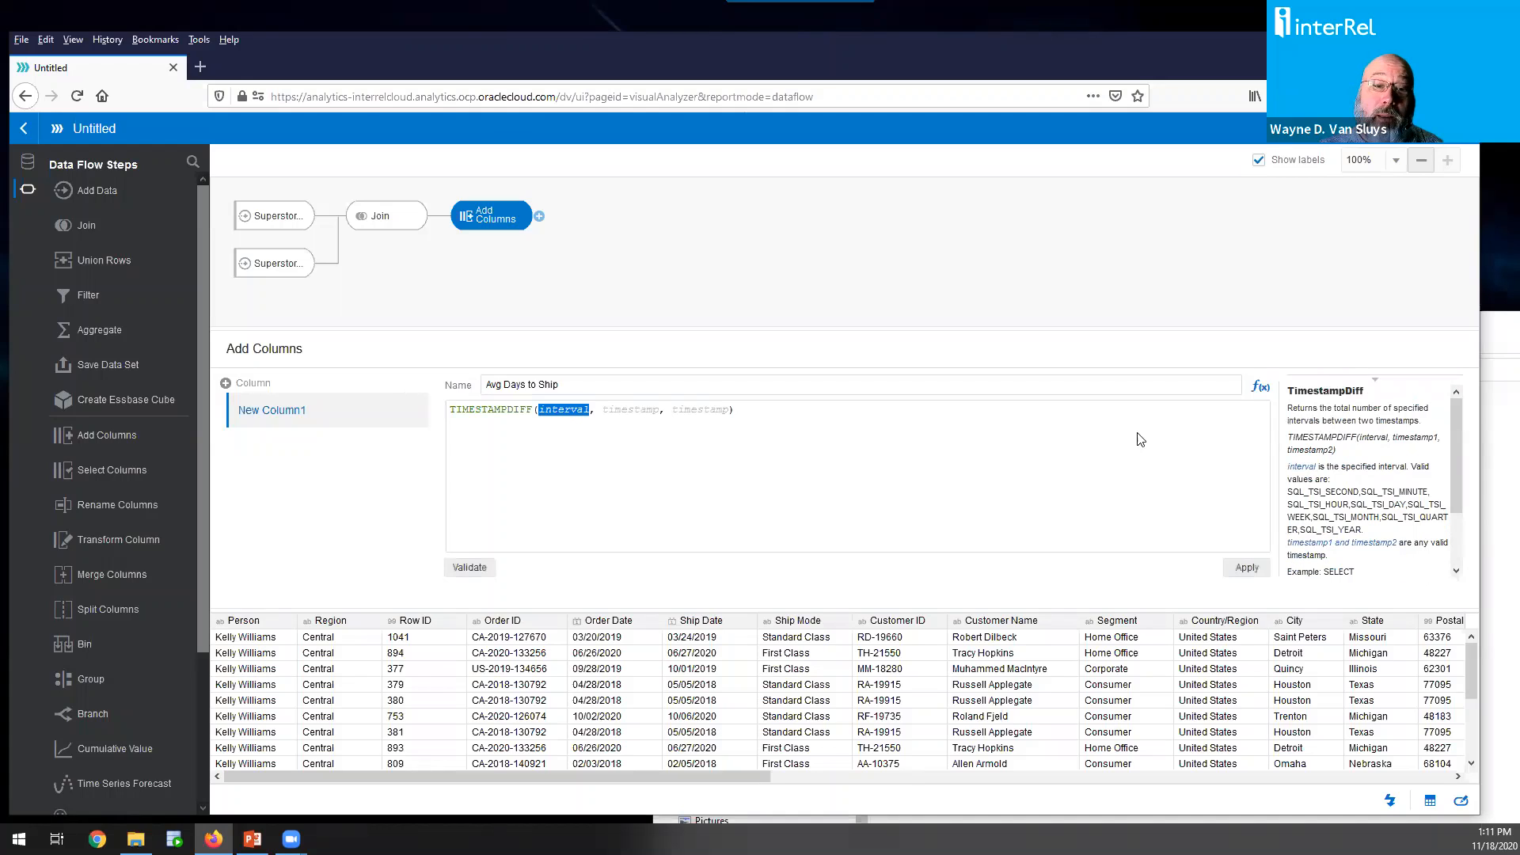
Set the TIMESTAMPDIFF interval to SQL_TSI_DAY and insert Order Date as the first timestamp, separated by a comma
click(567, 417)
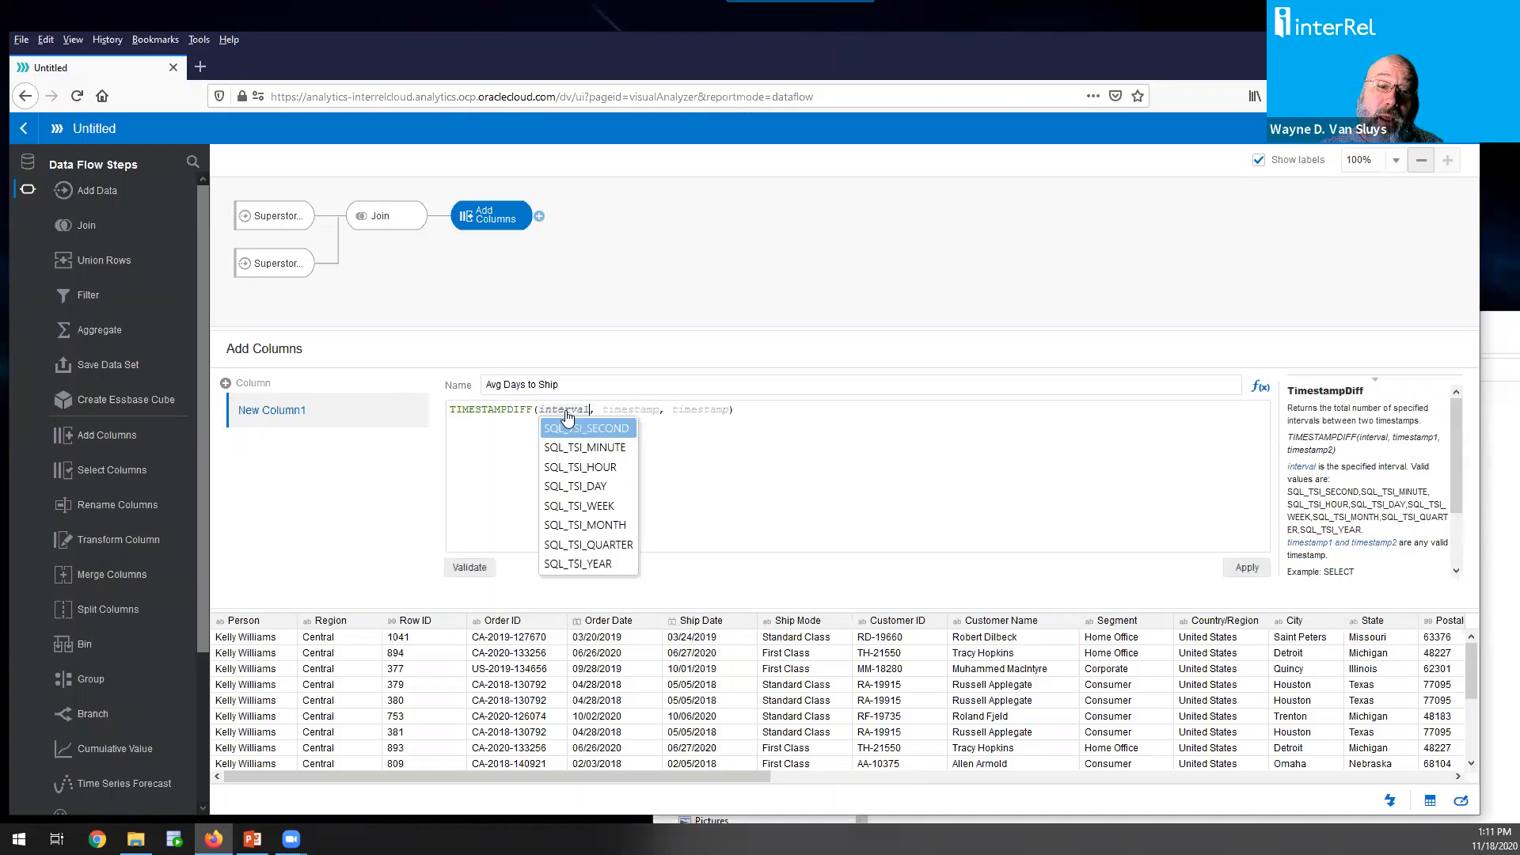
click(596, 488)
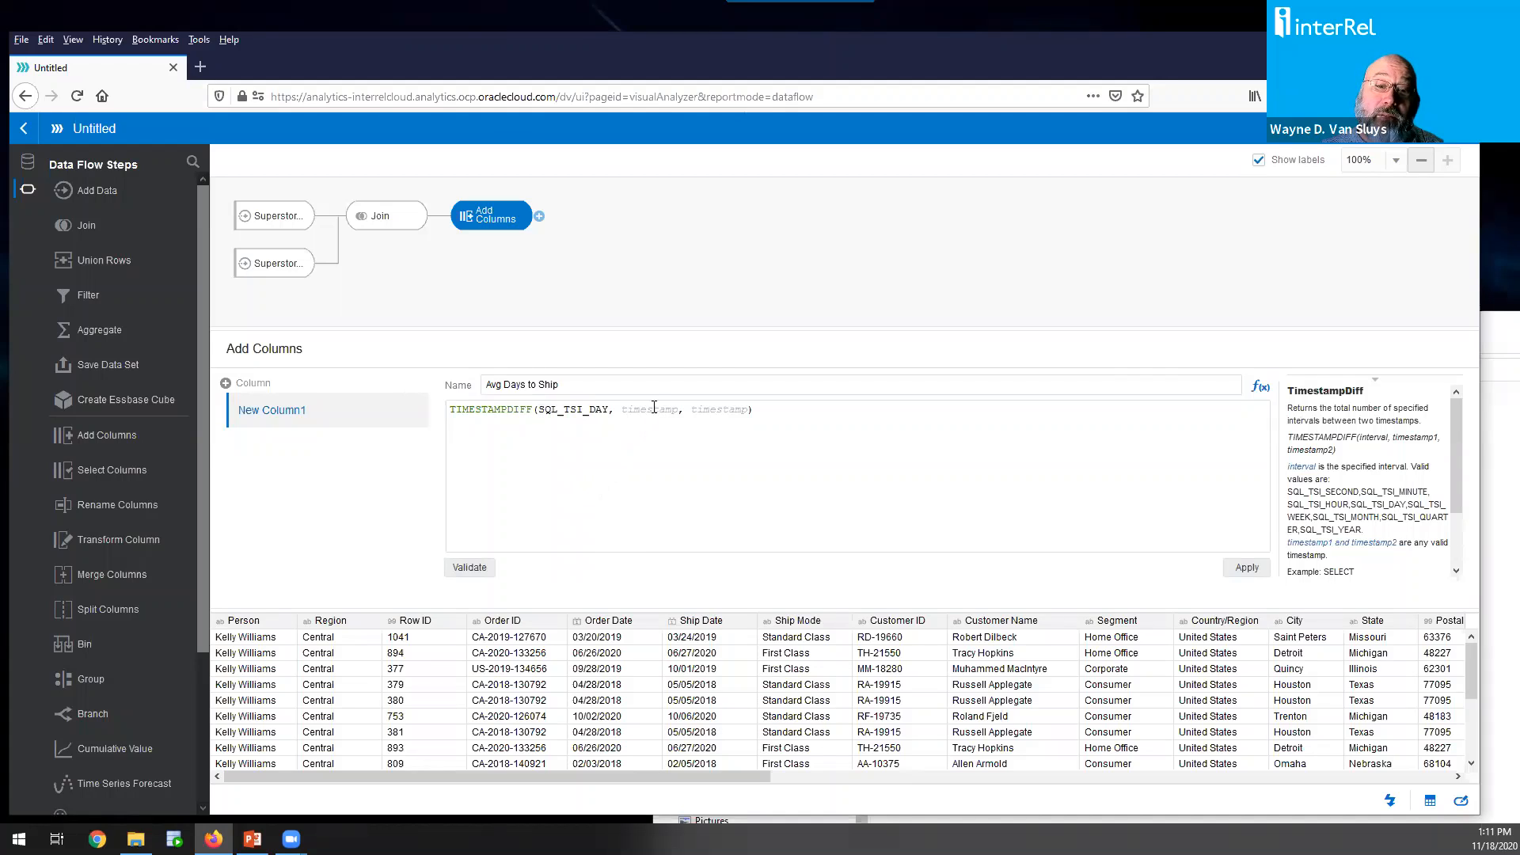
click(29, 162)
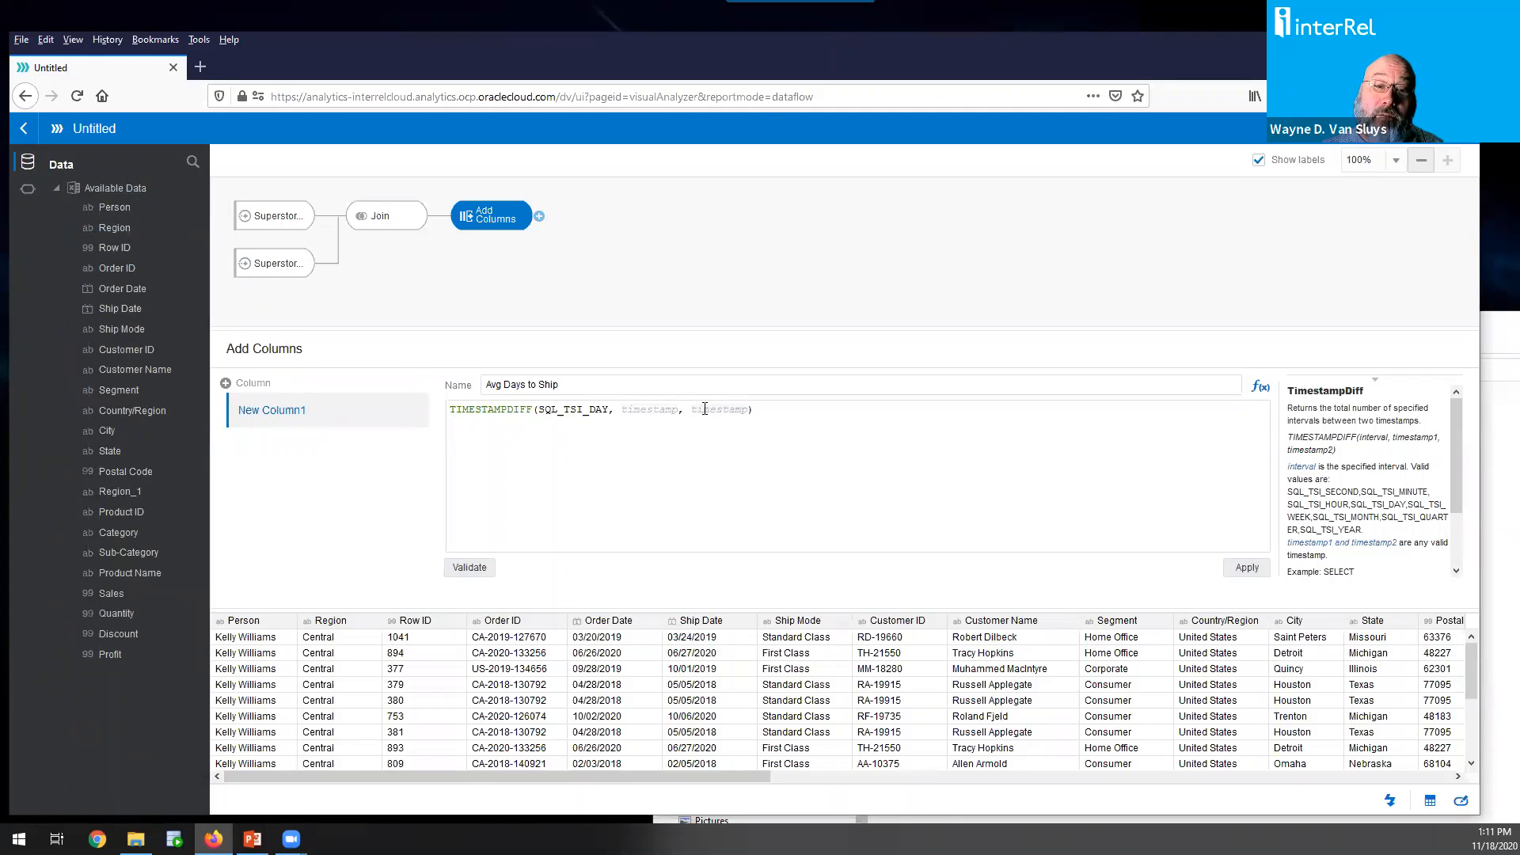
drag(125, 288, 647, 421)
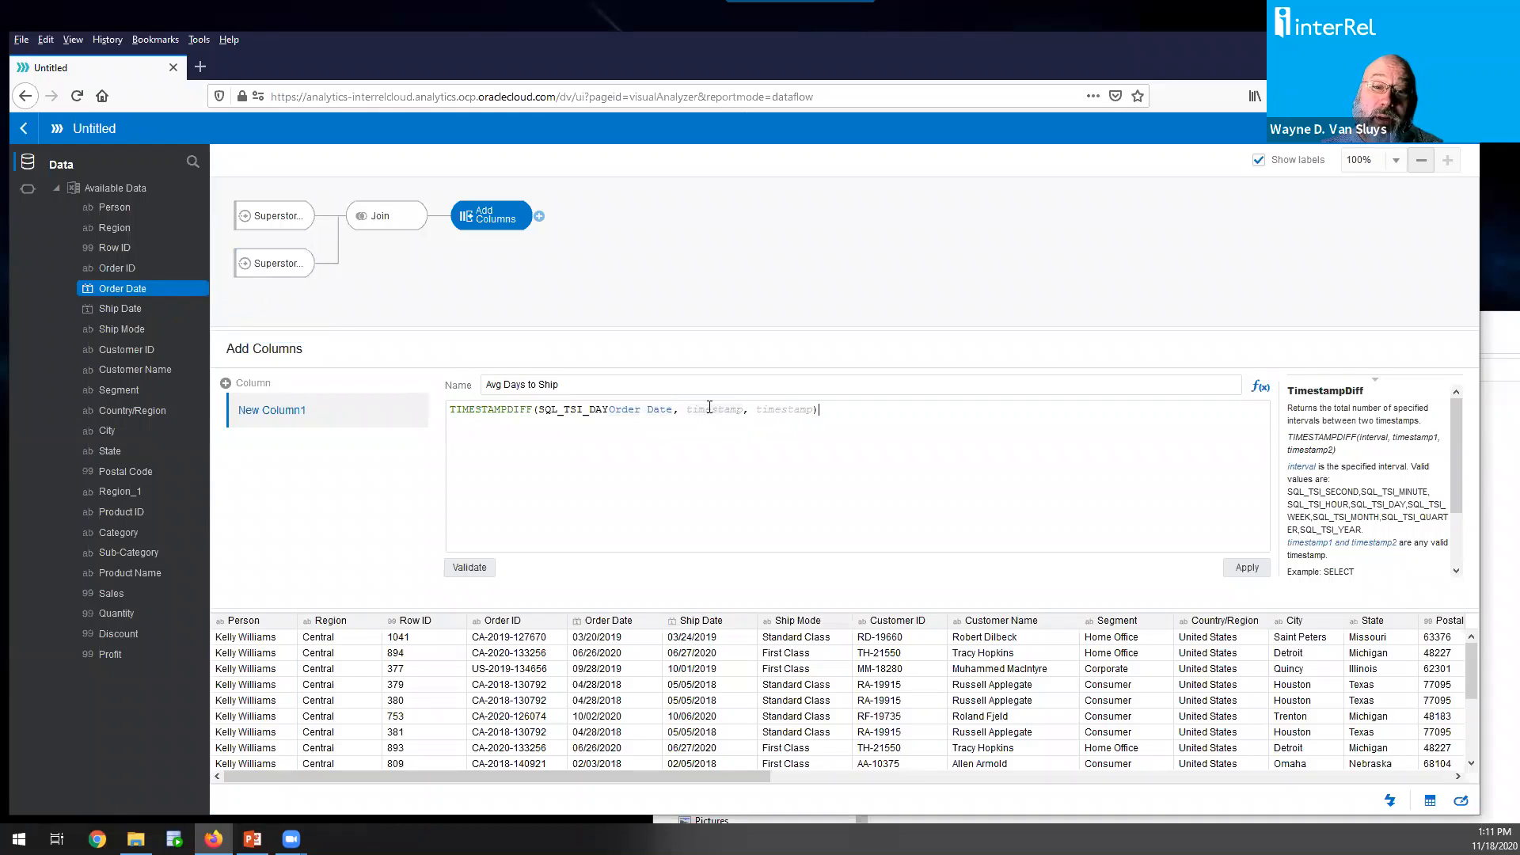
key(Left)
key(Left)
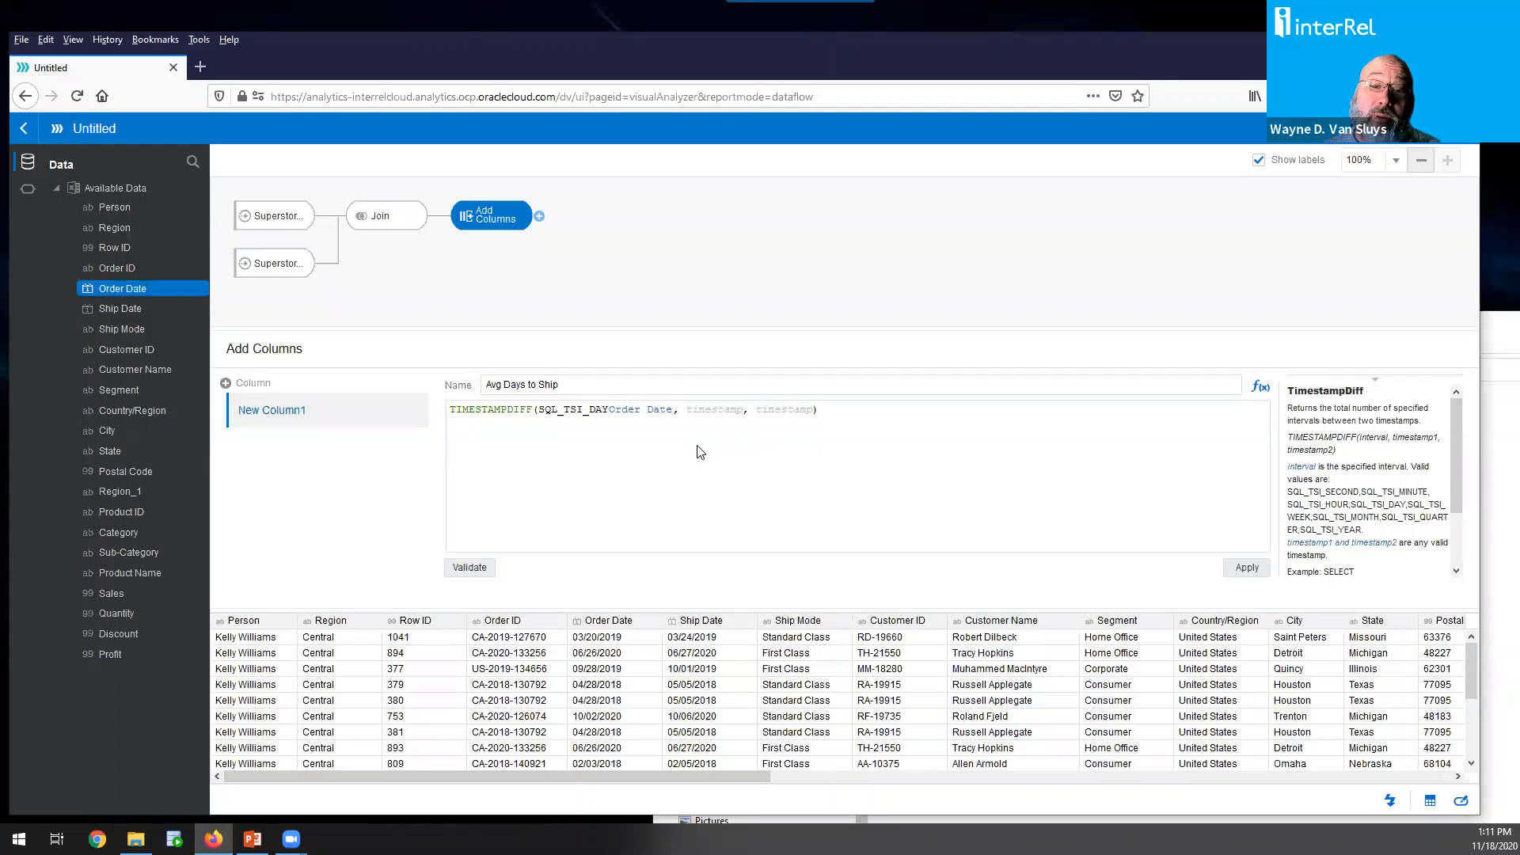
text(,)
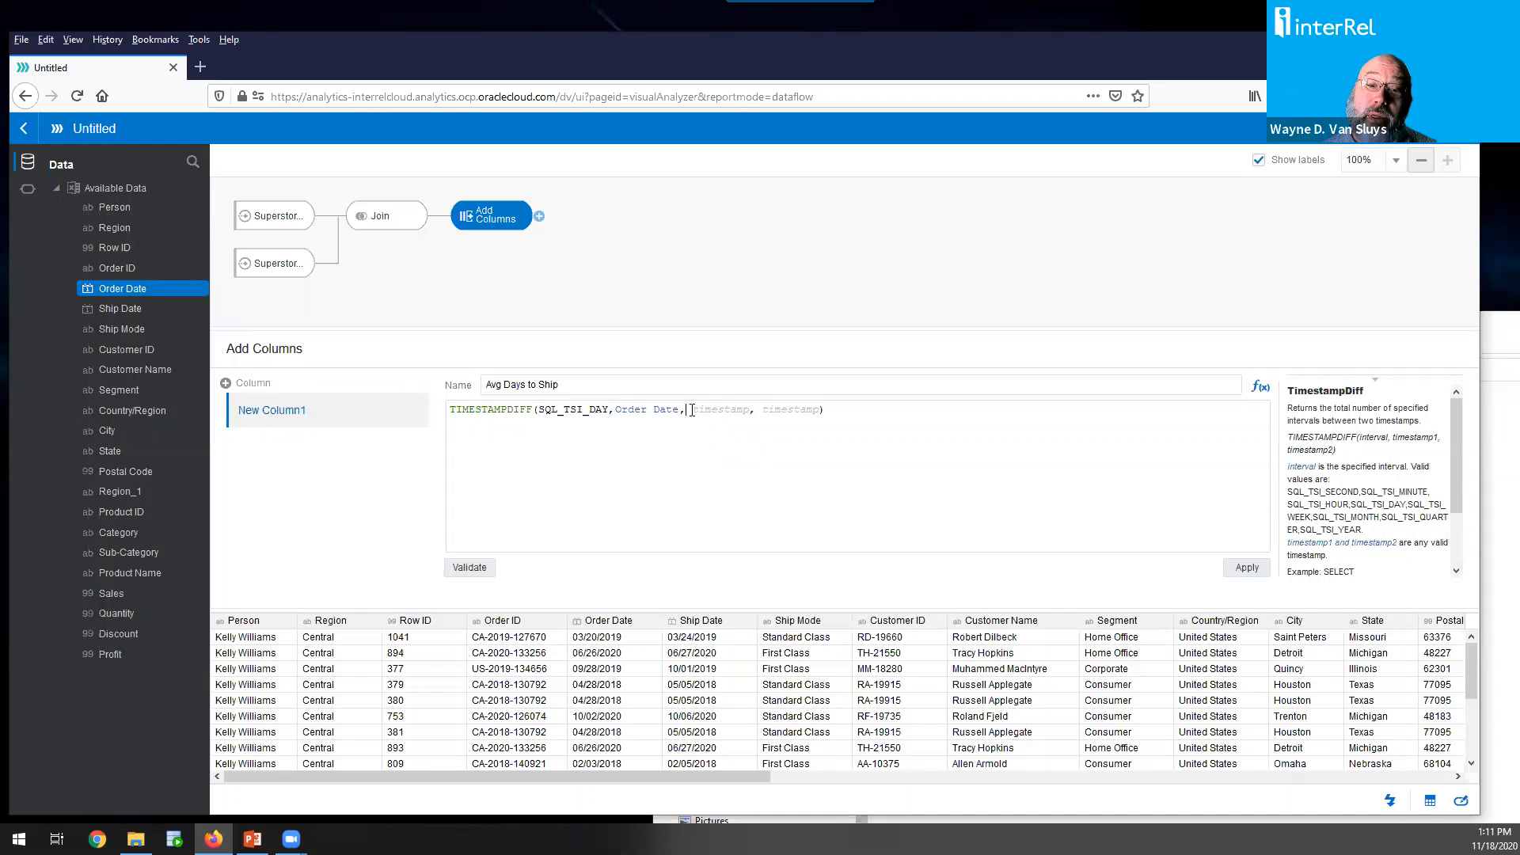
Replace the leftover timestamp placeholders with Ship Date, and validate and apply the Avg Days to Ship calculation
key(Delete)
key(Delete)
key(Delete)
drag(124, 310, 687, 410)
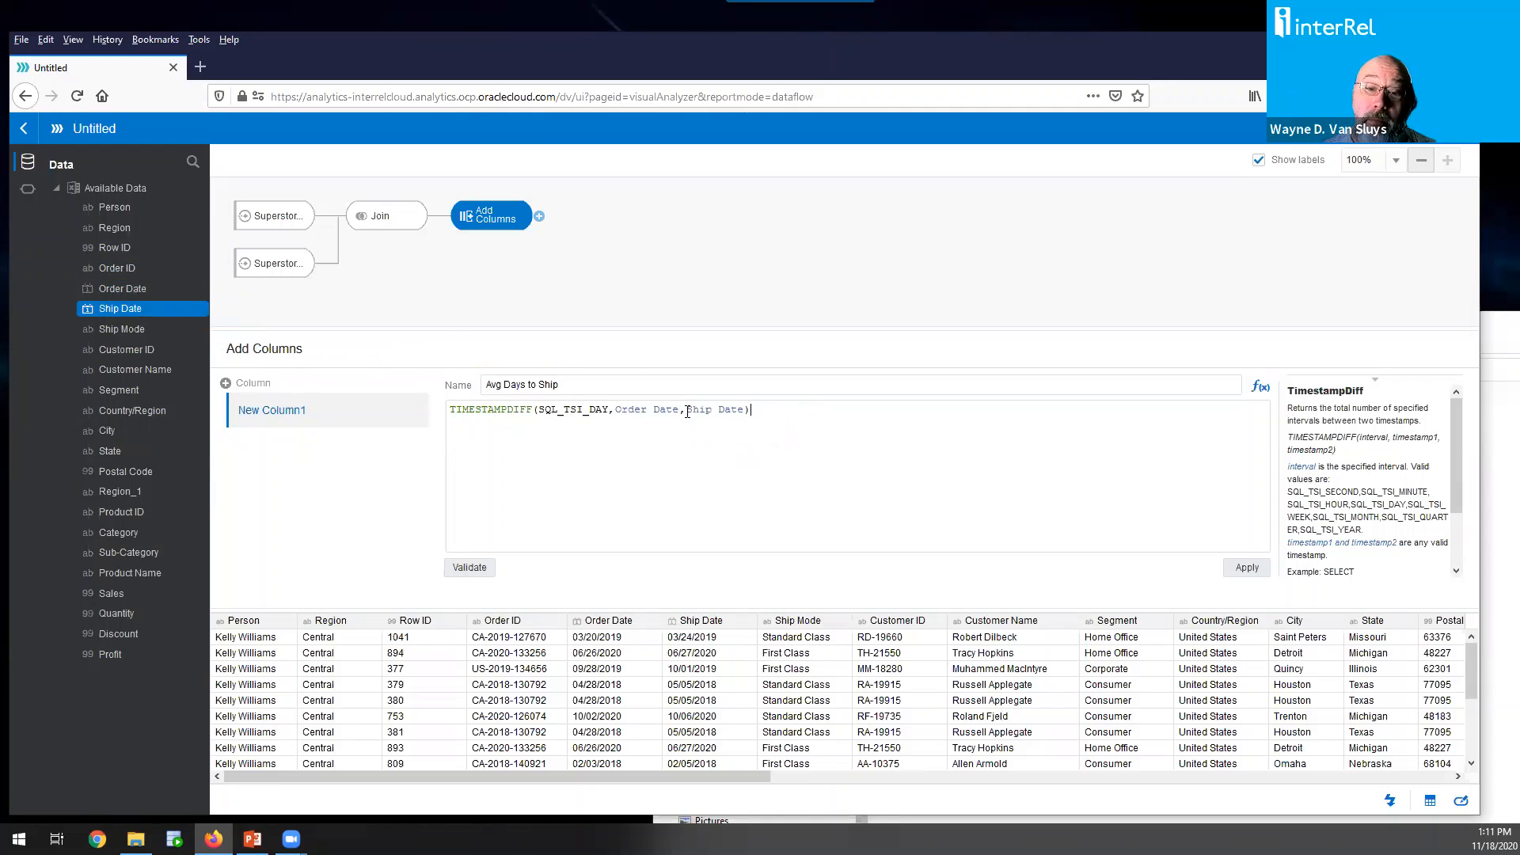
click(473, 568)
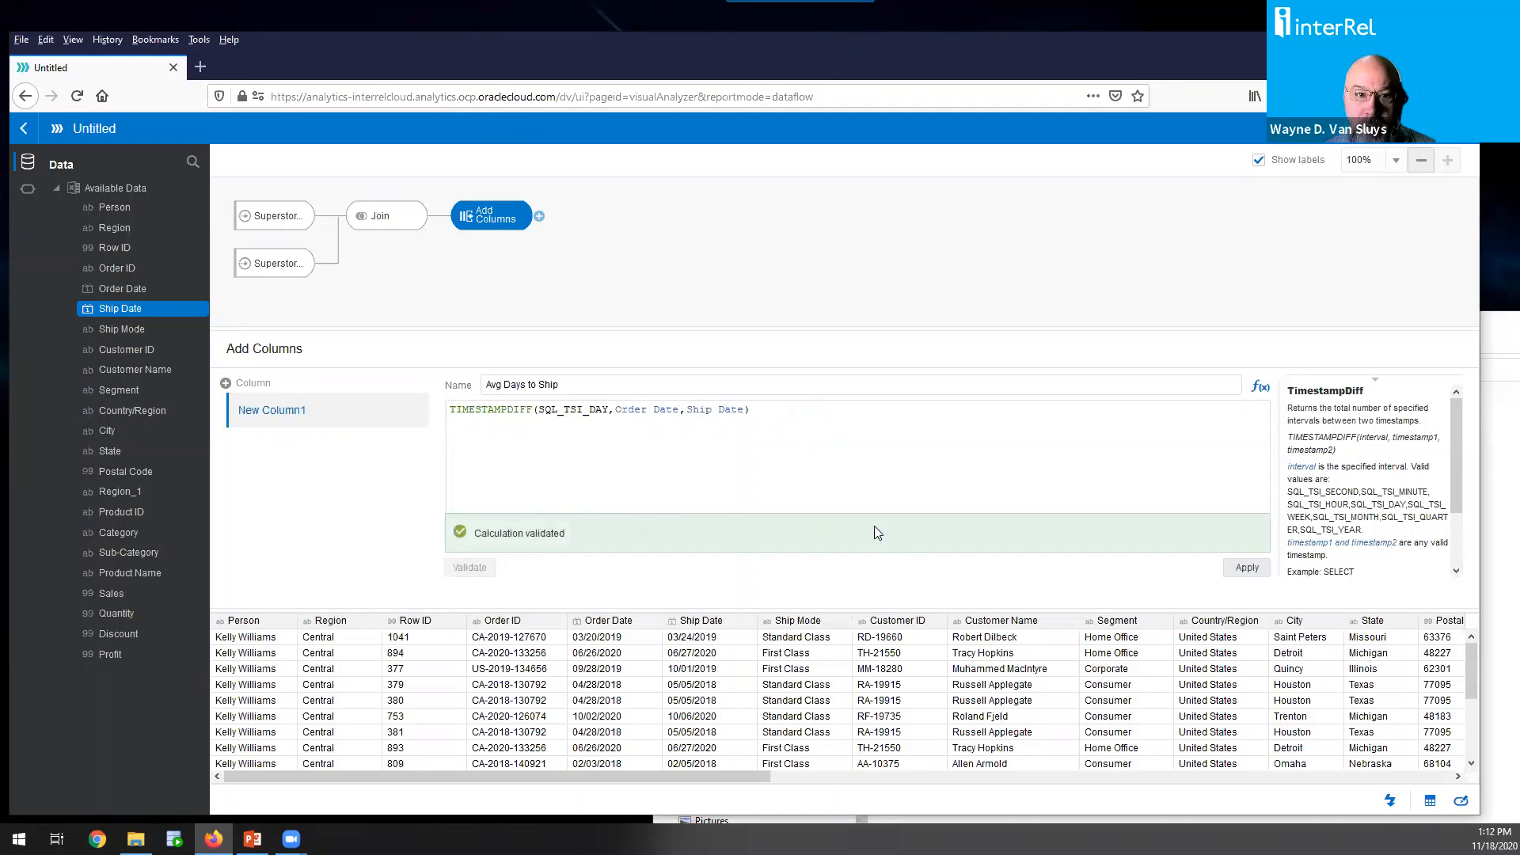
click(1238, 568)
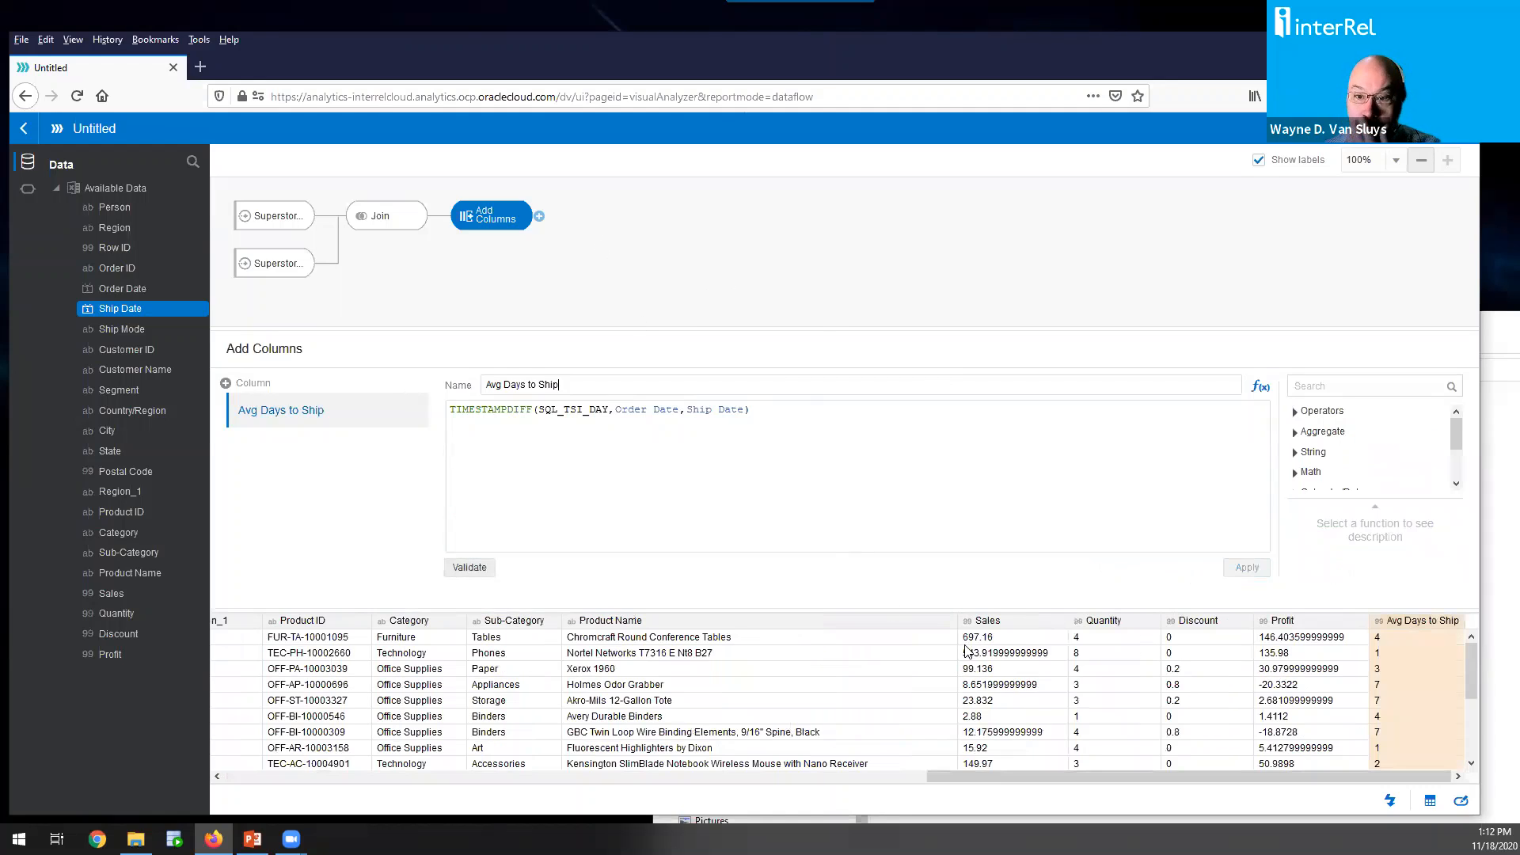
Try to transform the Order ID column with the formula COUNTDISTINCT(Order ID) and apply it
drag(938, 777, 217, 762)
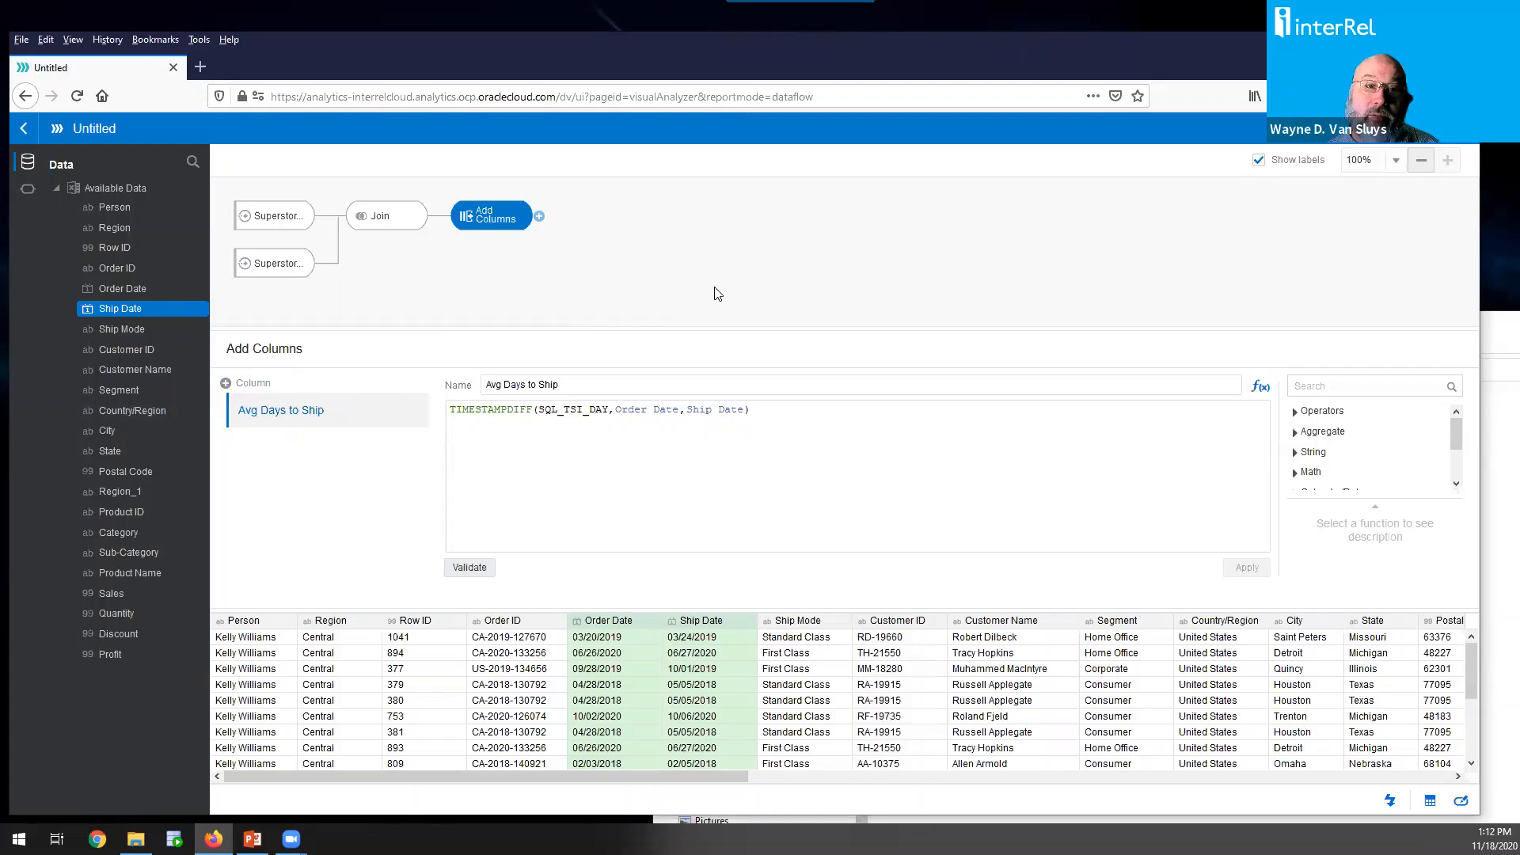
click(555, 623)
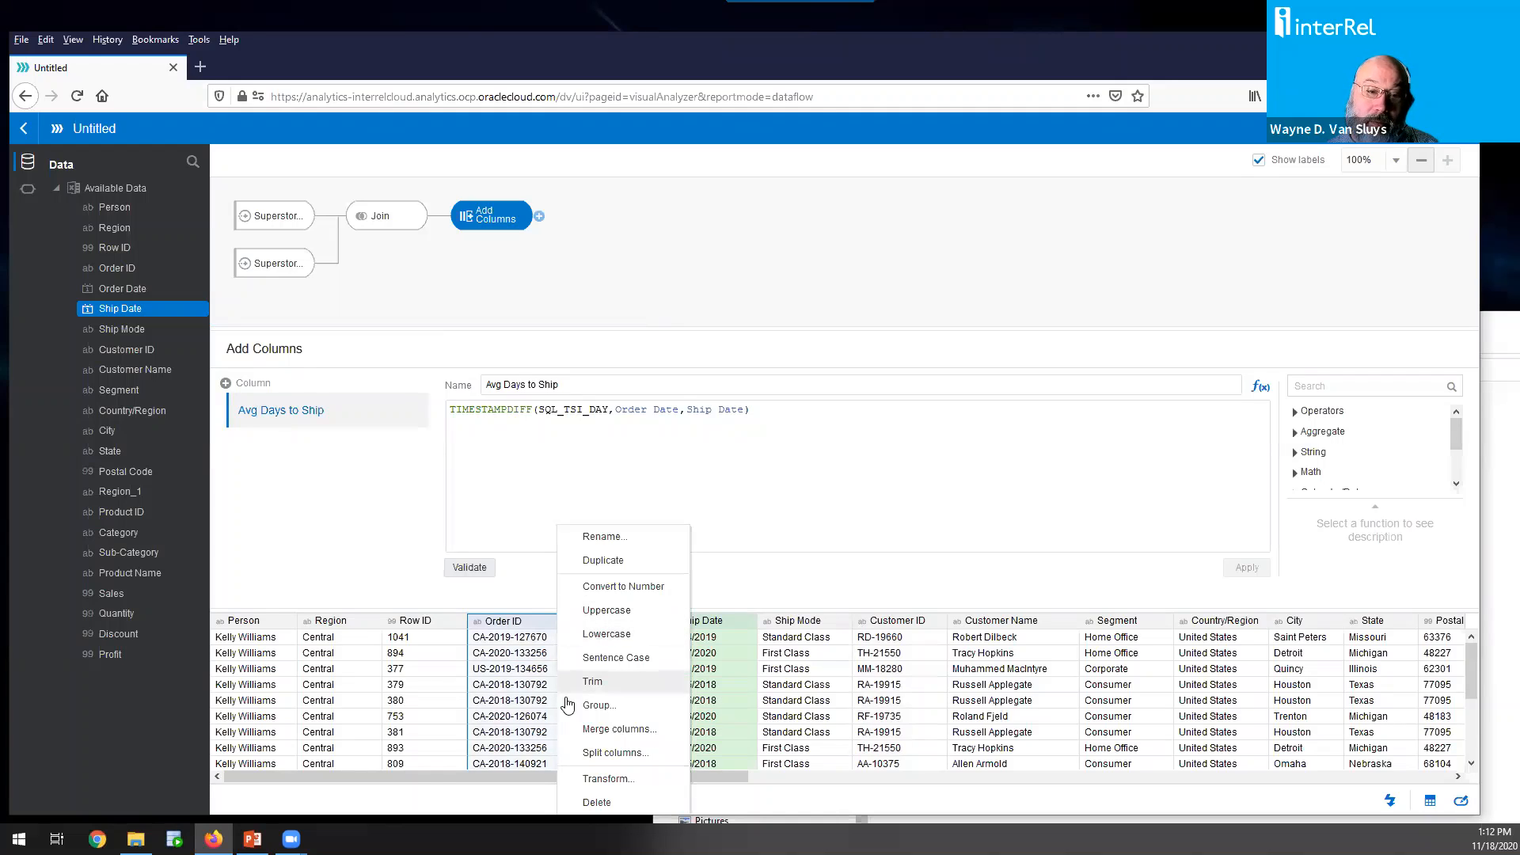
click(636, 781)
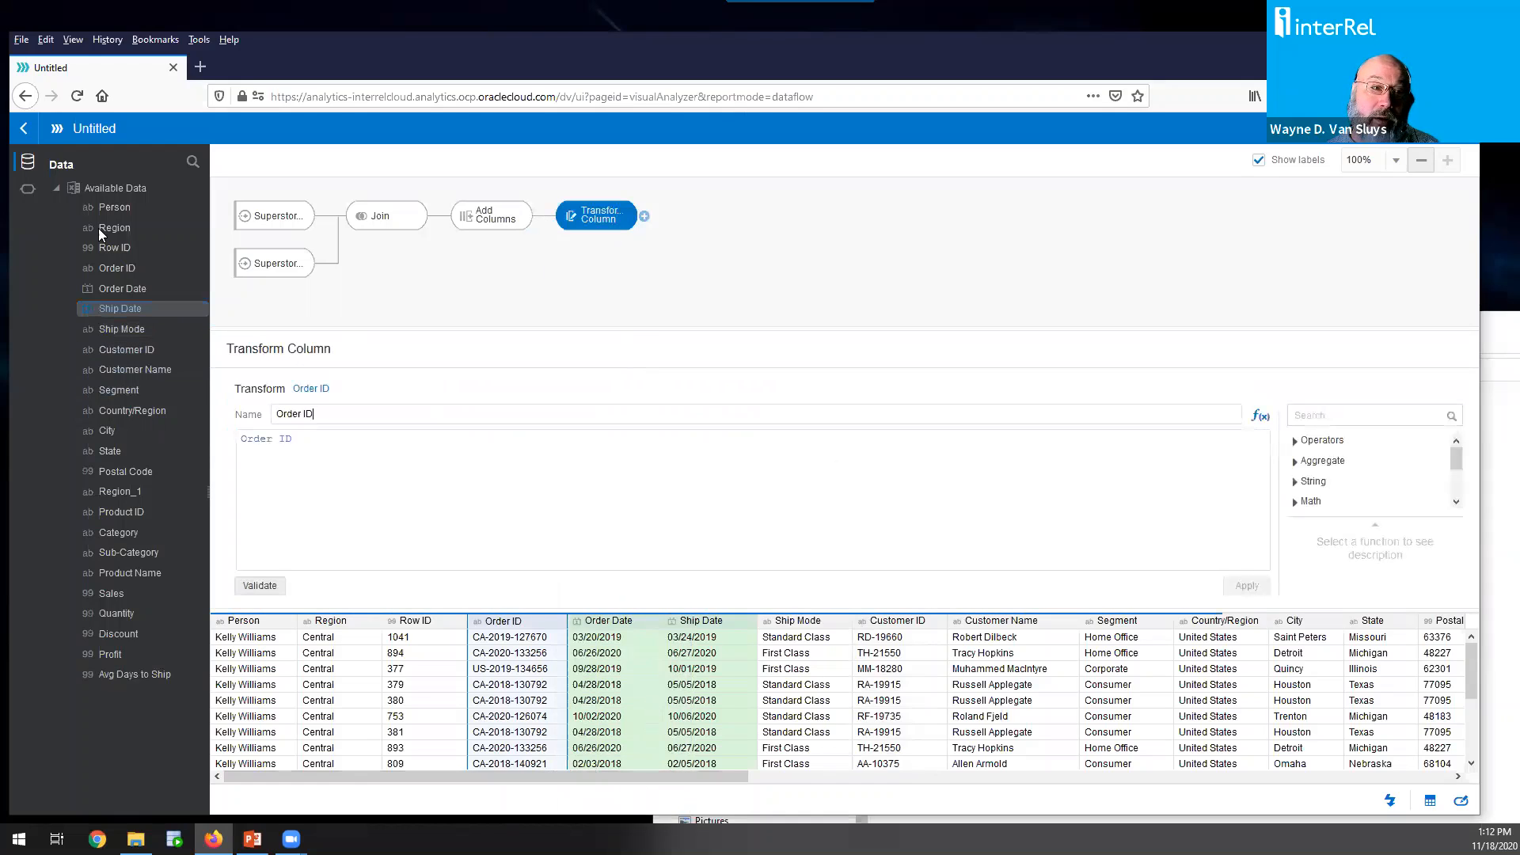
click(28, 188)
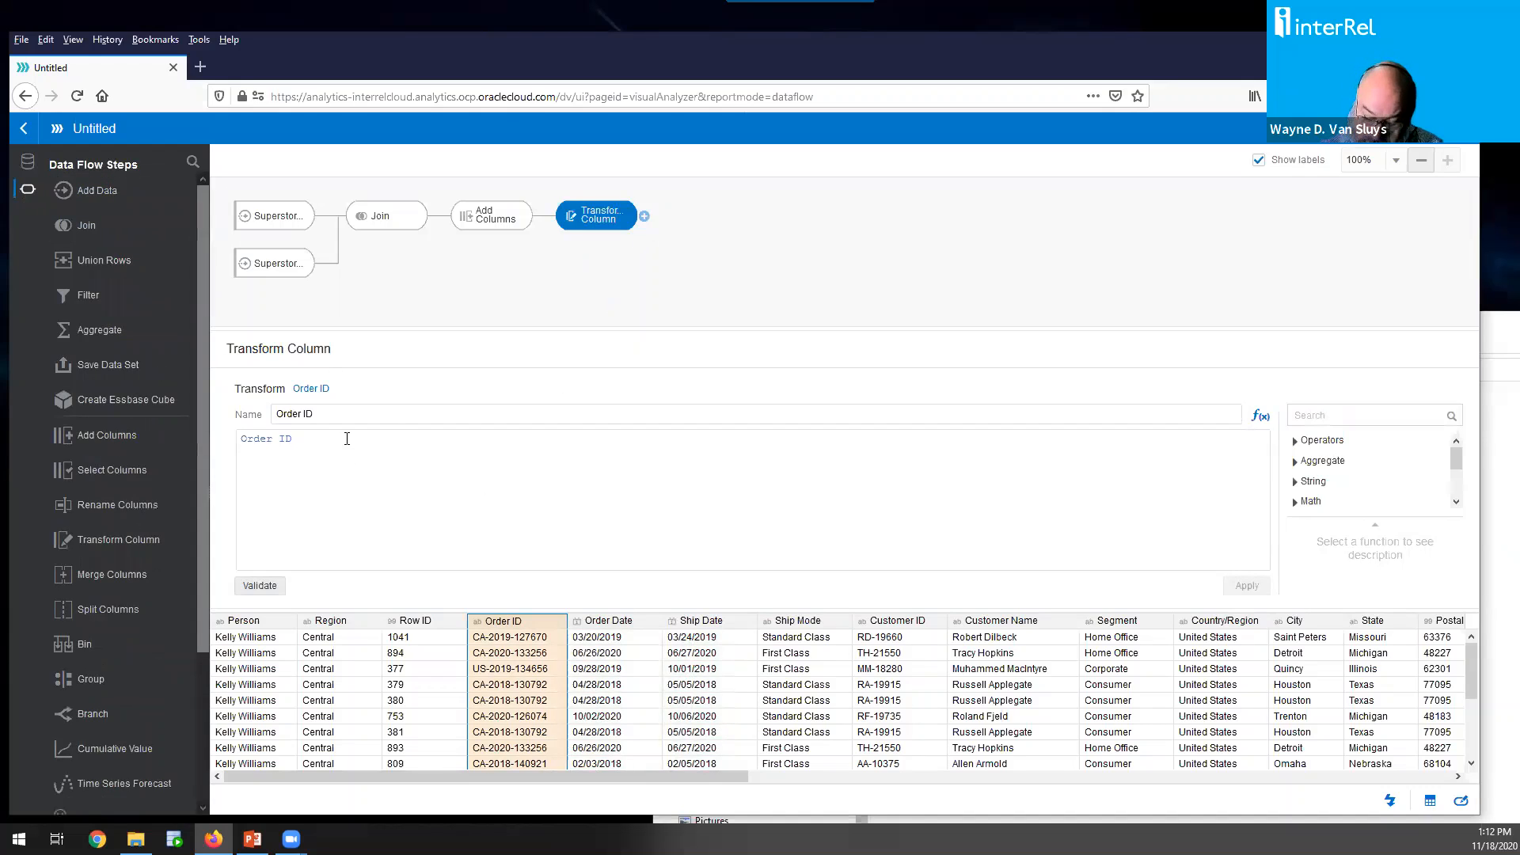
text(COU)
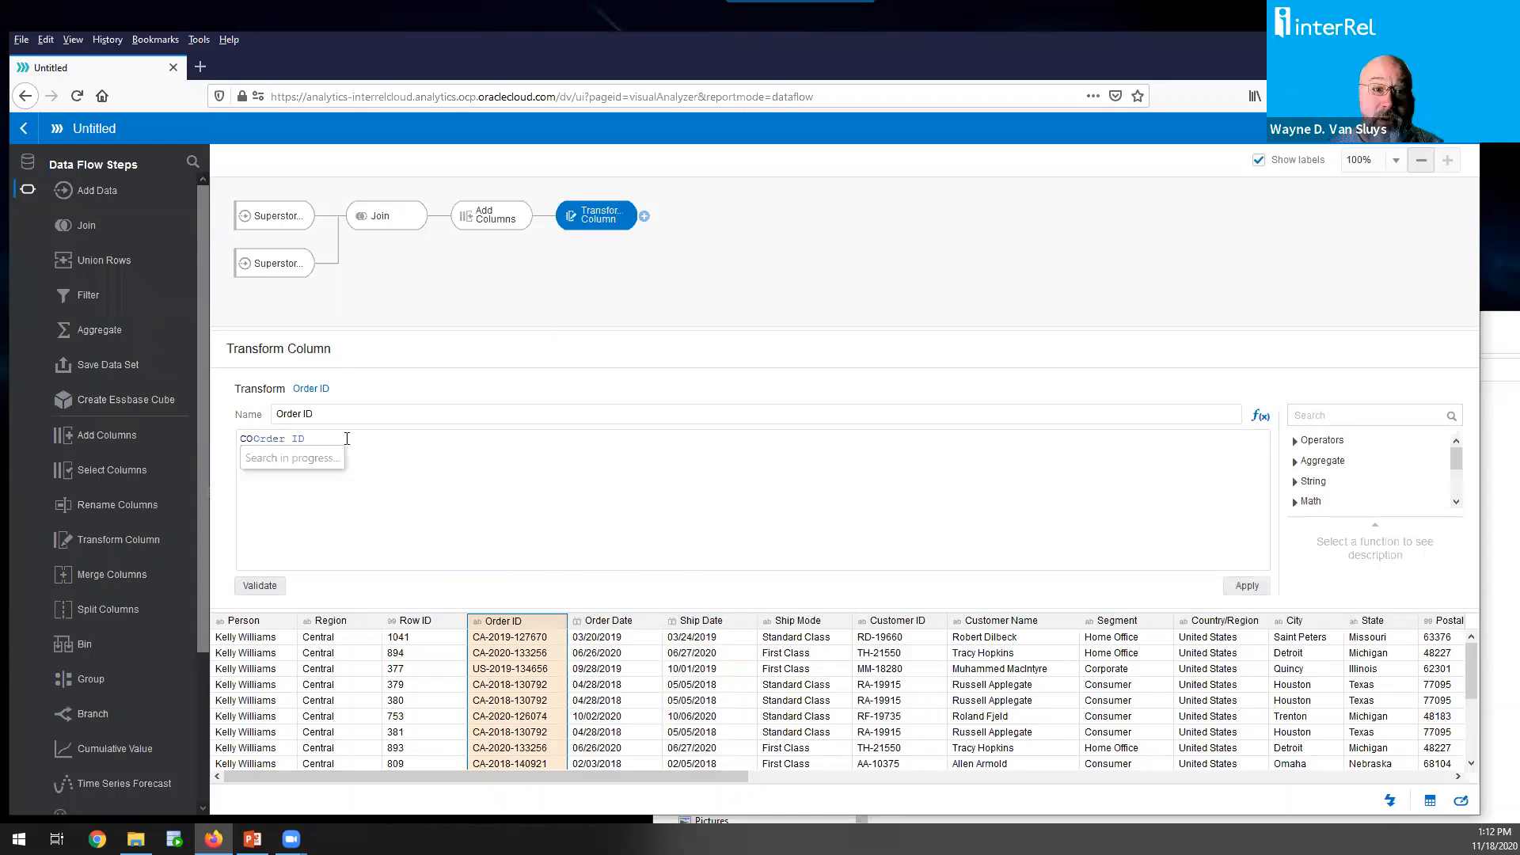
text(NT)
text(DISTINC)
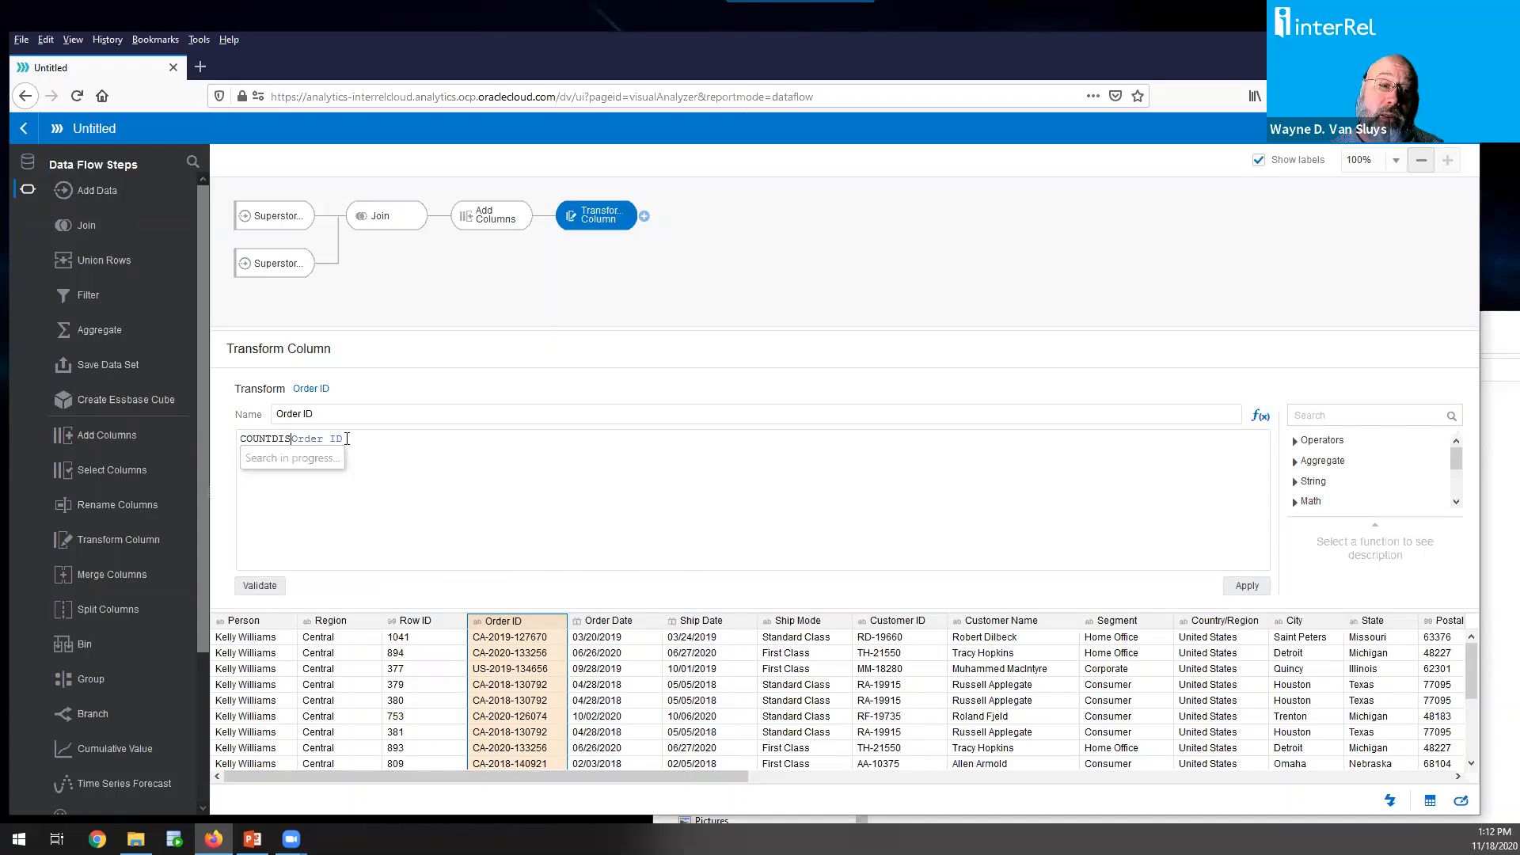
text(T()
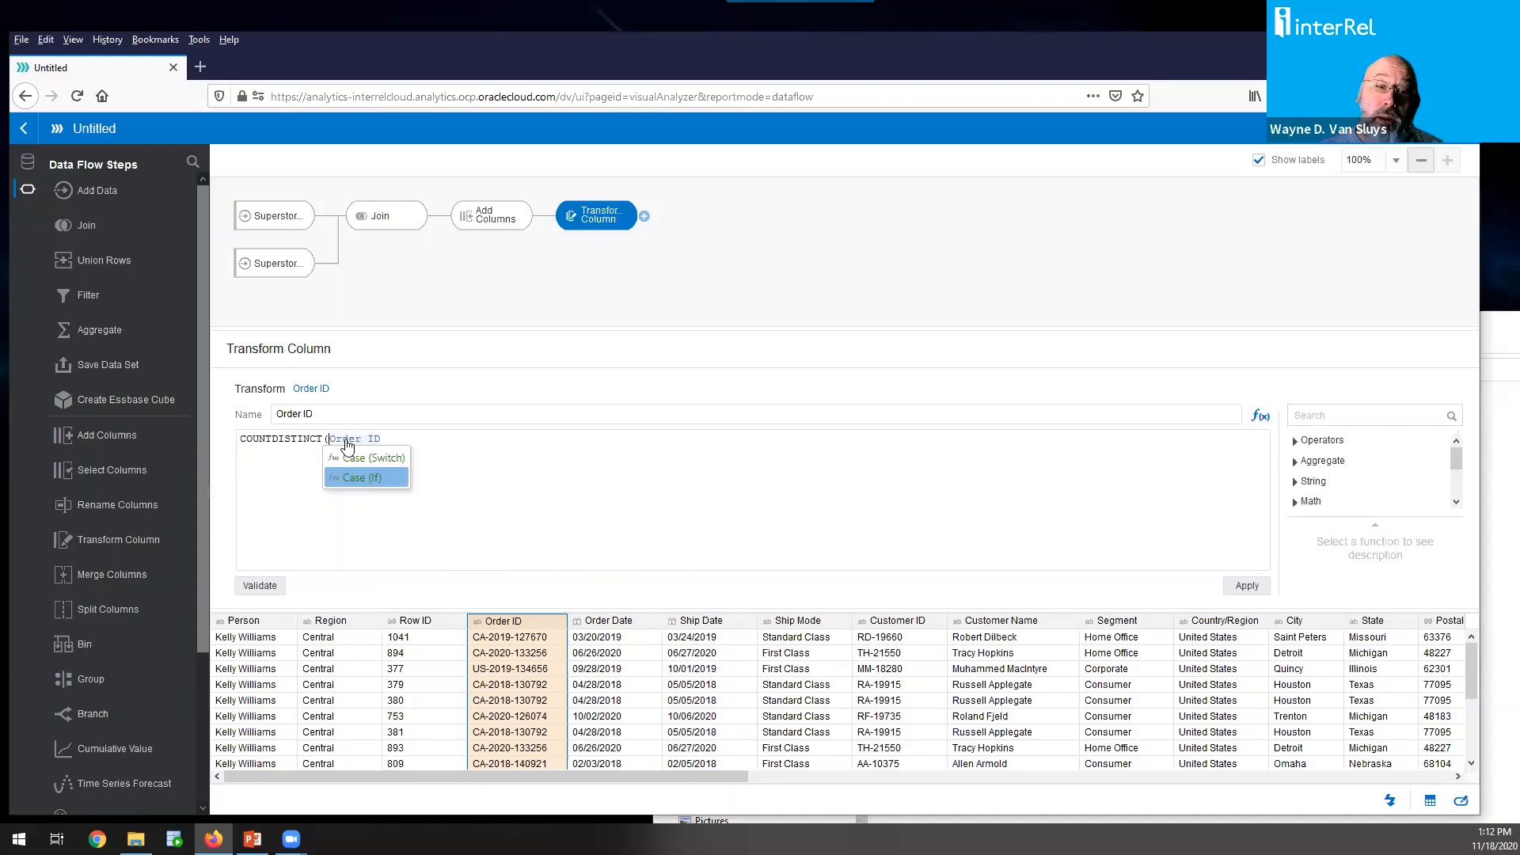
click(443, 432)
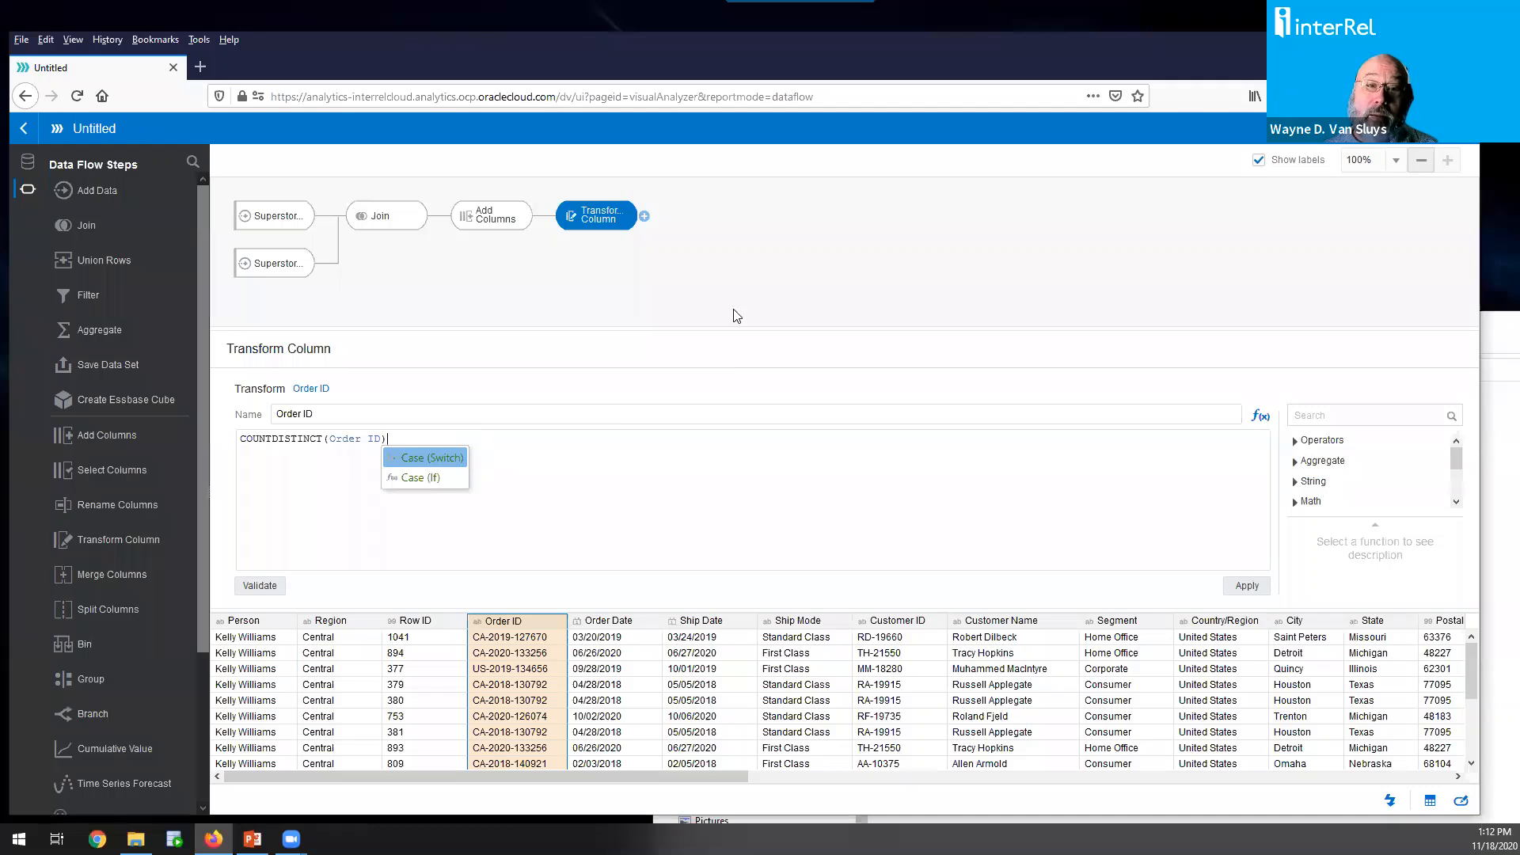
click(1250, 589)
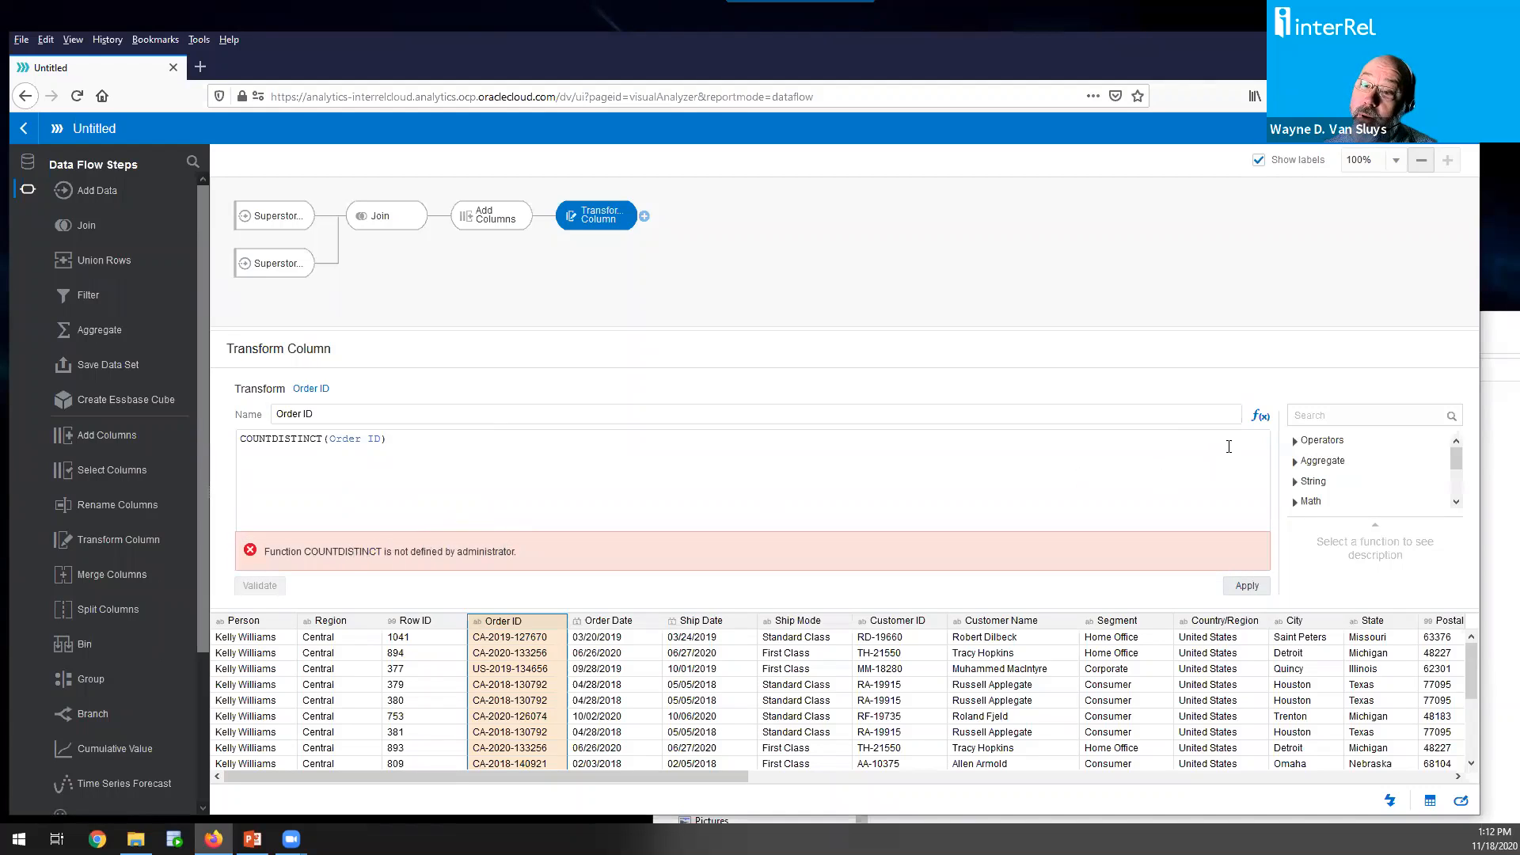
Look through the Aggregate and Expressions function groups for a distinct-count function
click(1322, 460)
scroll(1395, 477, down, 2)
scroll(1395, 478, up, 3)
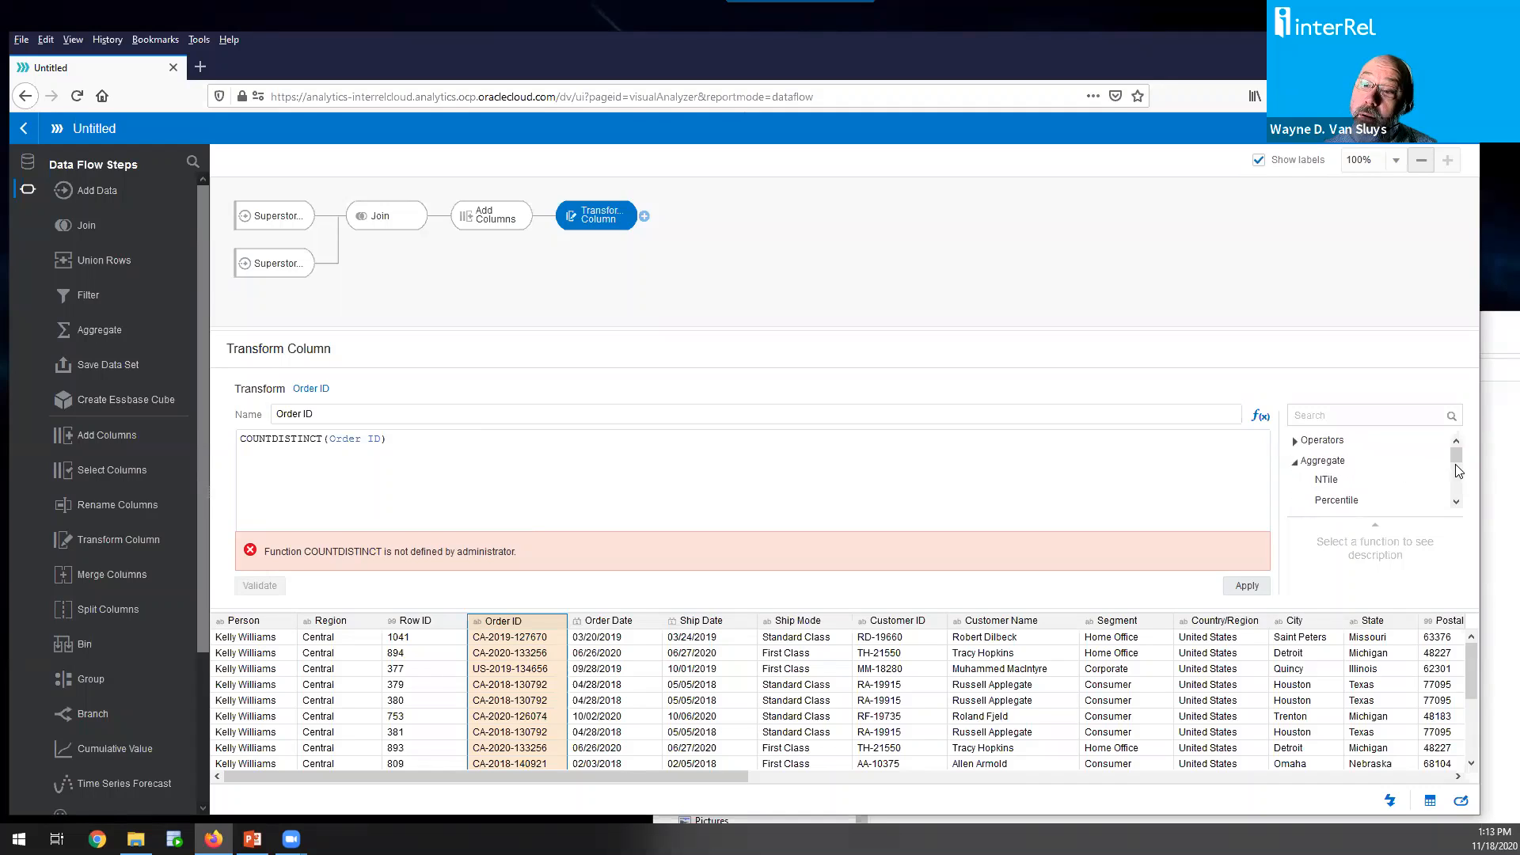
scroll(1458, 464, down, 2)
drag(1458, 483, 1460, 493)
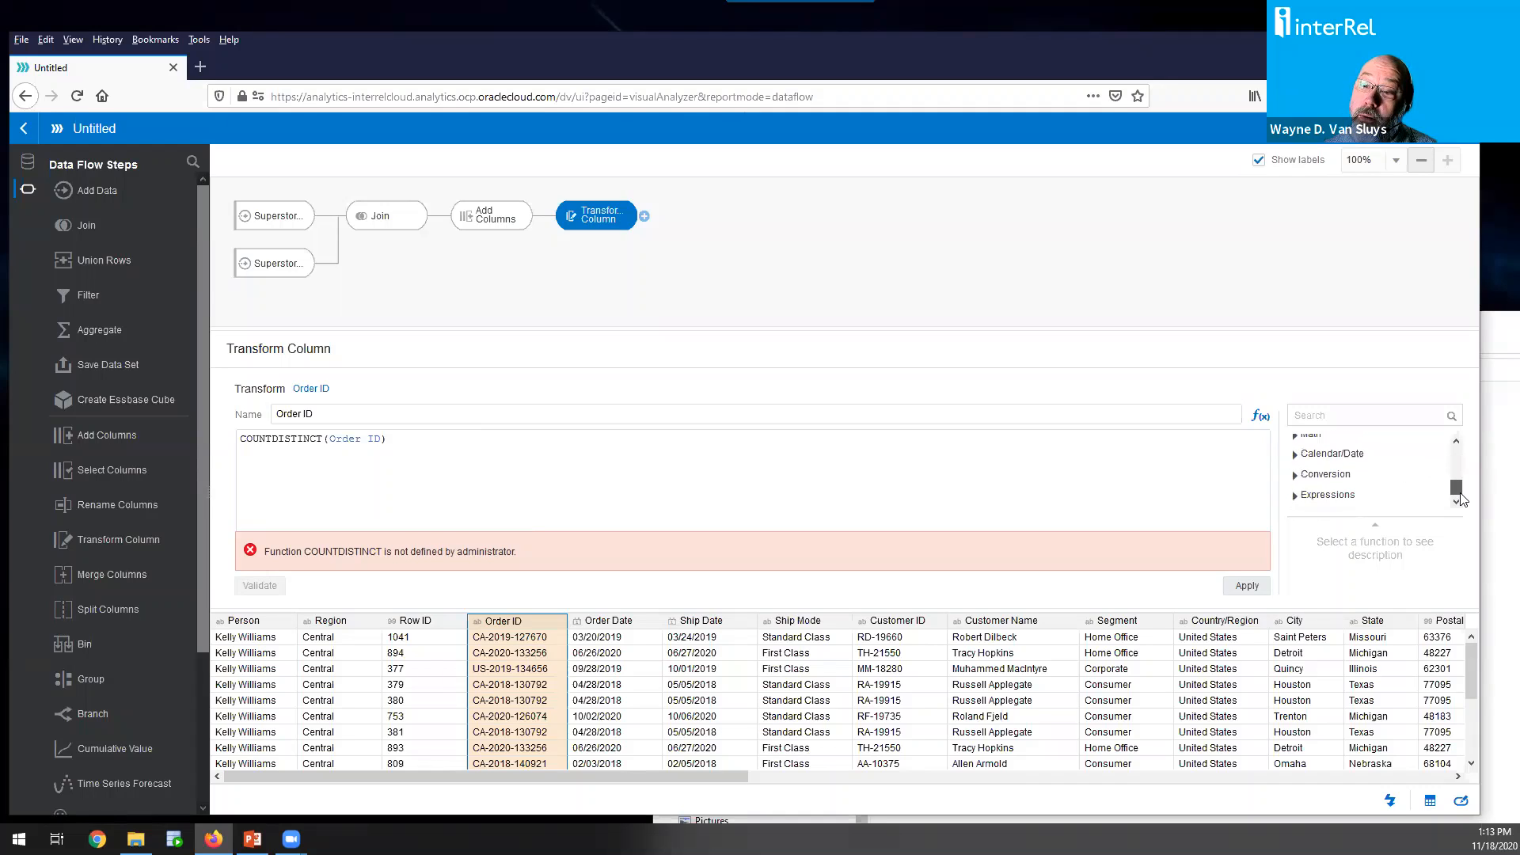
click(1378, 496)
scroll(1416, 489, down, 1)
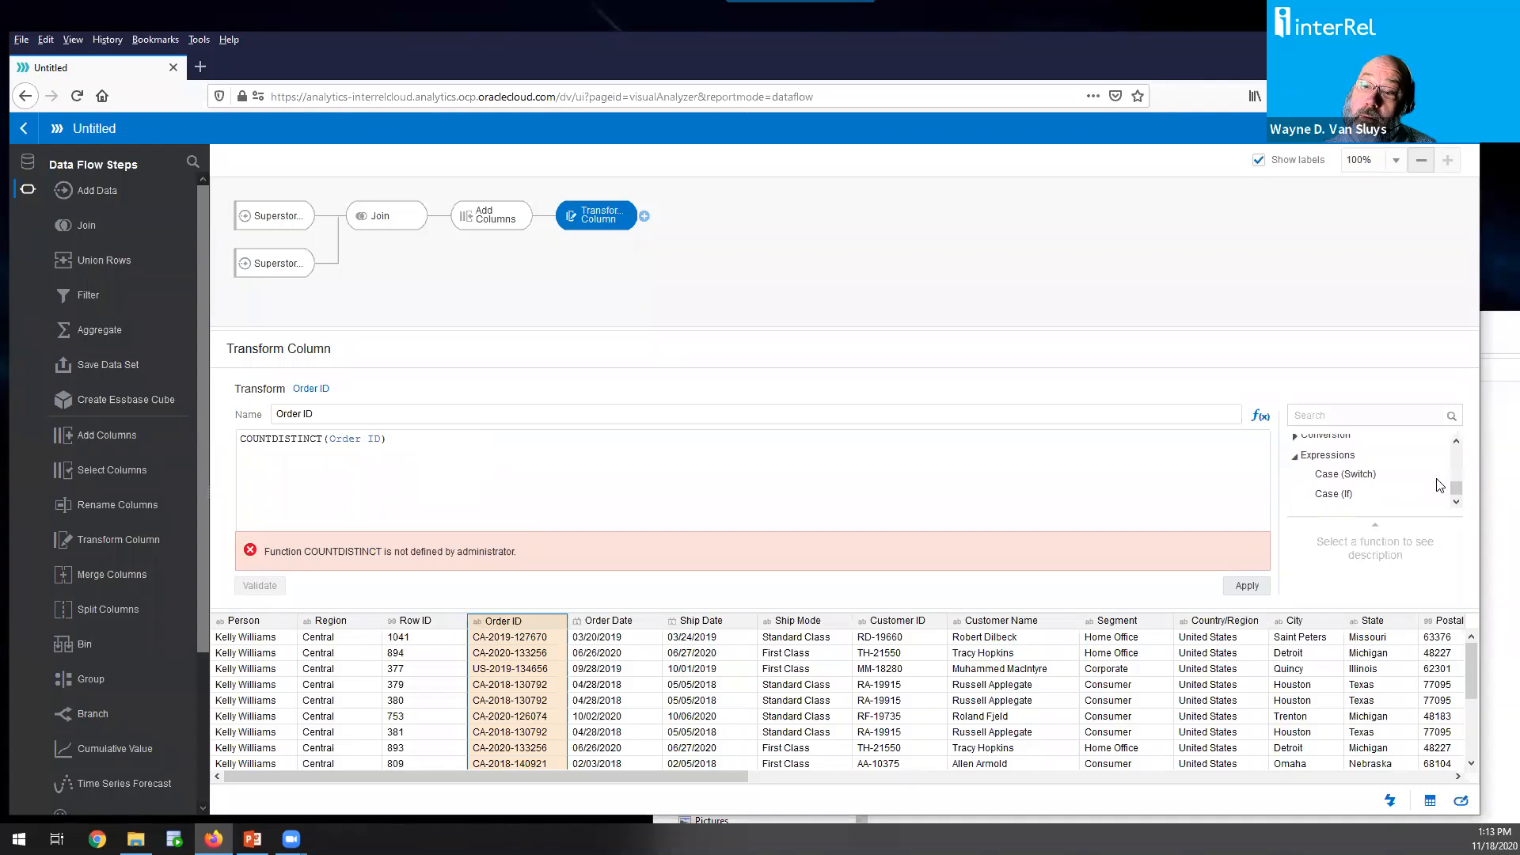
Clear the Order ID formula and delete the Transform Column step from the data flow
drag(421, 448, 182, 444)
key(BackSpace)
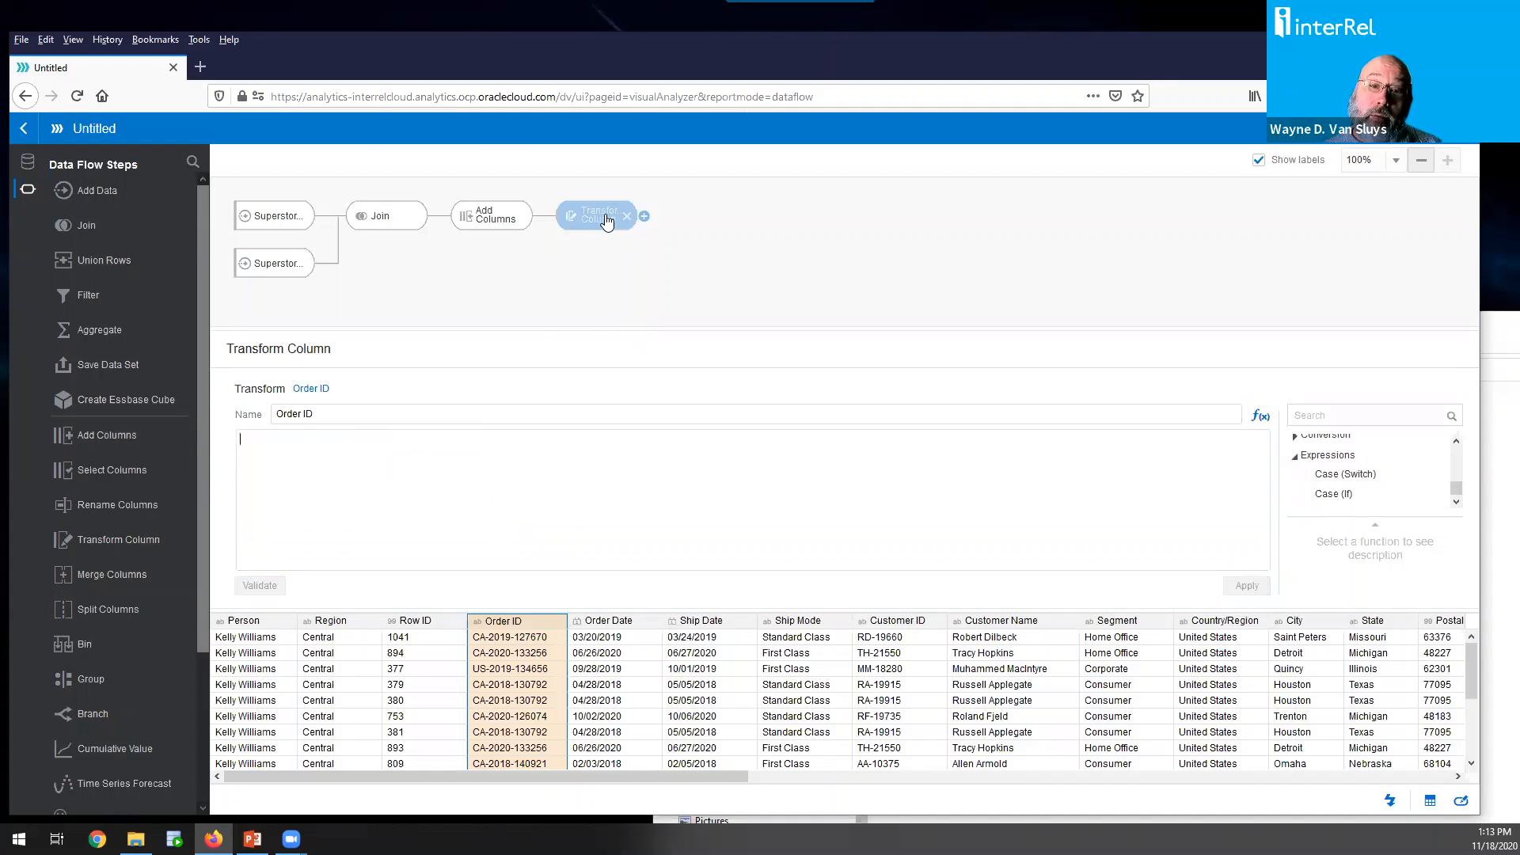
right_click(557, 630)
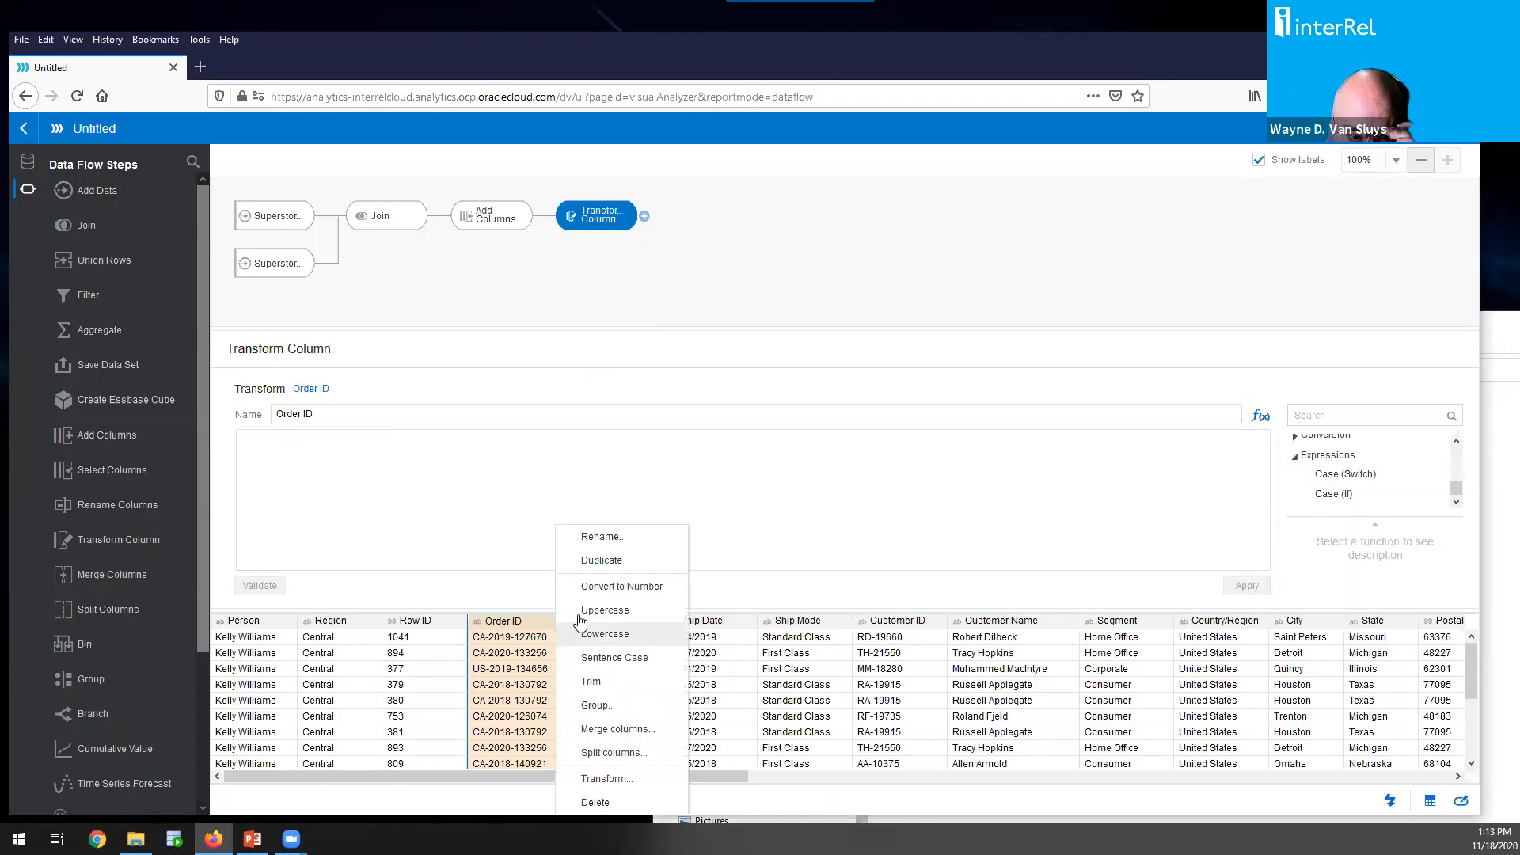
click(714, 459)
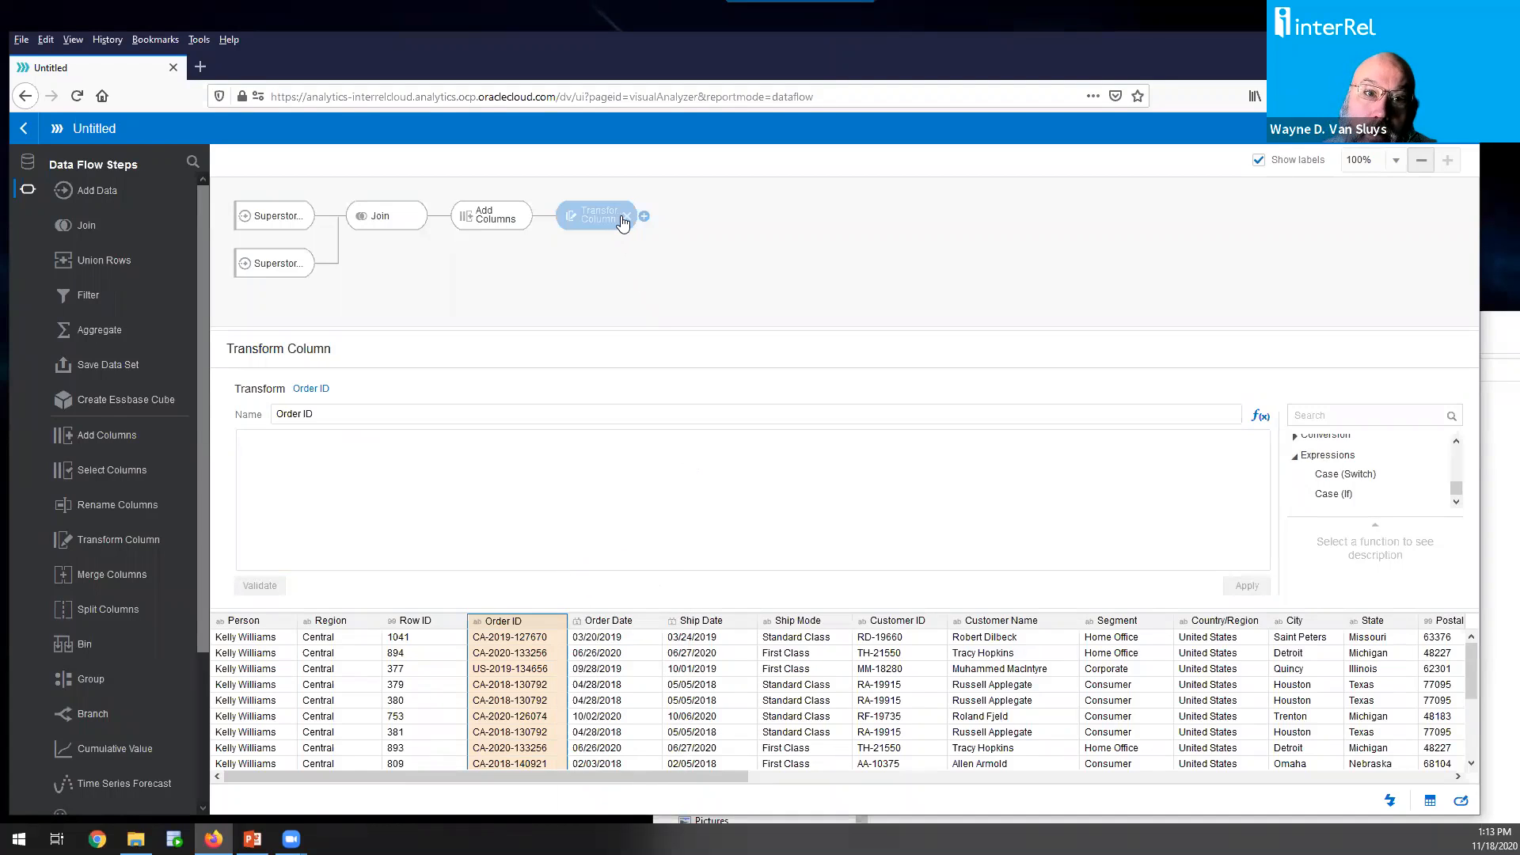
click(628, 220)
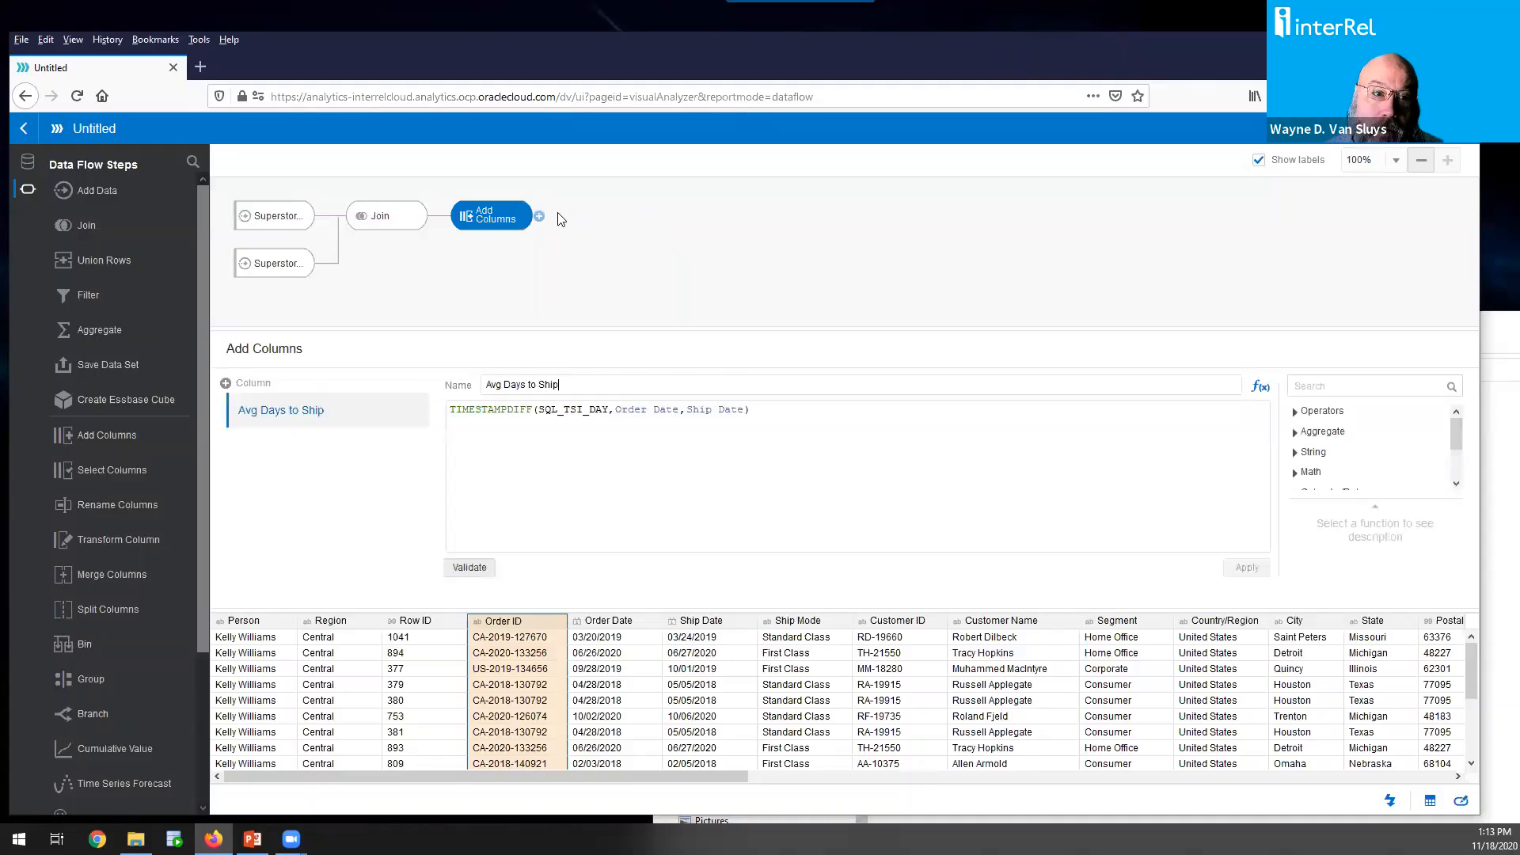
Append a Save Data Set step after Add Columns and name the output data set Superstores
click(859, 348)
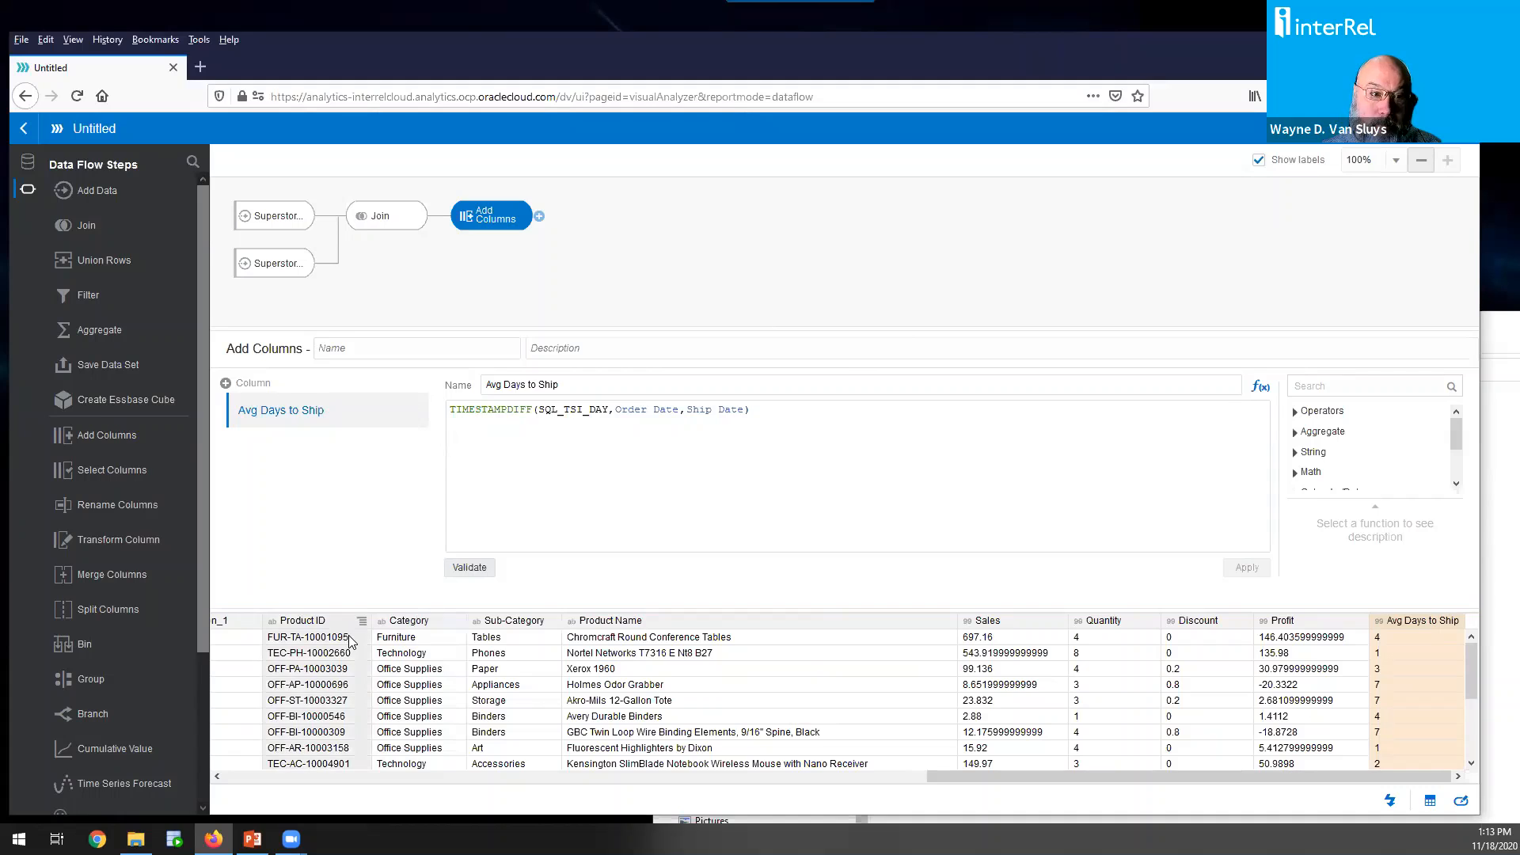
click(867, 775)
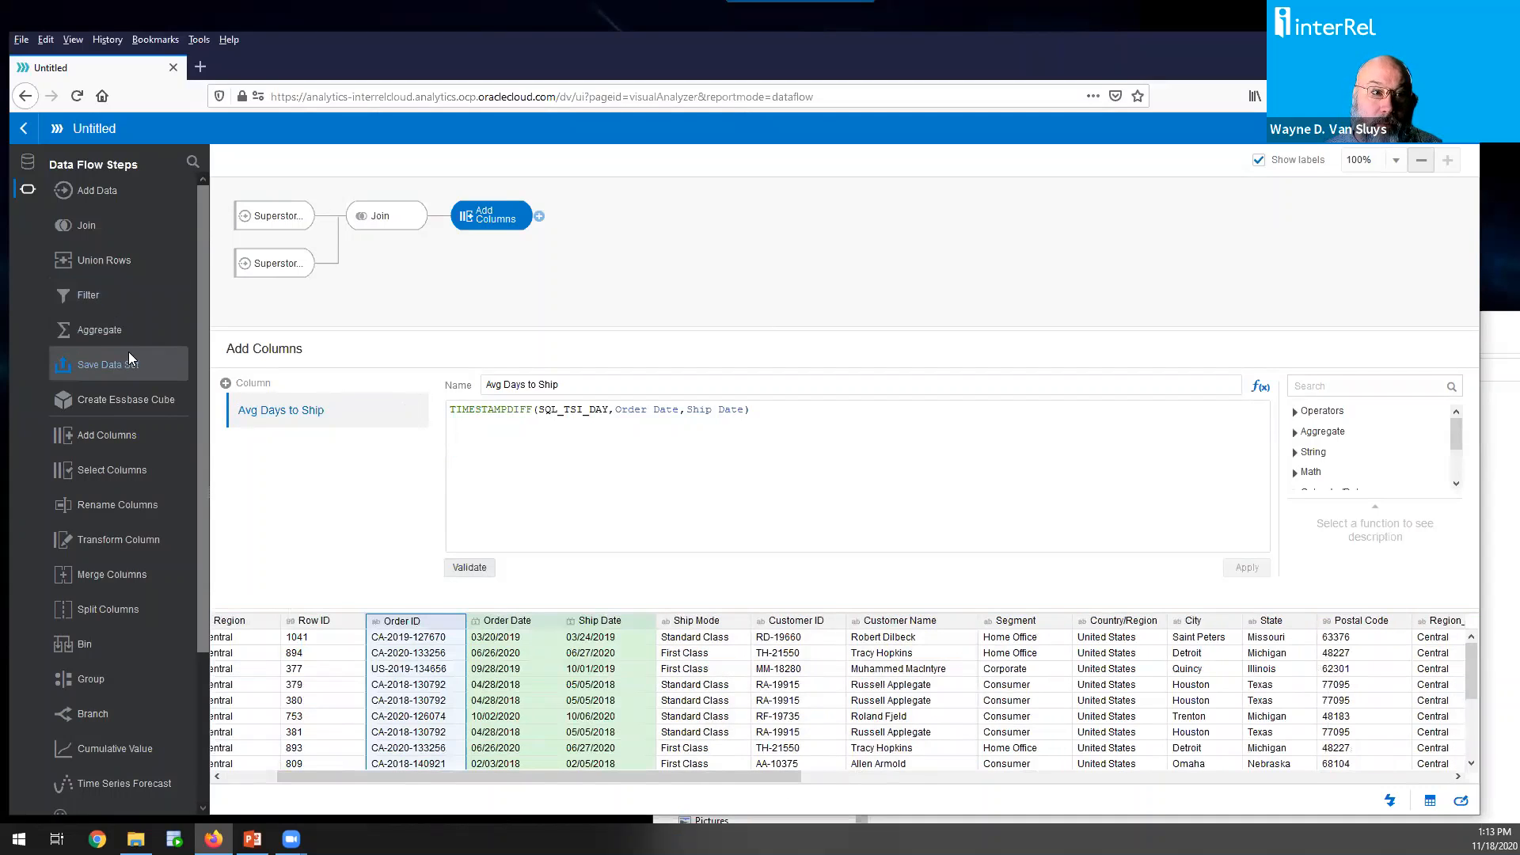
drag(126, 366, 543, 221)
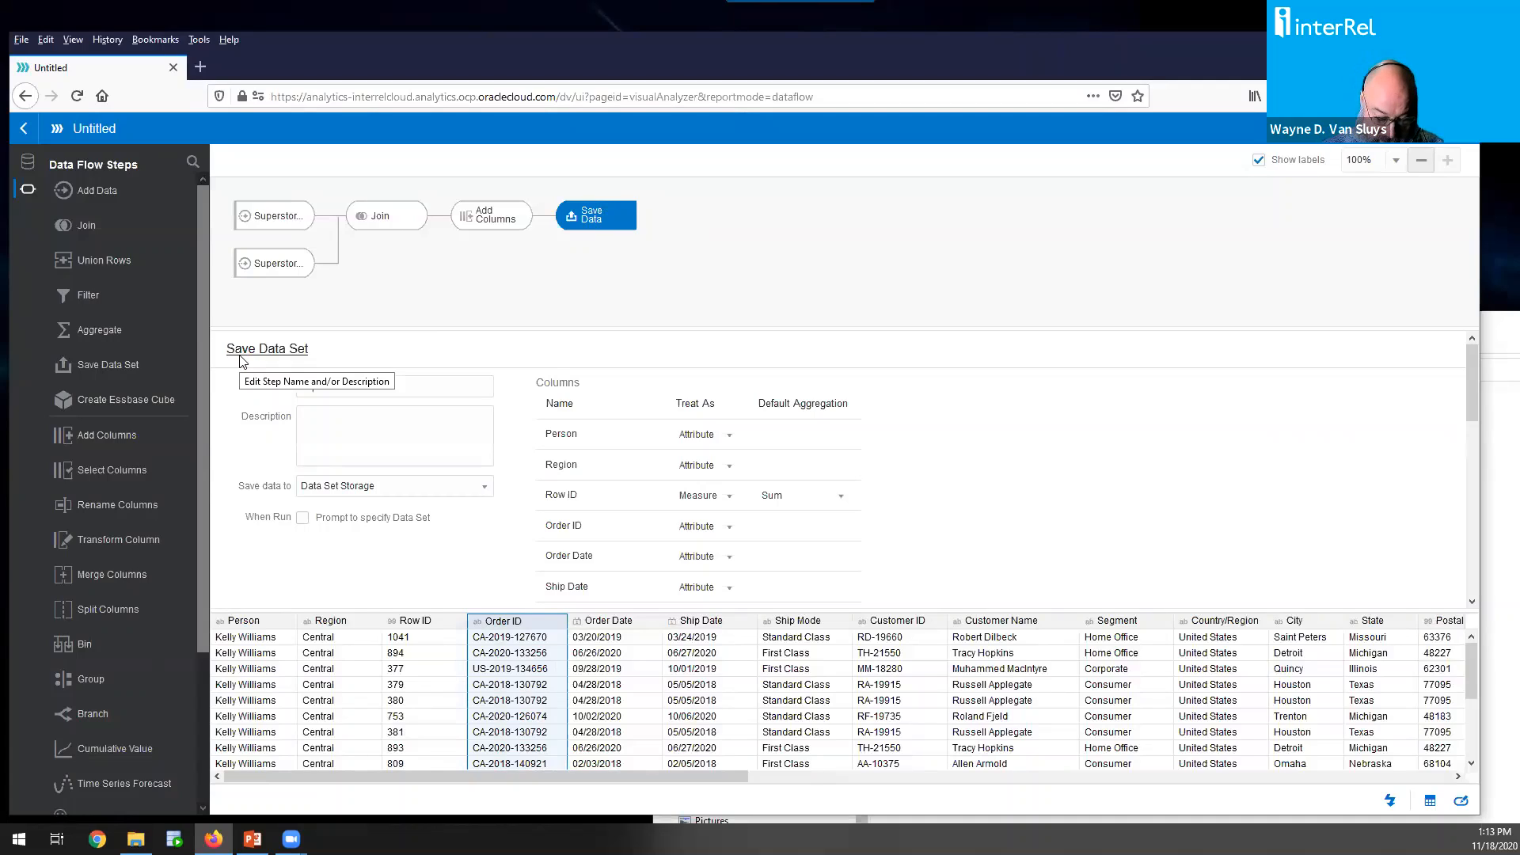
text(Superstores)
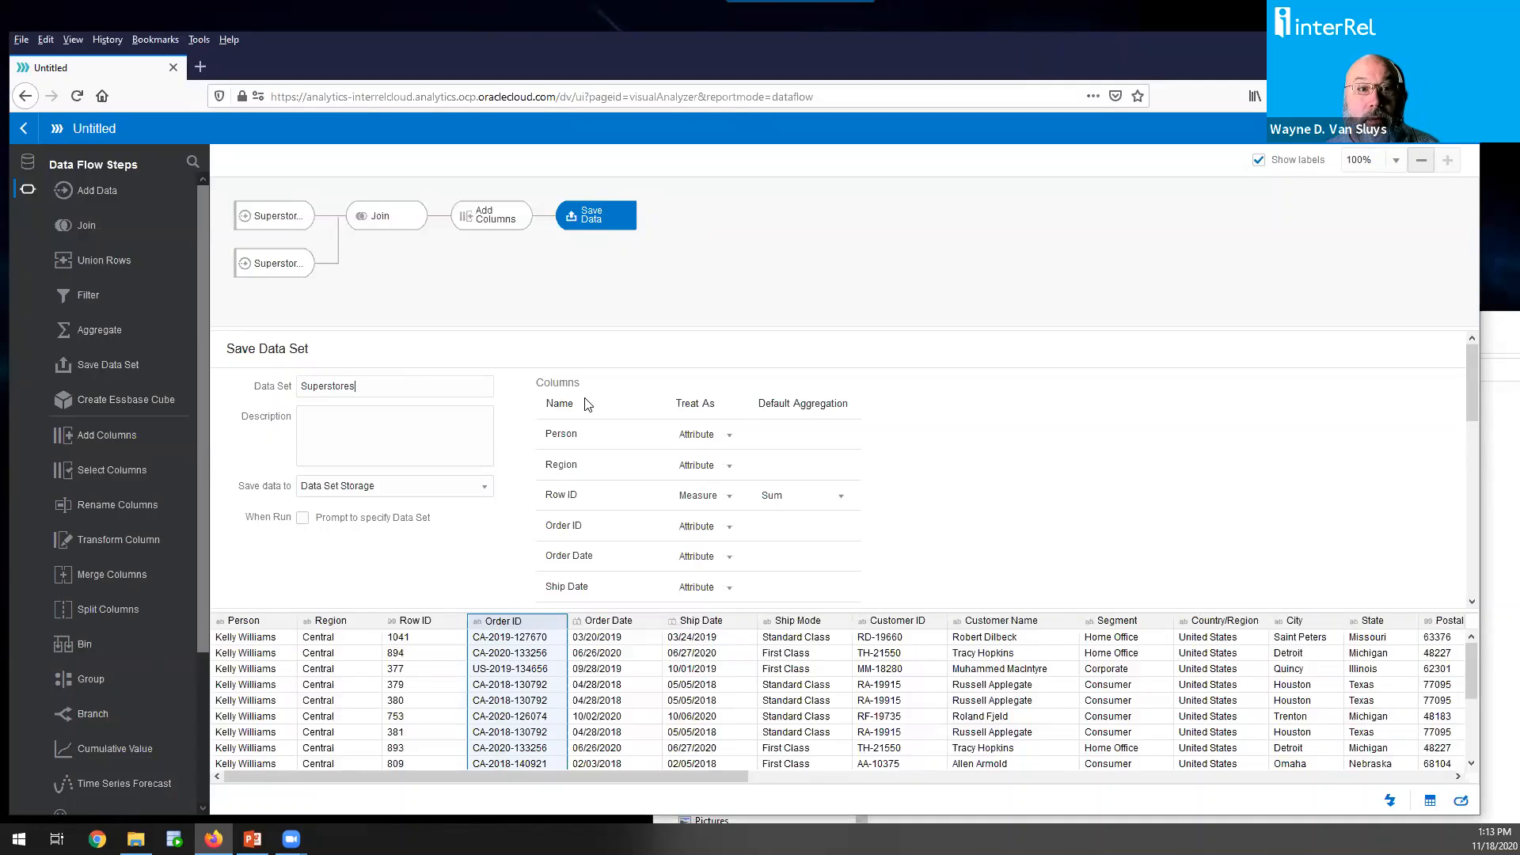
Set Row ID's default aggregation to Count, and treat Order ID as a measure aggregated by Count Distinct
click(841, 497)
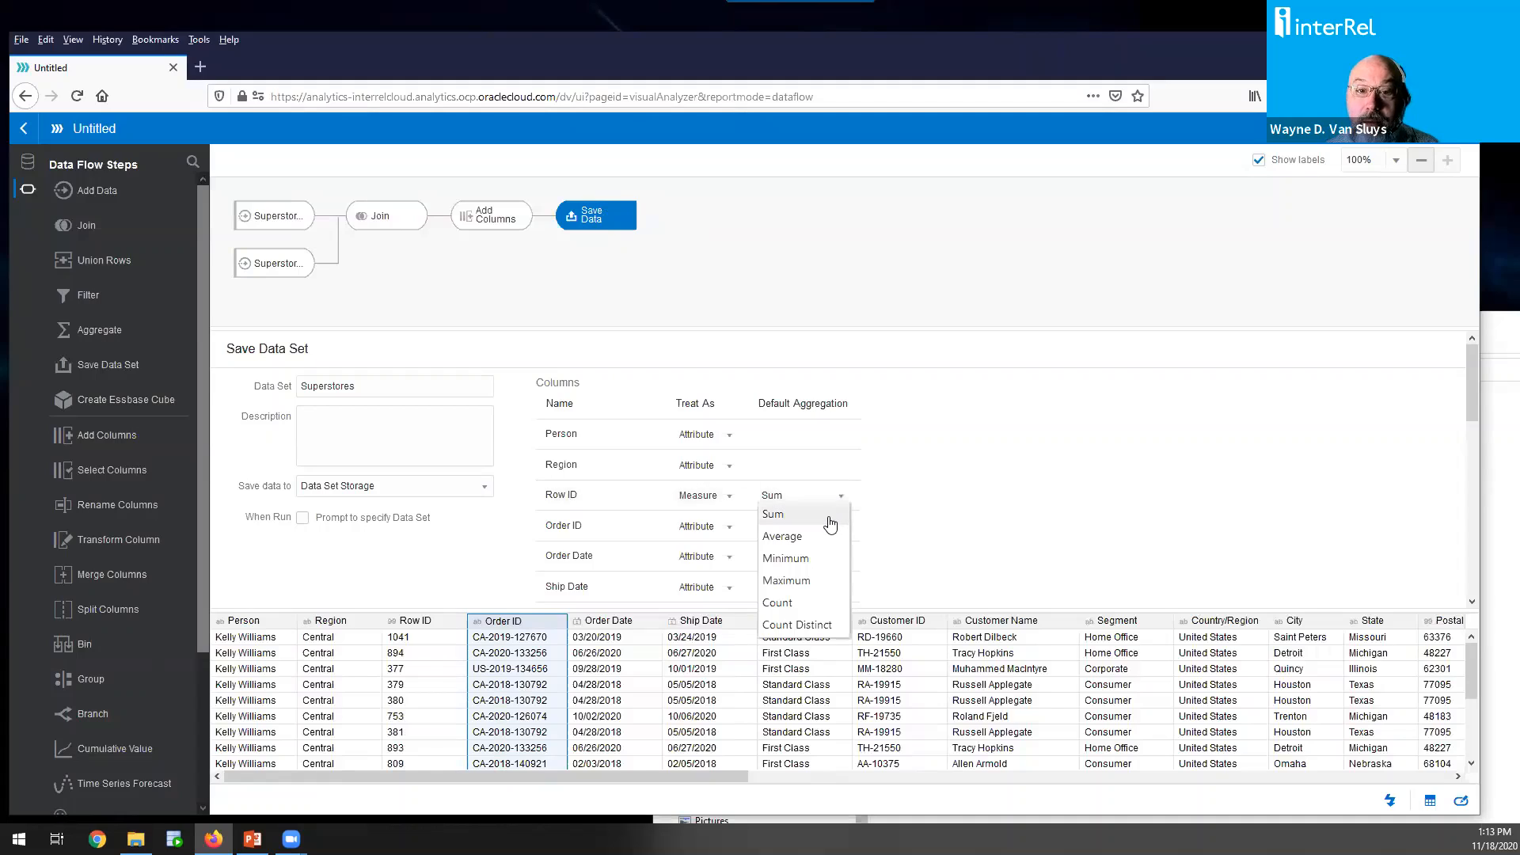
click(811, 604)
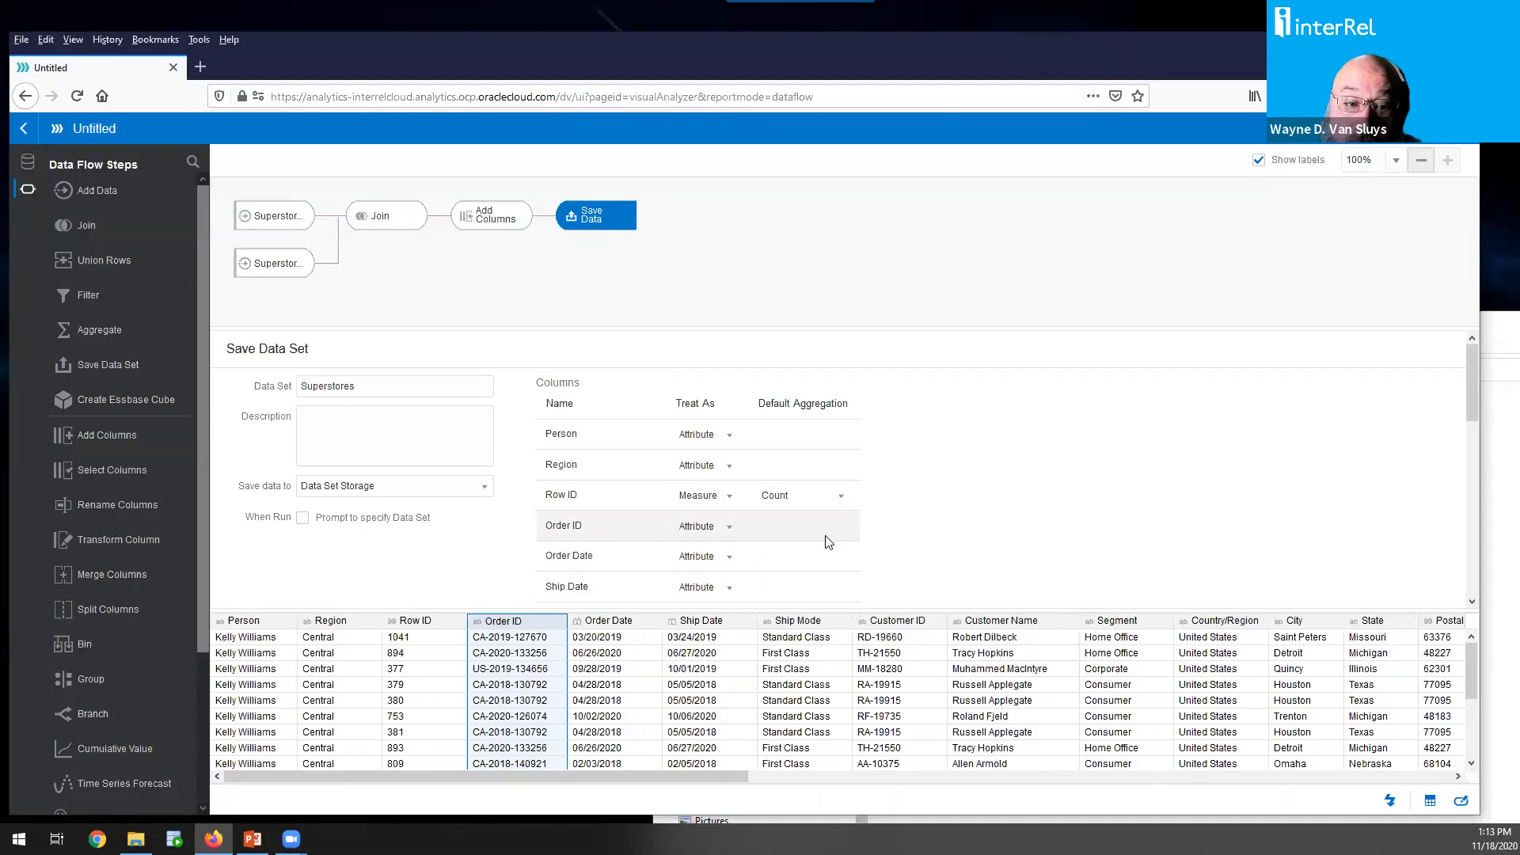
click(705, 529)
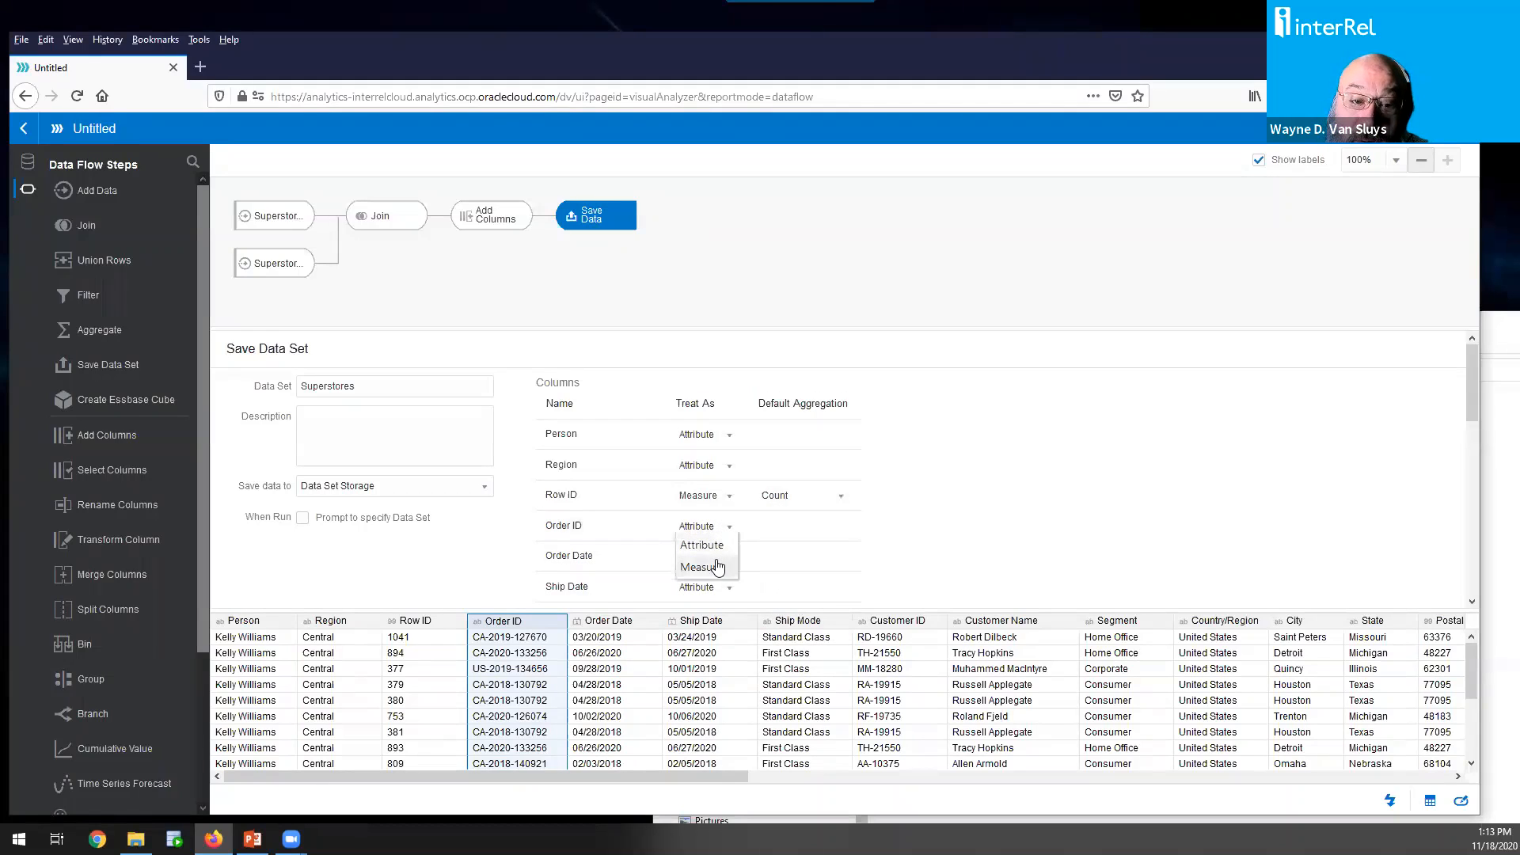
click(701, 567)
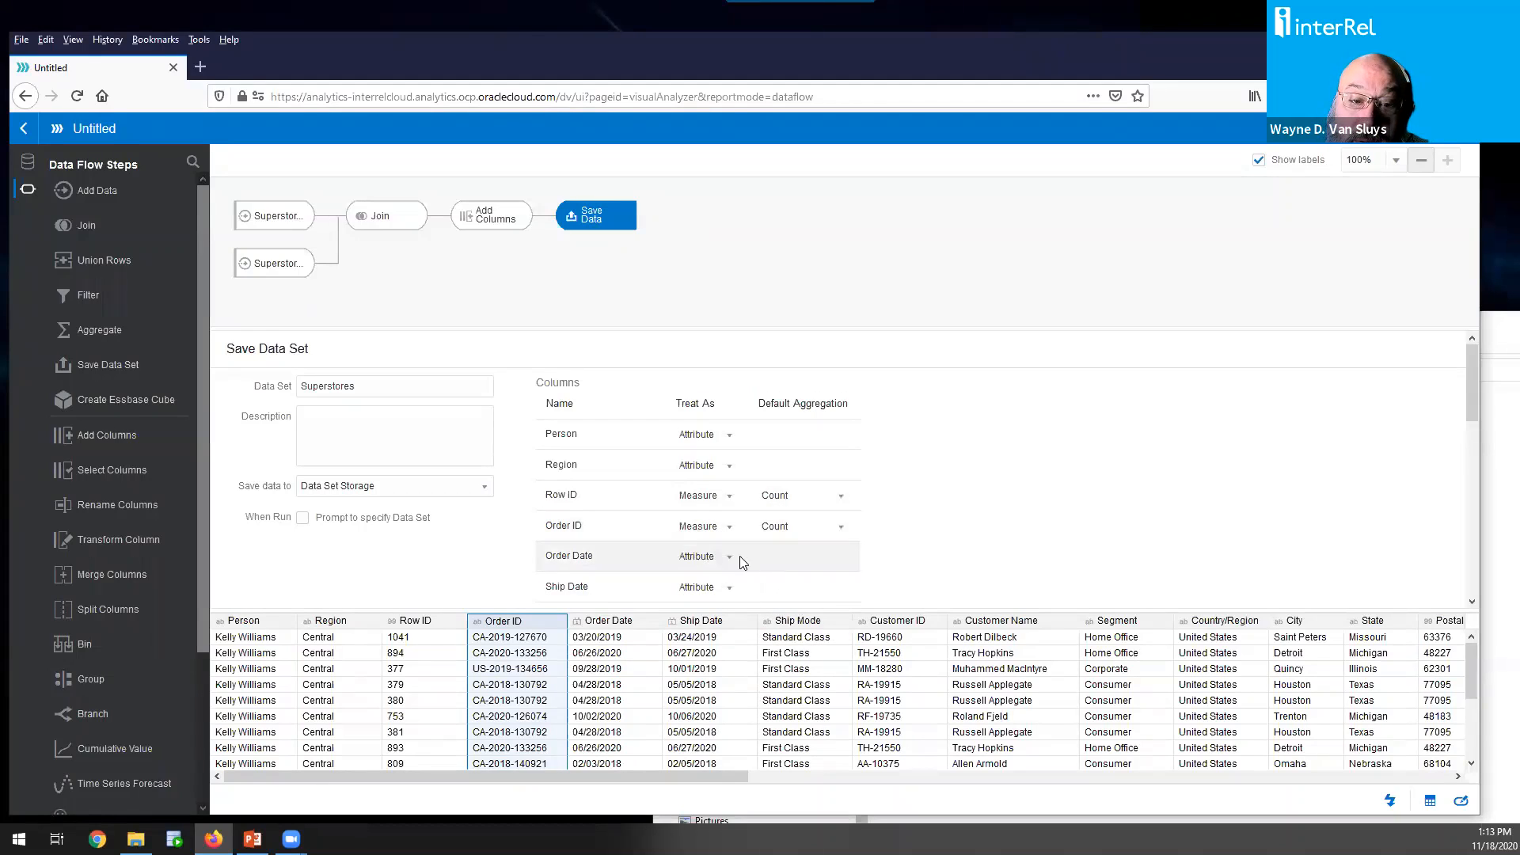
click(837, 526)
click(820, 568)
Treat Customer ID as a measure with Count Distinct as its default aggregation
scroll(716, 496, down, 2)
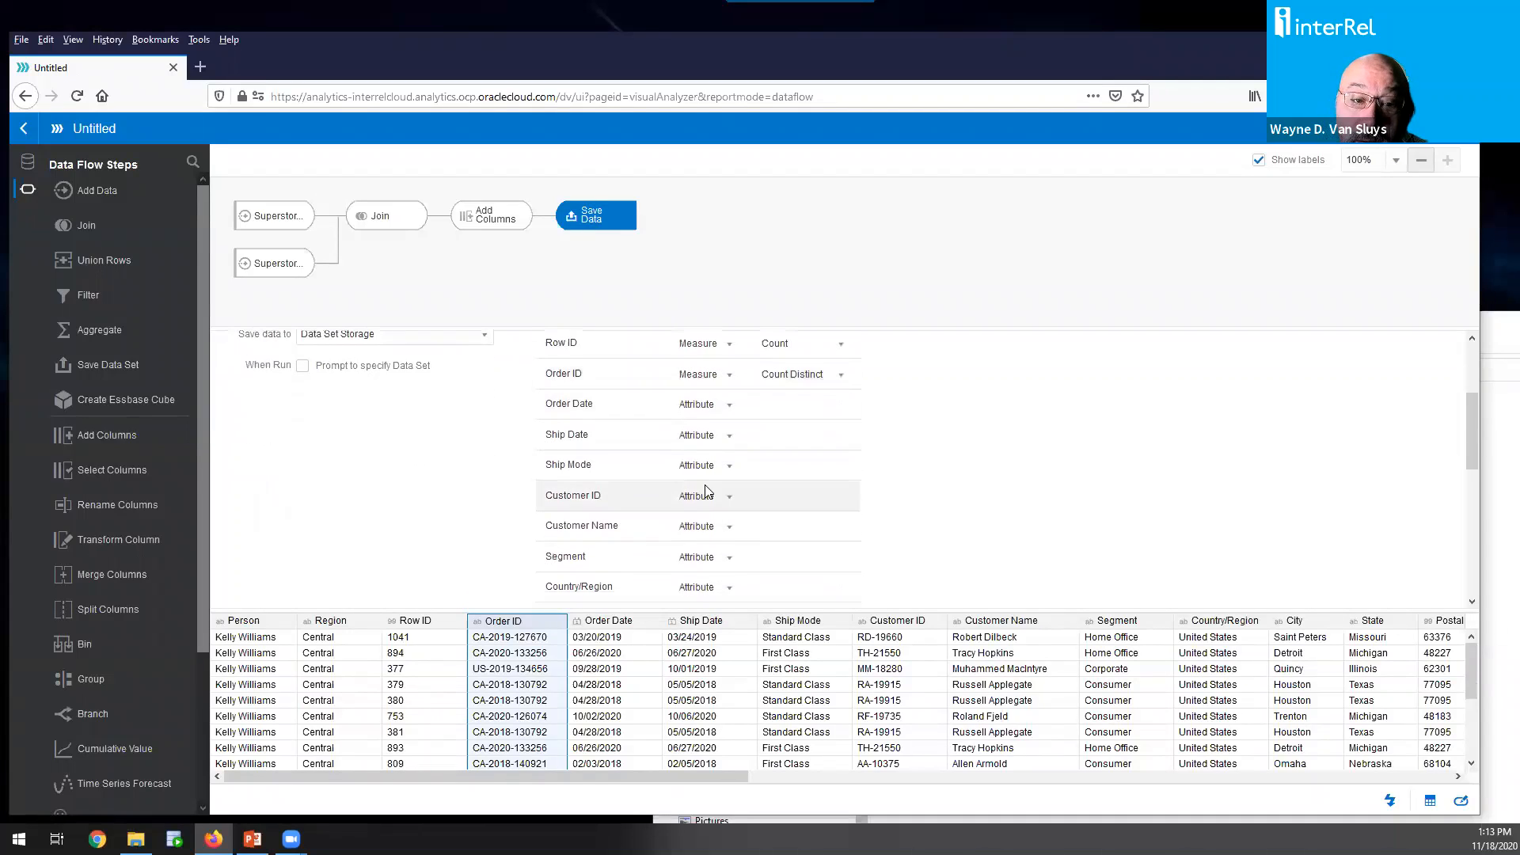
click(714, 499)
click(704, 533)
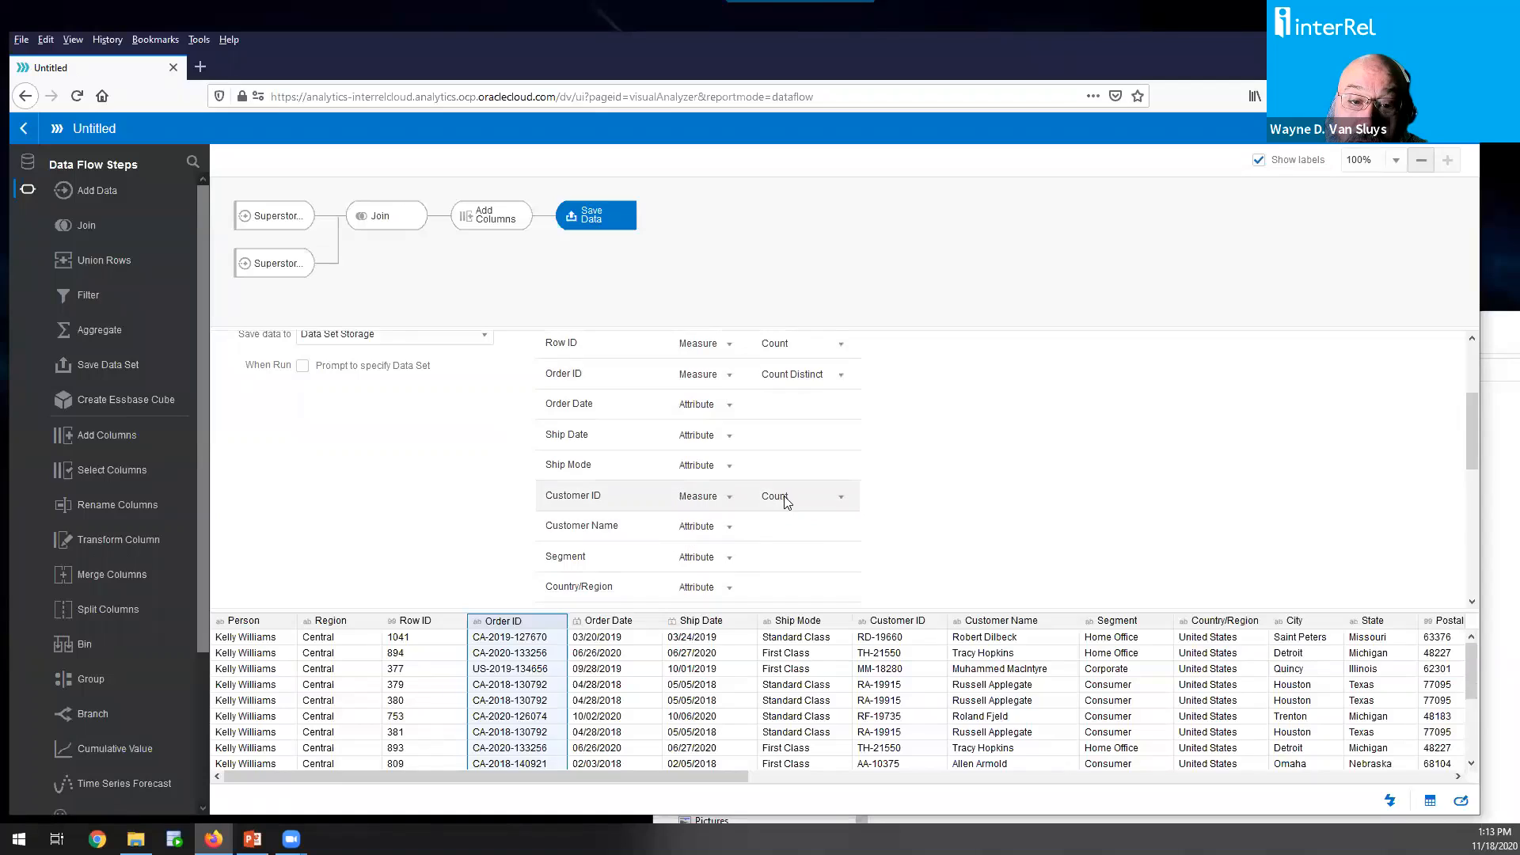
click(841, 499)
click(823, 533)
Treat Postal Code as an attribute in the output data set
scroll(863, 443, down, 6)
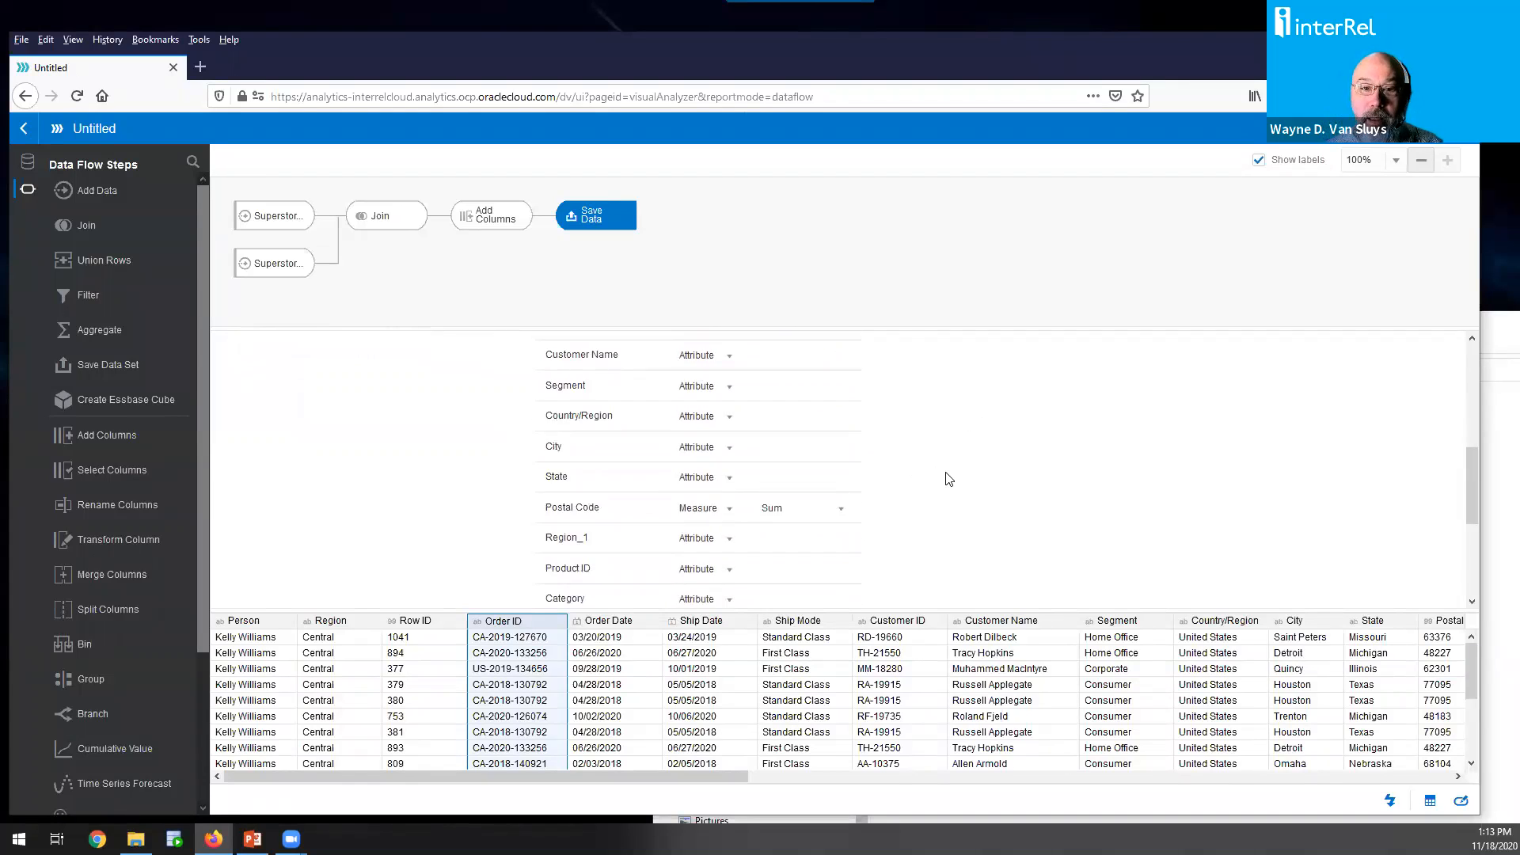
scroll(873, 428, up, 2)
scroll(873, 427, up, 1)
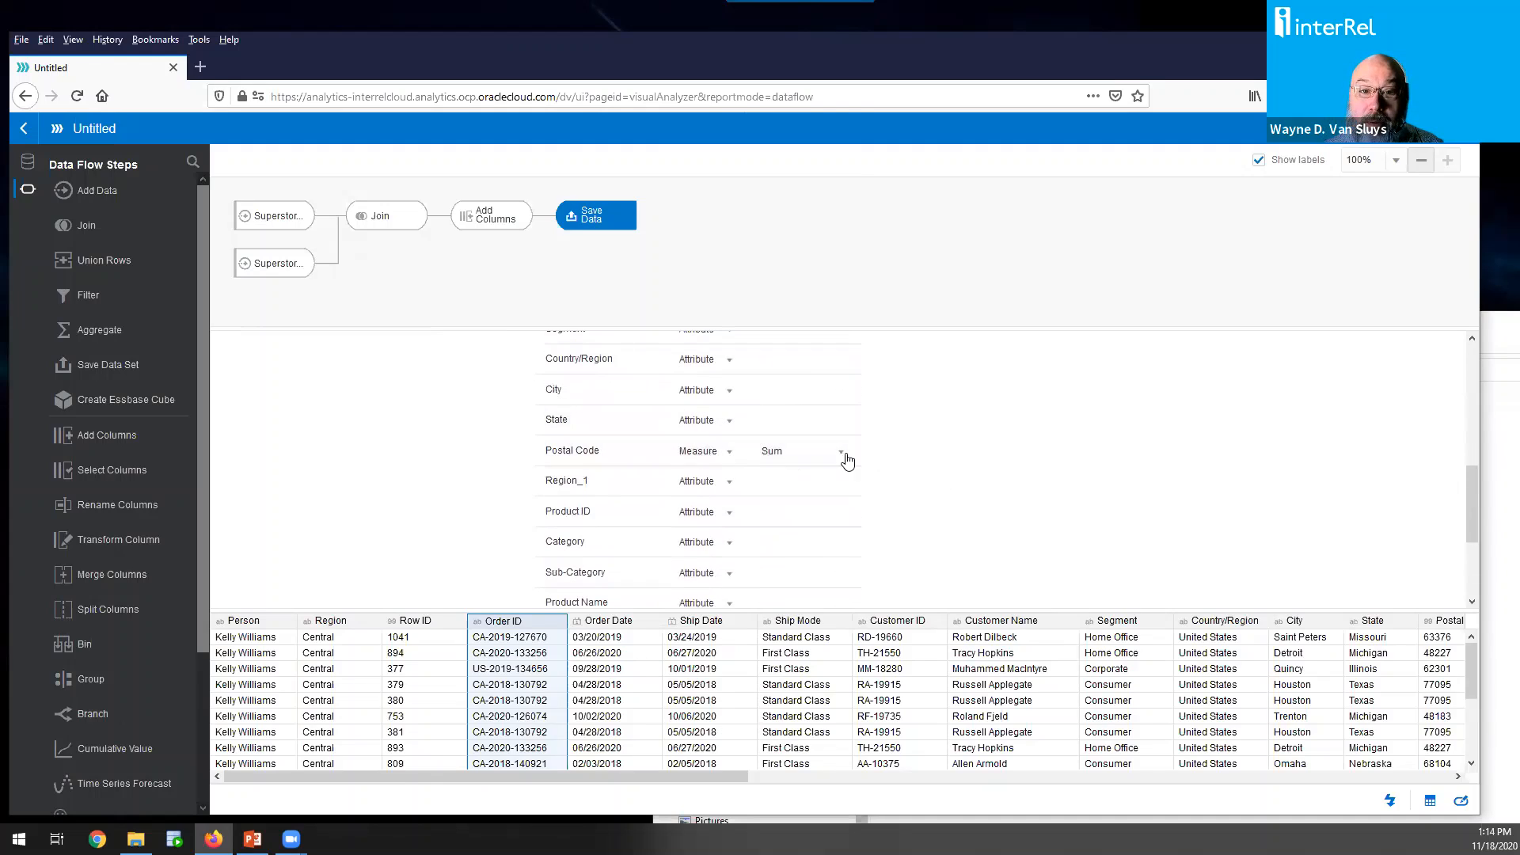
click(718, 452)
click(712, 470)
Set the default aggregation of both Discount and Avg Days to Ship to Average
scroll(941, 485, down, 3)
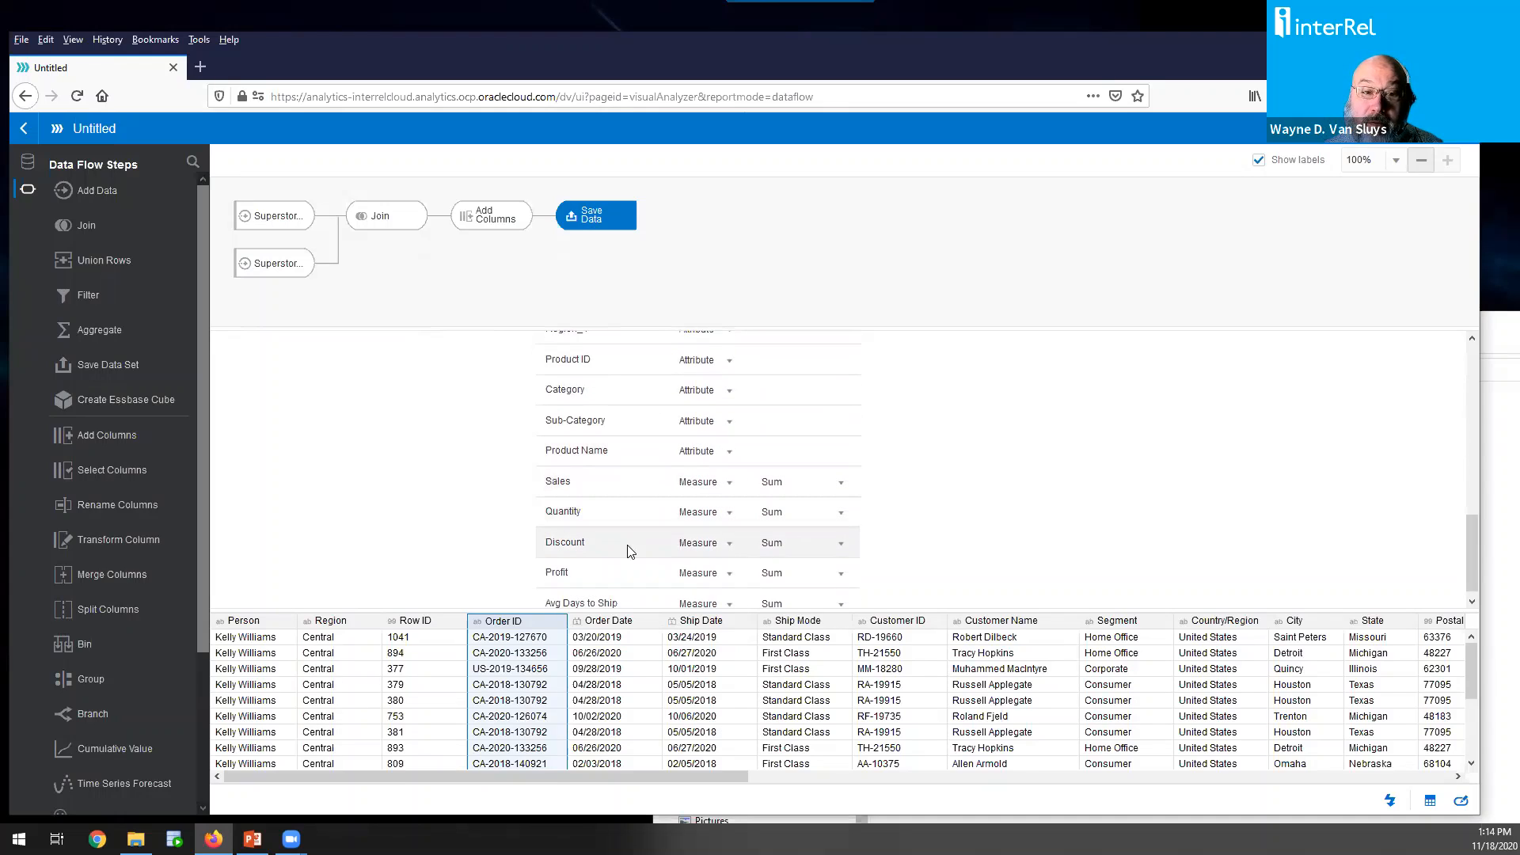
click(840, 555)
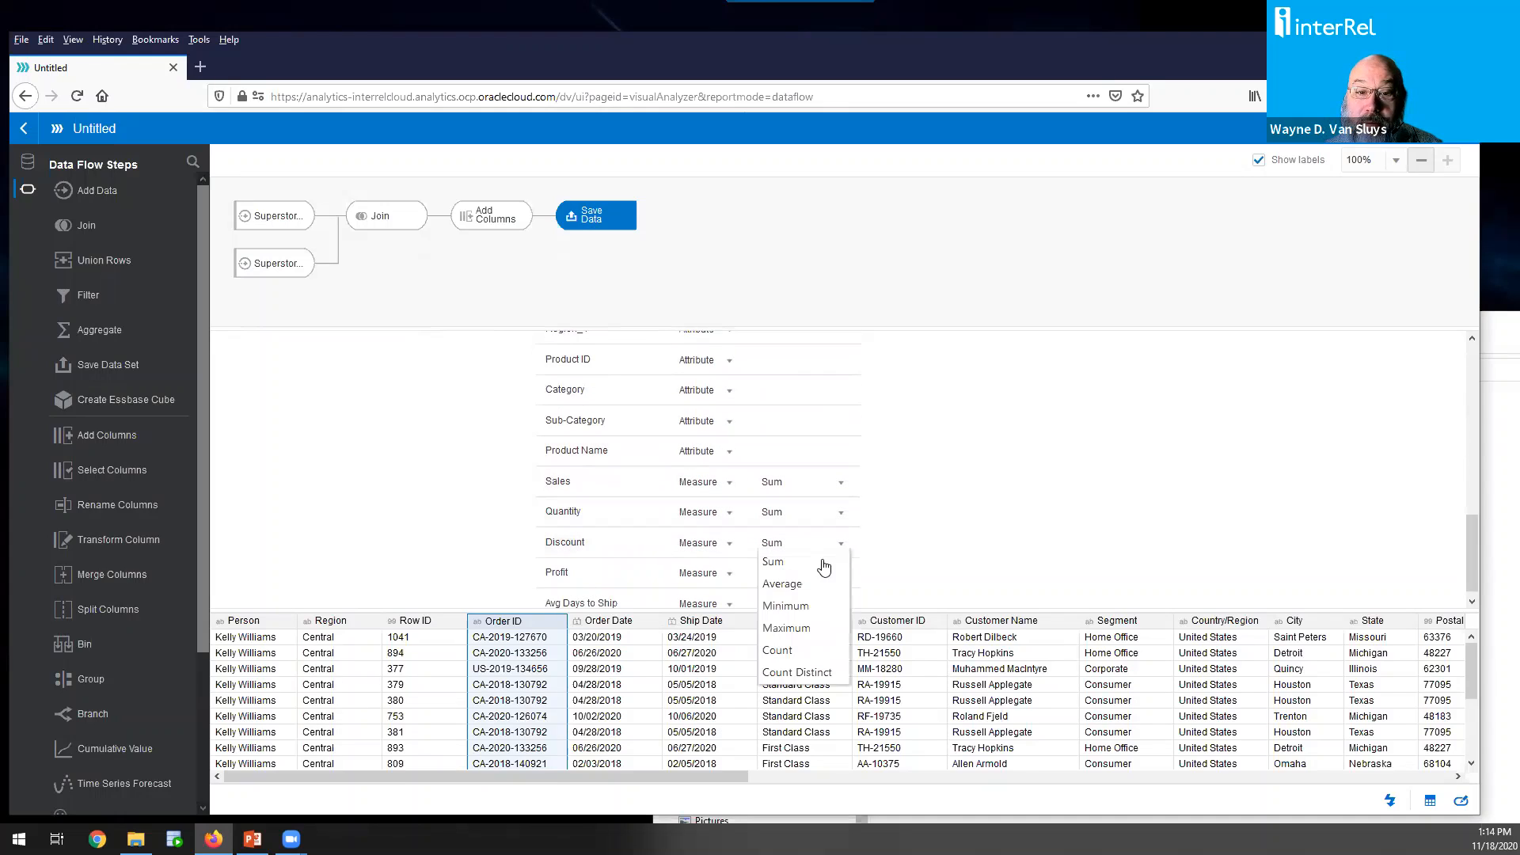
click(791, 580)
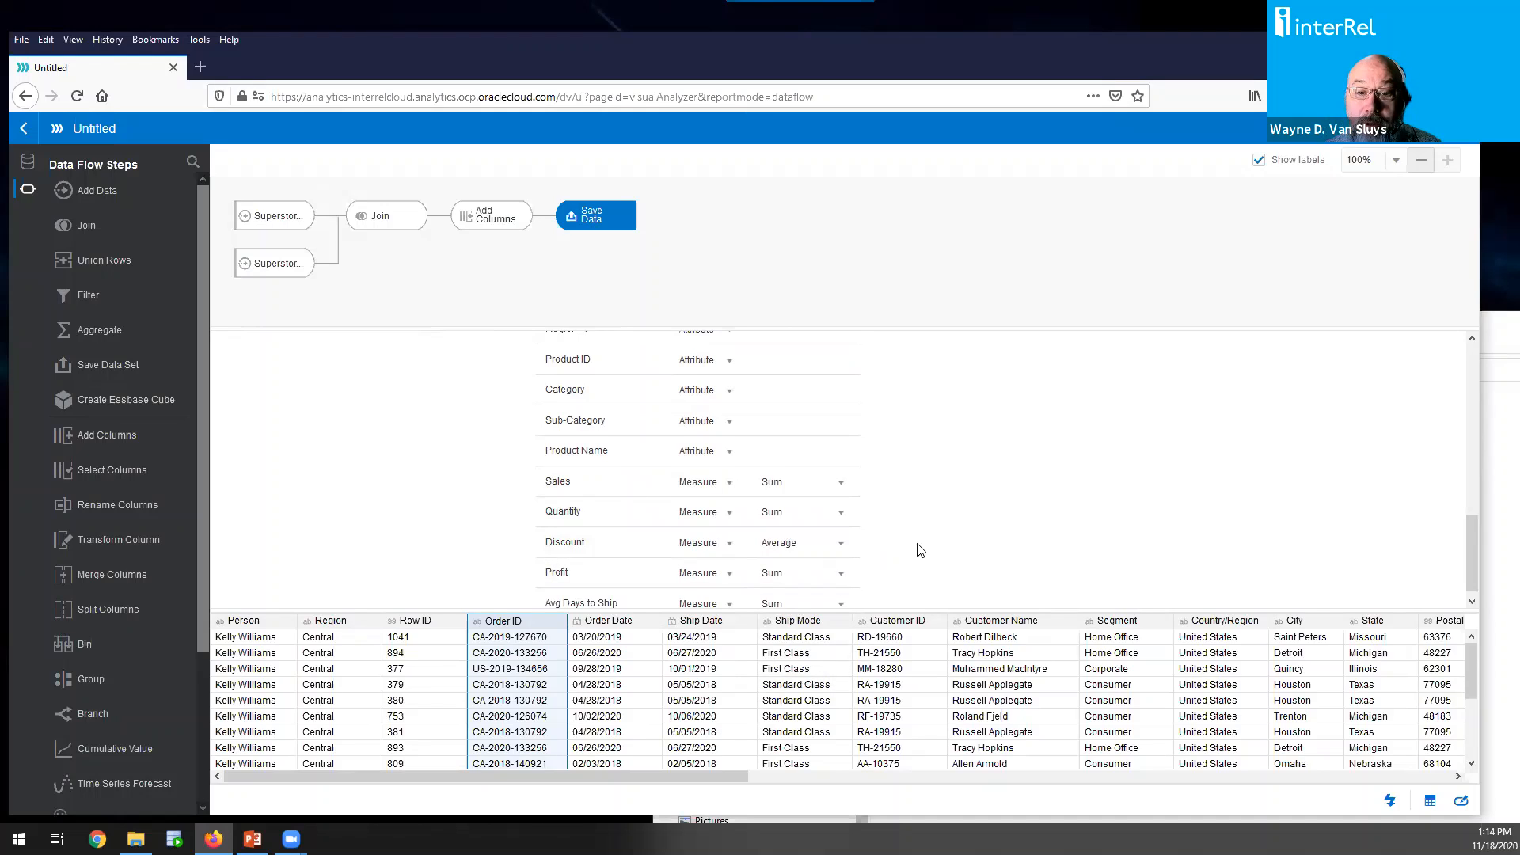
scroll(929, 545, down, 1)
click(840, 593)
click(792, 624)
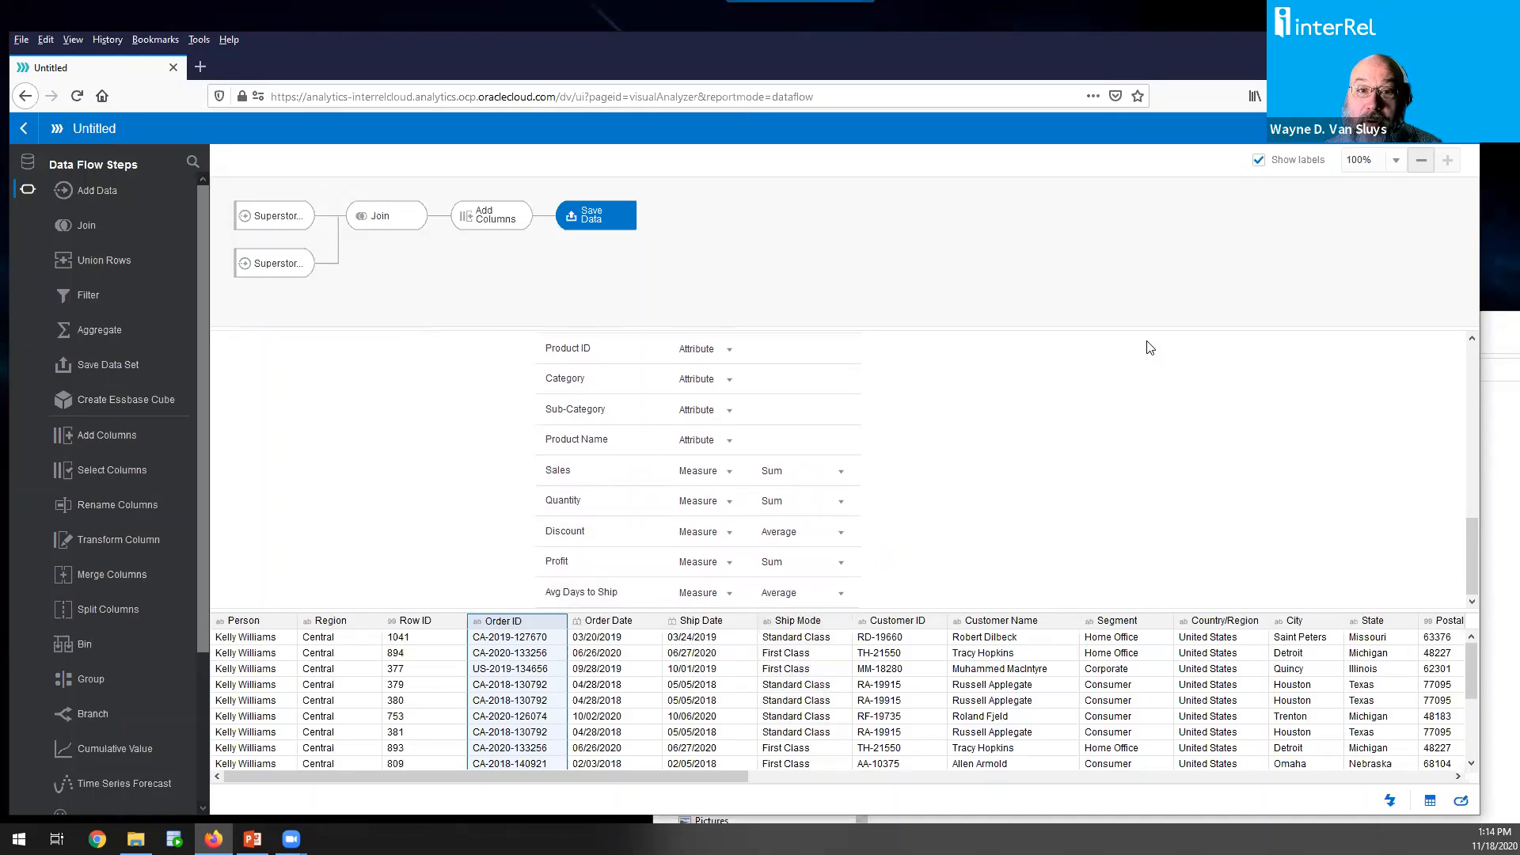
Run the data flow, saving it under the name DF-SuperStores
scroll(1367, 342, up, 5)
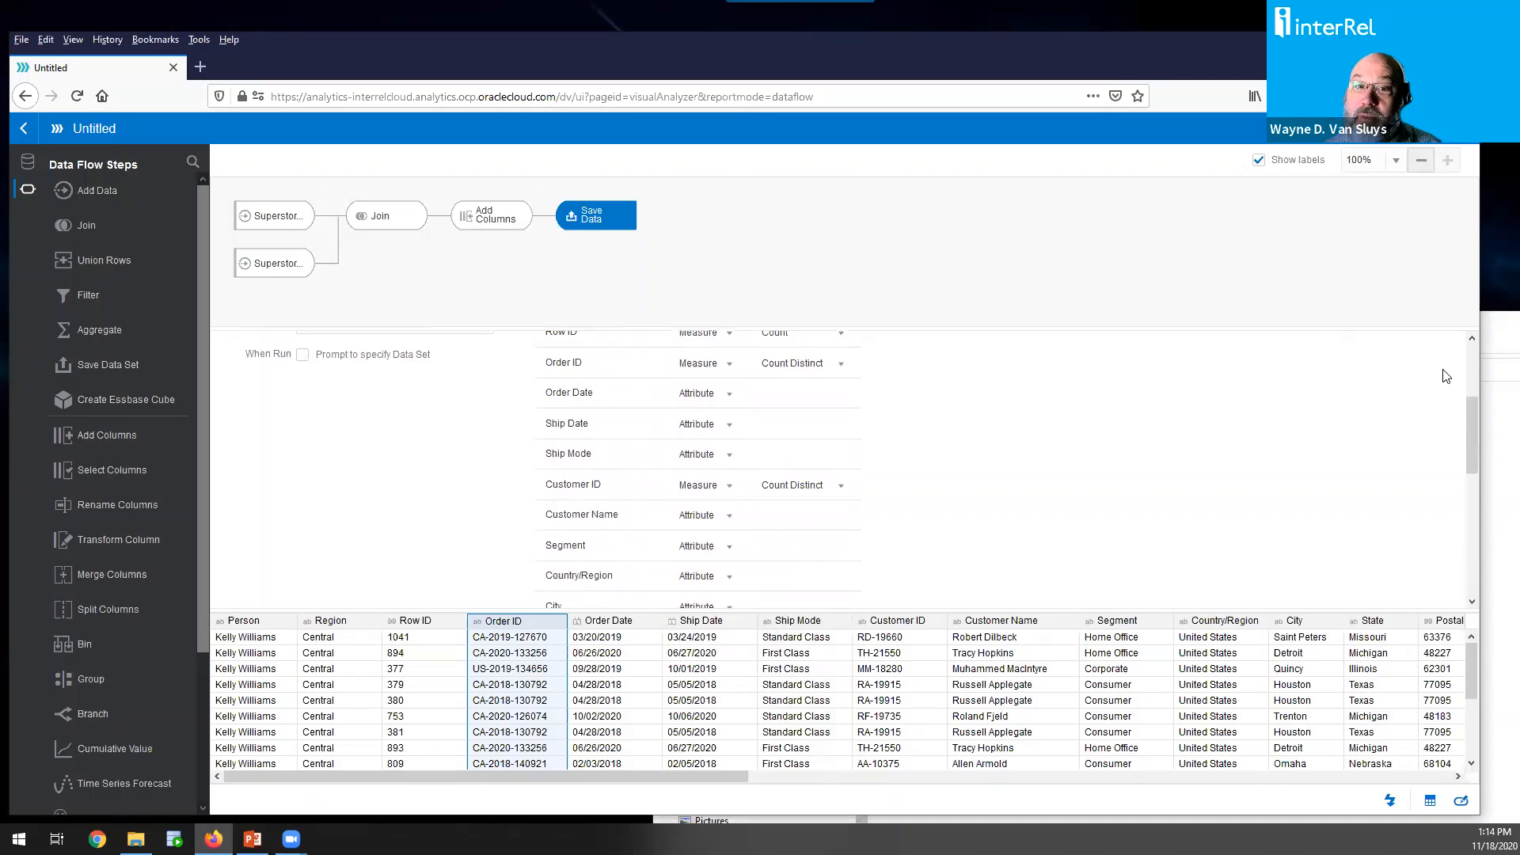
scroll(1446, 376, up, 3)
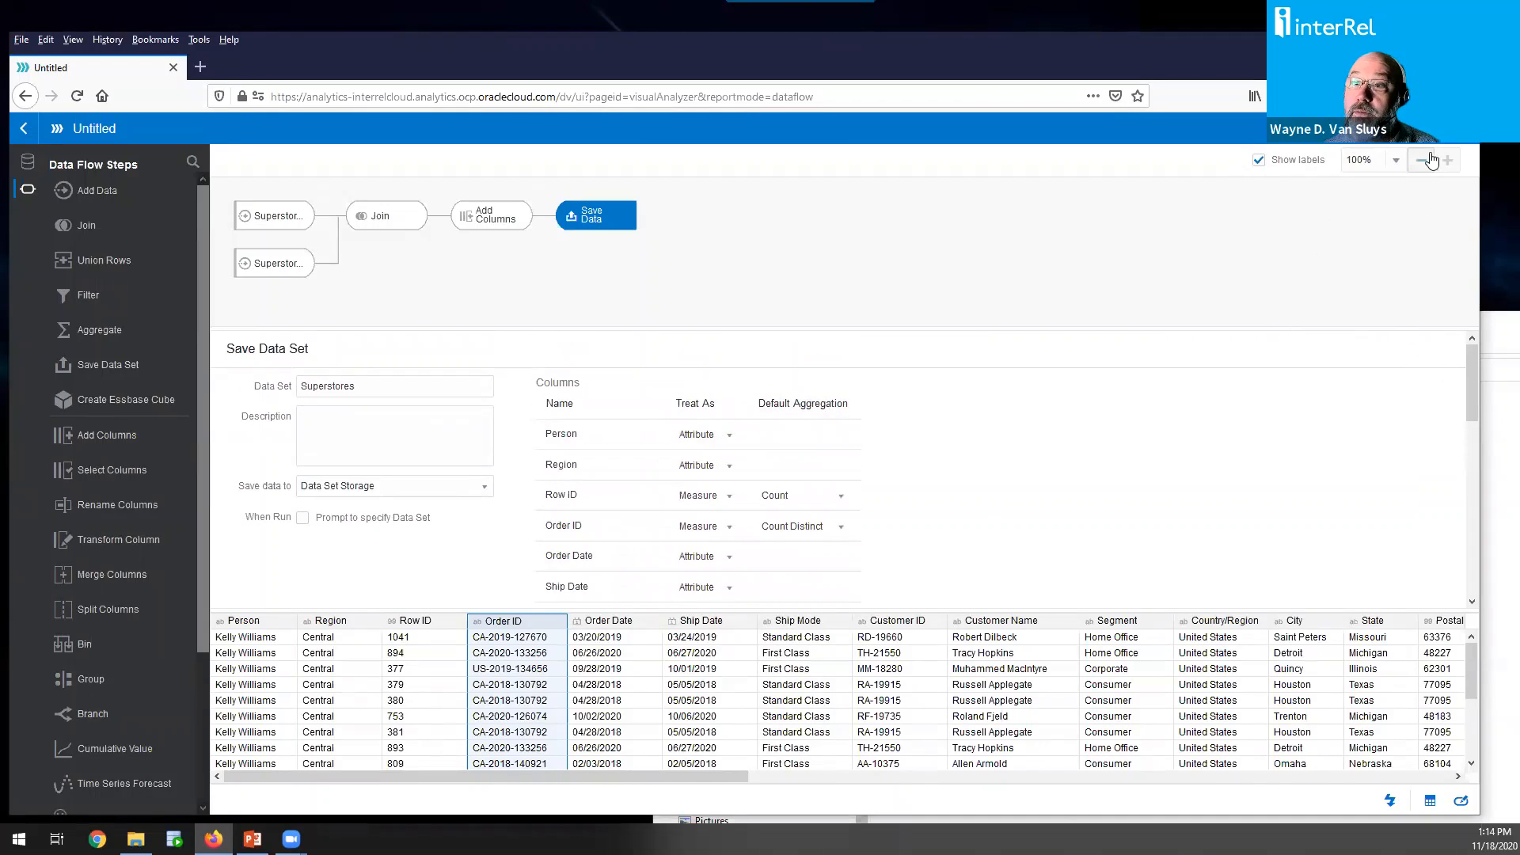
click(1424, 129)
double_click(700, 441)
text(DF-SuperStores)
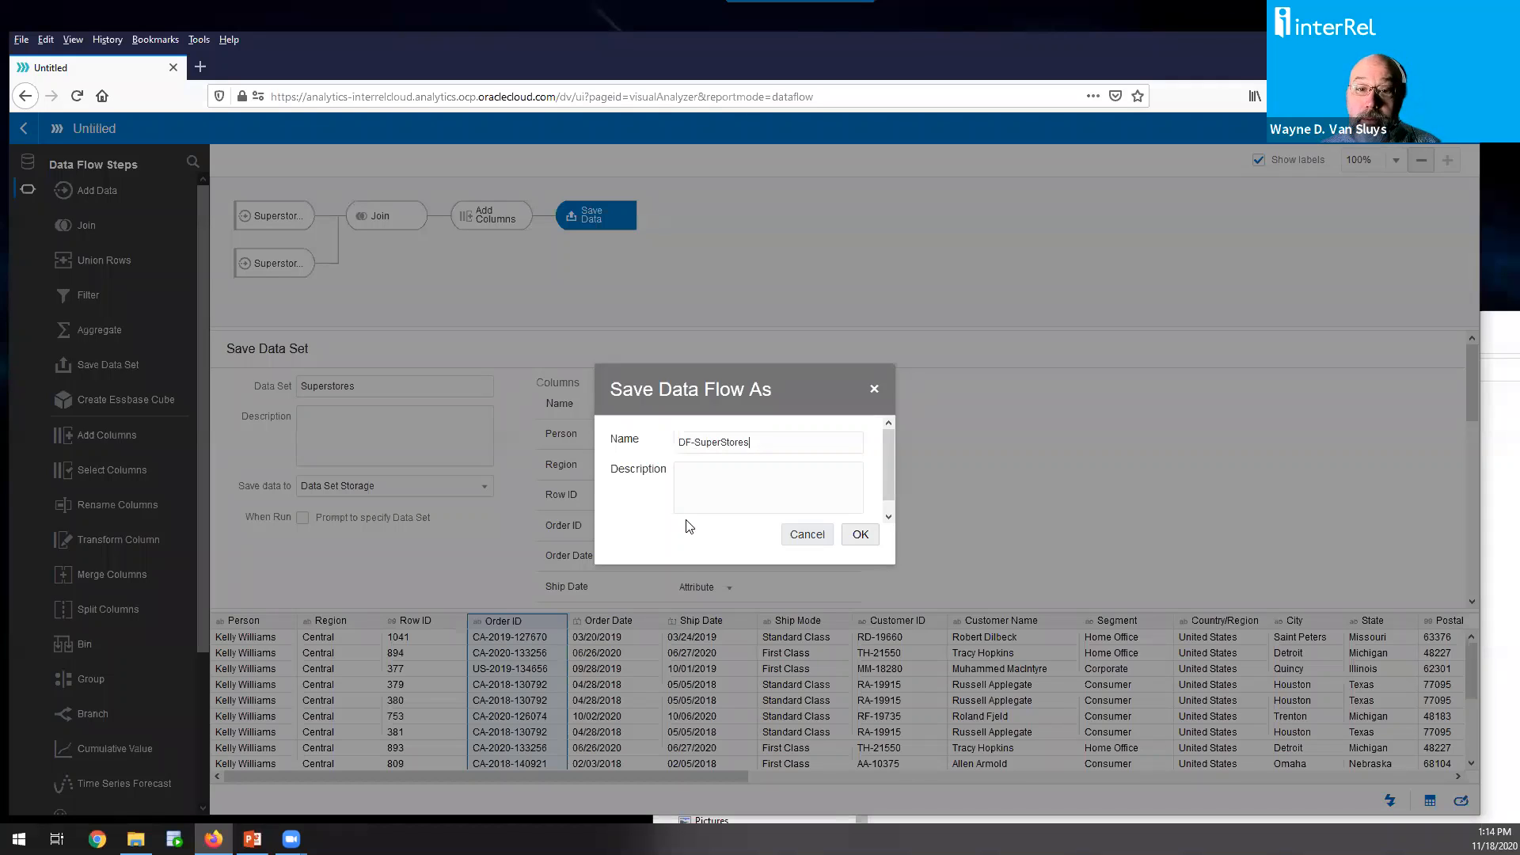
click(860, 534)
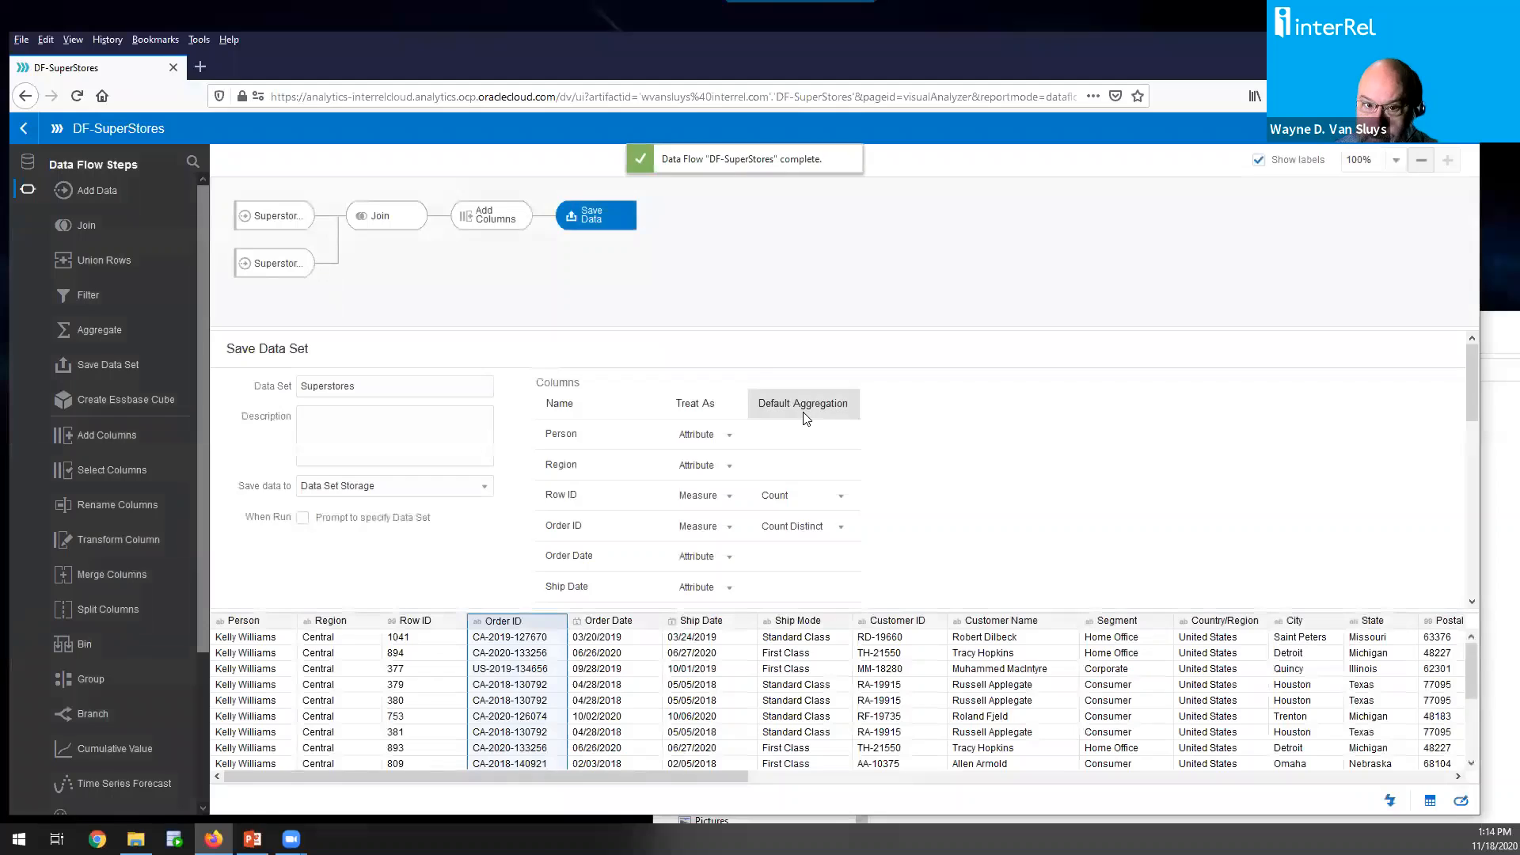
Leave the data flow editor, list the data items, and open the Superstores data set in a new project
click(23, 130)
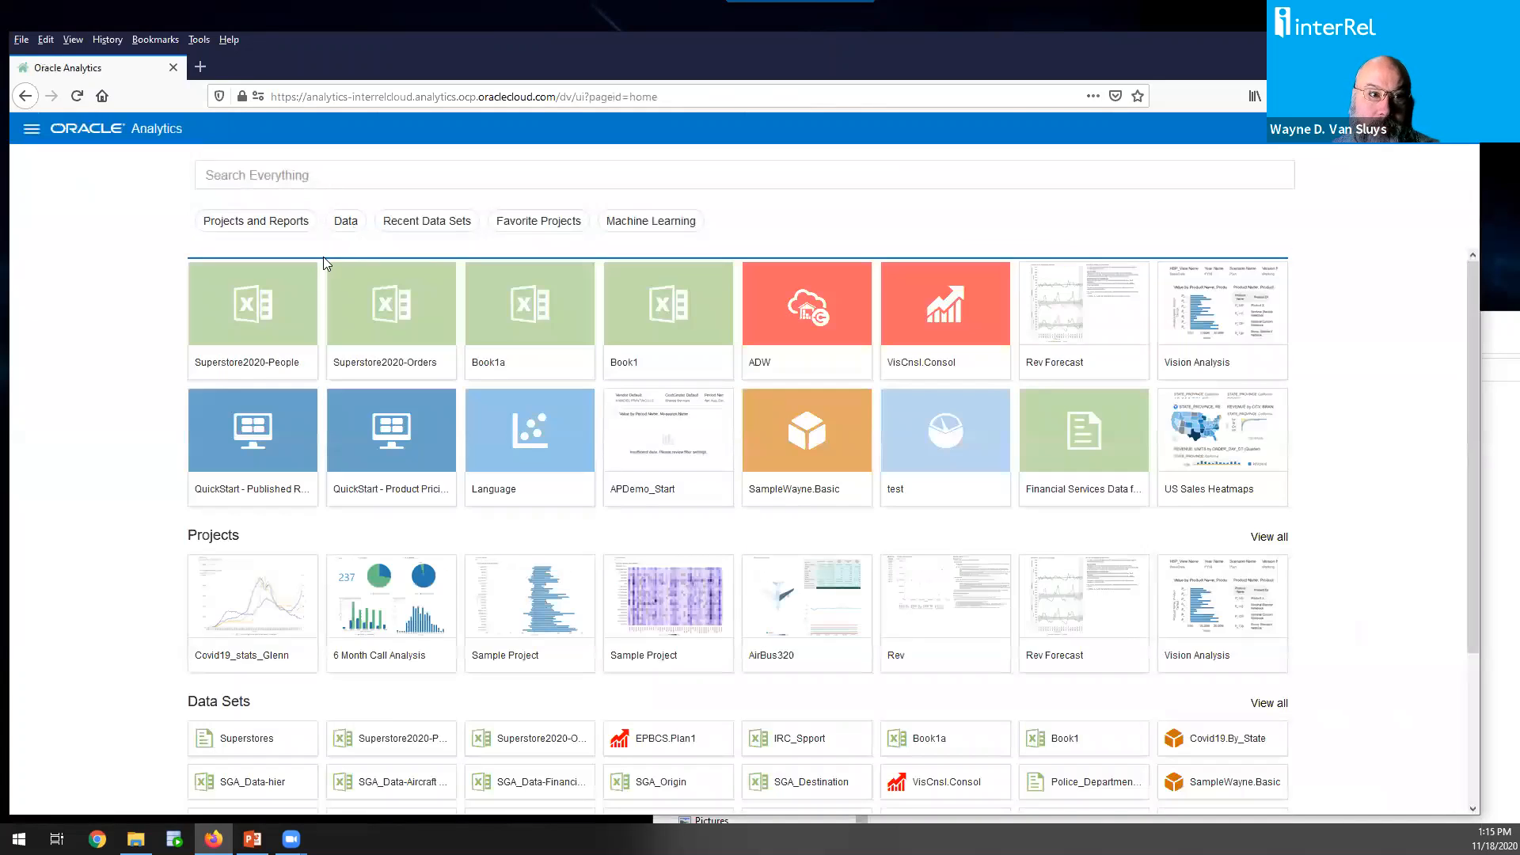
click(346, 222)
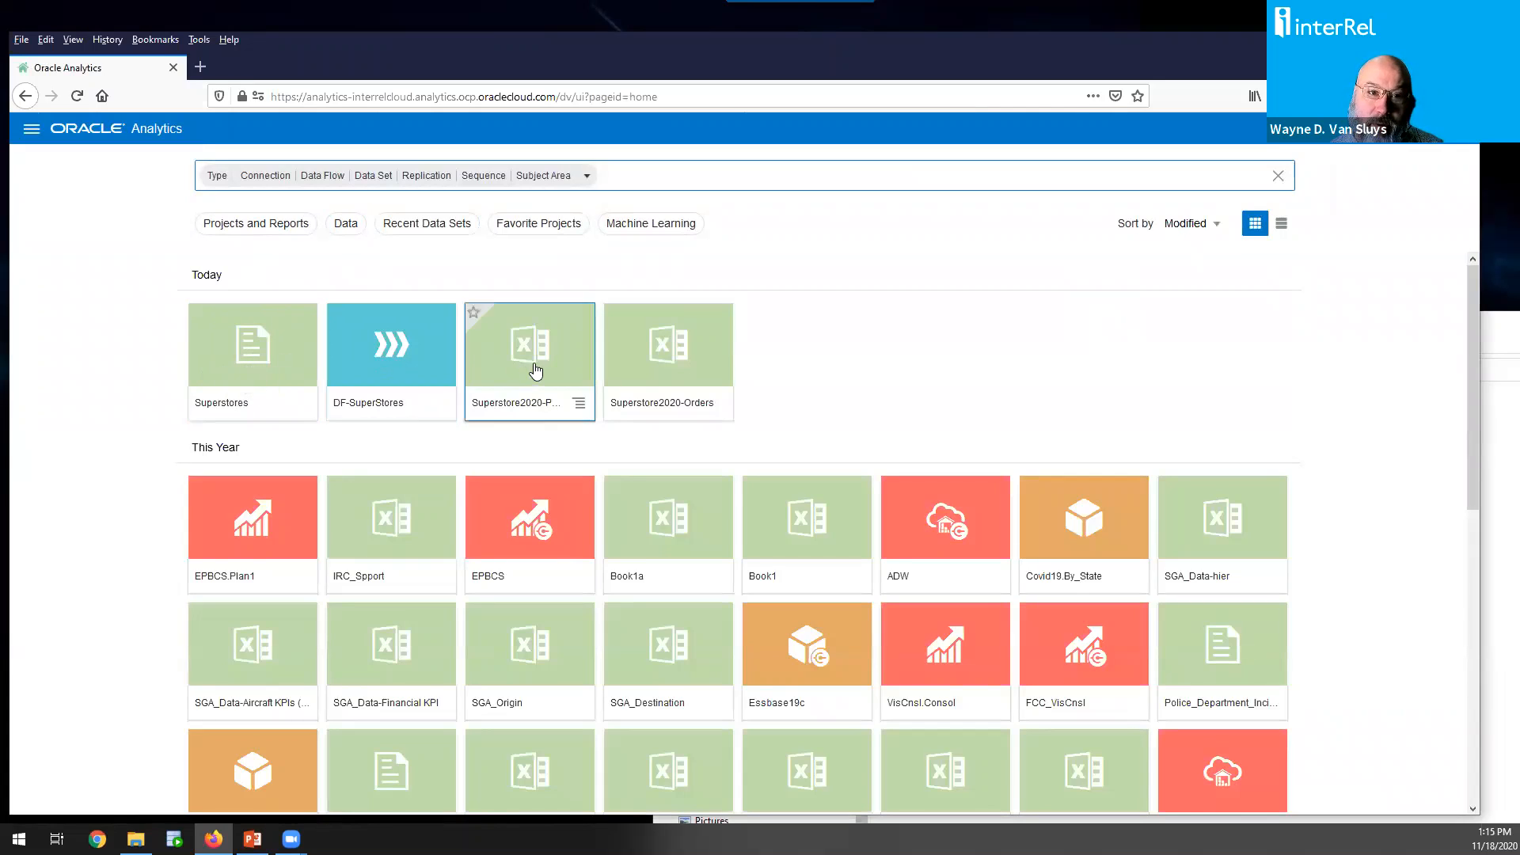
click(265, 348)
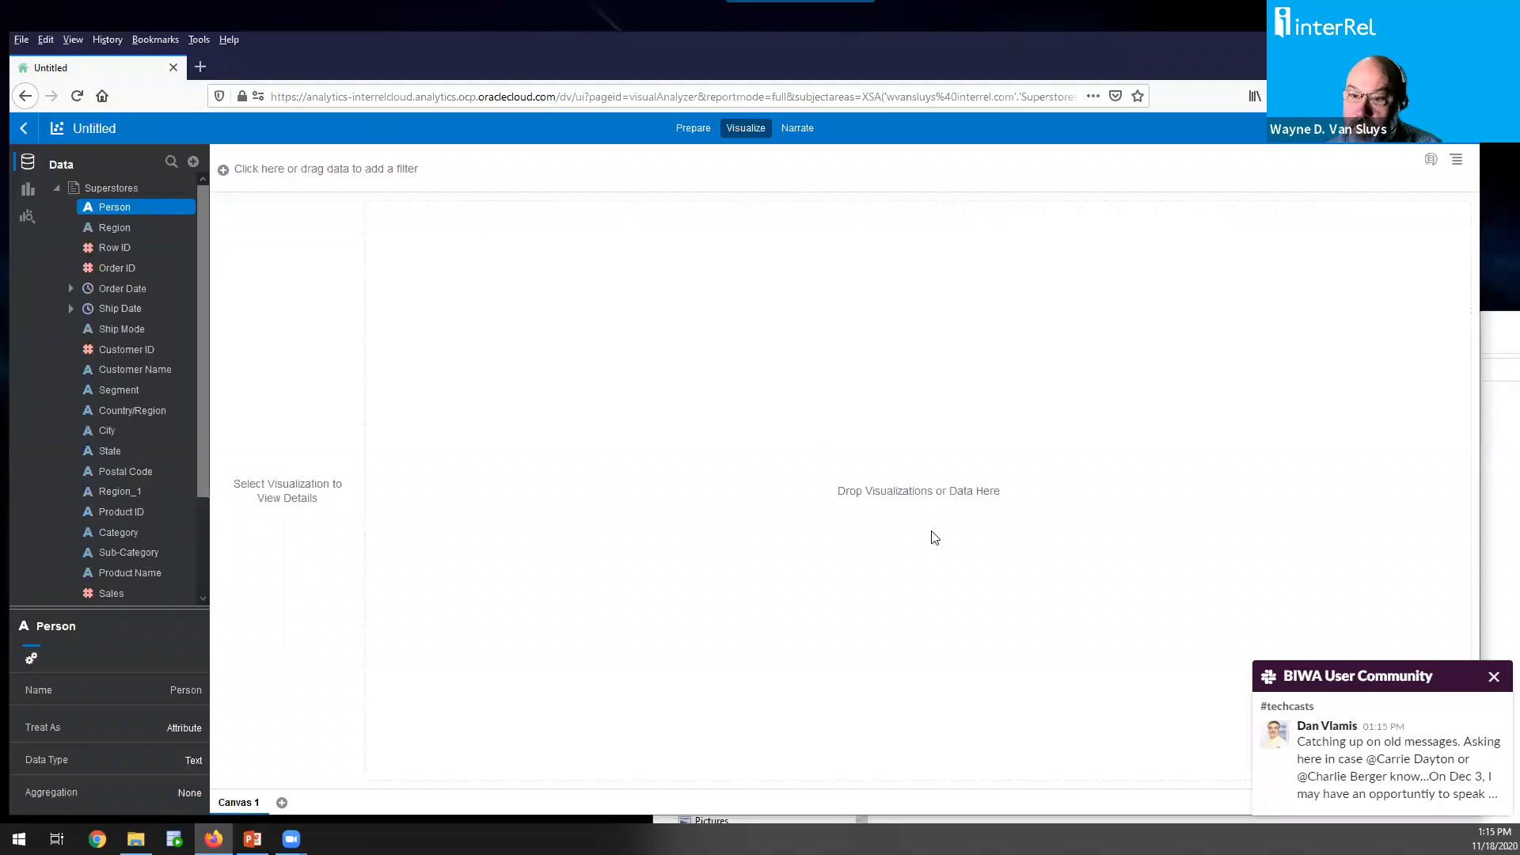
Add an Order ID tile to the empty canvas and place a Customer ID tile to its left
click(1494, 676)
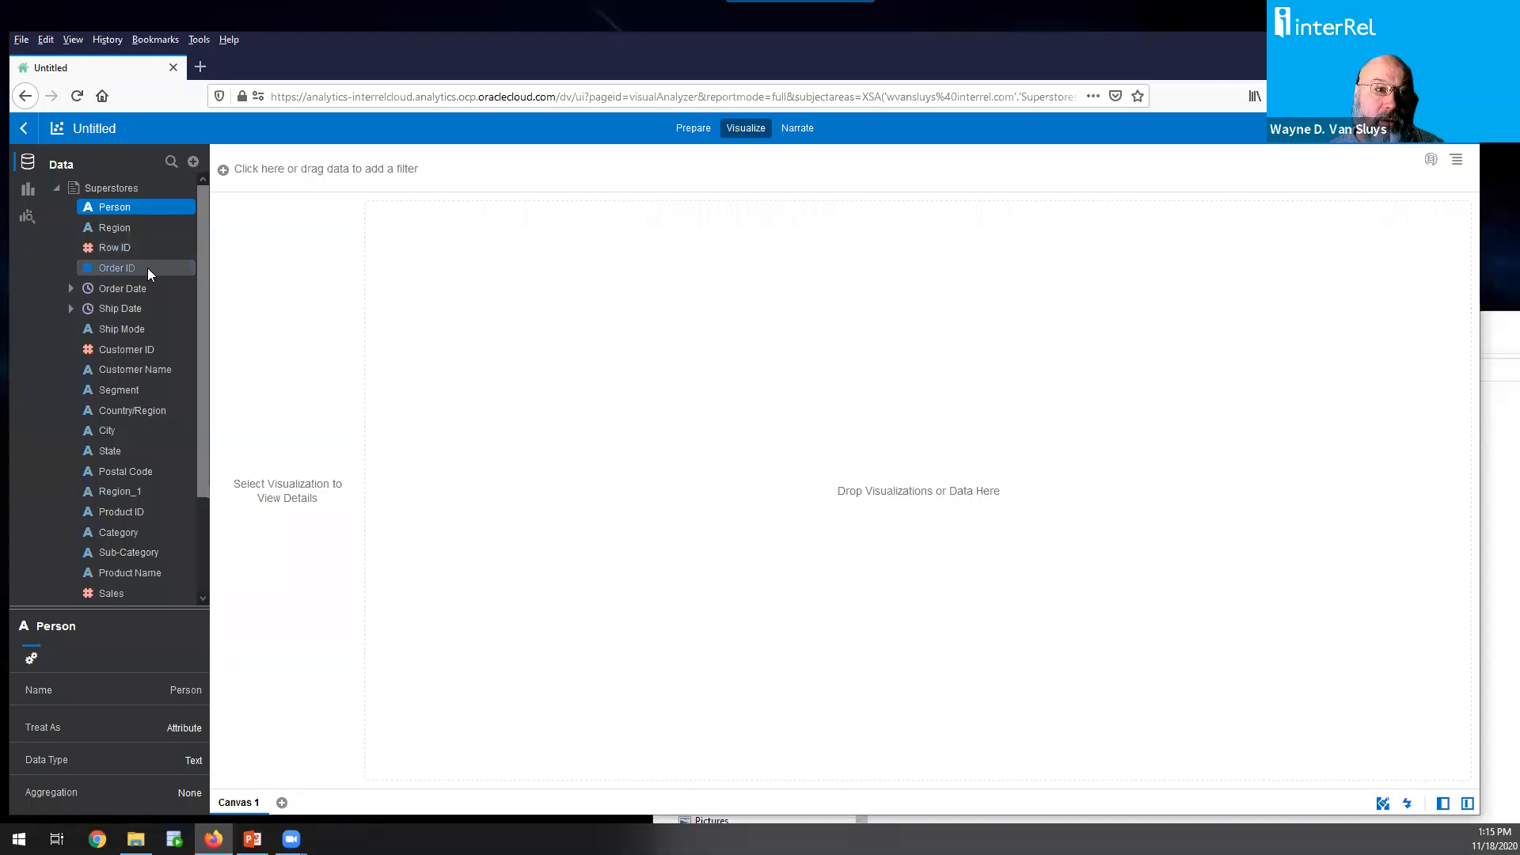
drag(149, 270, 406, 275)
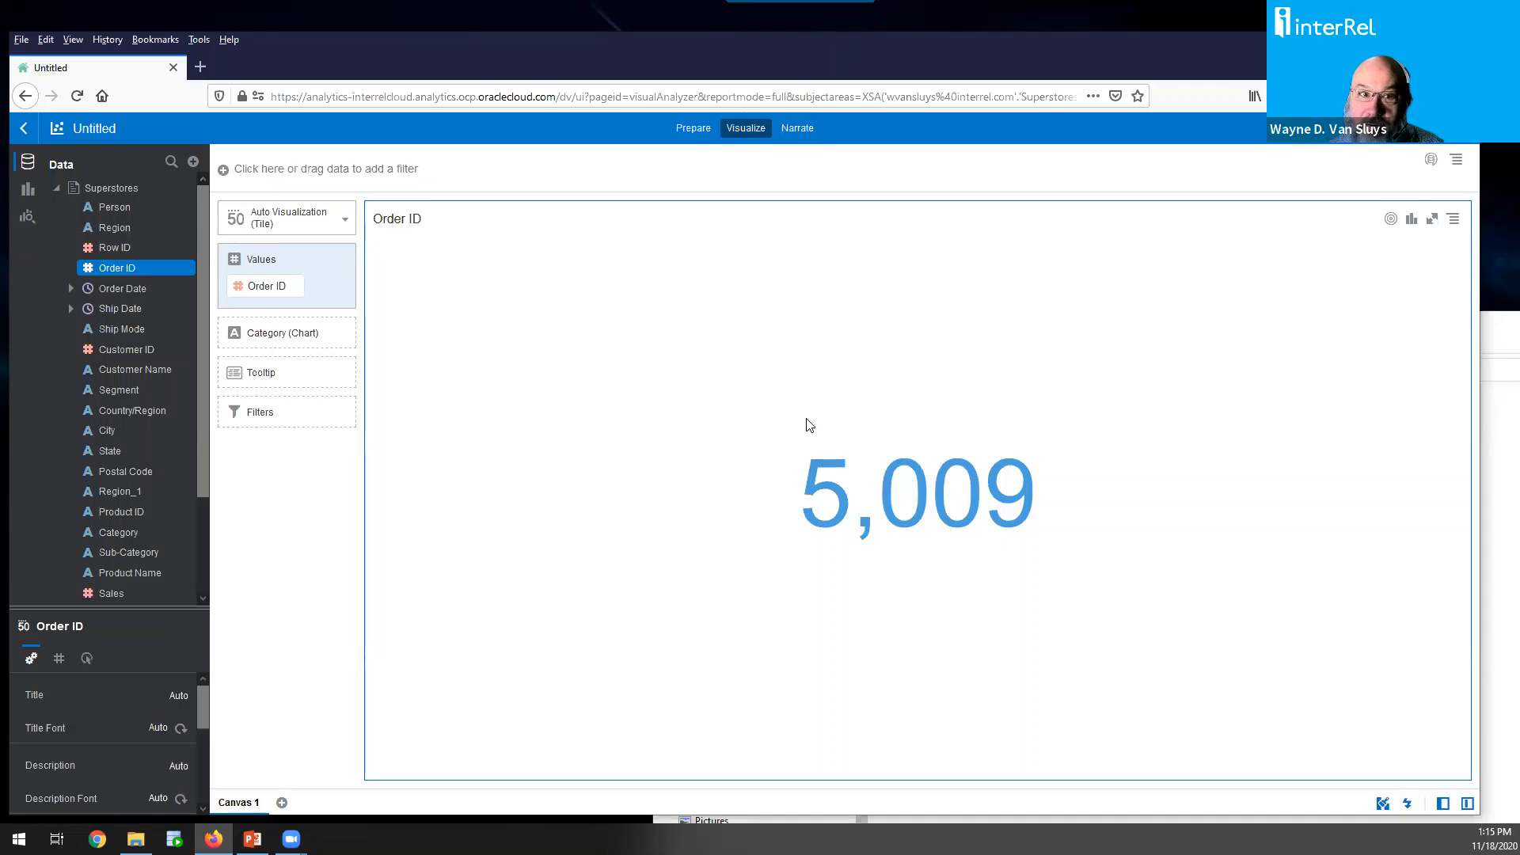
drag(143, 355, 358, 417)
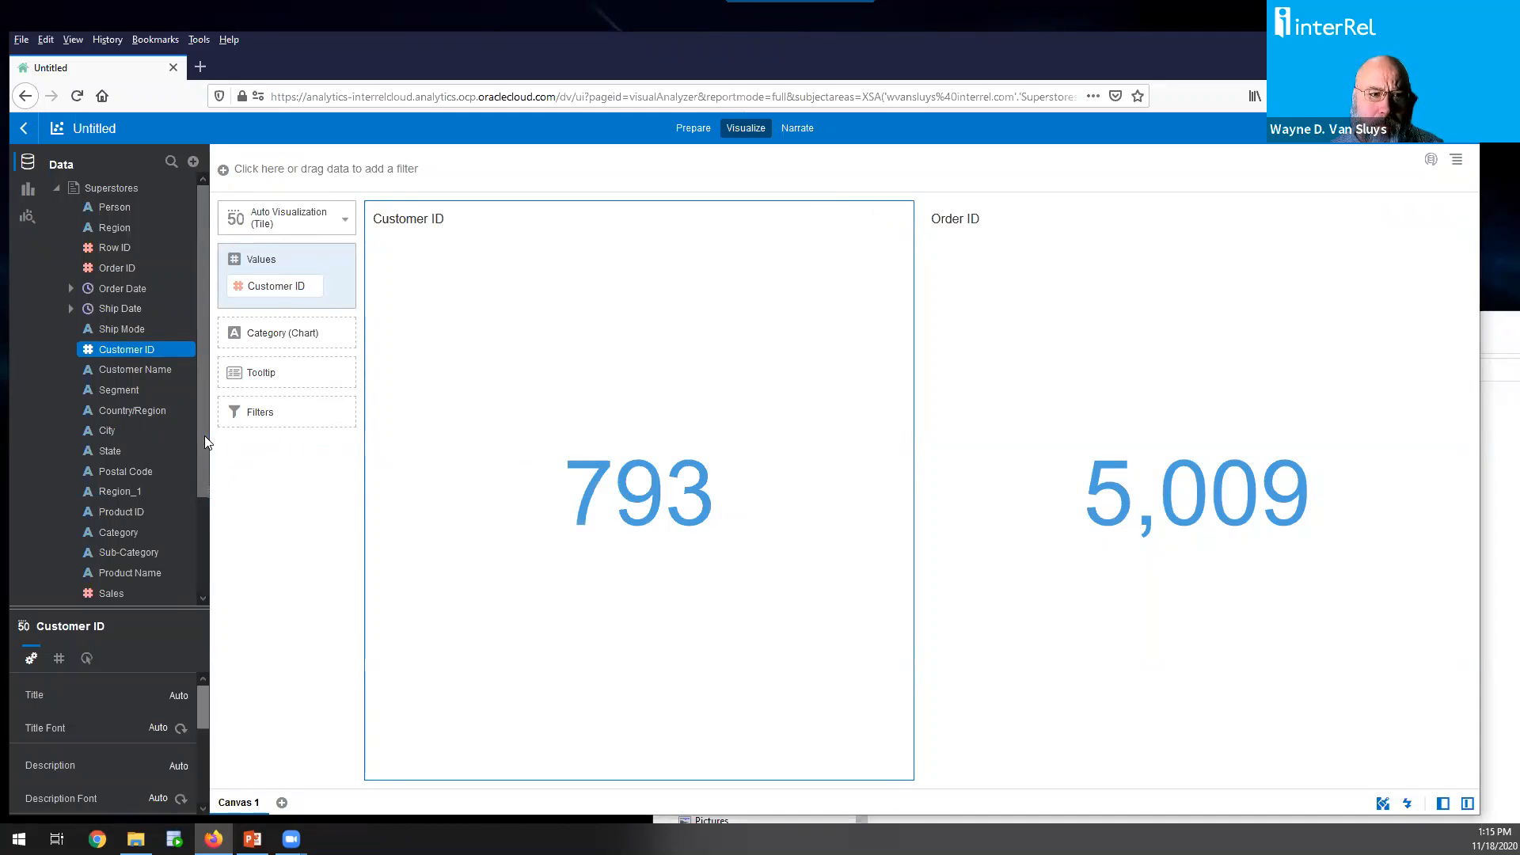
Filter the canvas by Order Date (Year), selecting 2020
scroll(204, 435, down, 3)
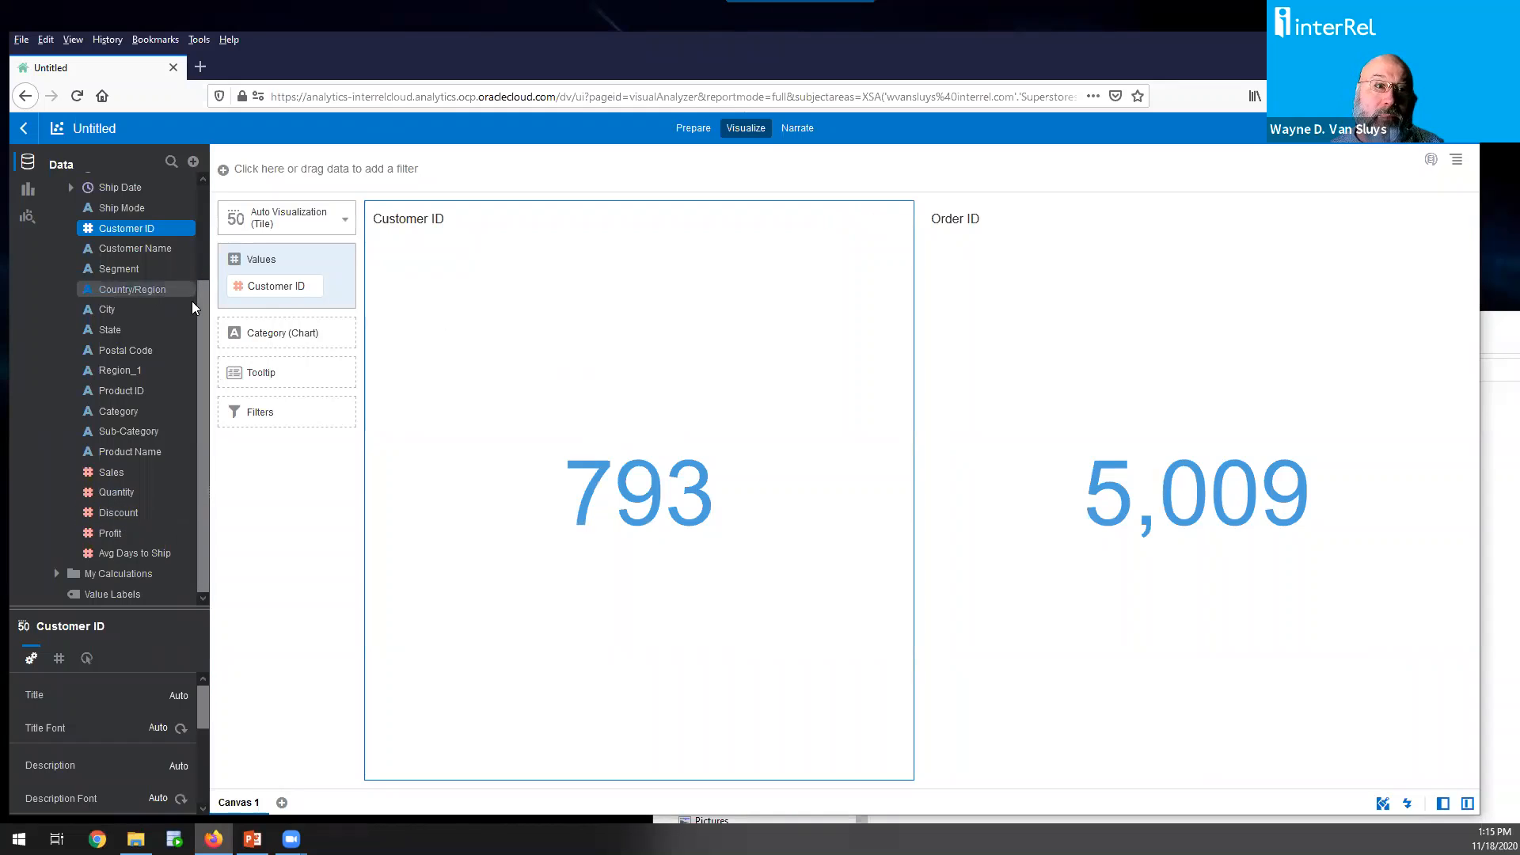
scroll(195, 301, up, 3)
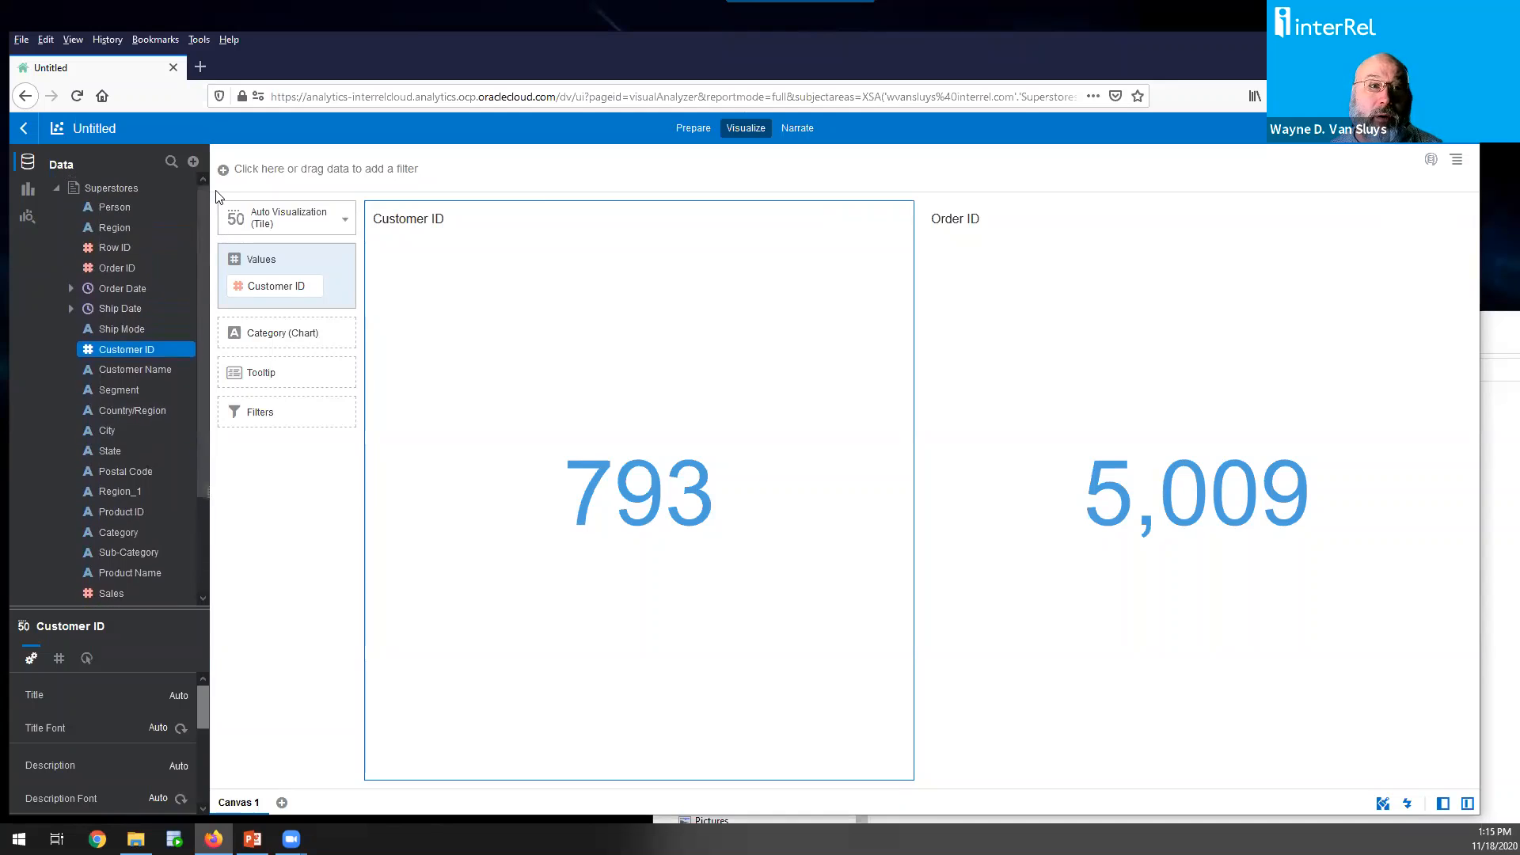
click(70, 288)
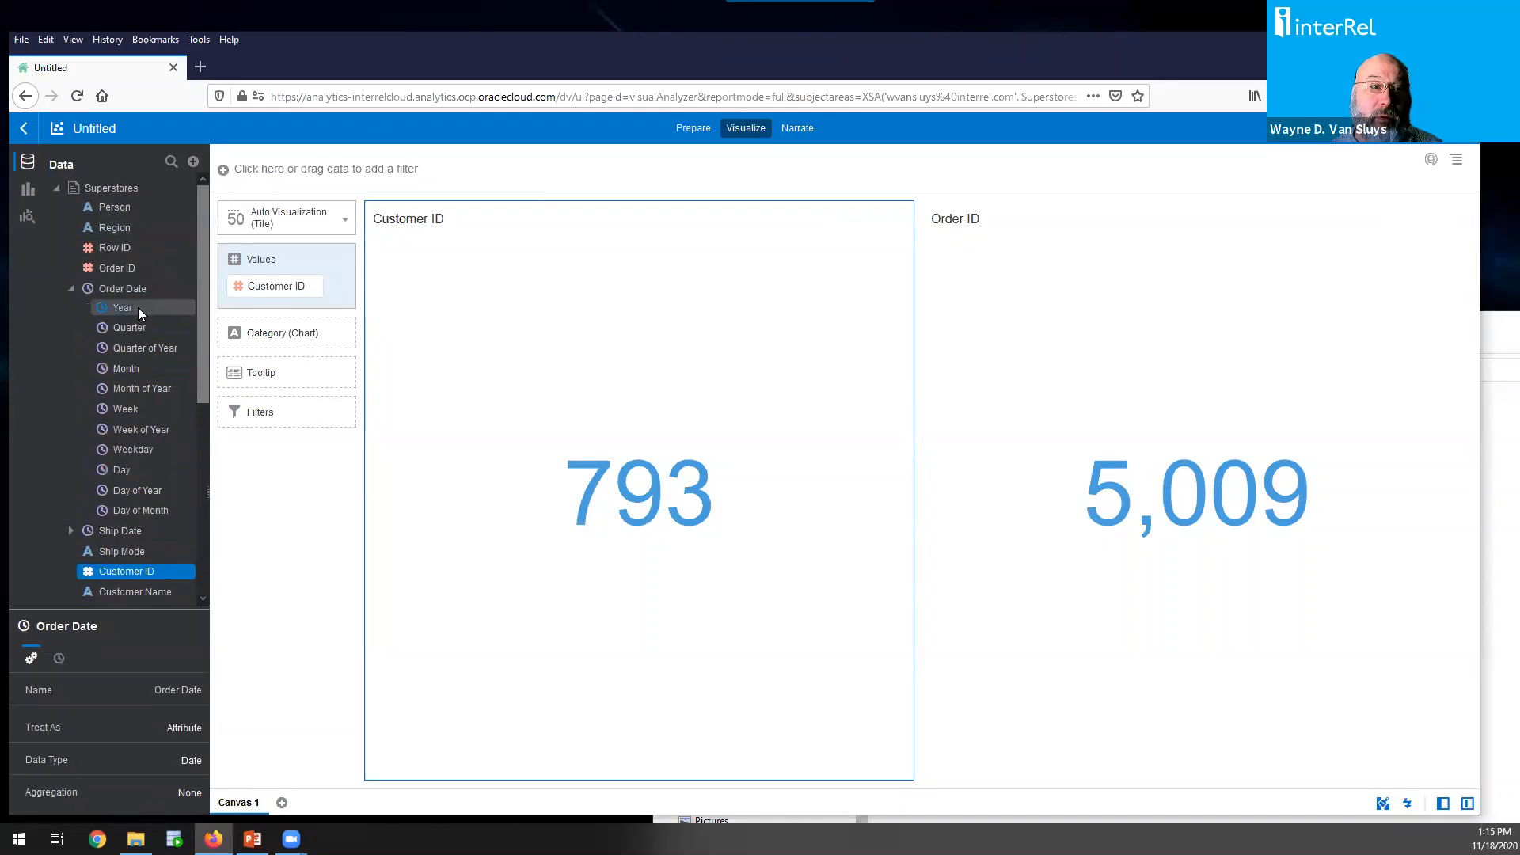
drag(159, 307, 320, 158)
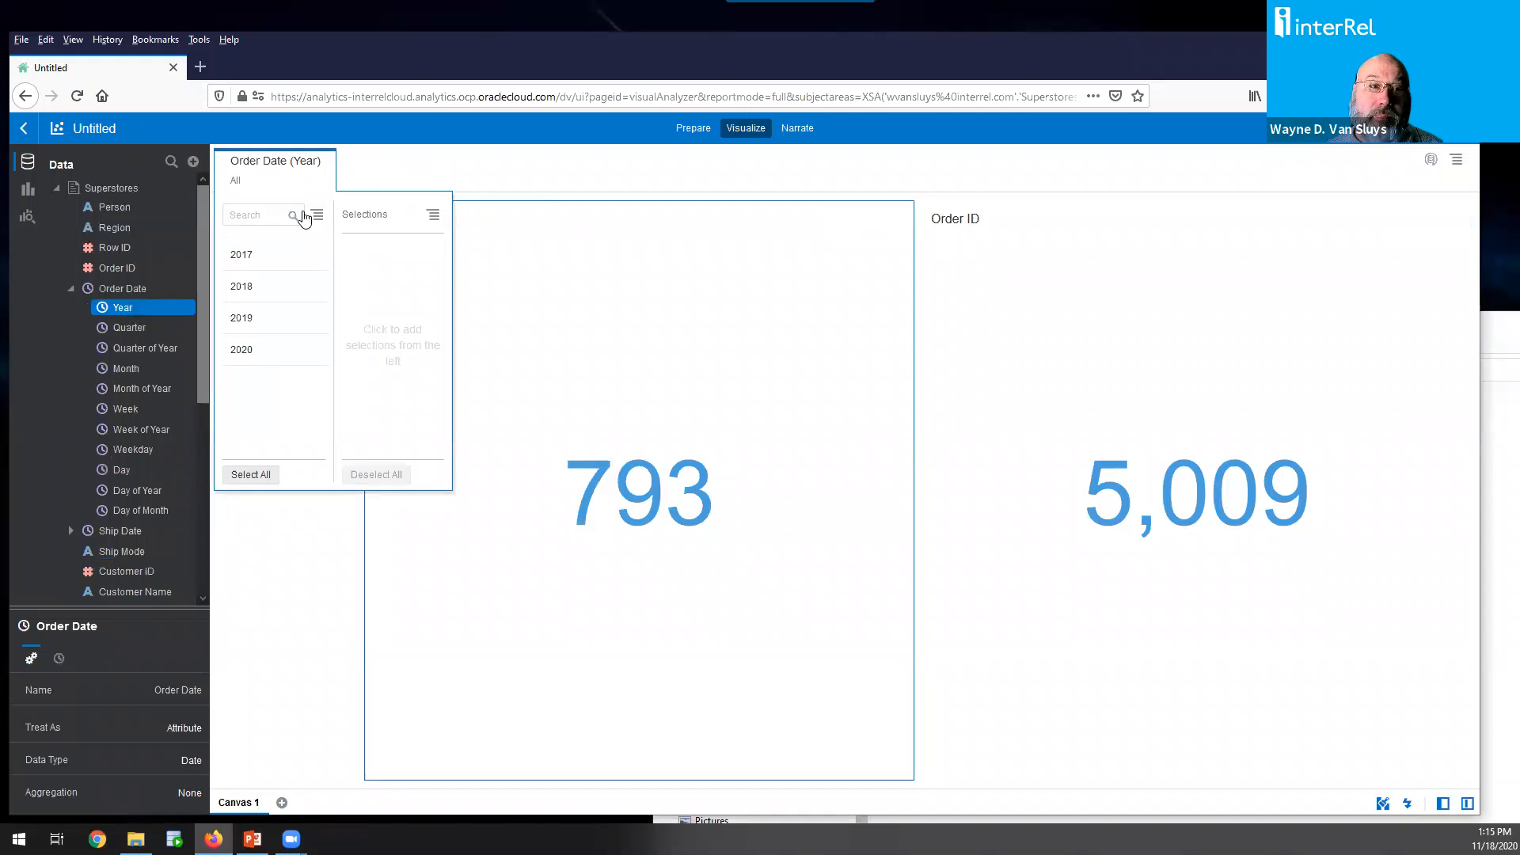
click(266, 355)
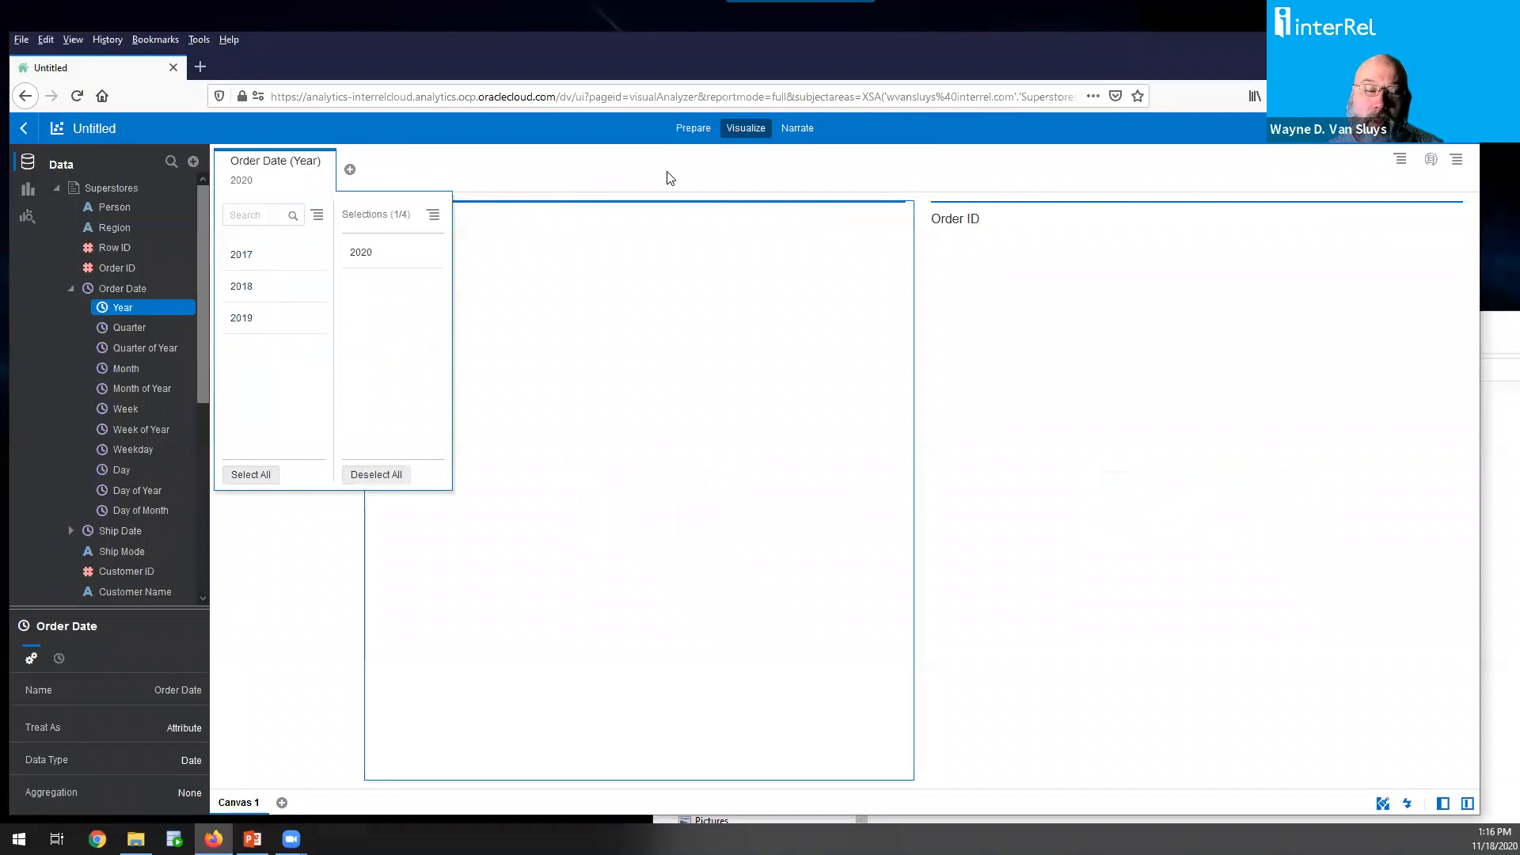
click(831, 311)
click(829, 452)
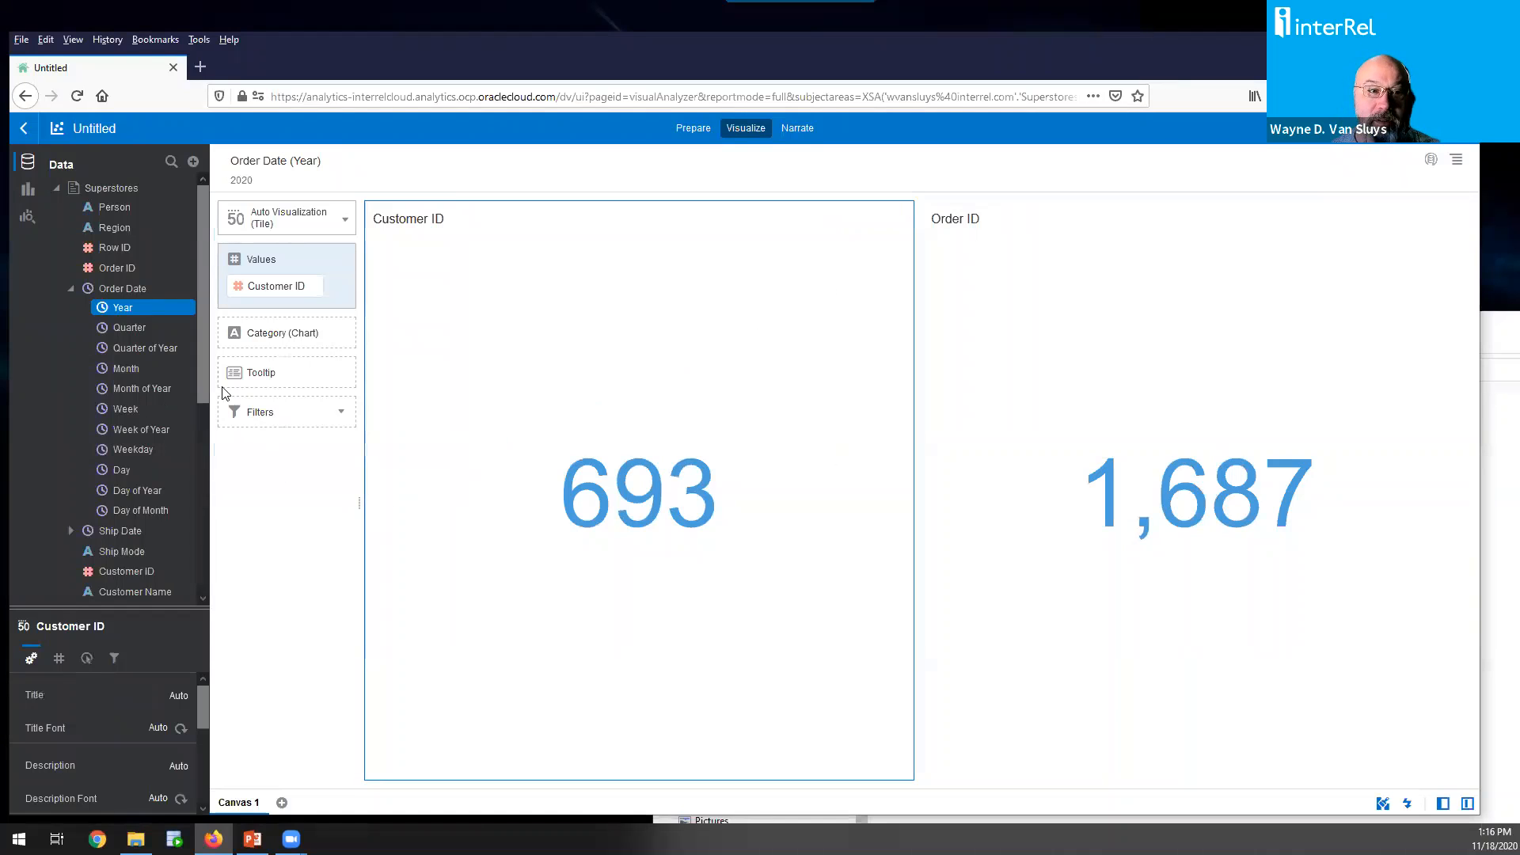
Add Order Date (Month) as the chart category of both the Customer ID and Order ID tiles
scroll(201, 380, down, 2)
scroll(204, 430, down, 5)
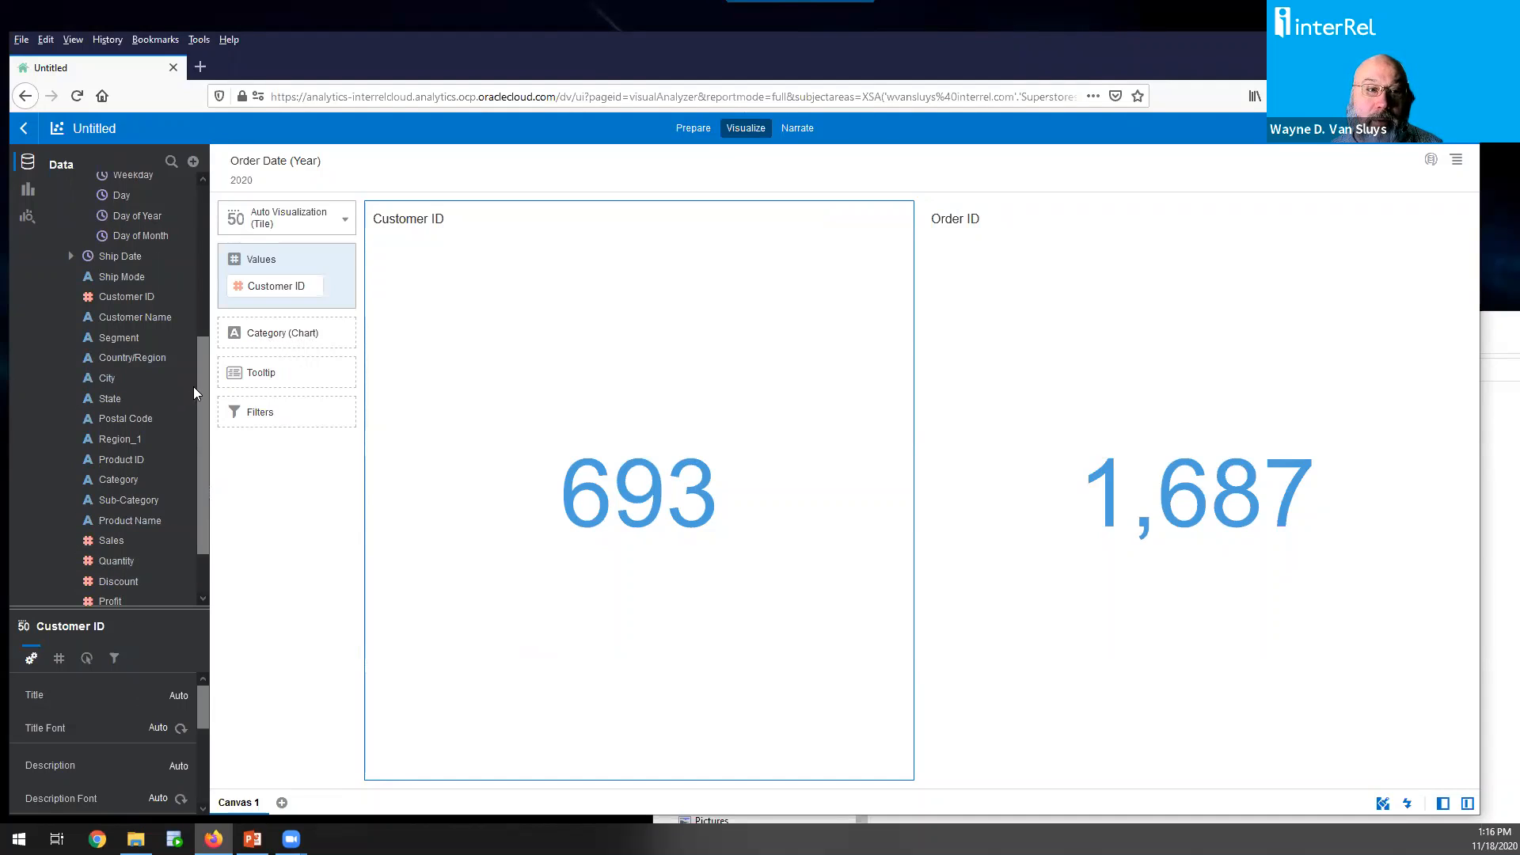
drag(203, 372, 213, 278)
scroll(190, 309, up, 1)
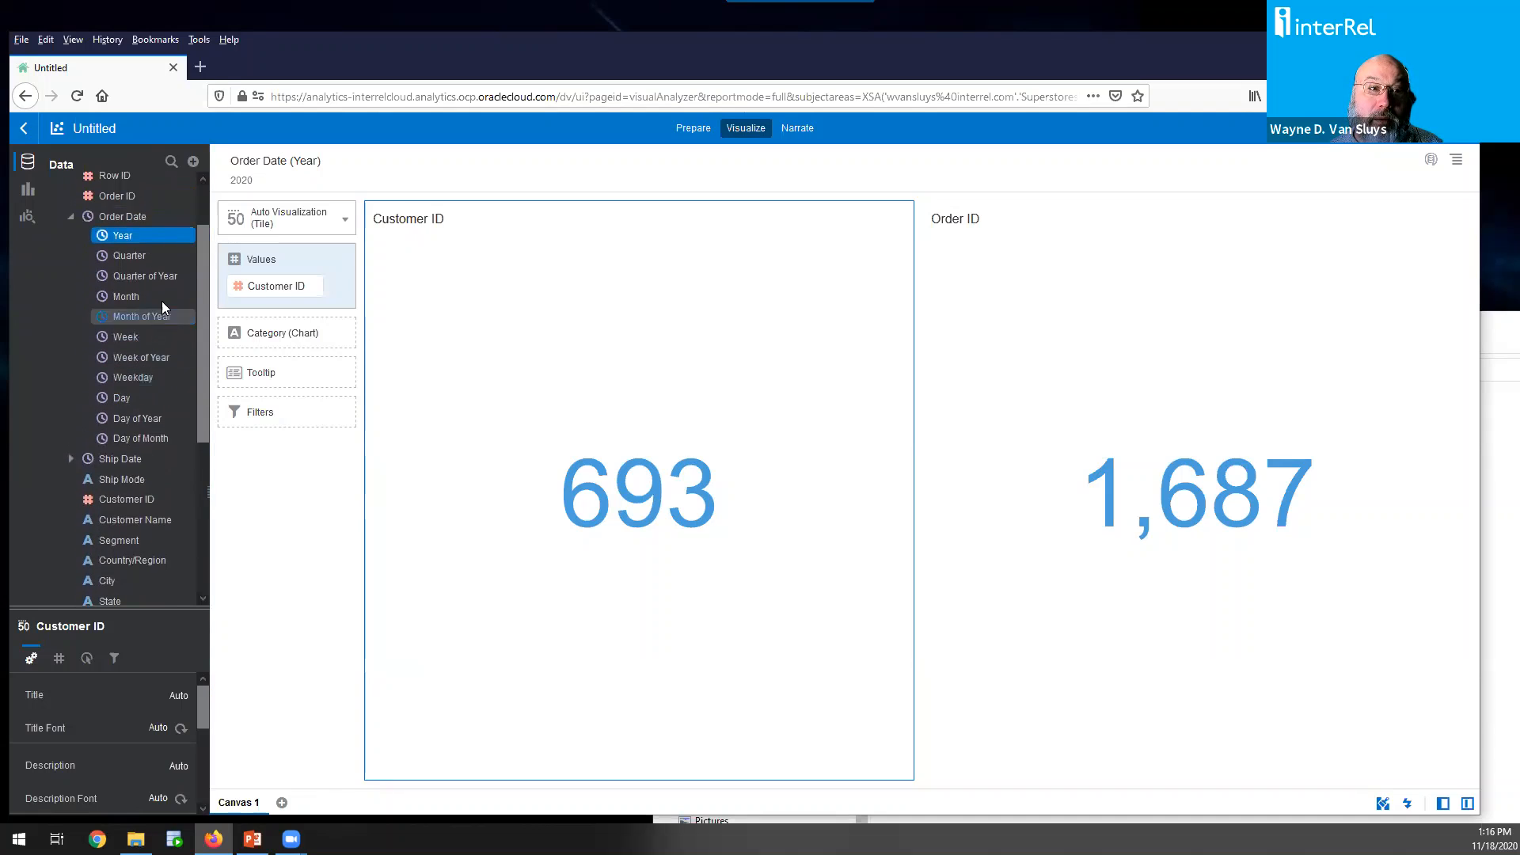
drag(132, 302, 259, 339)
drag(271, 339, 274, 340)
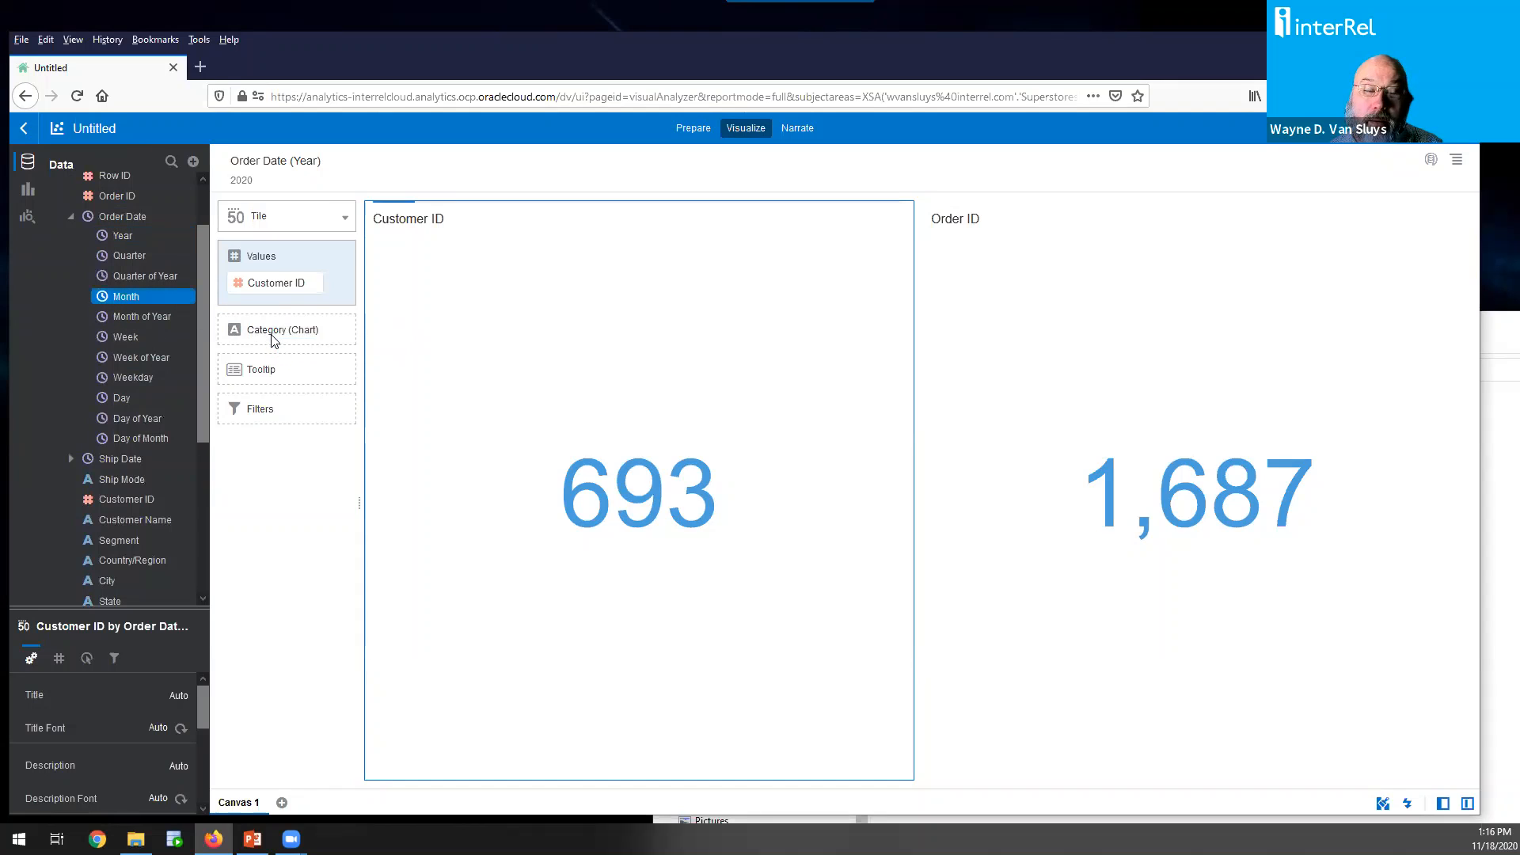
click(1019, 355)
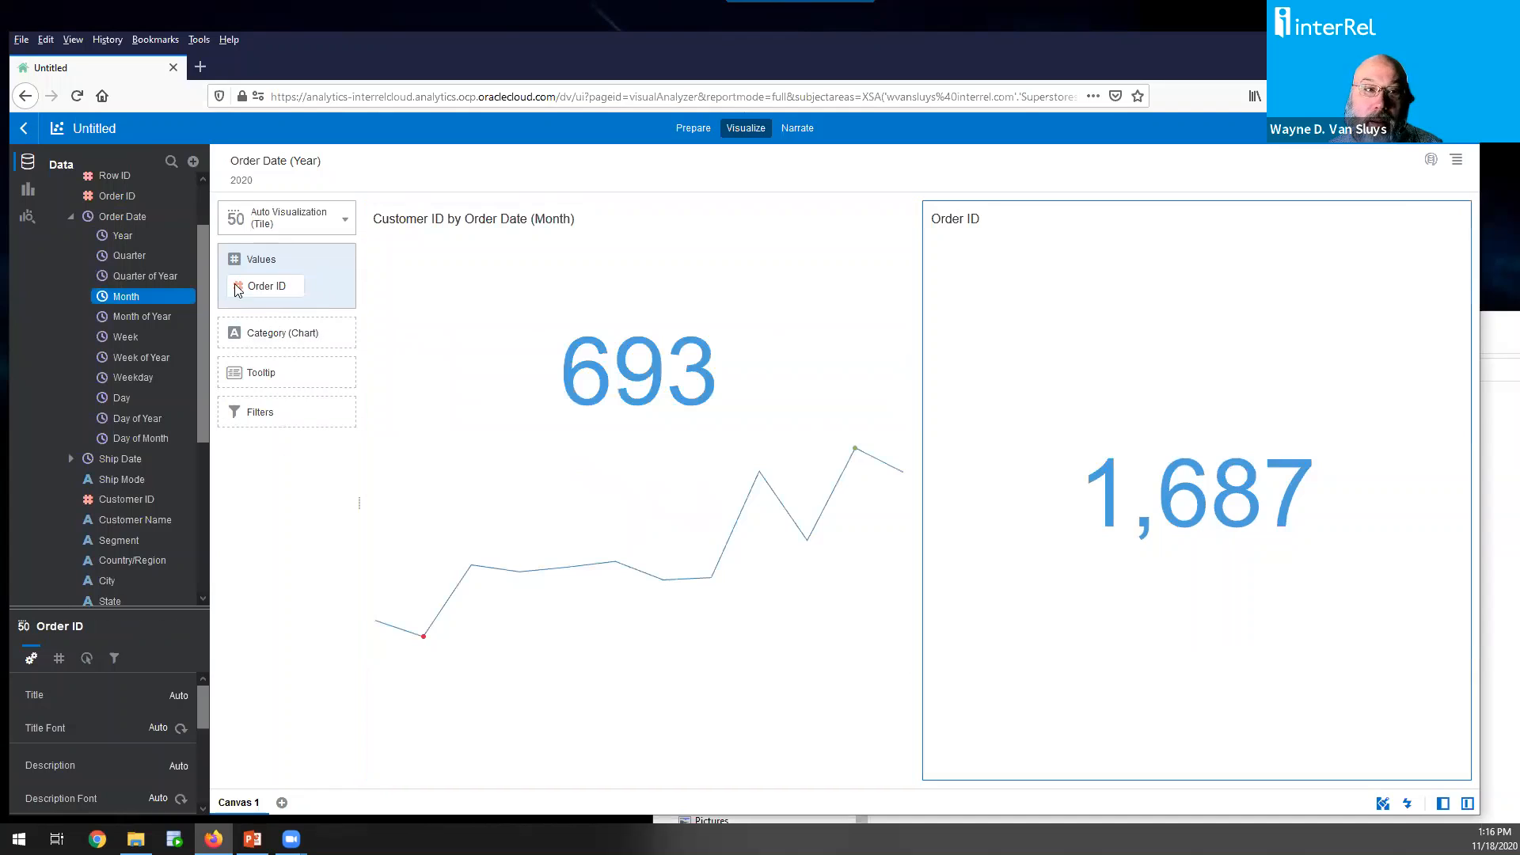
drag(195, 305, 287, 332)
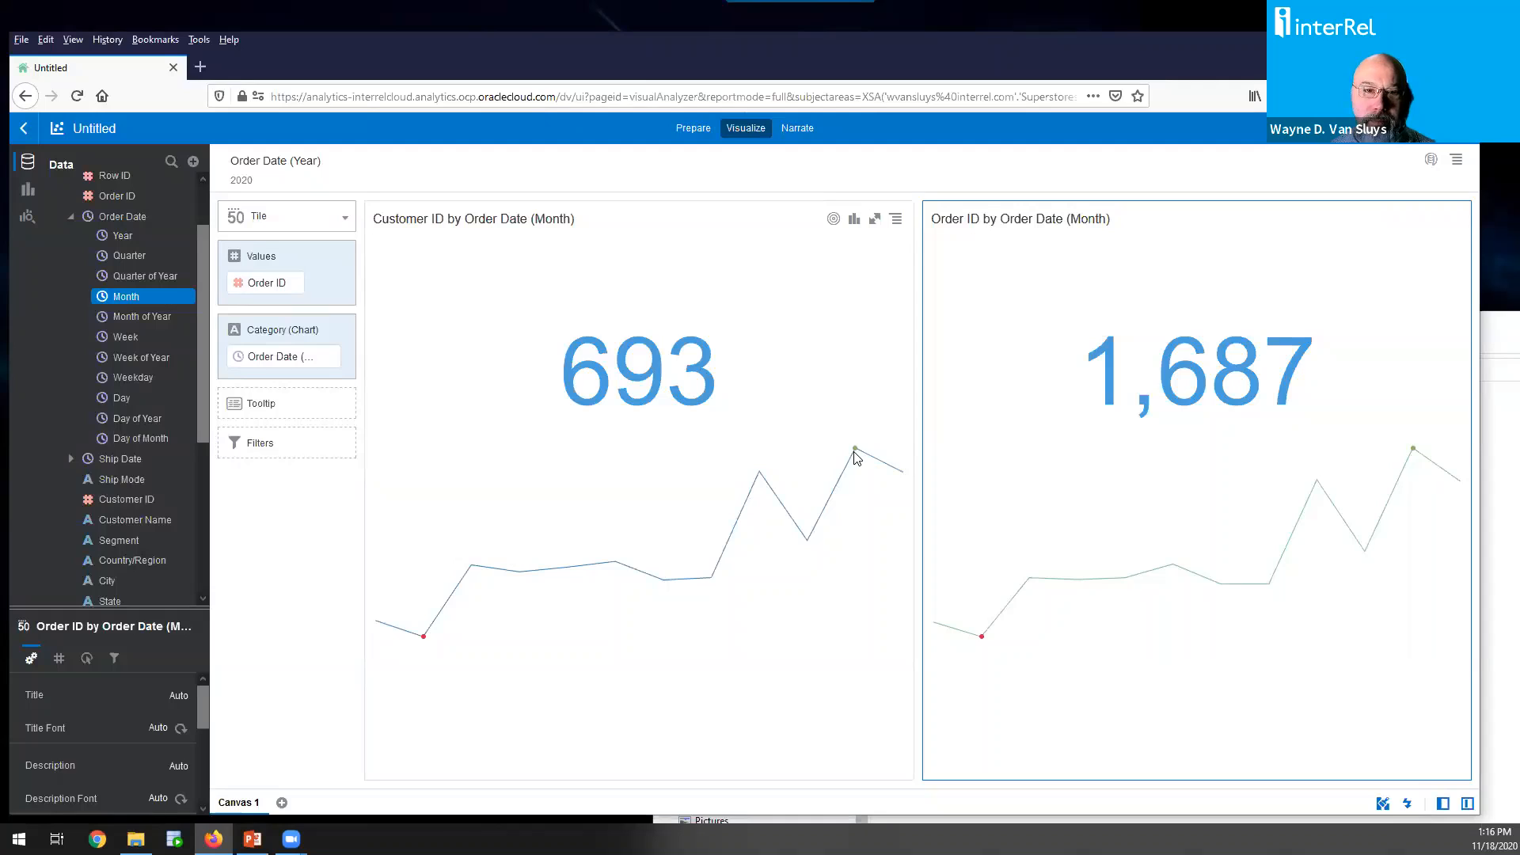
Pin the Order Date (Year) filter to all canvases
mouse_move(855, 458)
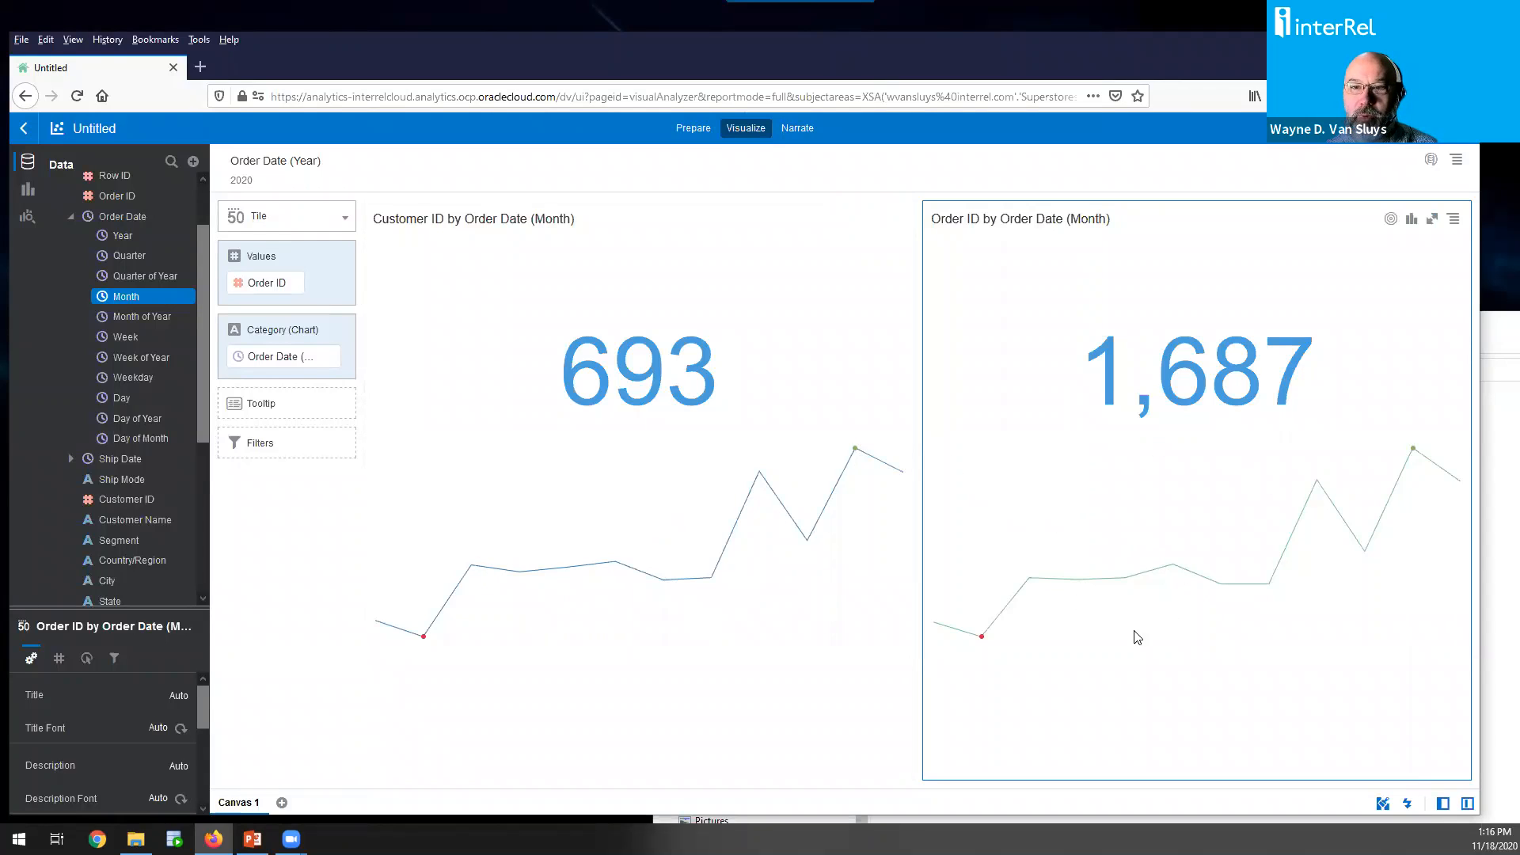
click(328, 161)
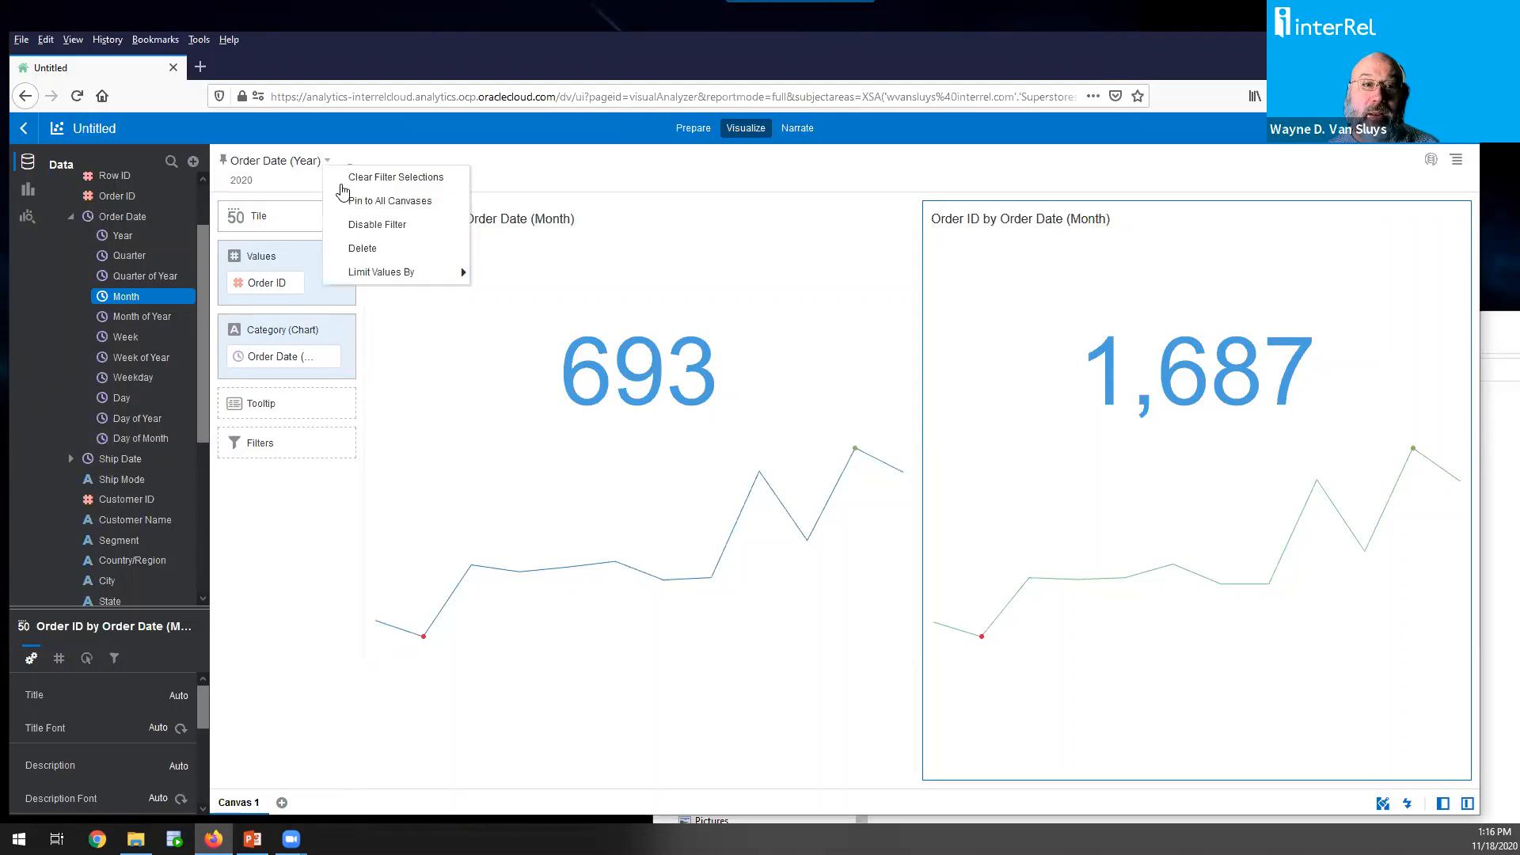
click(428, 202)
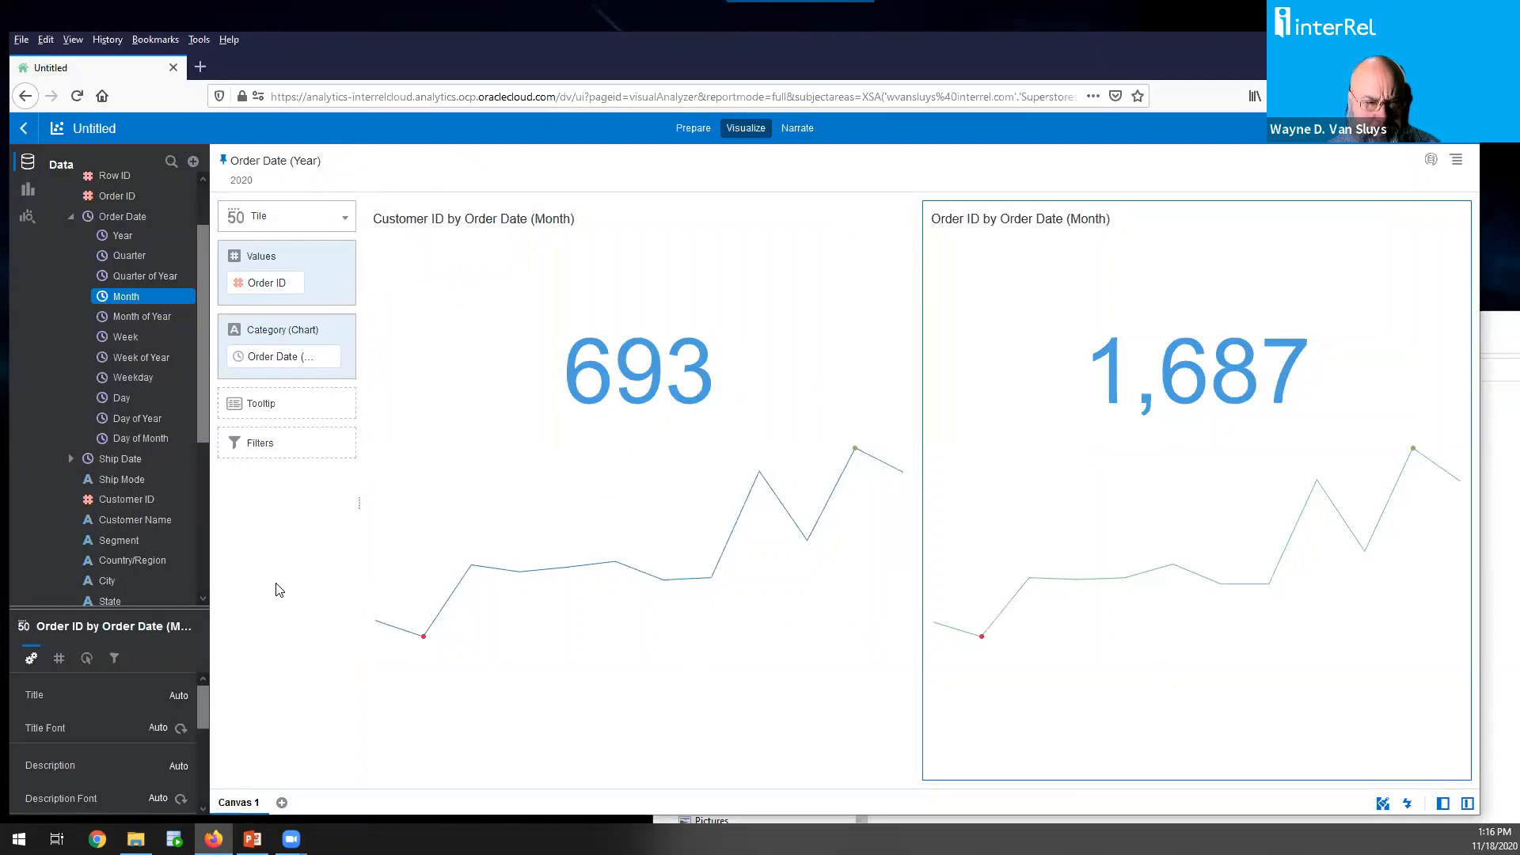
Add a full-width Sales tile below the two existing tiles, with Order Date (Month of Year) as its chart category
click(72, 217)
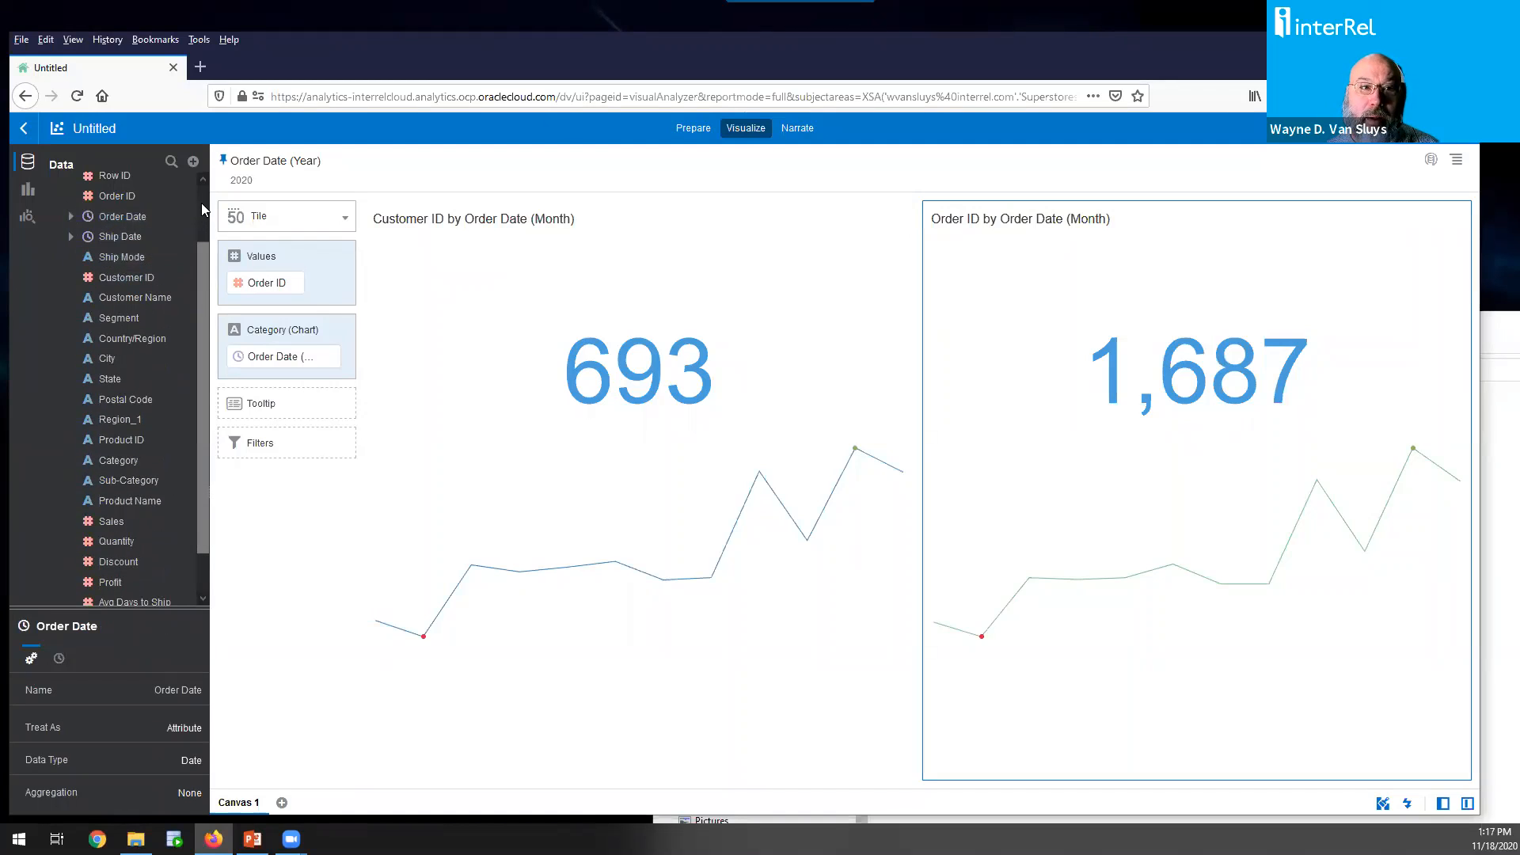
scroll(201, 203, up, 2)
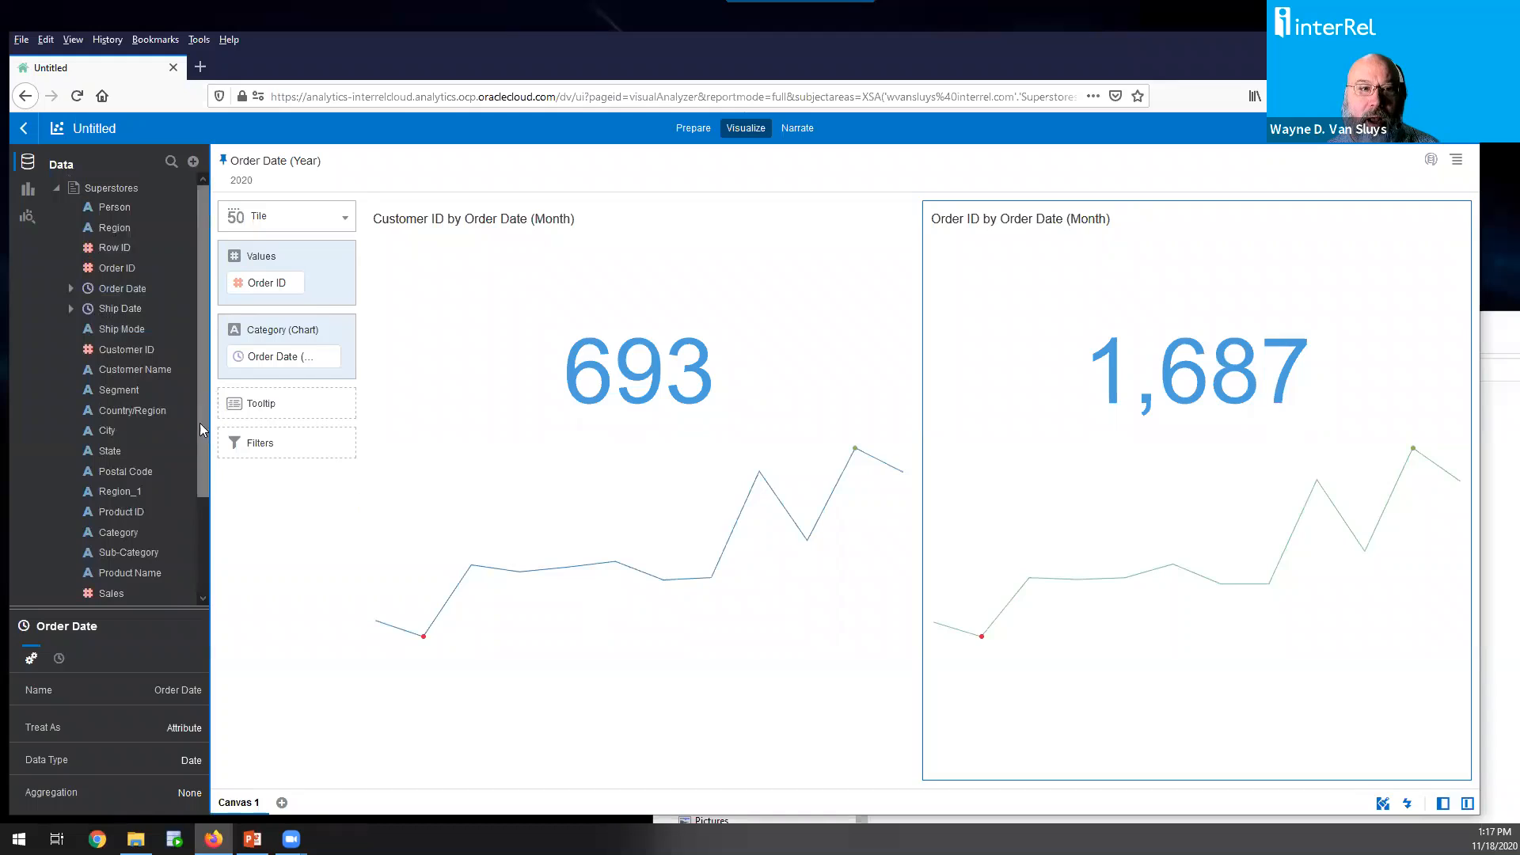
scroll(199, 437, down, 3)
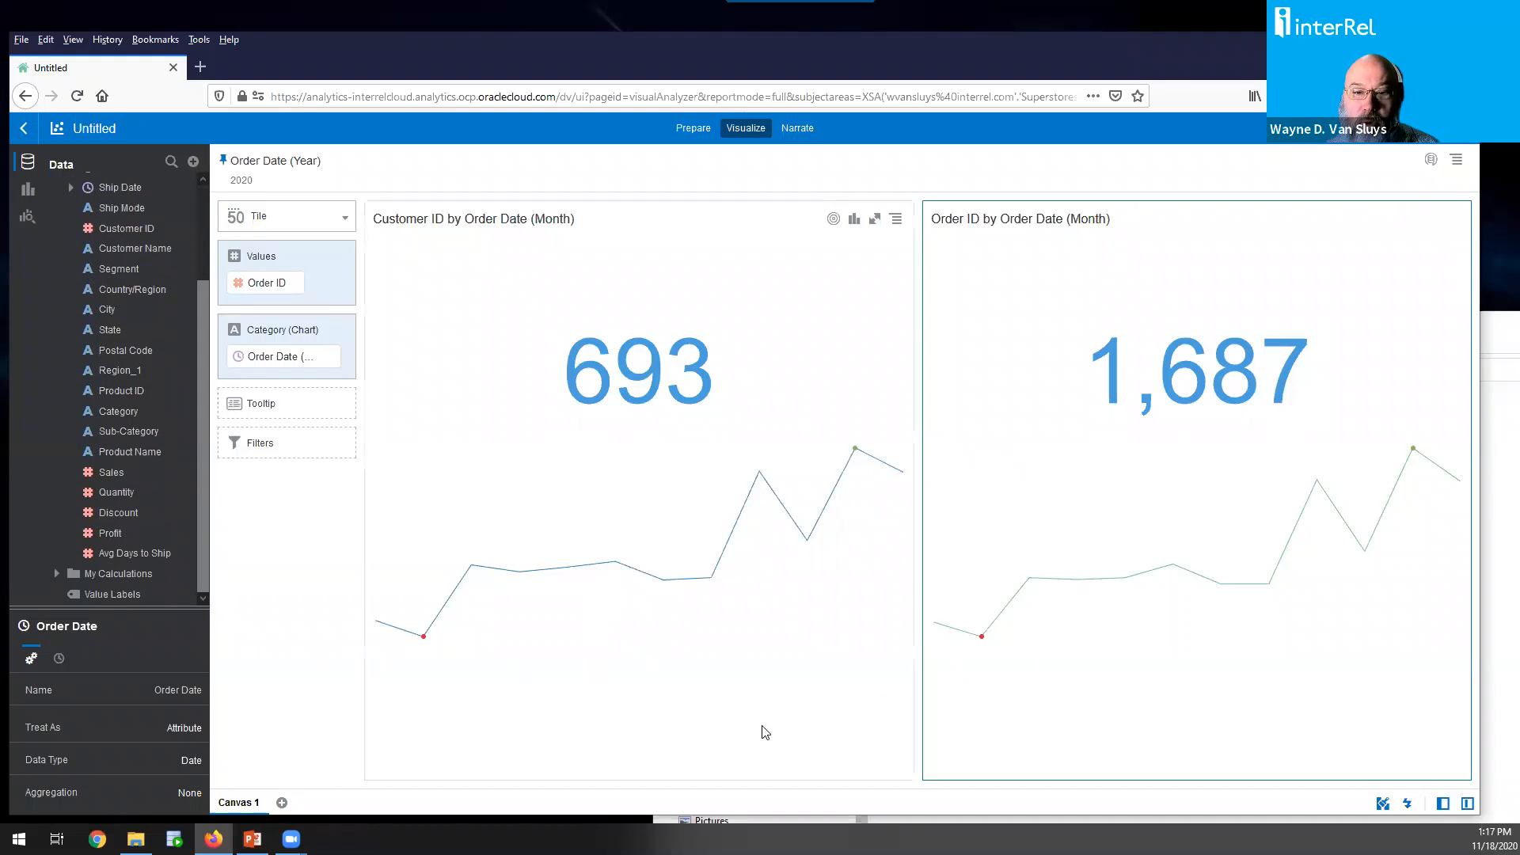
drag(115, 478, 489, 787)
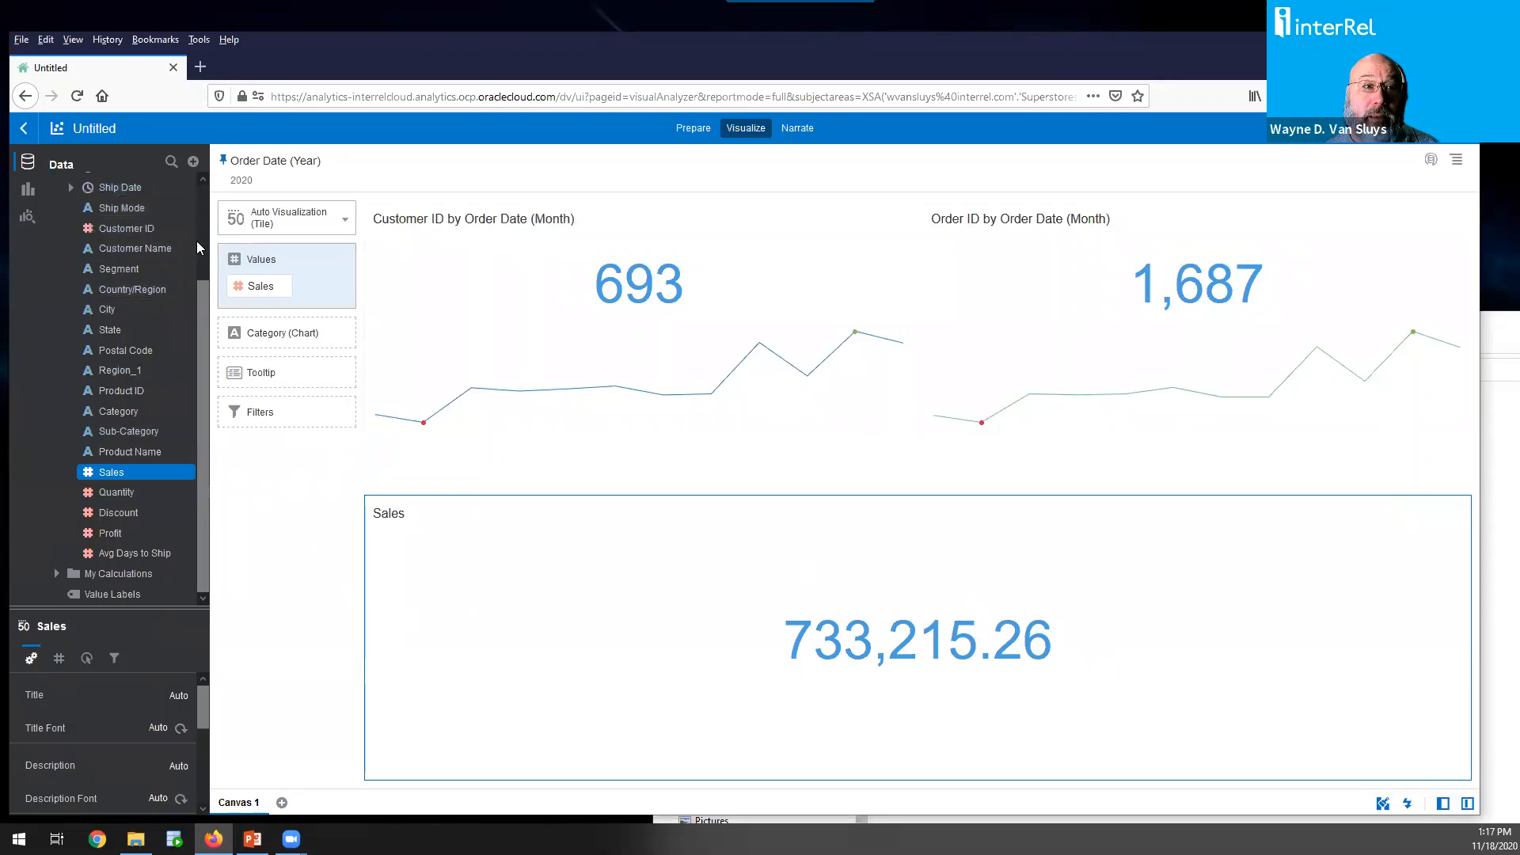
scroll(142, 239, up, 3)
click(73, 289)
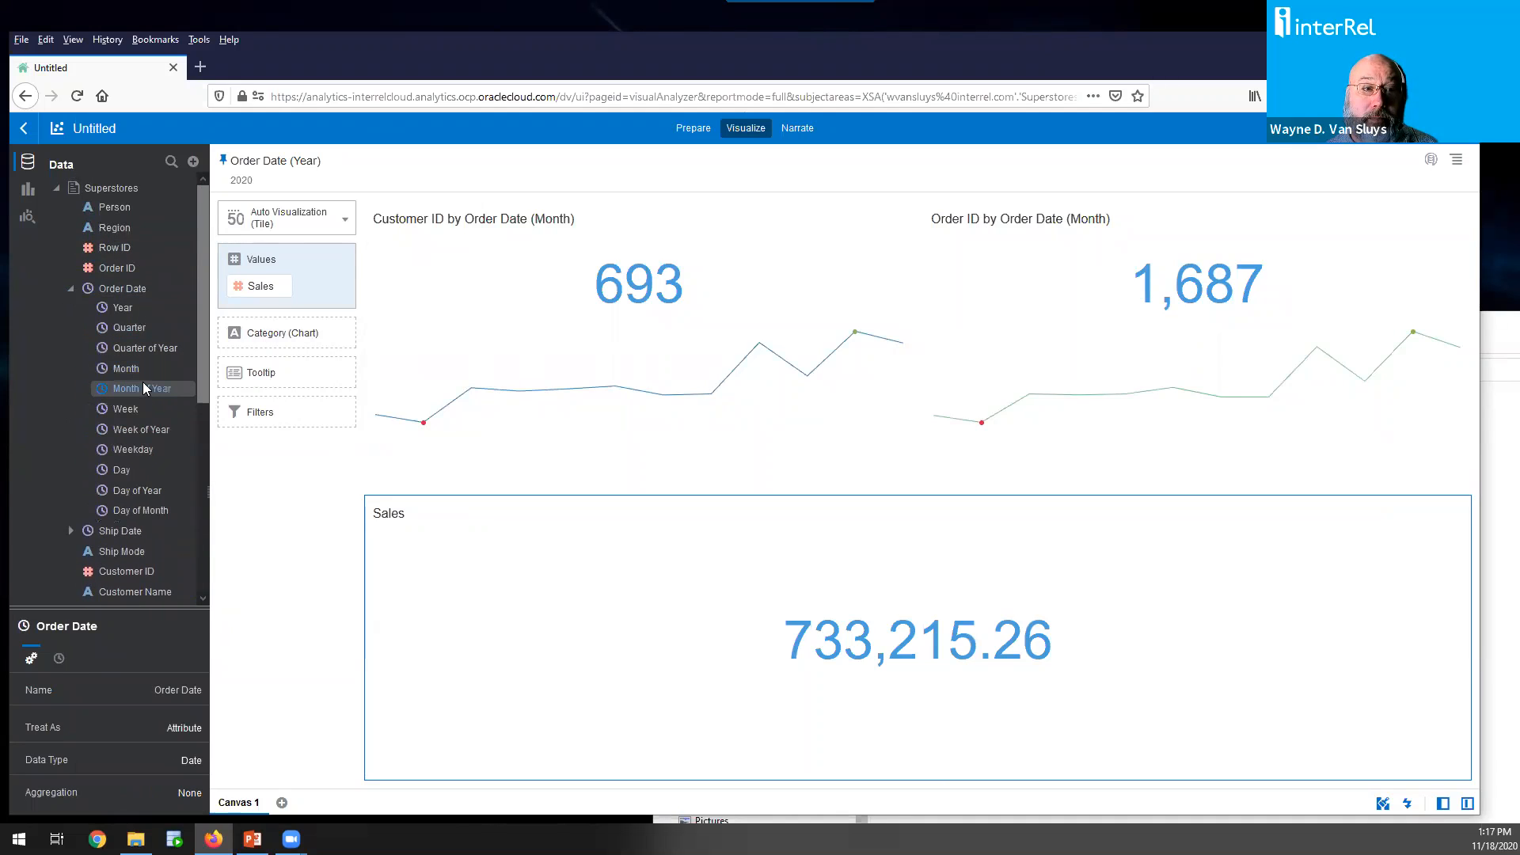
drag(144, 387, 264, 348)
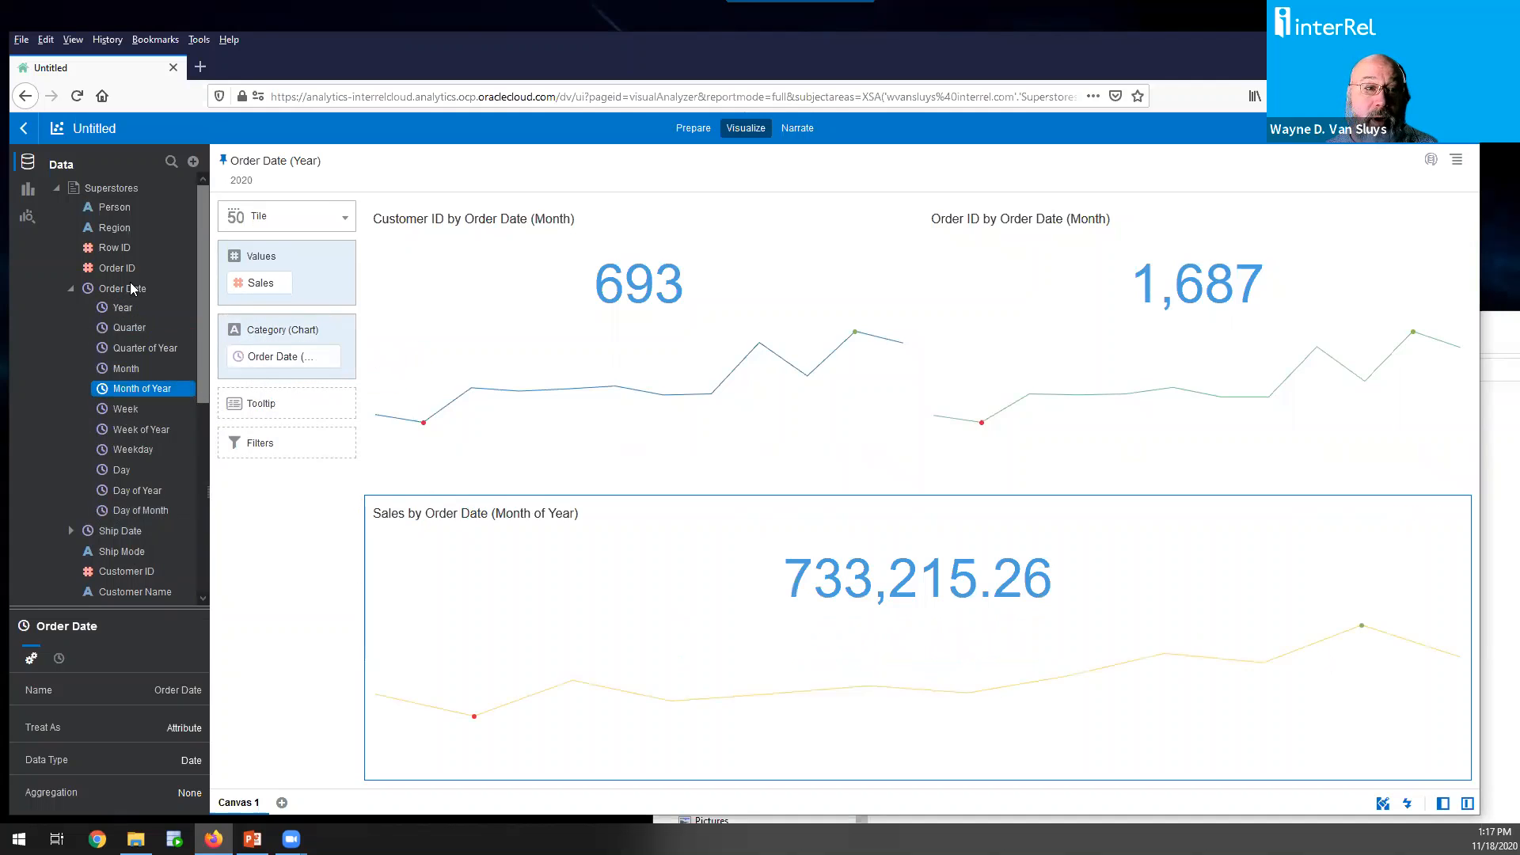
Add a Profit tile to the canvas and move it to the left of the Sales tile
click(73, 288)
scroll(169, 456, down, 3)
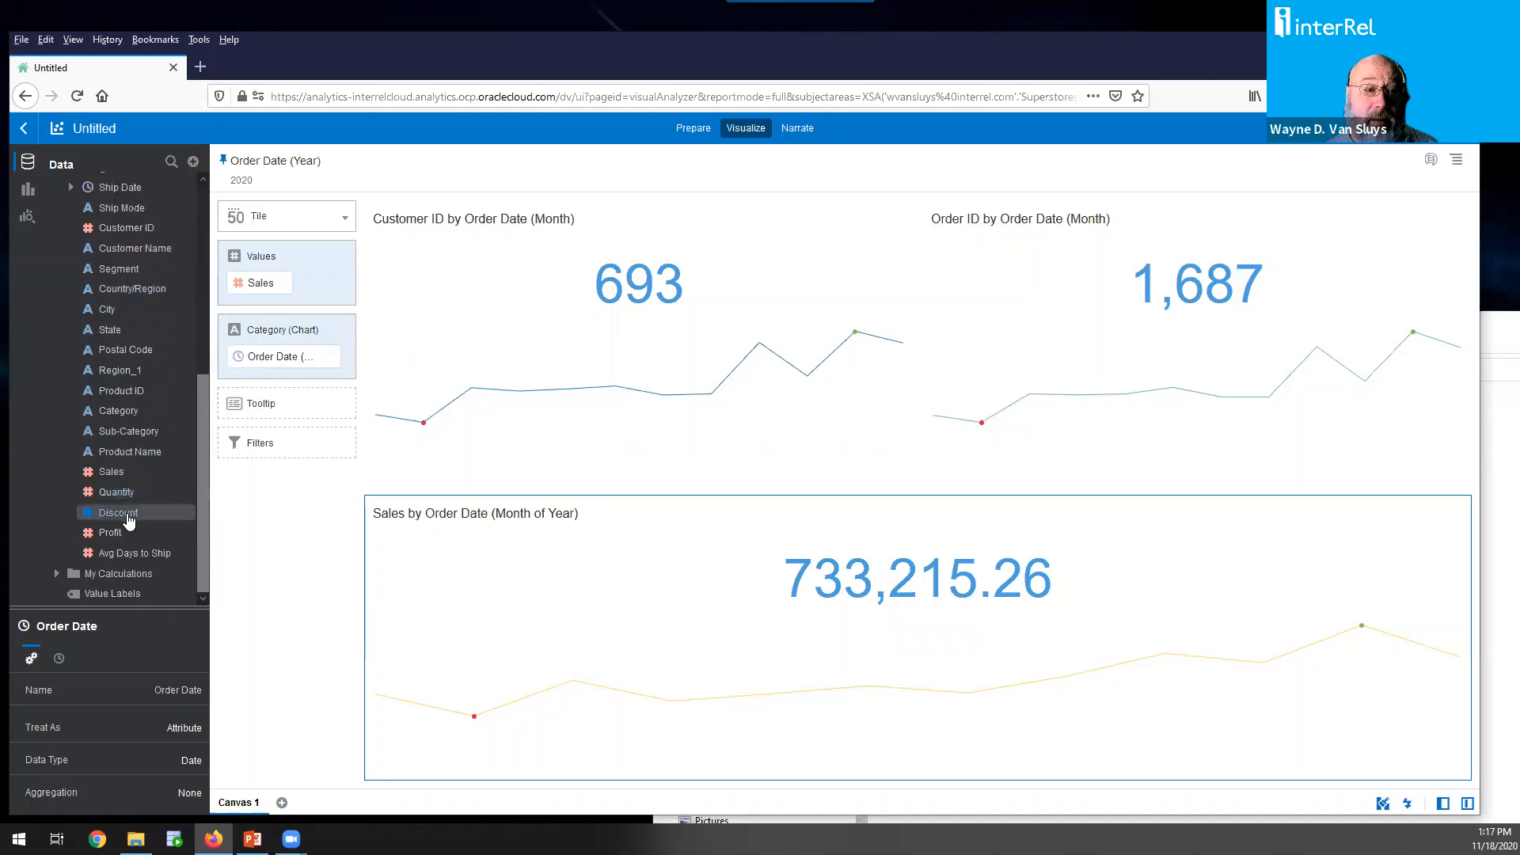
drag(117, 534, 1475, 698)
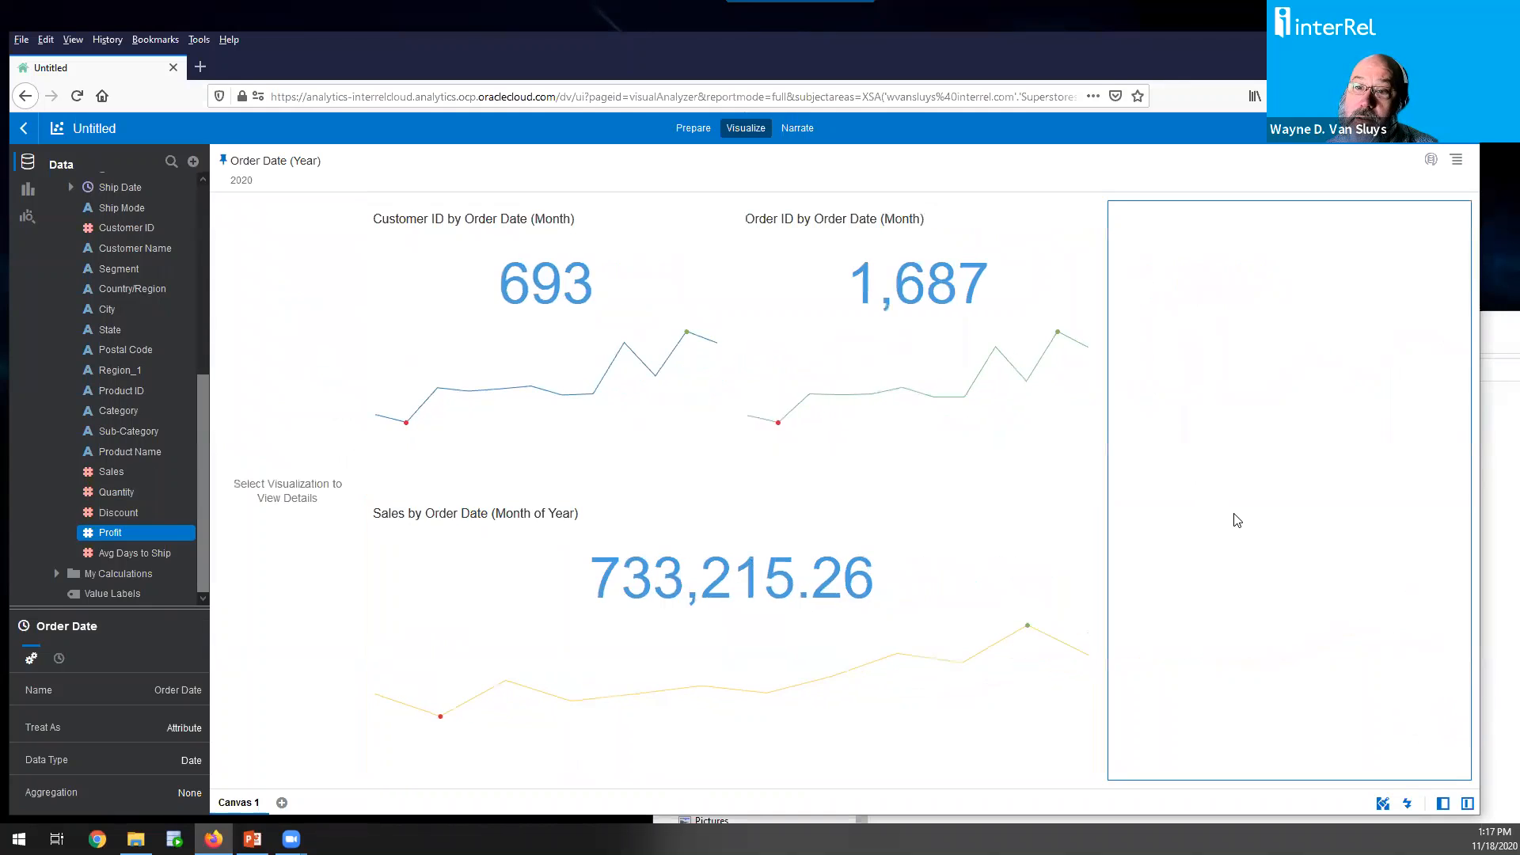
drag(1200, 228, 560, 611)
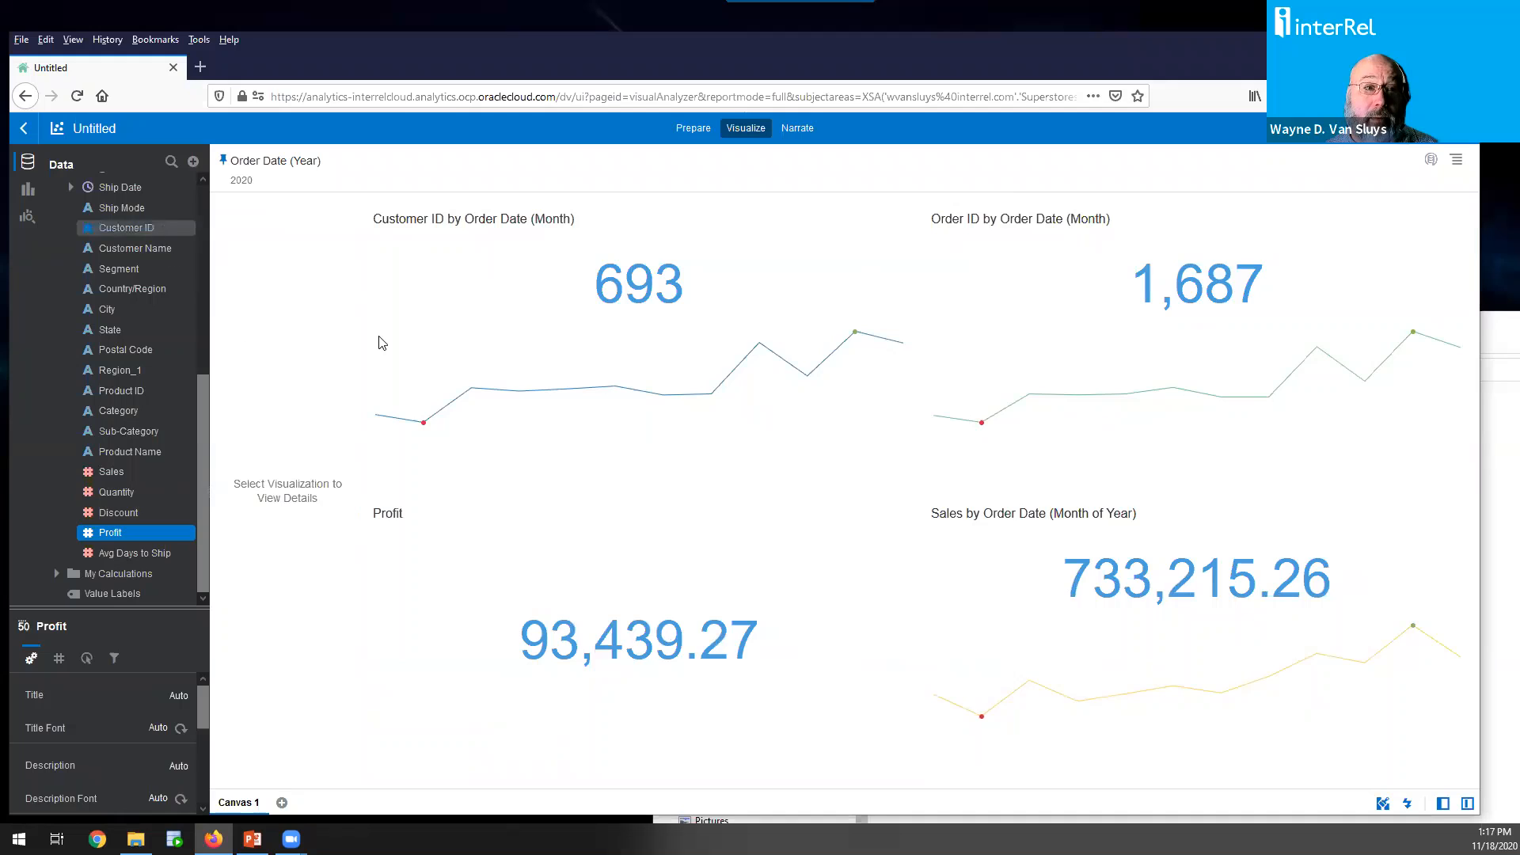
Add Order Date (Month of Year) as the chart category of the Profit tile
click(542, 559)
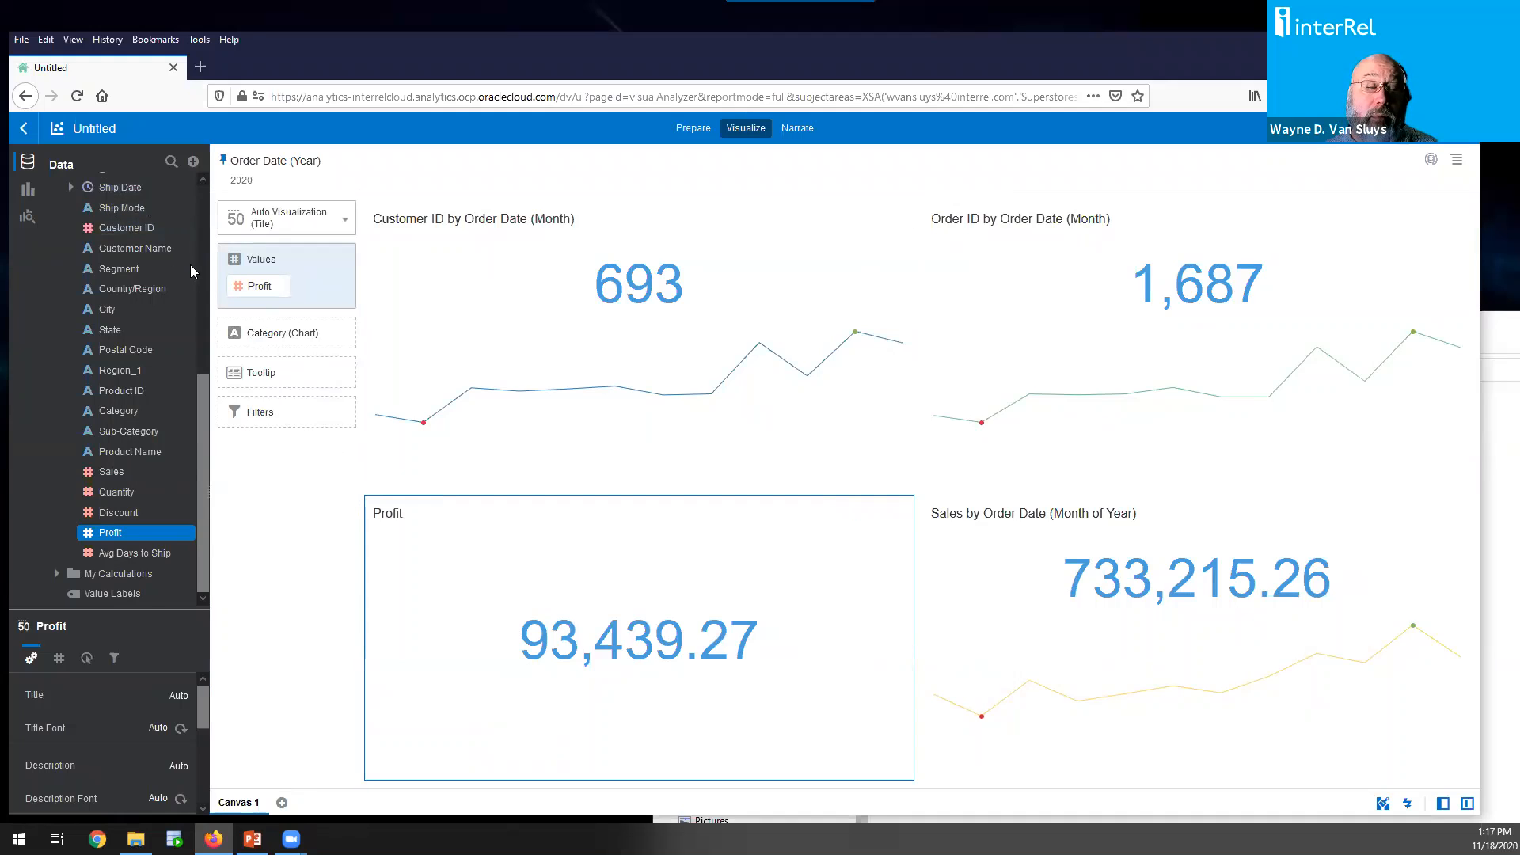
scroll(106, 200, up, 3)
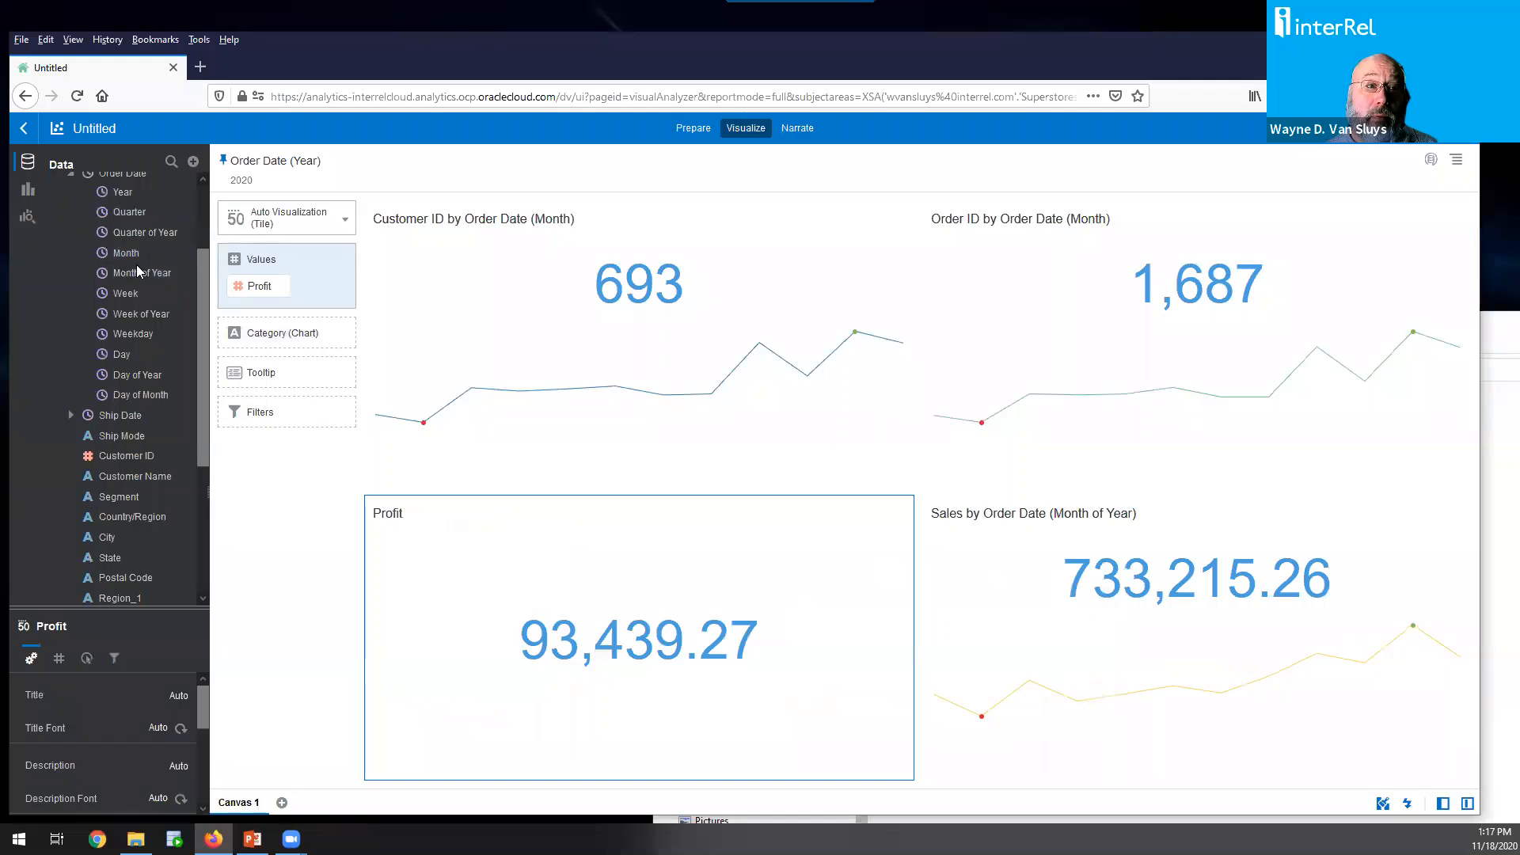
drag(139, 273, 283, 340)
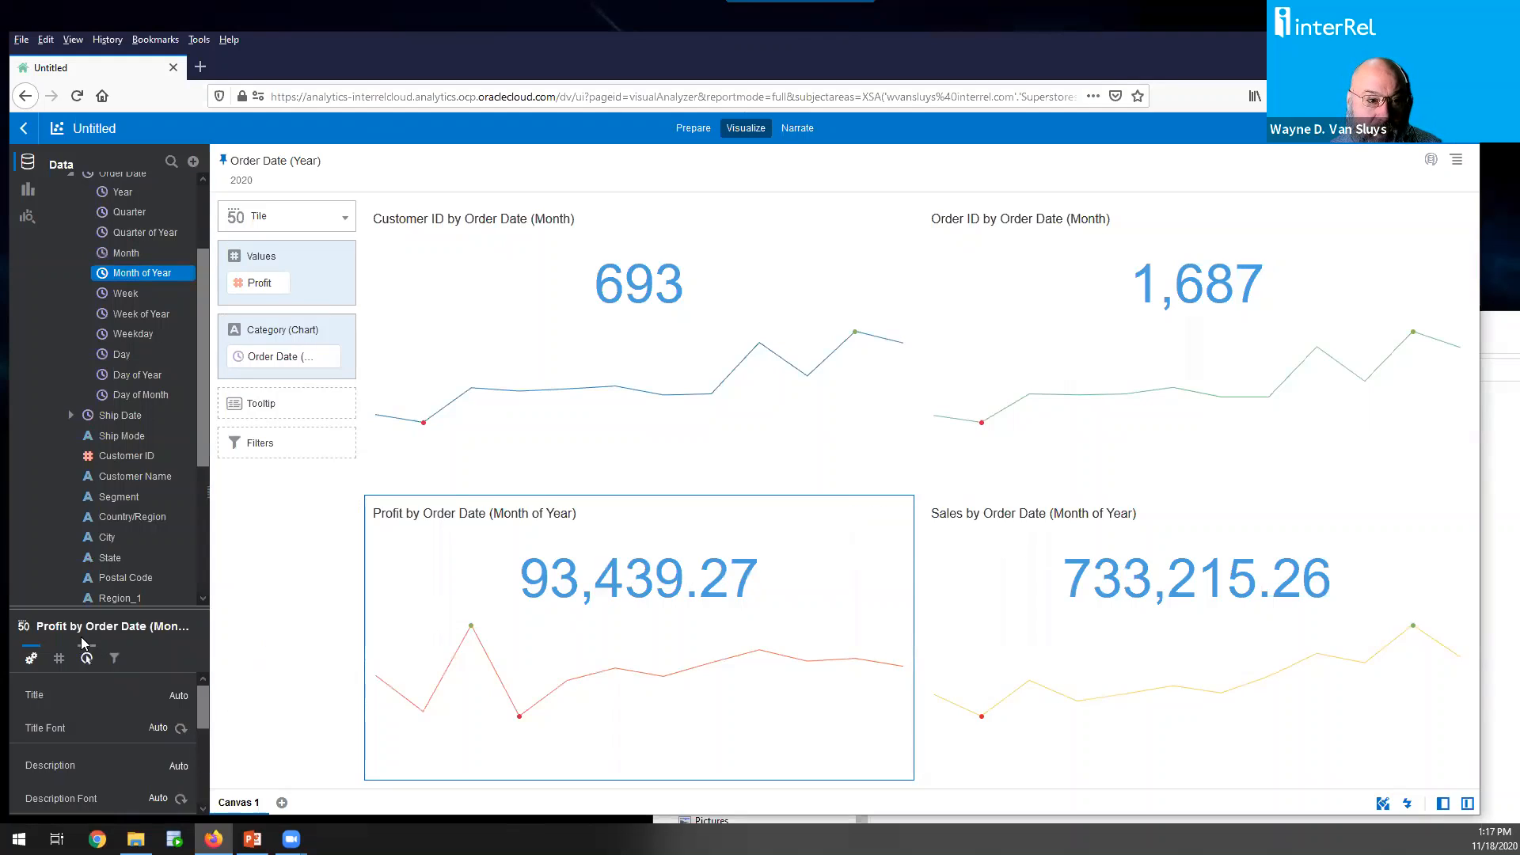
Format the Profit tile's number as abbreviated currency with decimals set to 0.1
click(60, 659)
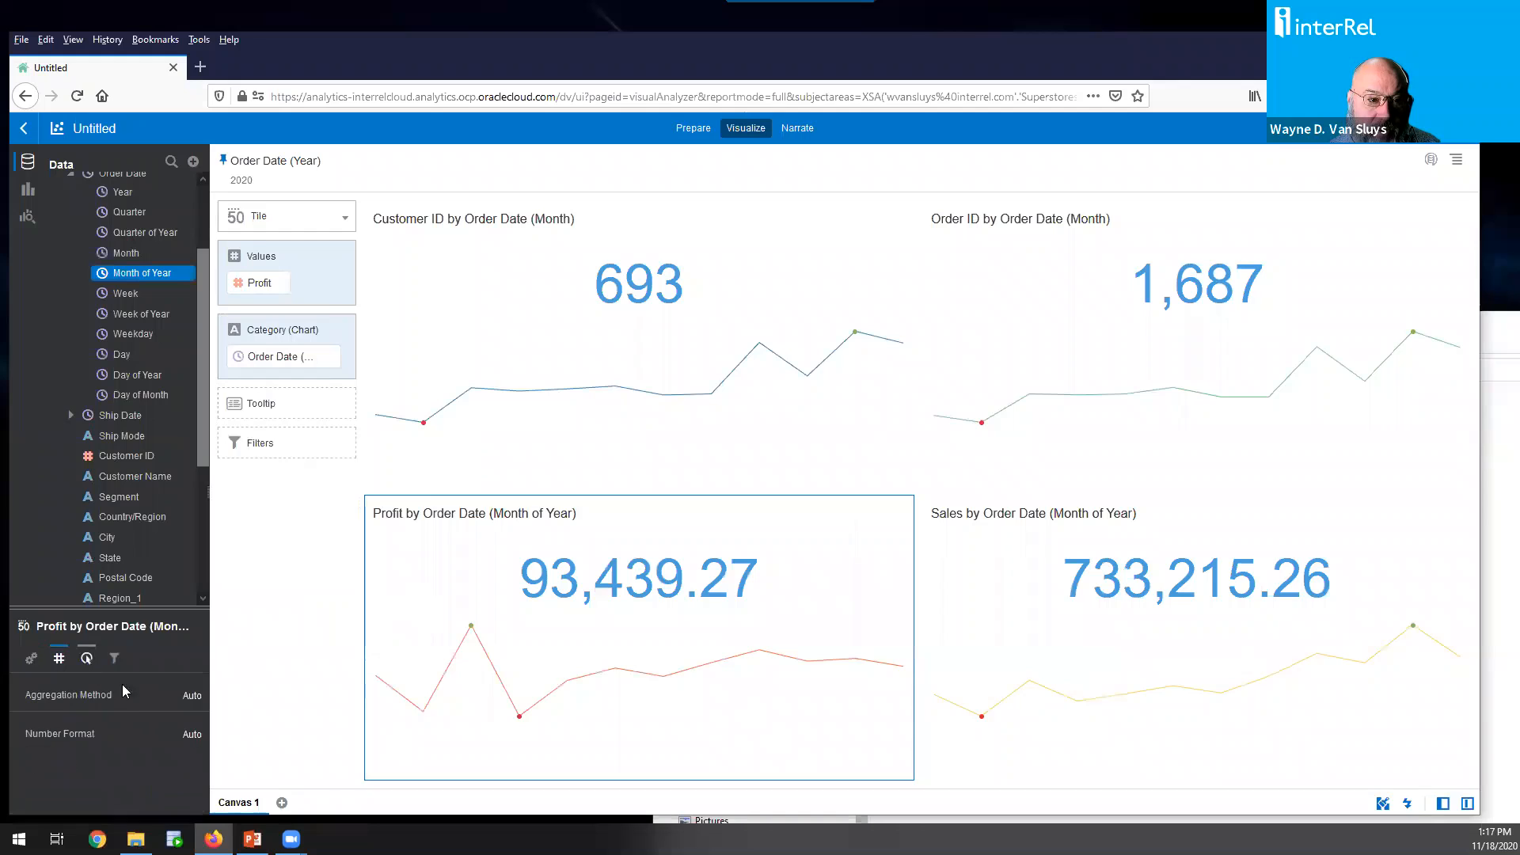
click(191, 736)
click(226, 684)
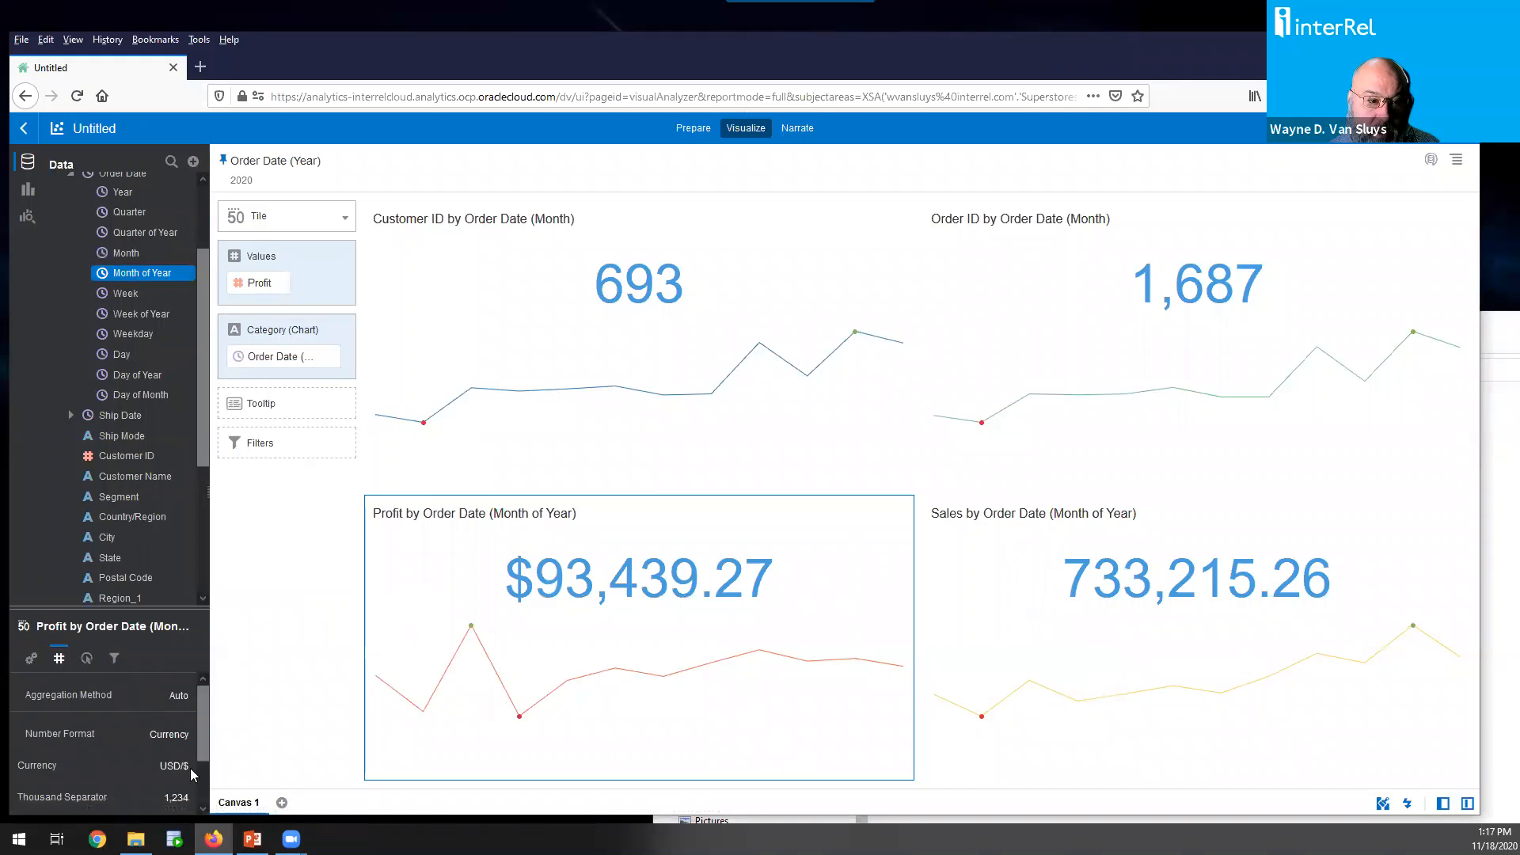
scroll(190, 766, down, 2)
click(183, 798)
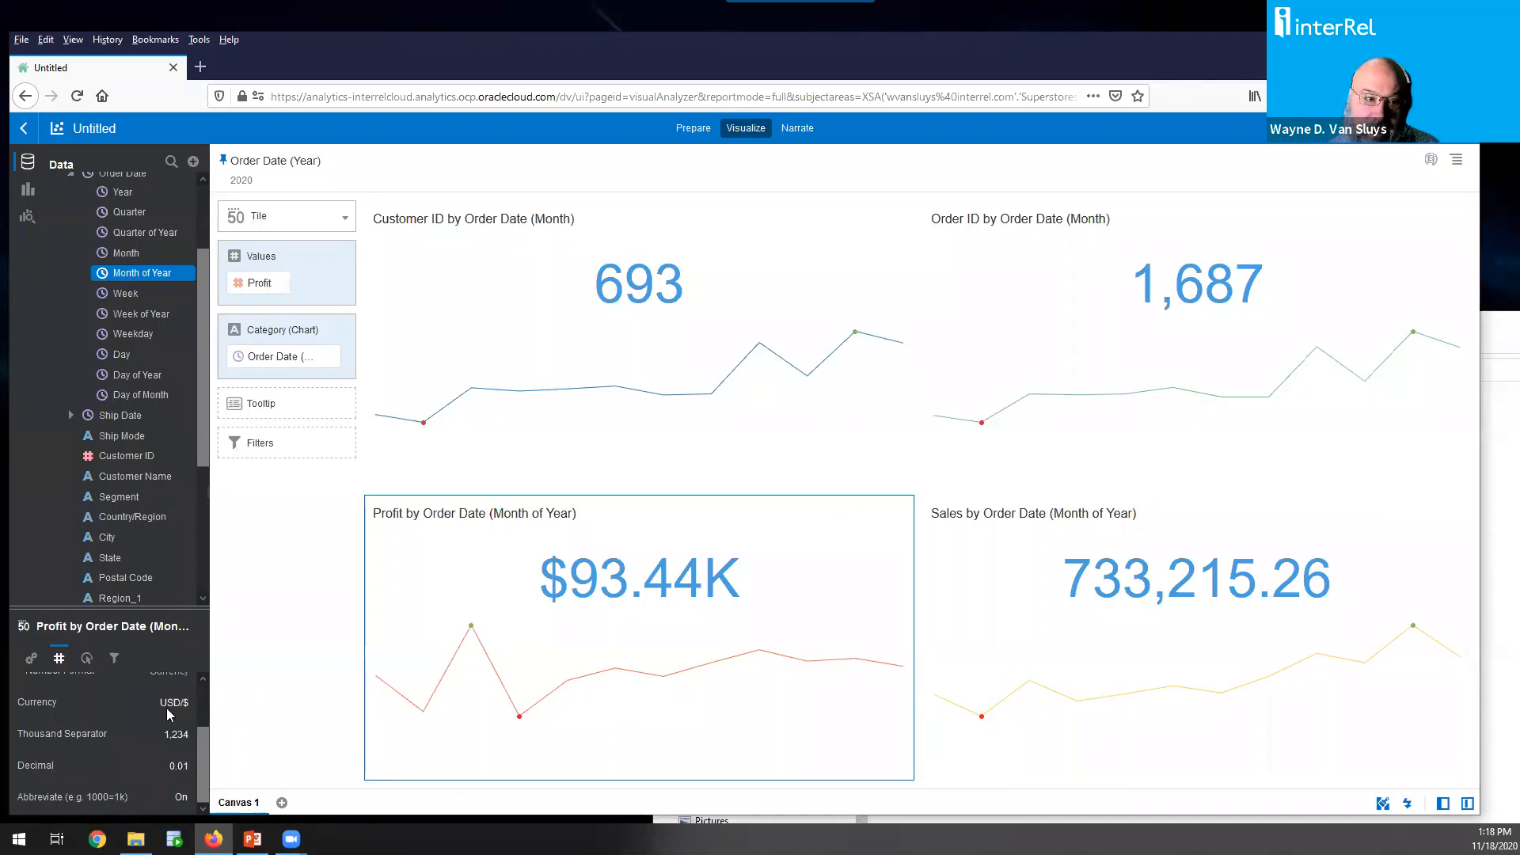
click(180, 767)
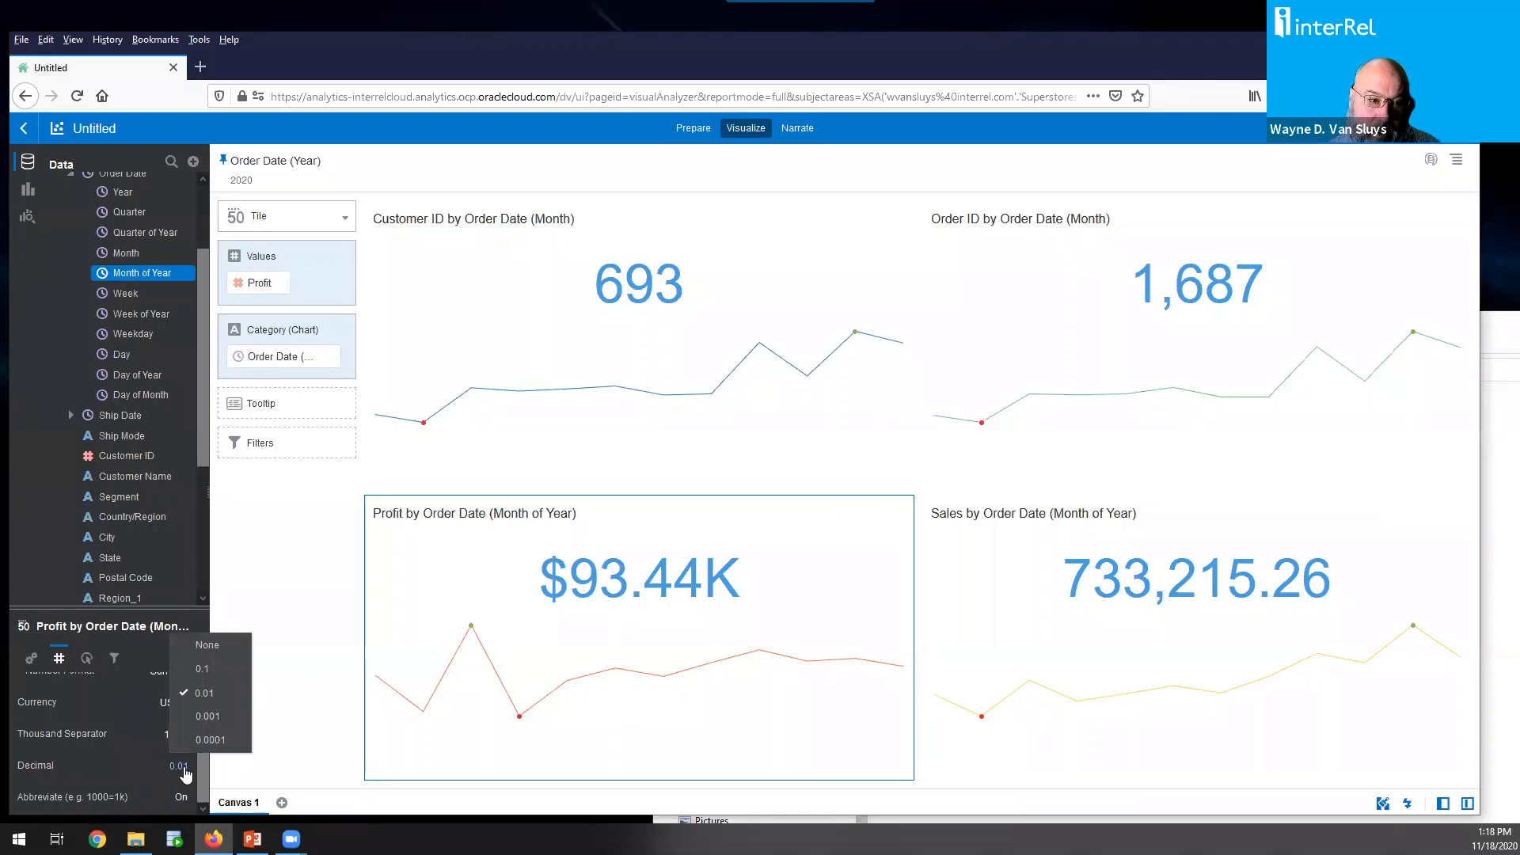
click(203, 669)
Format the Sales tile's number as currency with decimals set to 0.1 and abbreviation on
click(1018, 645)
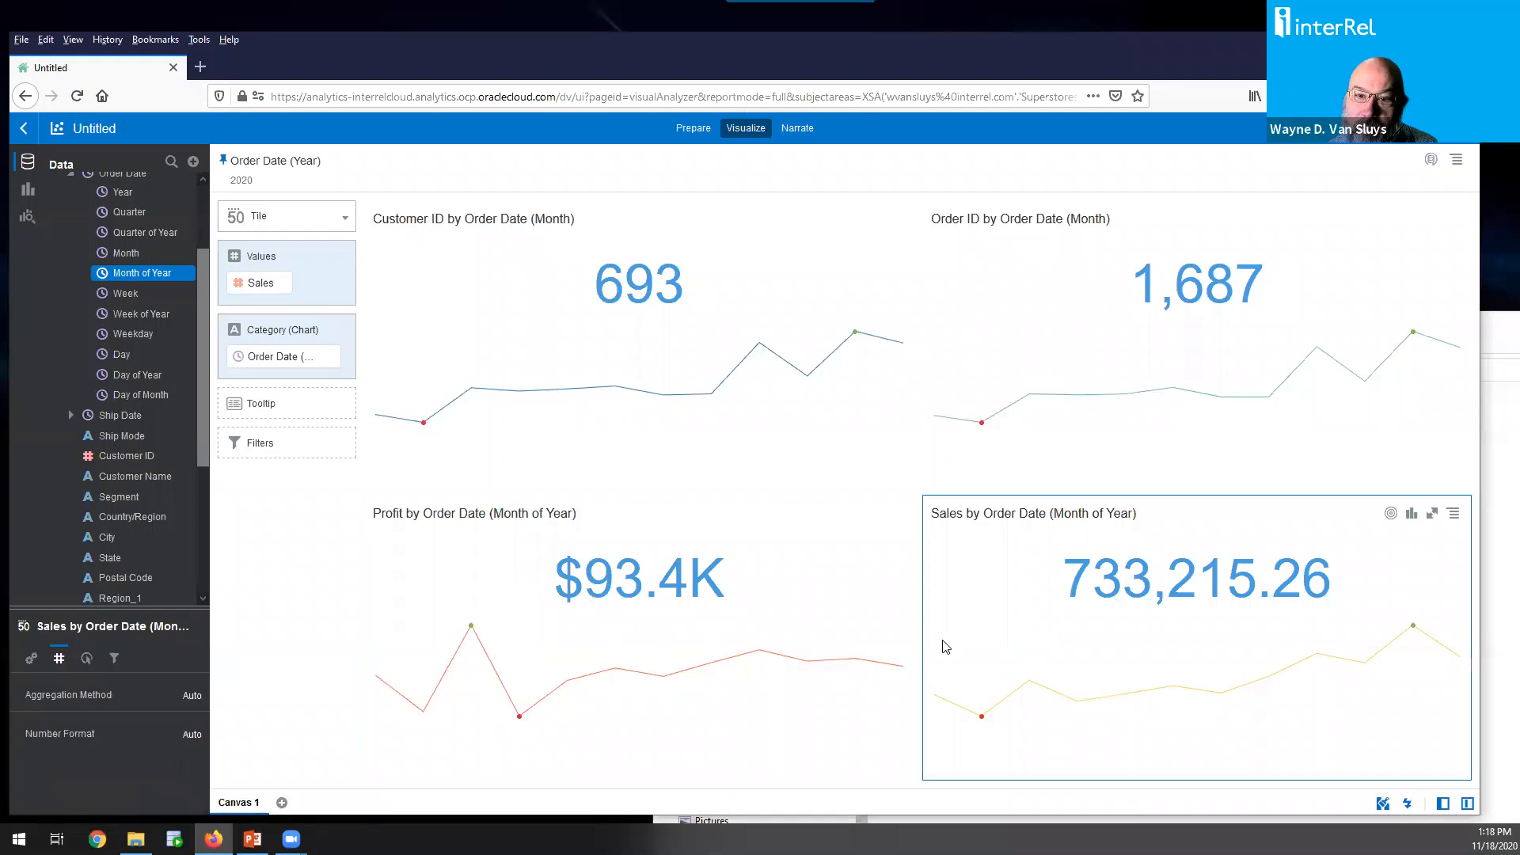
click(190, 736)
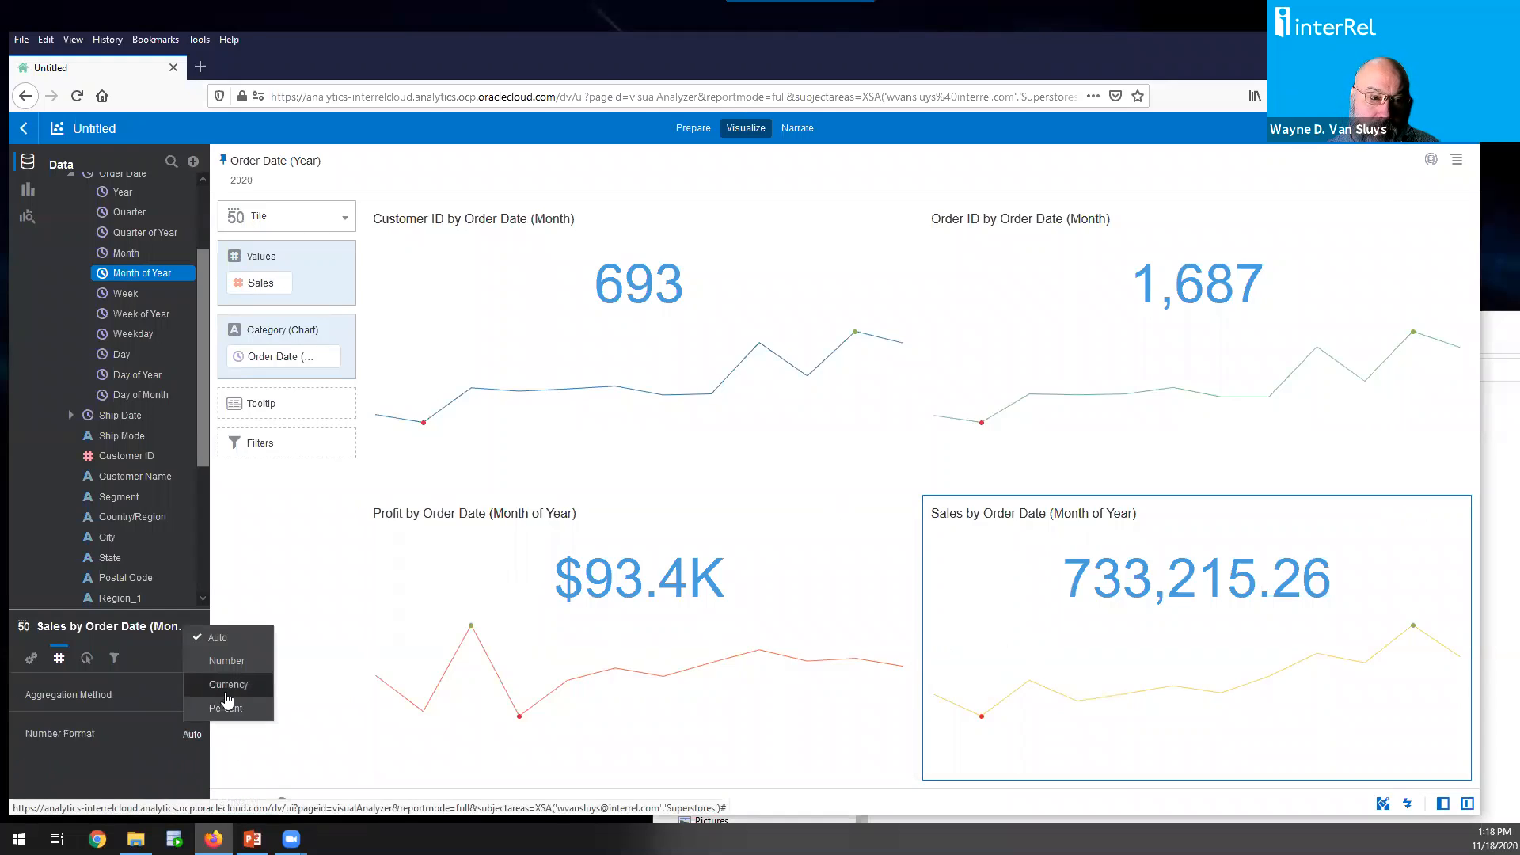
click(227, 701)
scroll(203, 784, down, 2)
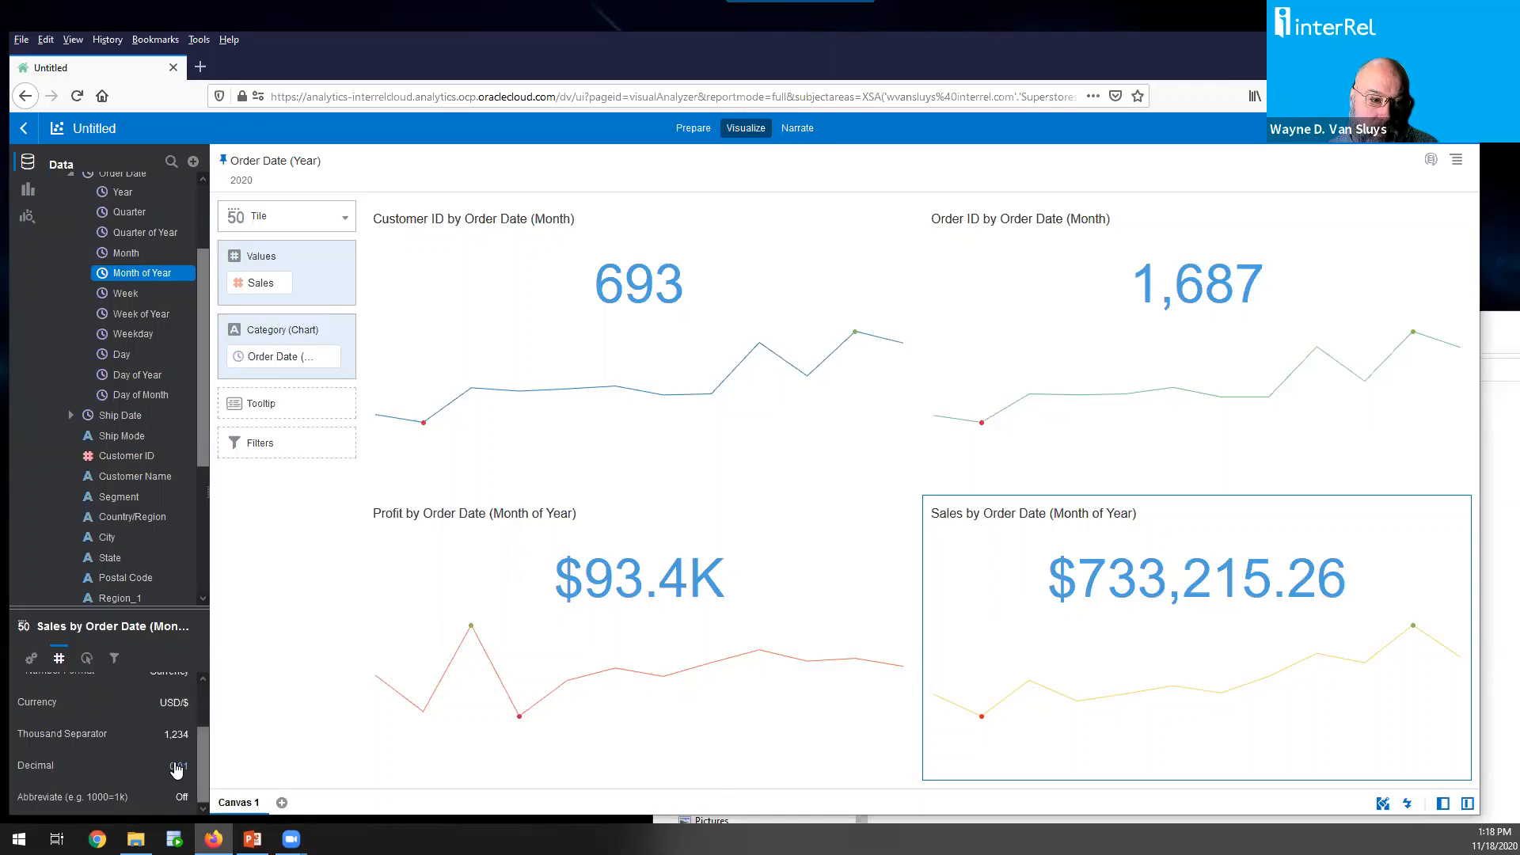
click(175, 767)
click(190, 669)
click(184, 797)
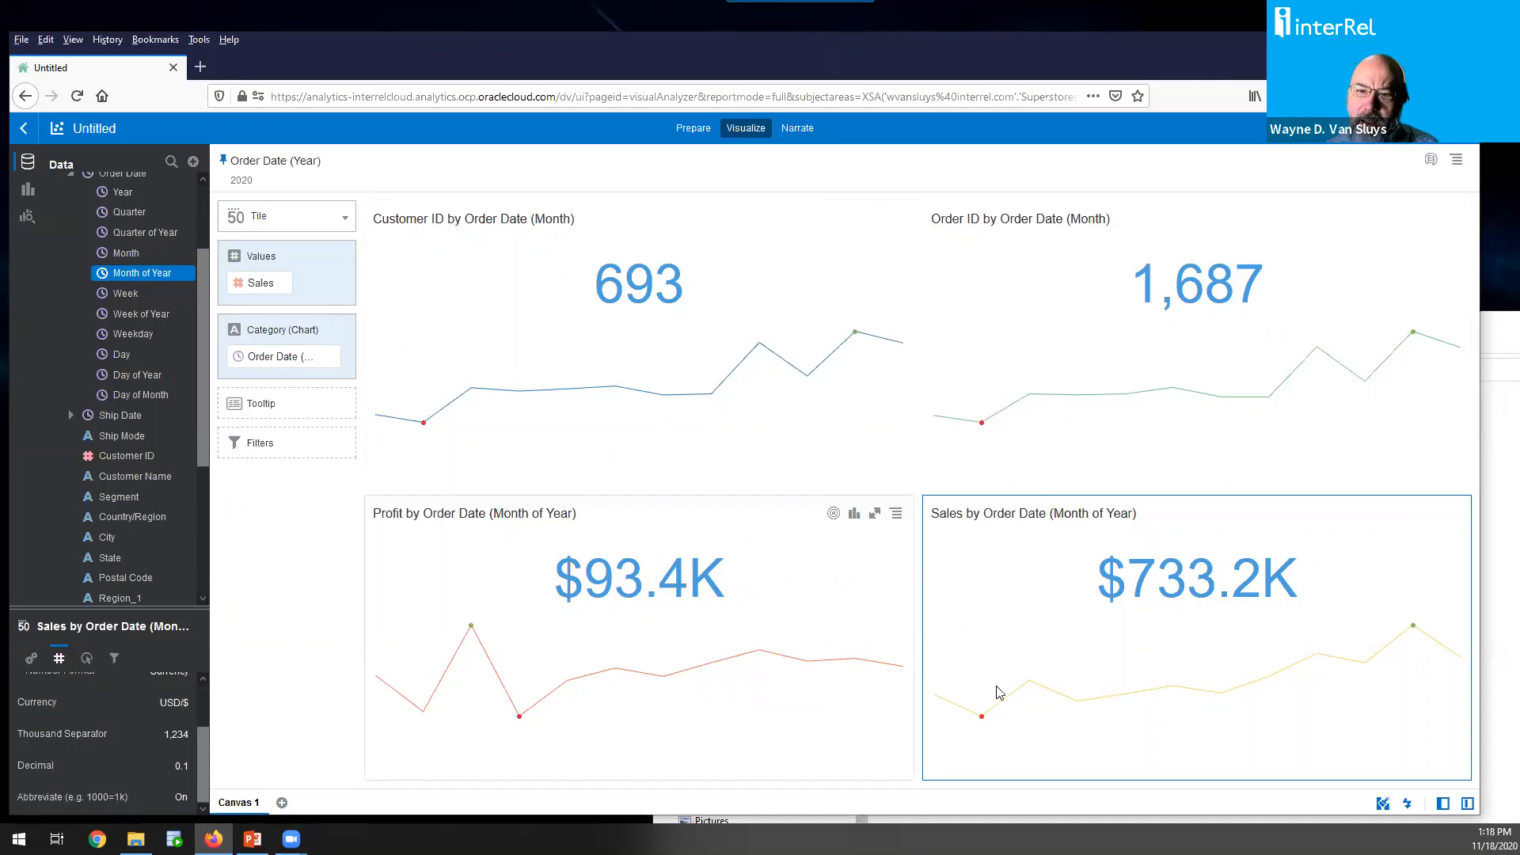
Collapse the Order Date field in the data elements and add a second canvas to the project
mouse_move(545, 620)
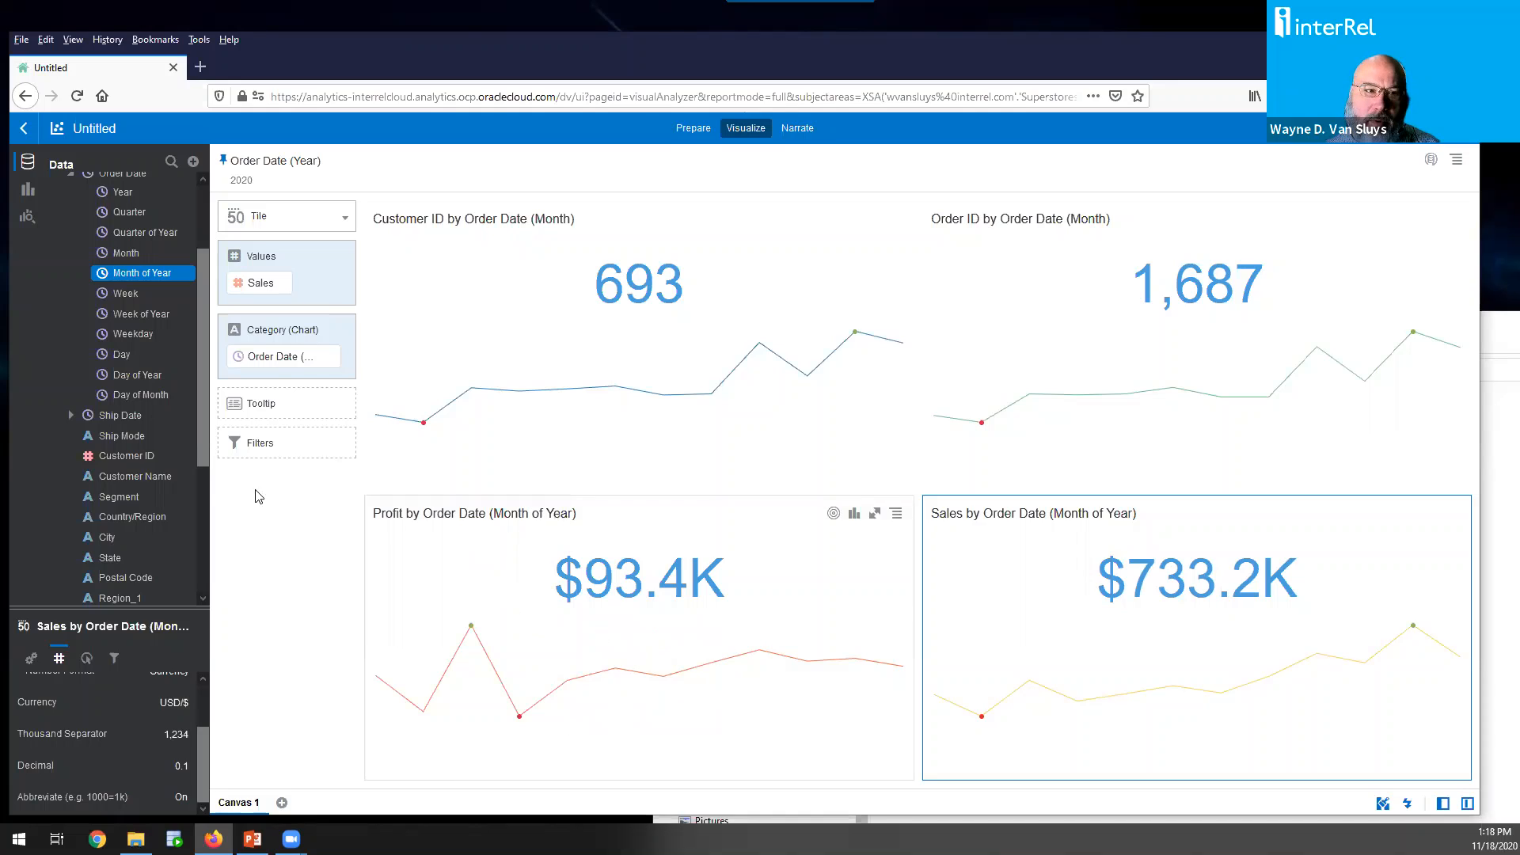
scroll(204, 198, up, 3)
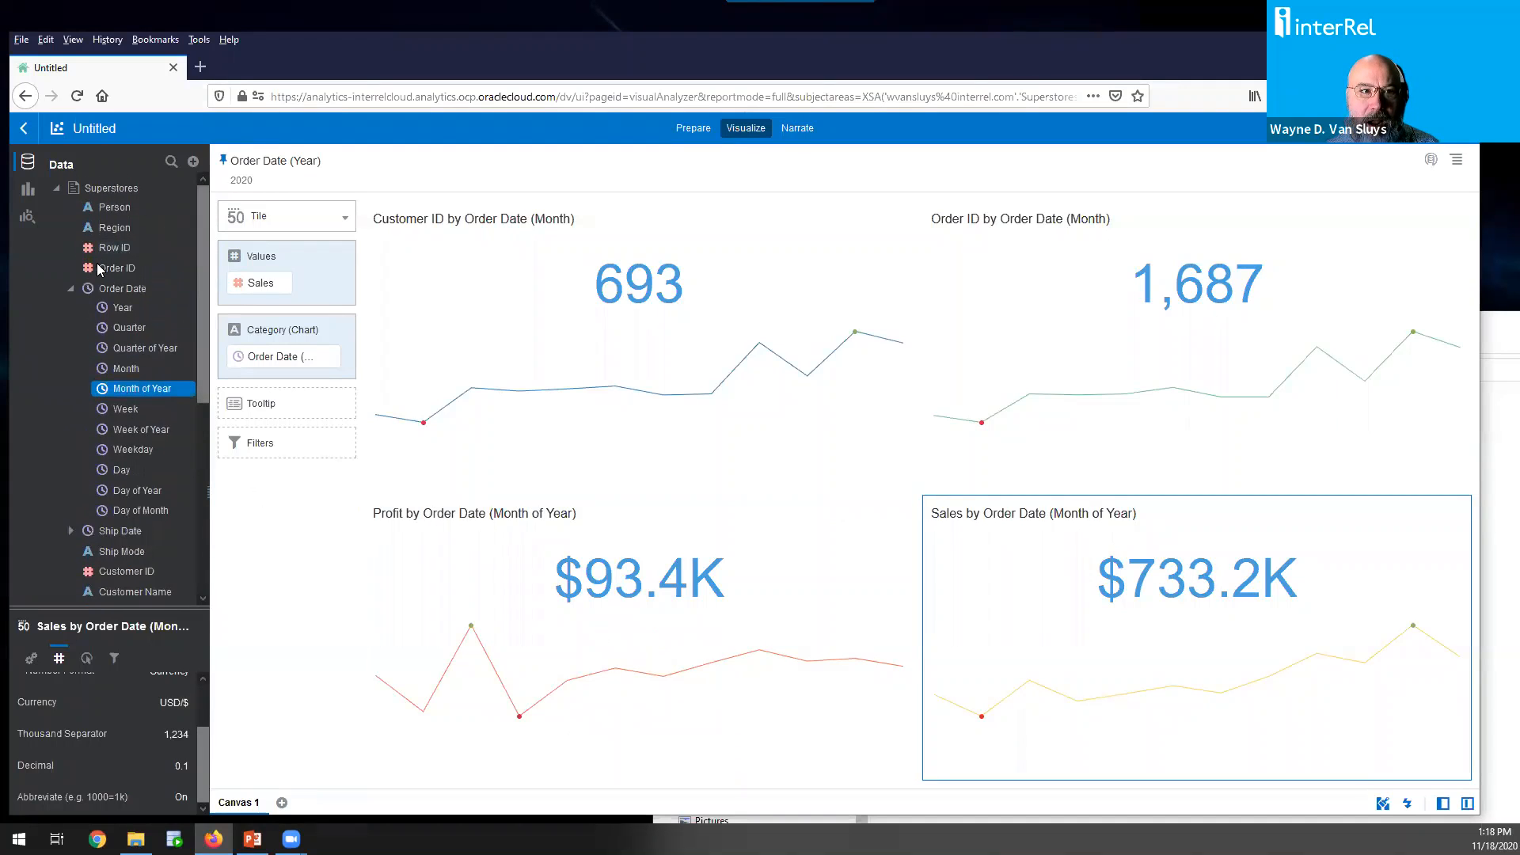
click(71, 289)
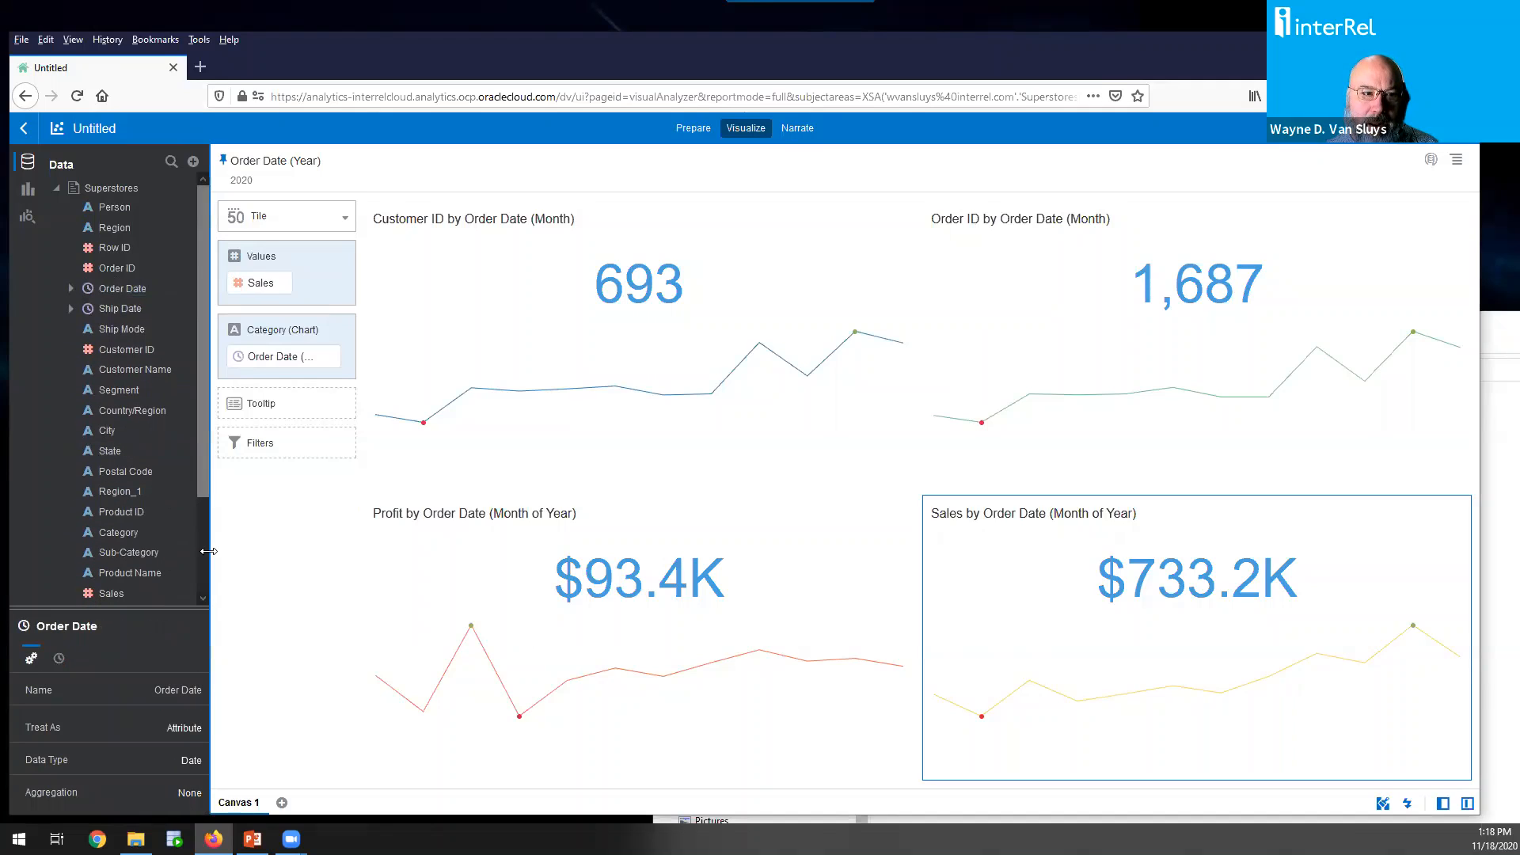
scroll(204, 564, down, 3)
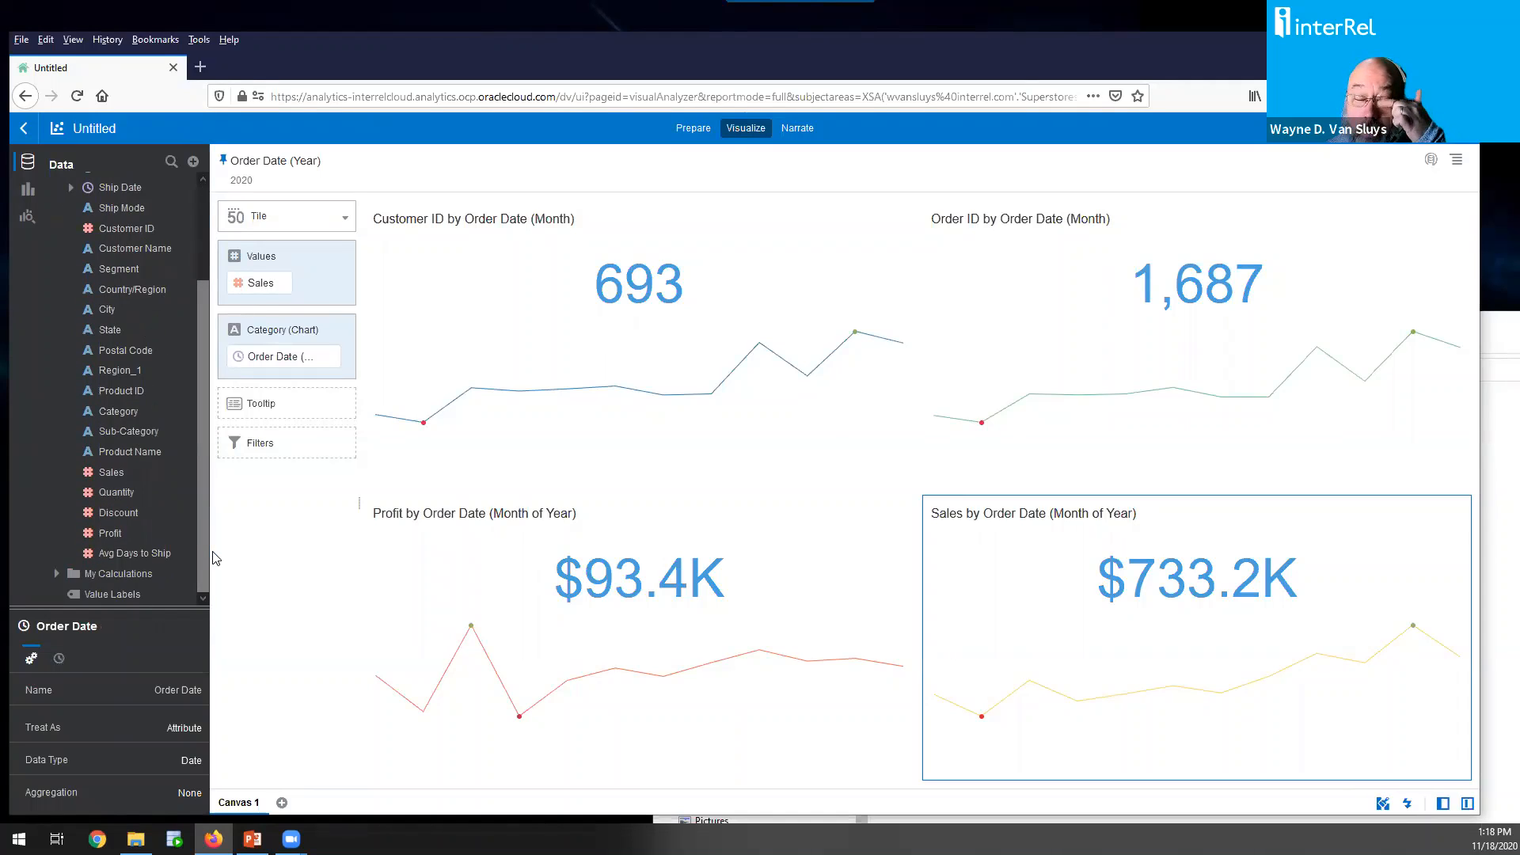
click(282, 803)
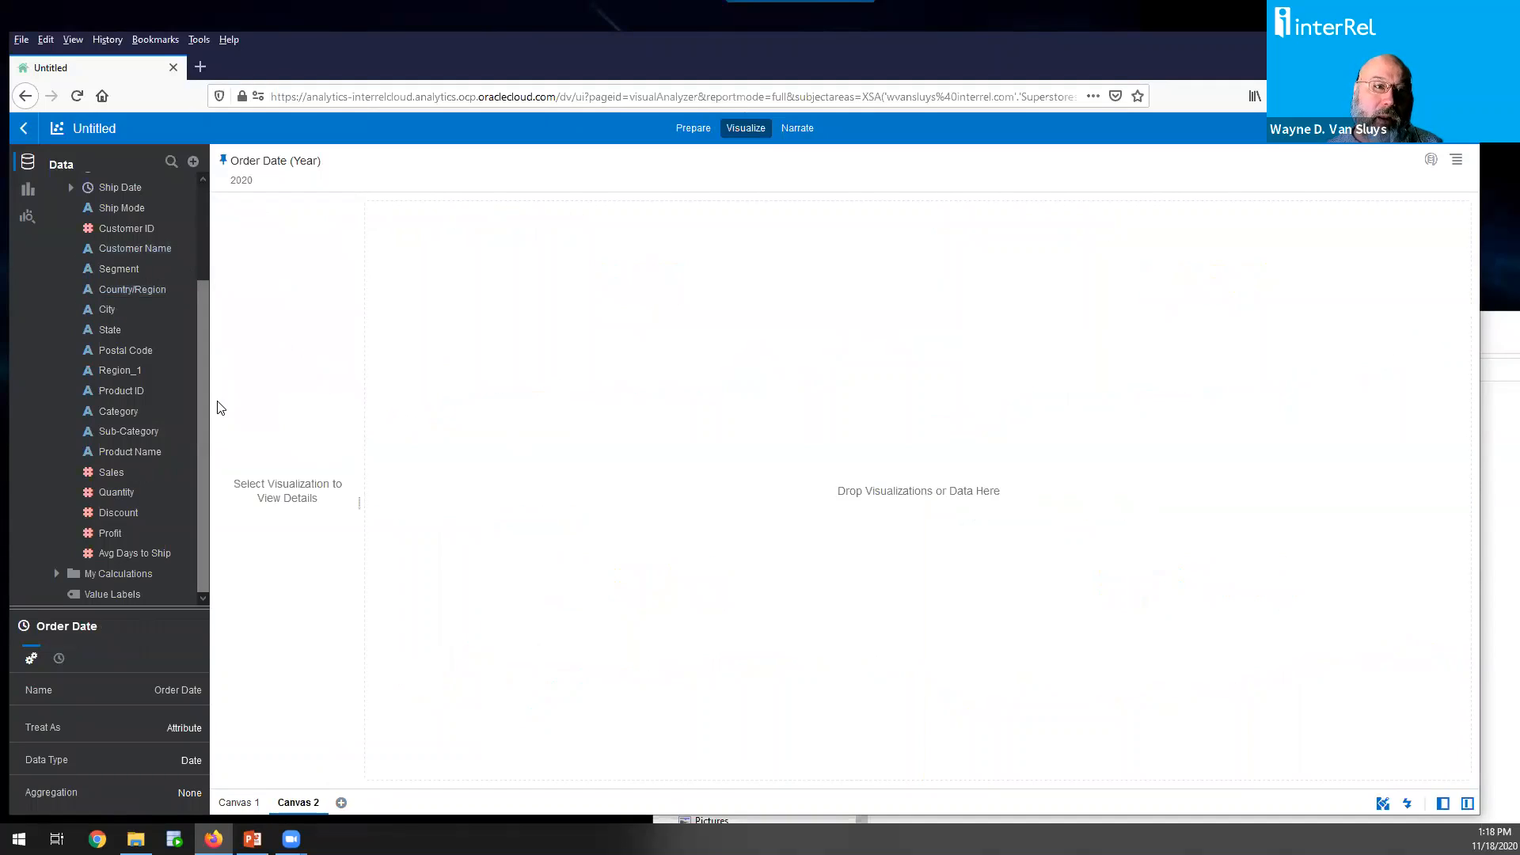
Create the best visualization from Person, Sales and Profit on Canvas 2, and move Person from the points category to Color
drag(201, 310, 205, 204)
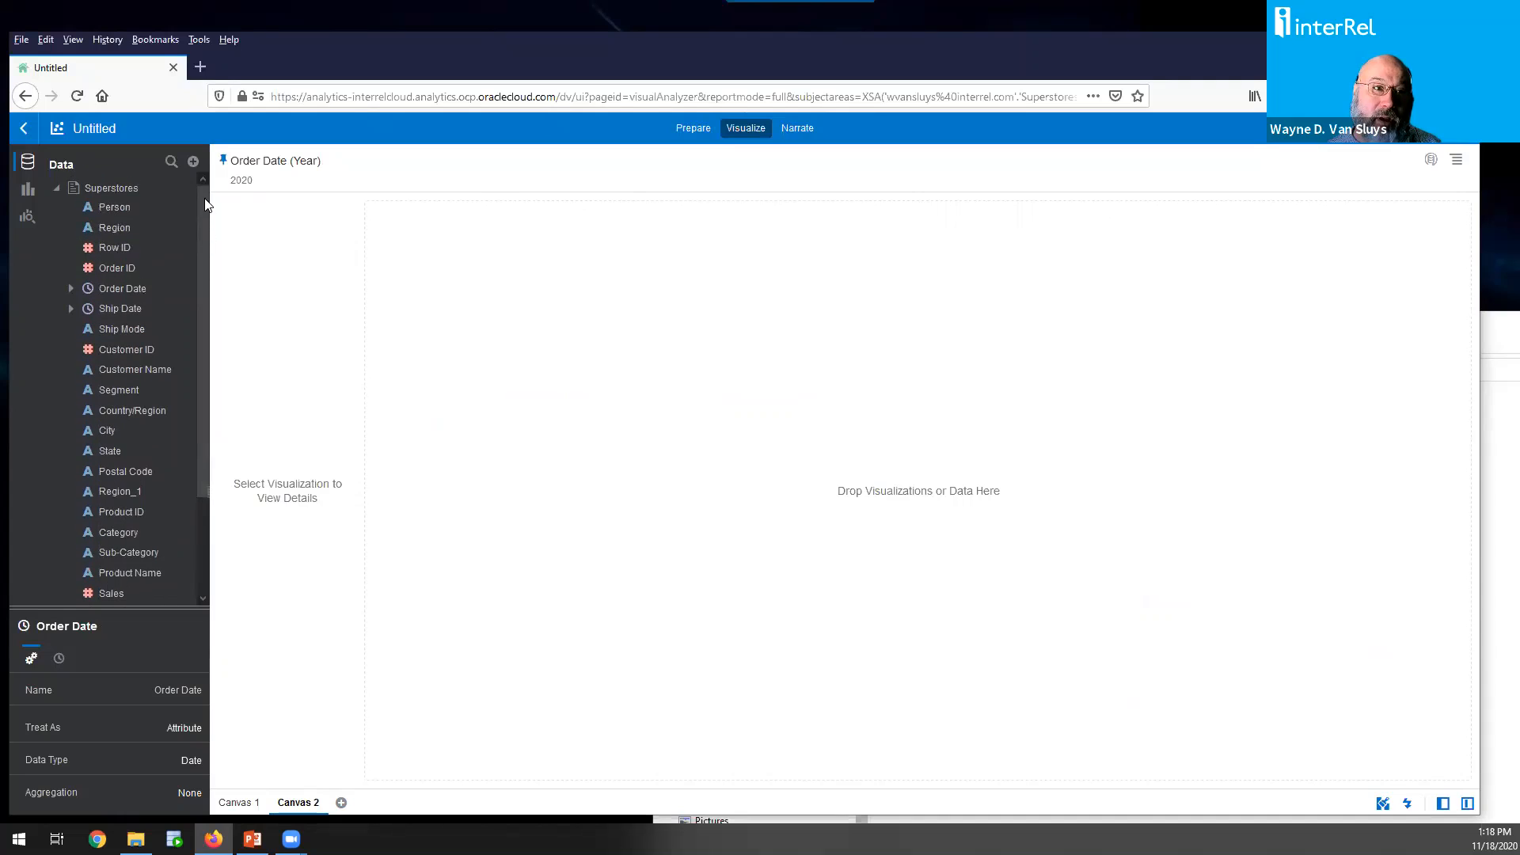
click(127, 210)
scroll(177, 266, down, 3)
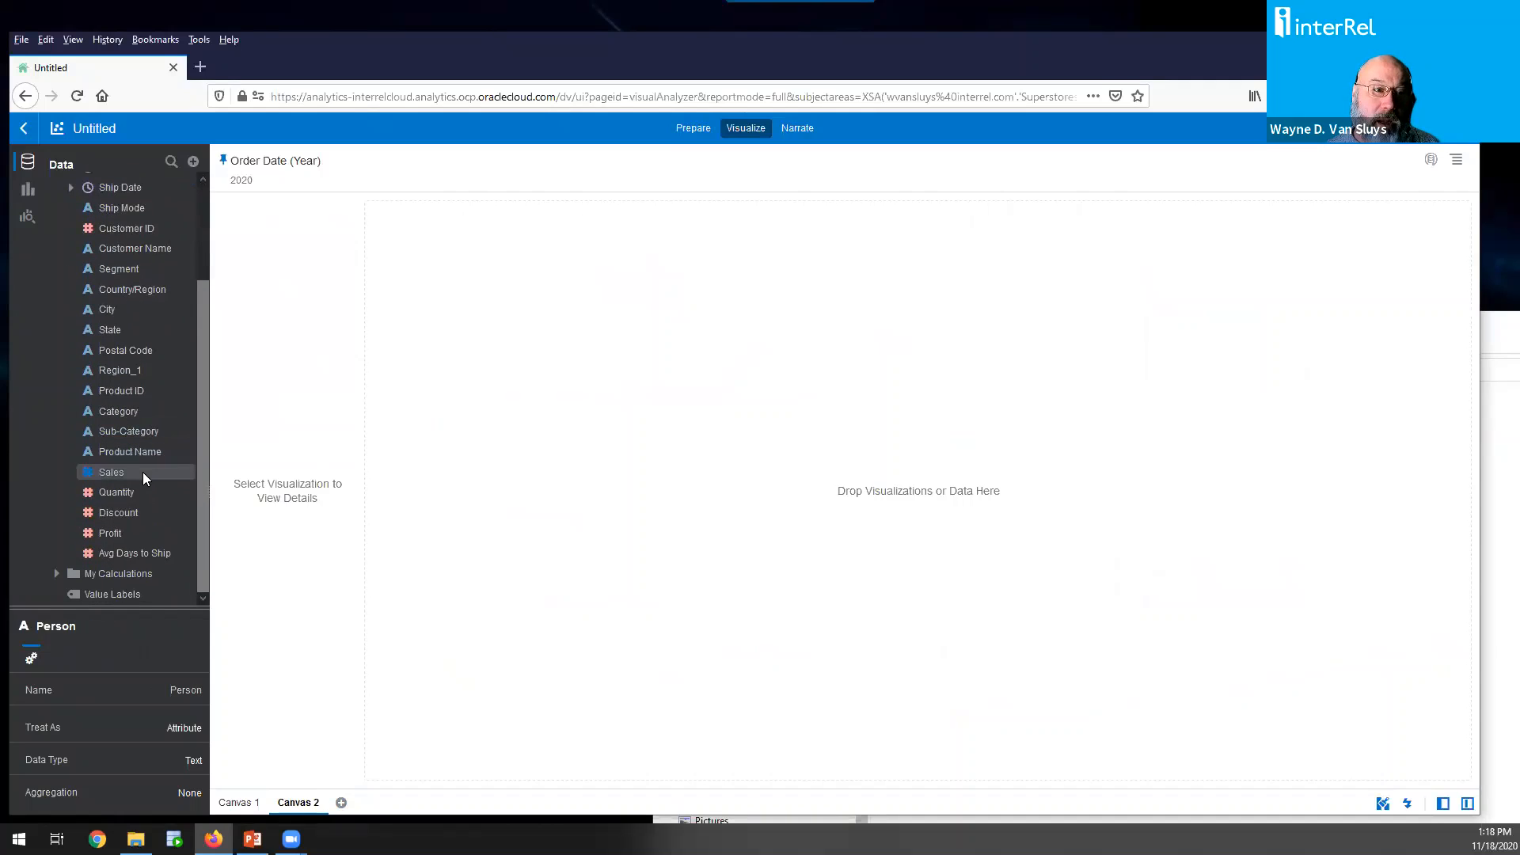
click(142, 472)
click(140, 532)
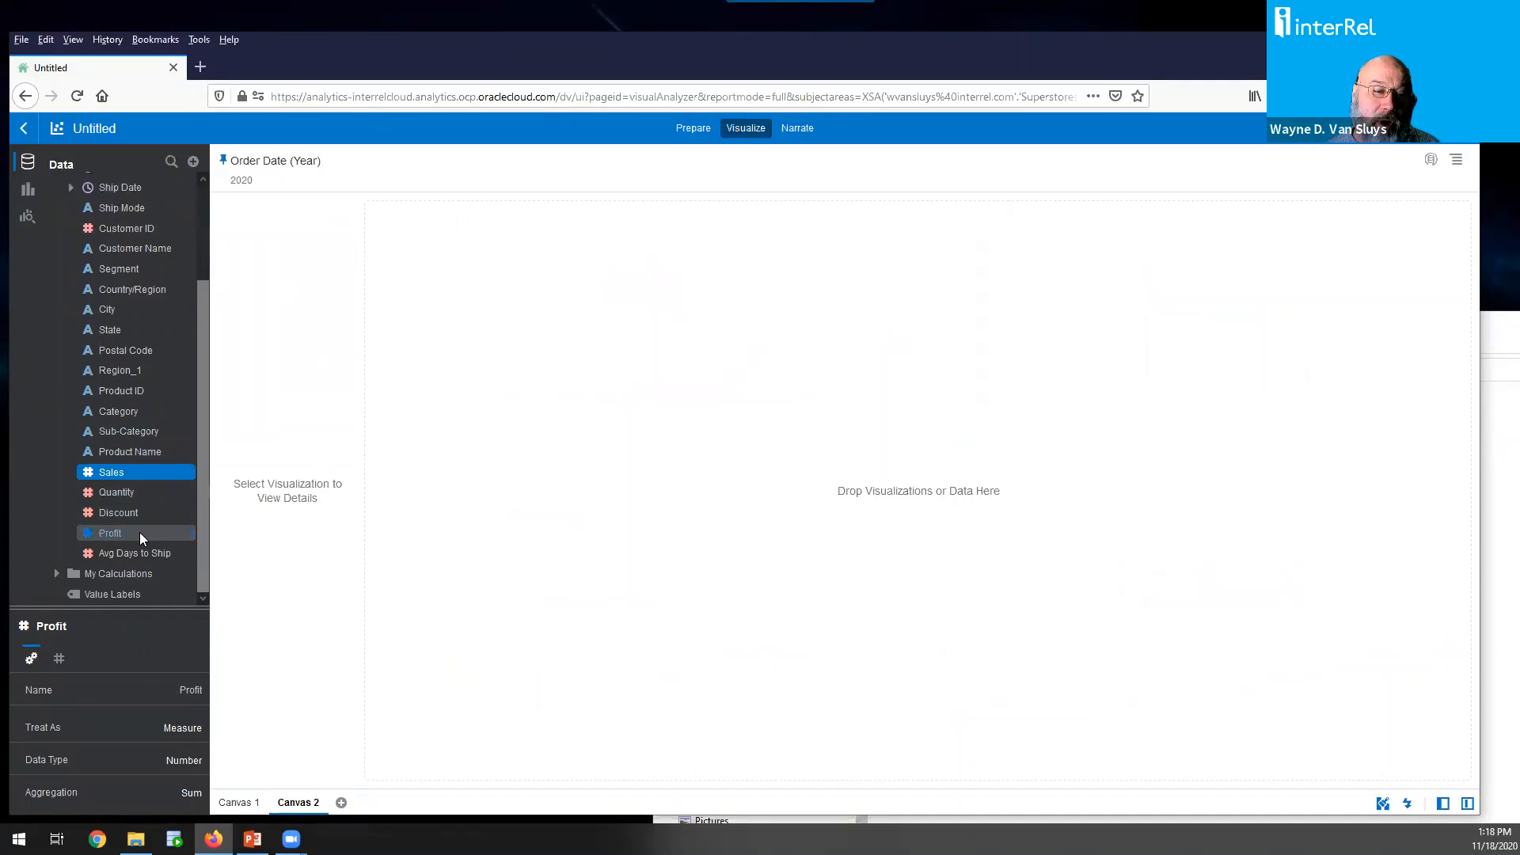
right_click(141, 532)
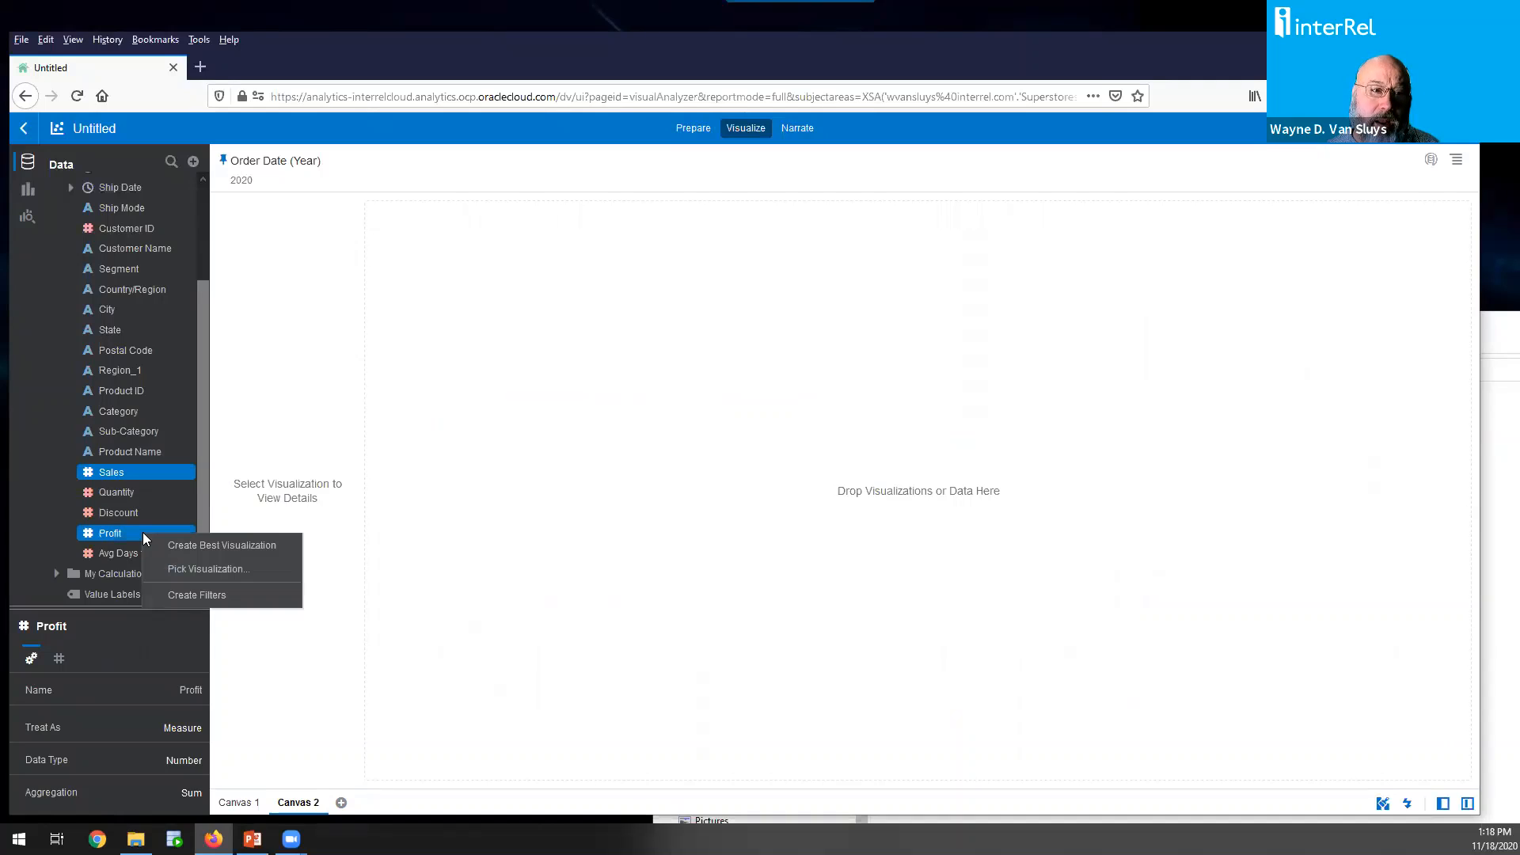
click(251, 552)
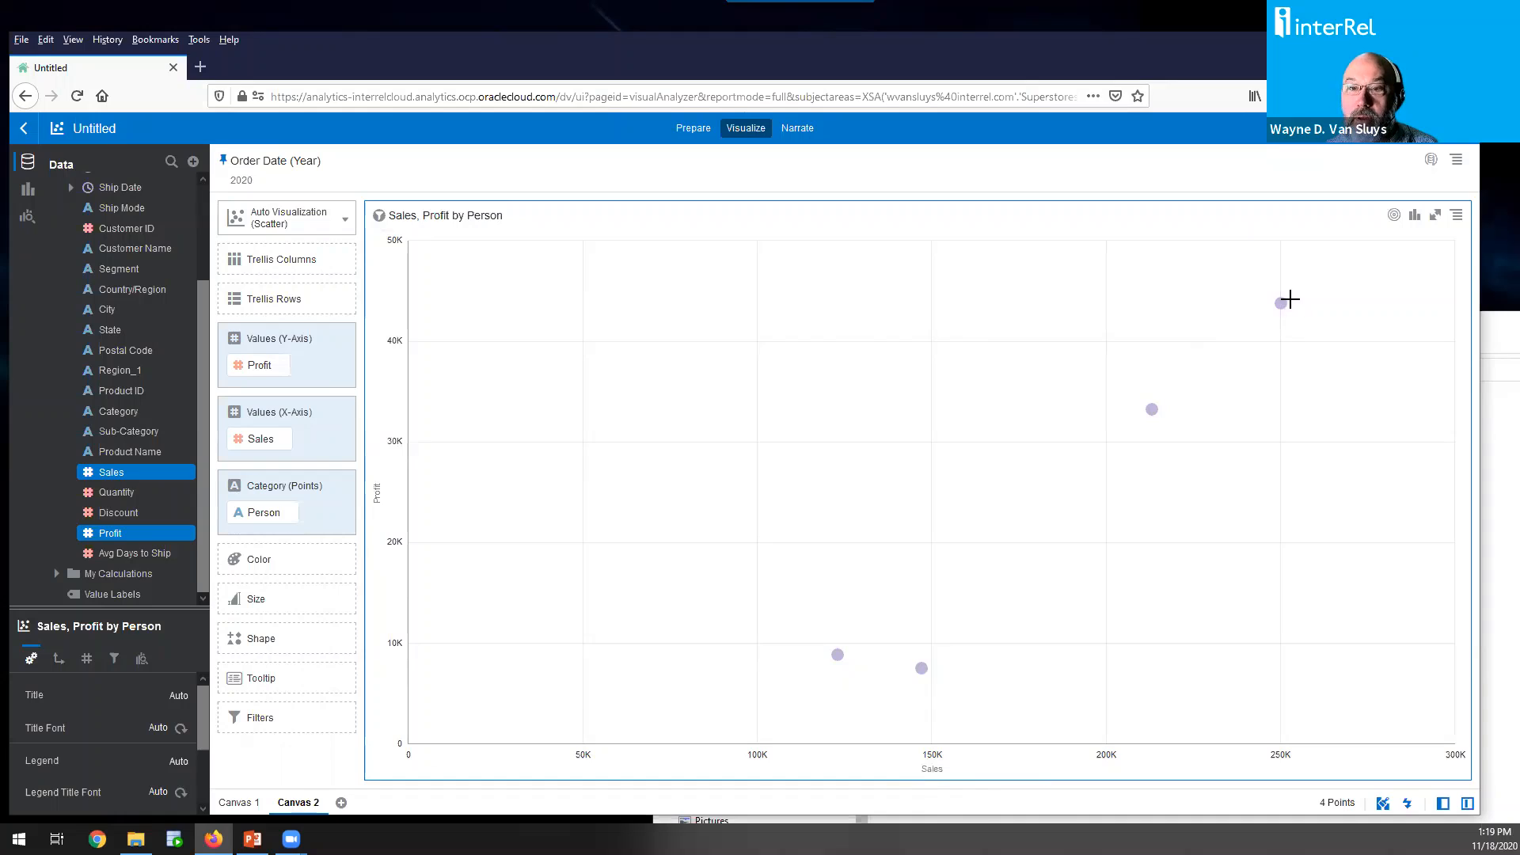
mouse_move(1282, 305)
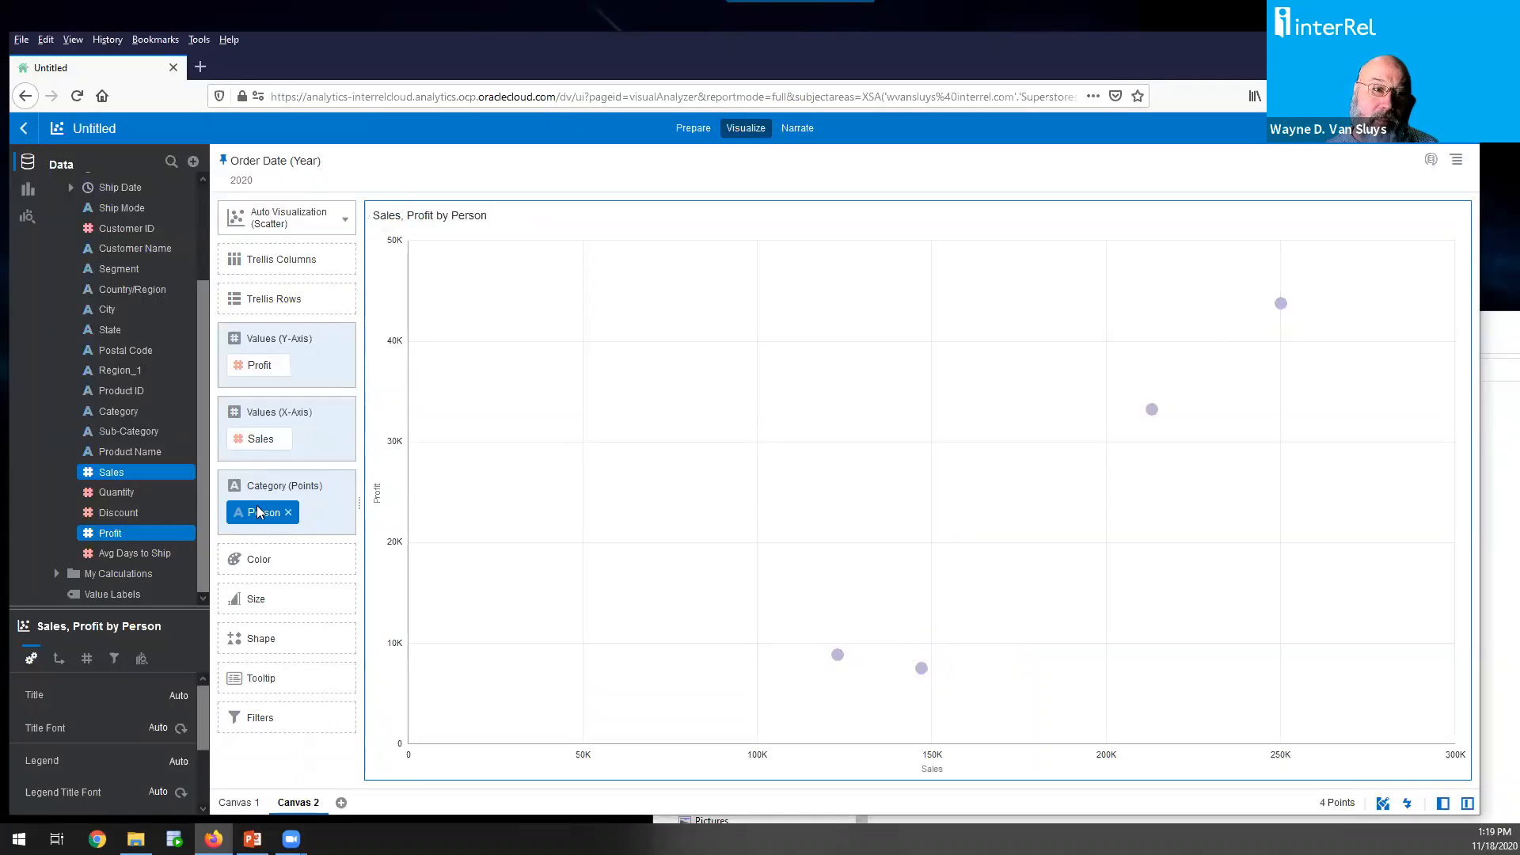
drag(255, 509, 264, 549)
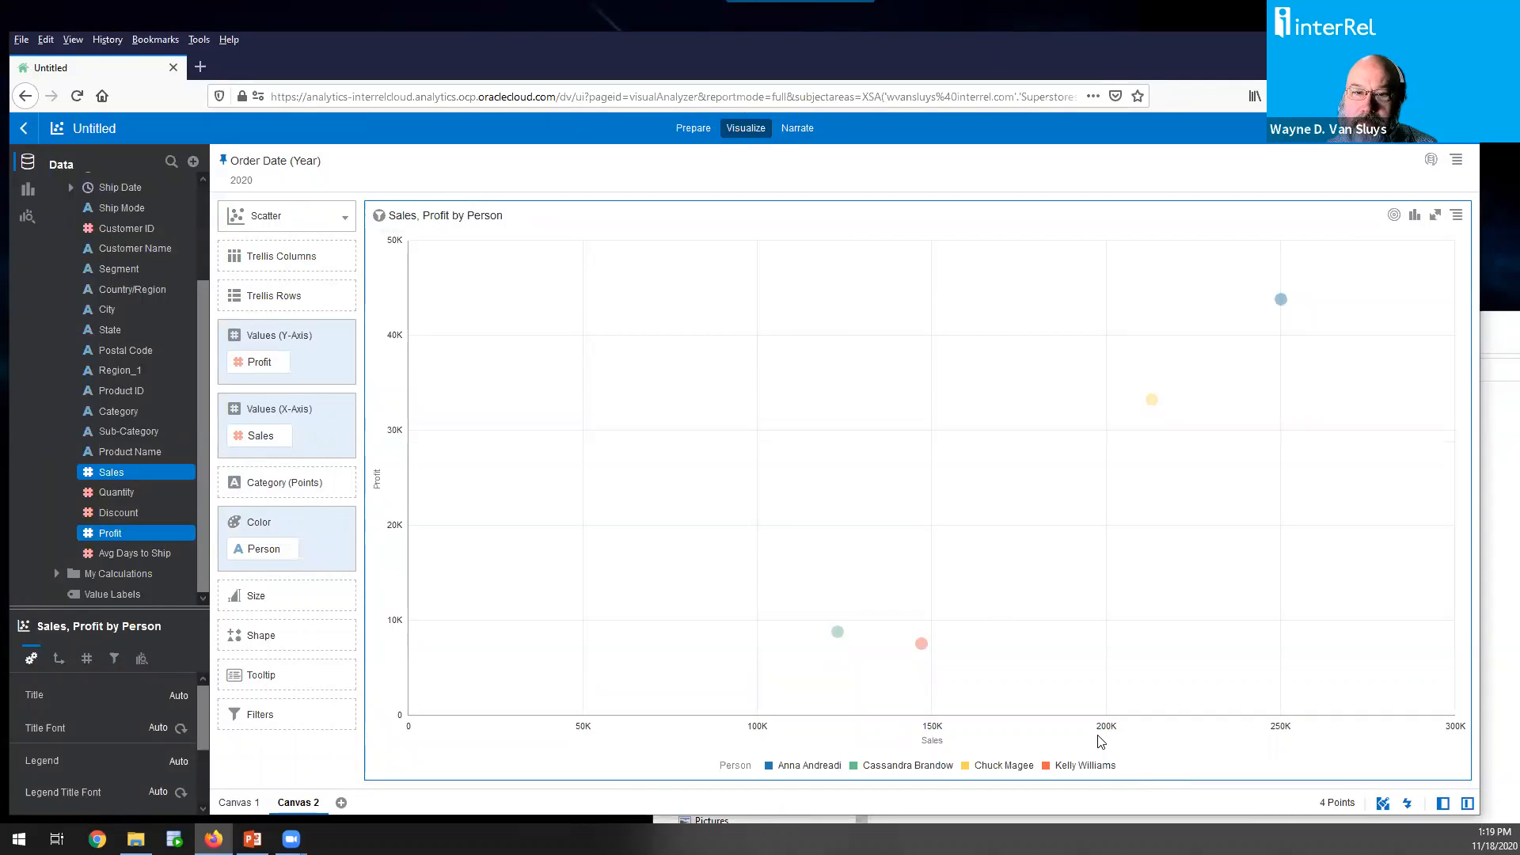
Add reference lines for average Sales and average Profit to the scatter chart
right_click(941, 444)
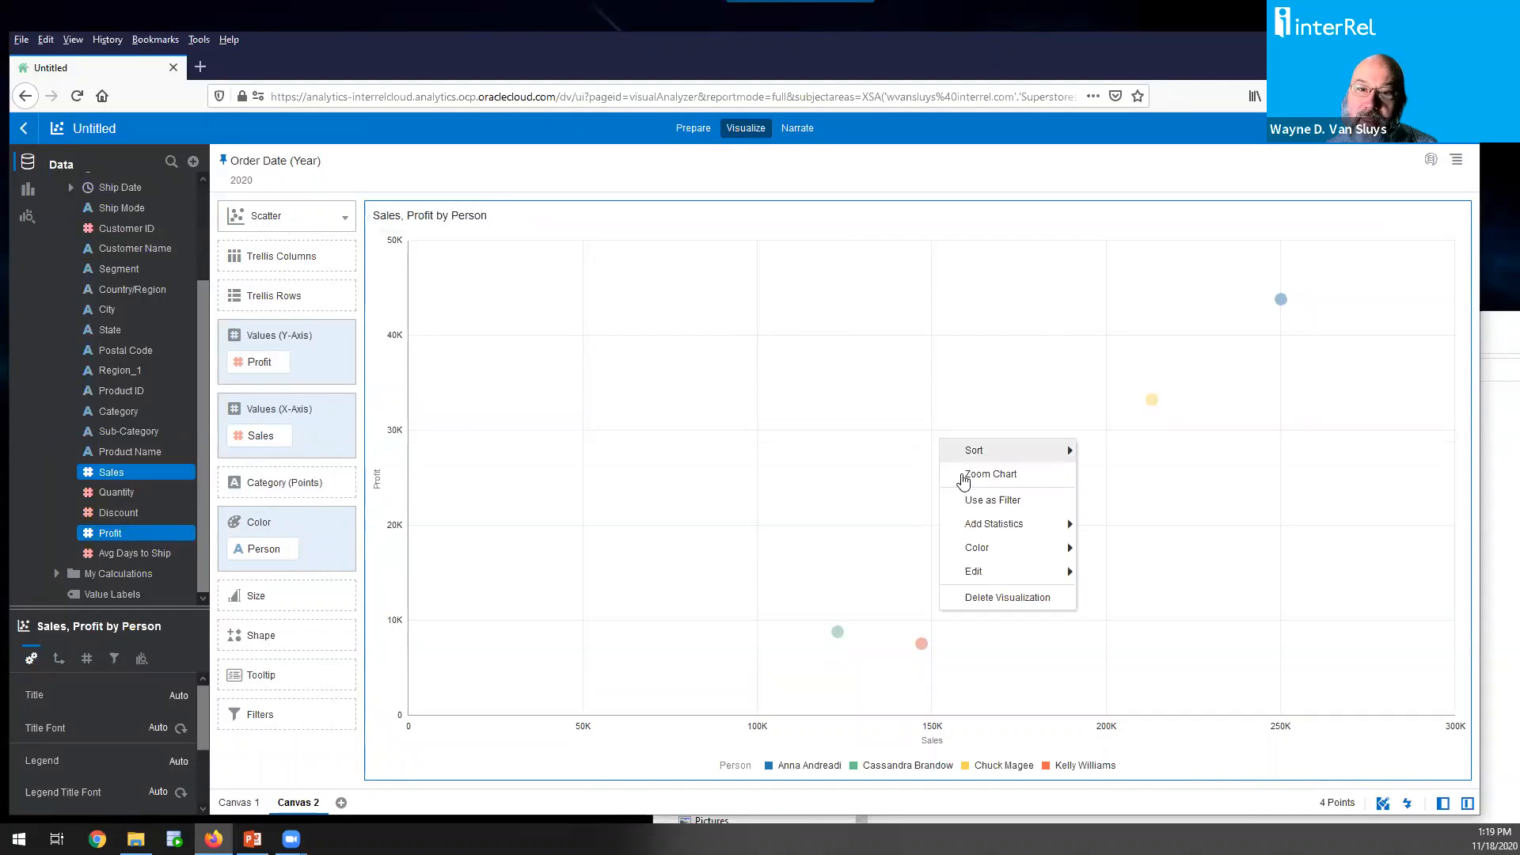
mouse_move(1037, 532)
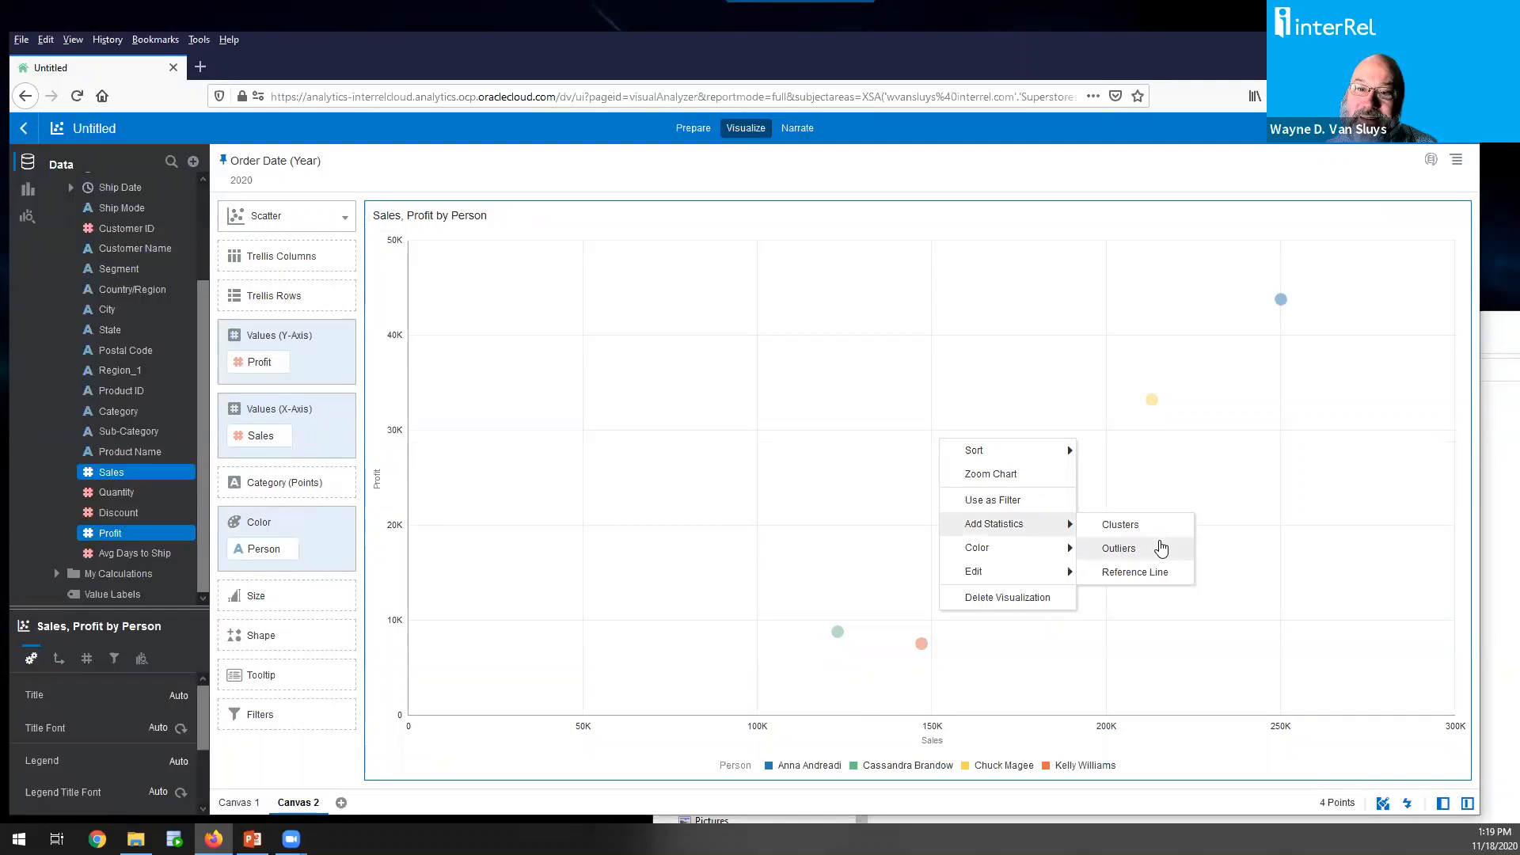
click(1174, 573)
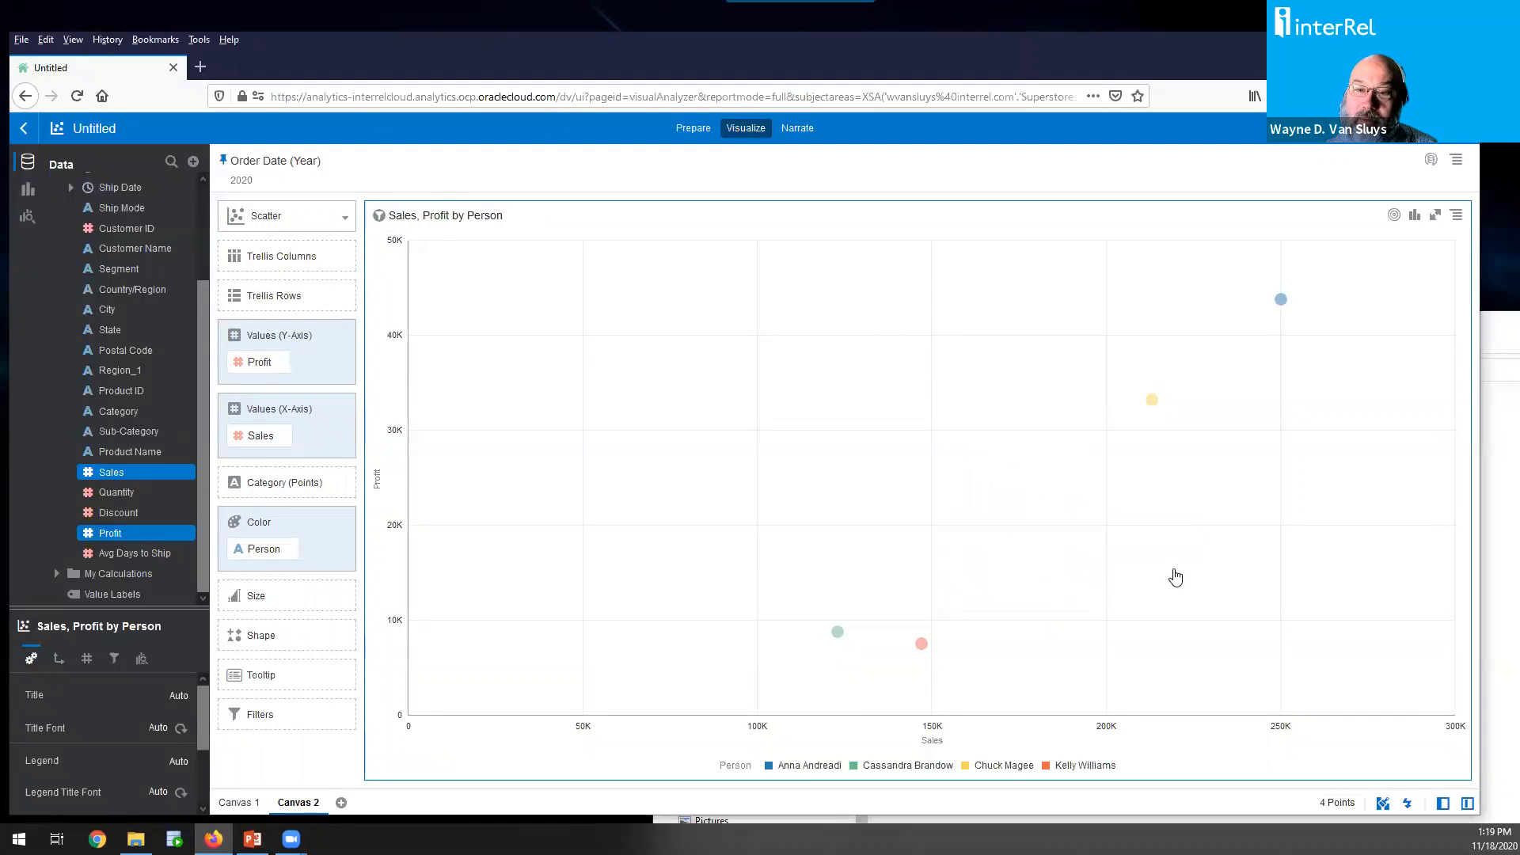
right_click(879, 434)
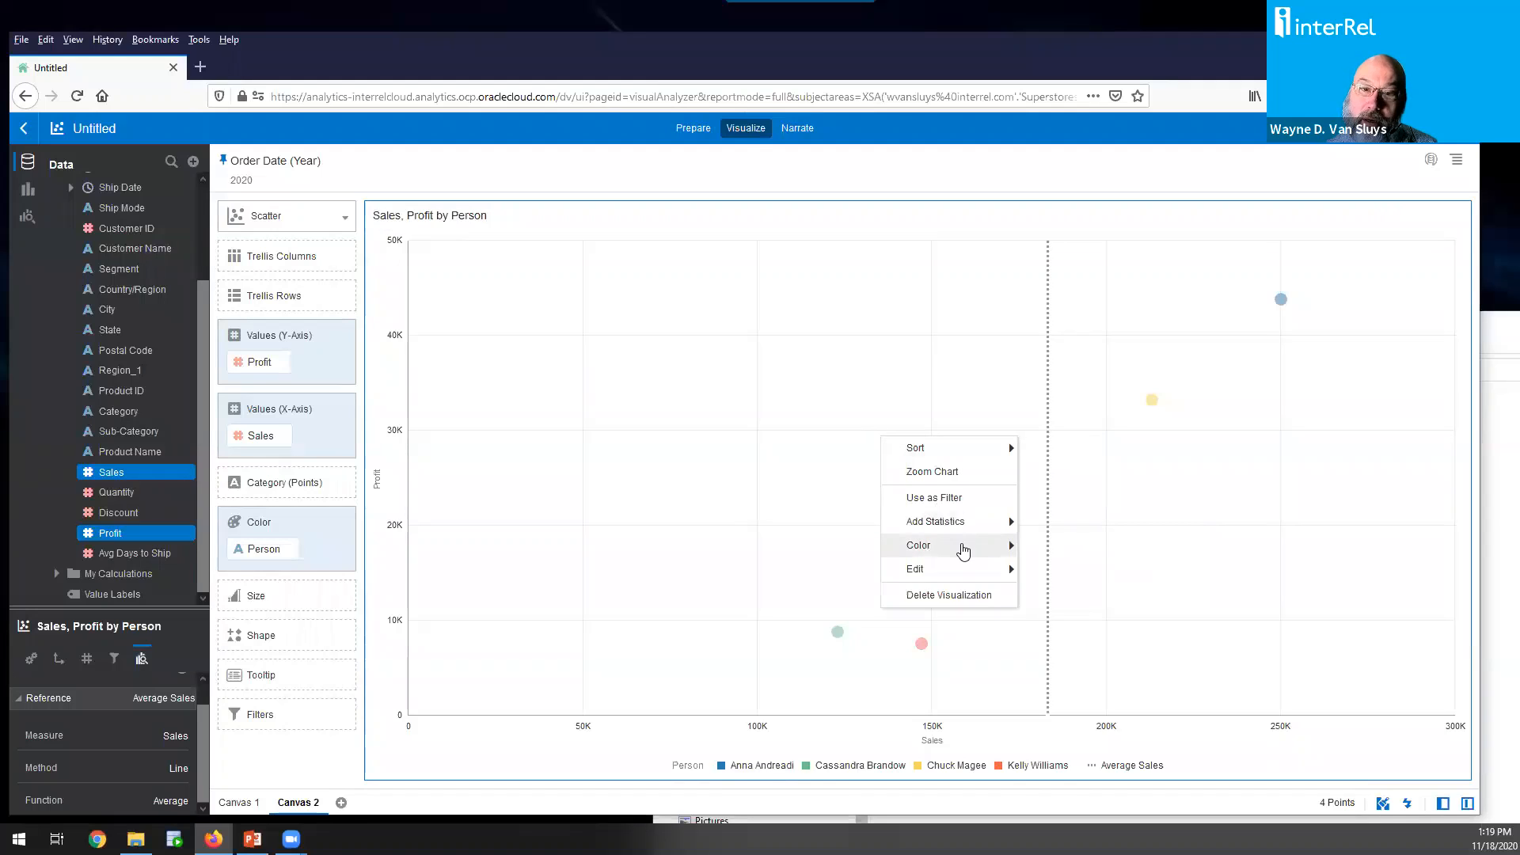
mouse_move(995, 524)
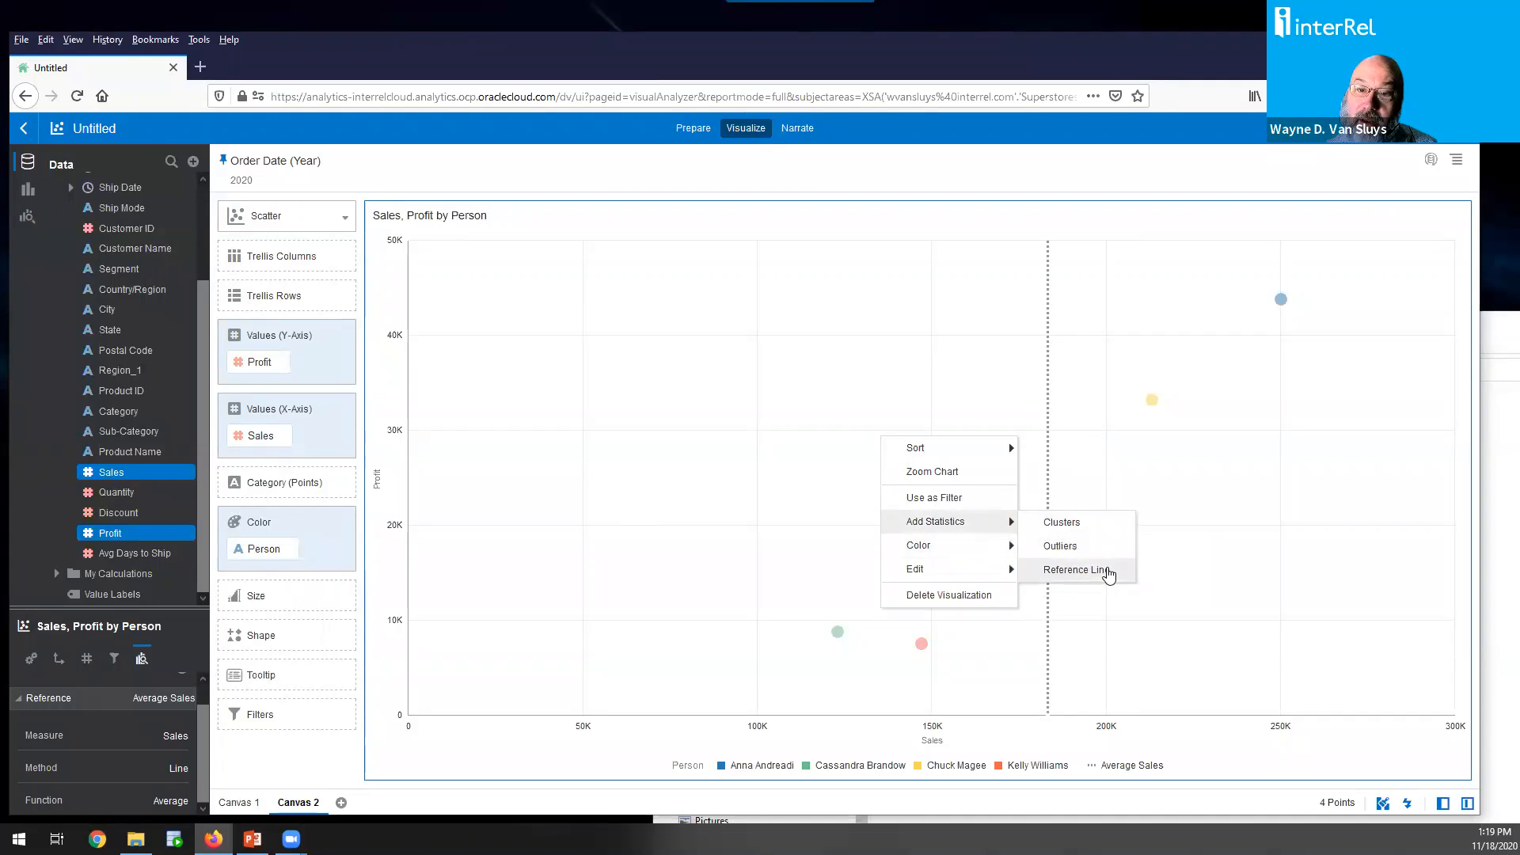
click(1102, 570)
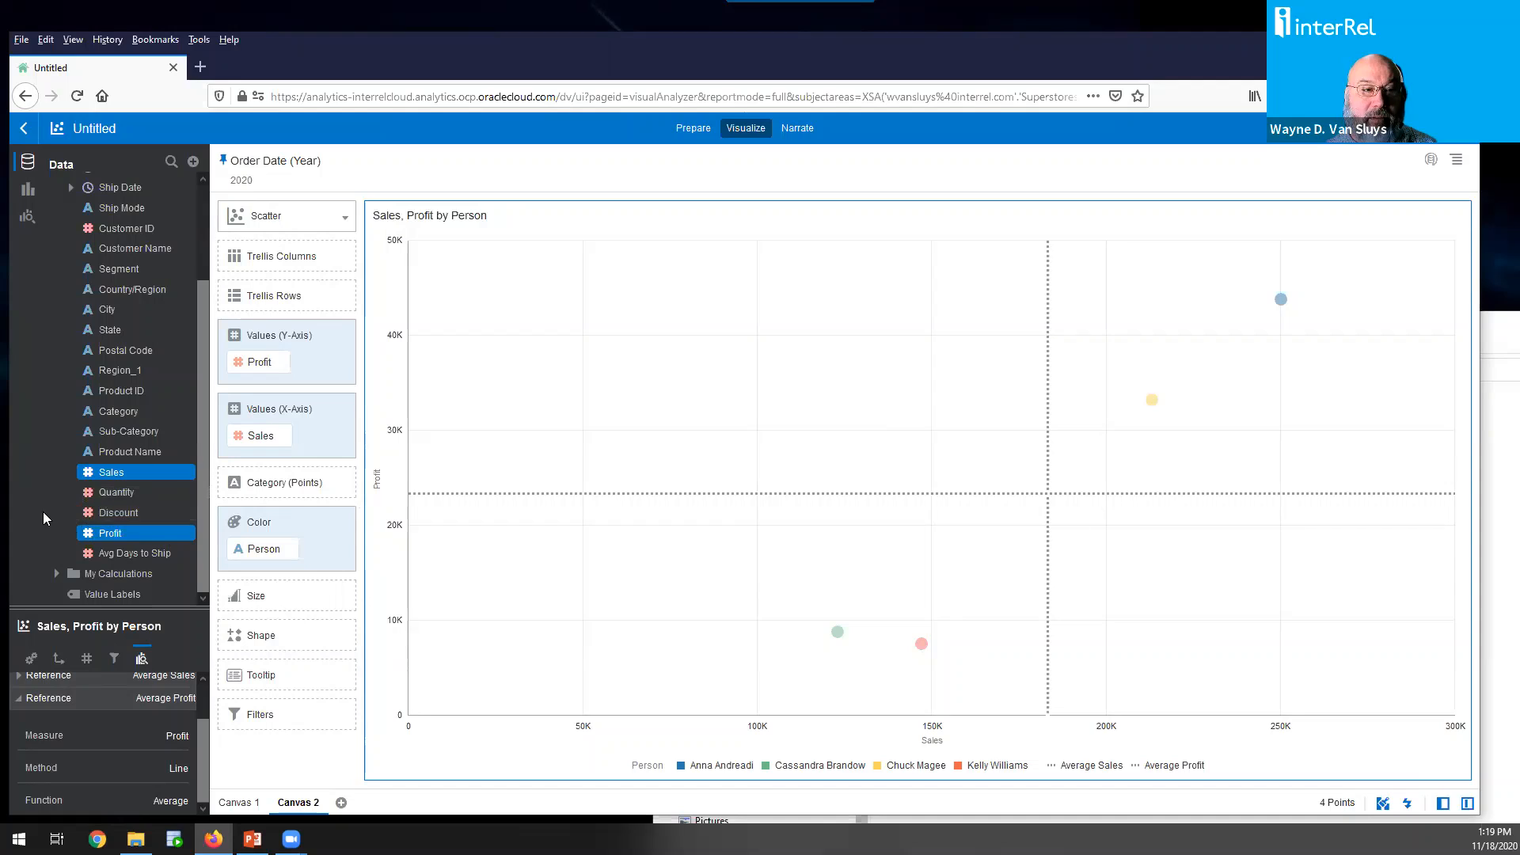
Size the scatter points by Discount and remove the grouped Discount from the points category
click(114, 514)
drag(114, 518, 253, 487)
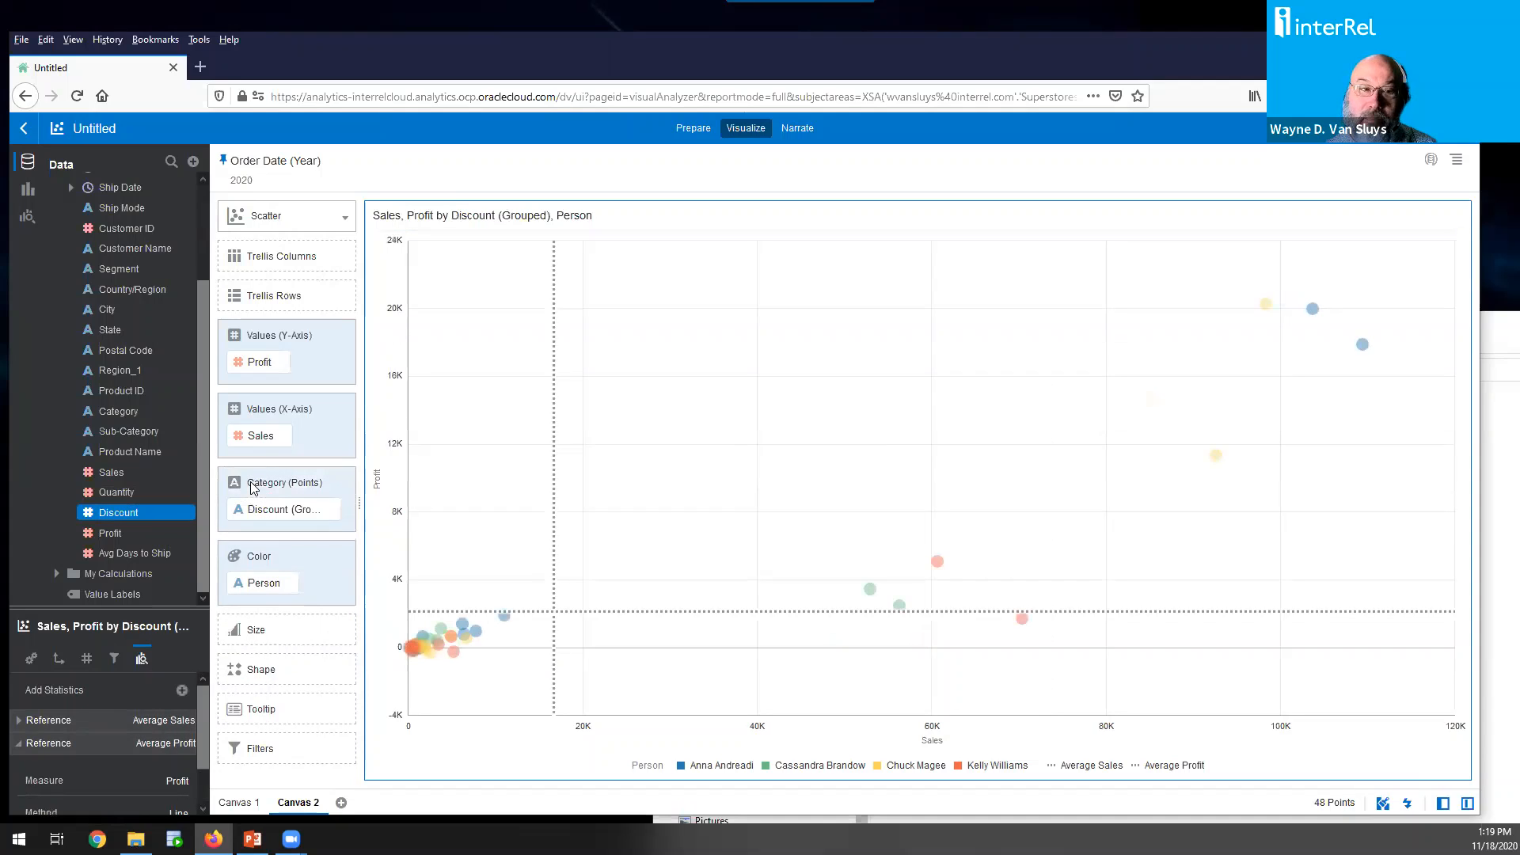
drag(265, 511, 255, 649)
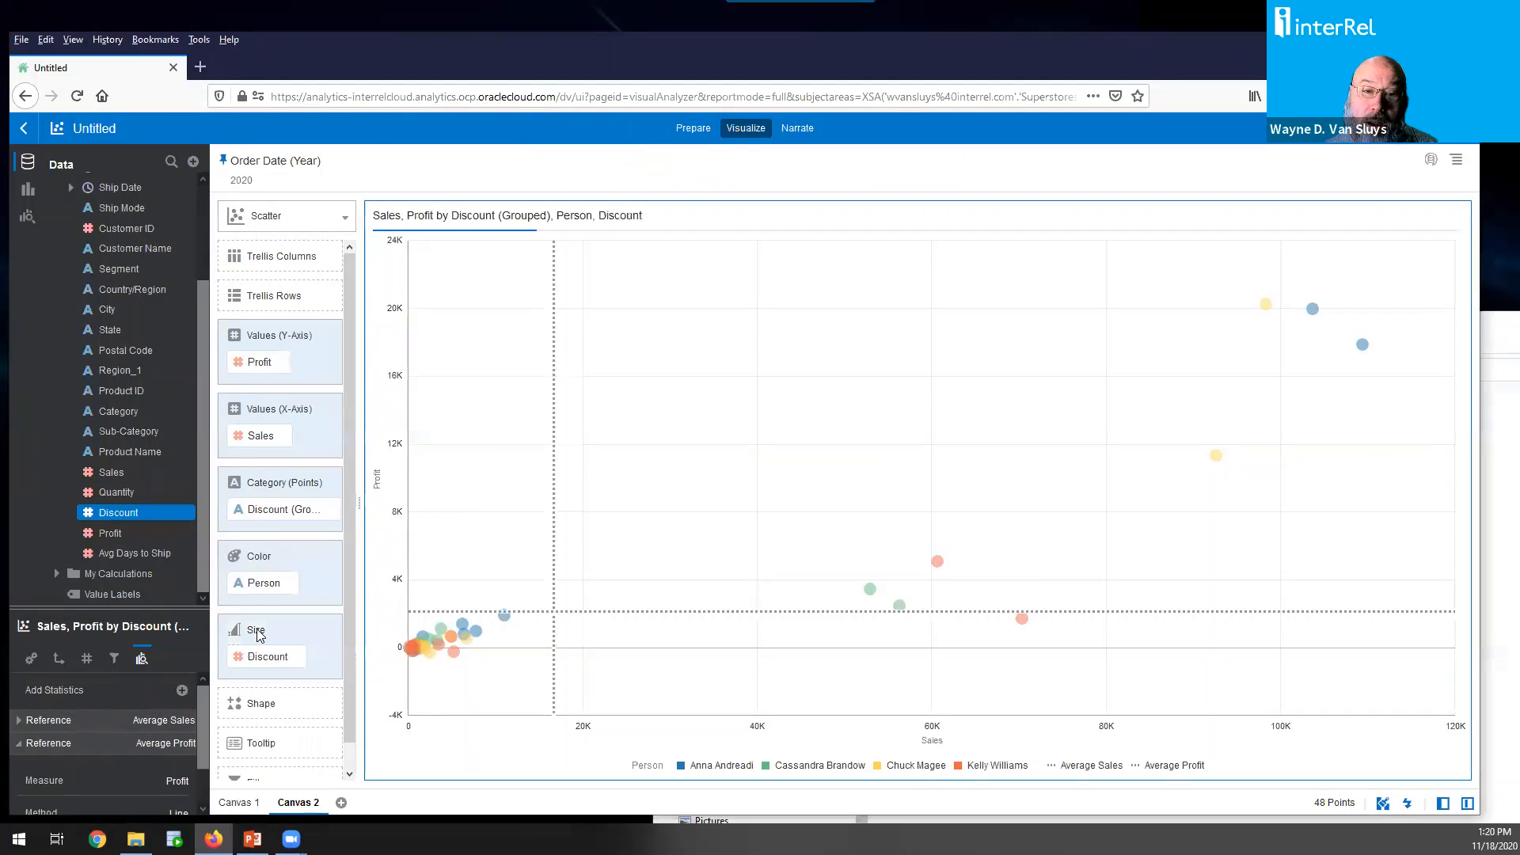
click(333, 509)
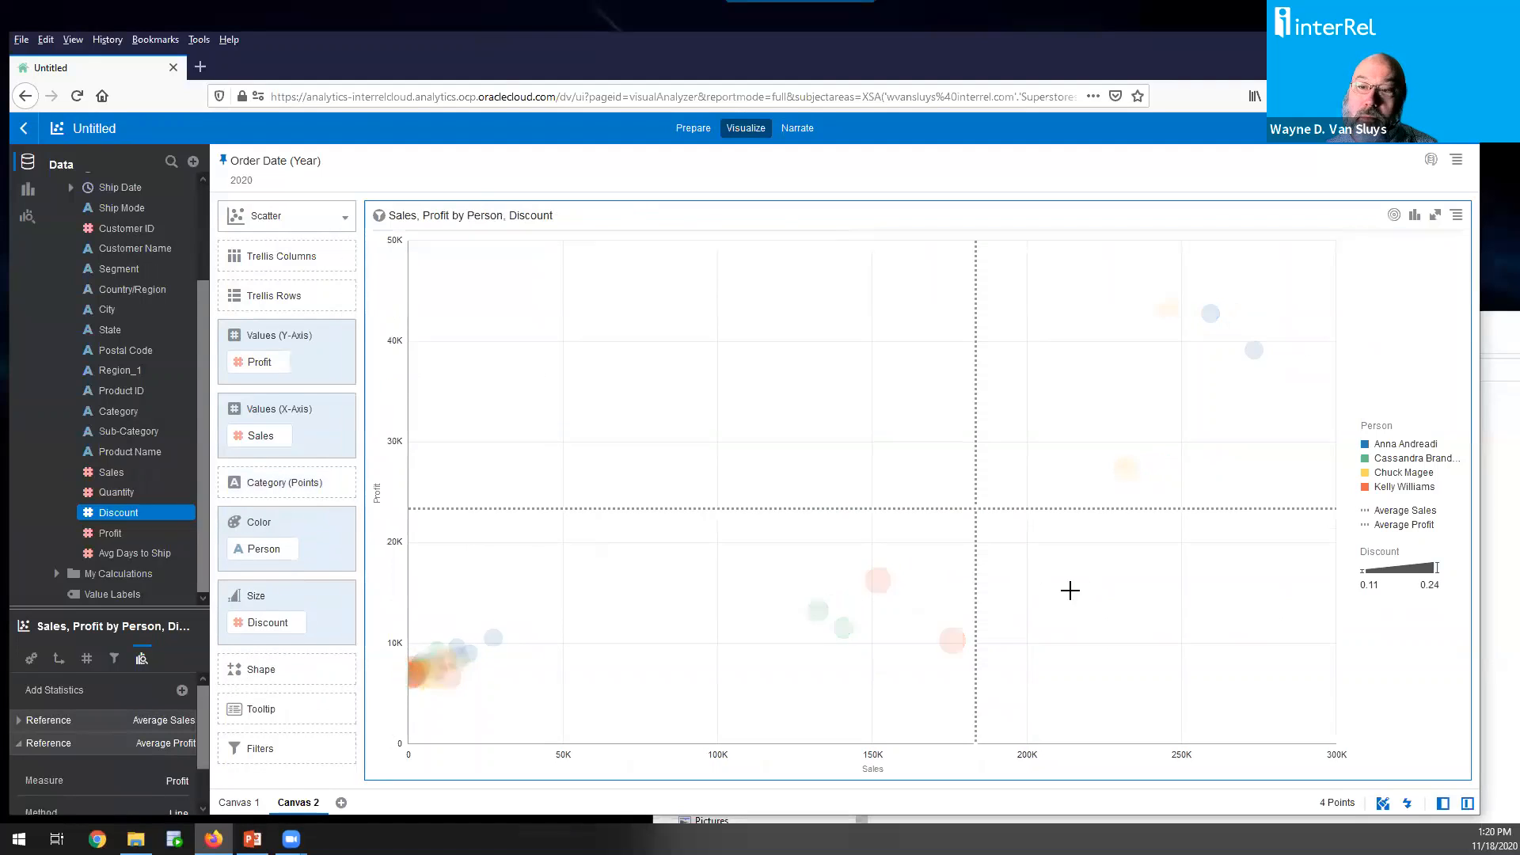
Duplicate Canvas 2 and add Category to the points category of the copied scatter chart
mouse_move(872, 672)
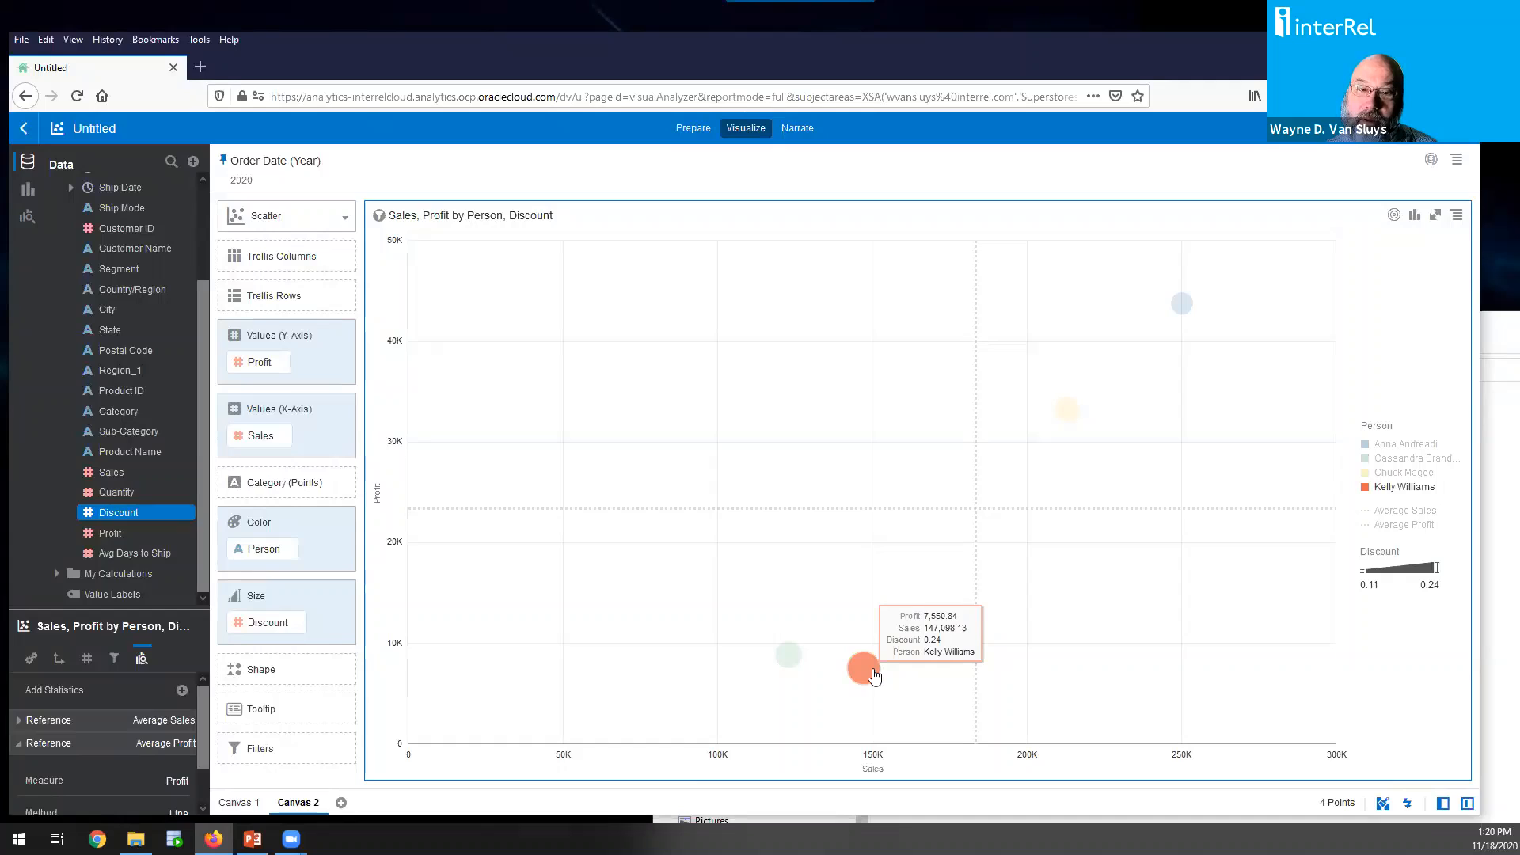
mouse_move(790, 668)
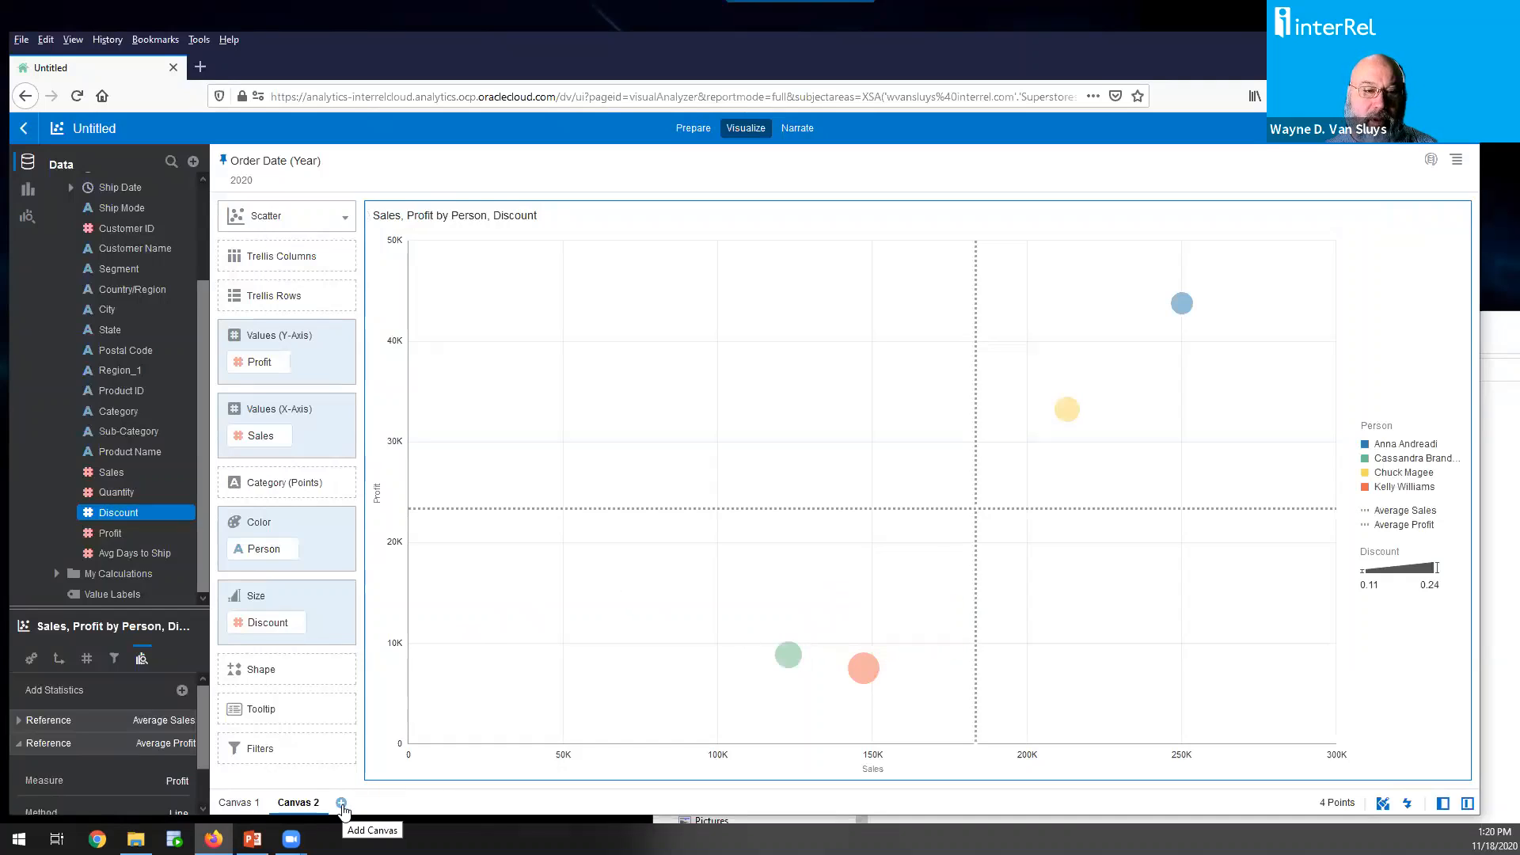
click(317, 804)
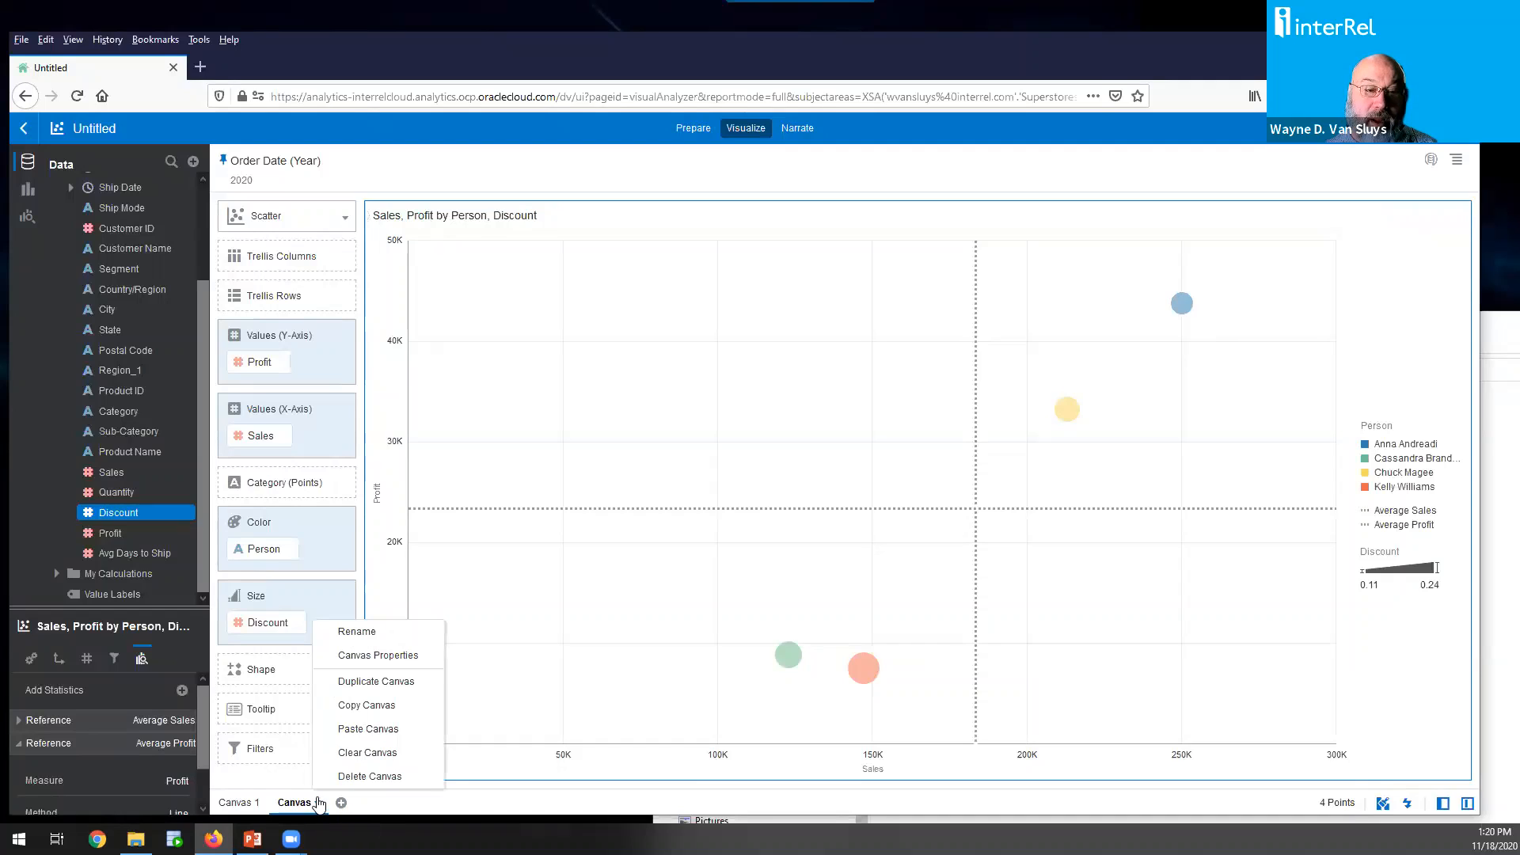
click(408, 689)
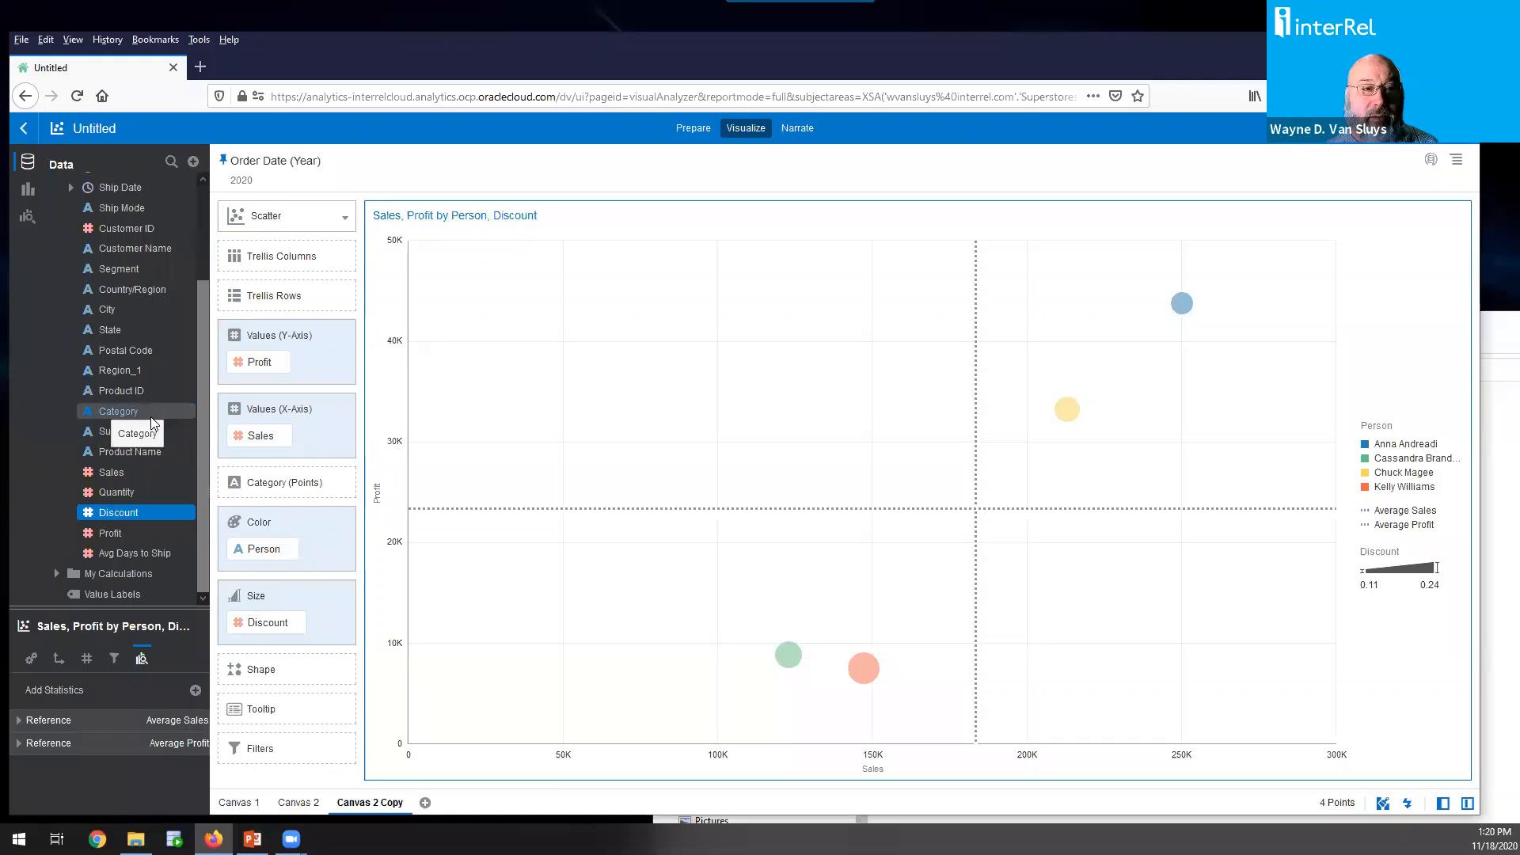
drag(150, 416, 274, 483)
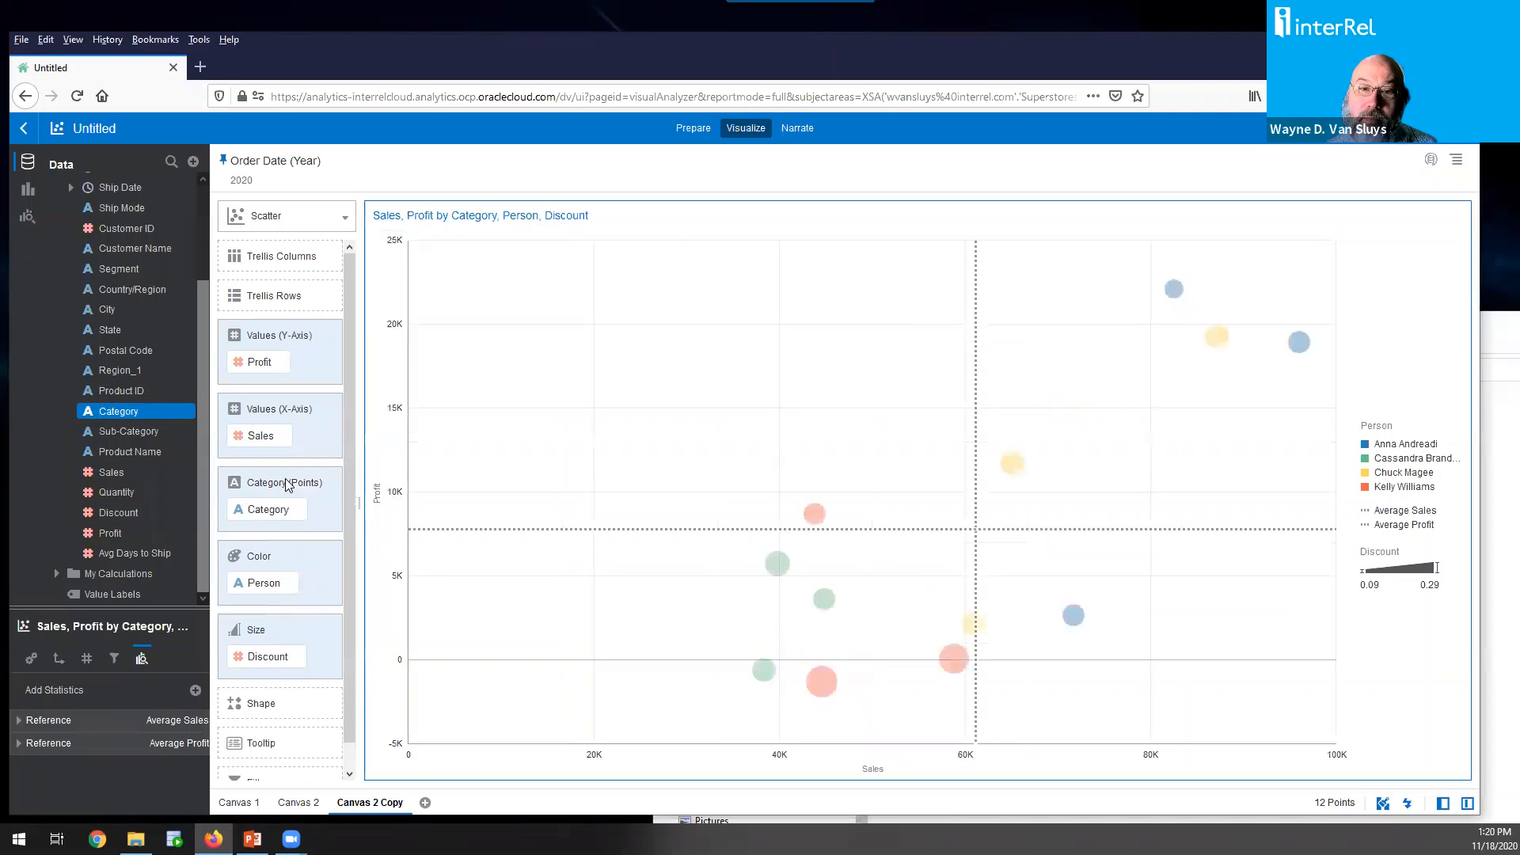
Replace Category with Sub-Category in the points category of the scatter chart on Canvas 2 Copy
mouse_move(818, 690)
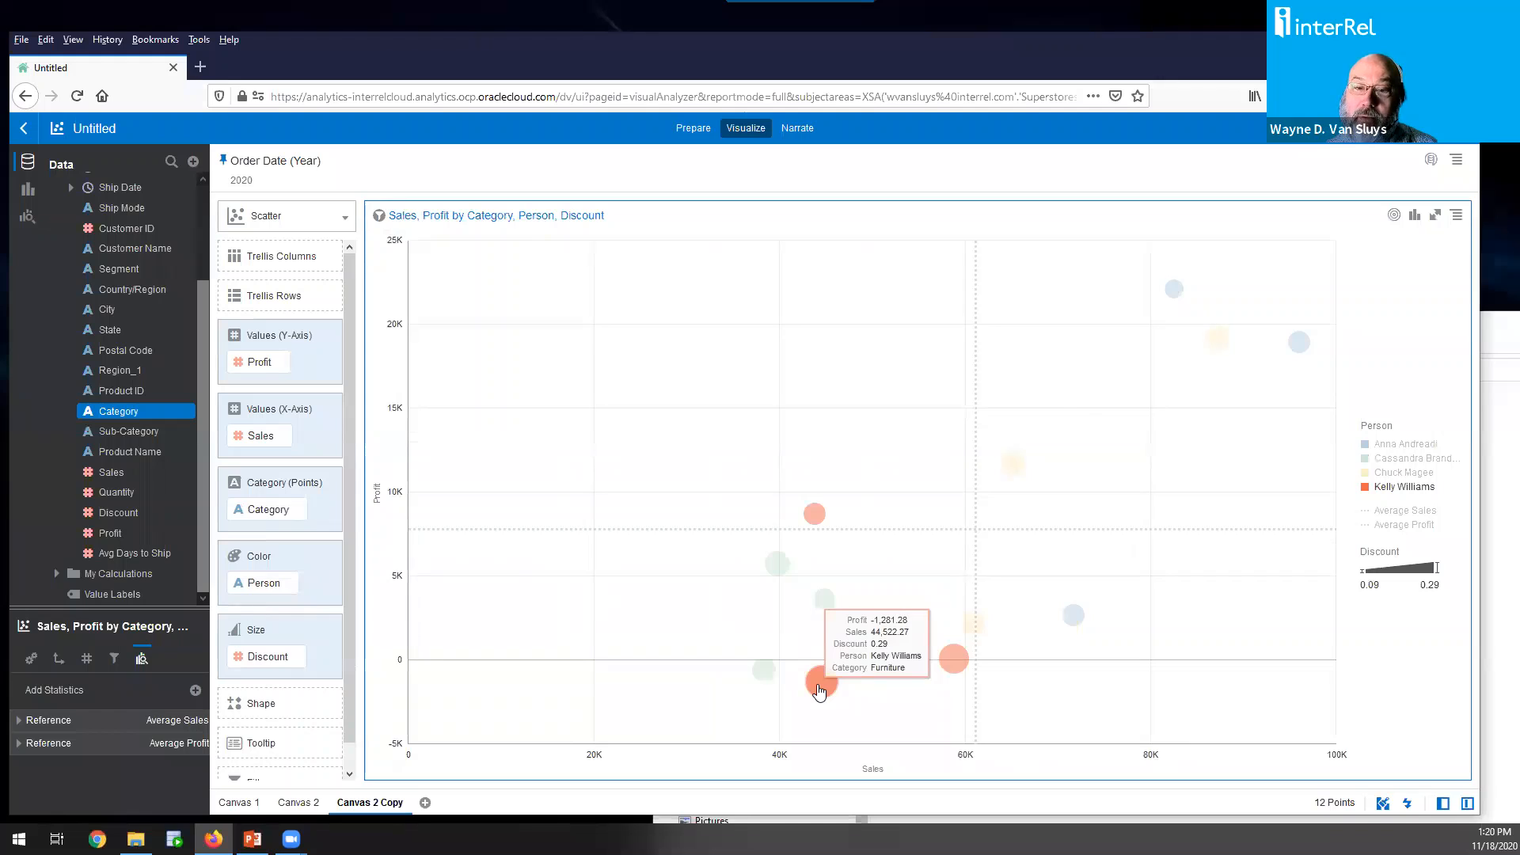
mouse_move(953, 661)
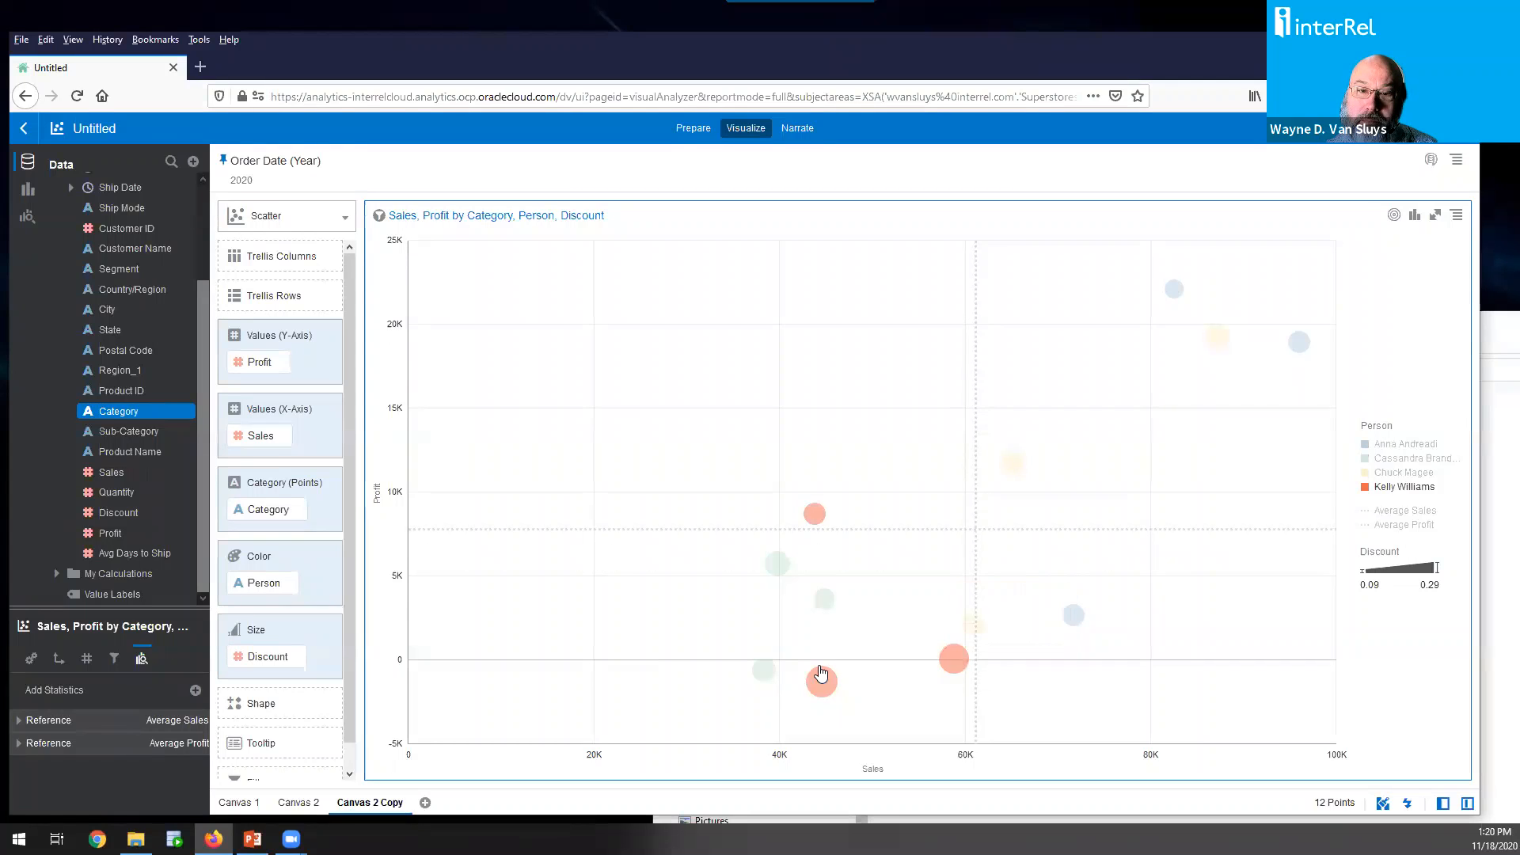
mouse_move(818, 608)
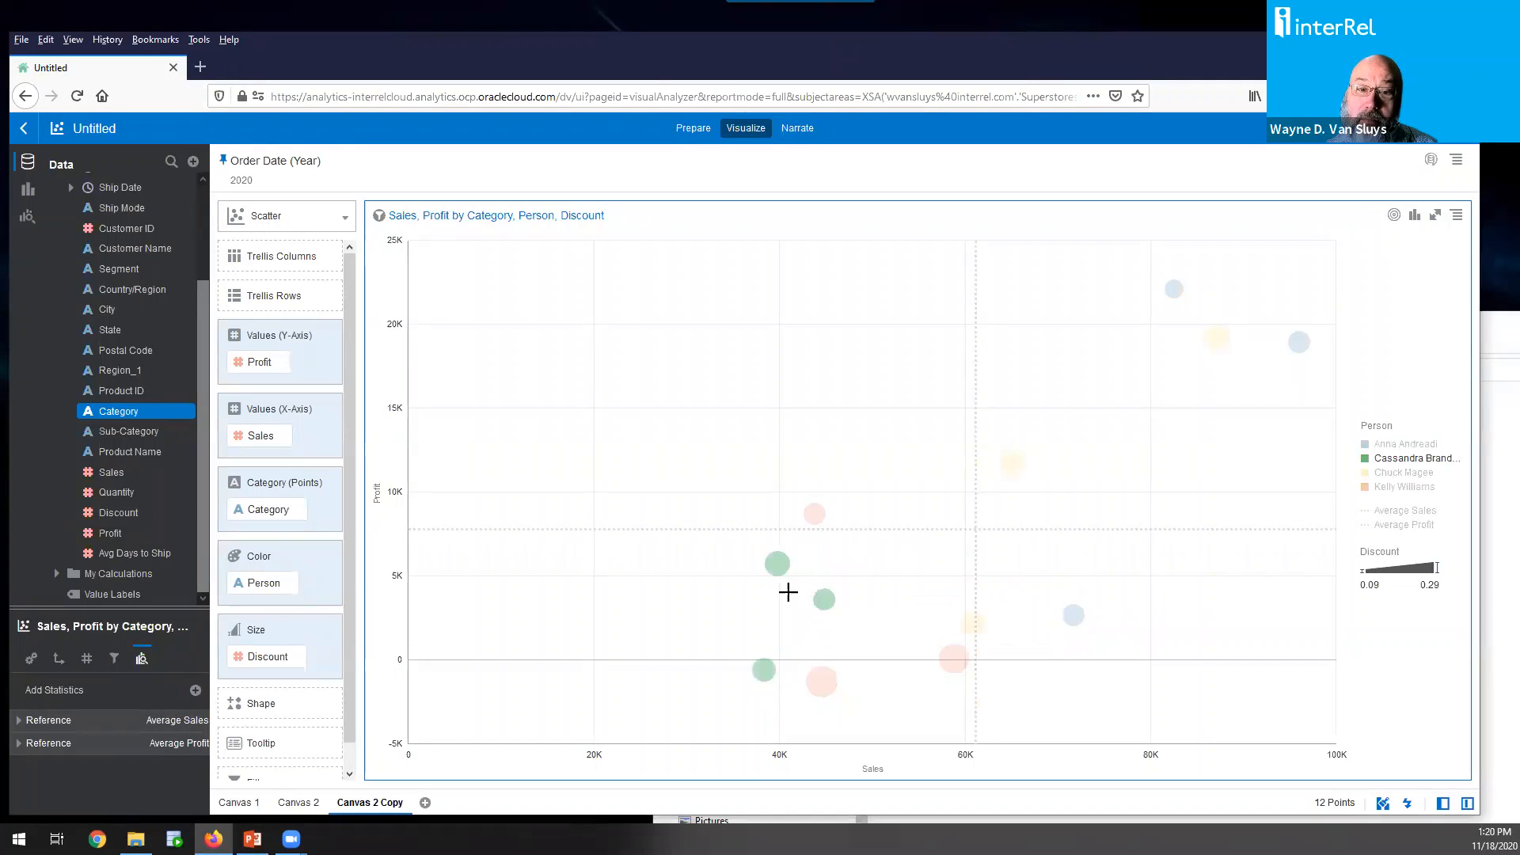
mouse_move(777, 572)
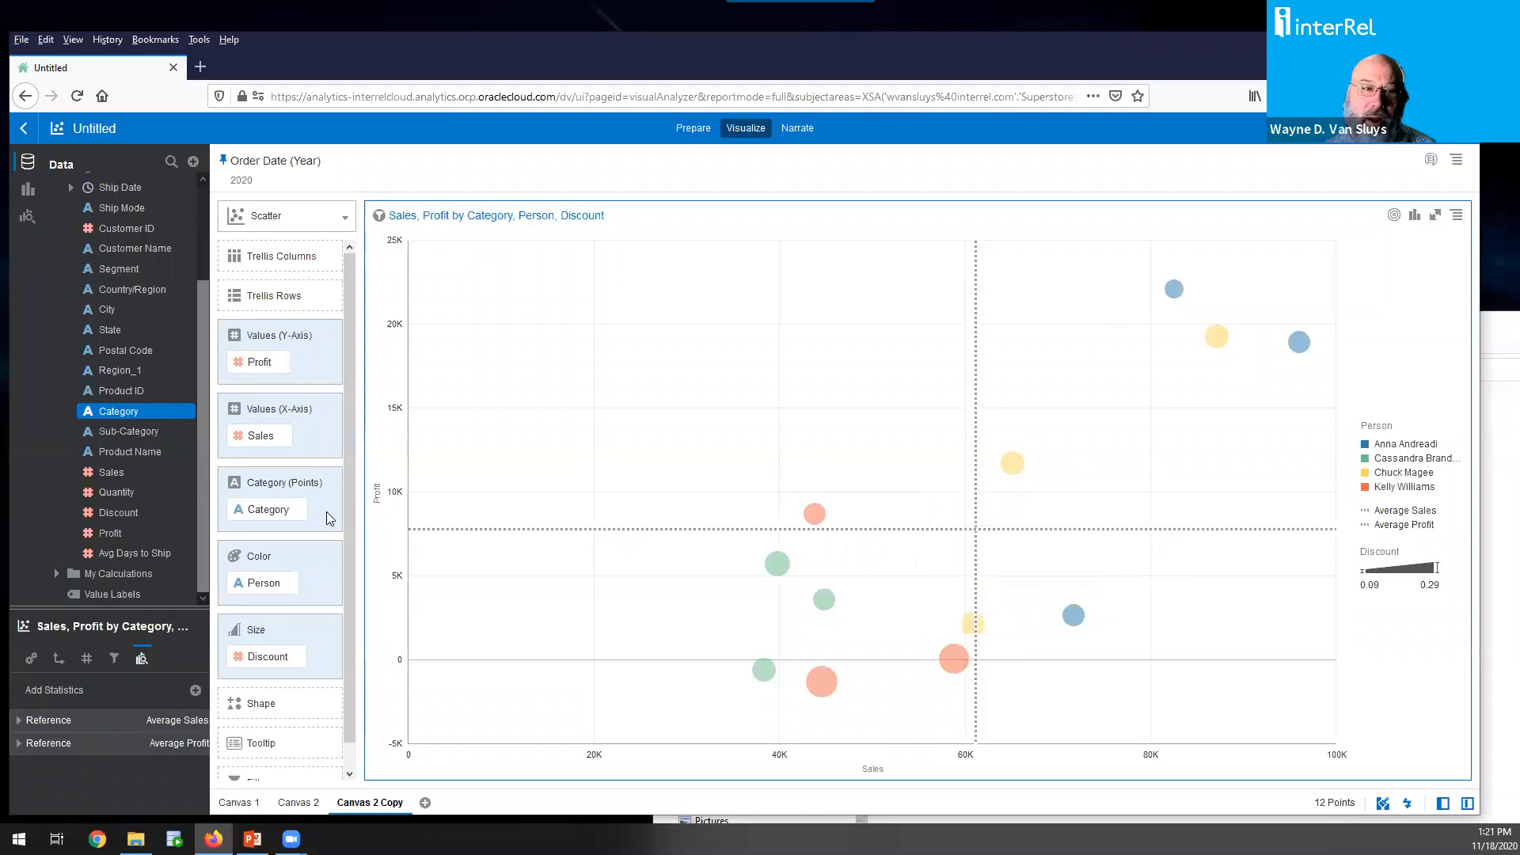
drag(247, 500, 255, 512)
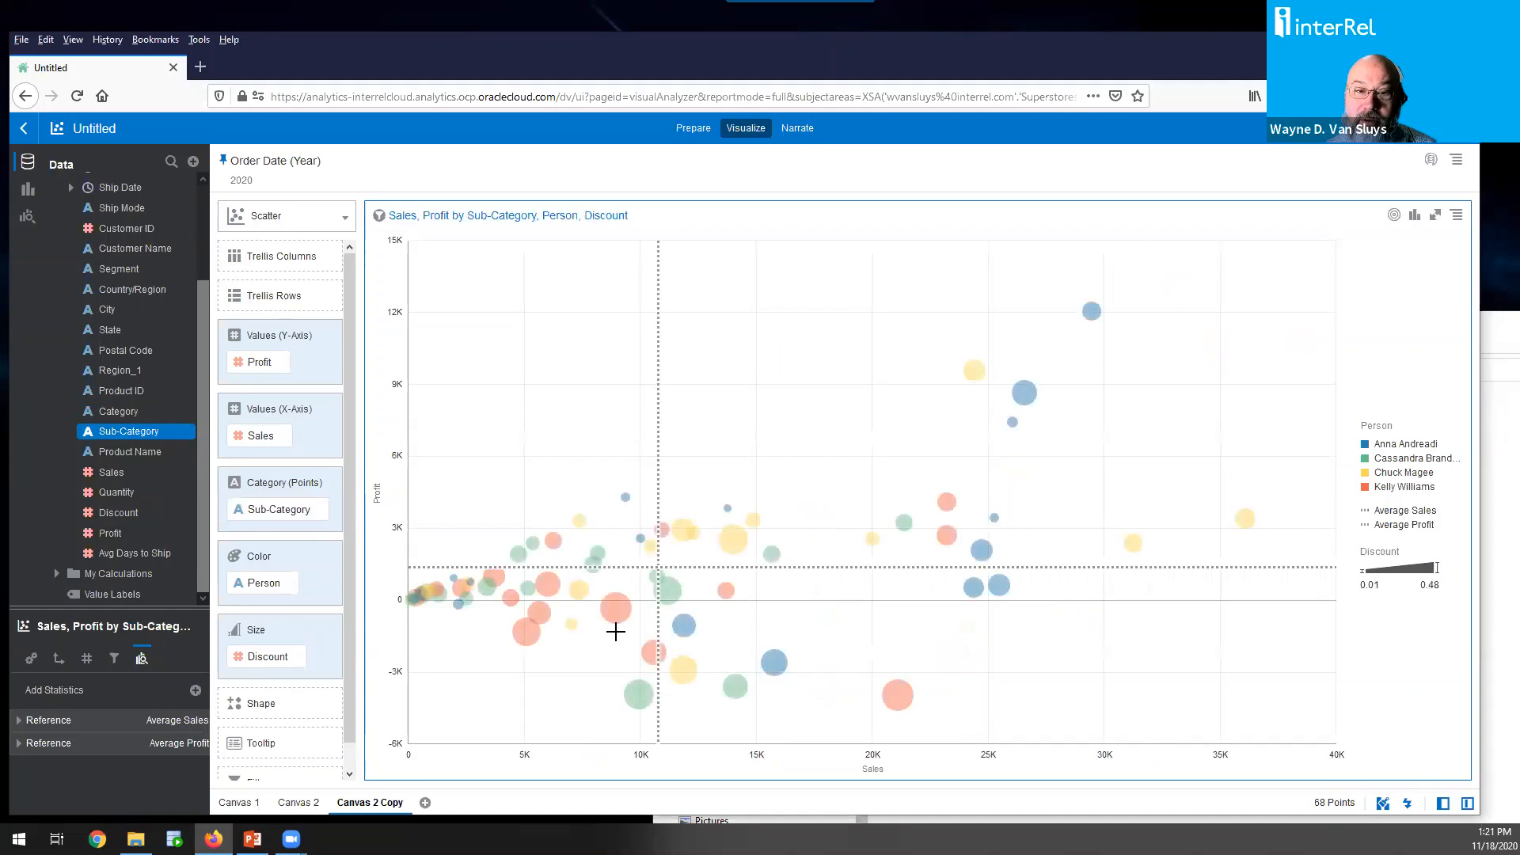
Add a new canvas after Canvas 2 Copy and unpin the Order Date (Year) filter from all canvases
mouse_move(900, 697)
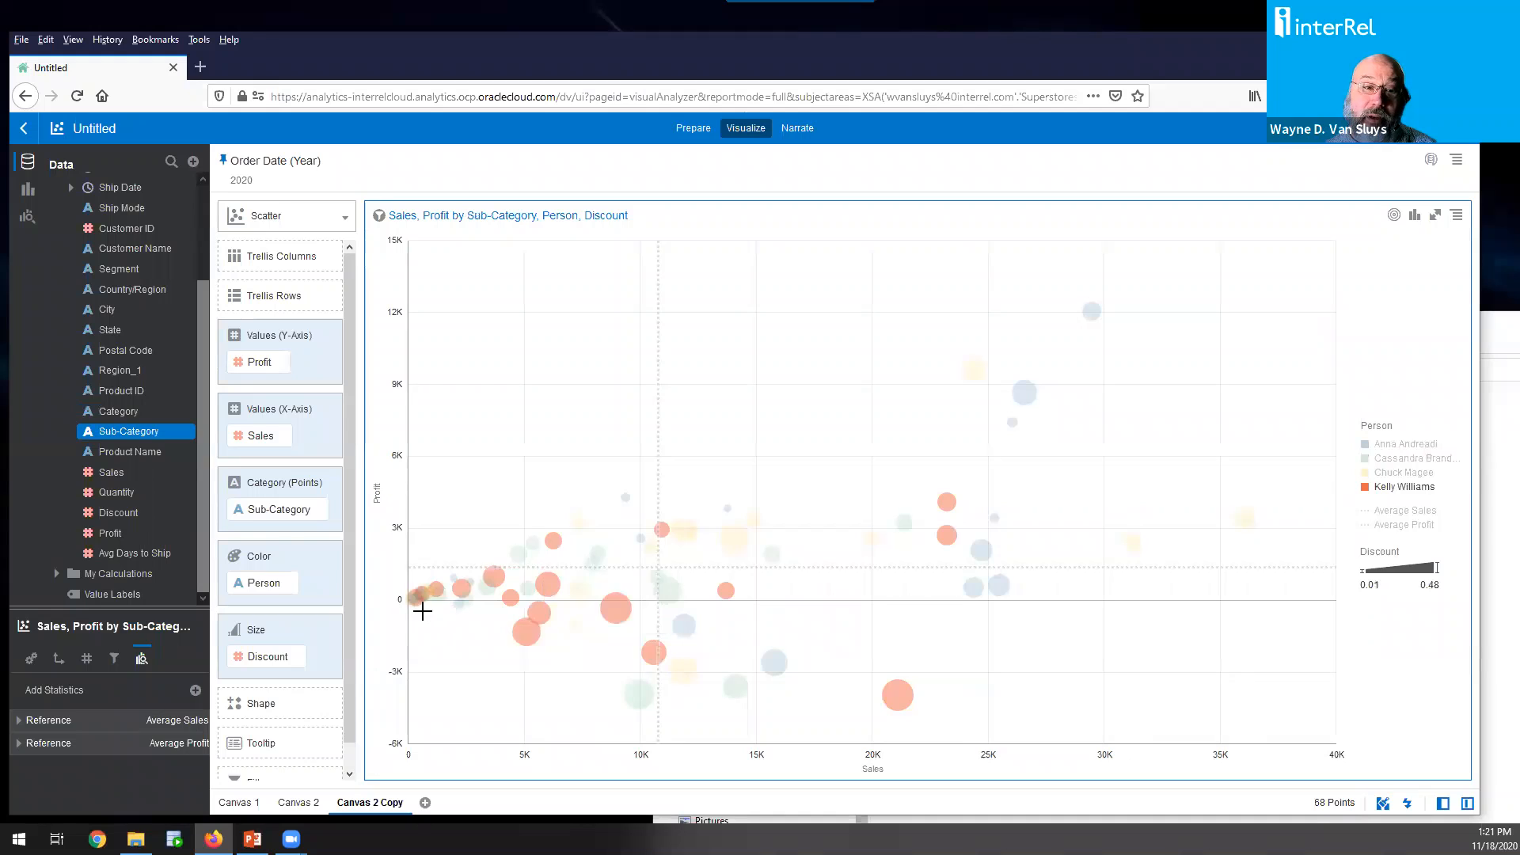
mouse_move(439, 601)
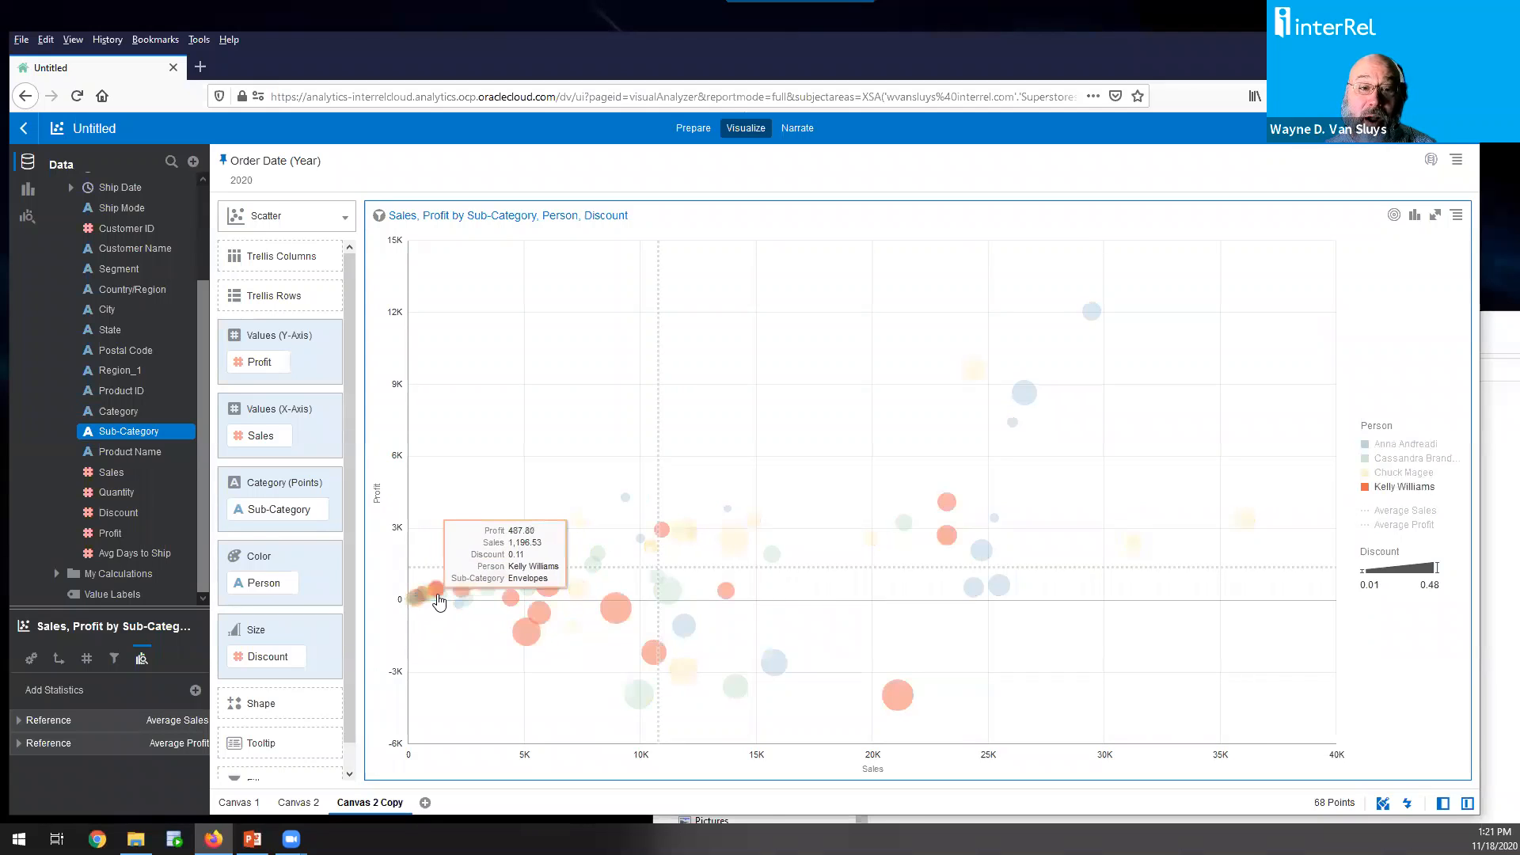
mouse_move(634, 700)
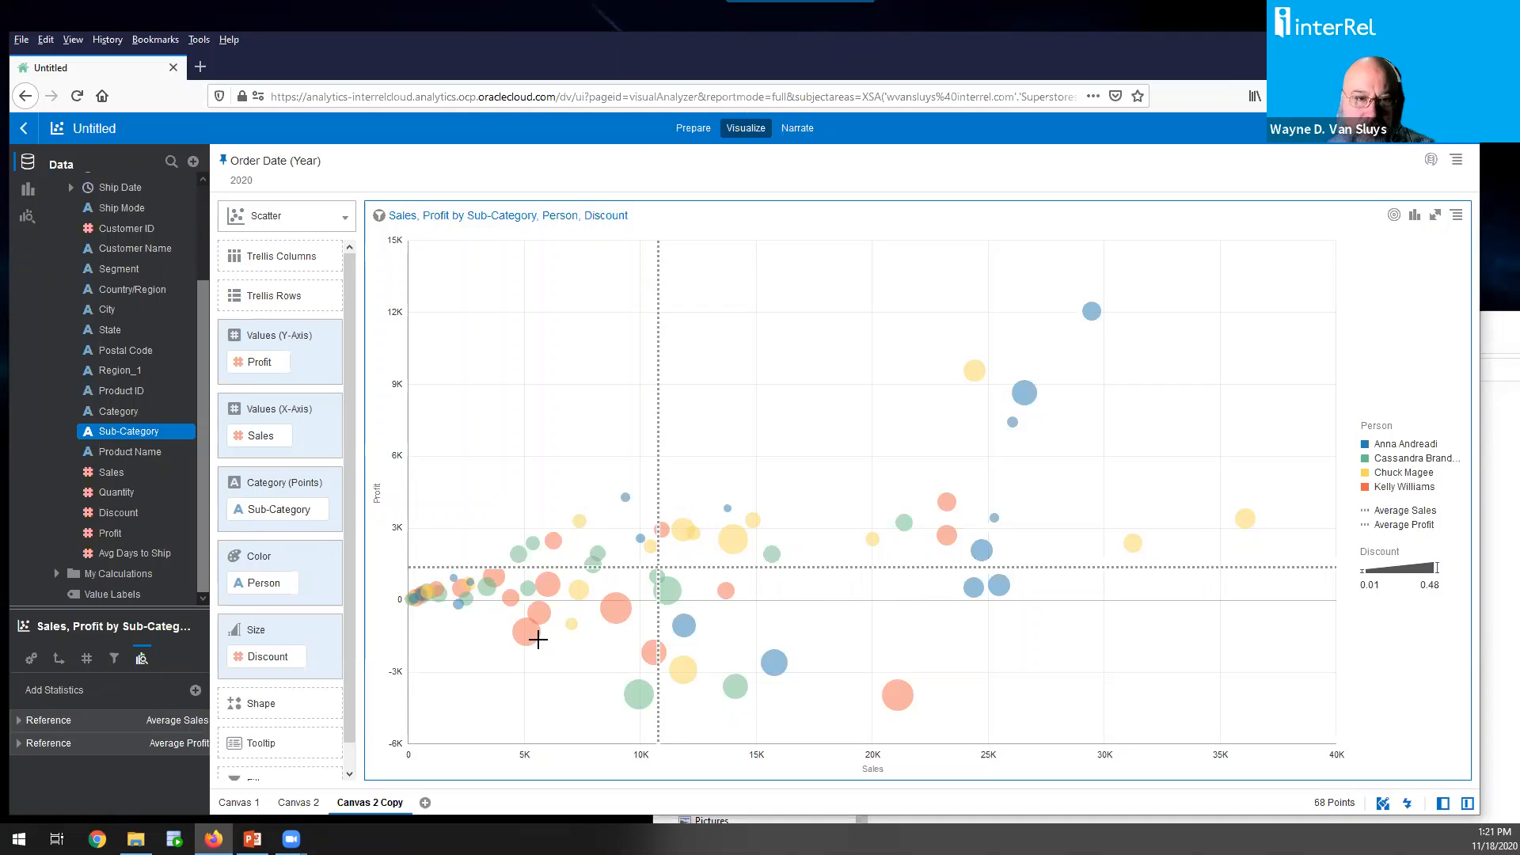
mouse_move(527, 637)
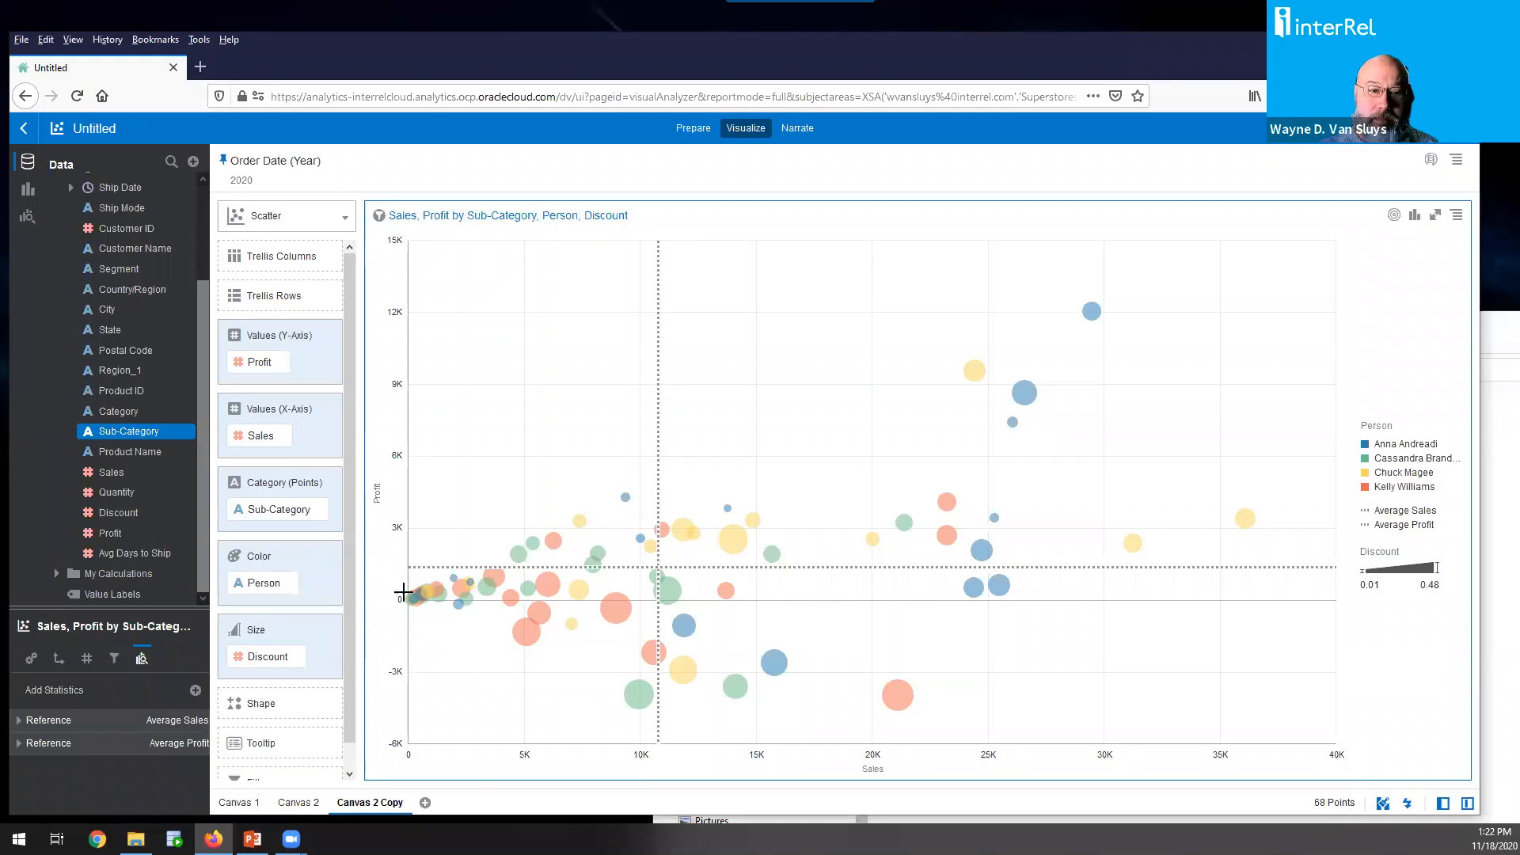
click(425, 802)
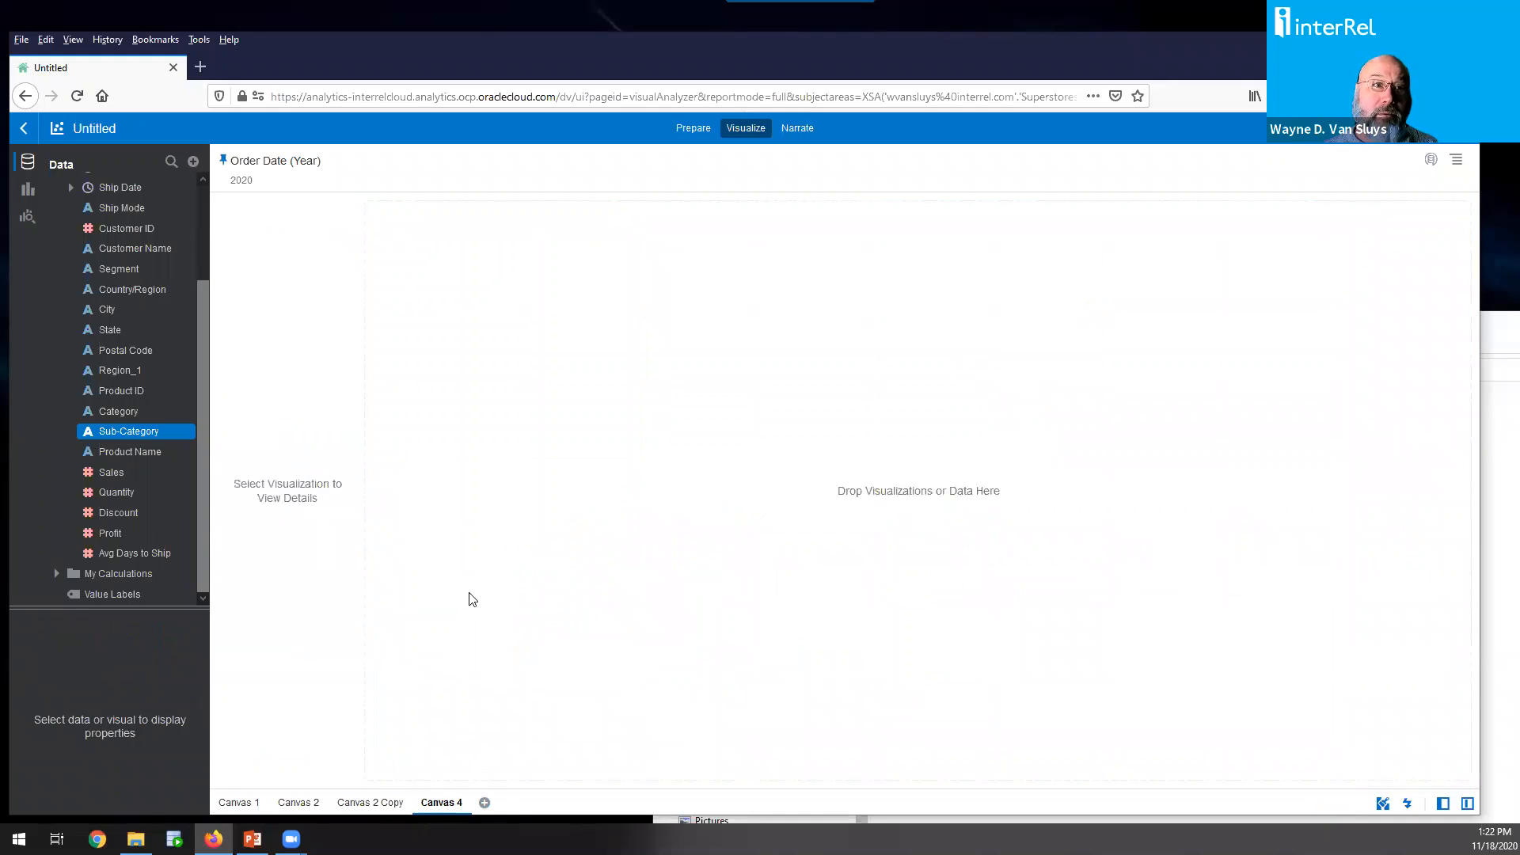
click(328, 161)
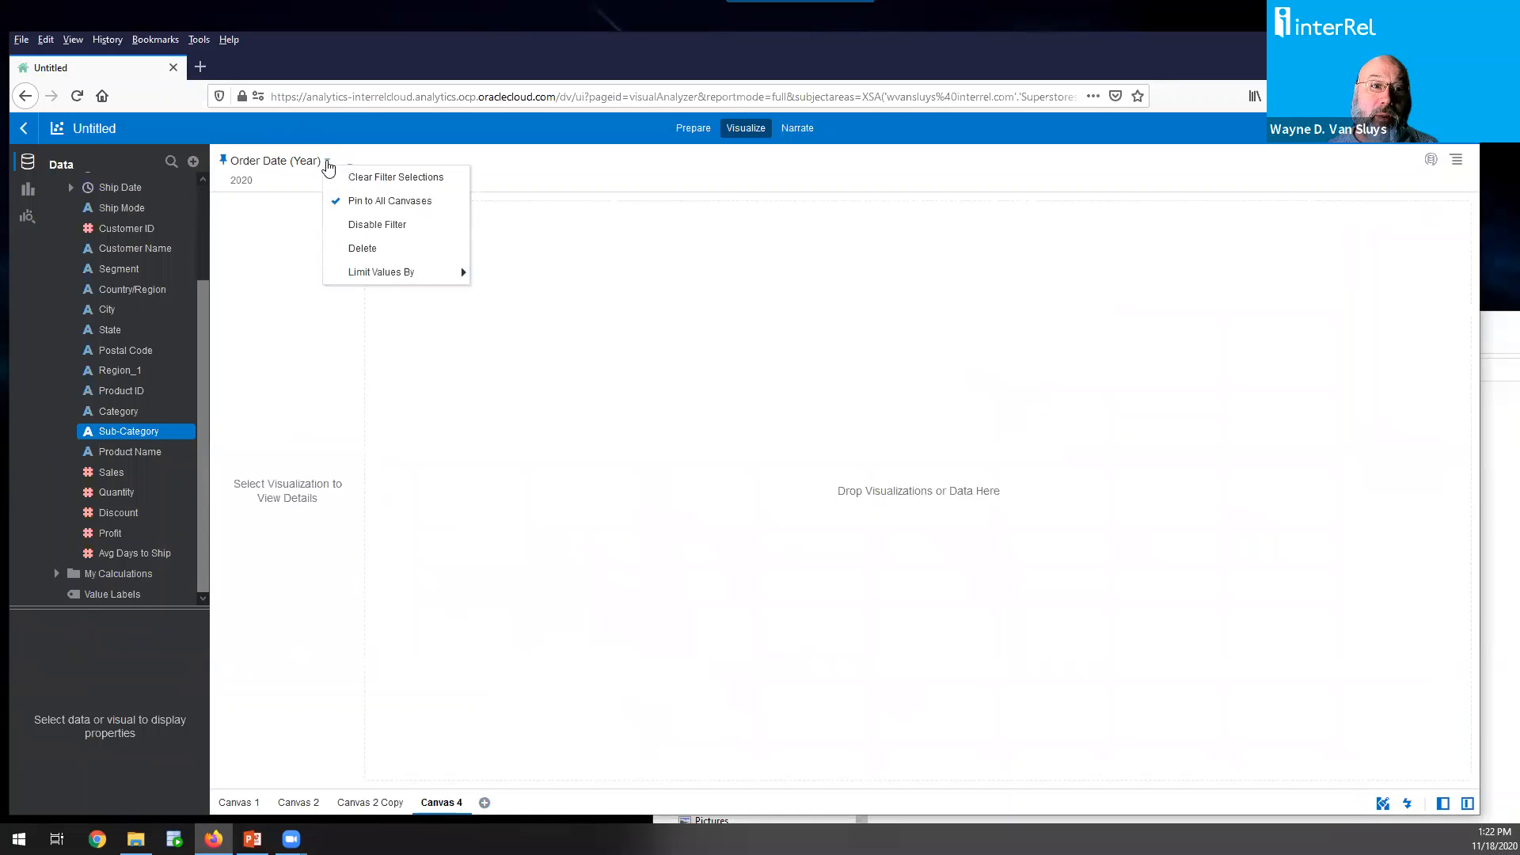
click(453, 205)
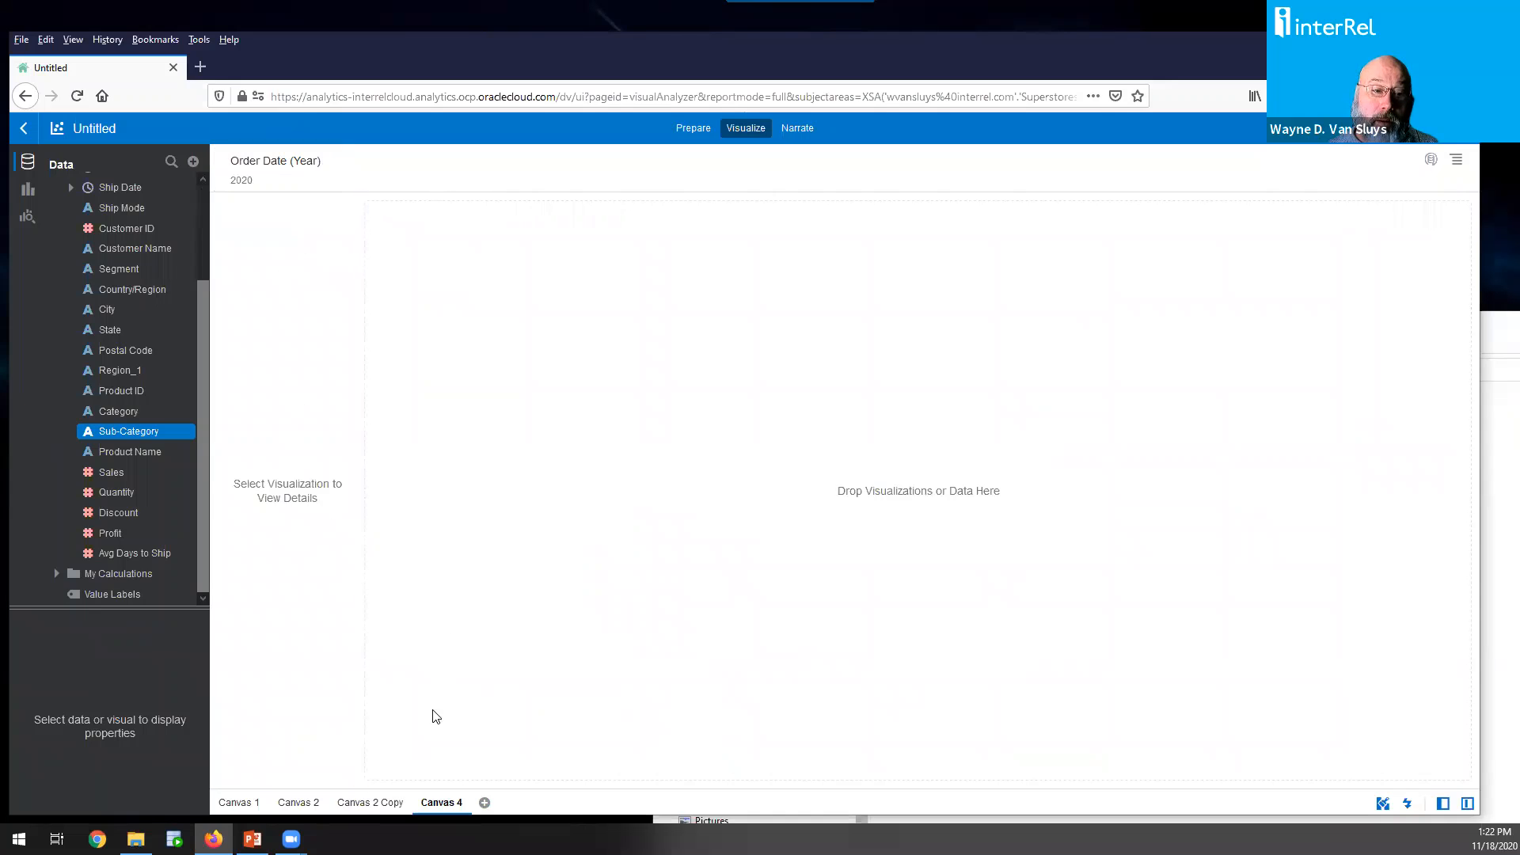
Set the Order Date (Year) filter on Canvas 4 to all years, 2017 through 2020
click(330, 165)
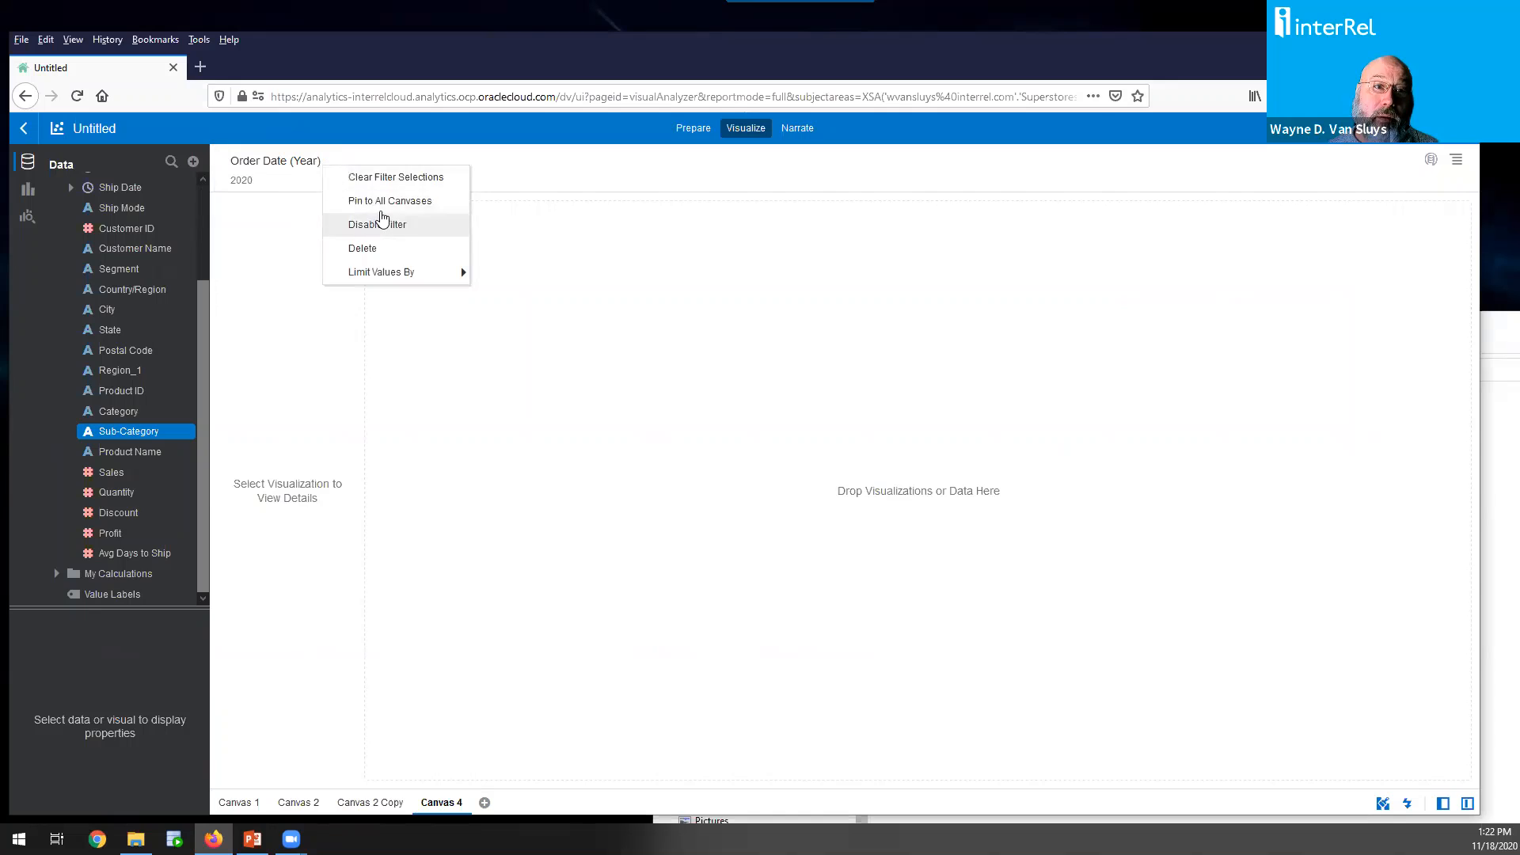
drag(396, 247, 420, 277)
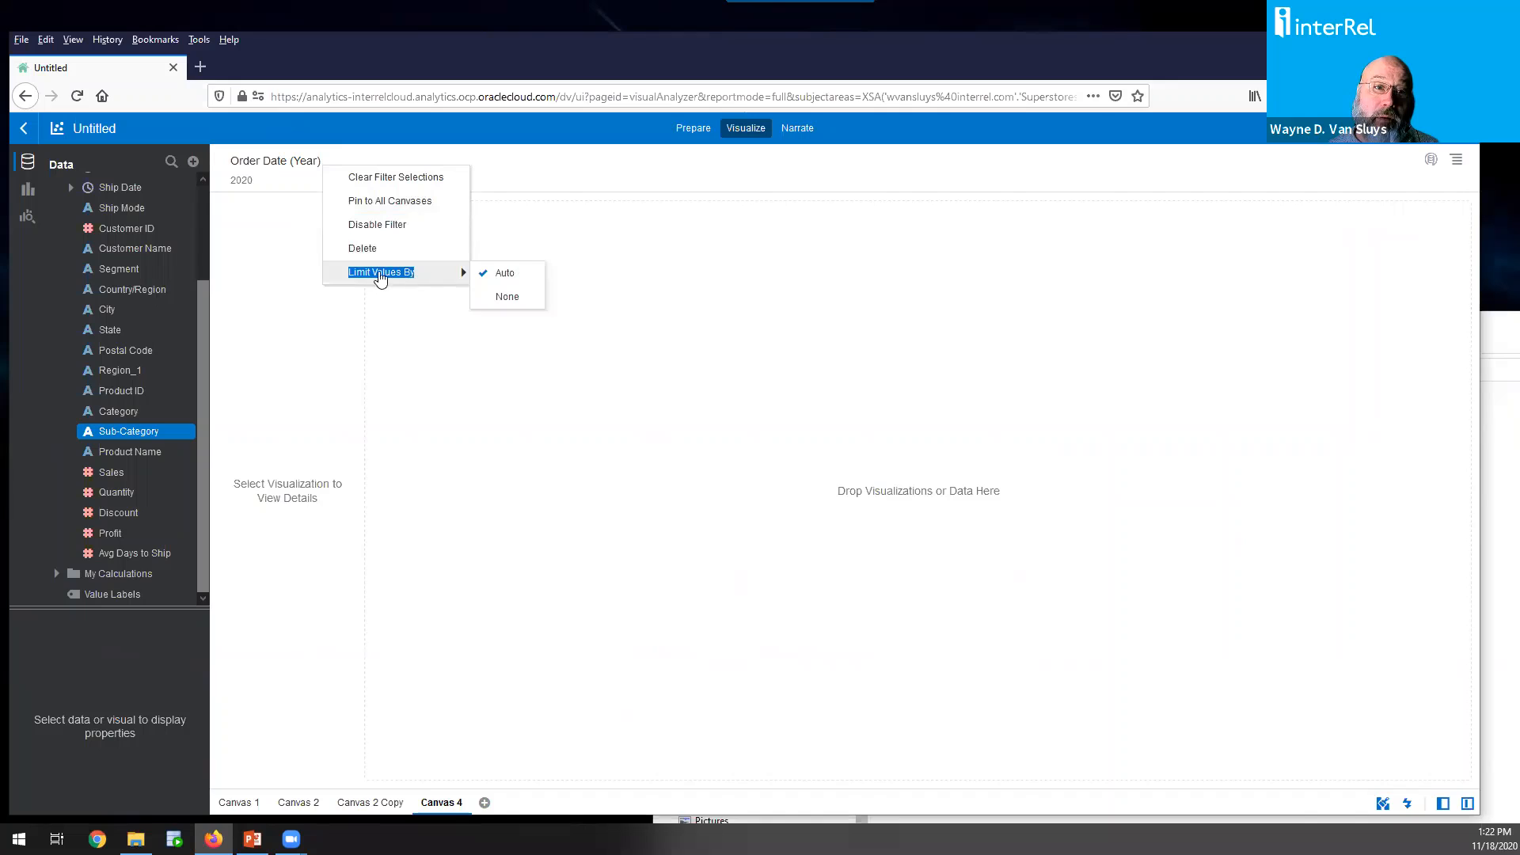
click(293, 194)
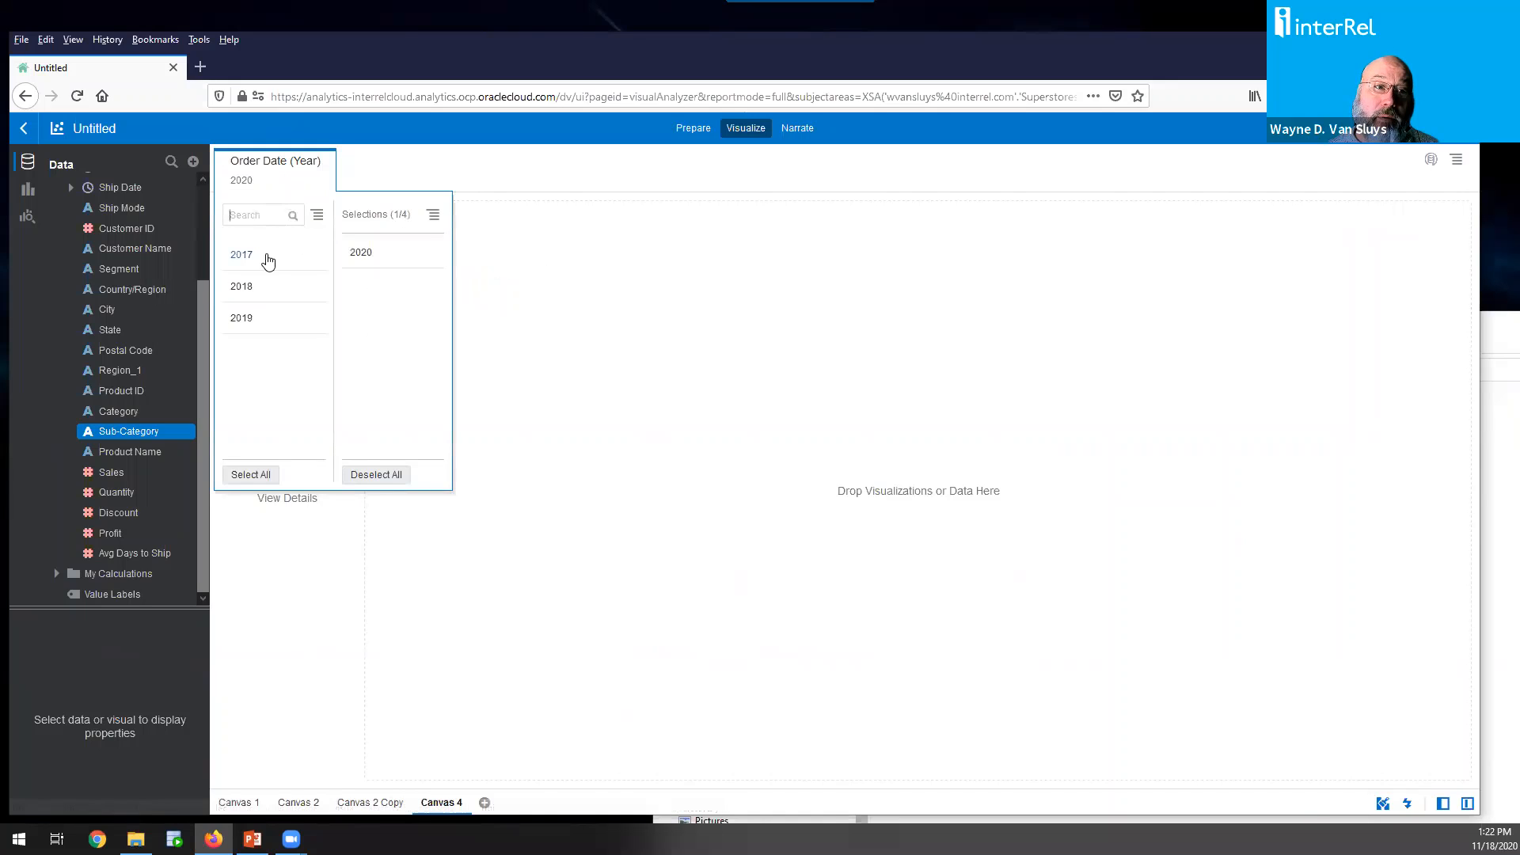
click(274, 476)
click(458, 166)
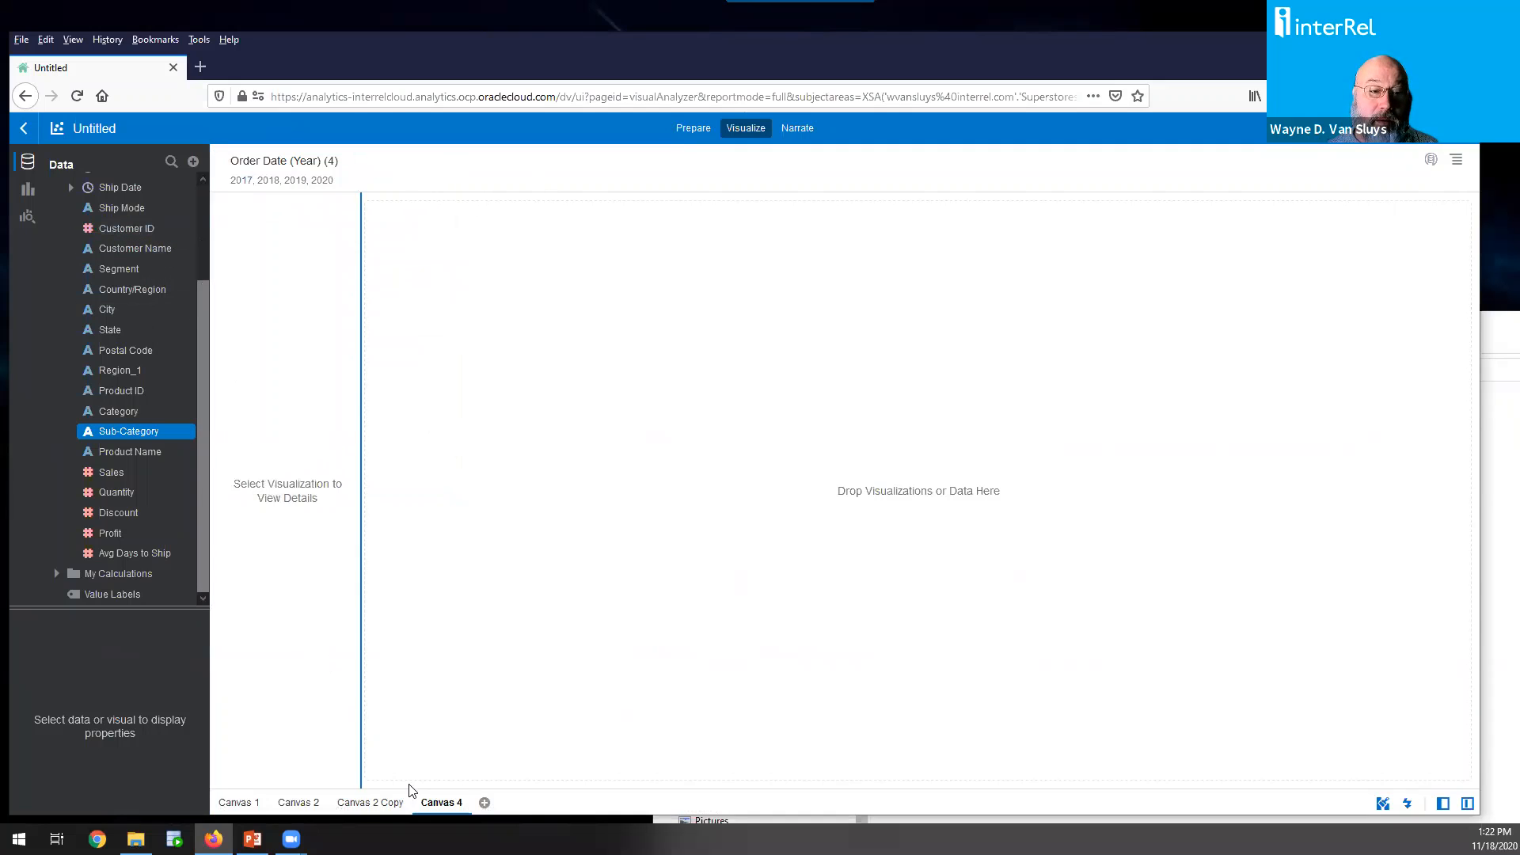
Add an Order Date Year filter to Canvas 2 Copy and limit it to 2020
click(372, 803)
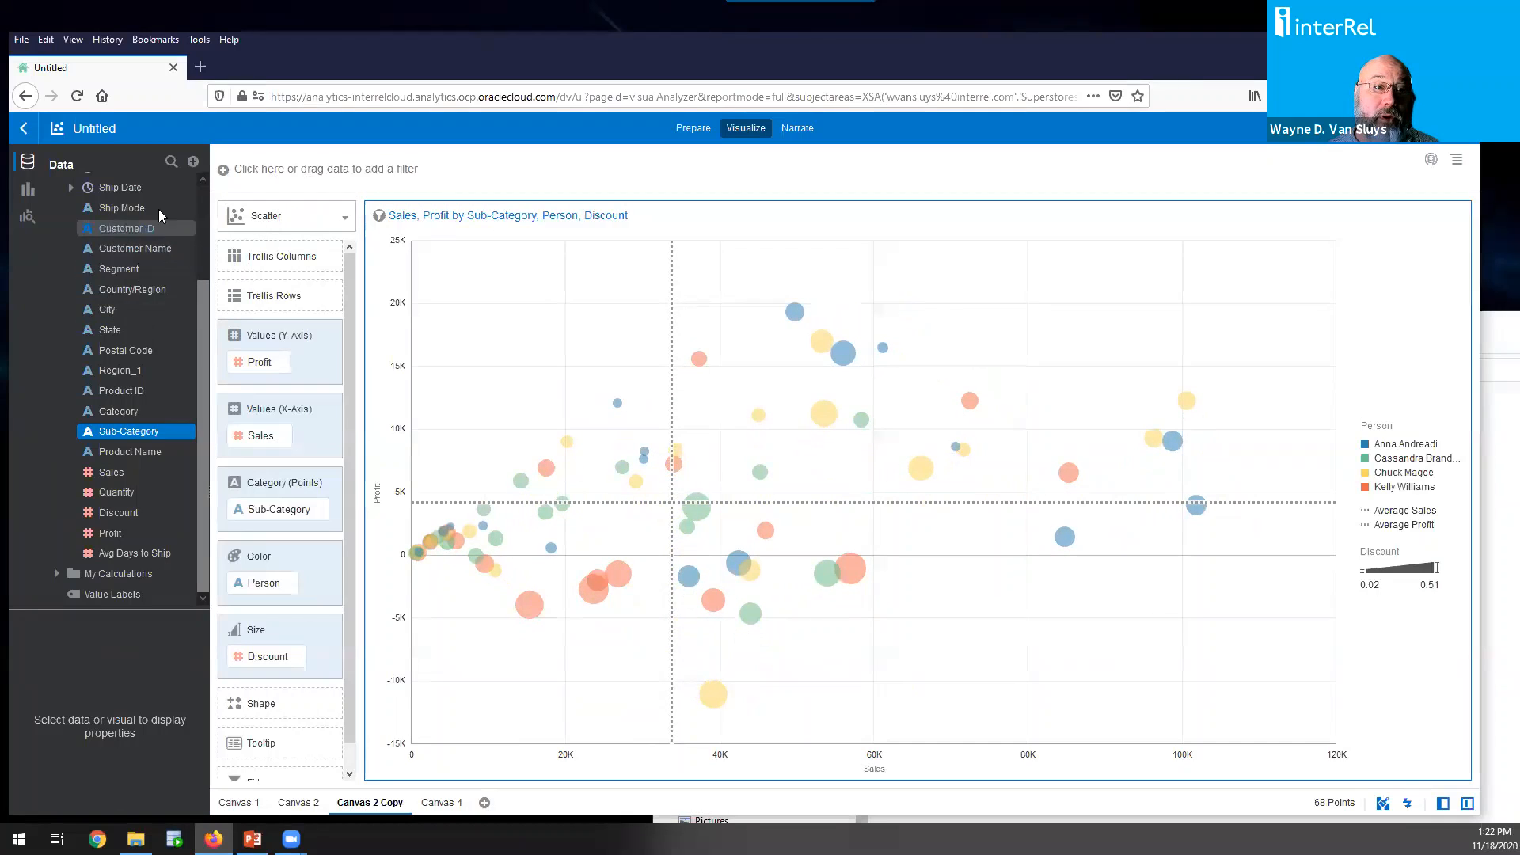
scroll(198, 190, up, 3)
click(70, 288)
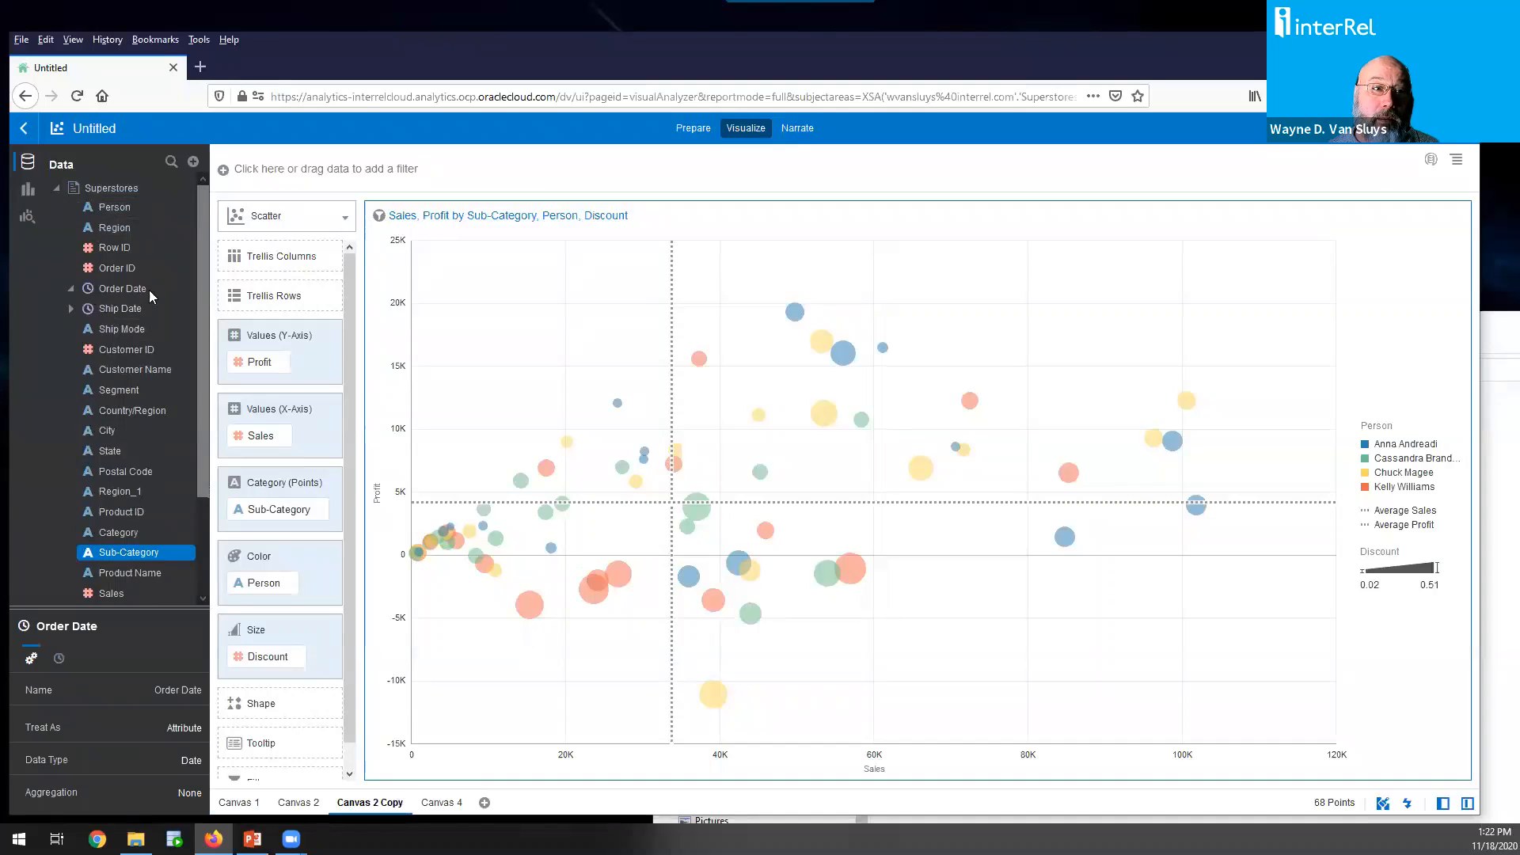
drag(138, 309, 300, 176)
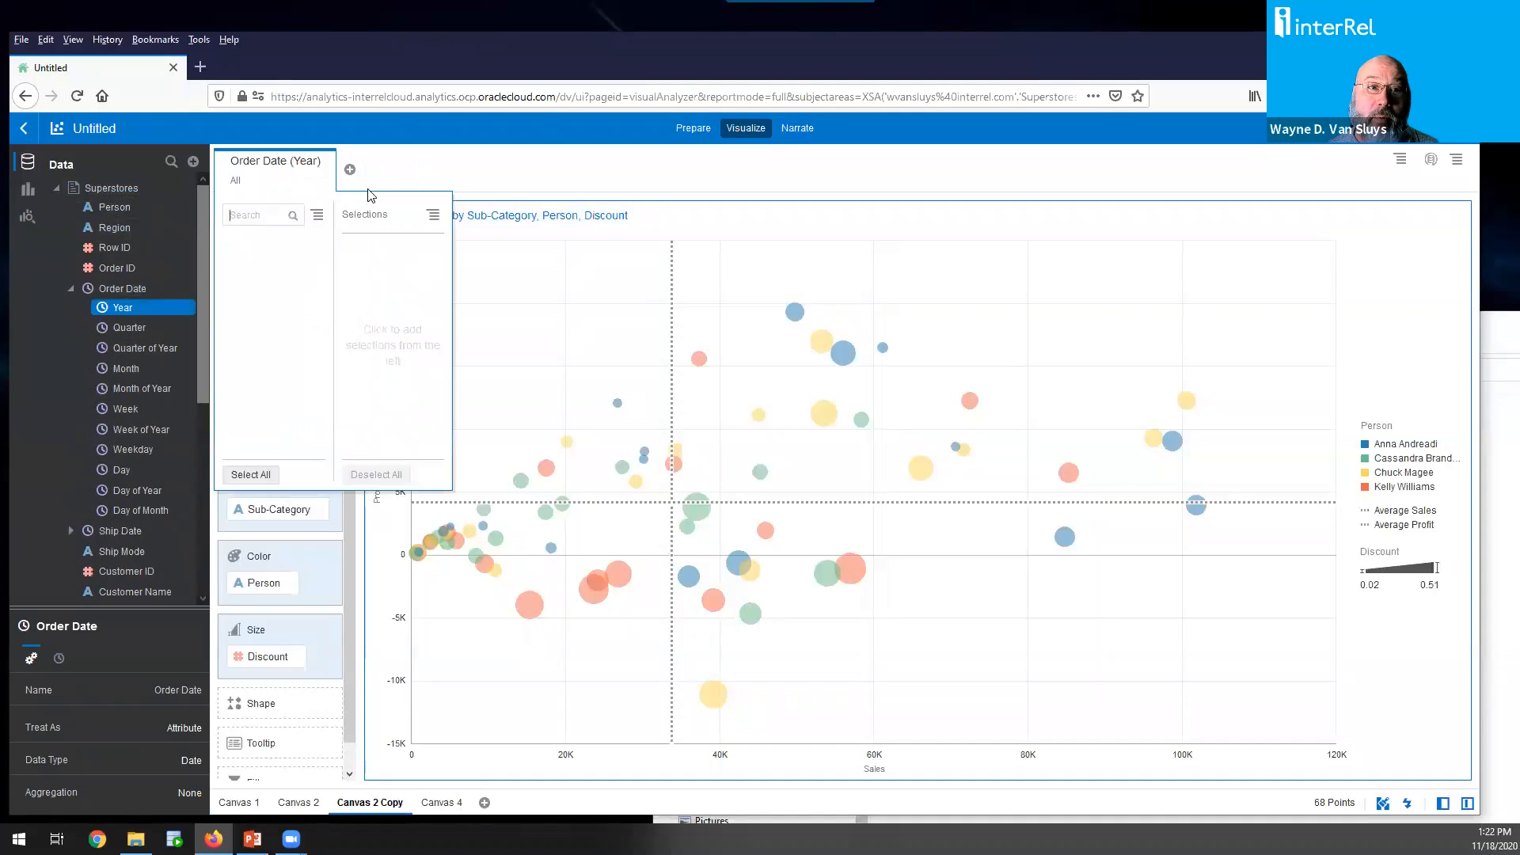
click(241, 349)
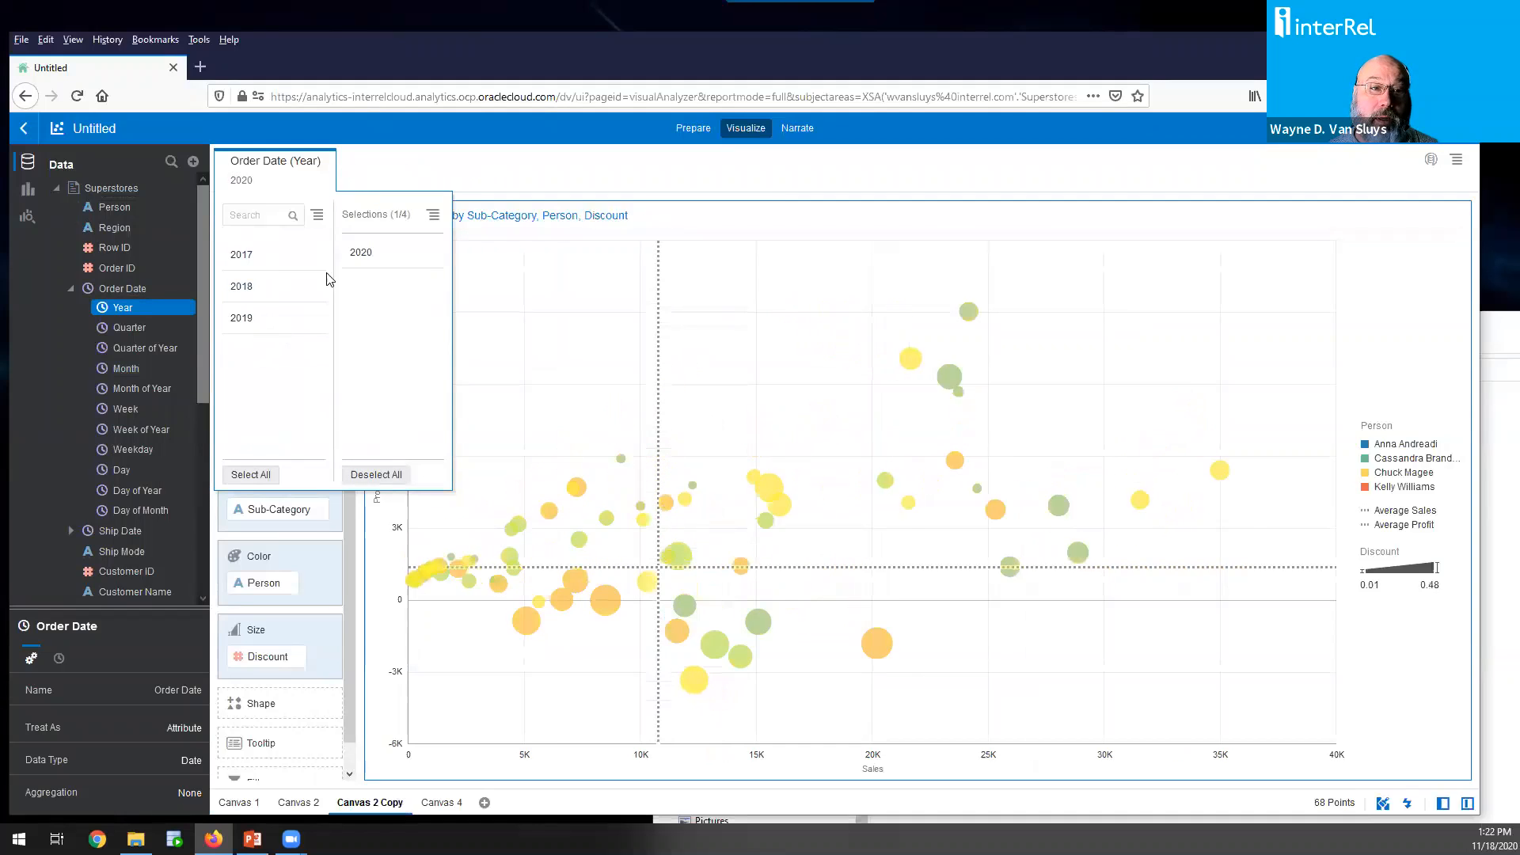
Add an Order Date Year filter to Canvas 2 and limit it to 2020
click(295, 803)
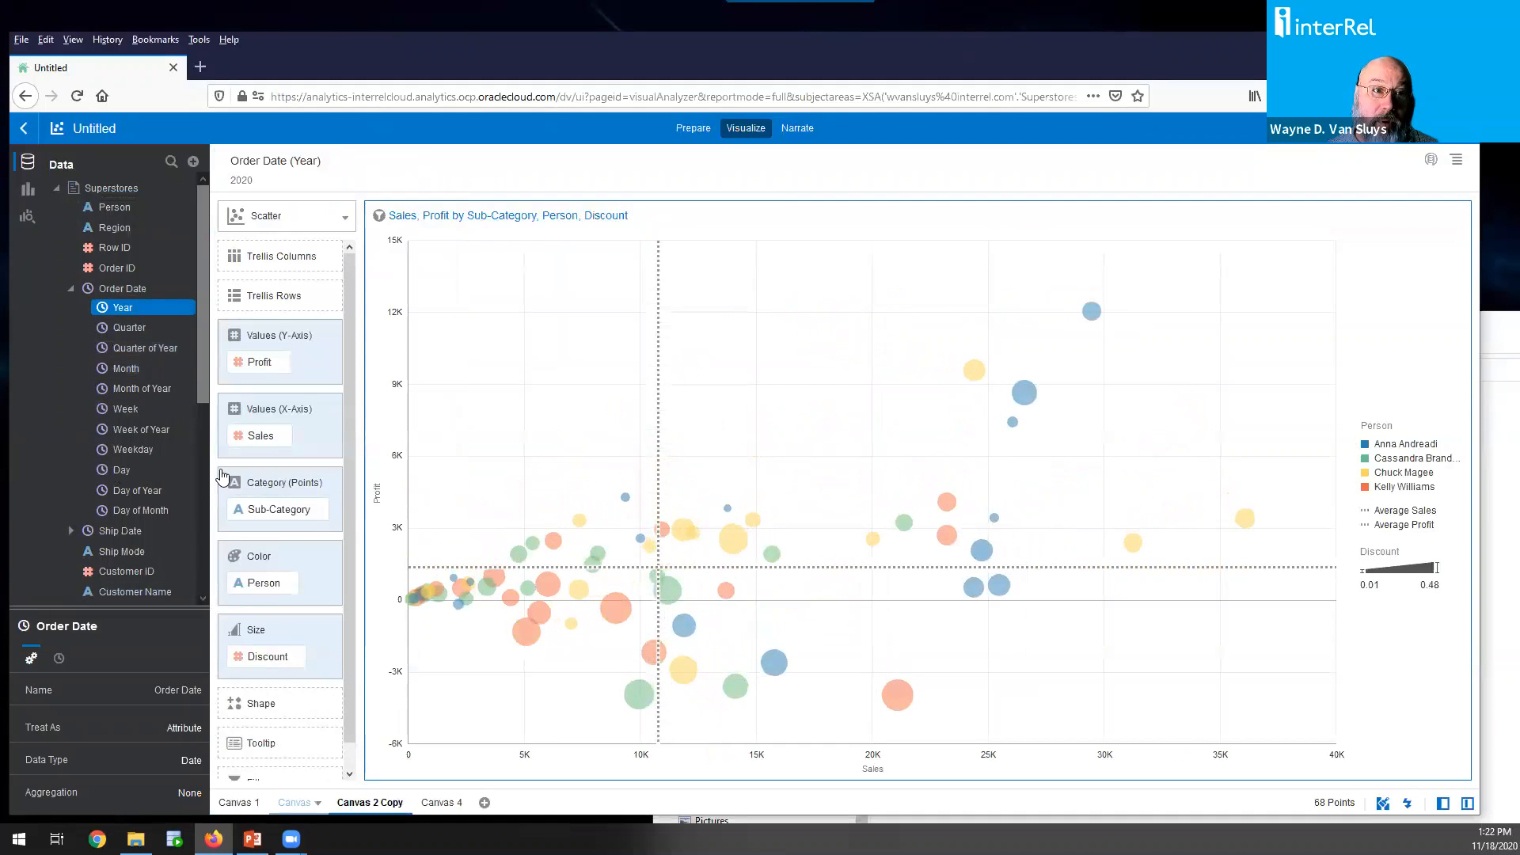
drag(129, 313, 304, 178)
click(269, 348)
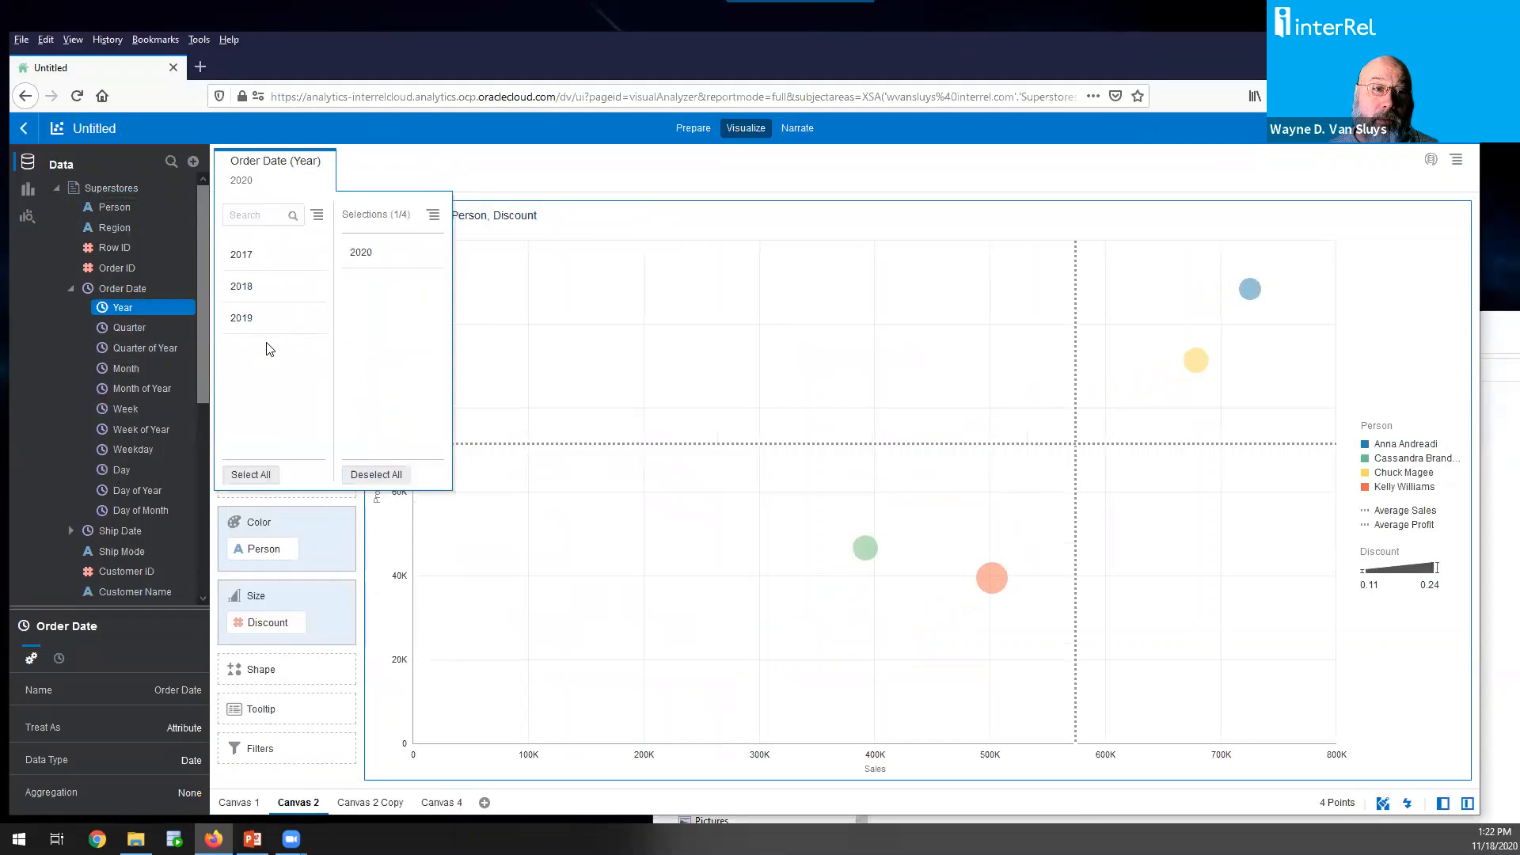
Add an Order Date Year filter to Canvas 1 and limit it to 2020
click(237, 803)
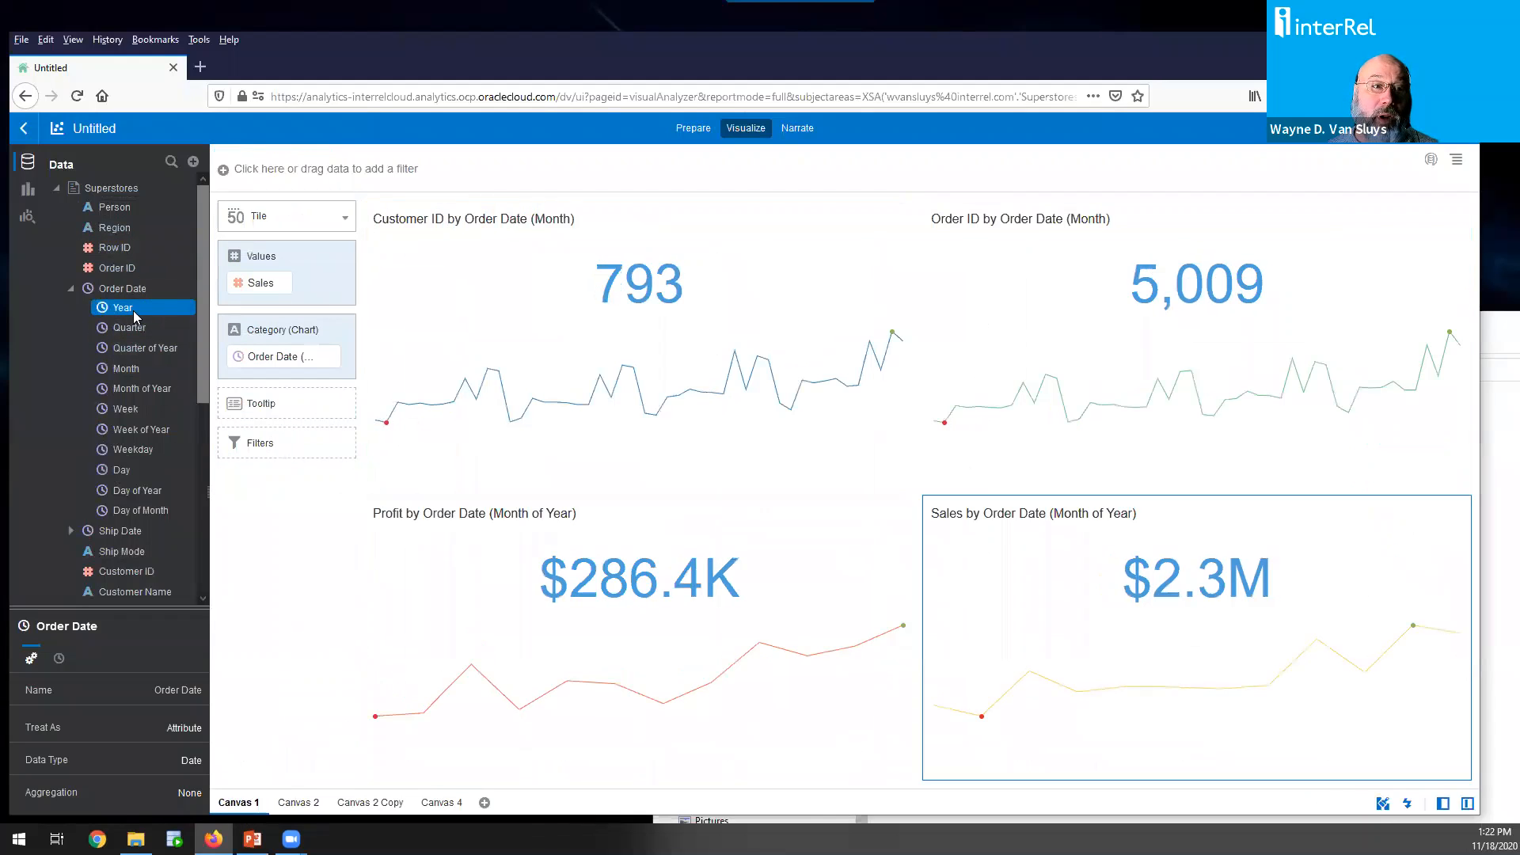
drag(158, 306, 313, 178)
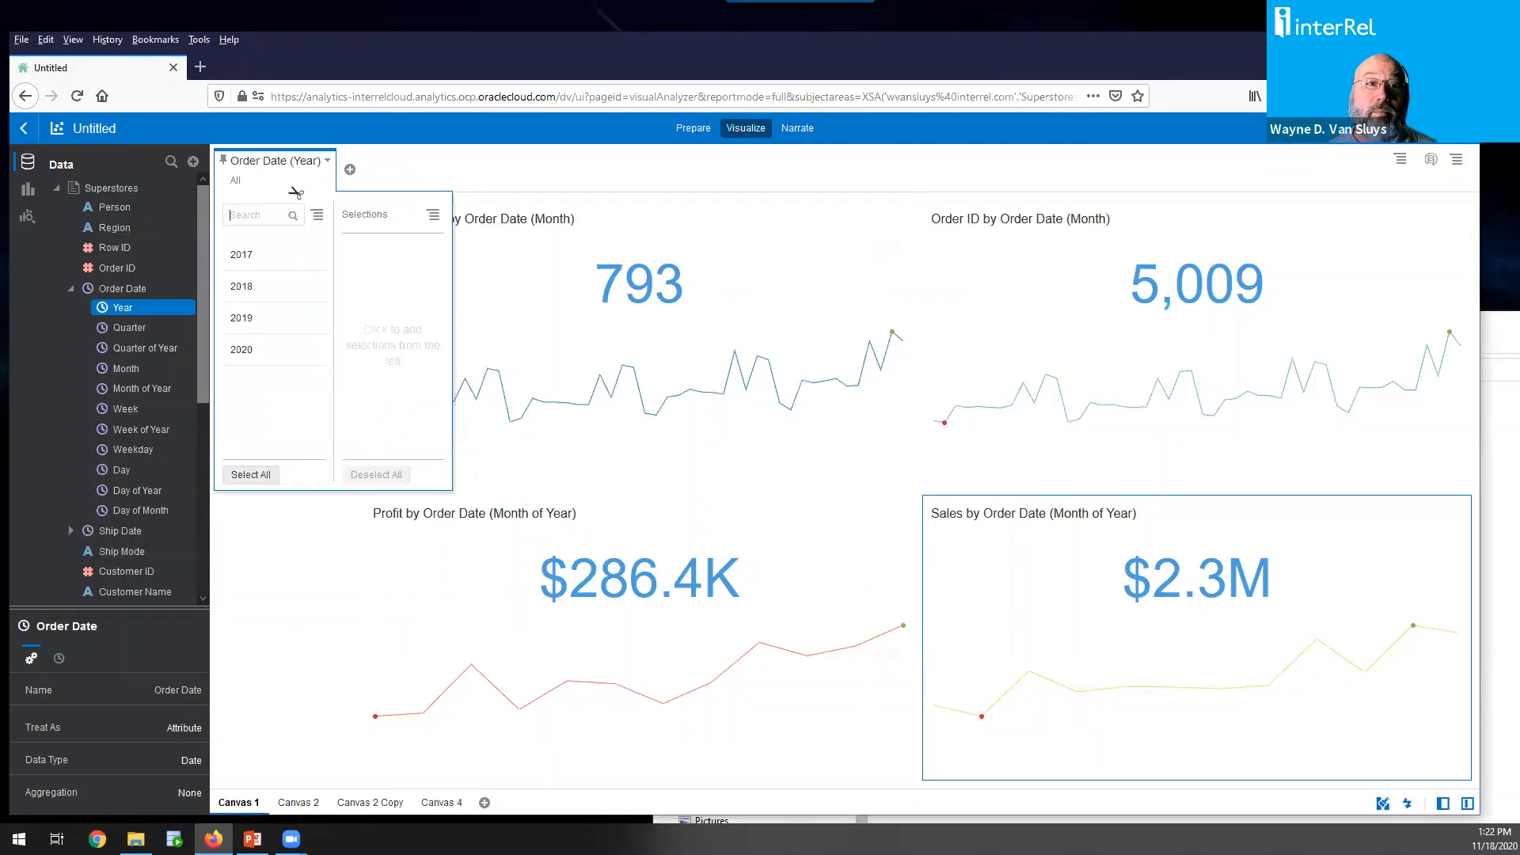
click(256, 358)
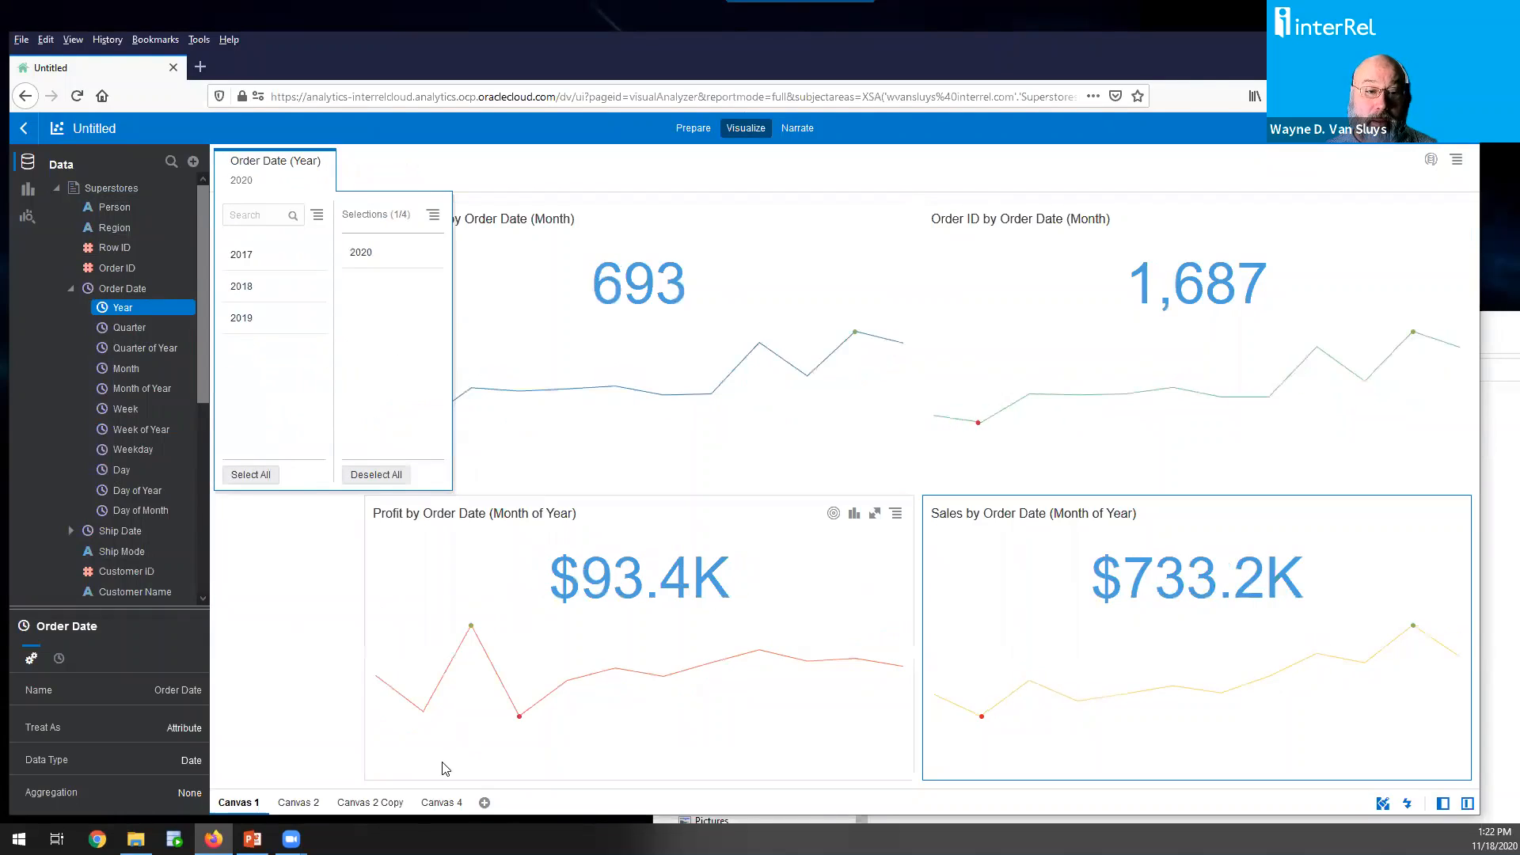
Create a line chart of Sales by Order Date on Canvas 4
click(443, 805)
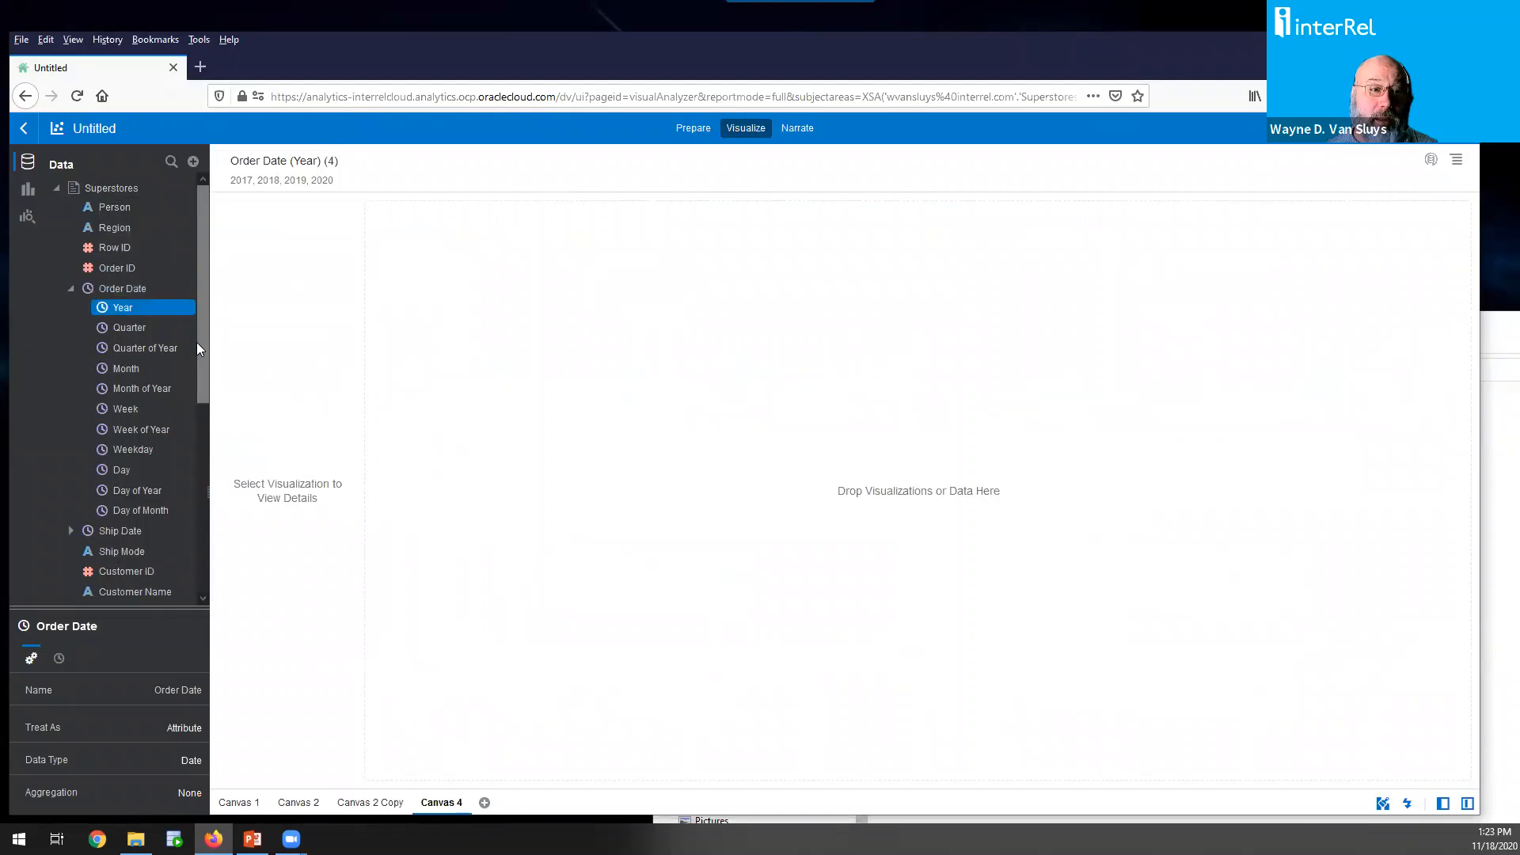
scroll(196, 338, down, 2)
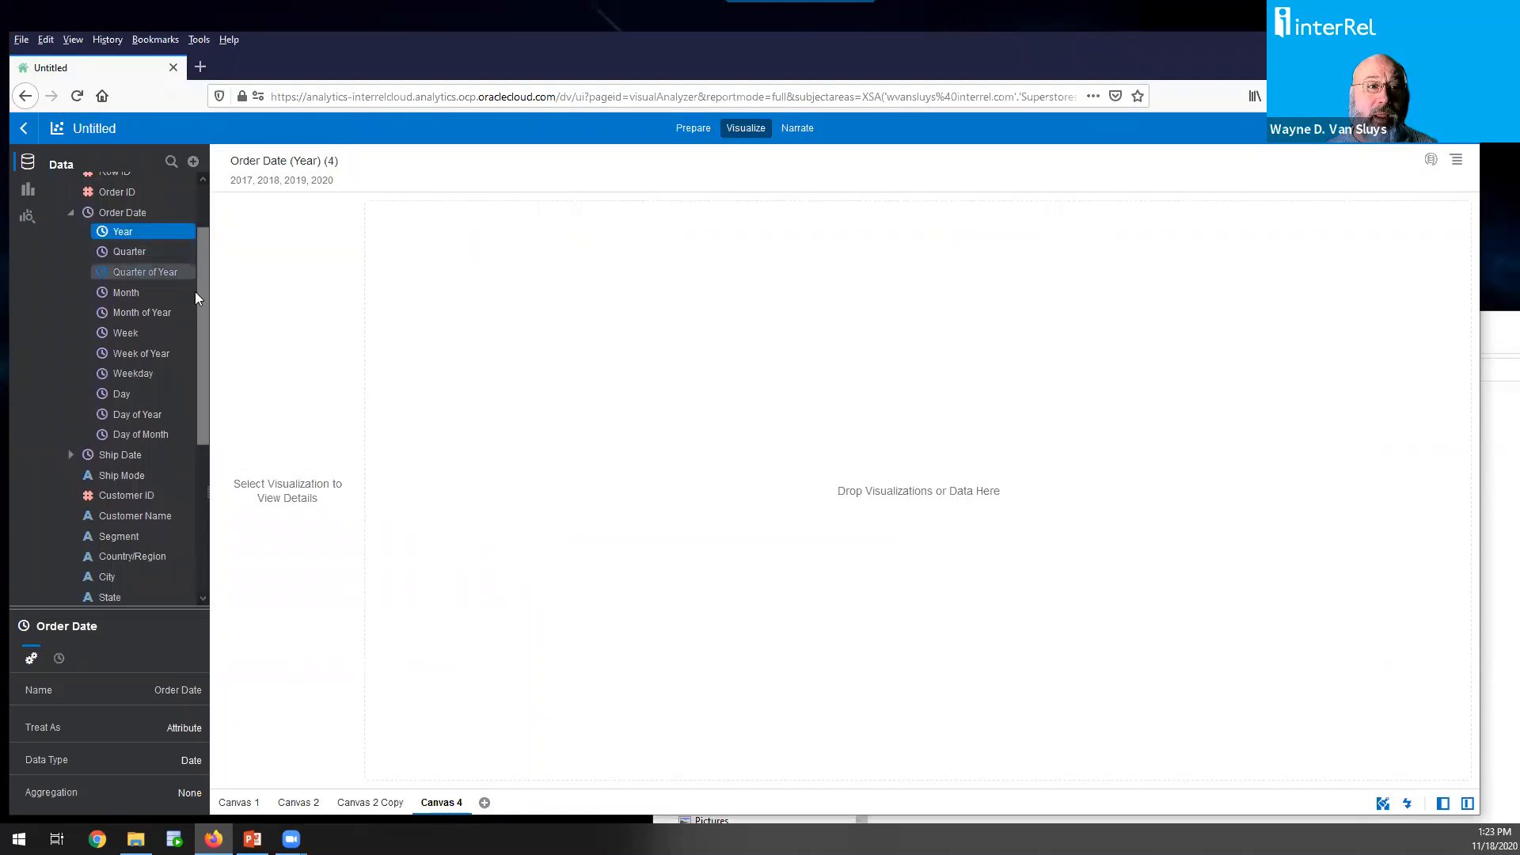
mouse_move(126, 213)
mouse_down()
mouse_move(522, 673)
mouse_move(492, 662)
mouse_move(626, 598)
mouse_move(507, 598)
mouse_move(273, 269)
mouse_move(153, 212)
mouse_up()
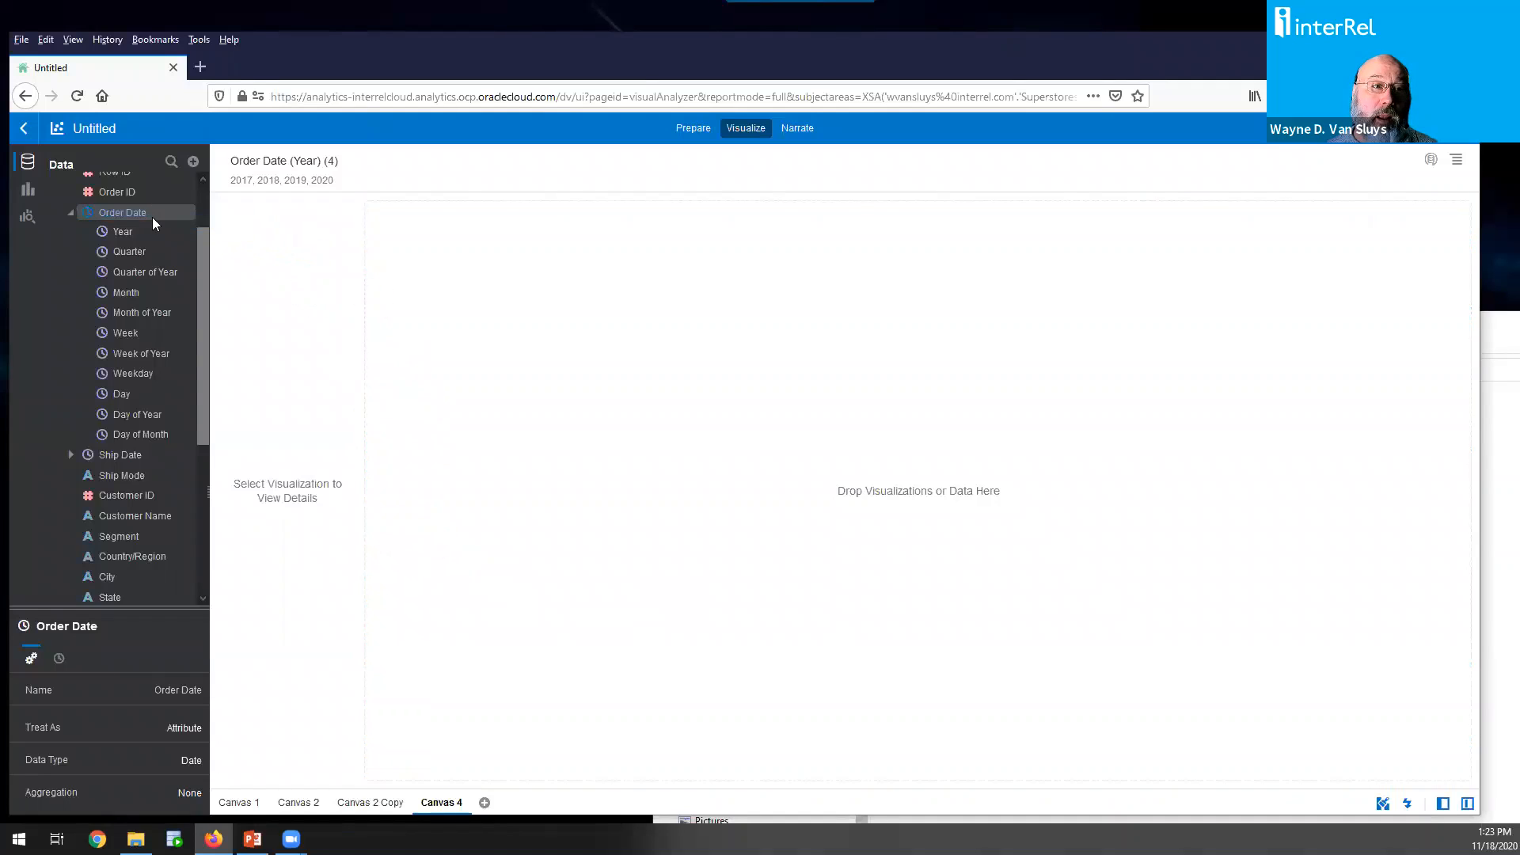
scroll(163, 394, down, 3)
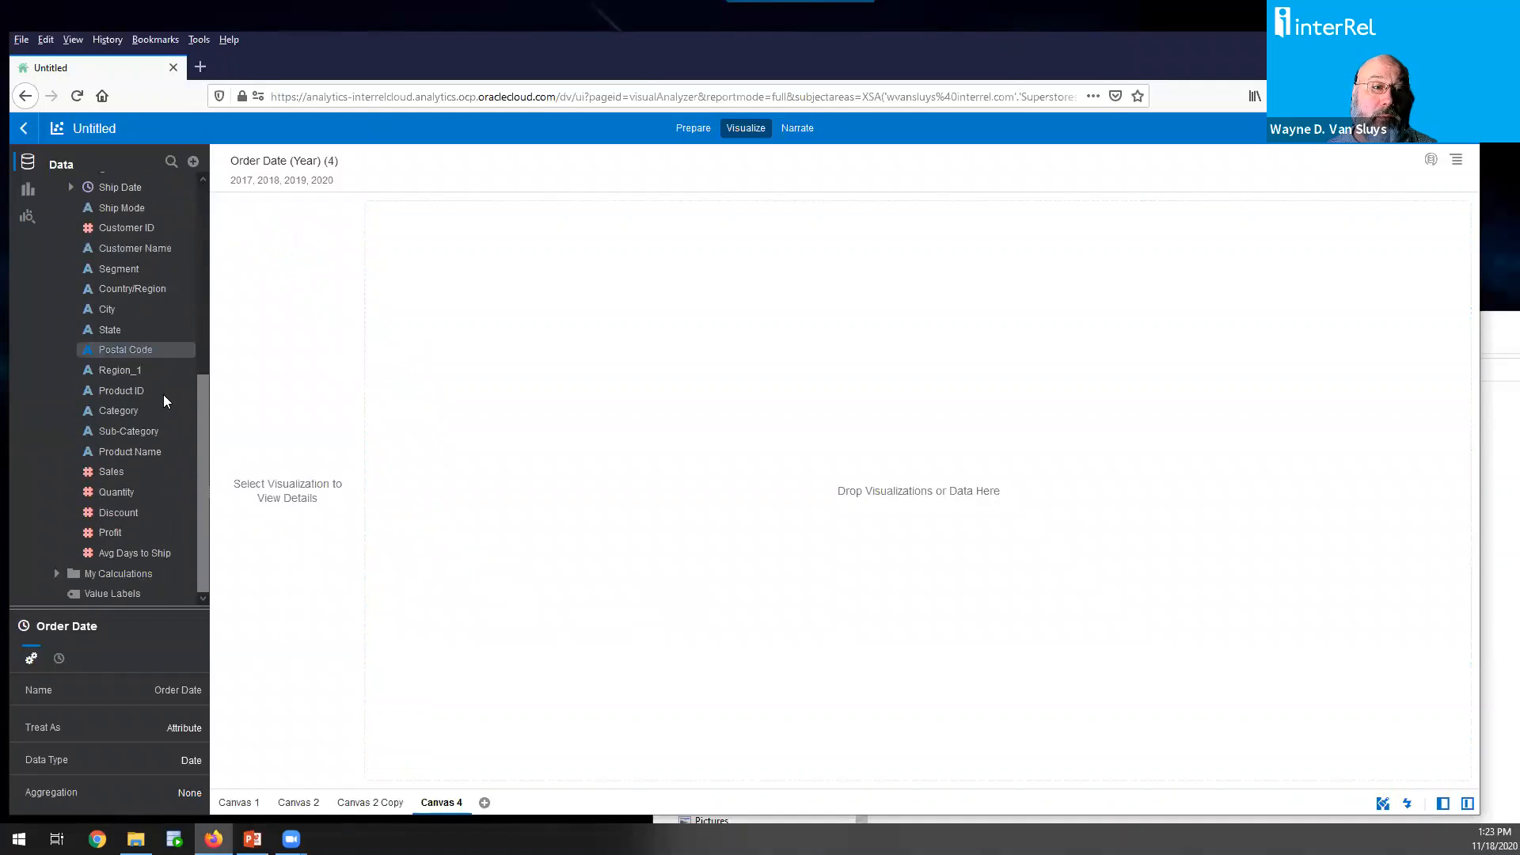
click(133, 470)
right_click(149, 473)
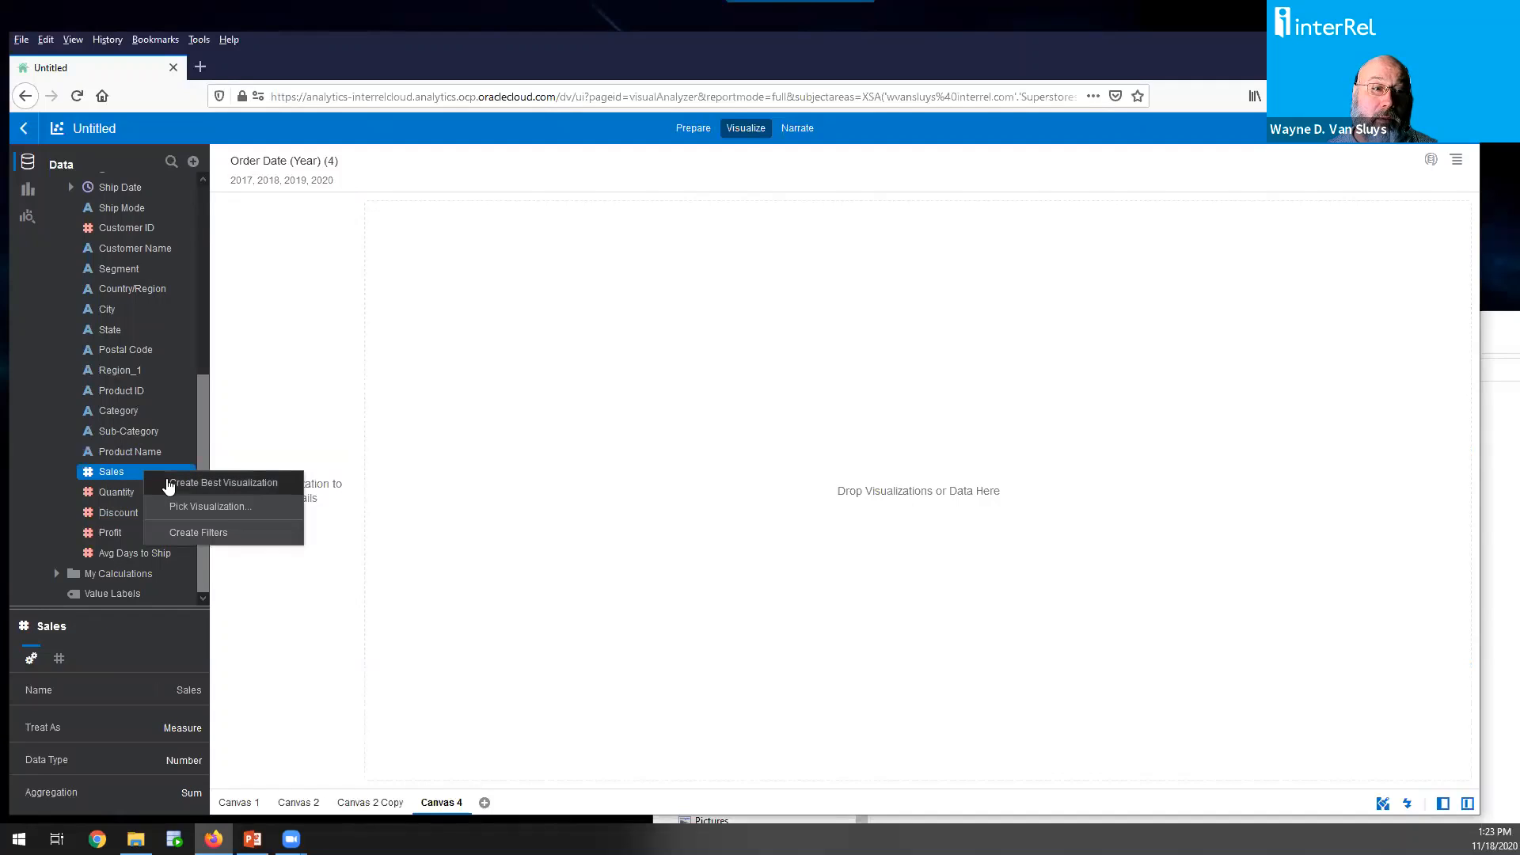
click(214, 506)
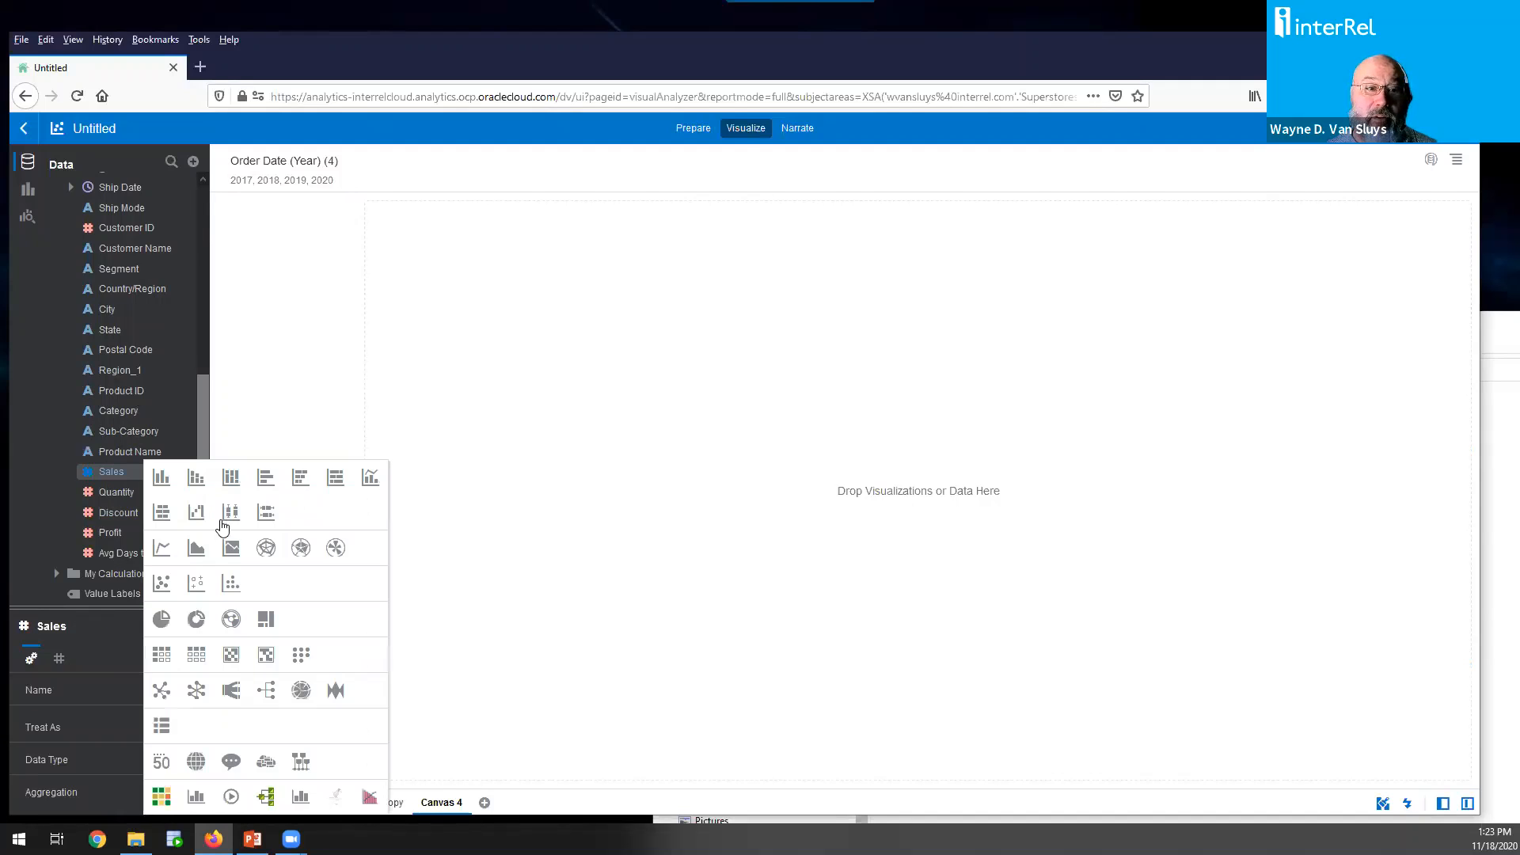
click(163, 546)
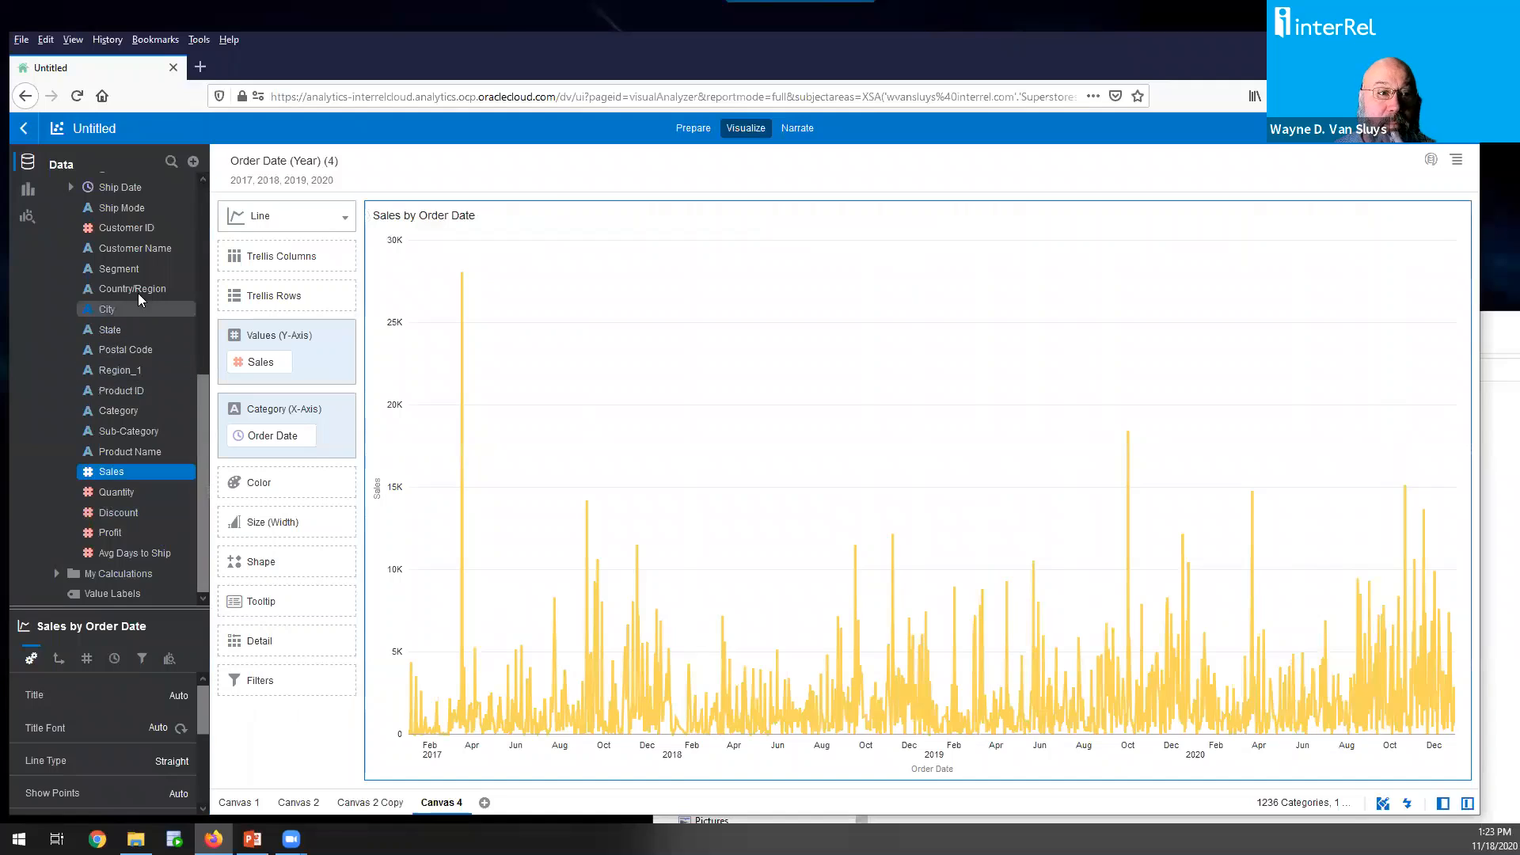
Split the Canvas 4 line chart into trellis rows by Person and color the lines by Person
scroll(205, 222, up, 5)
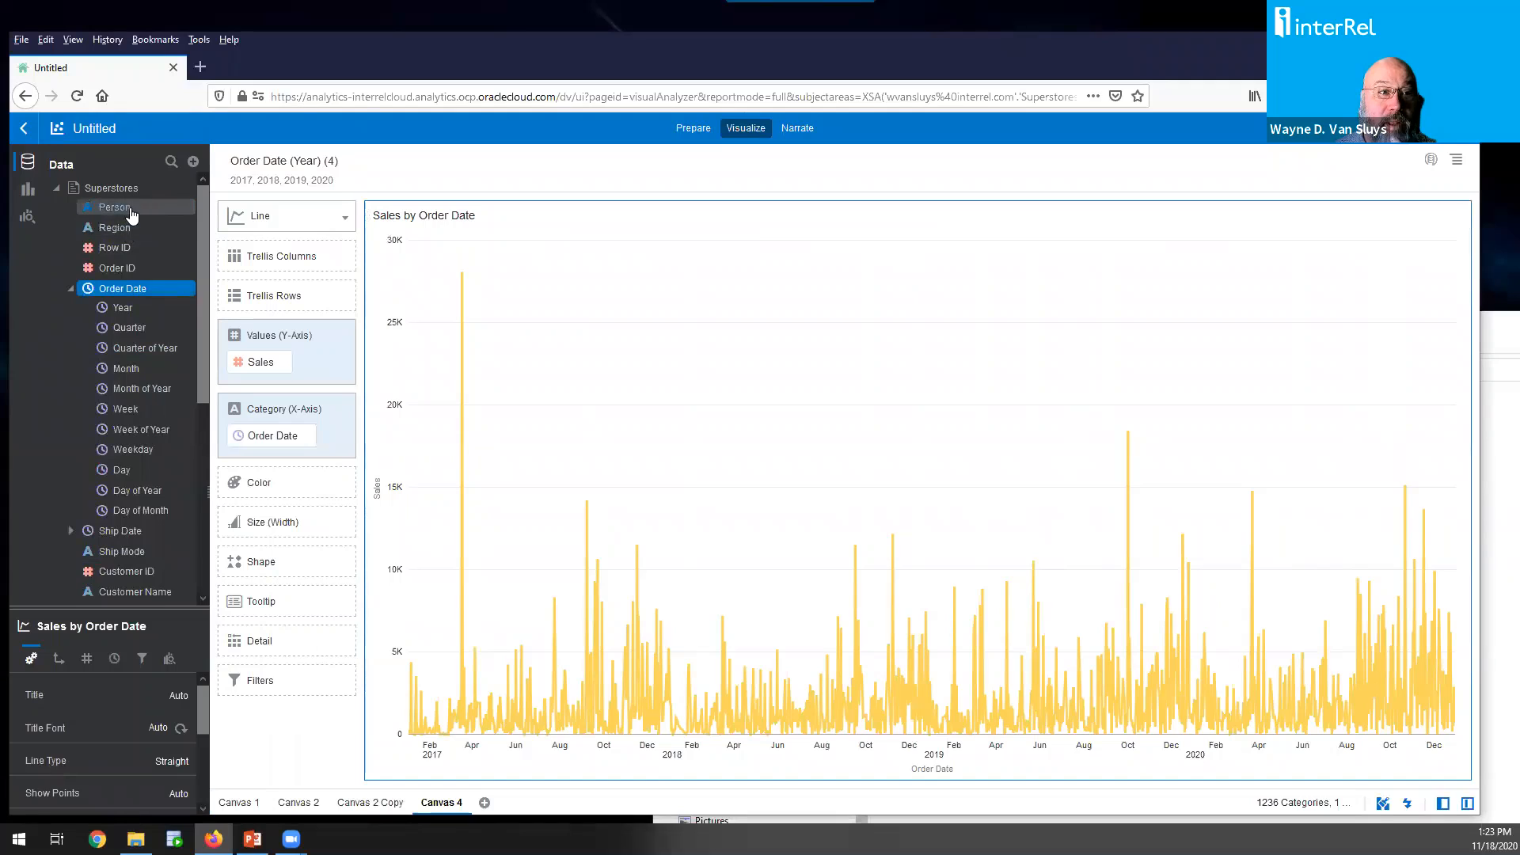
drag(130, 213, 264, 489)
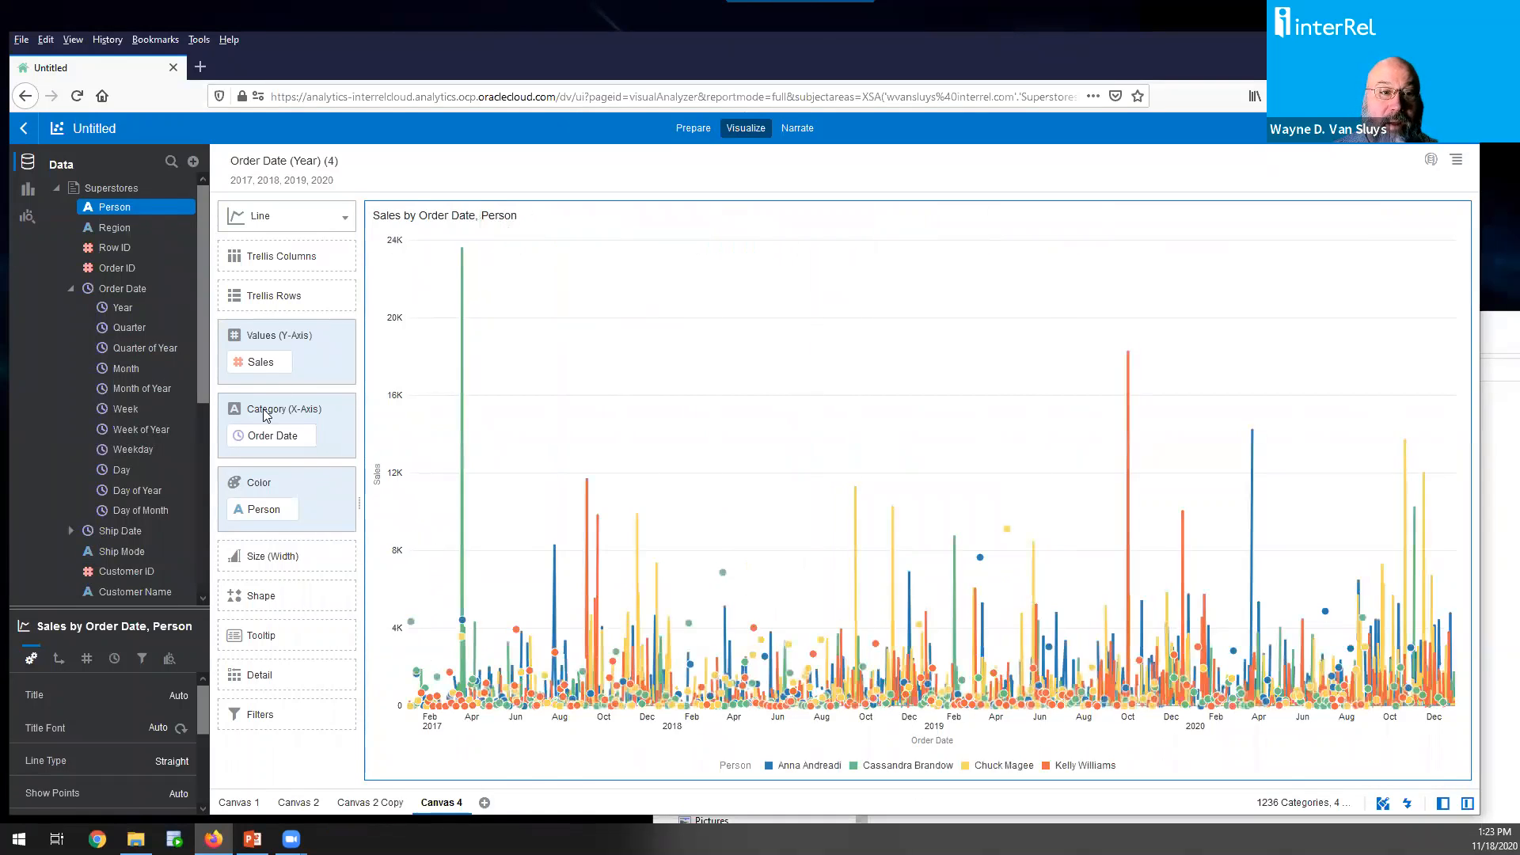
drag(273, 516, 273, 303)
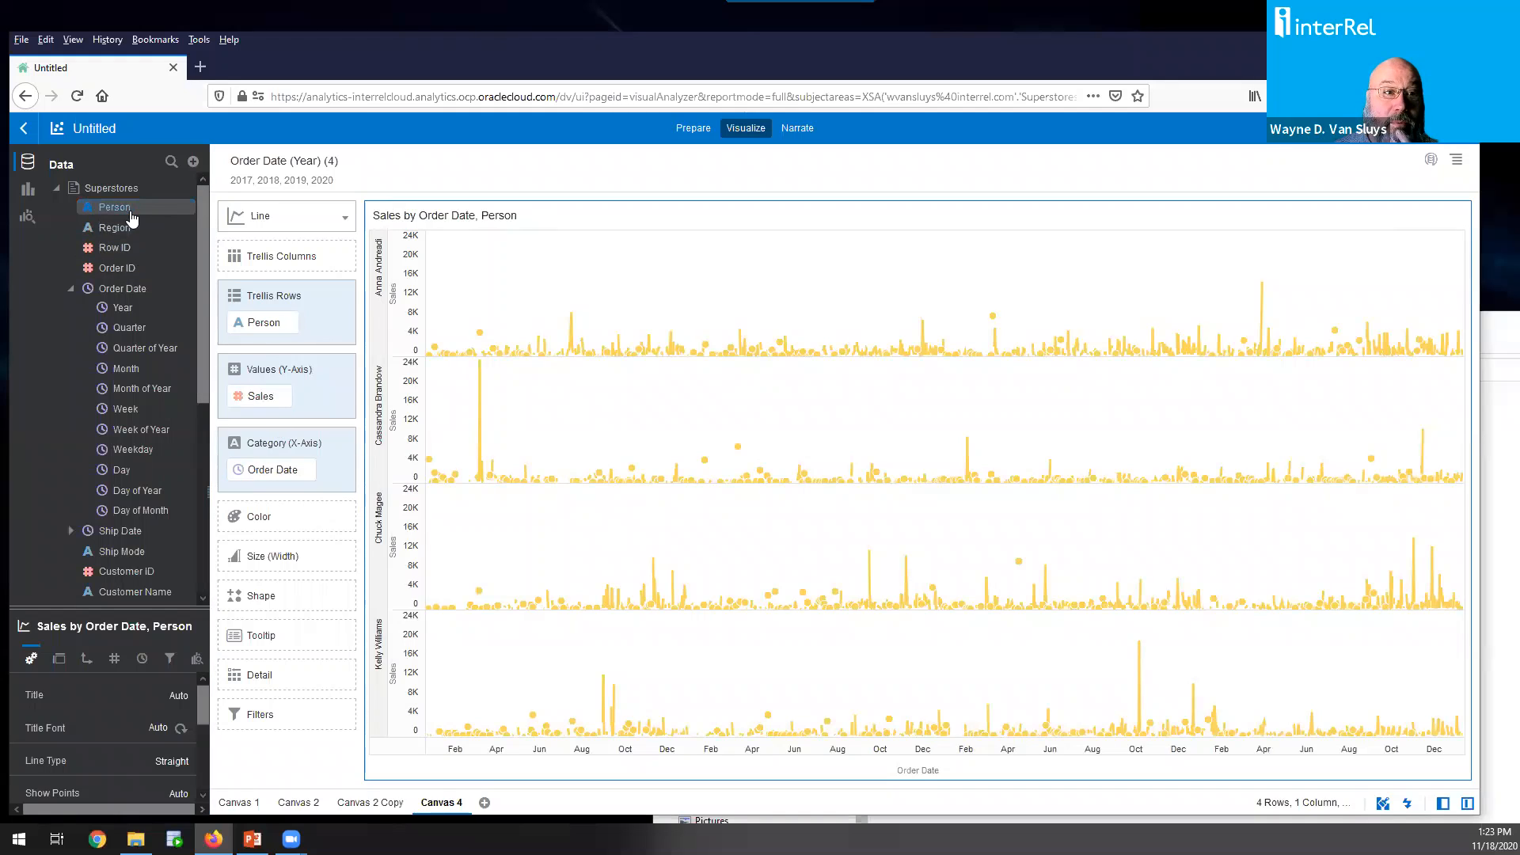
drag(168, 283, 260, 517)
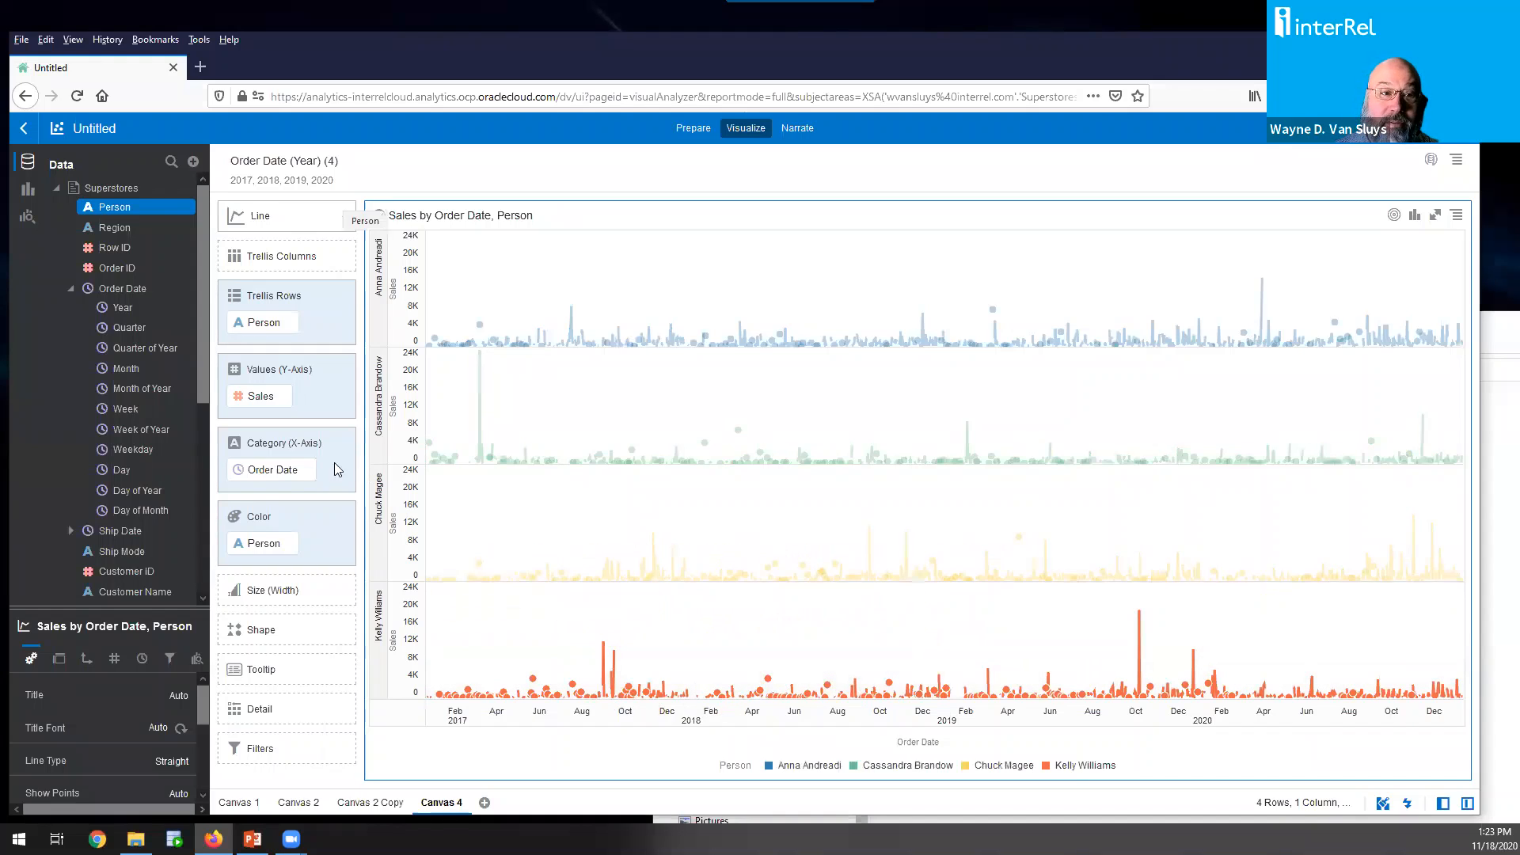
Show the Order Date on the chart's category axis by Month
right_click(274, 473)
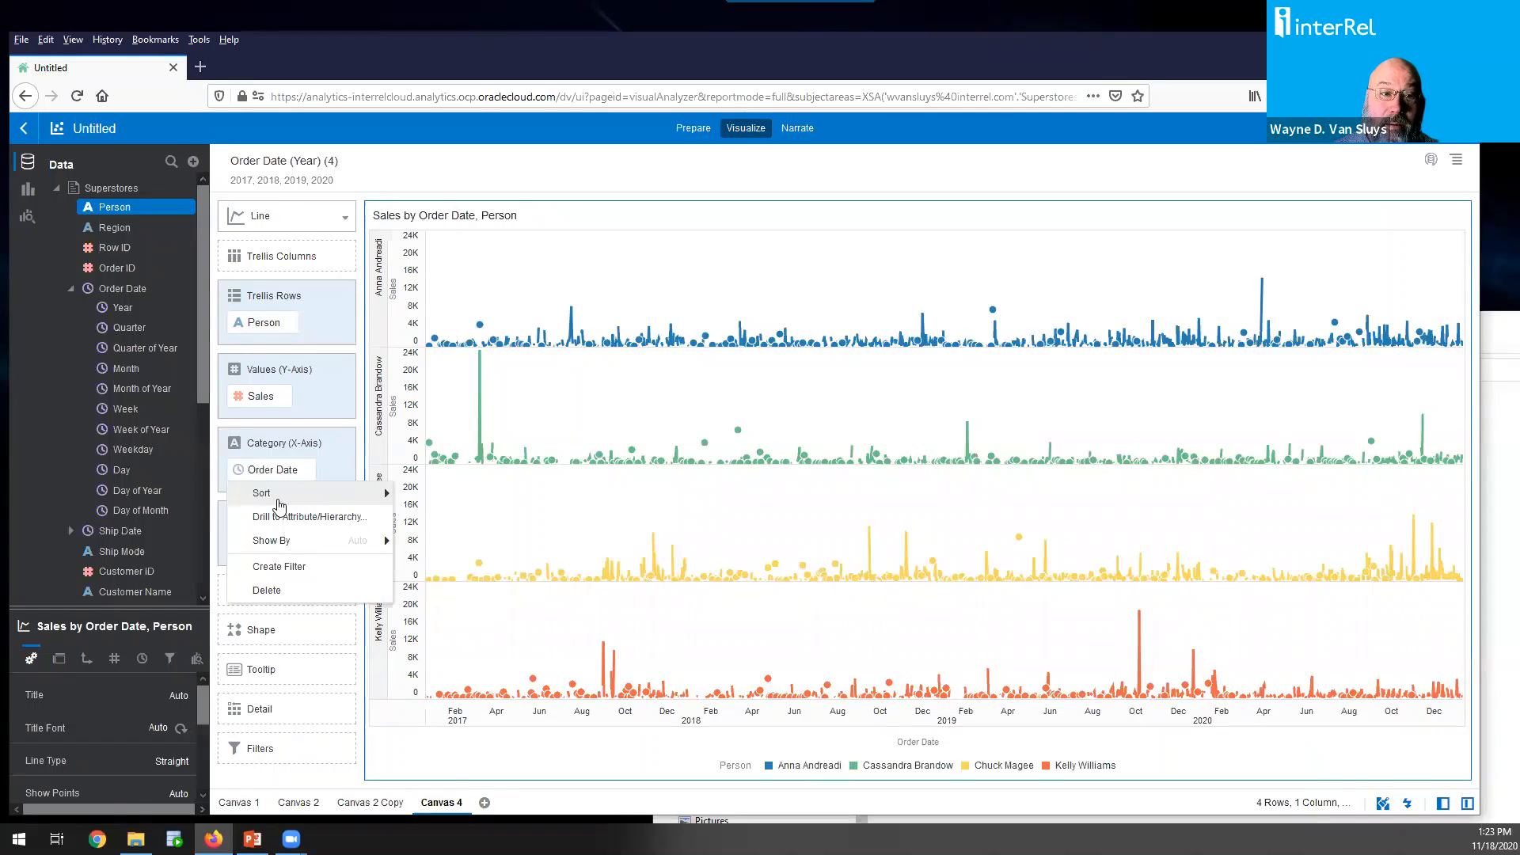
mouse_move(372, 541)
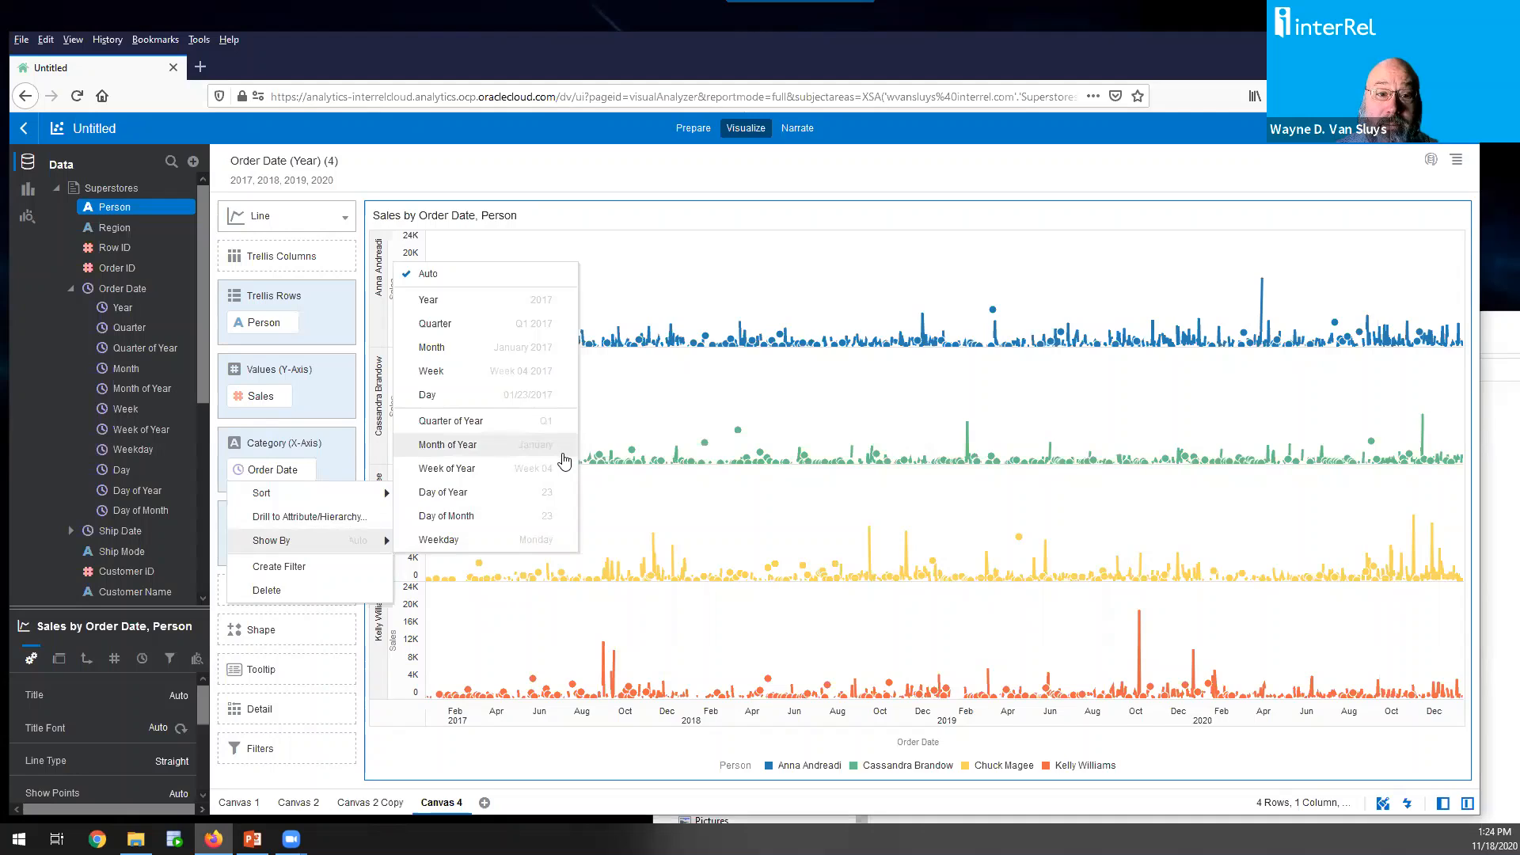
click(553, 352)
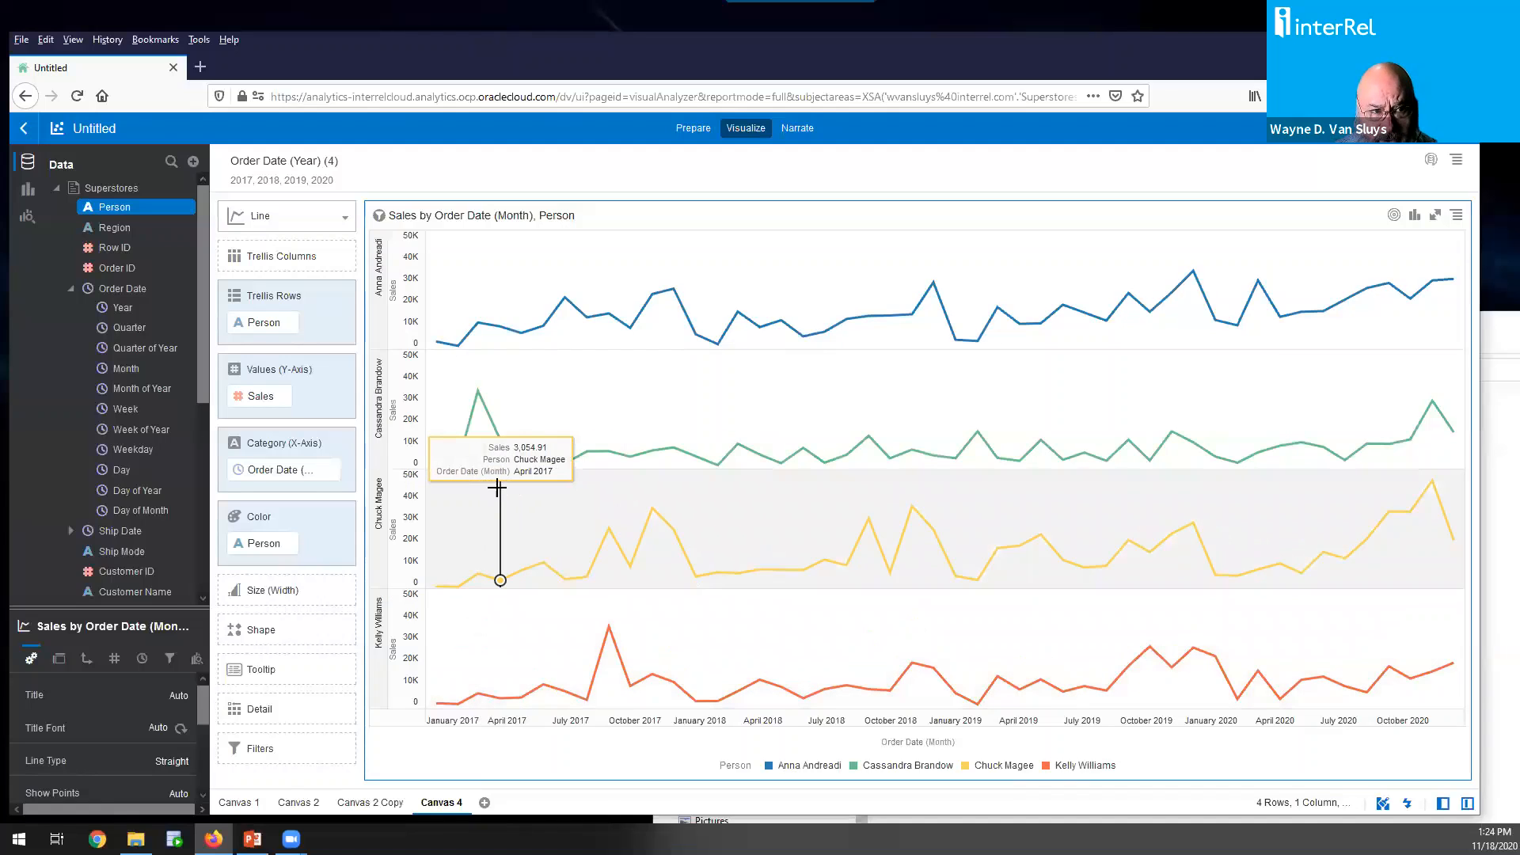
Add a trend line statistic to the monthly sales chart
right_click(719, 500)
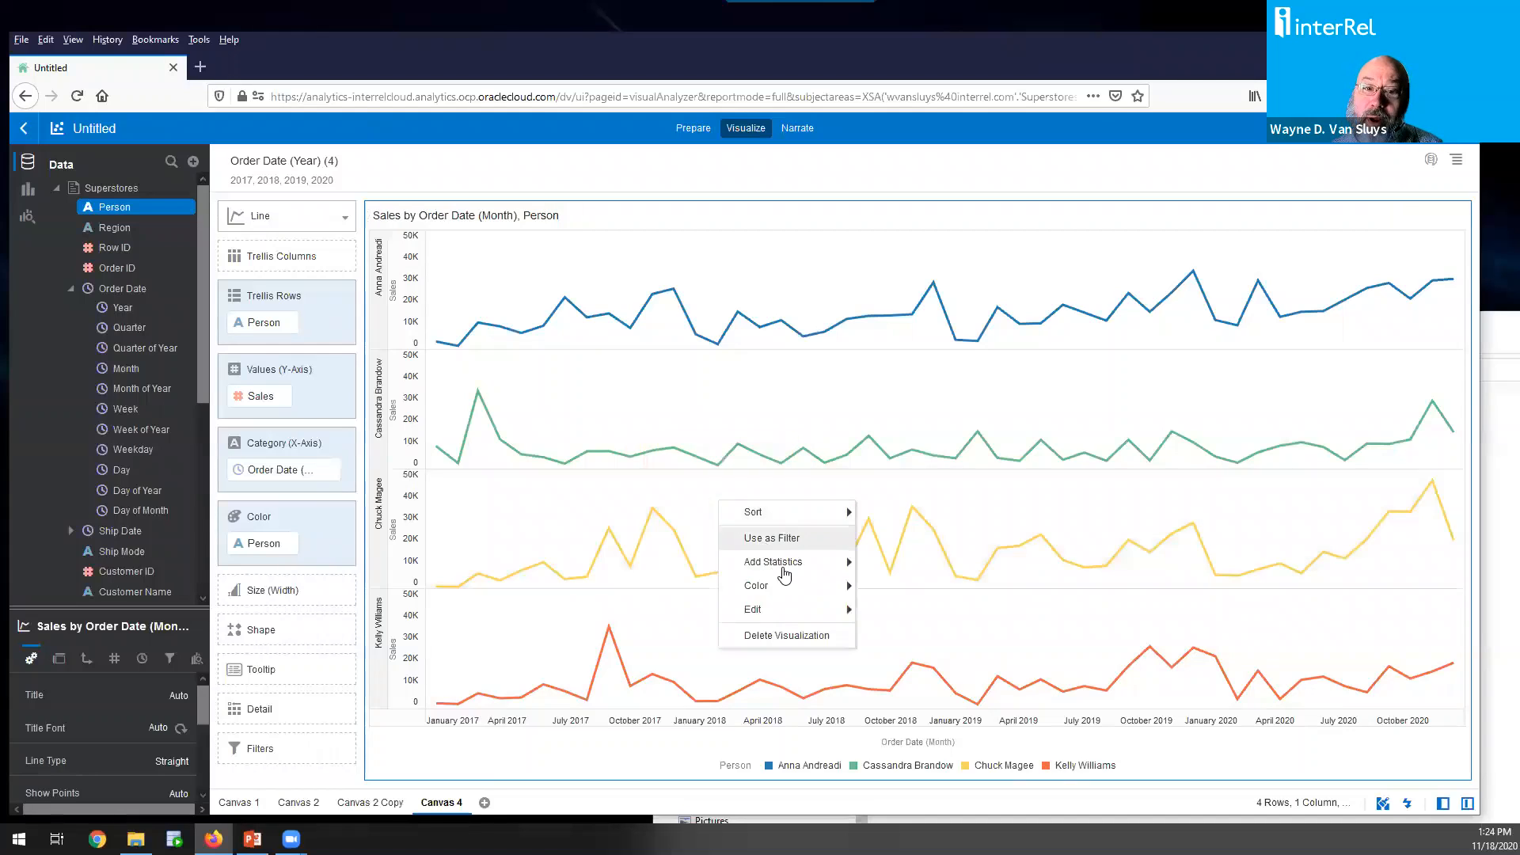
mouse_move(802, 599)
mouse_move(829, 572)
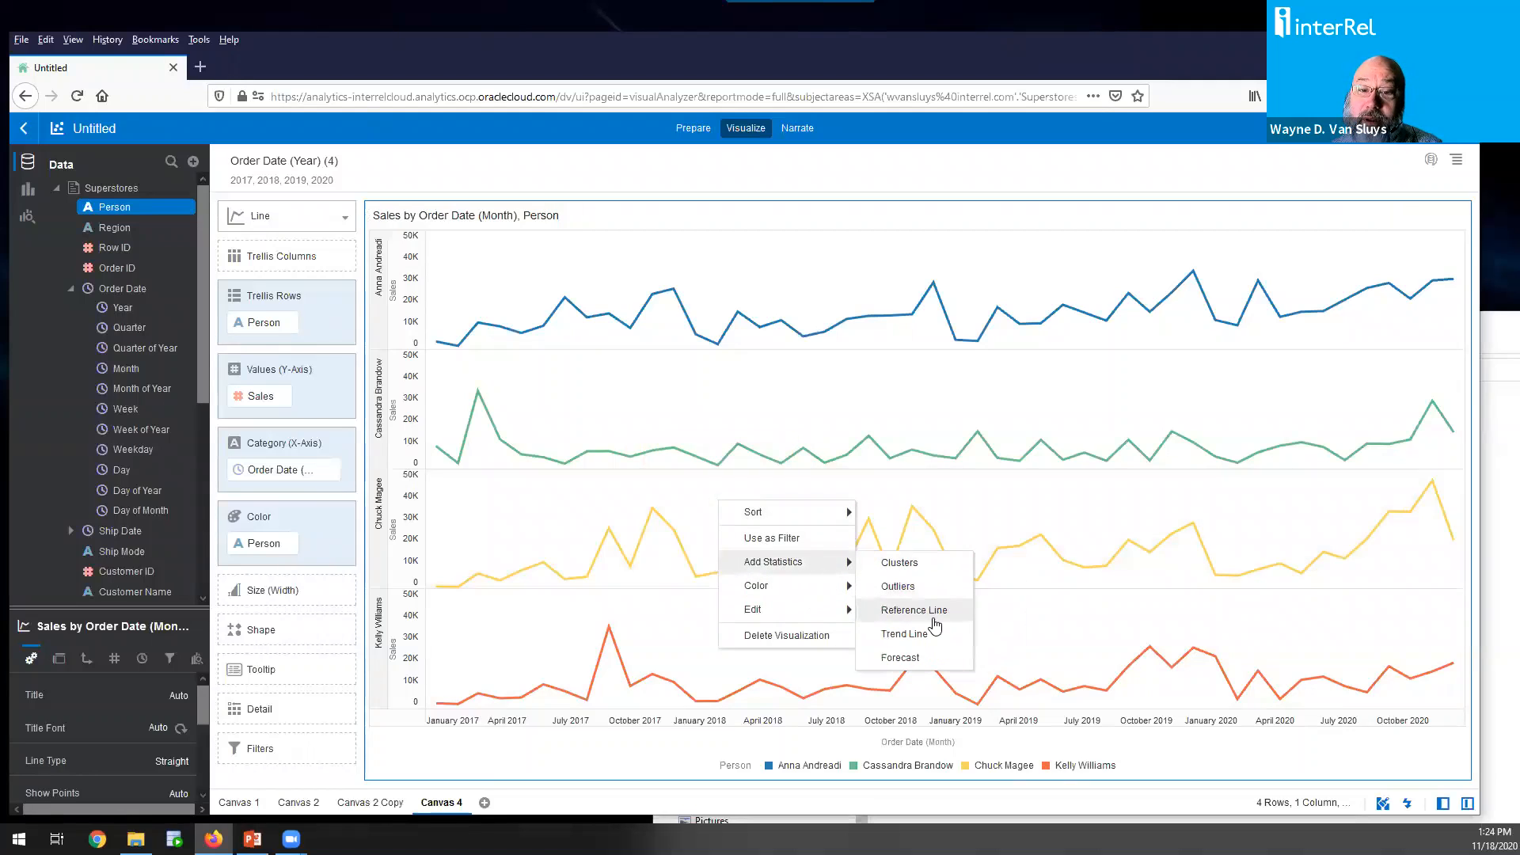
click(936, 640)
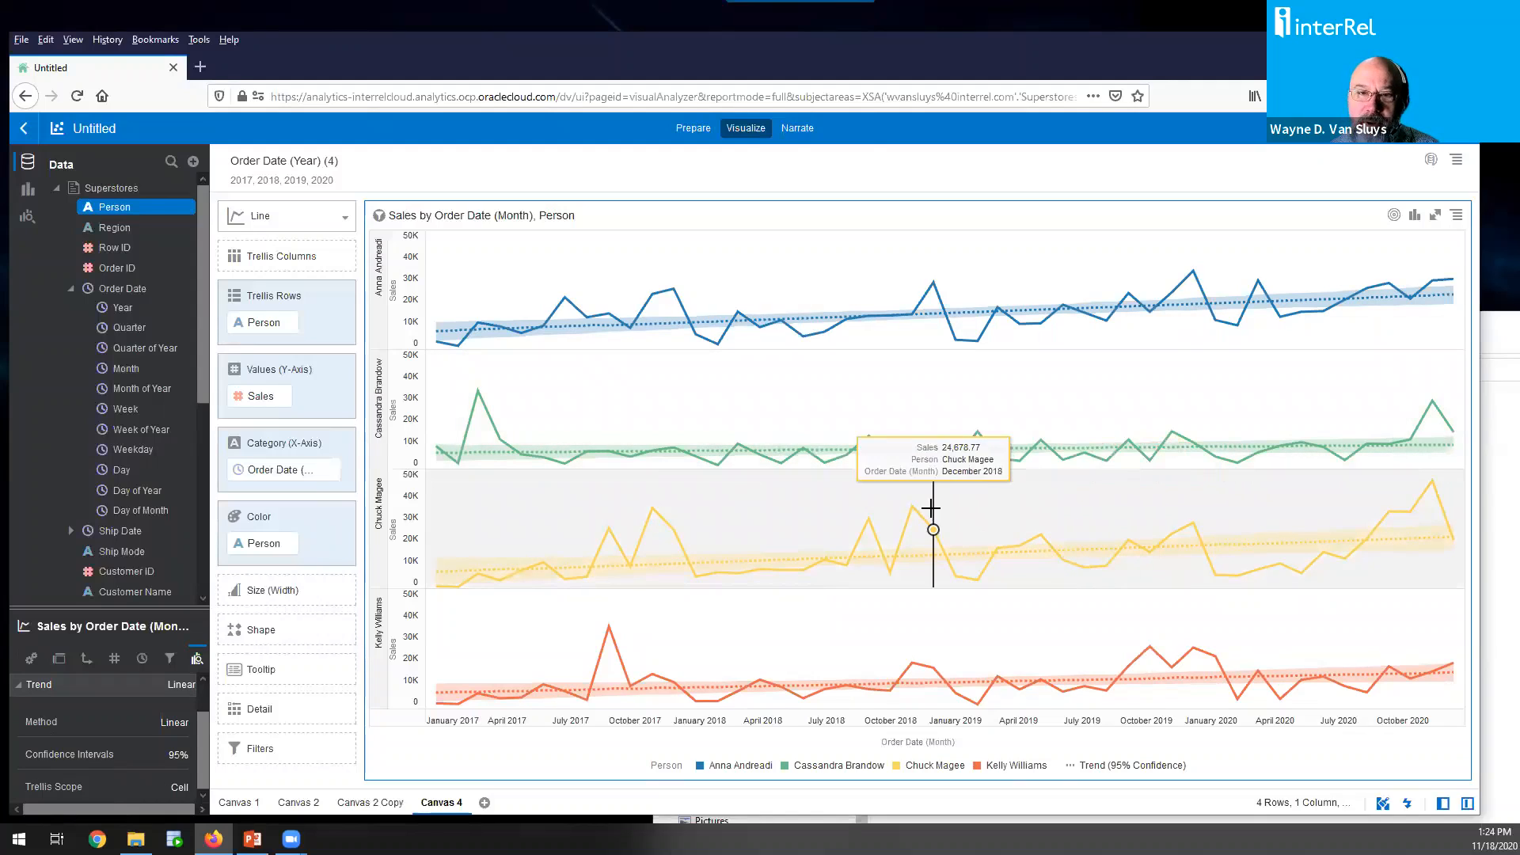
Try to add a forecast statistic to the monthly sales chart and review the query error details
right_click(821, 484)
mouse_move(934, 552)
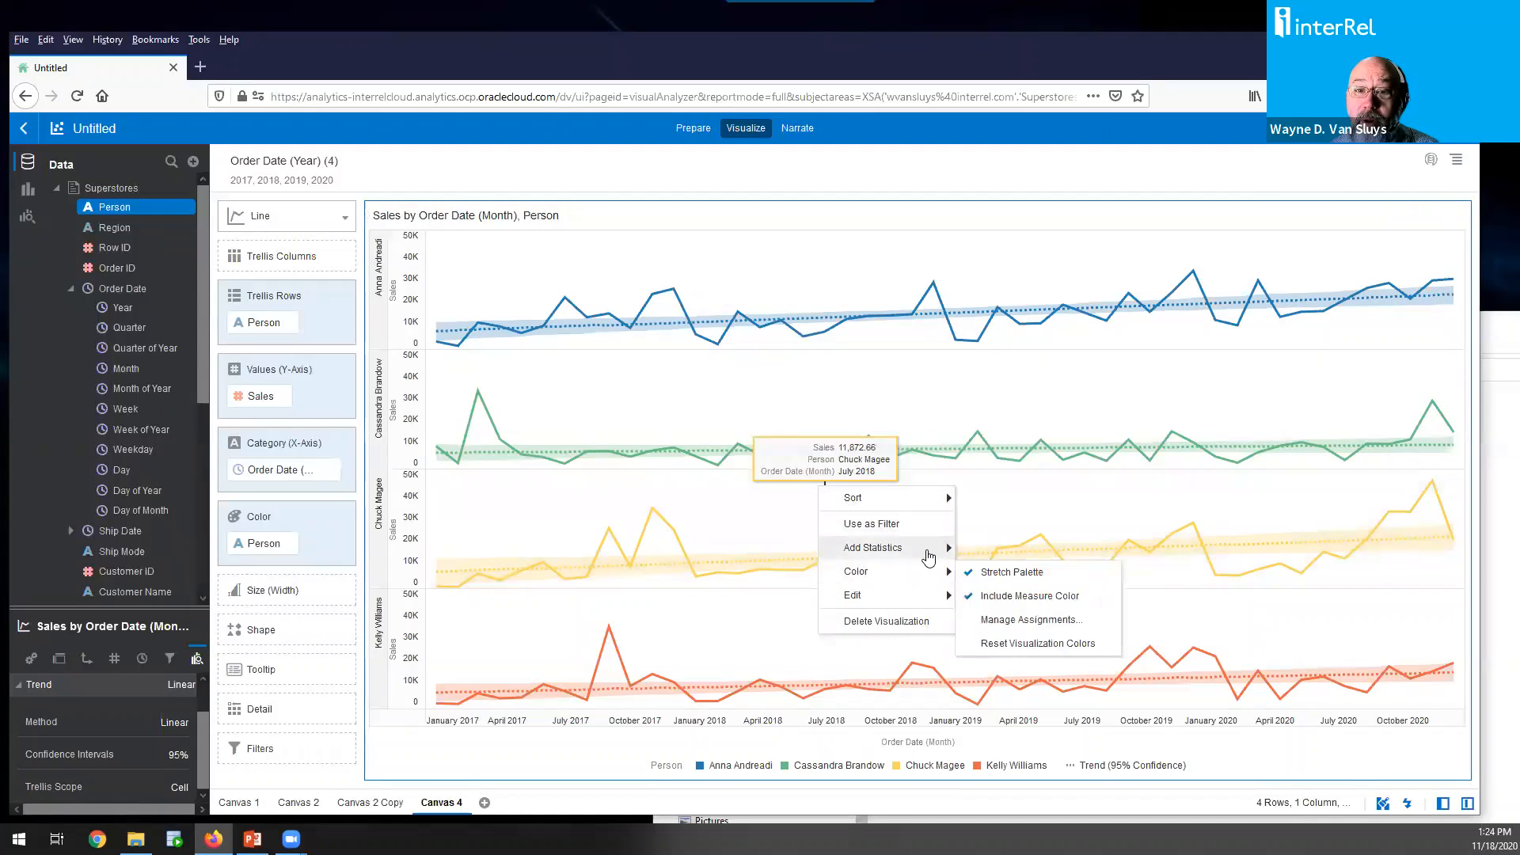
click(1043, 622)
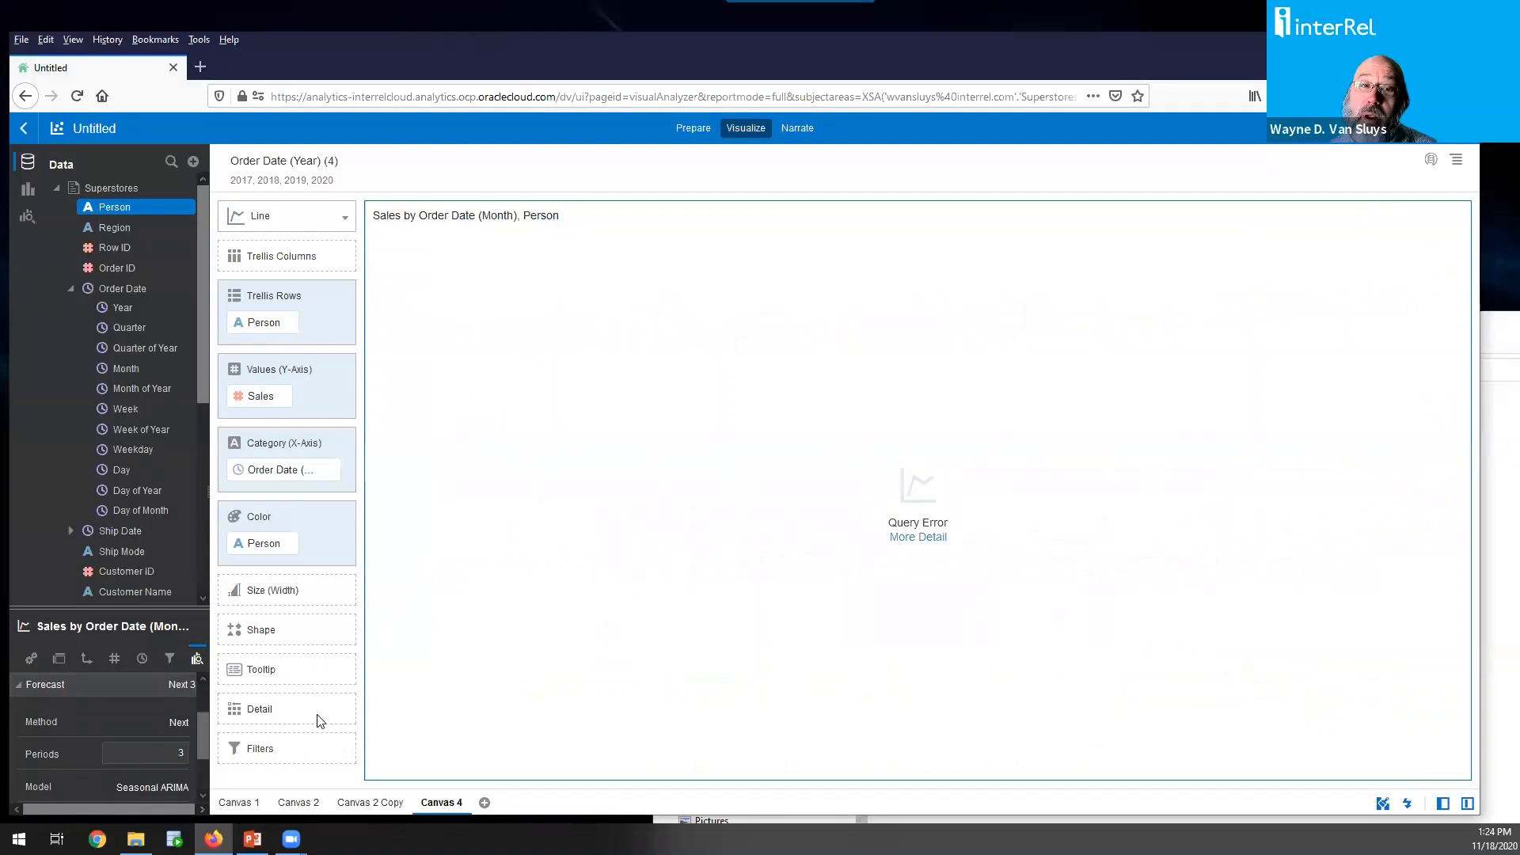
click(929, 541)
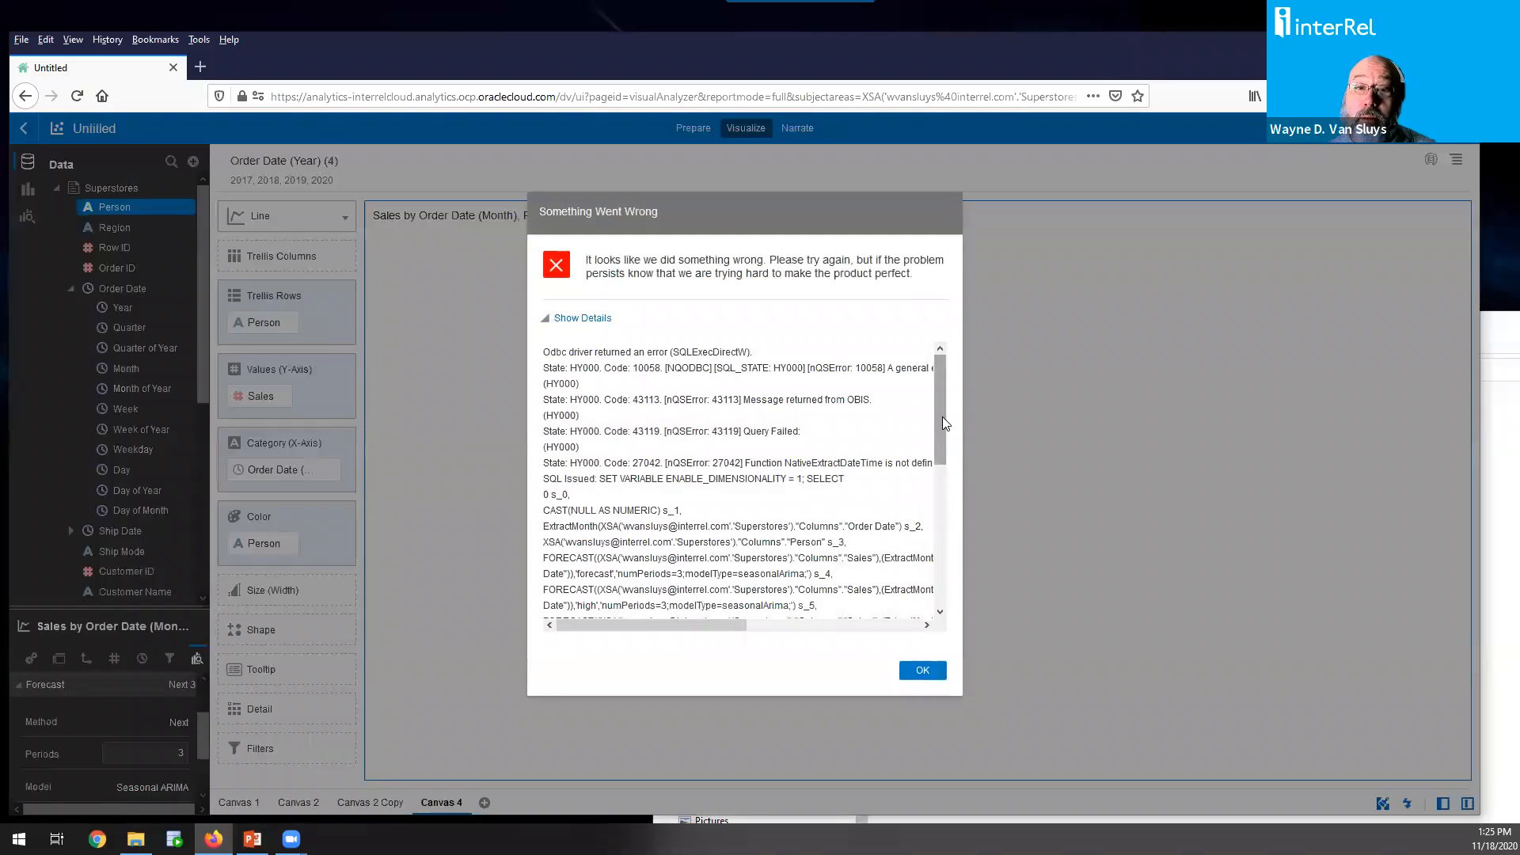
drag(942, 416, 972, 372)
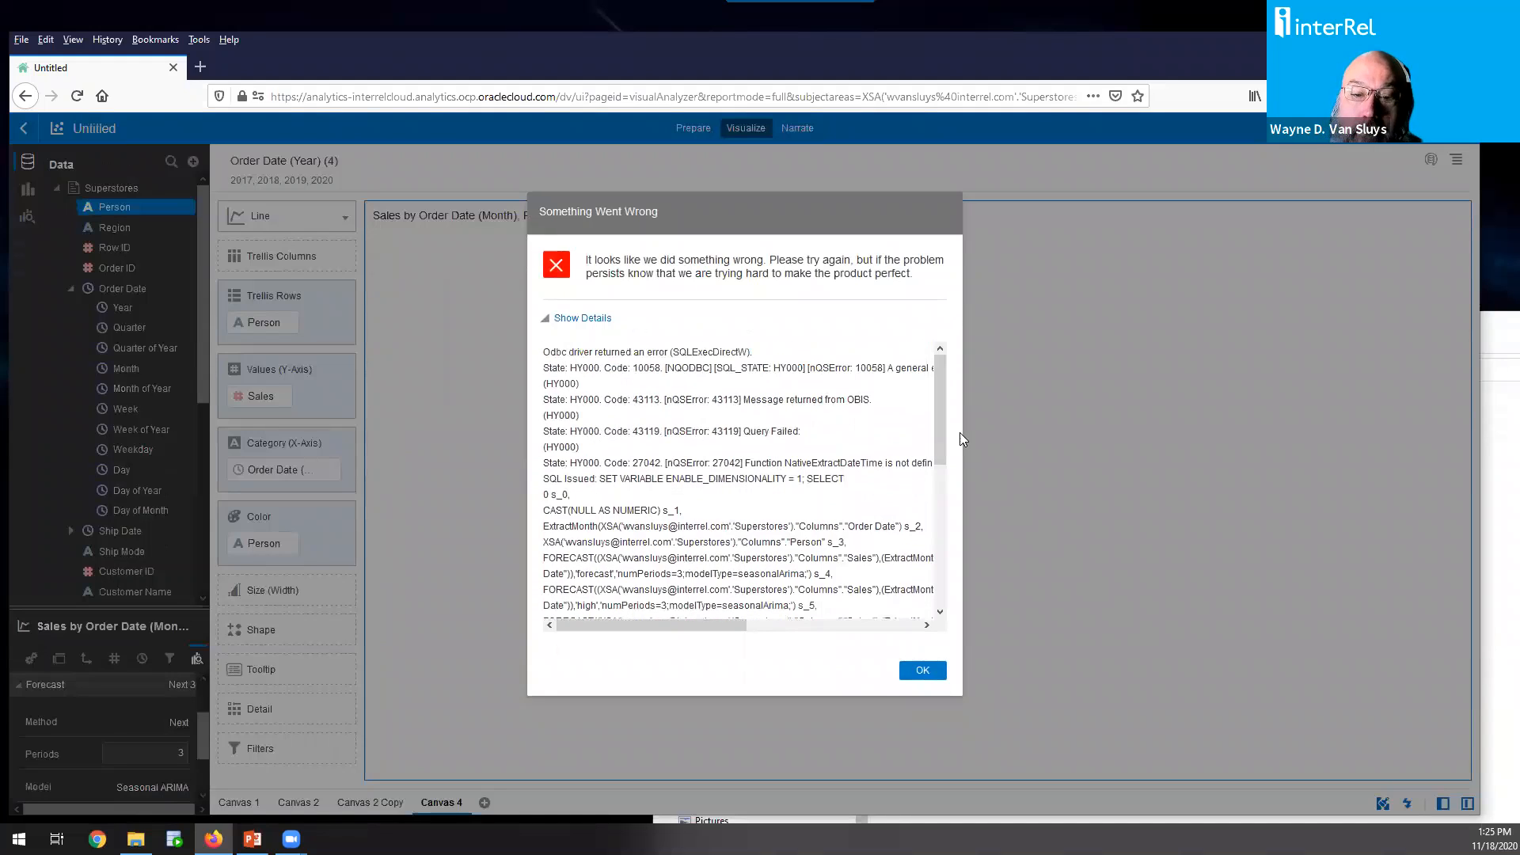
click(920, 673)
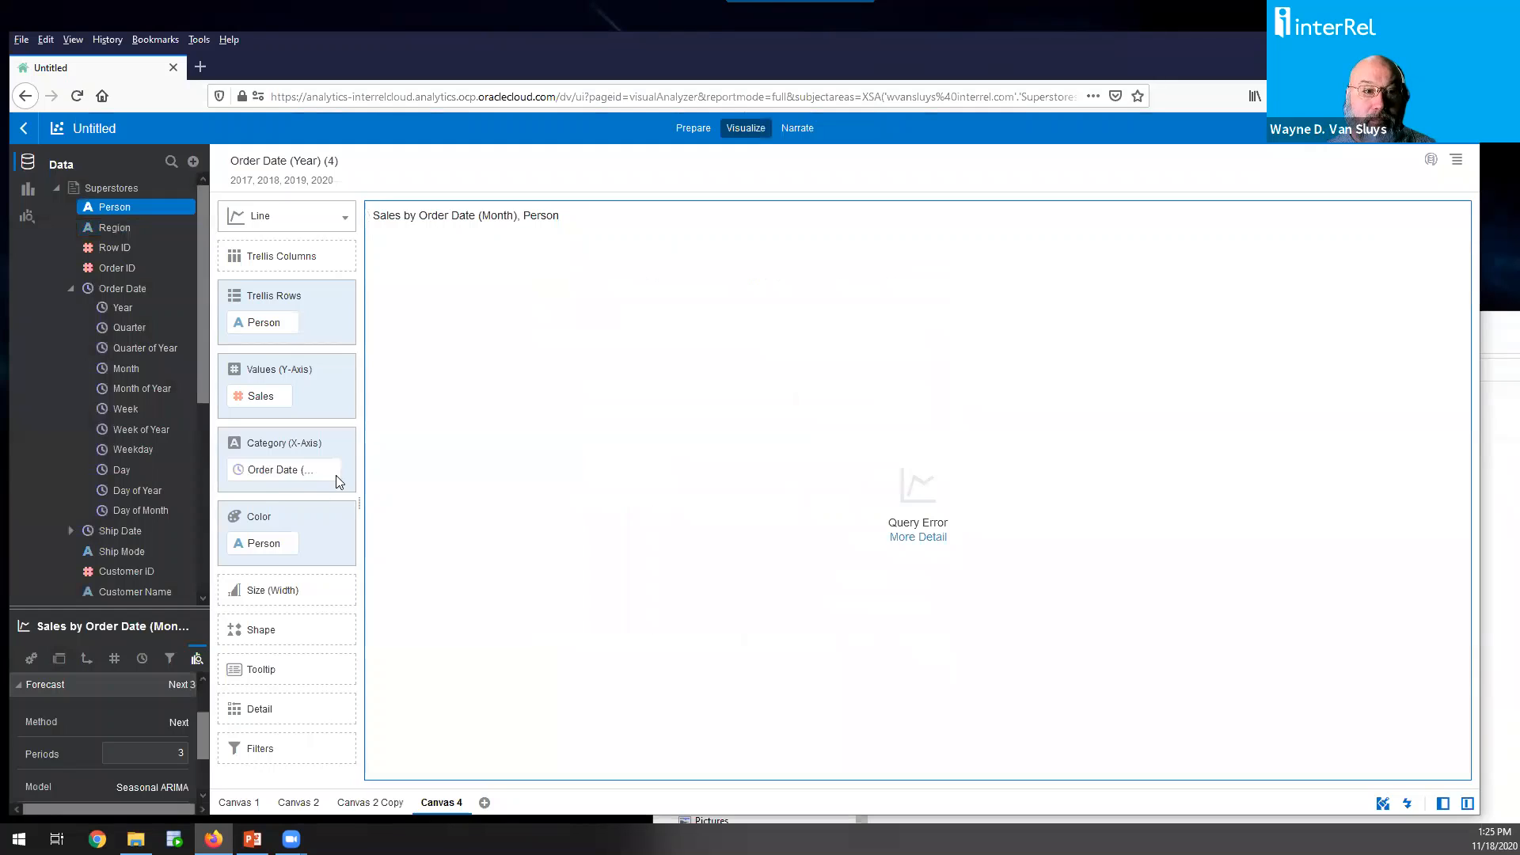
Remove the monthly Order Date from the category axis, try the plain Order Date in its place, and take it off again
click(331, 469)
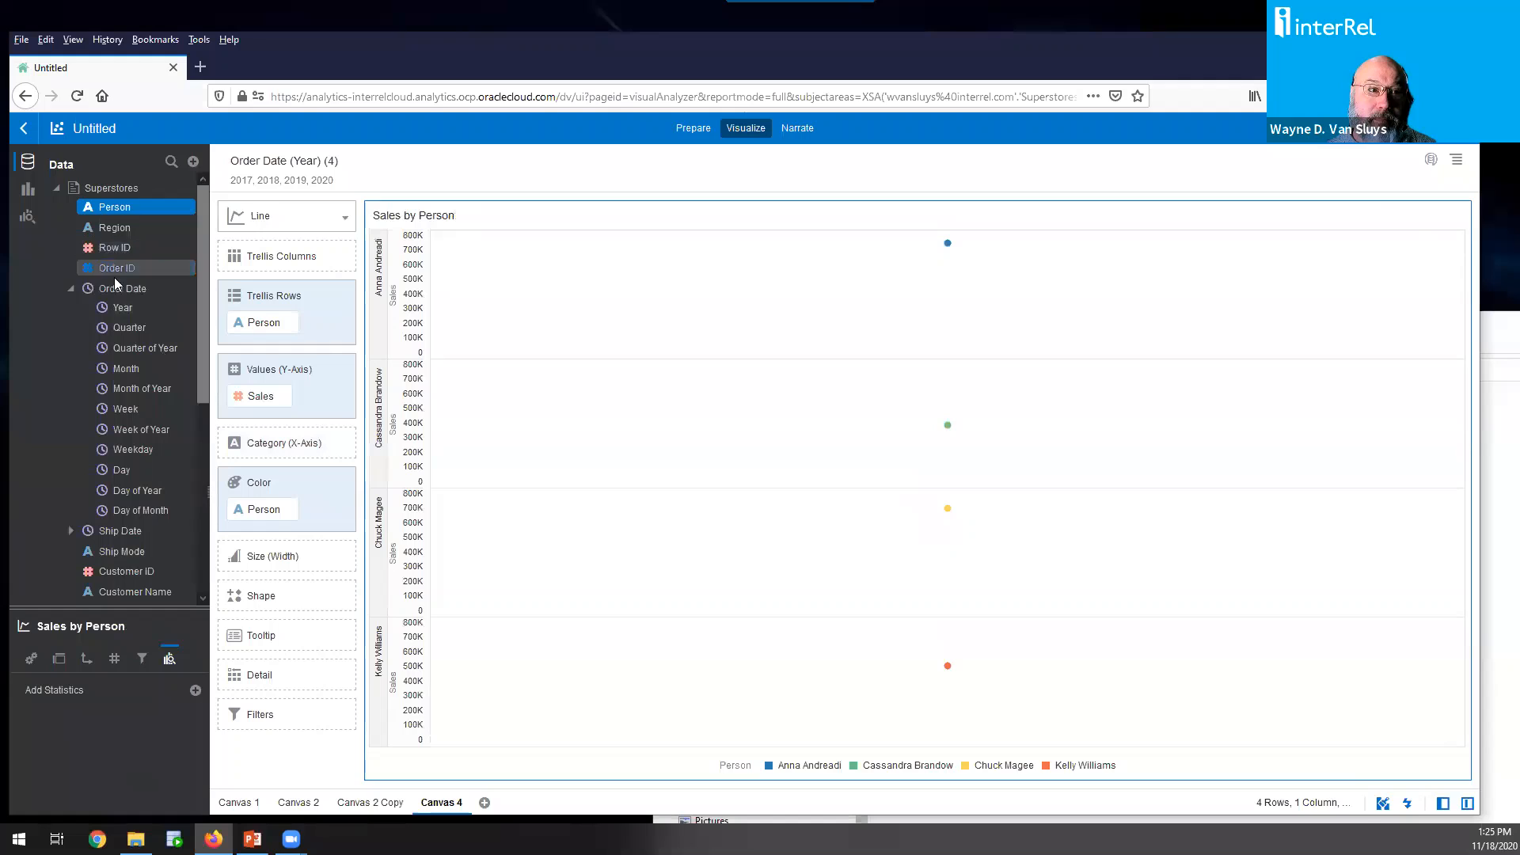
drag(136, 293, 322, 447)
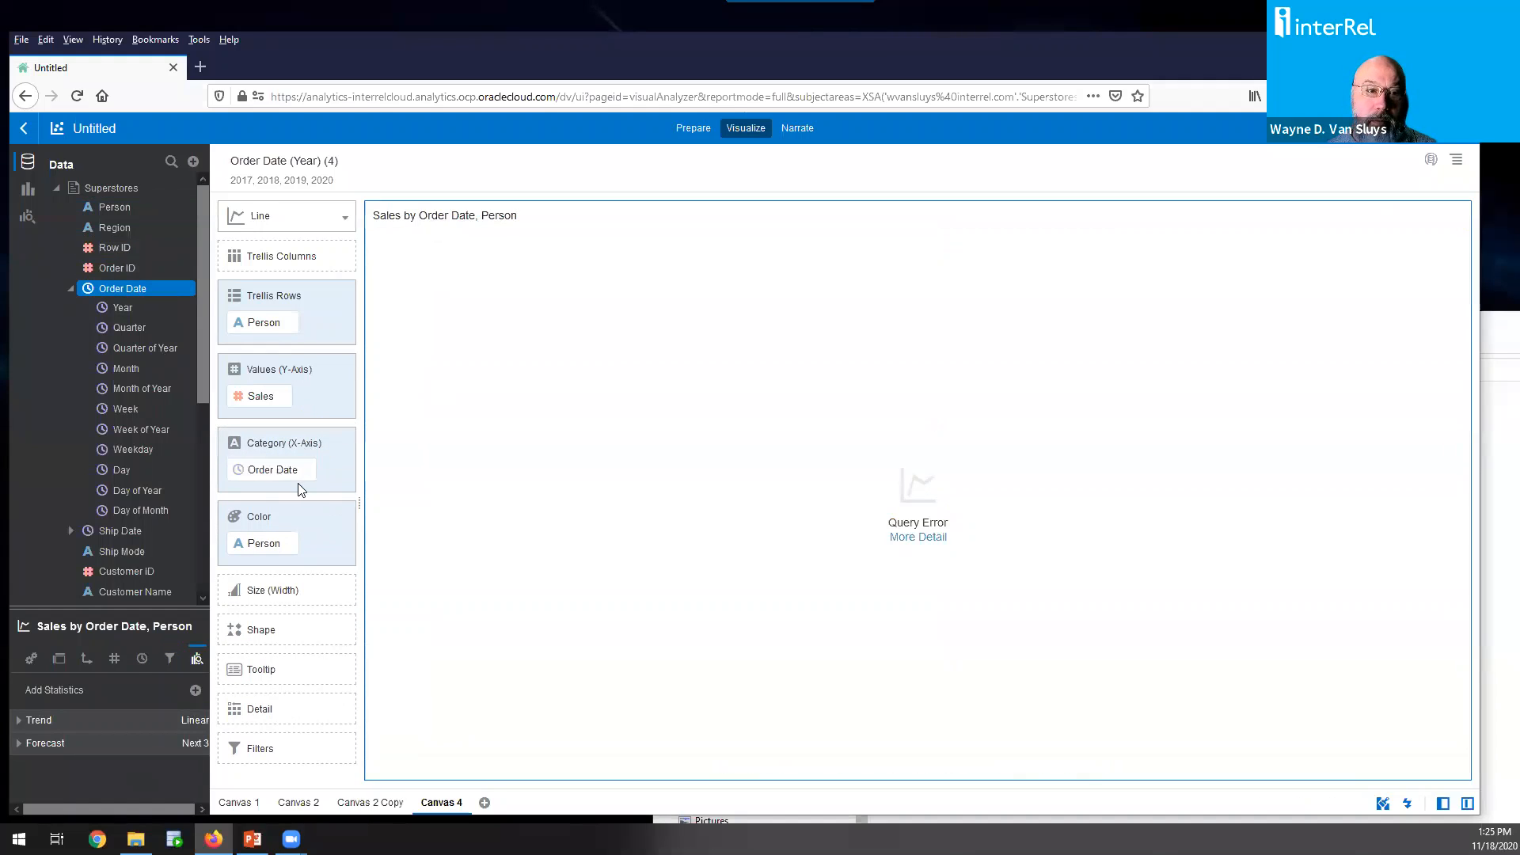
click(305, 471)
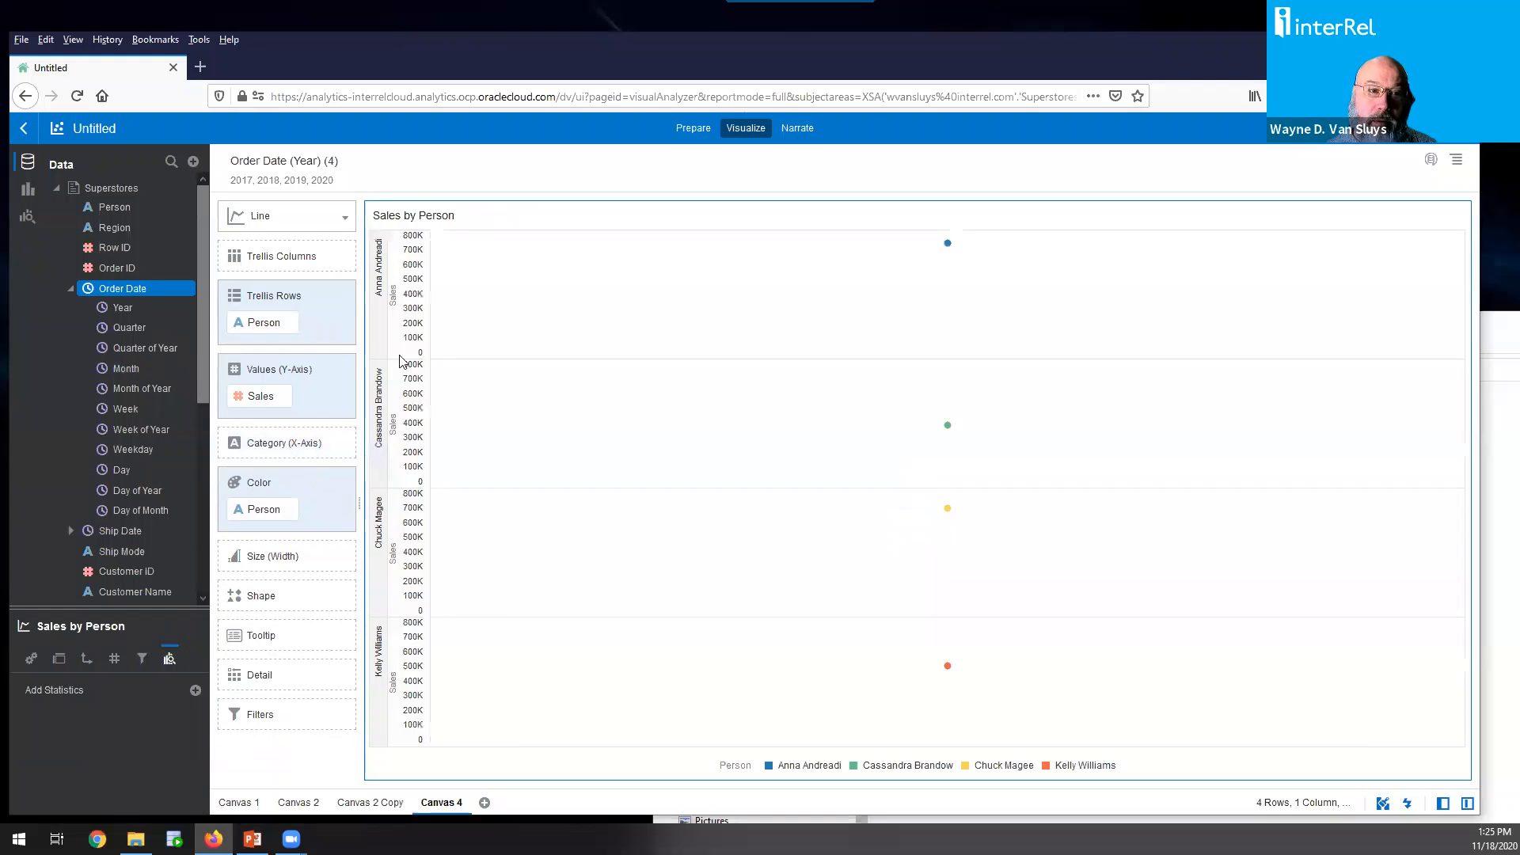
Add a reference line to the Sales by Person chart and put Order Date back on the category axis
right_click(724, 411)
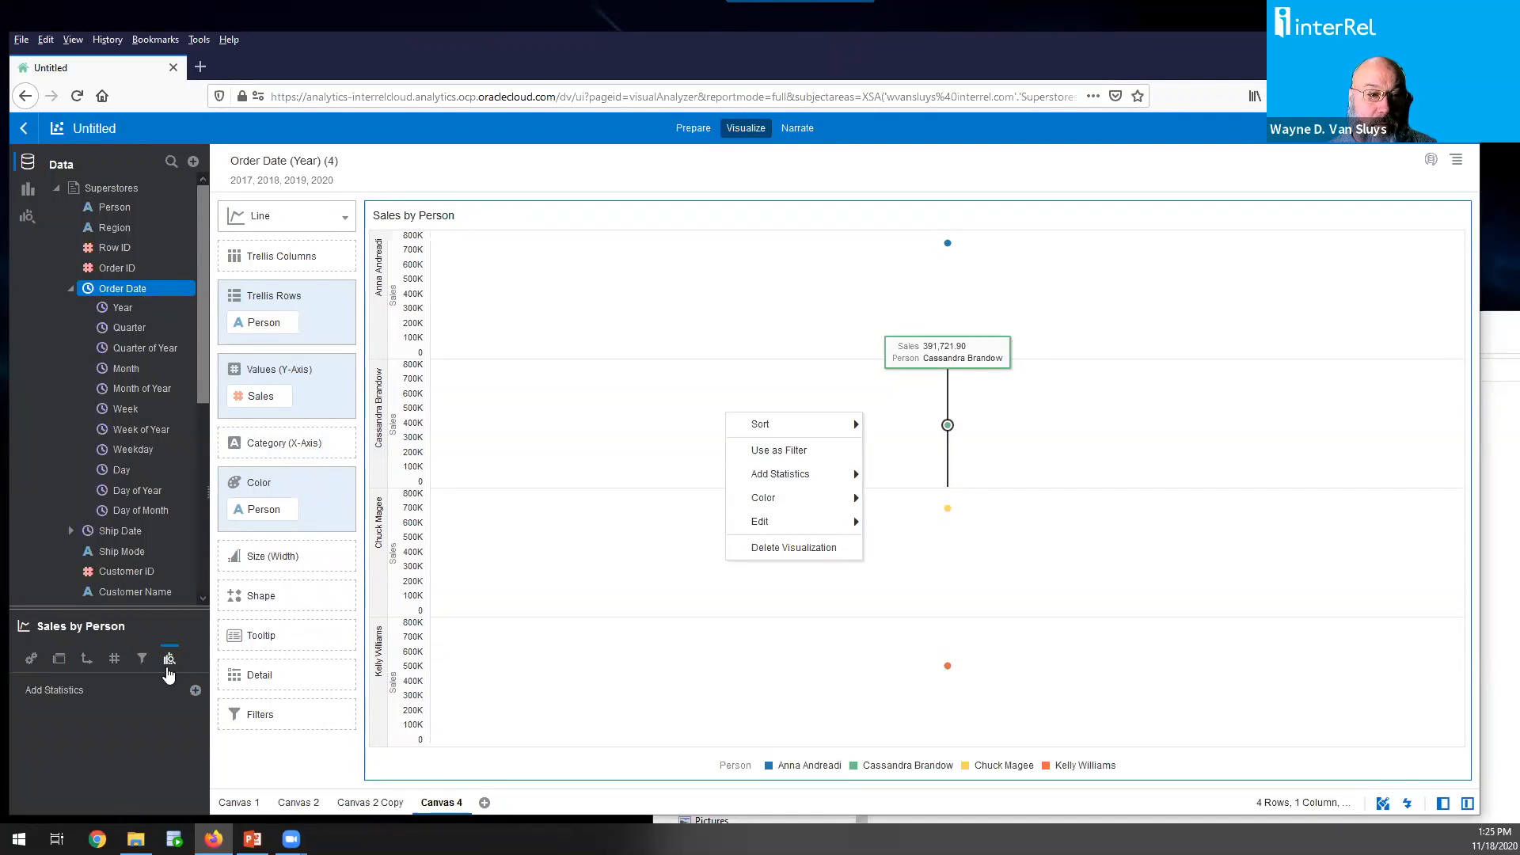
mouse_move(792, 480)
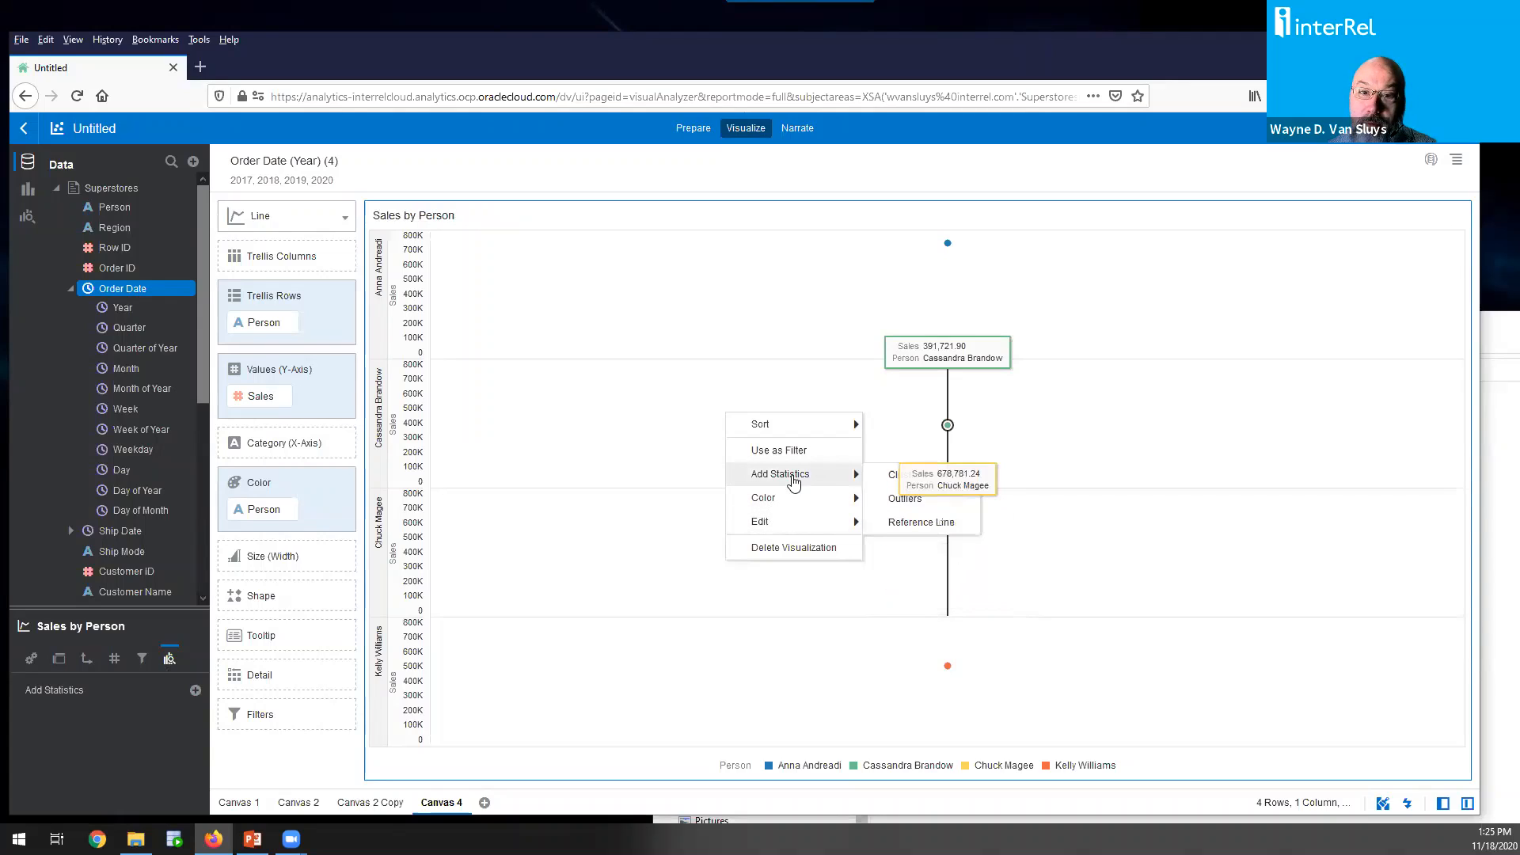
click(893, 524)
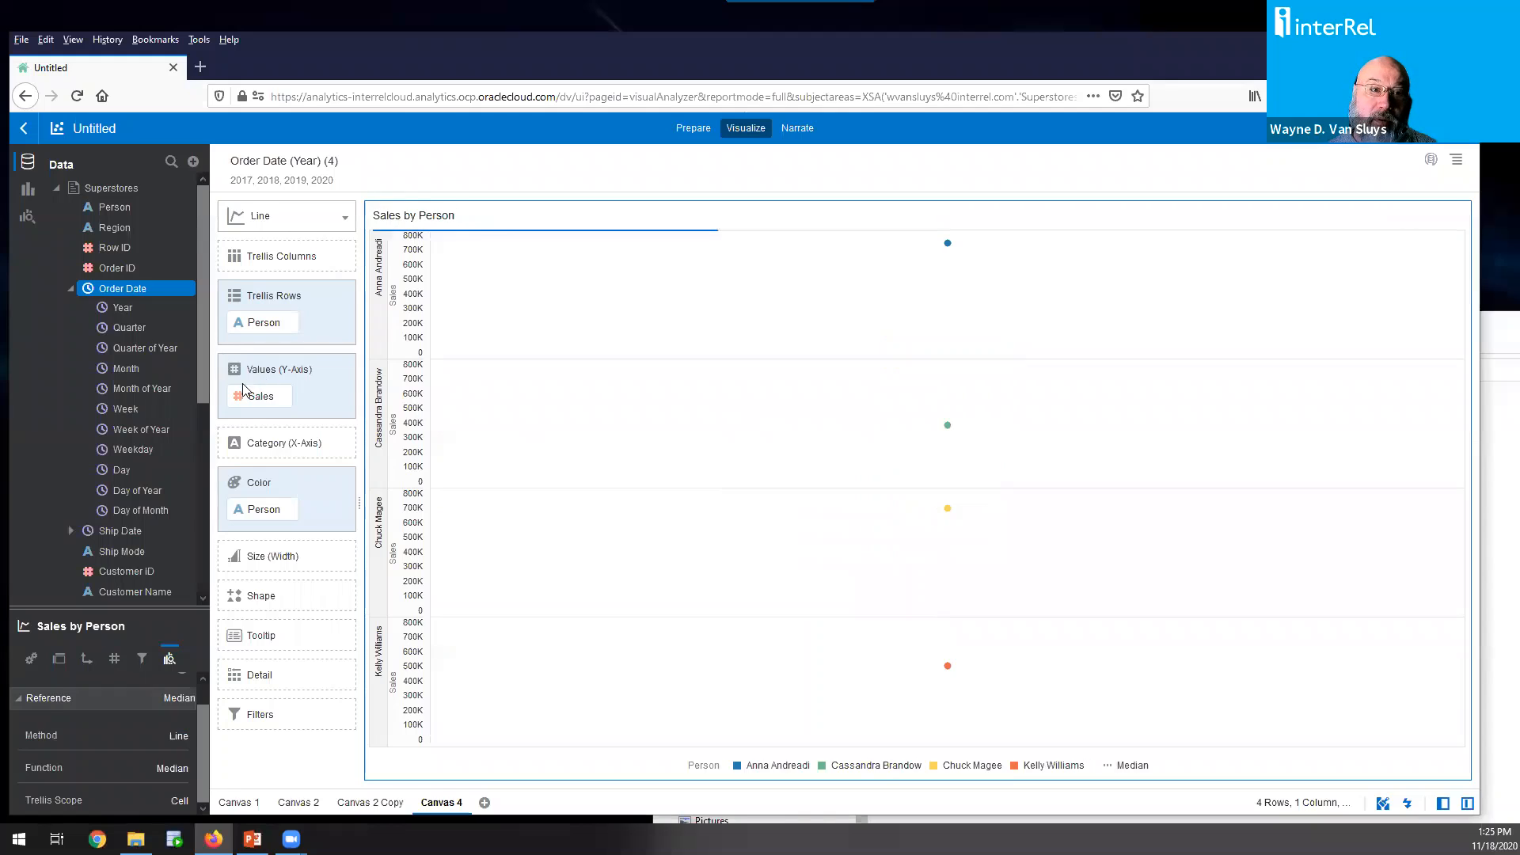
drag(240, 407, 281, 447)
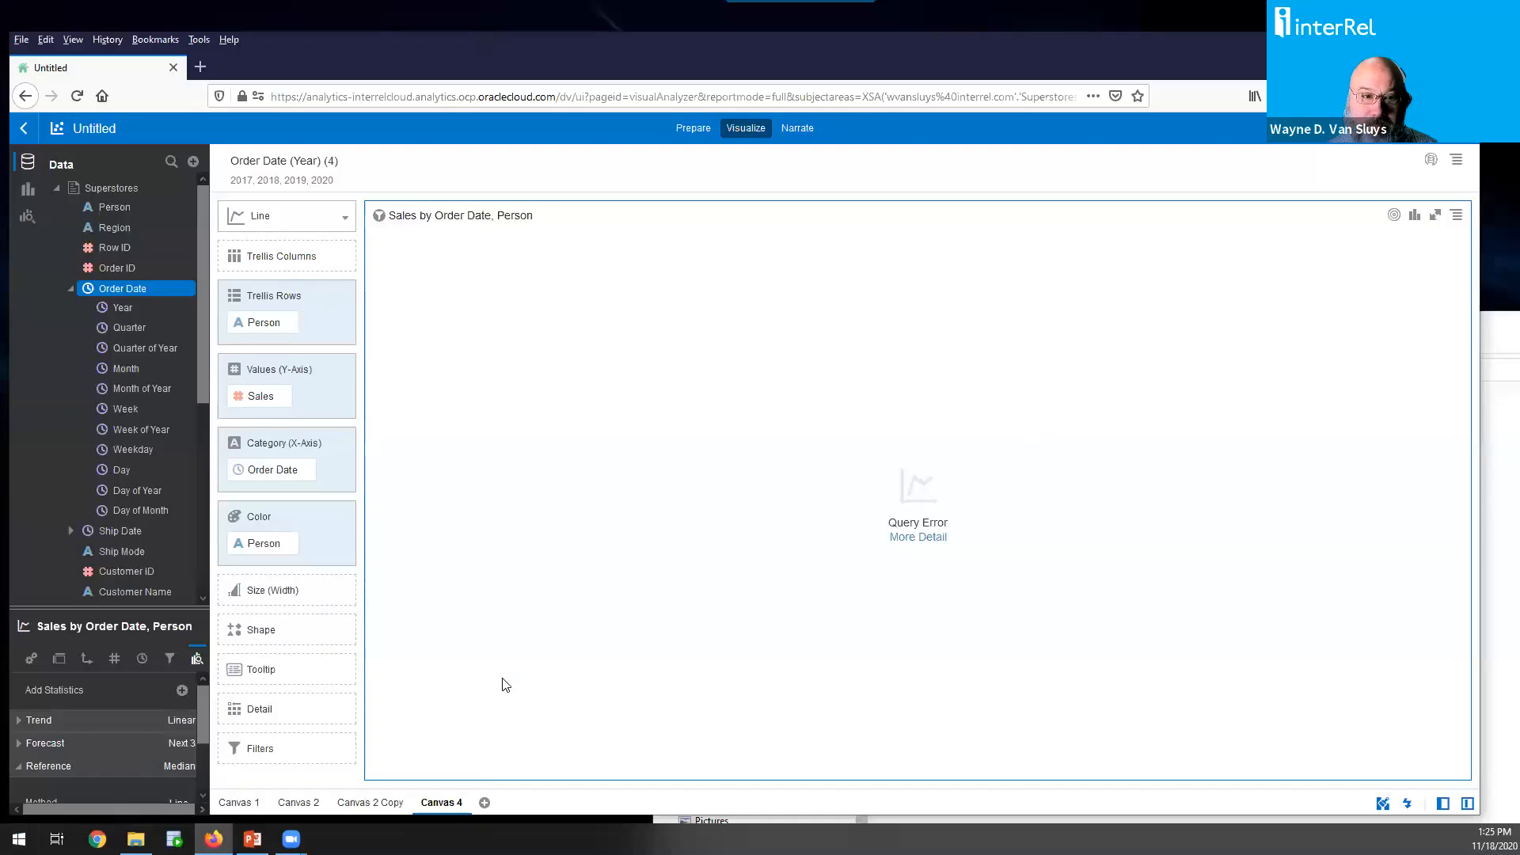
Delete Canvas 4 with its broken chart and add a new blank canvas
click(461, 804)
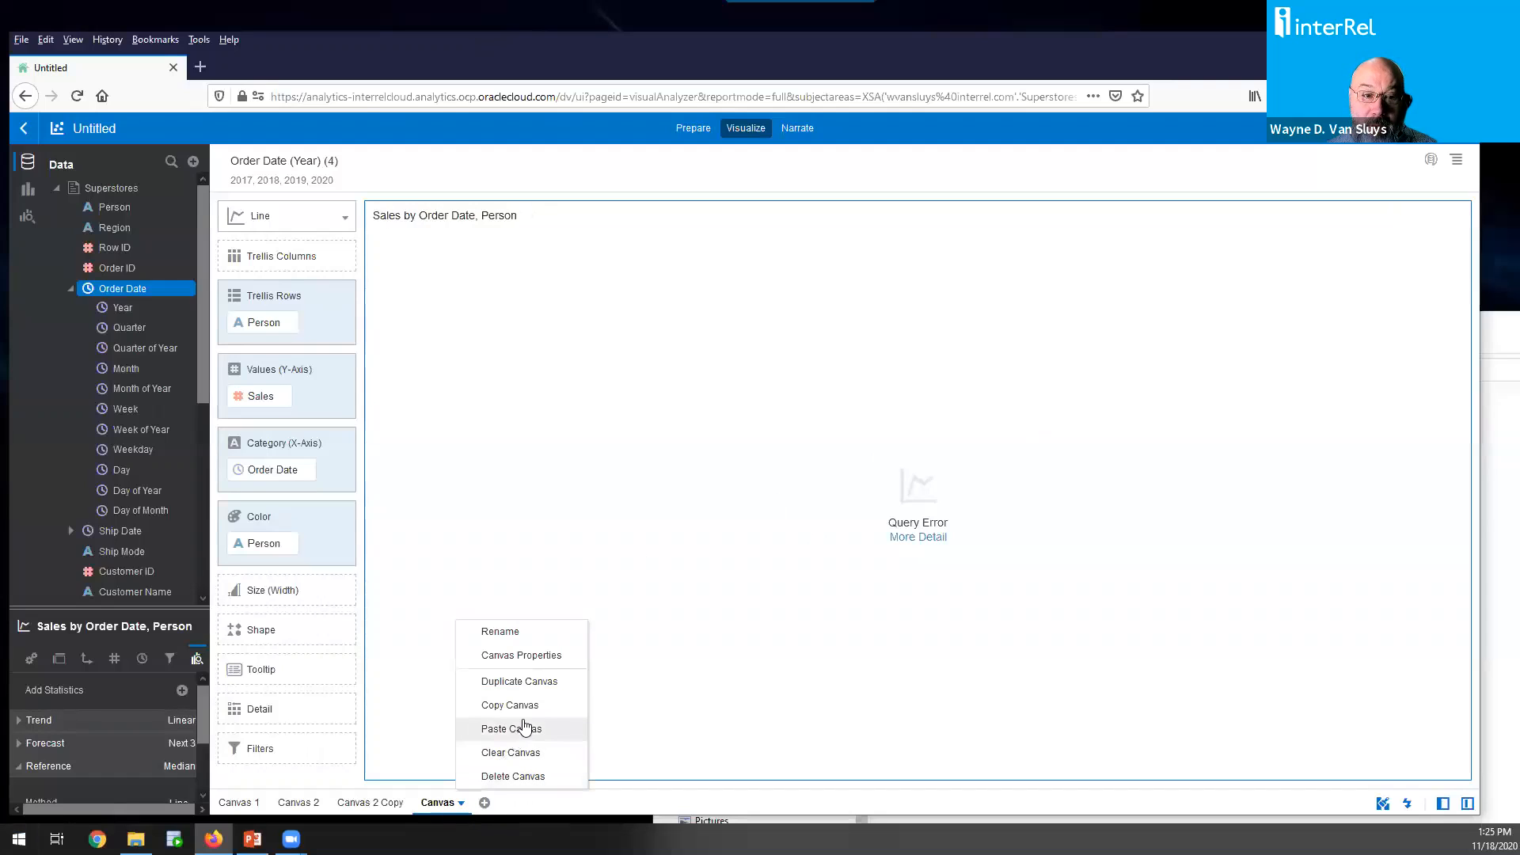
click(527, 782)
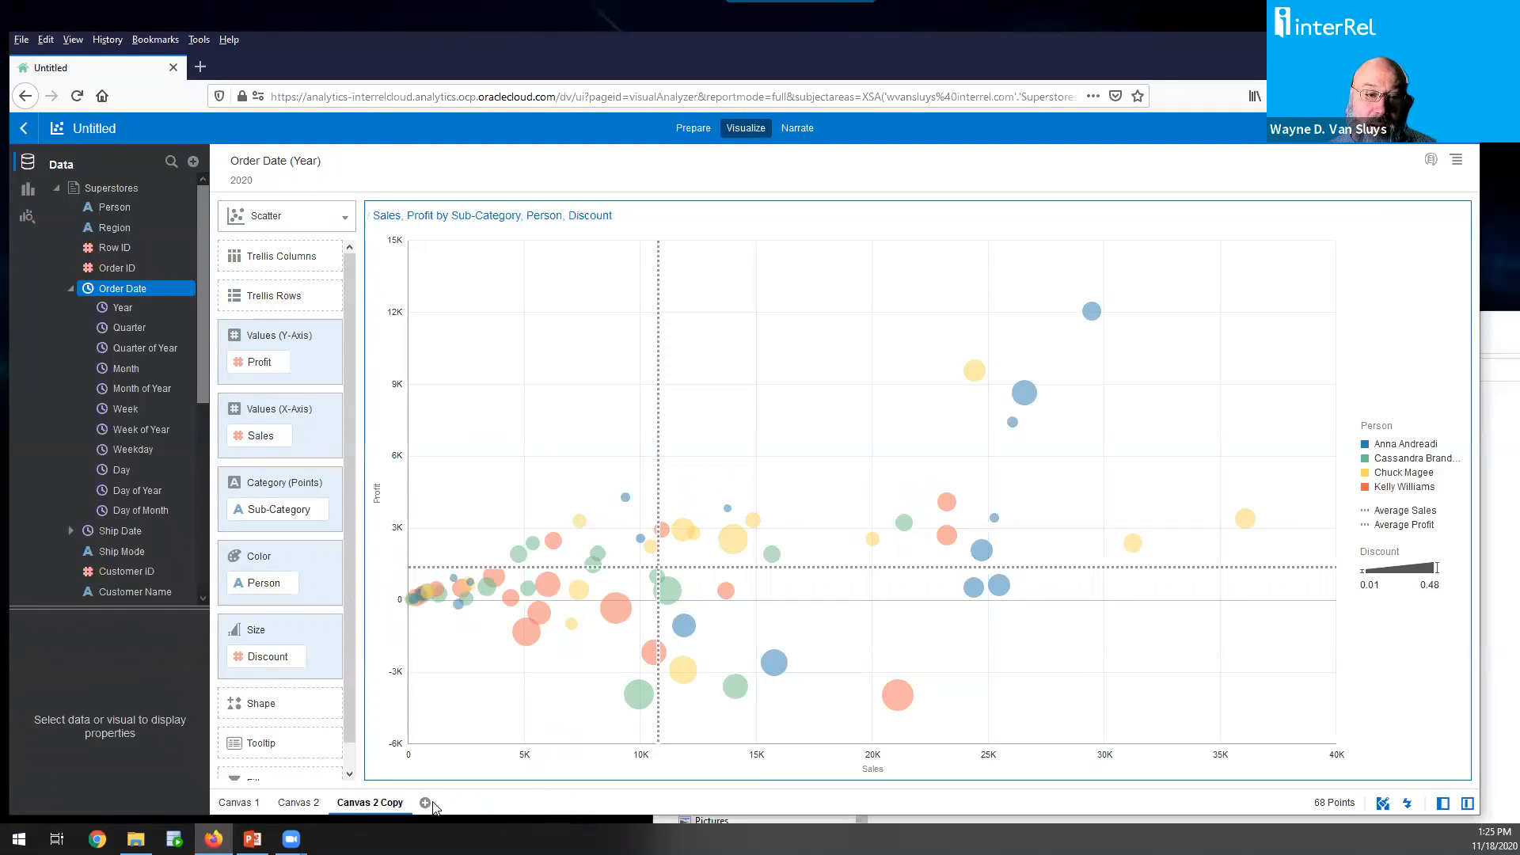
click(425, 803)
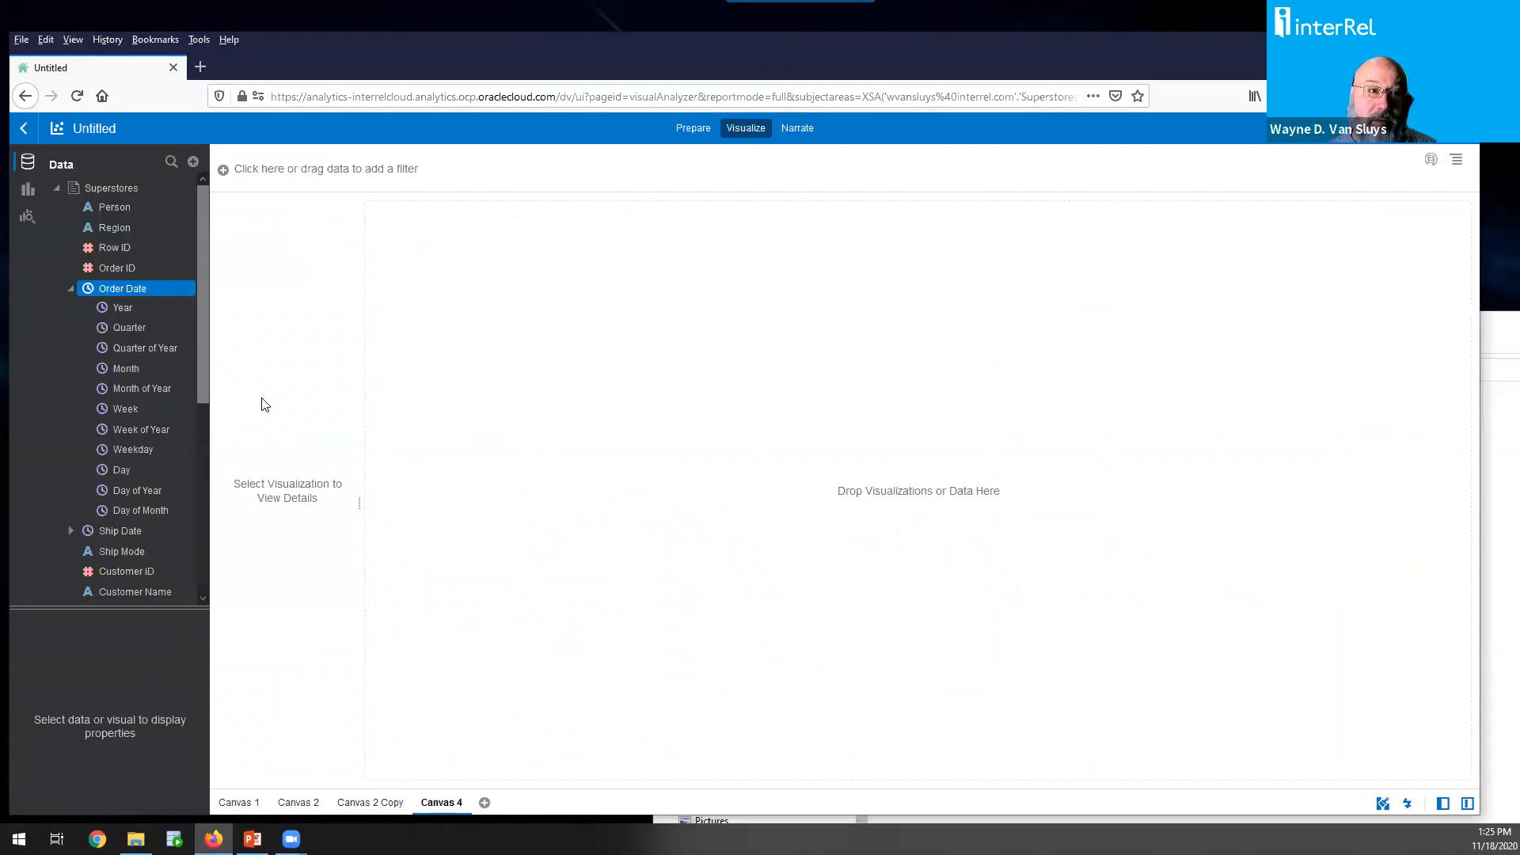
Create a line chart of Sales by Order Date on the blank Canvas 4
click(152, 289)
scroll(184, 475, down, 3)
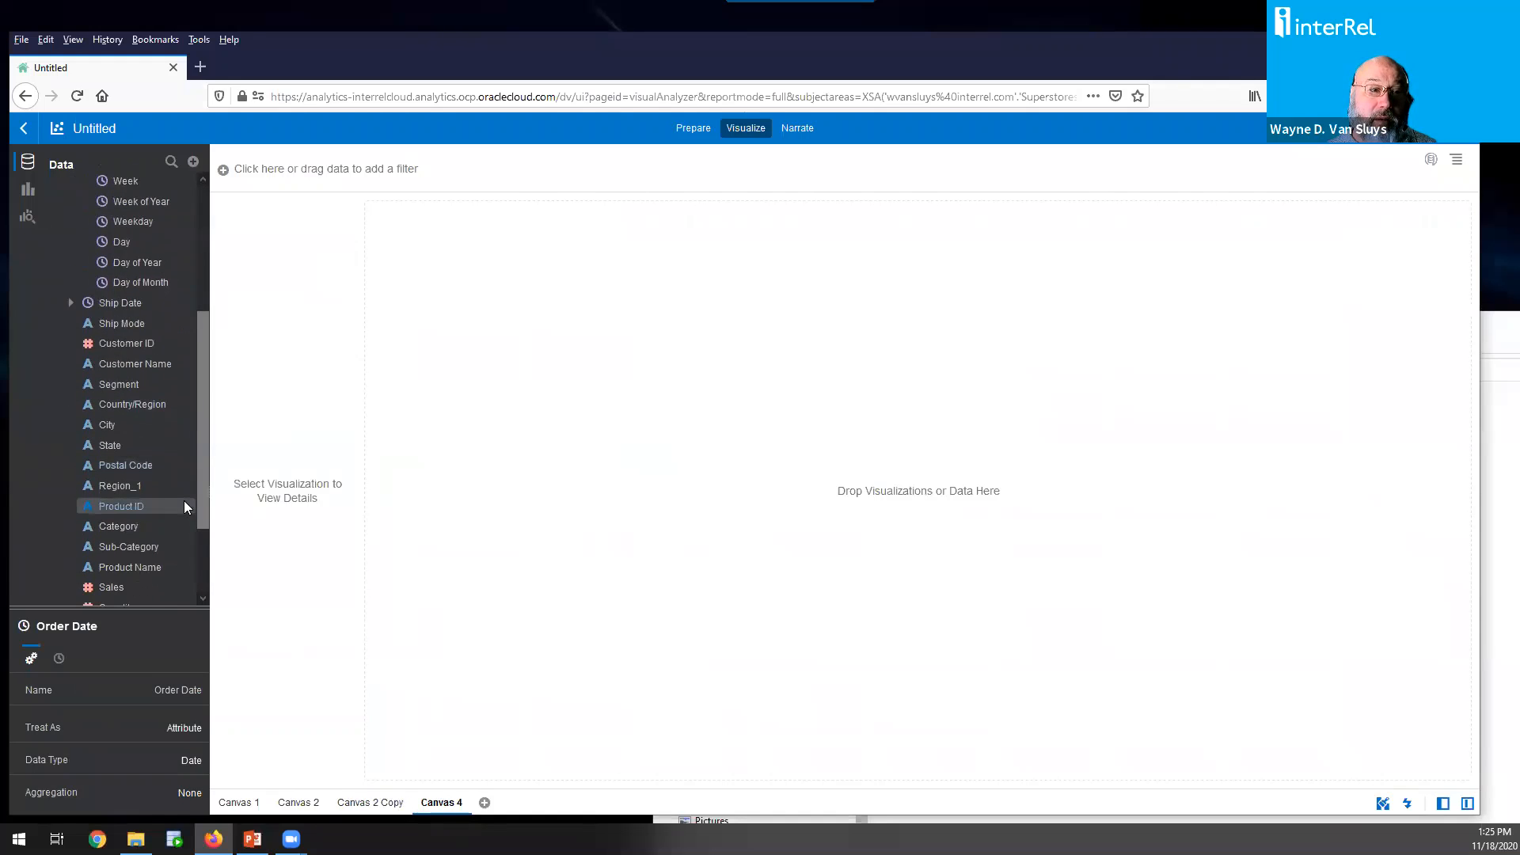
scroll(167, 566, down, 1)
click(149, 518)
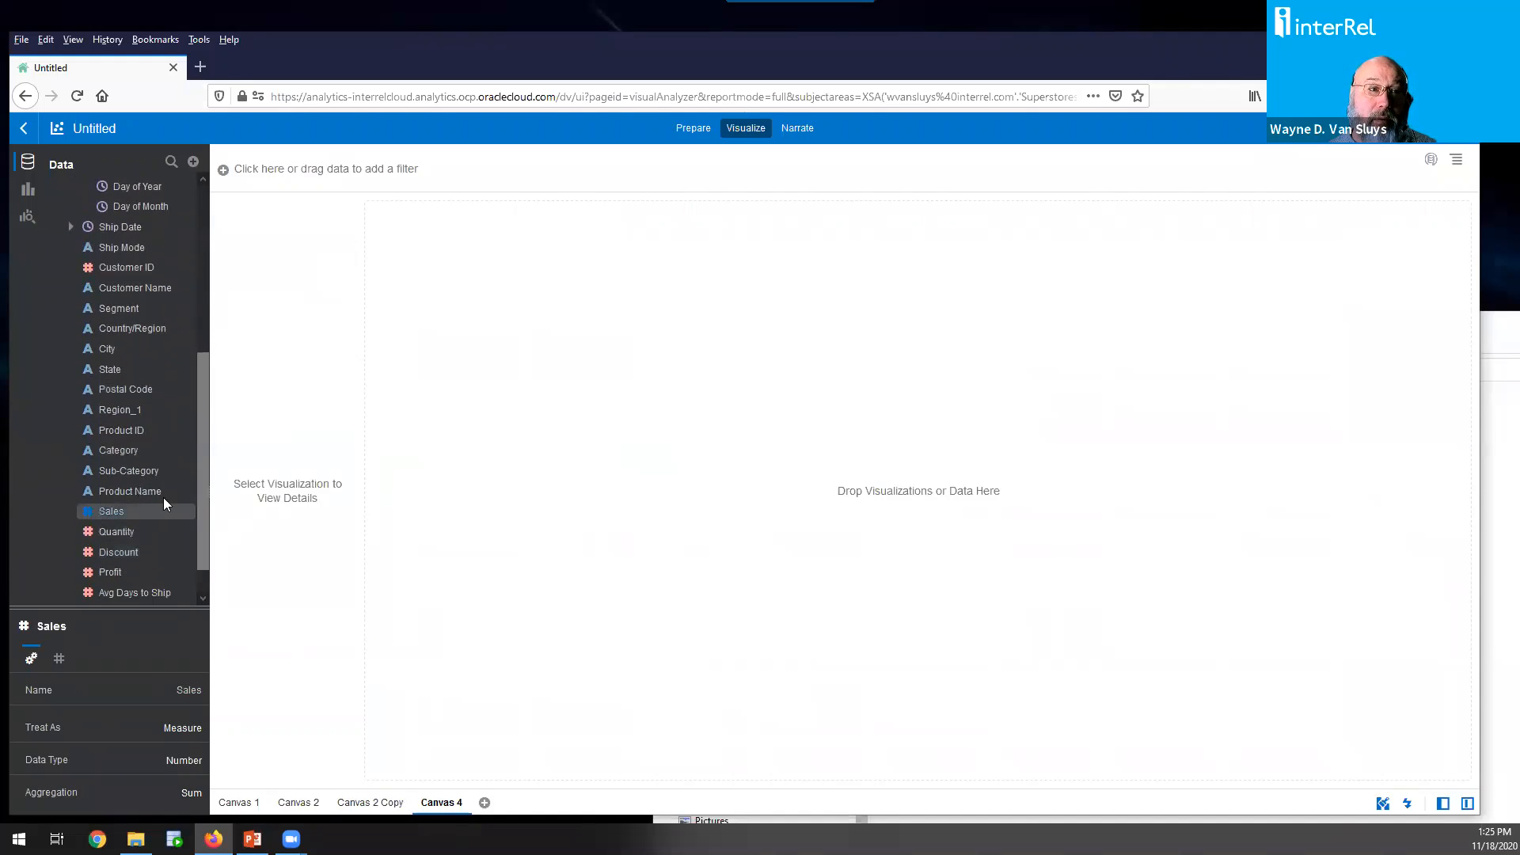
scroll(201, 410, up, 4)
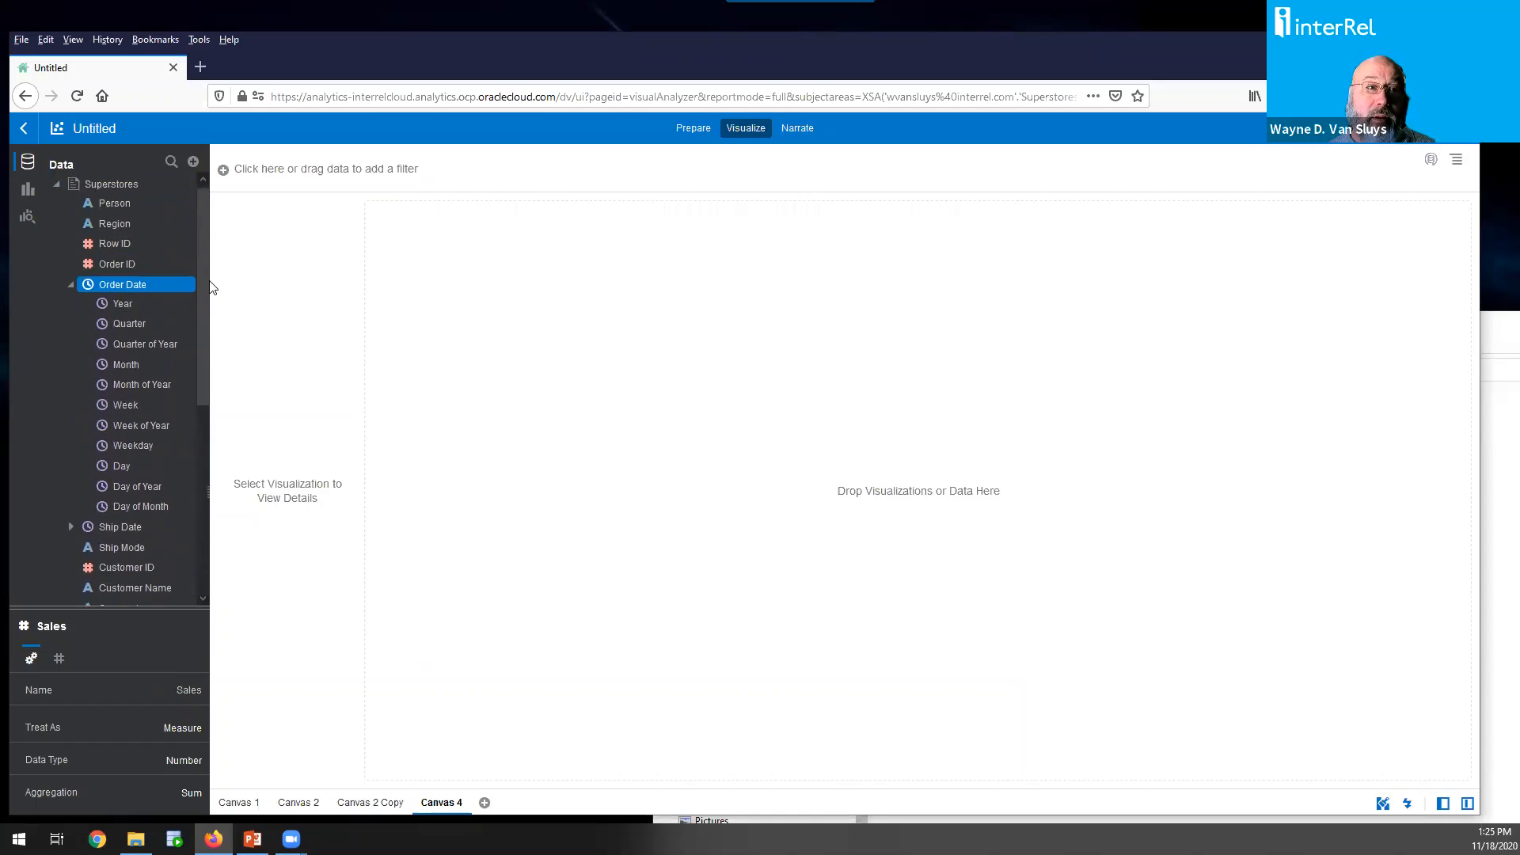
right_click(176, 286)
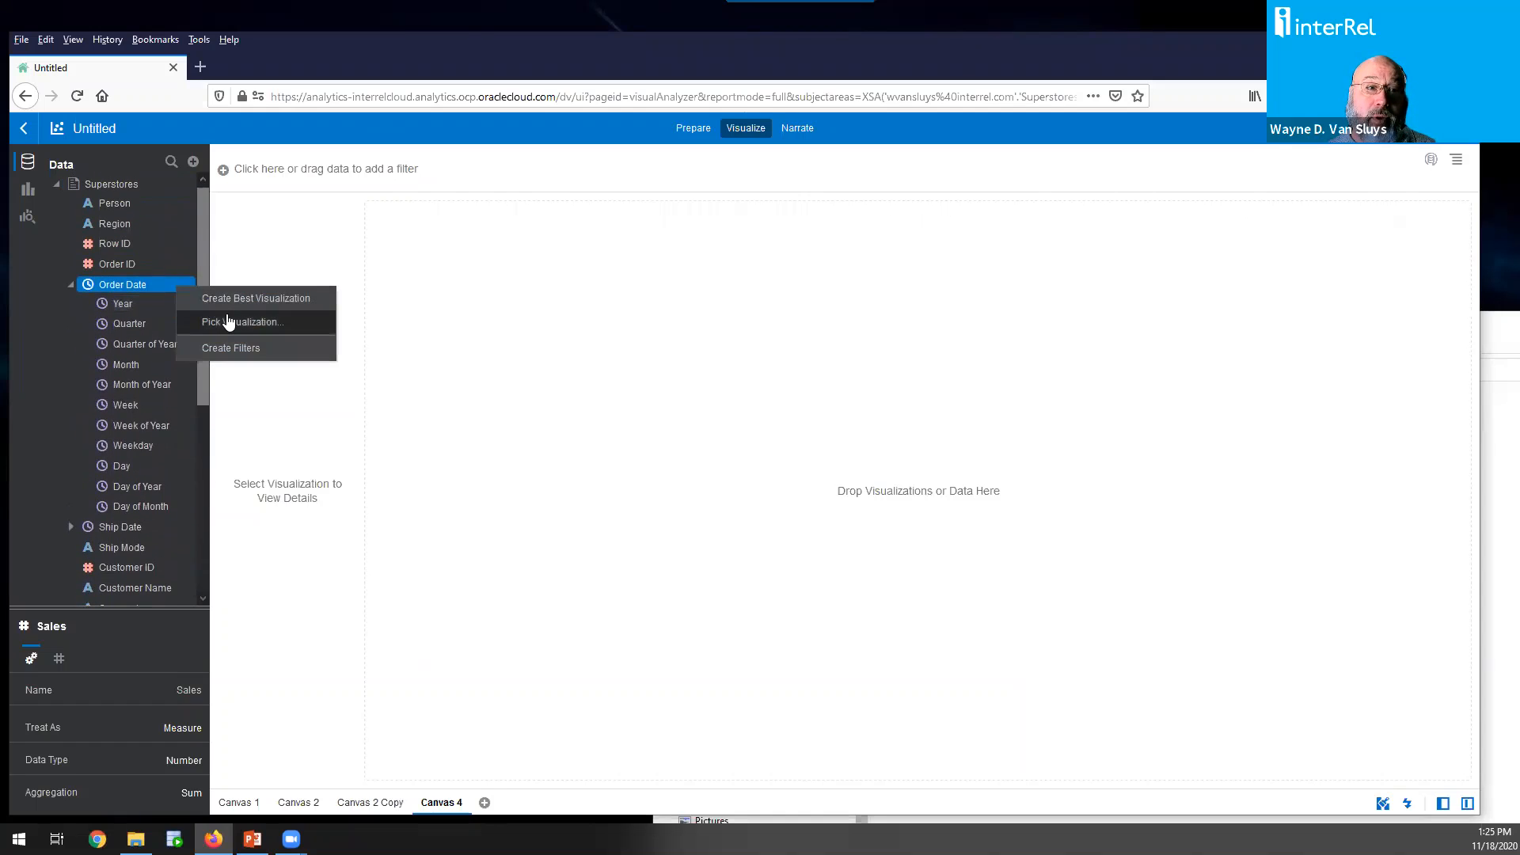
click(250, 326)
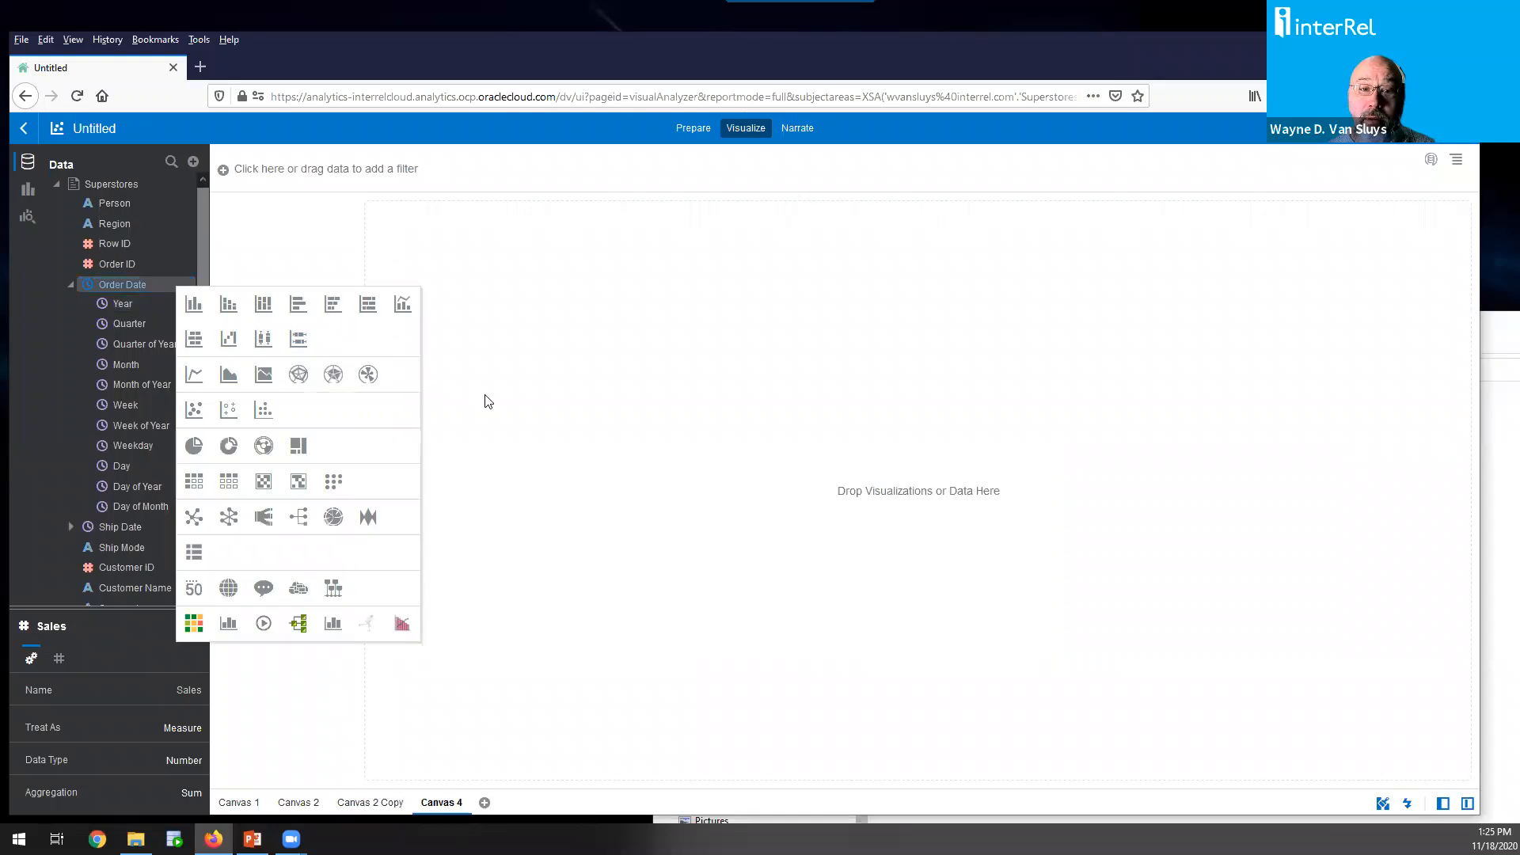
click(199, 372)
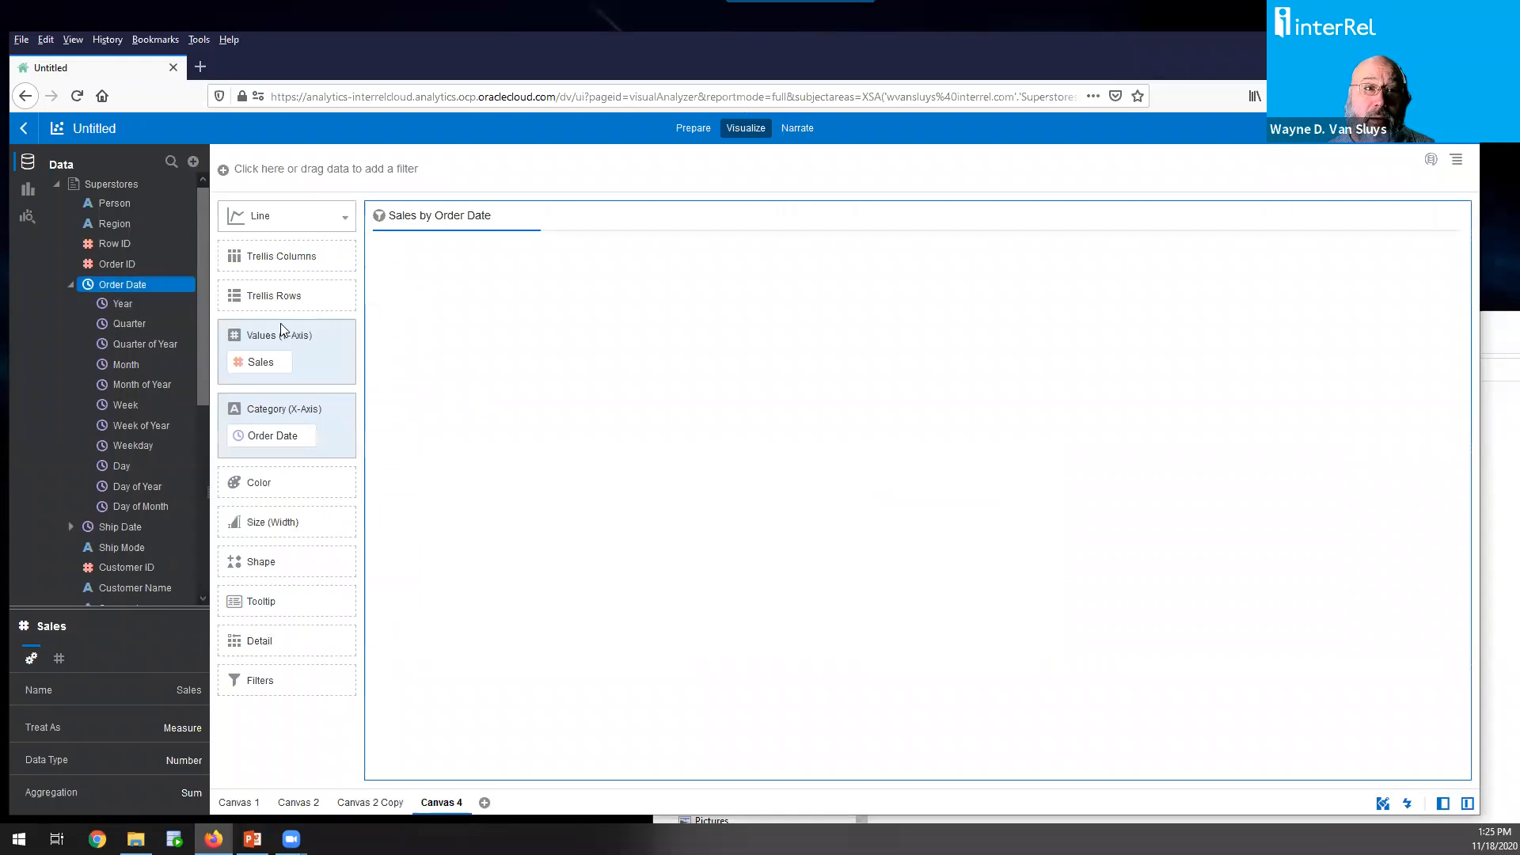
Split the line chart into trellis rows by Person and color the lines by Person
click(135, 204)
drag(268, 296, 273, 297)
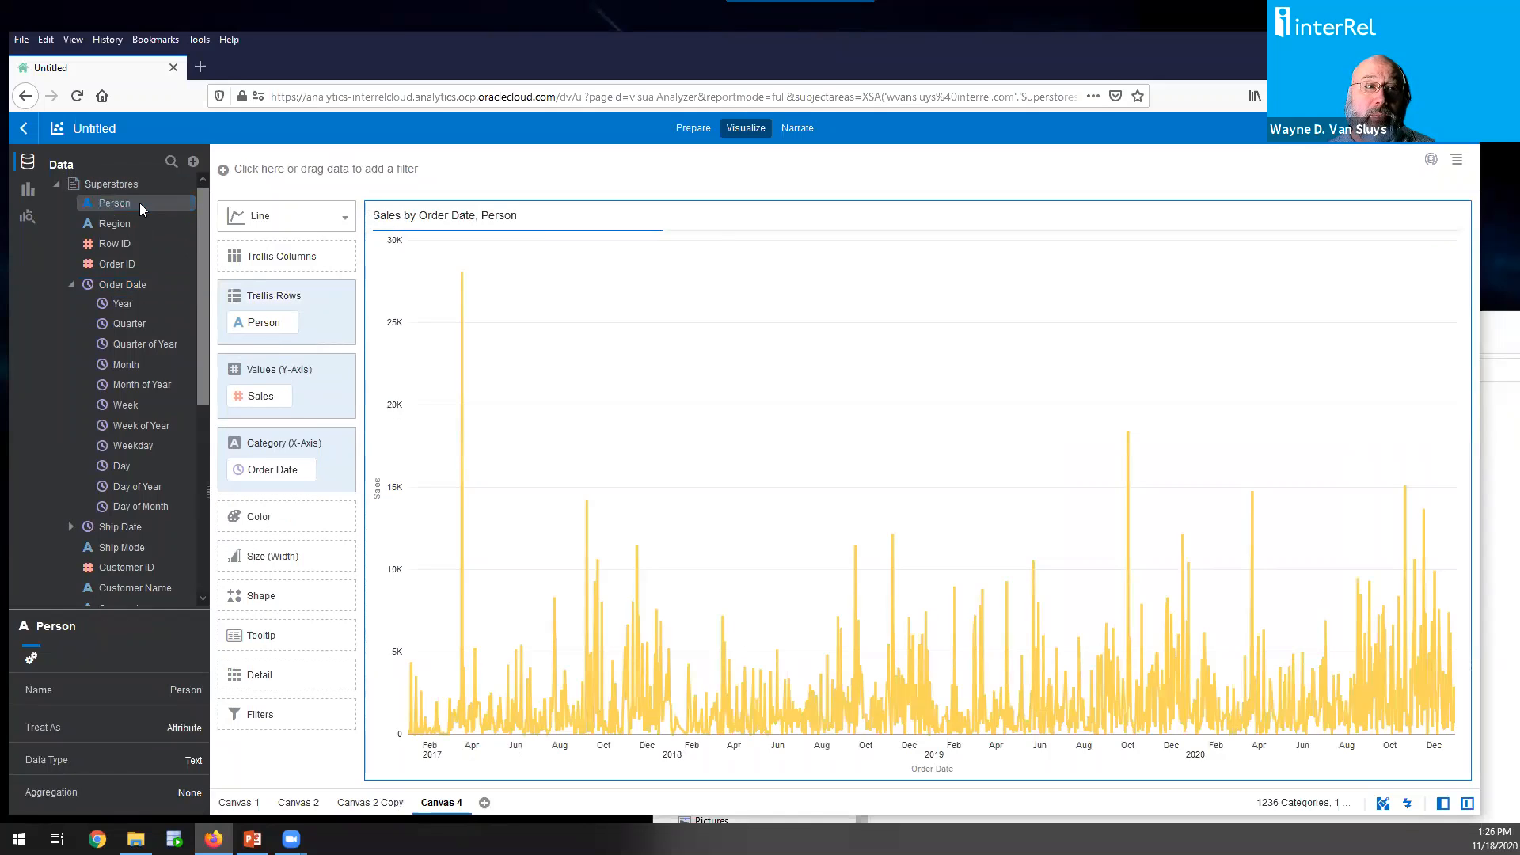
drag(143, 203, 277, 529)
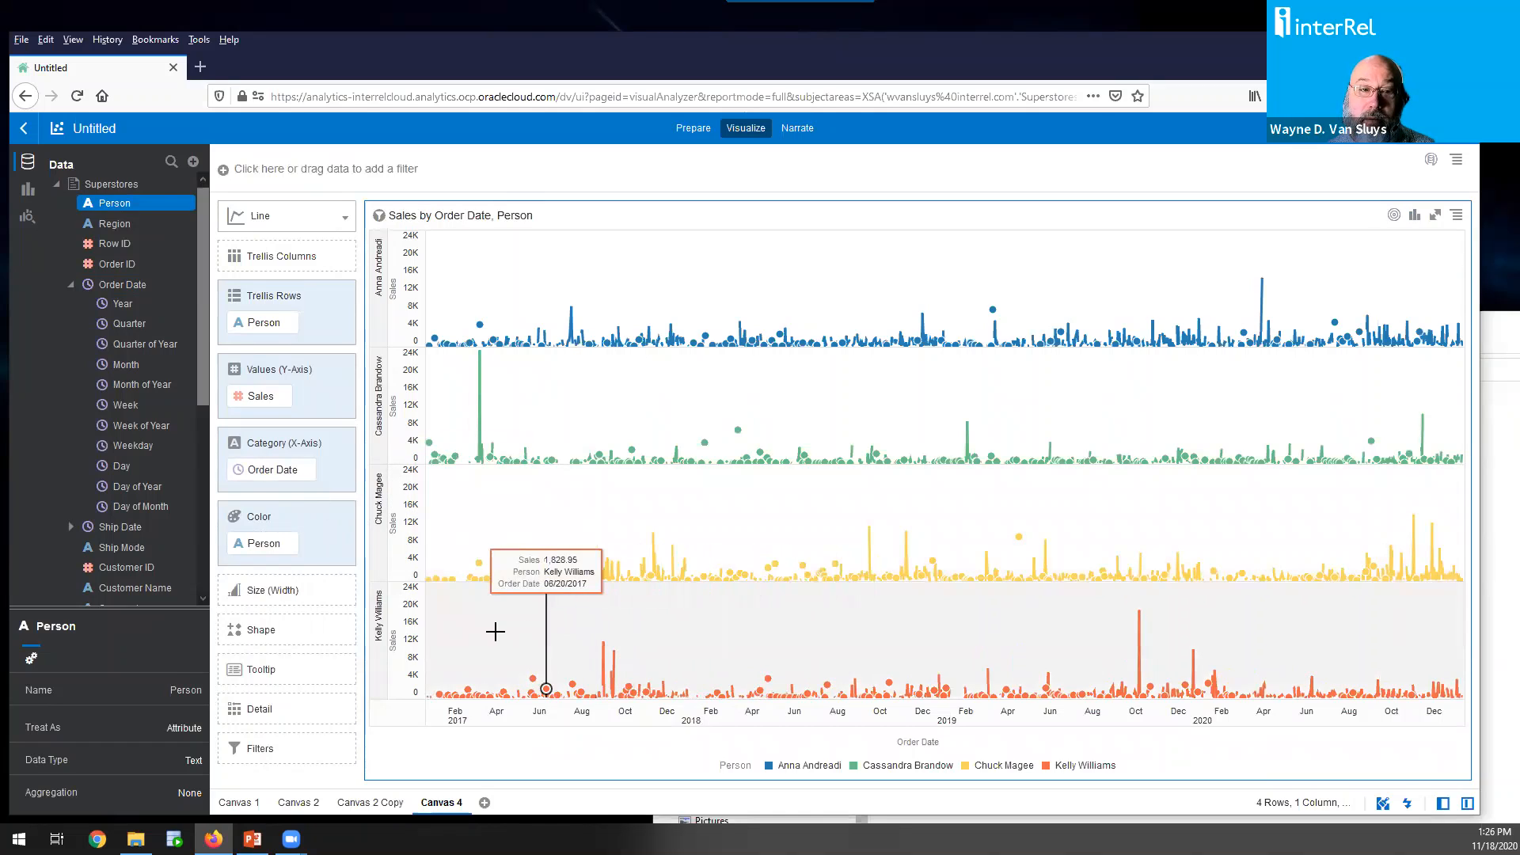
Add a trend line to the Sales by Order Date chart and show Order Date by Month
right_click(592, 621)
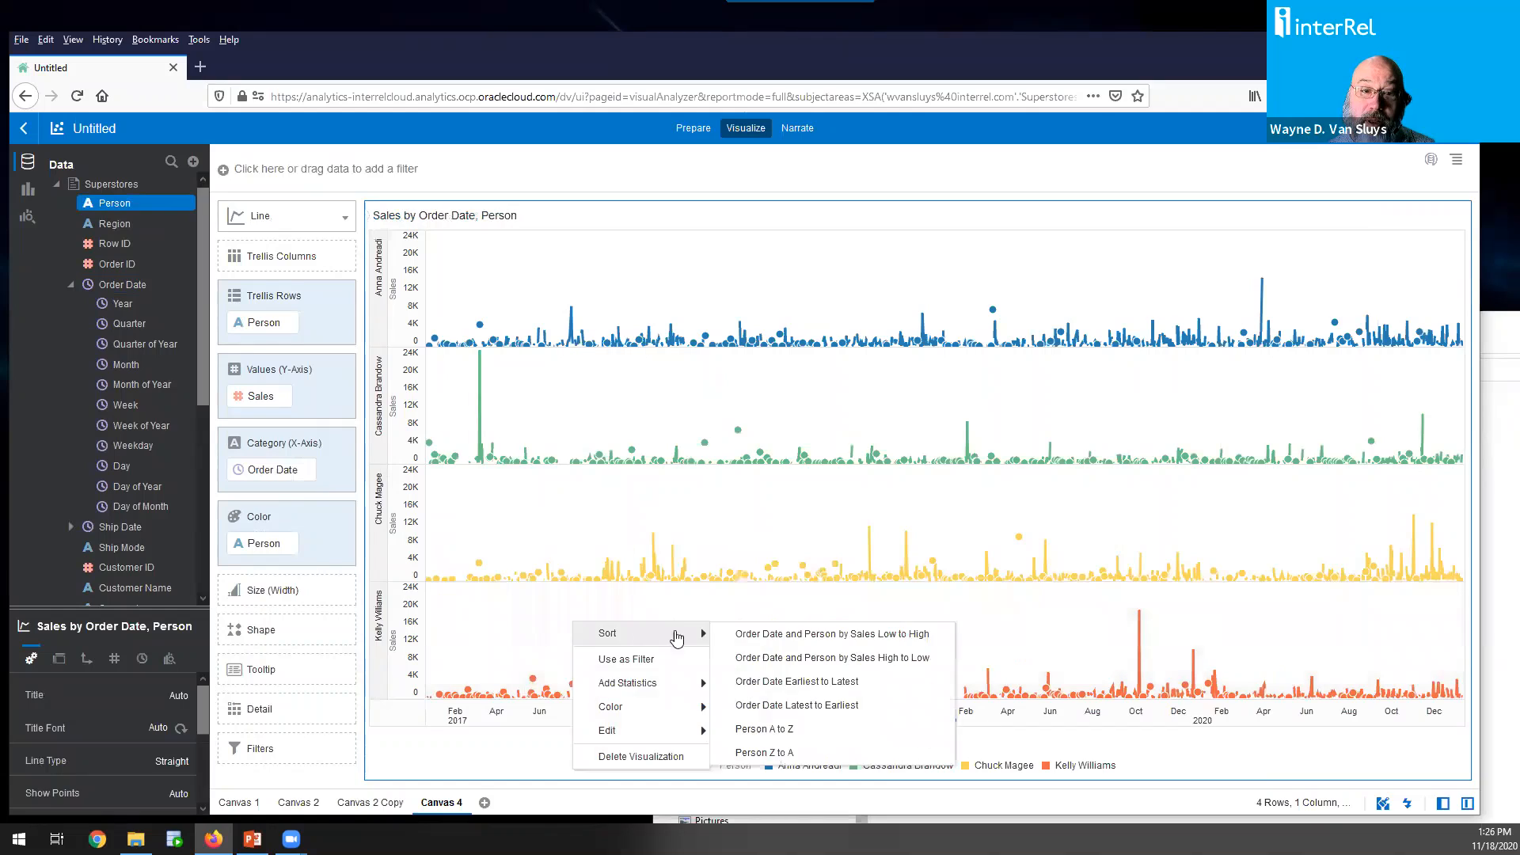
mouse_move(680, 684)
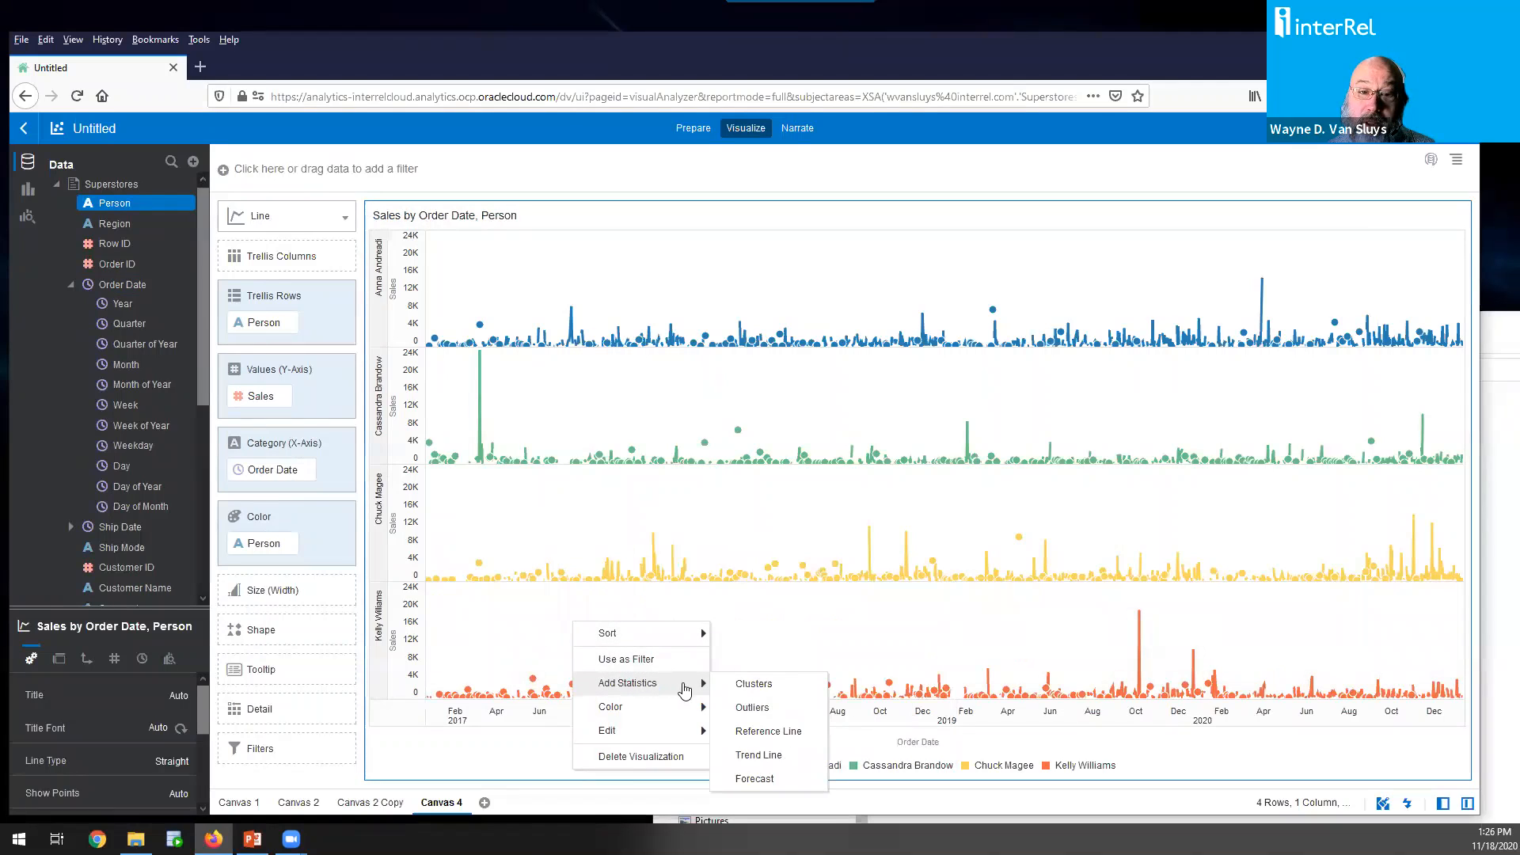
click(801, 761)
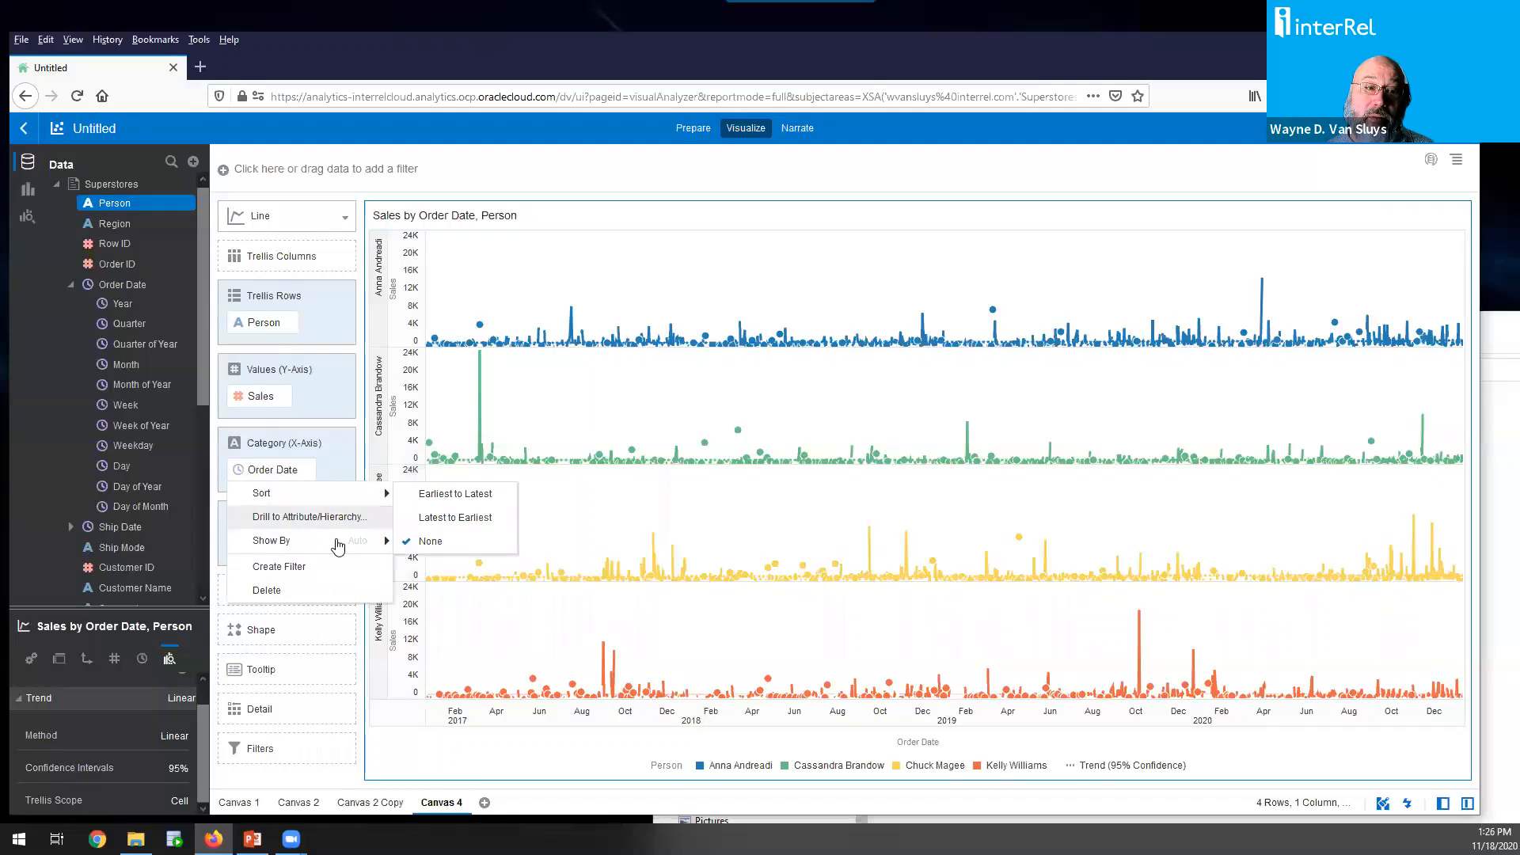
mouse_move(339, 541)
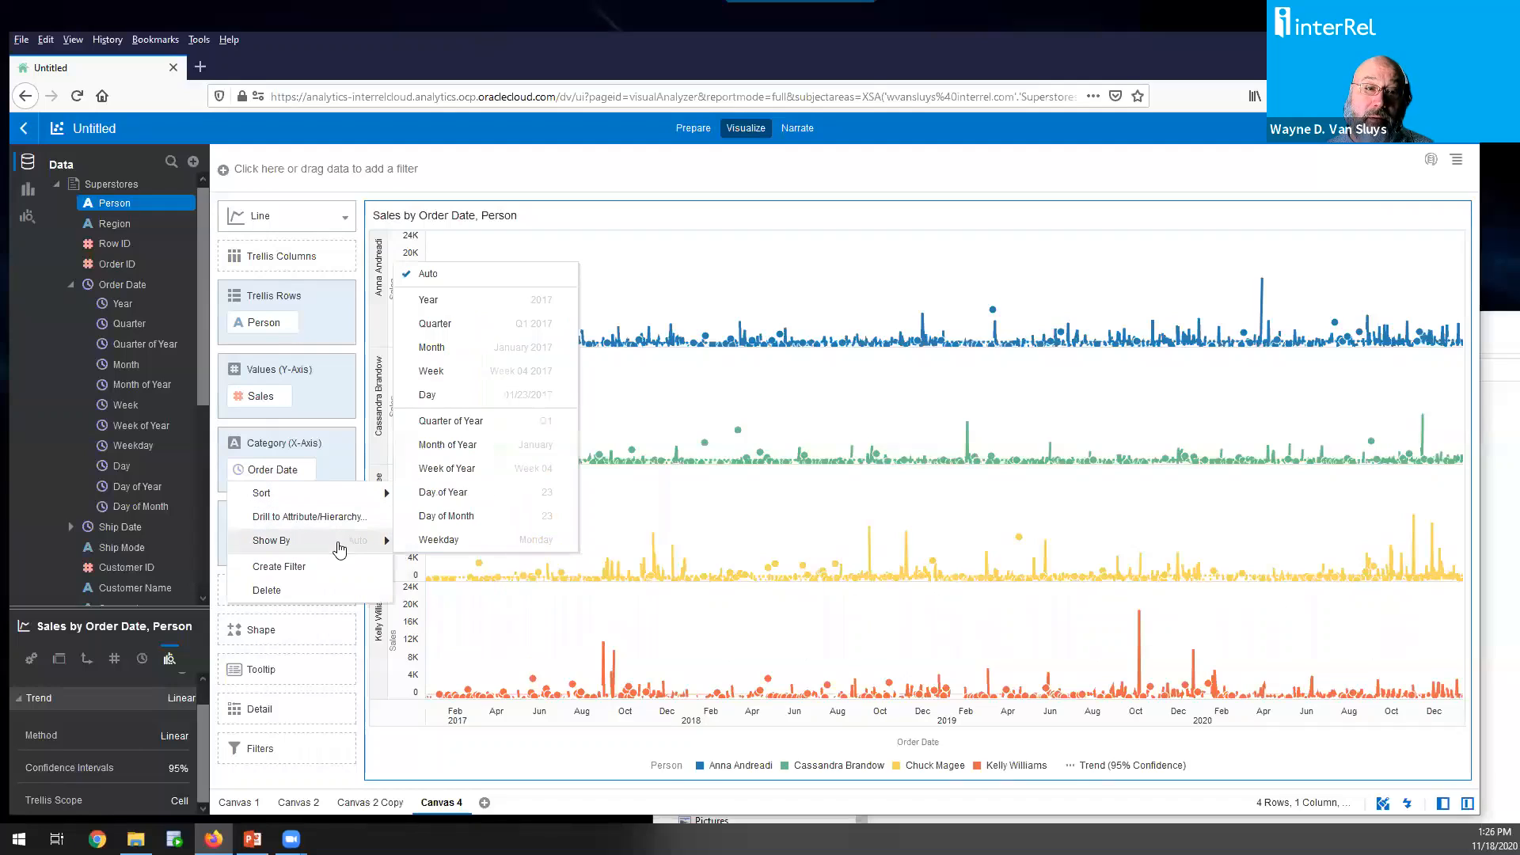
click(518, 351)
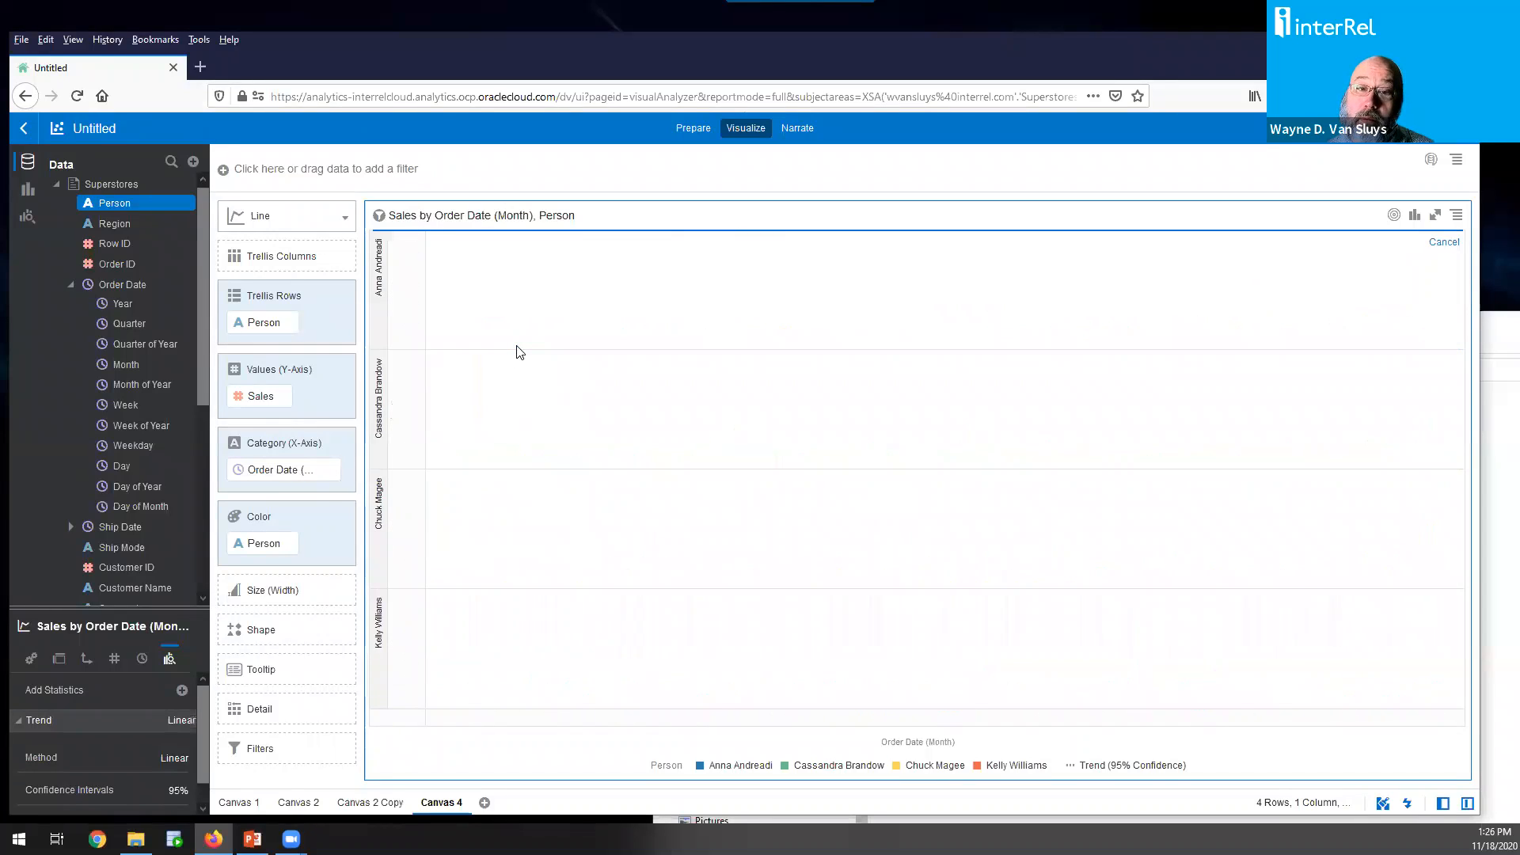
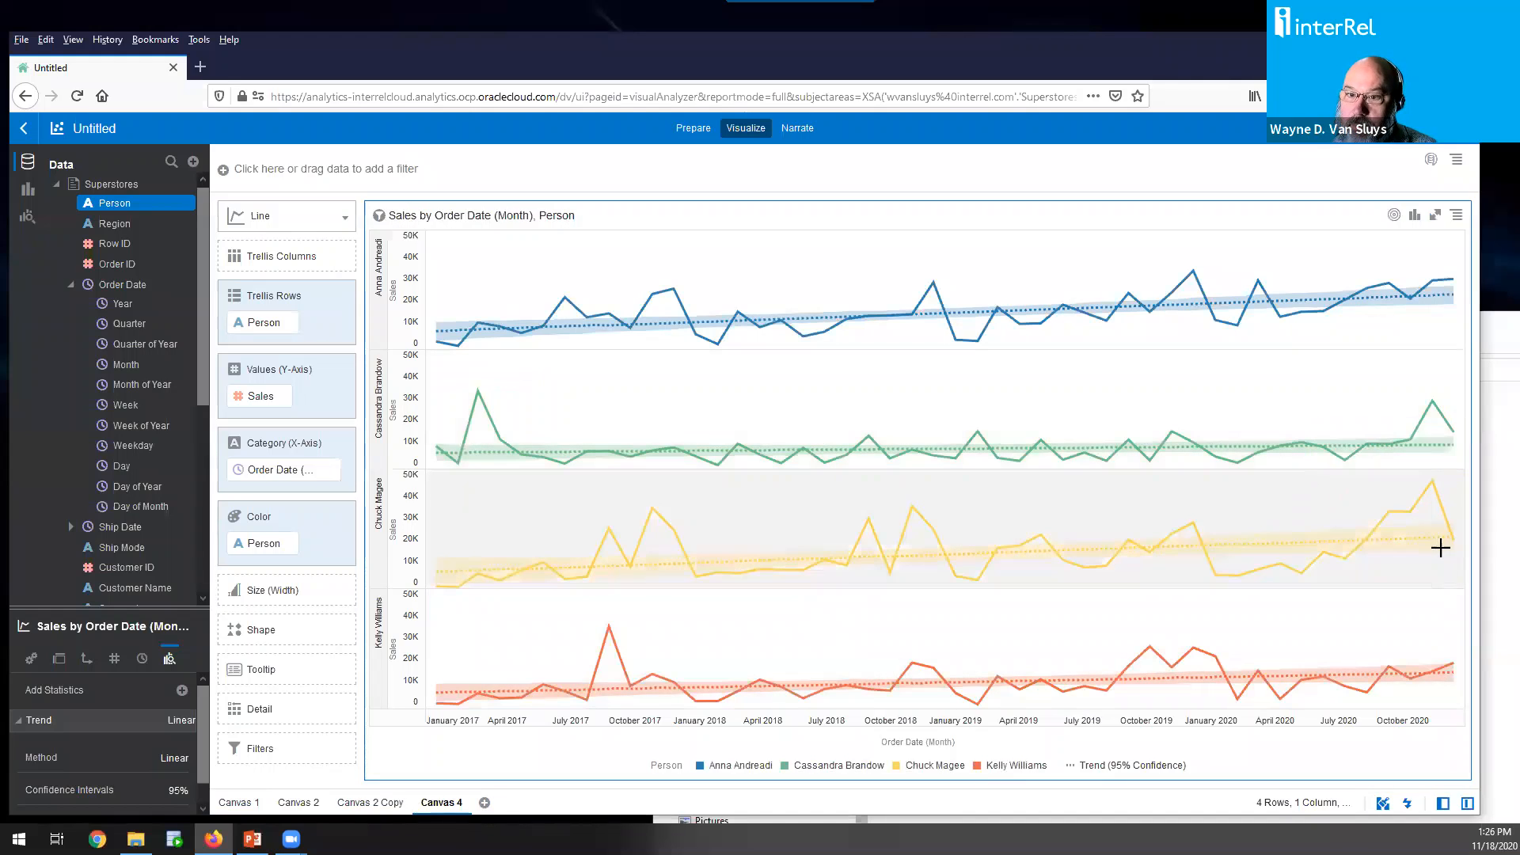
Duplicate Canvas 4 and, on the copy, replace Person with Category for both the color and the trellis rows
click(462, 804)
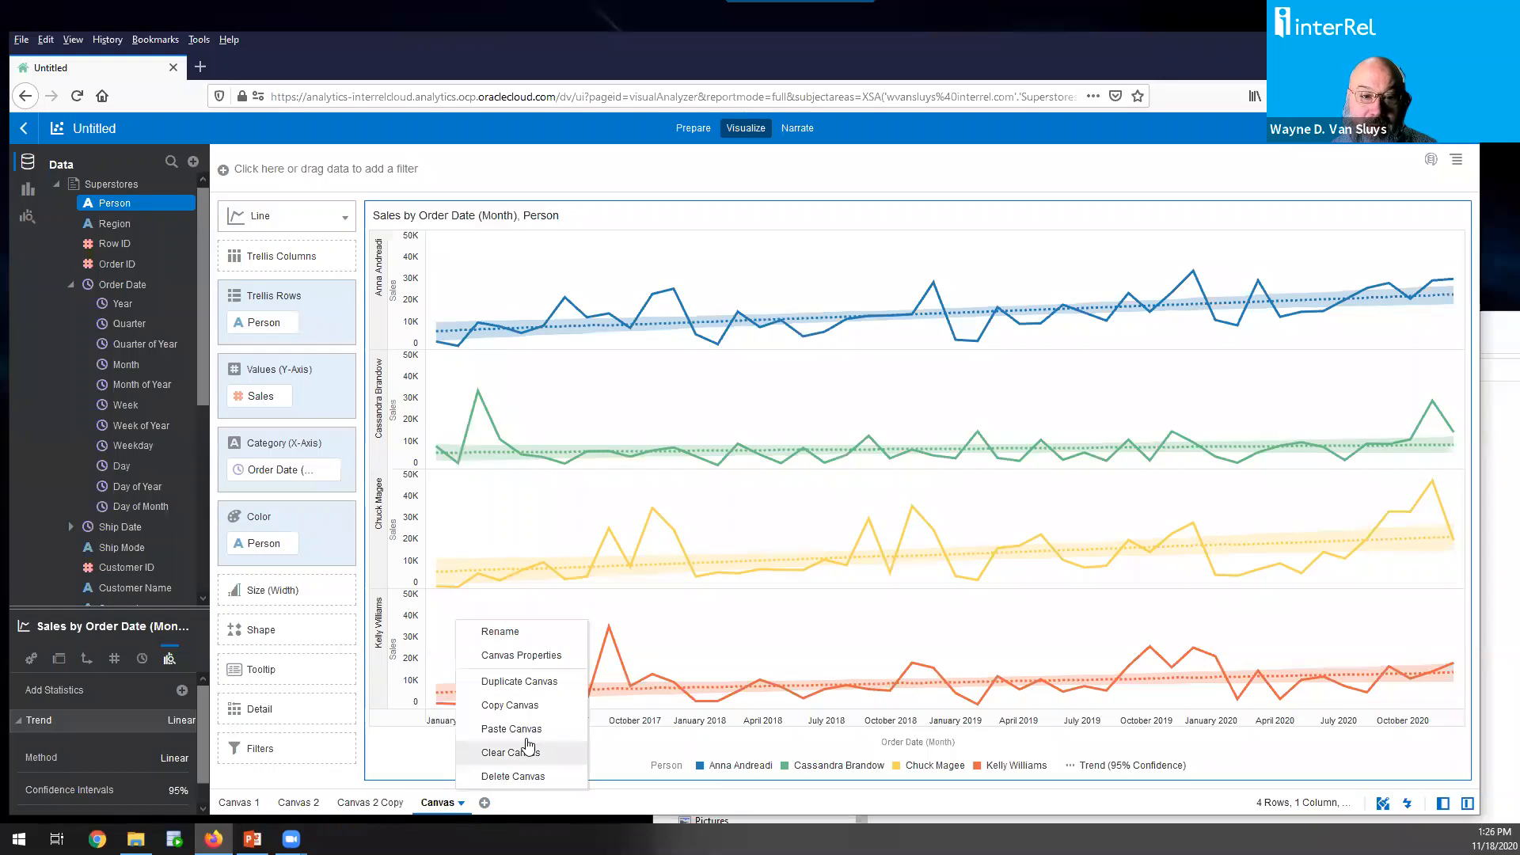
click(519, 682)
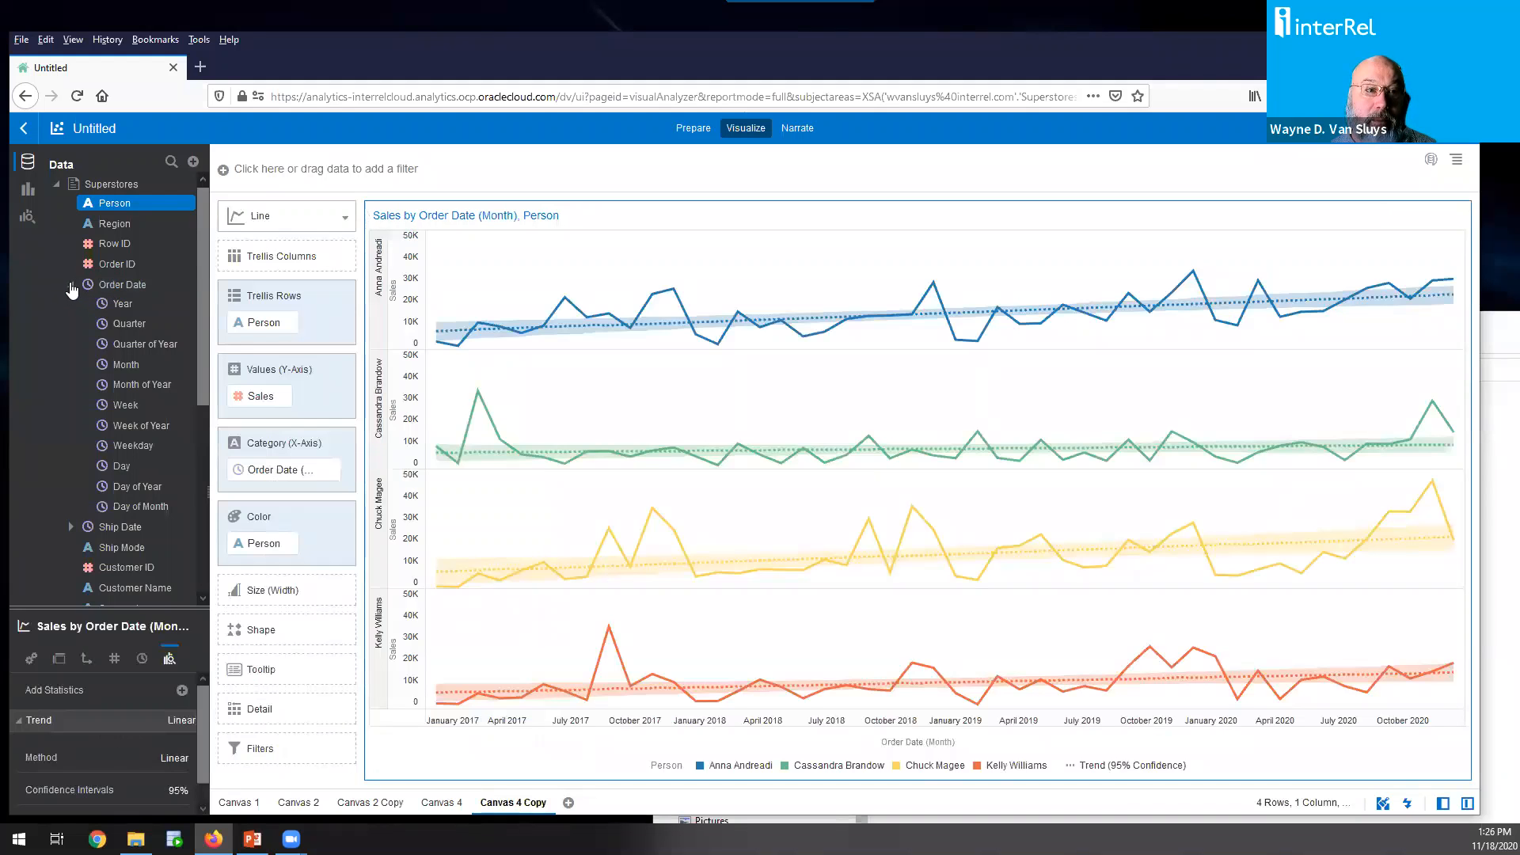
click(70, 284)
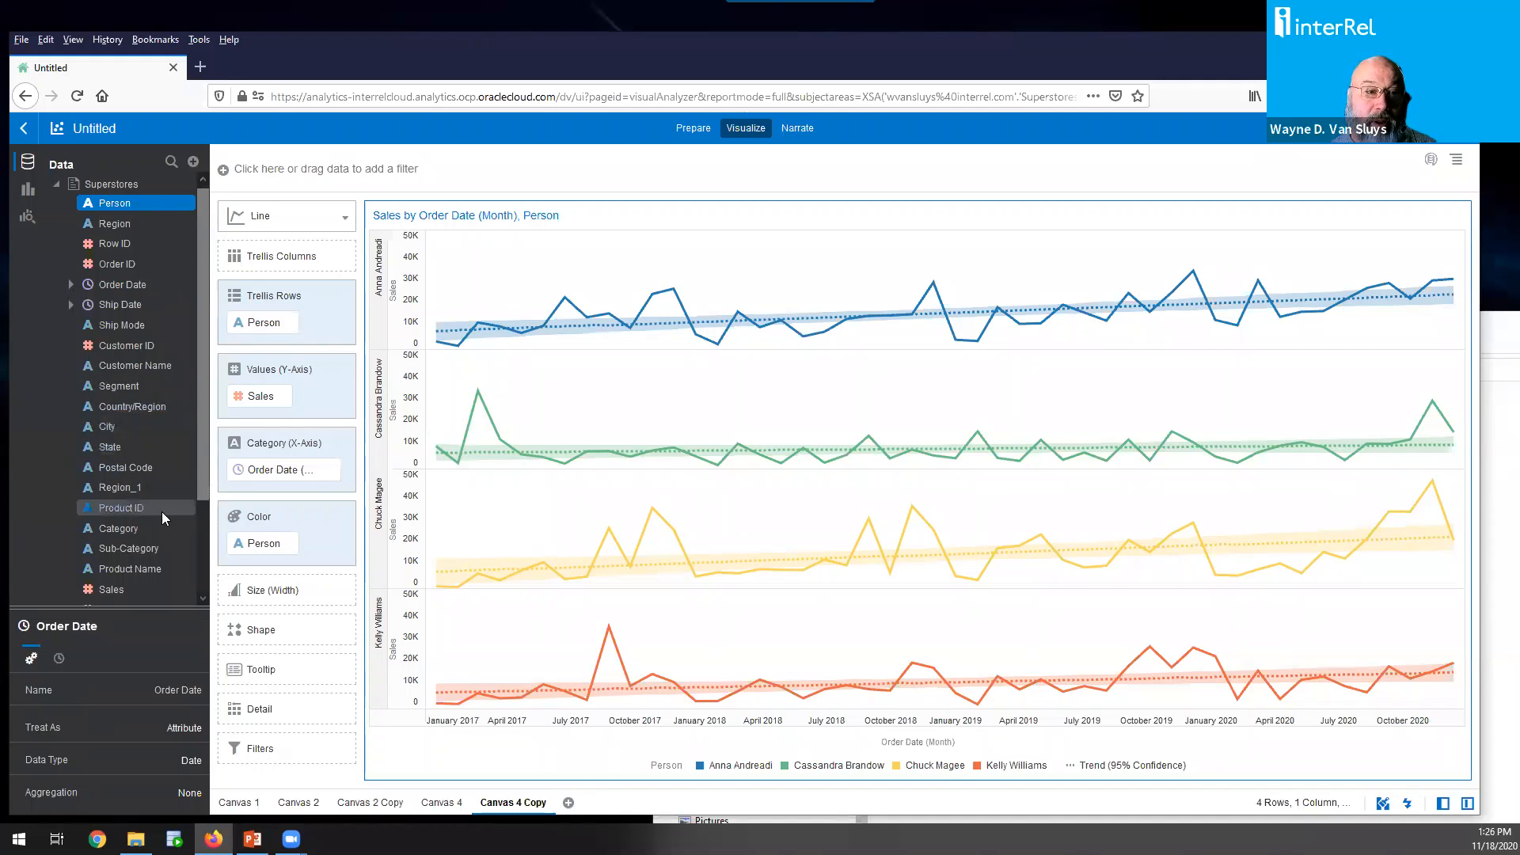
drag(156, 530, 251, 552)
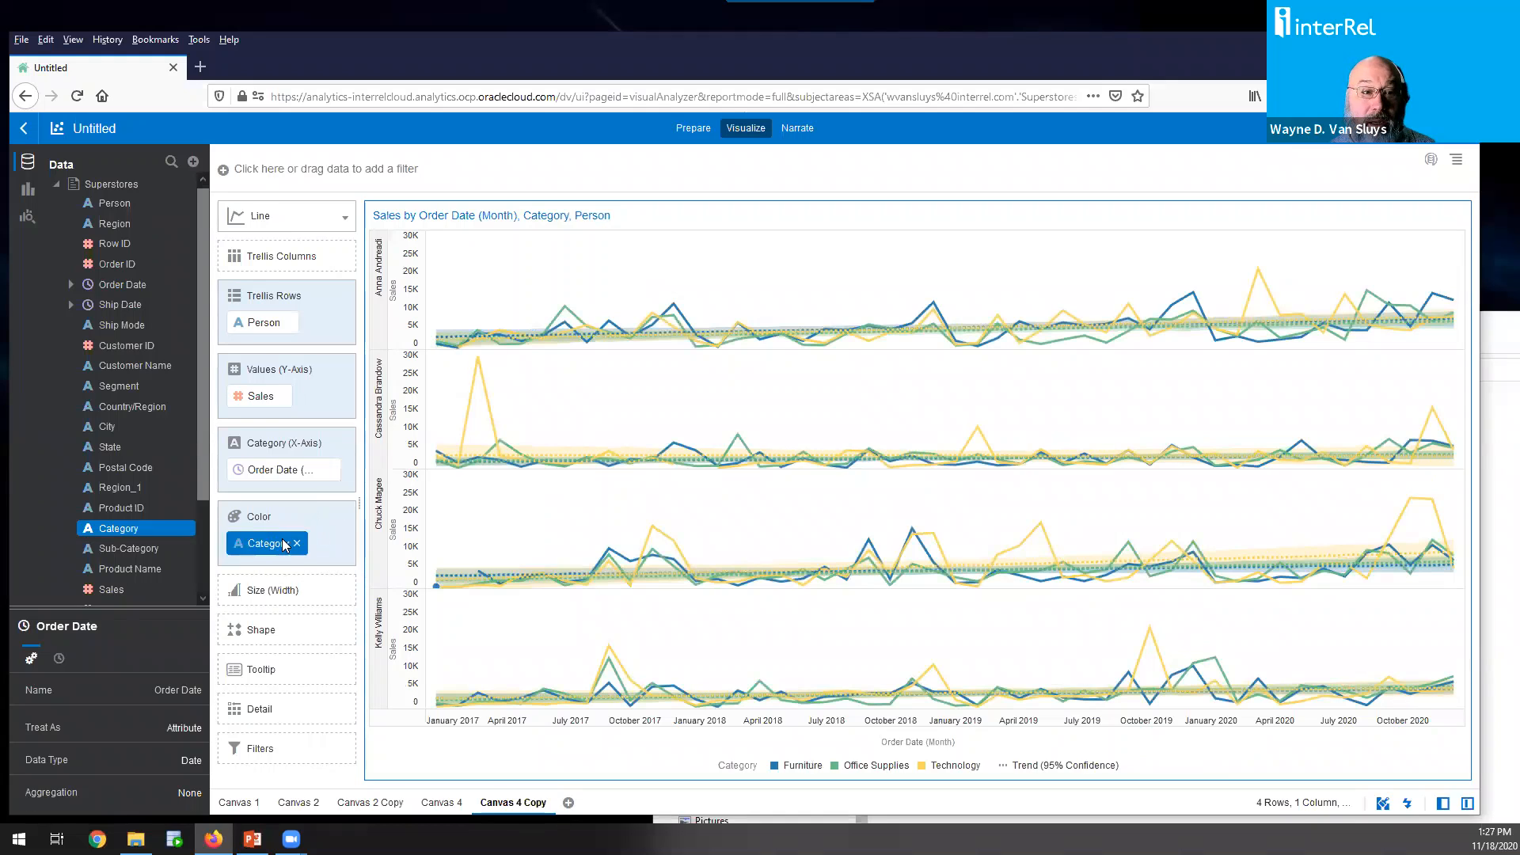
drag(111, 531, 269, 329)
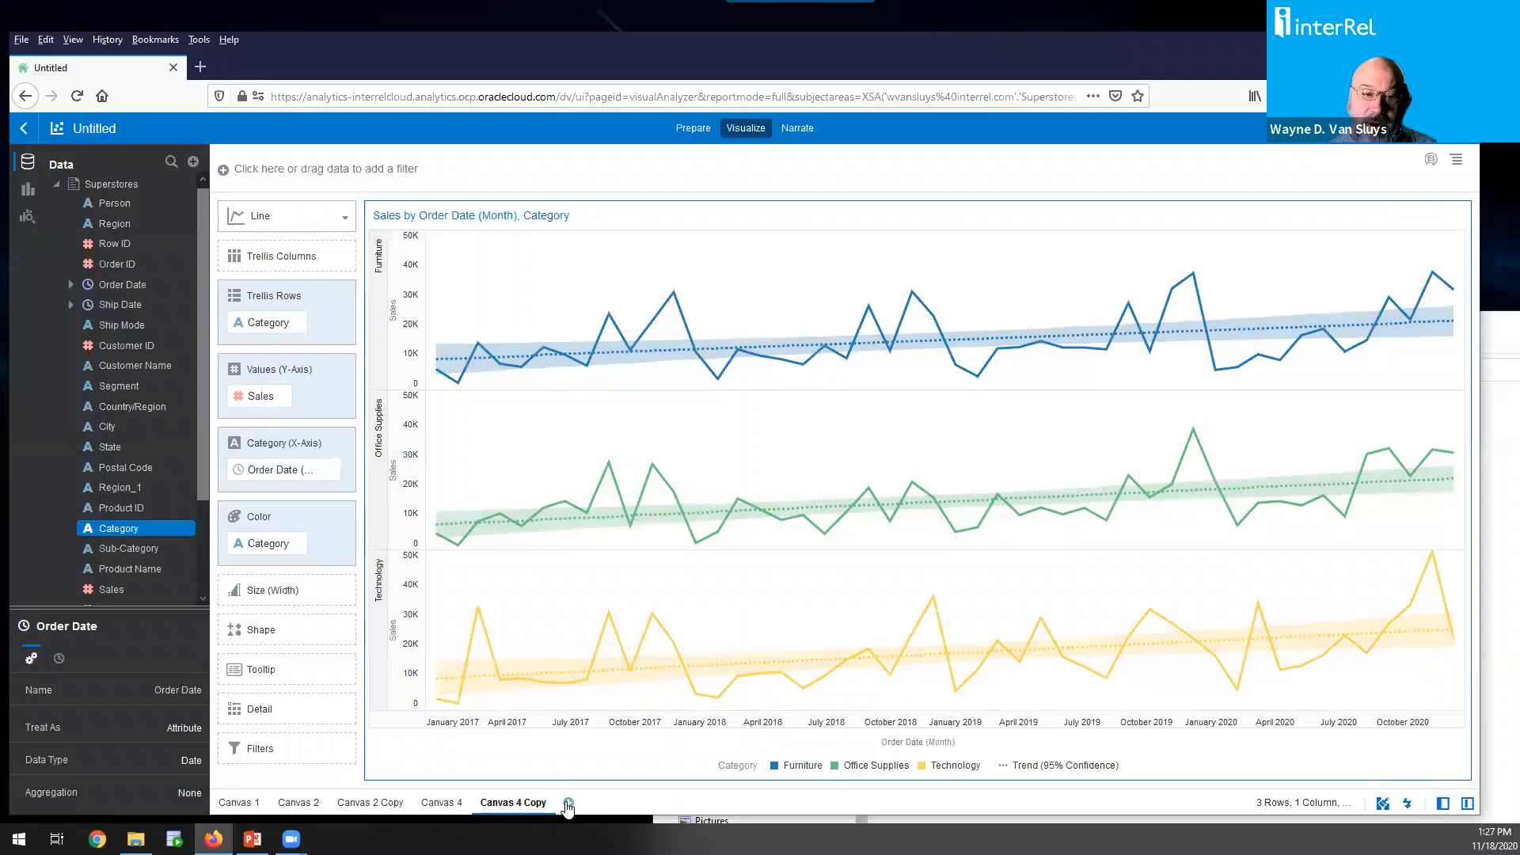
Add a new canvas, visualize Sales by State on it, and change the chart type to Map
click(568, 803)
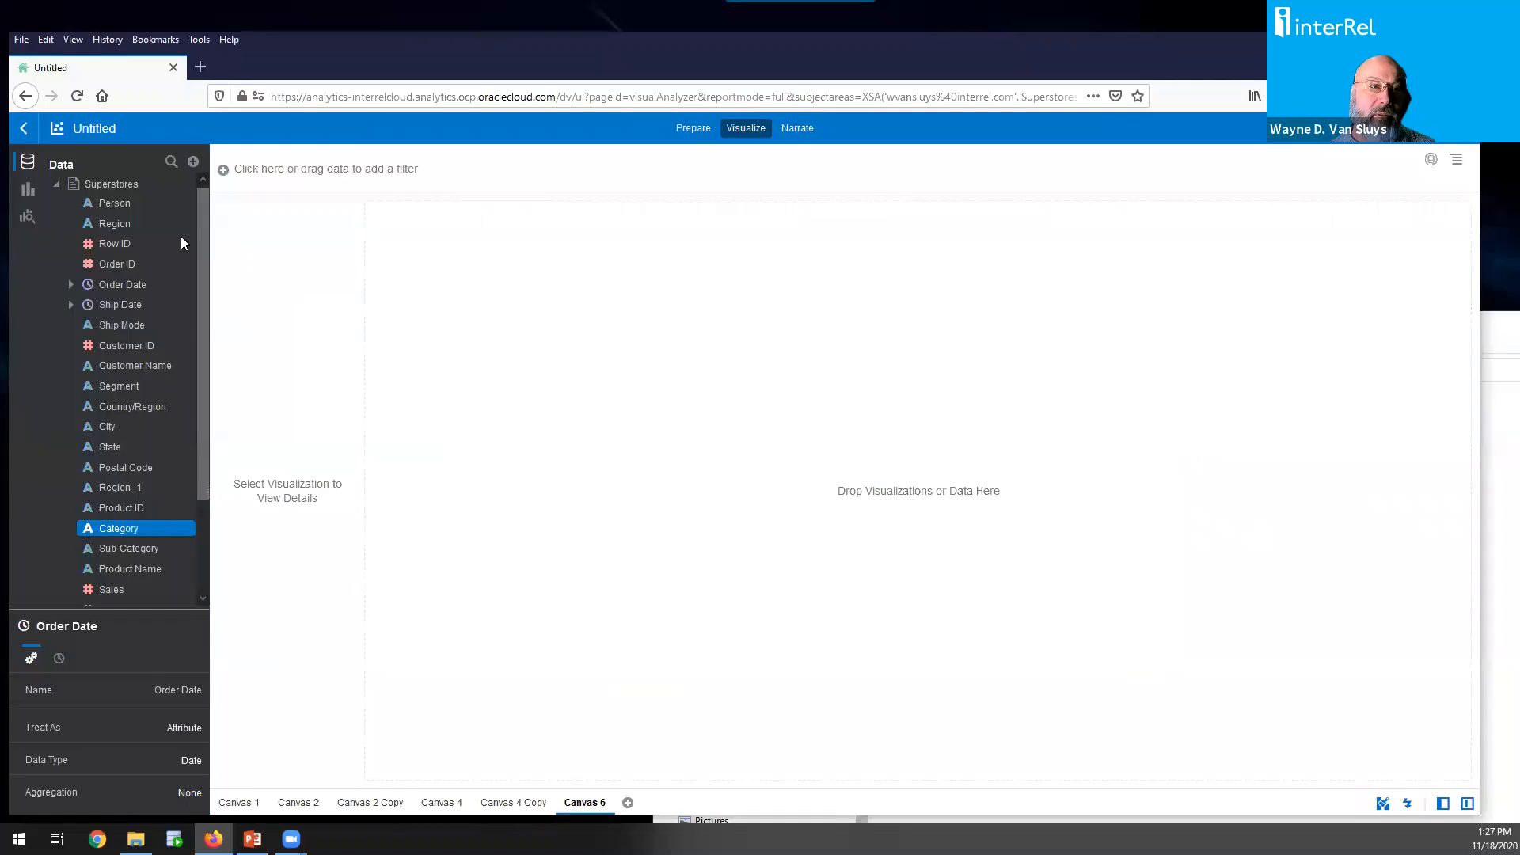
click(137, 448)
scroll(147, 452, down, 3)
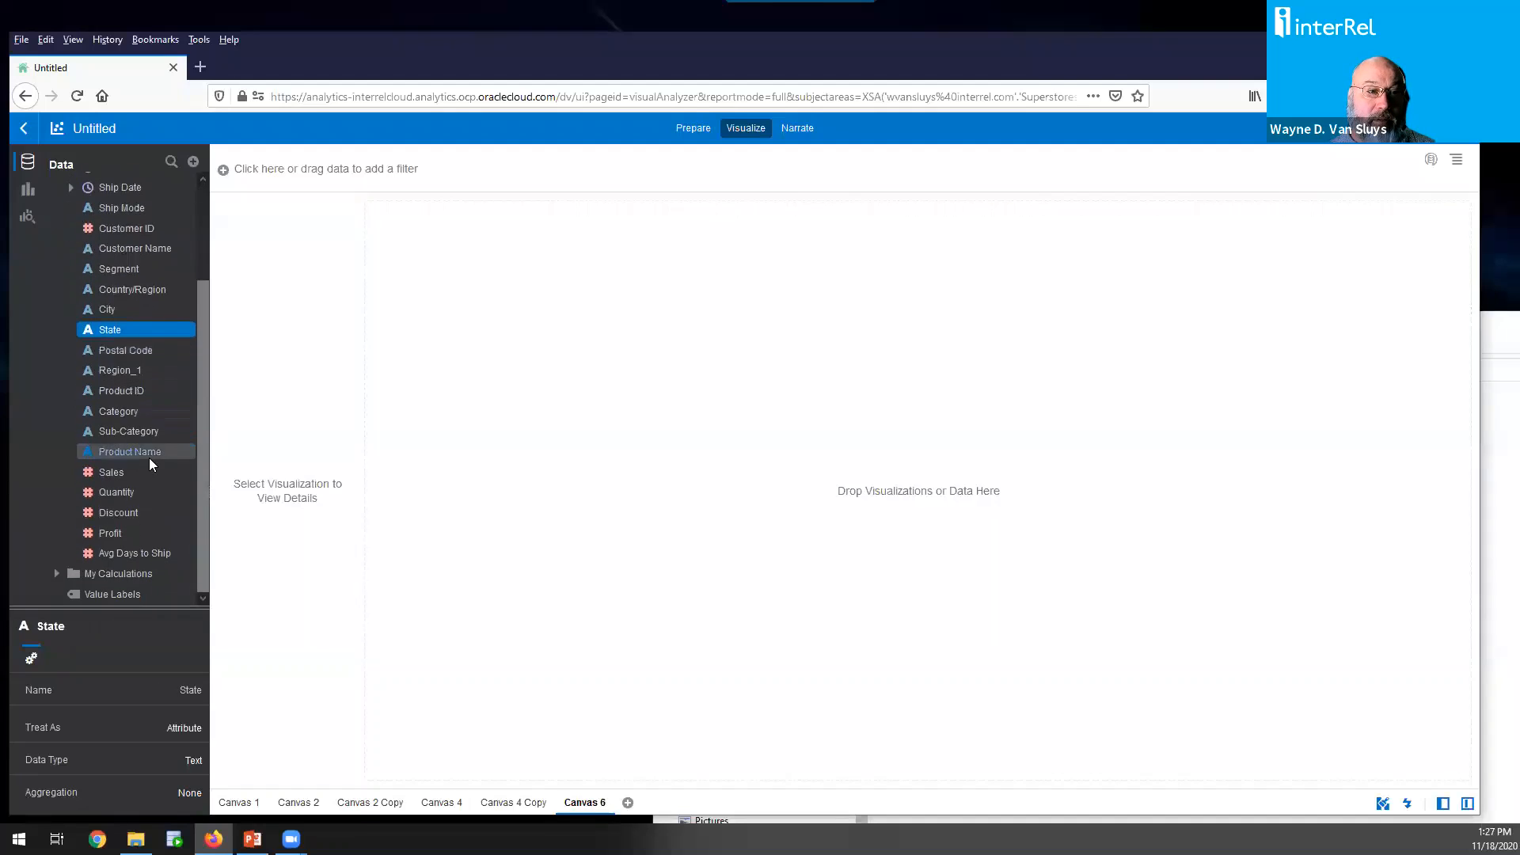
ctrl+click(129, 472)
right_click(134, 472)
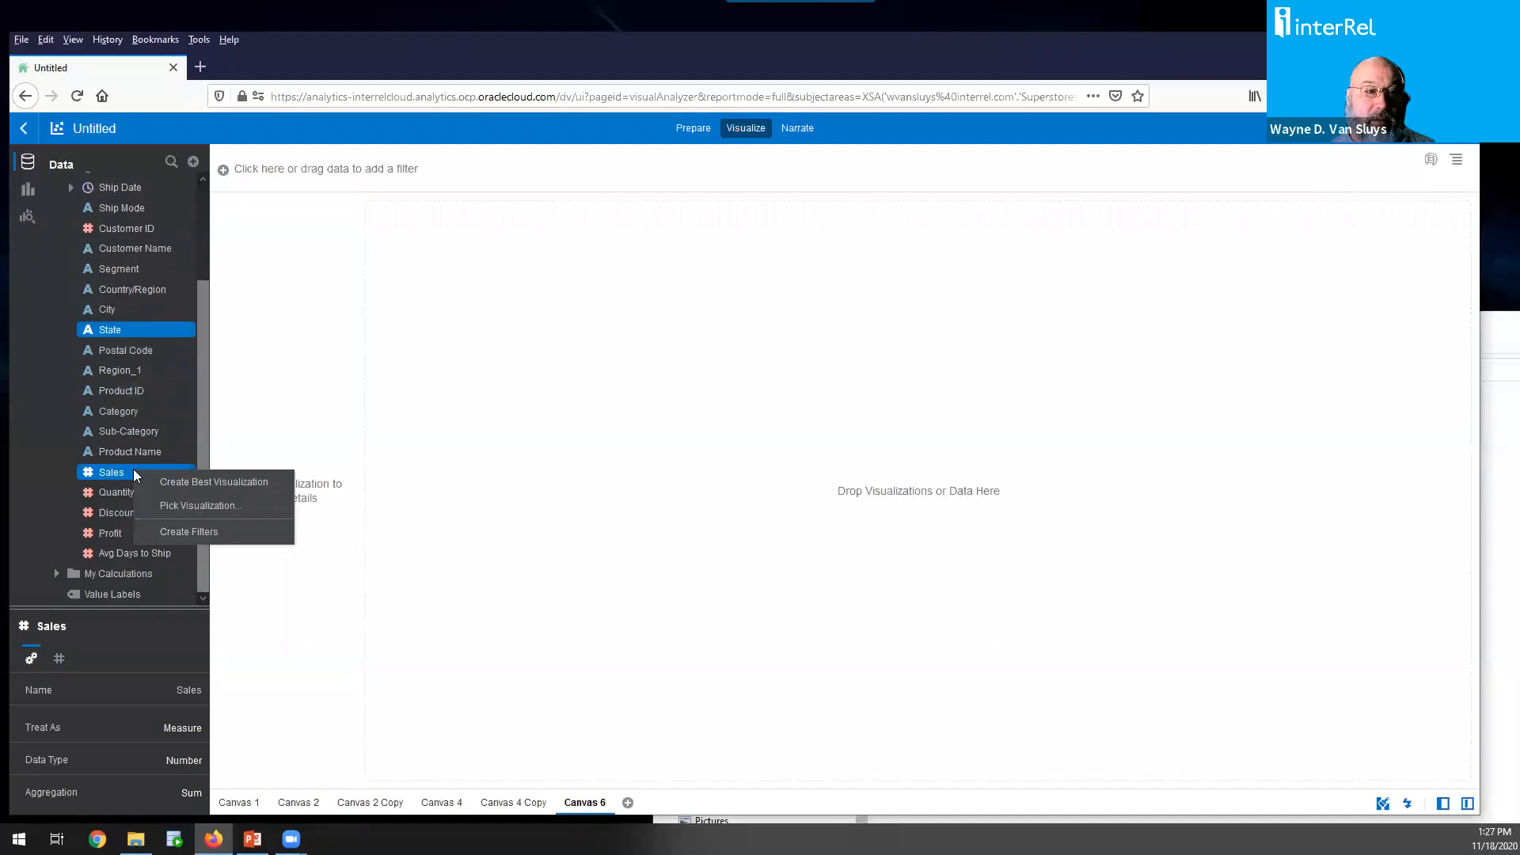
click(258, 491)
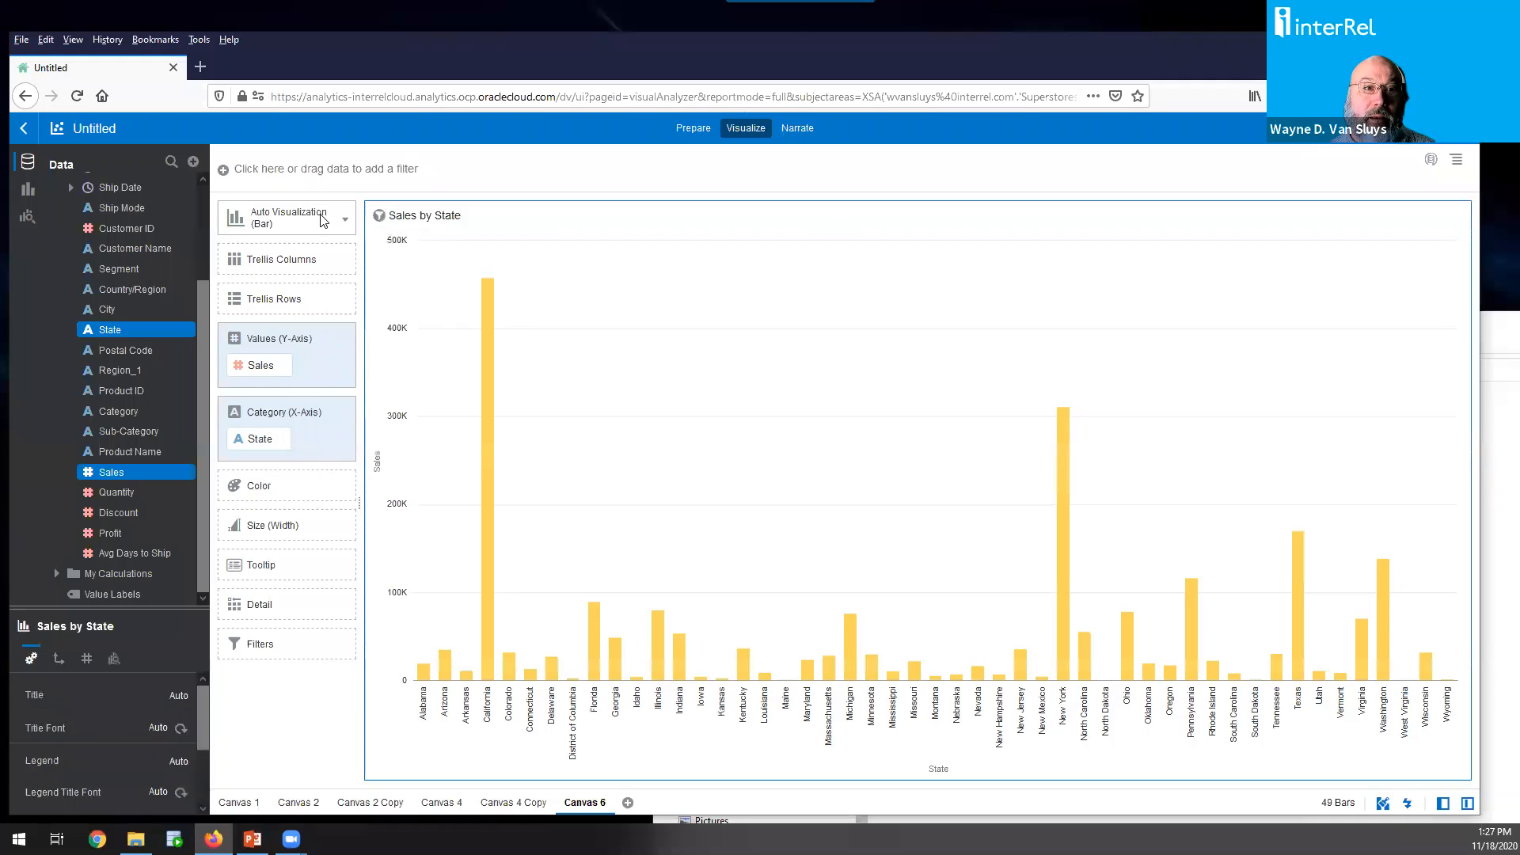
click(322, 221)
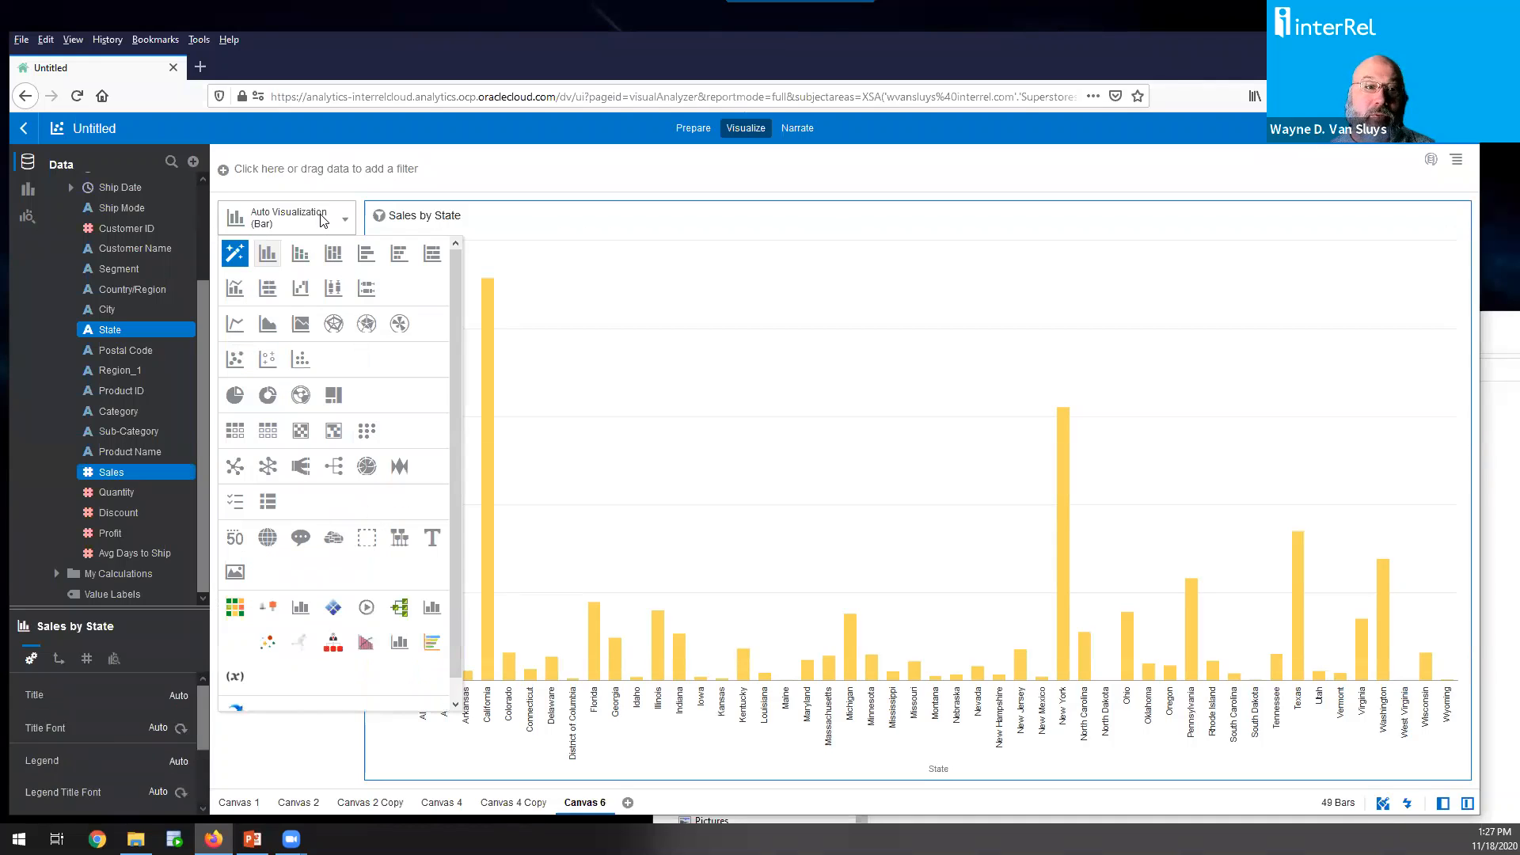
click(269, 541)
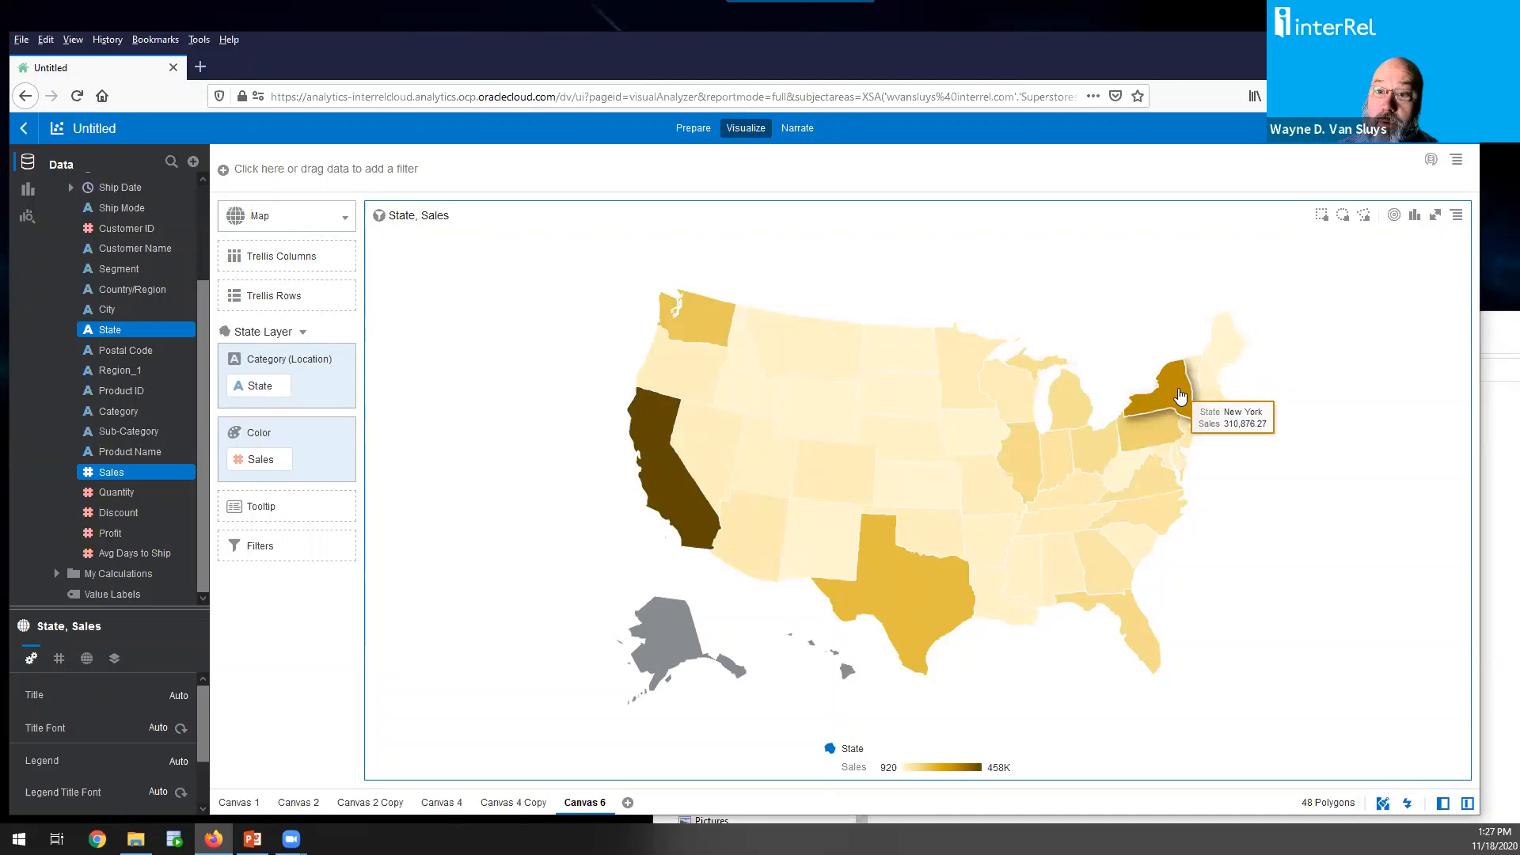
Filter the state sales map to Order Date (Year) 2020
scroll(181, 218, up, 3)
scroll(142, 230, up, 1)
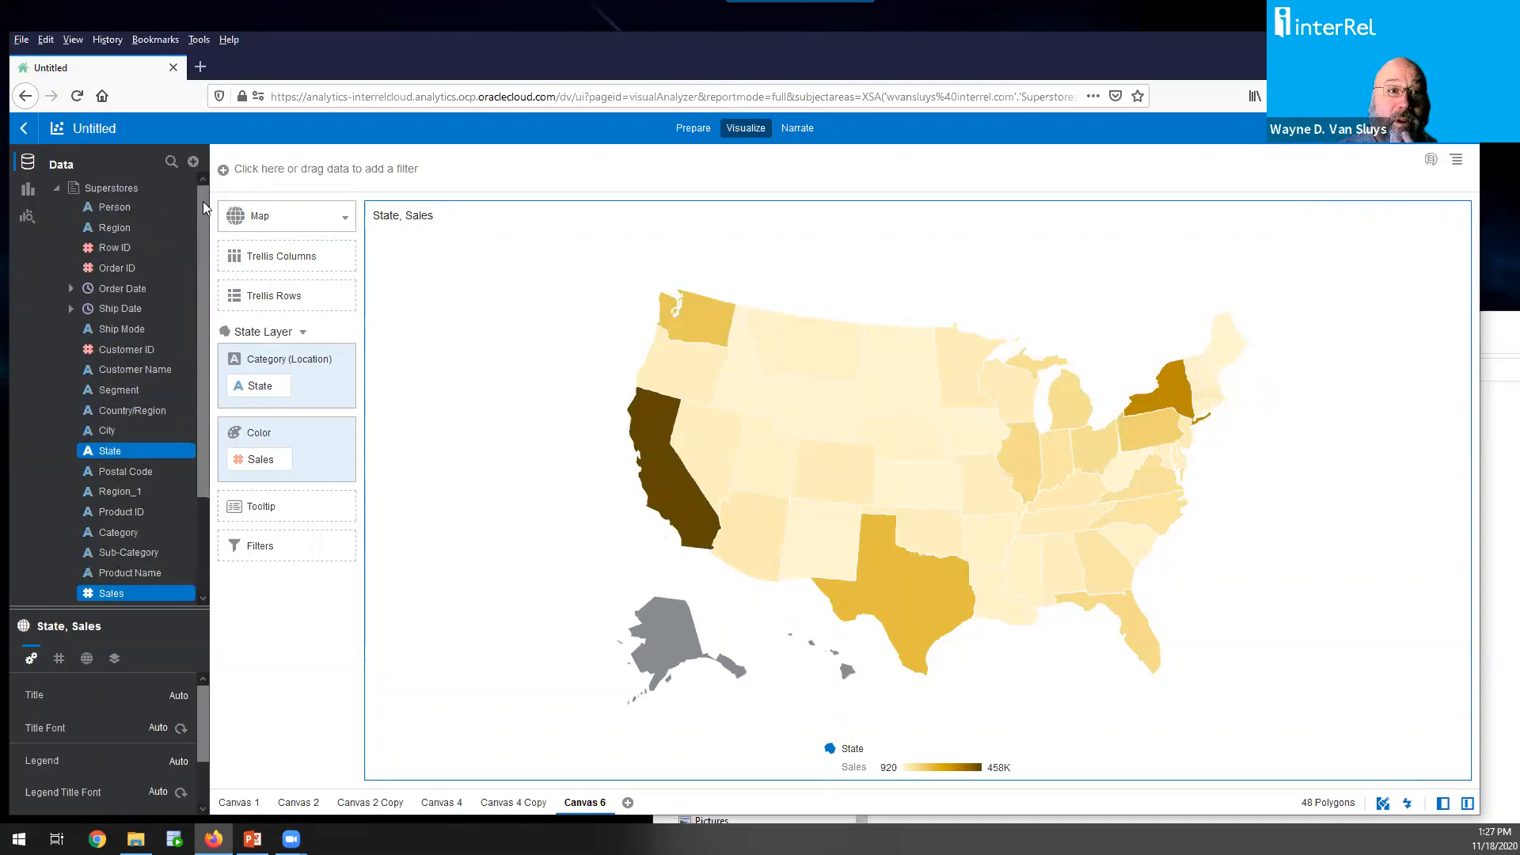
click(71, 289)
drag(122, 306, 286, 171)
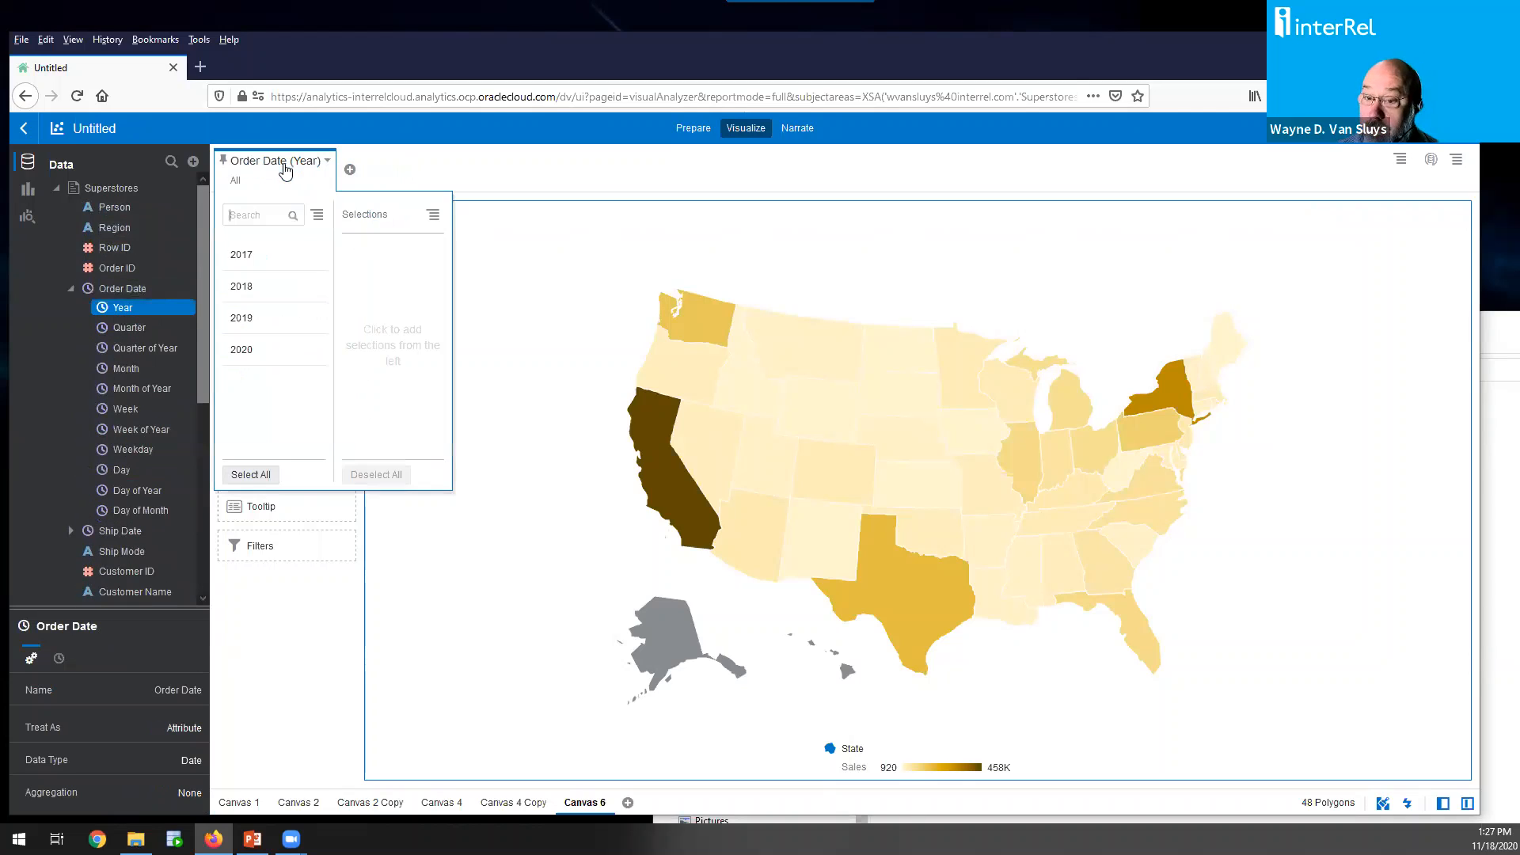
click(279, 349)
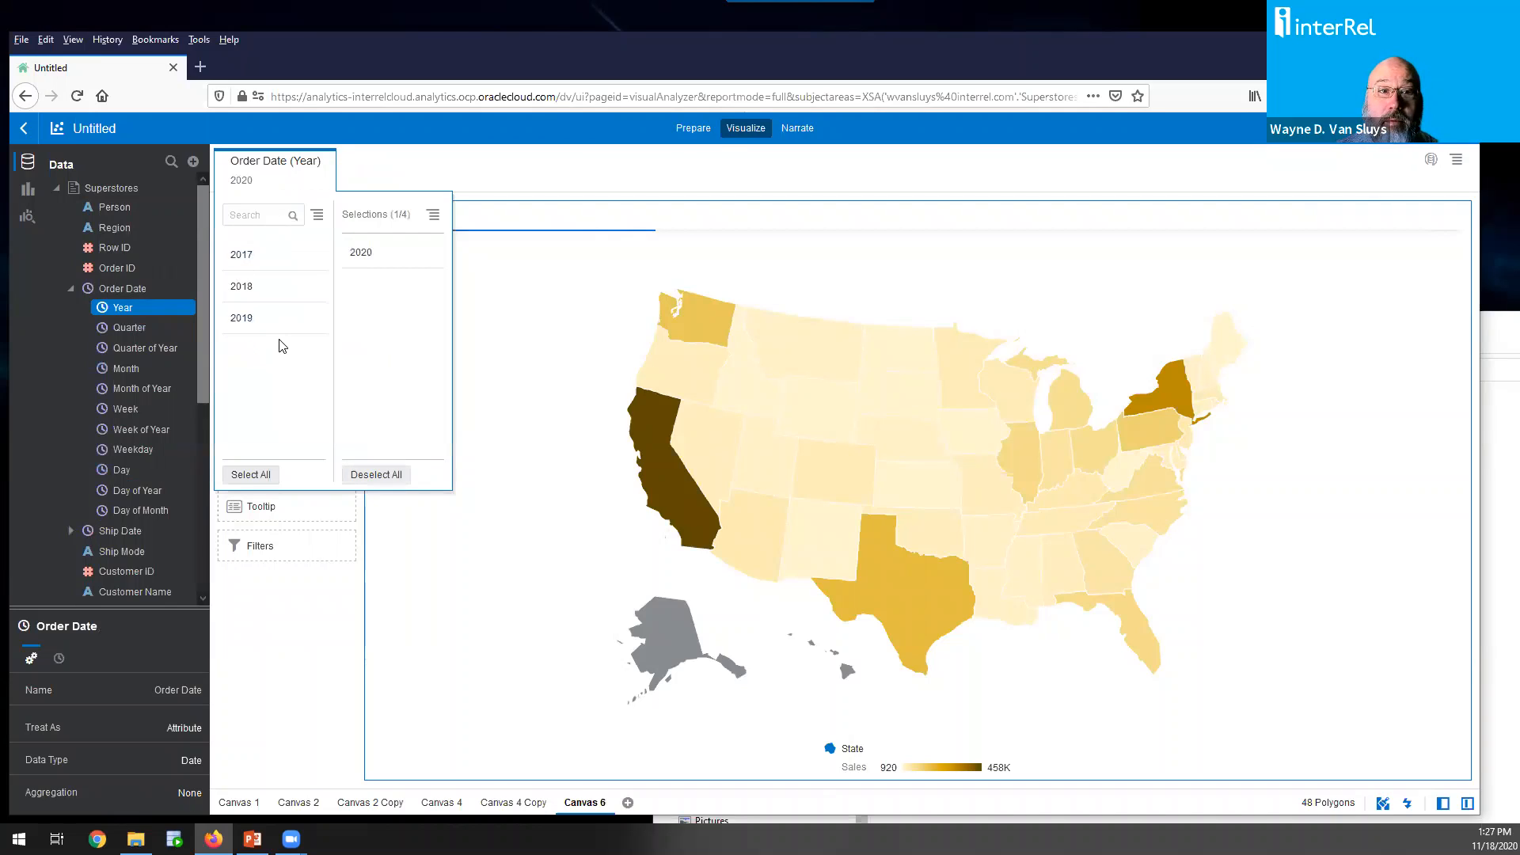
mouse_move(804, 342)
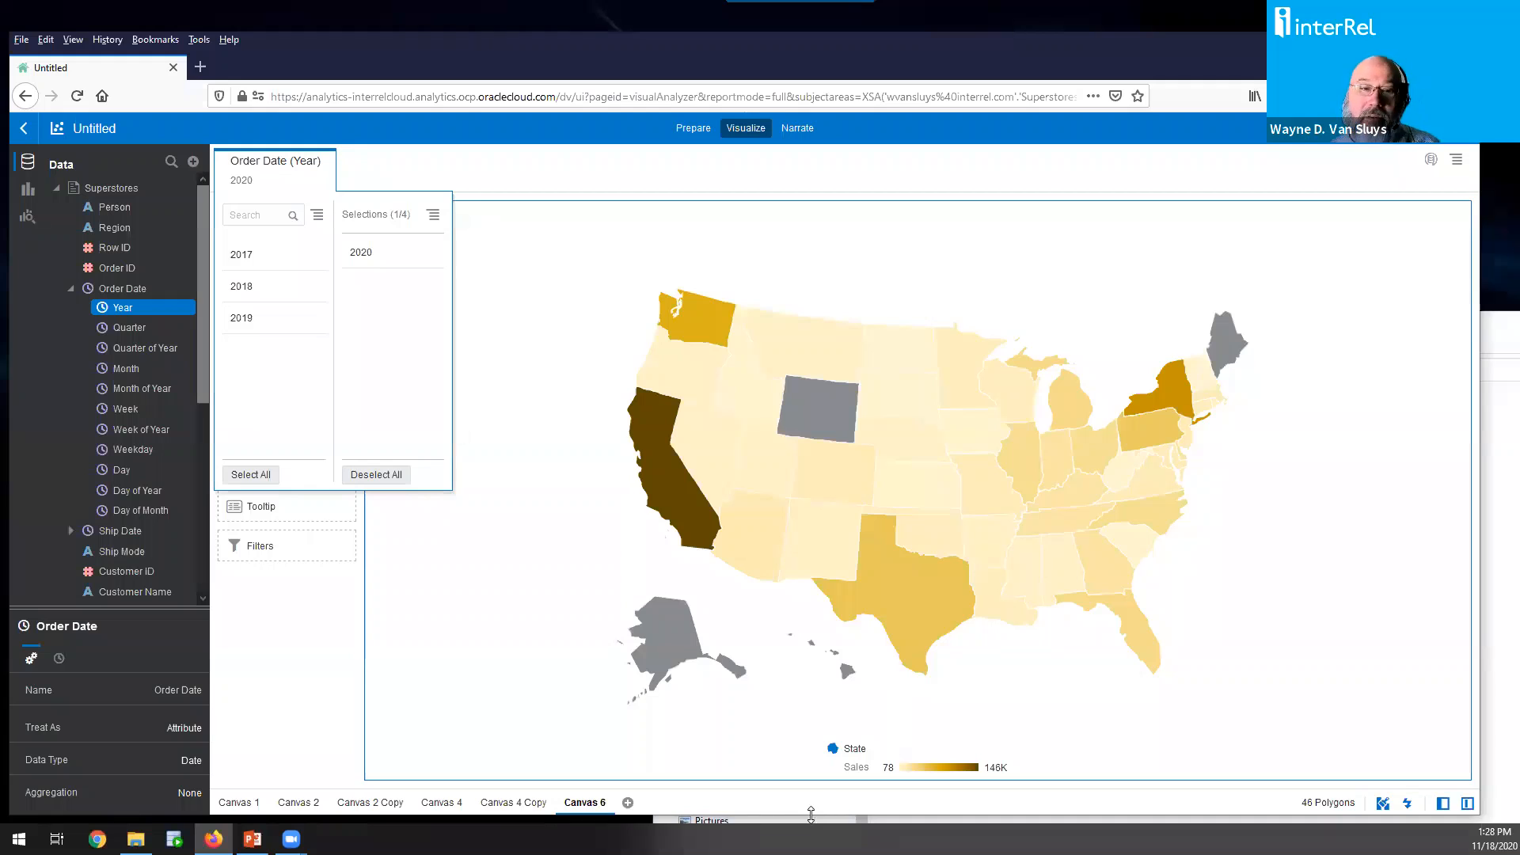
click(535, 167)
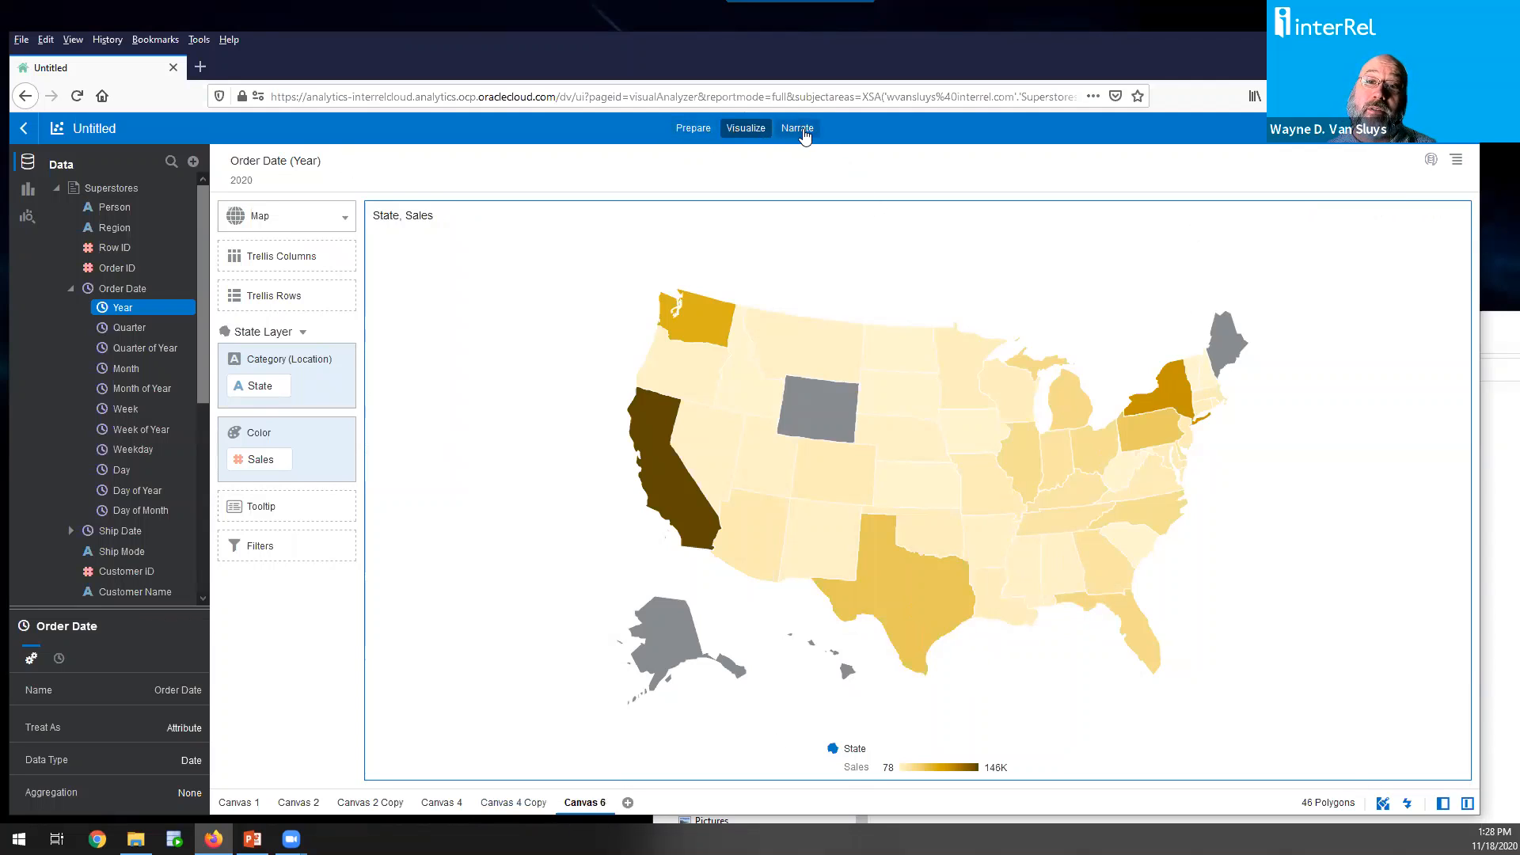
Switch to the Narrate view and add Canvas 1 and Canvas 2 as the story's first pages
click(802, 131)
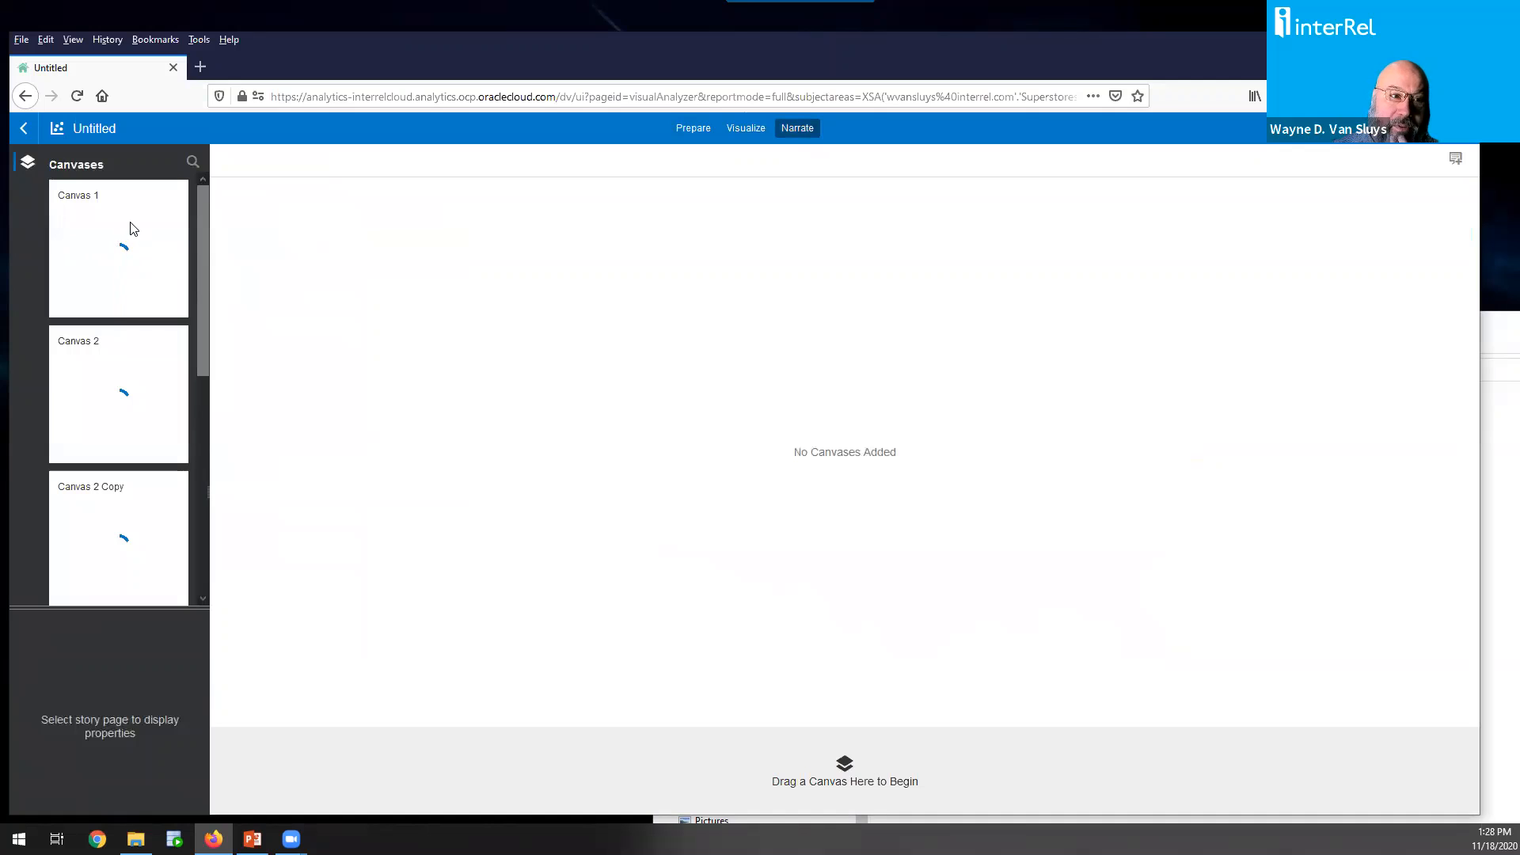
scroll(178, 482, down, 3)
scroll(179, 481, down, 3)
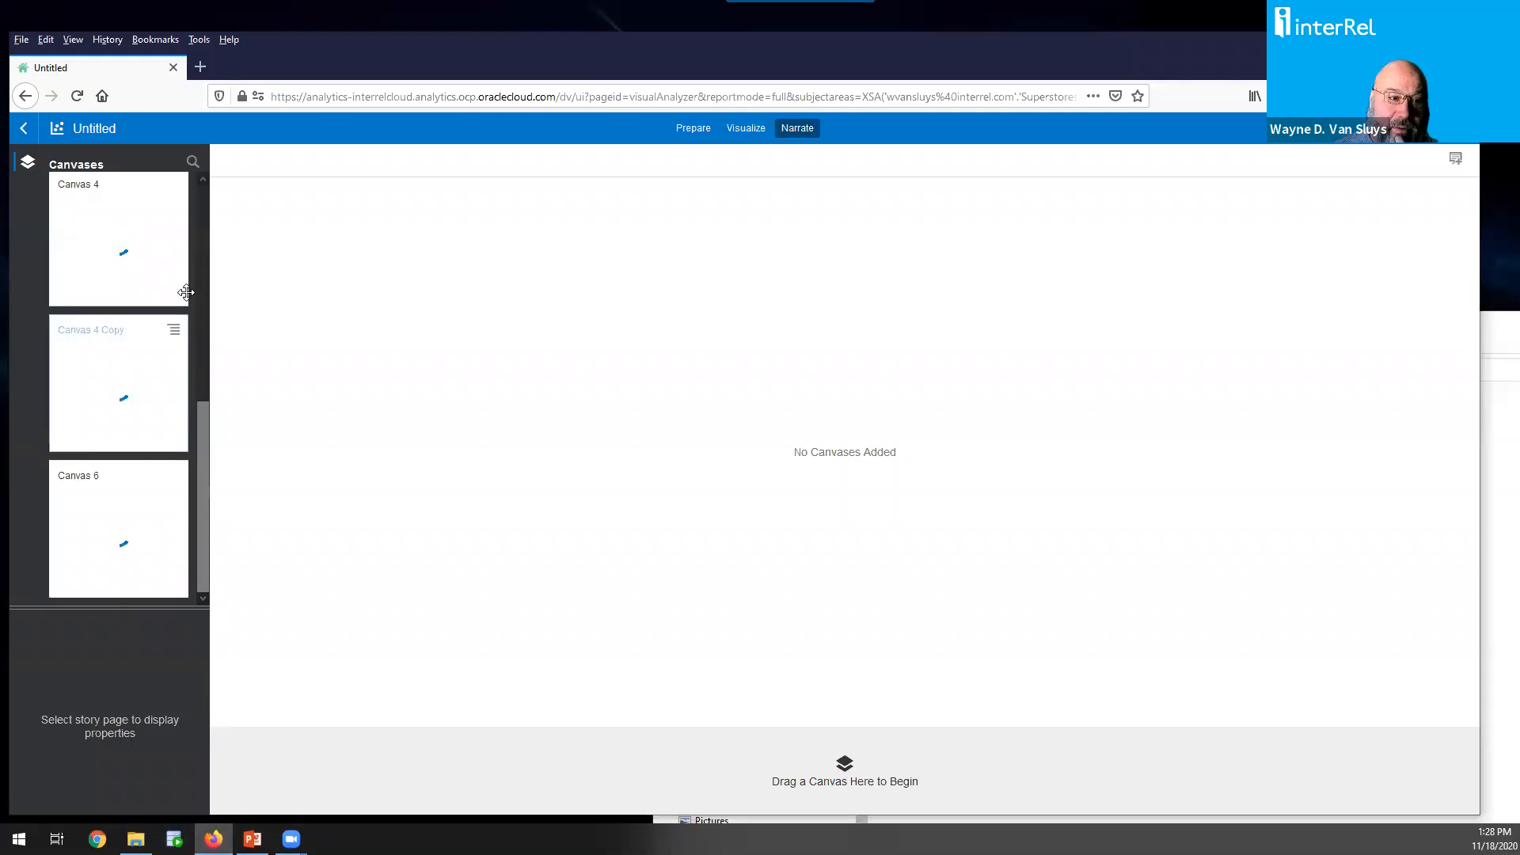
click(203, 198)
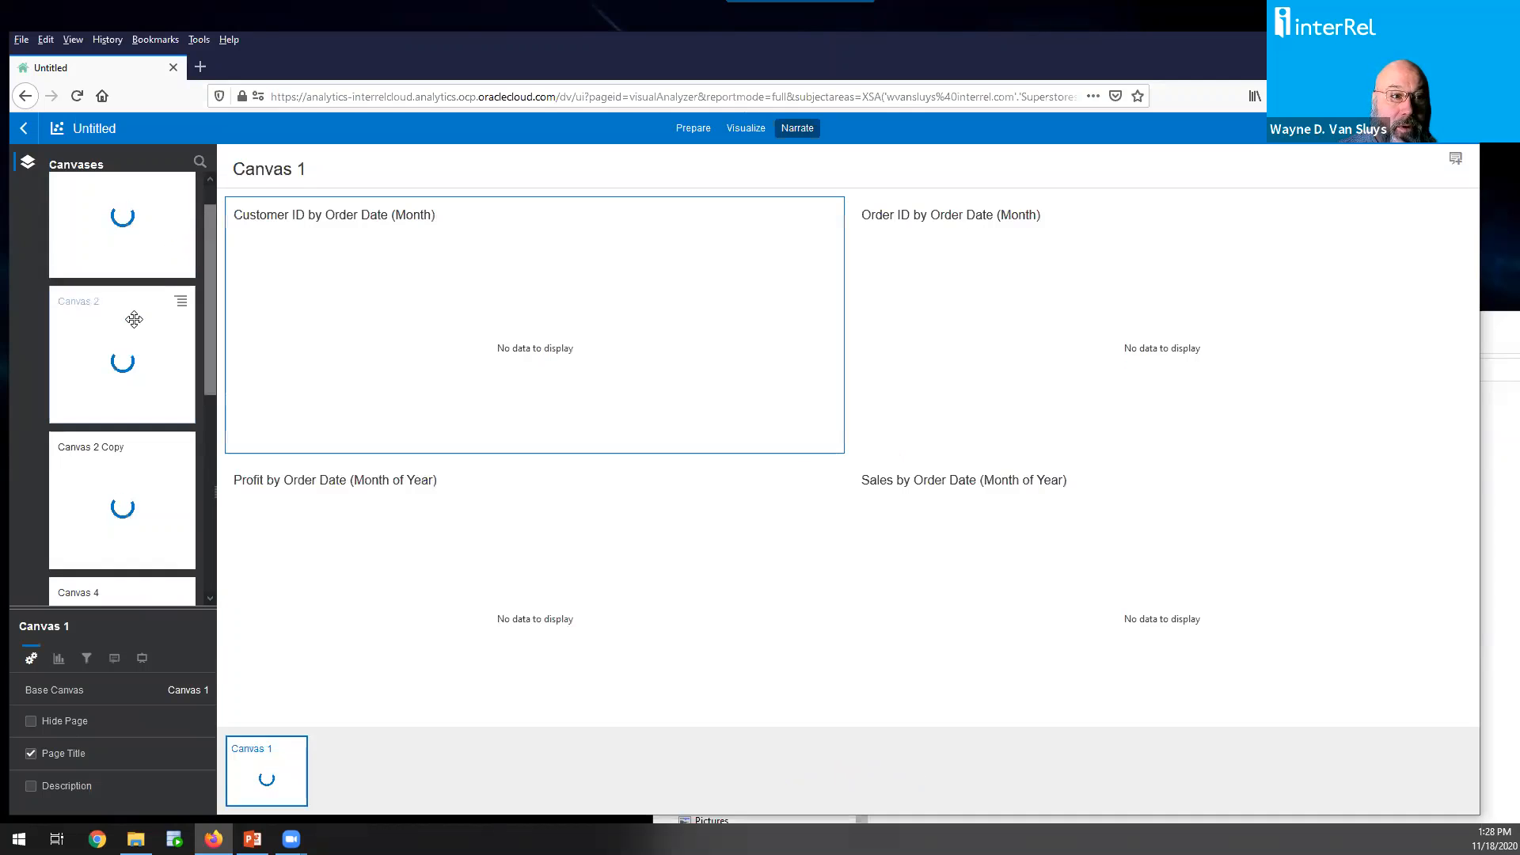
drag(129, 319, 399, 801)
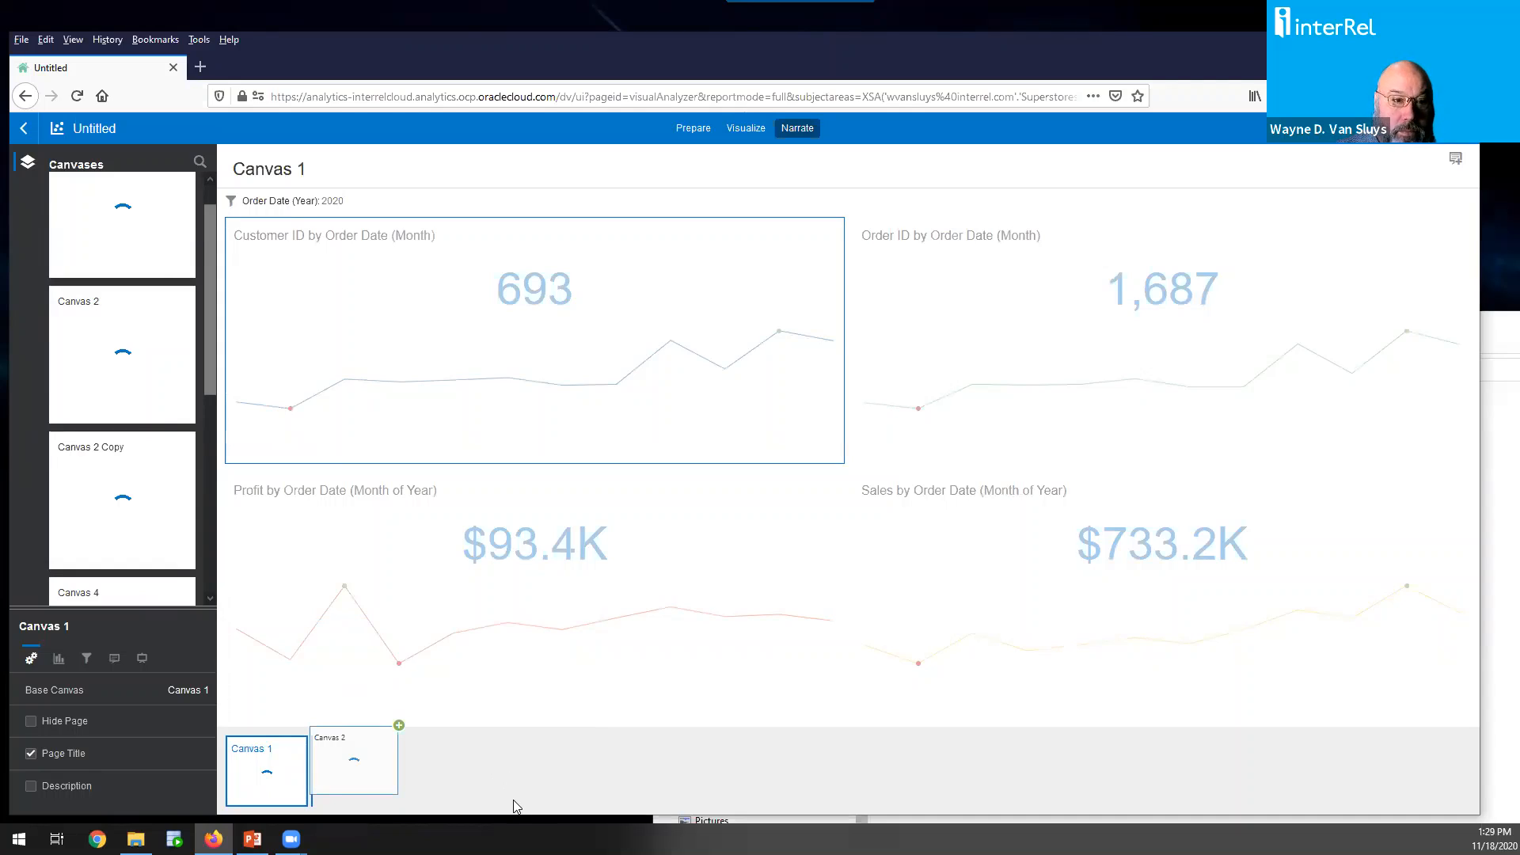
drag(516, 806, 507, 804)
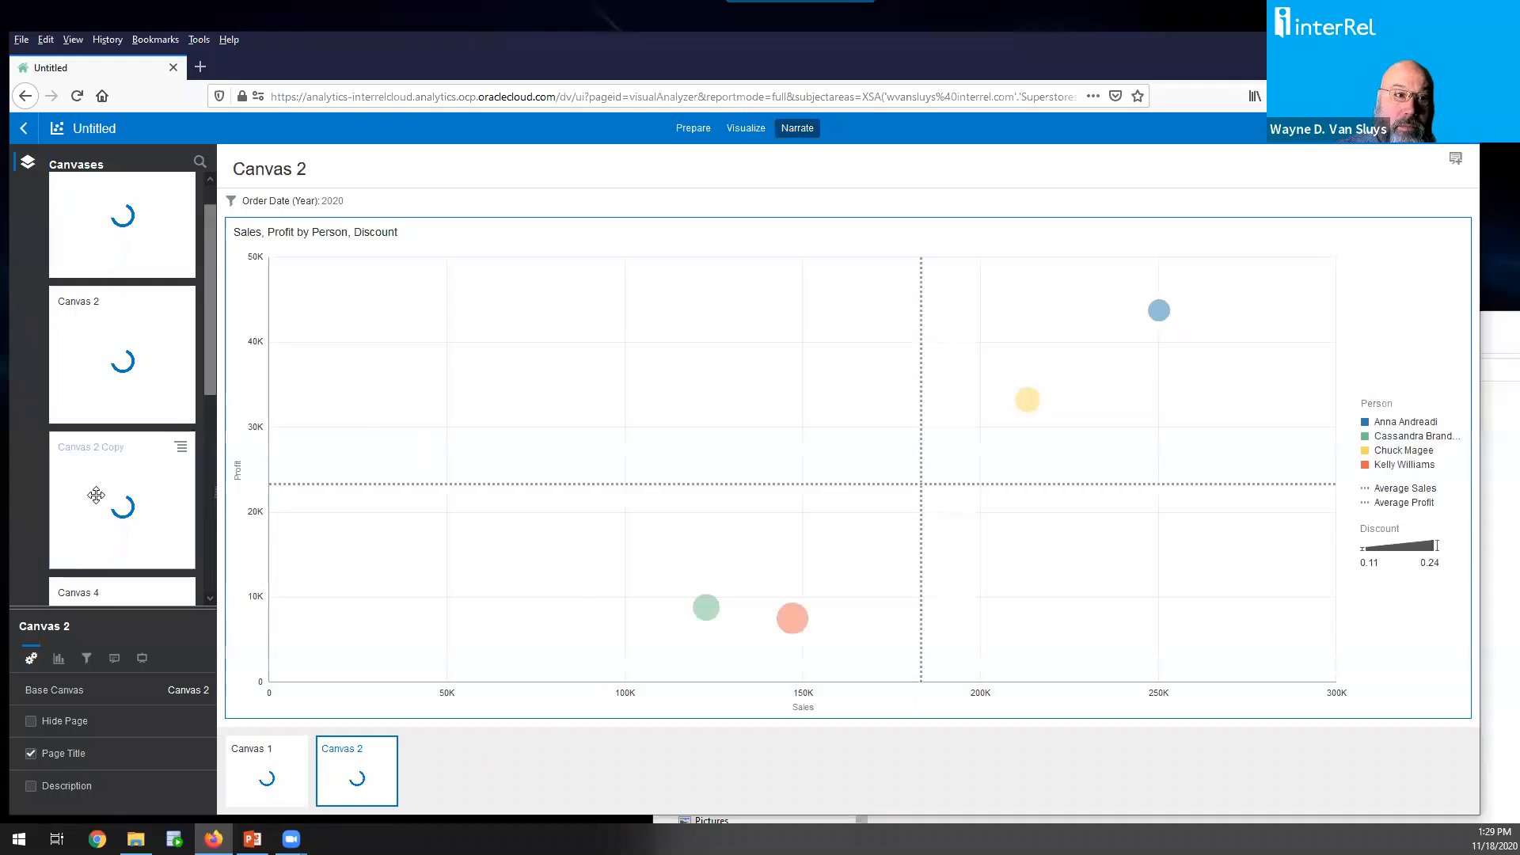
Add Canvas 2 Copy and Canvas 4 to the story as the pages following Canvas 2
drag(143, 506, 443, 787)
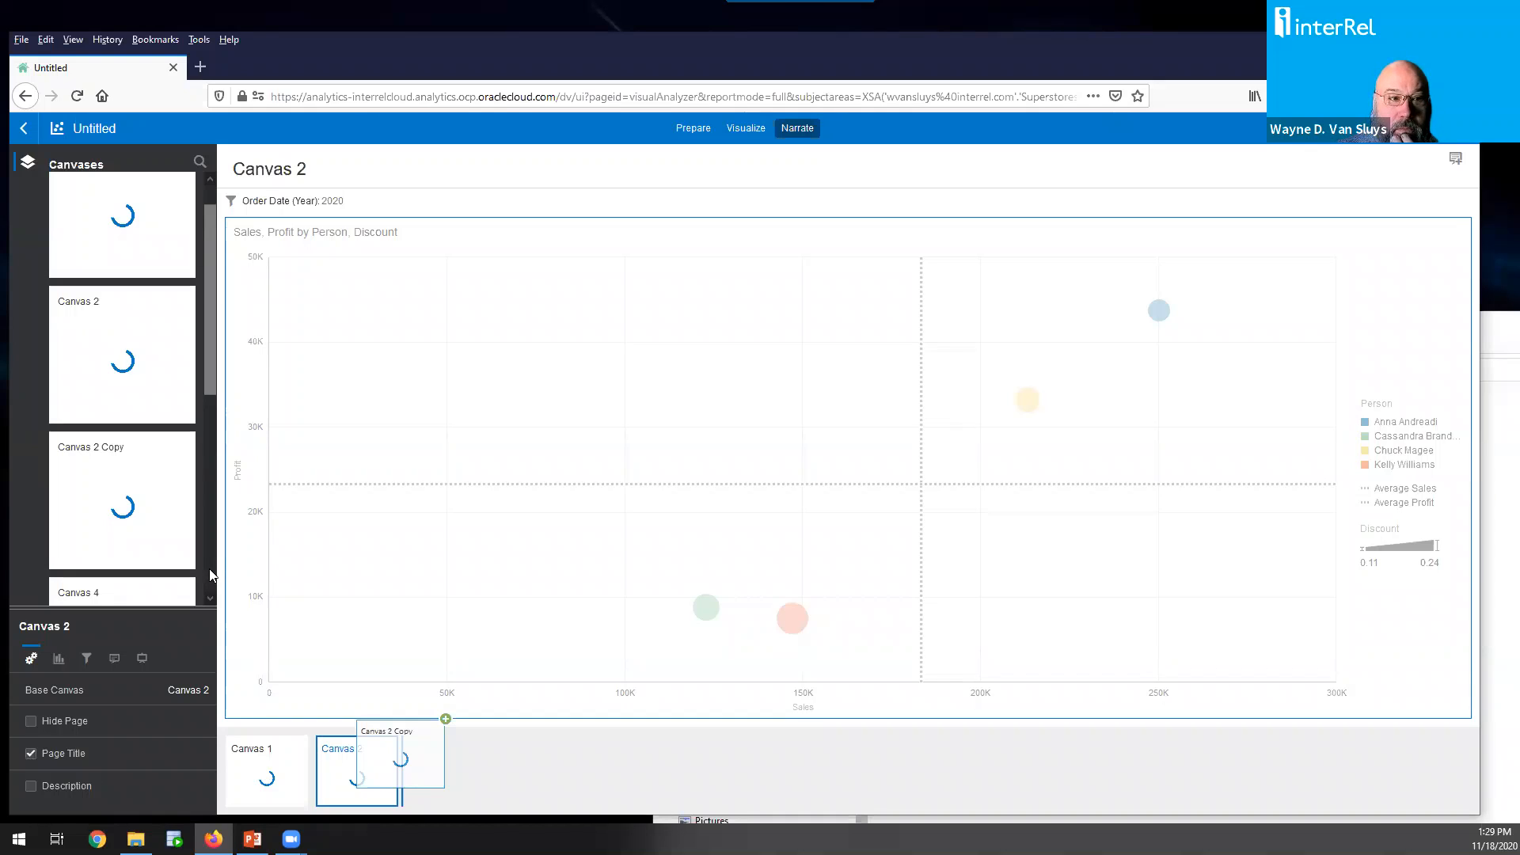
drag(209, 568, 208, 568)
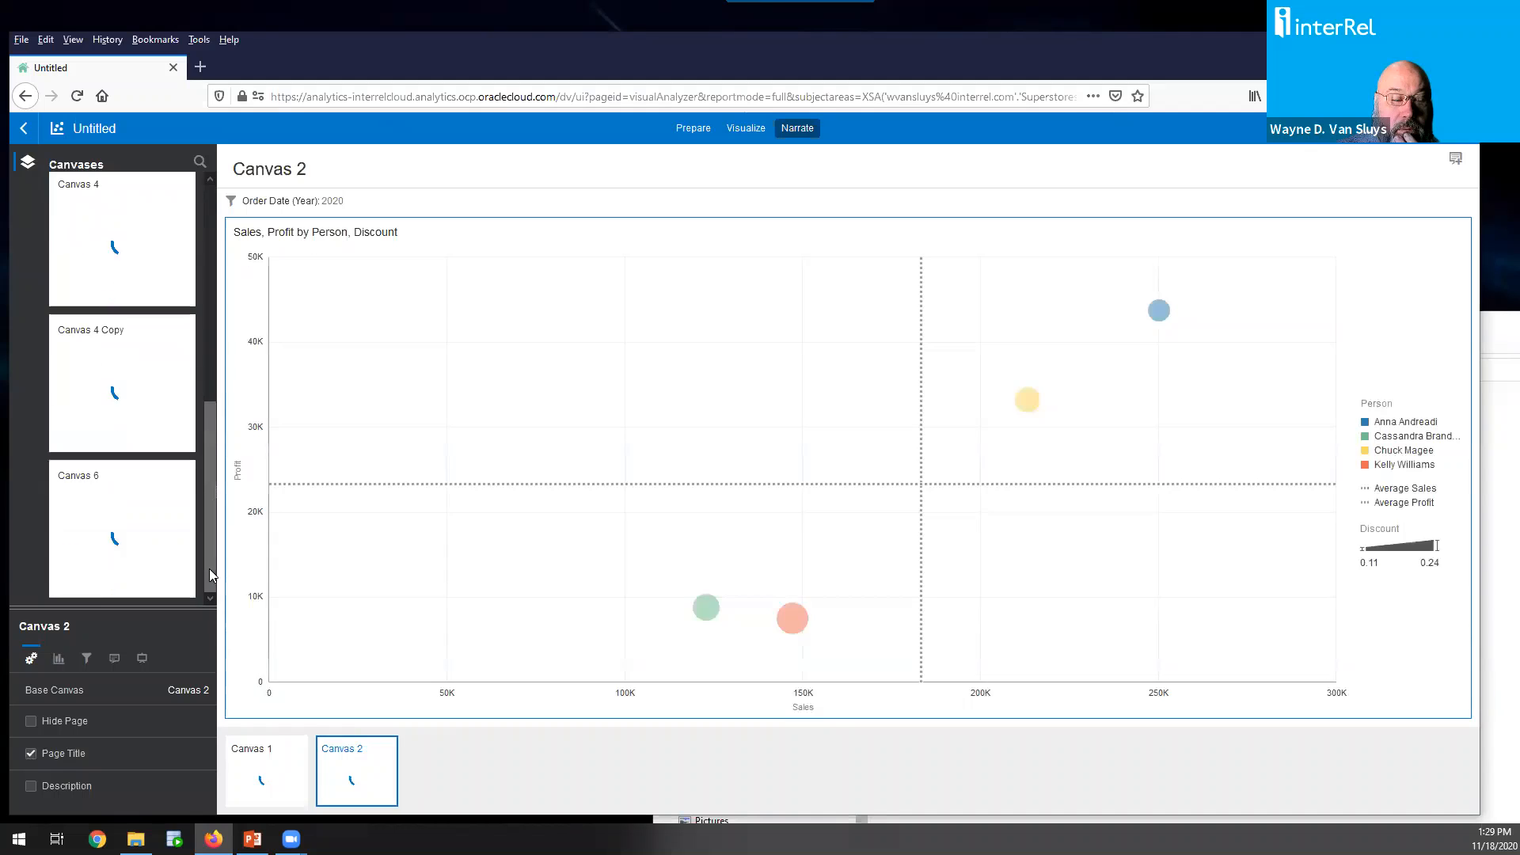
scroll(209, 556, down, 5)
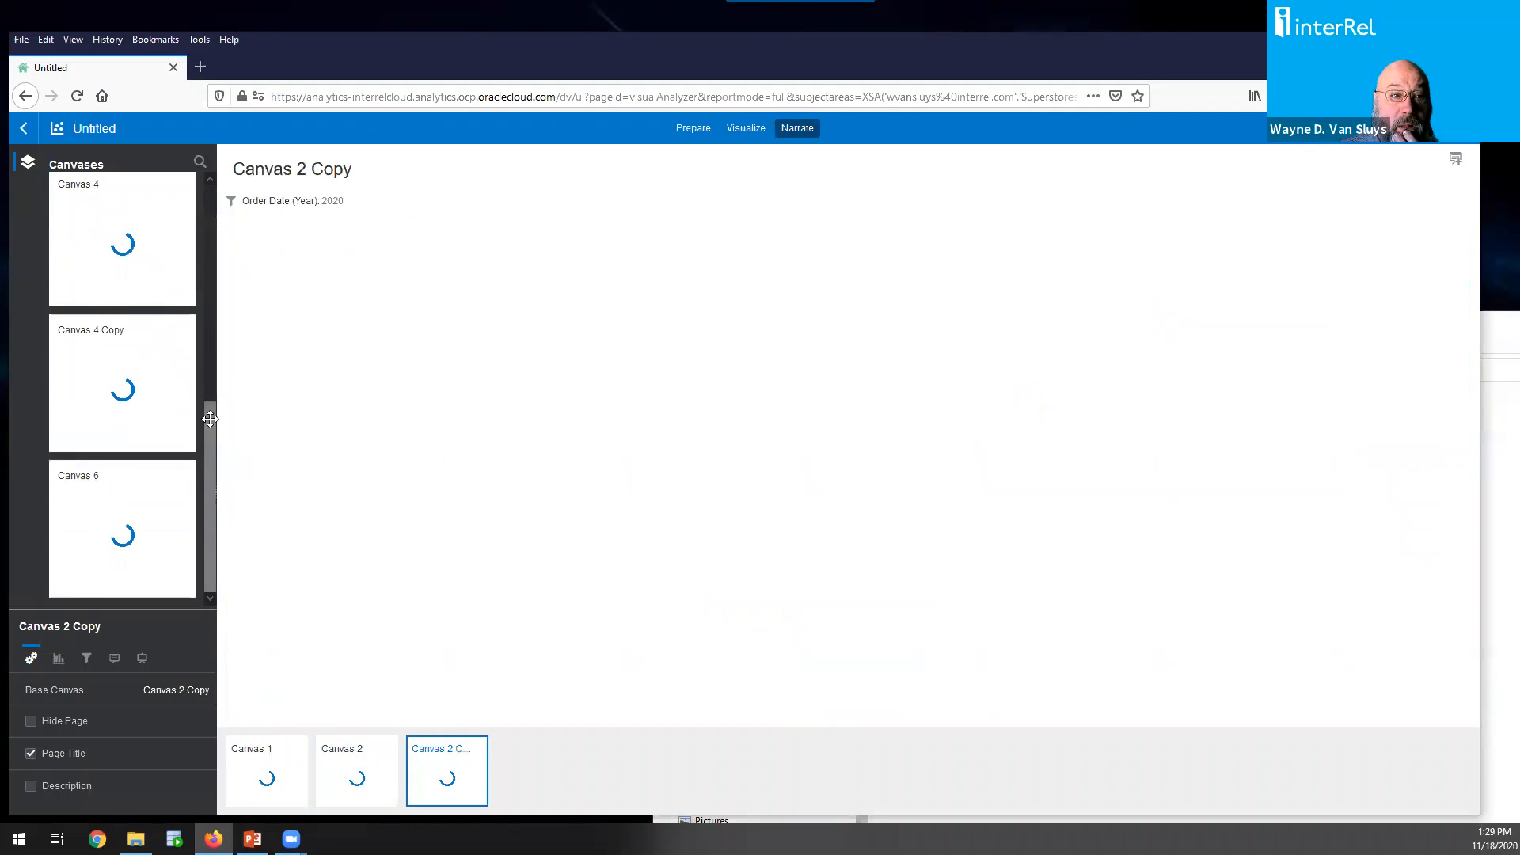
scroll(214, 370, up, 2)
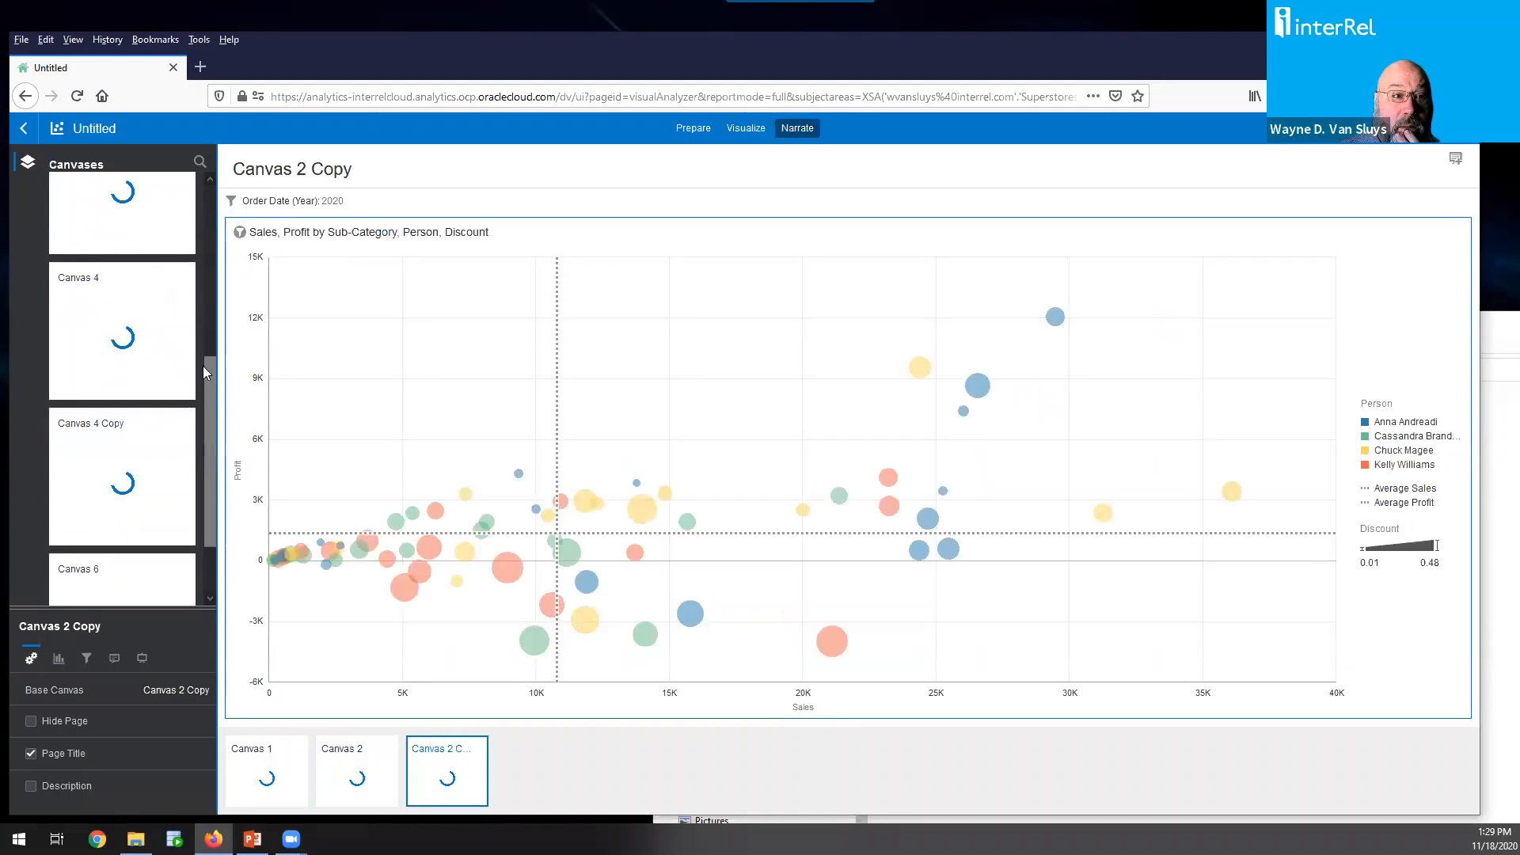
scroll(211, 387, up, 1)
scroll(211, 351, up, 2)
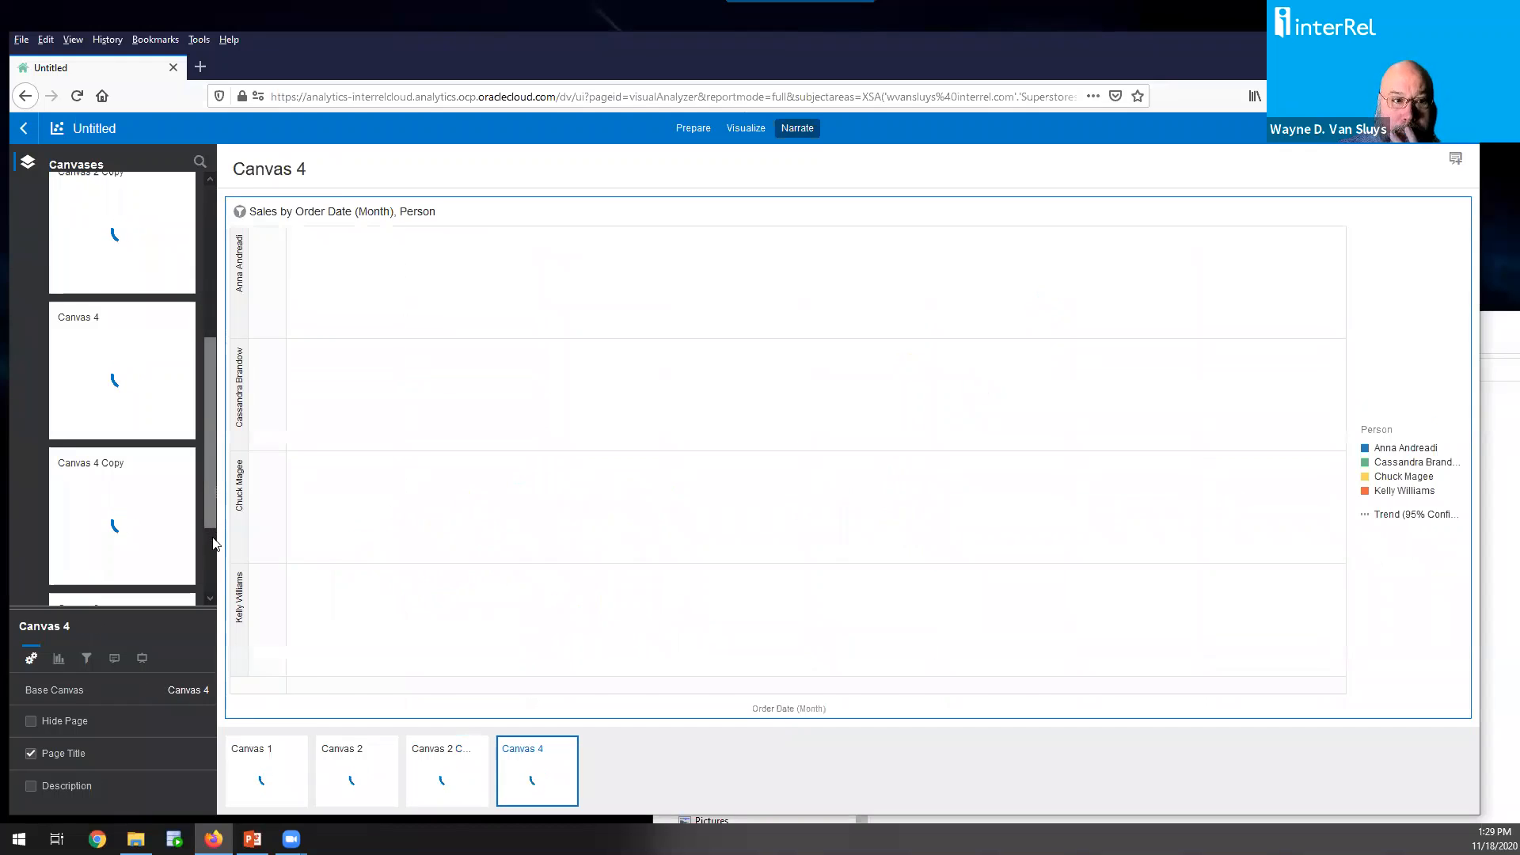
Add Canvas 4 Copy and Canvas 6 as the last two pages of the story
scroll(212, 546, down, 1)
scroll(213, 546, down, 2)
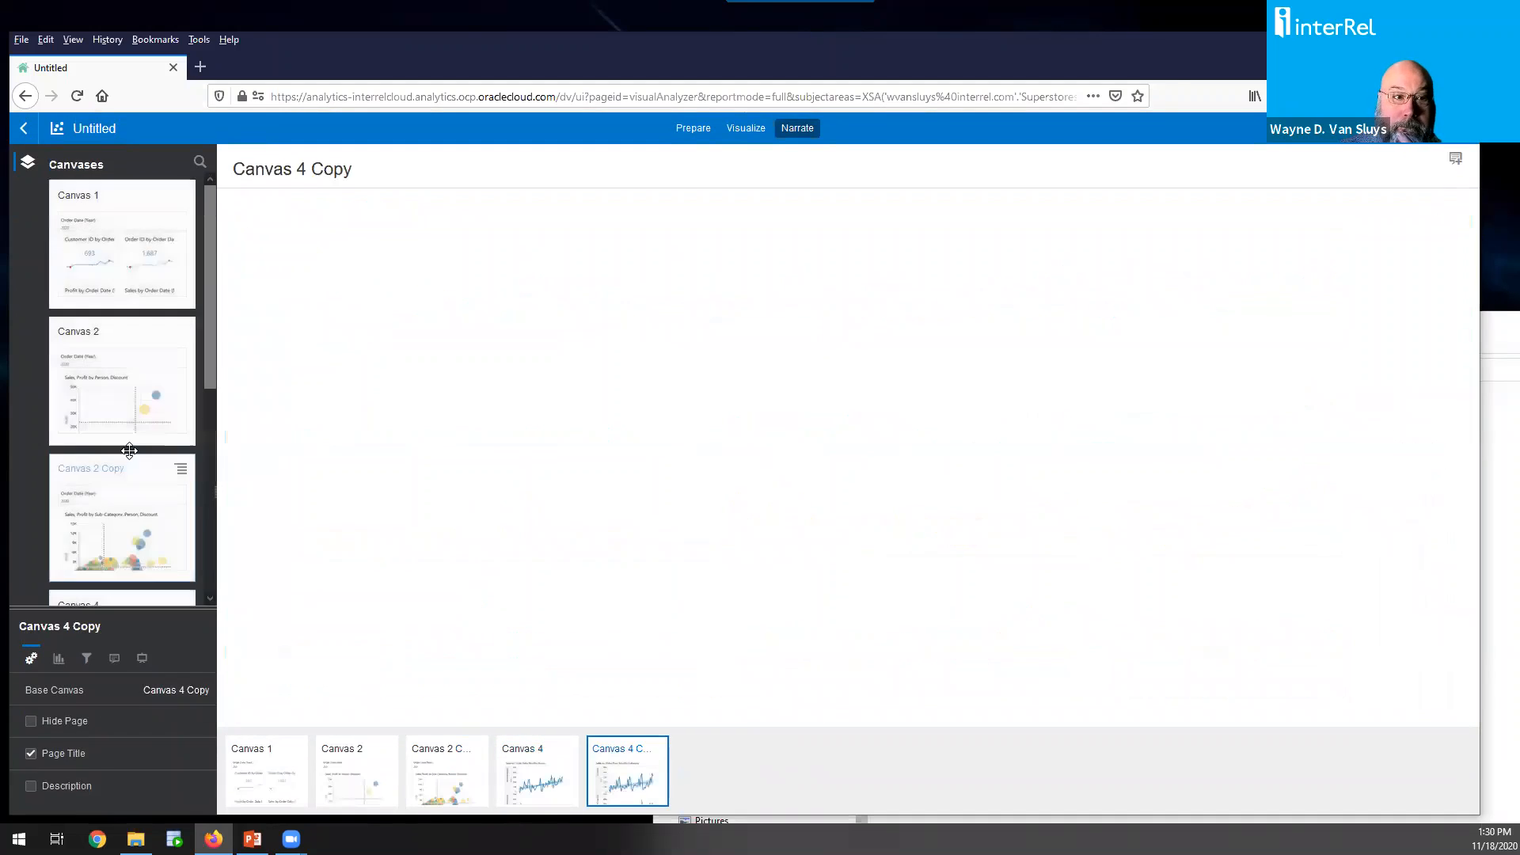
scroll(163, 550, down, 2)
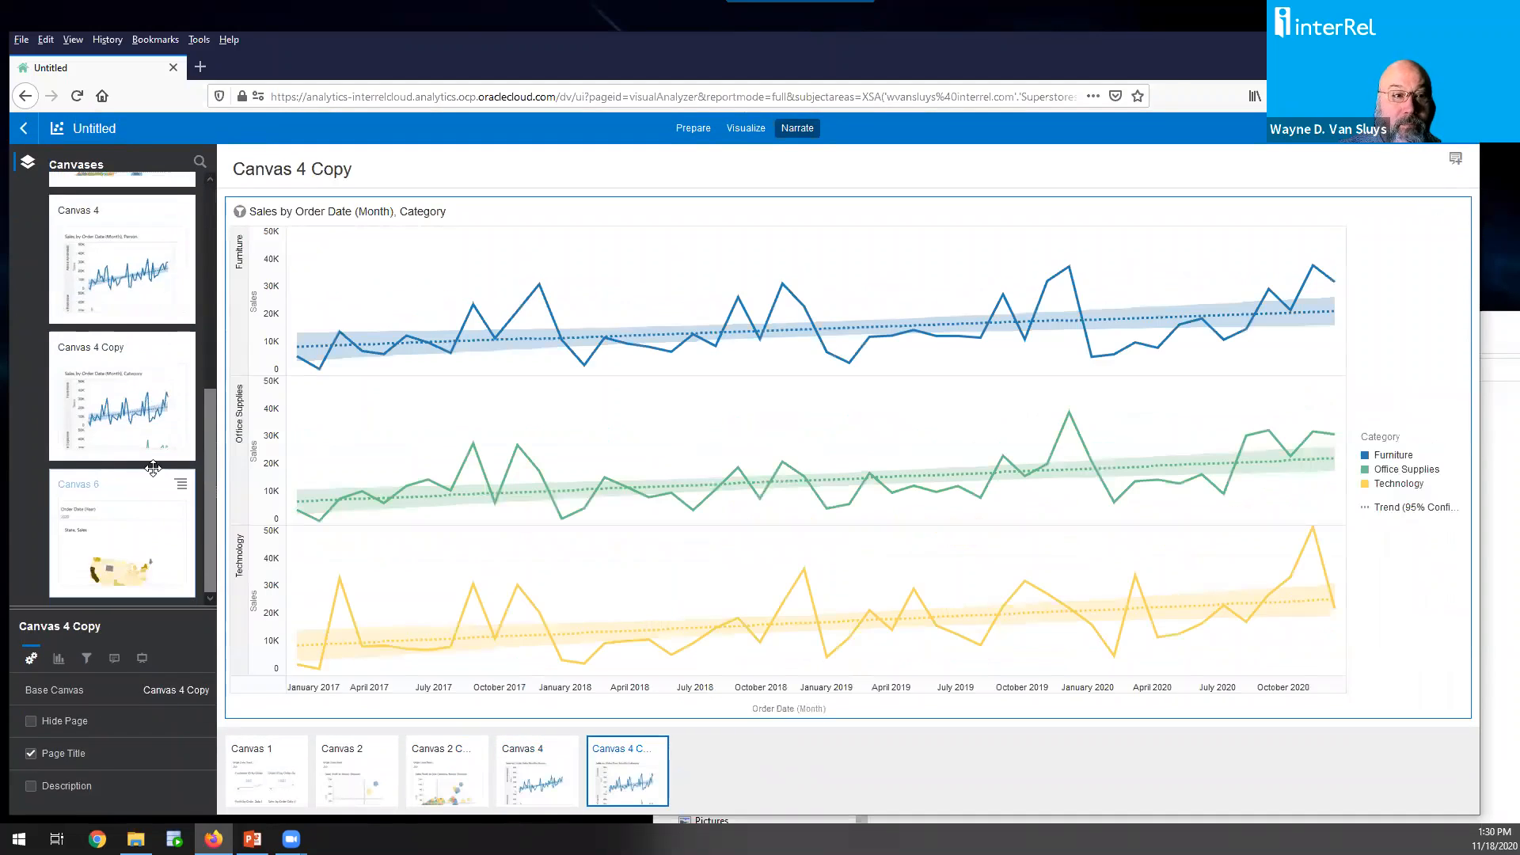
drag(279, 597, 699, 775)
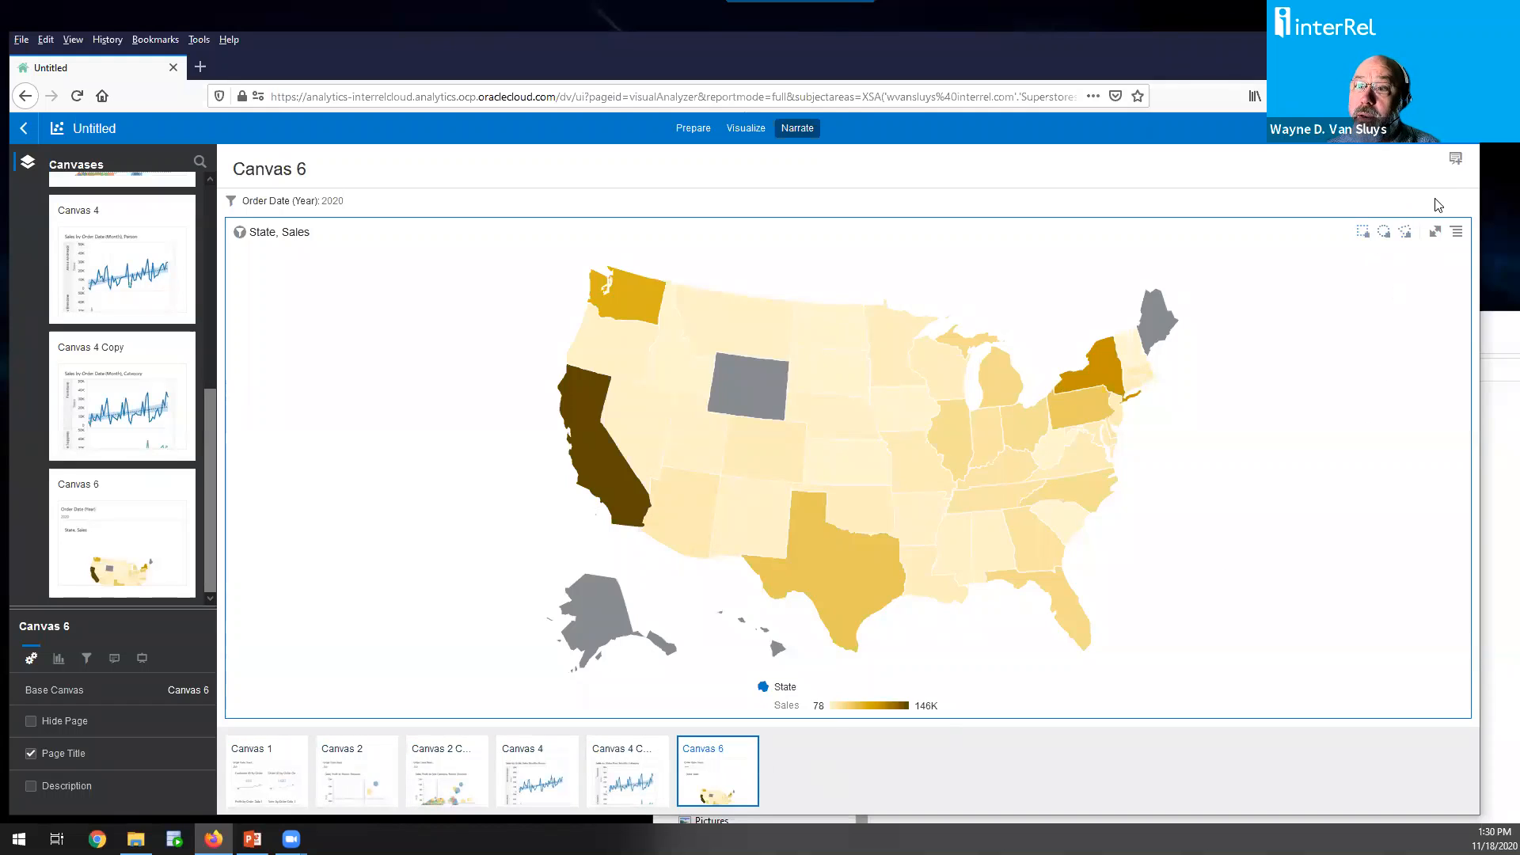
Add a note reading "Focus Advertising in ME and WY" to the Canvas 6 page, place it east of the map and enlarge its box
click(1459, 164)
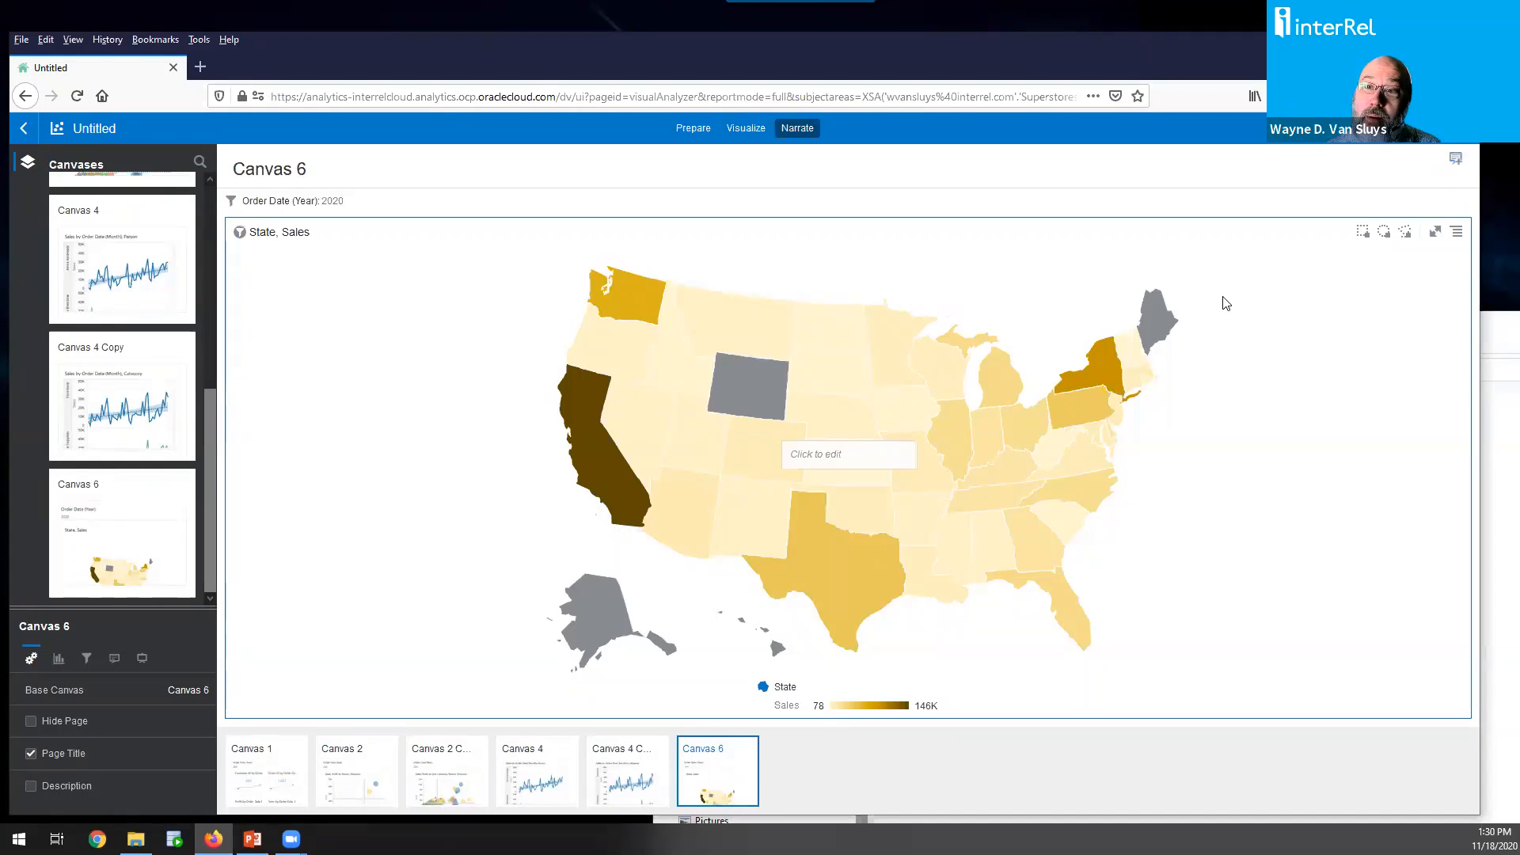
click(862, 463)
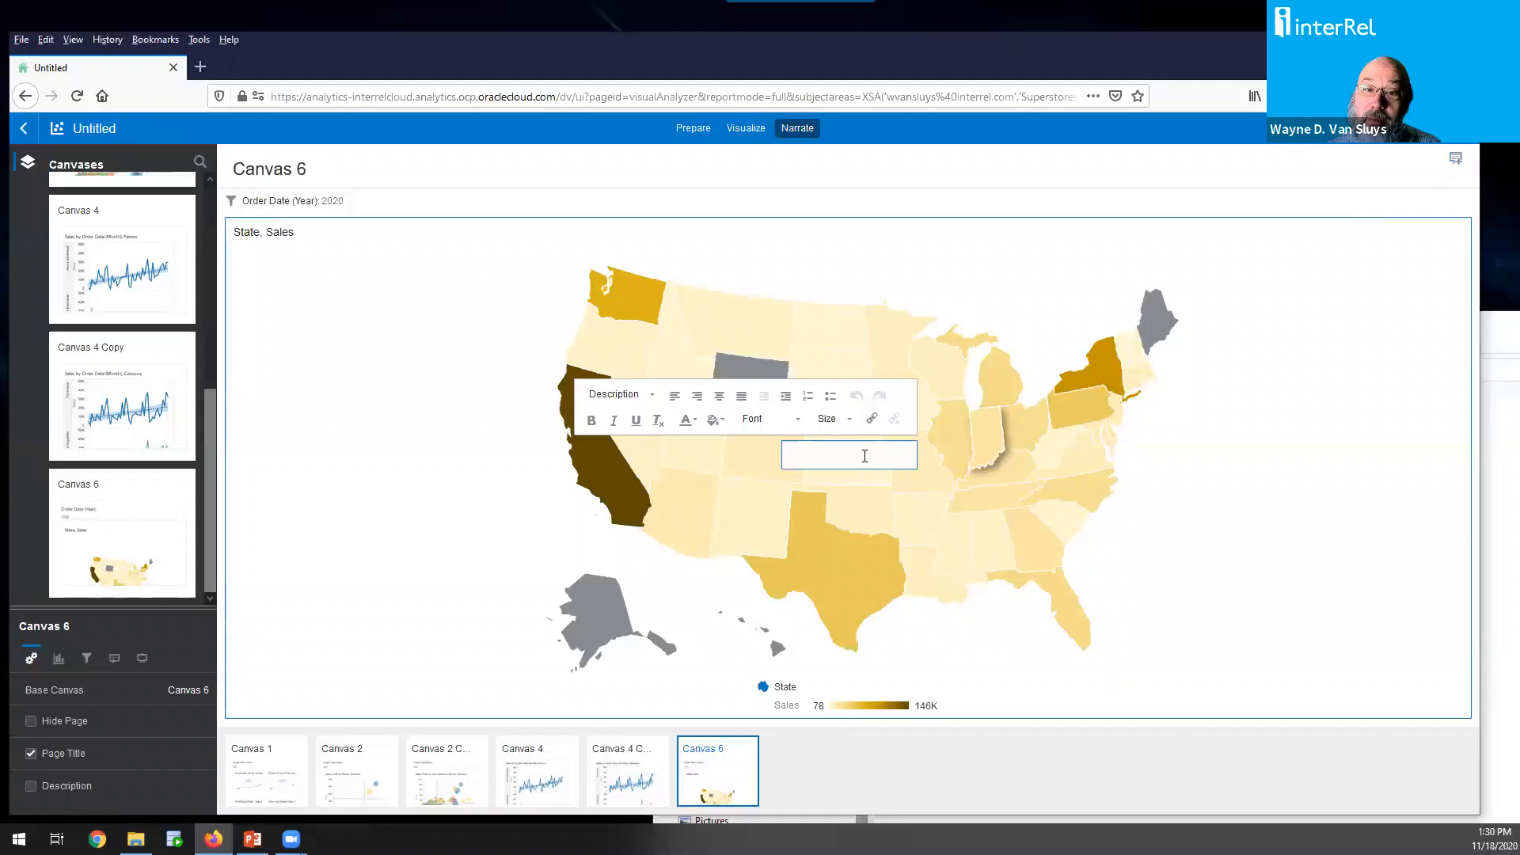
drag(866, 457, 1287, 373)
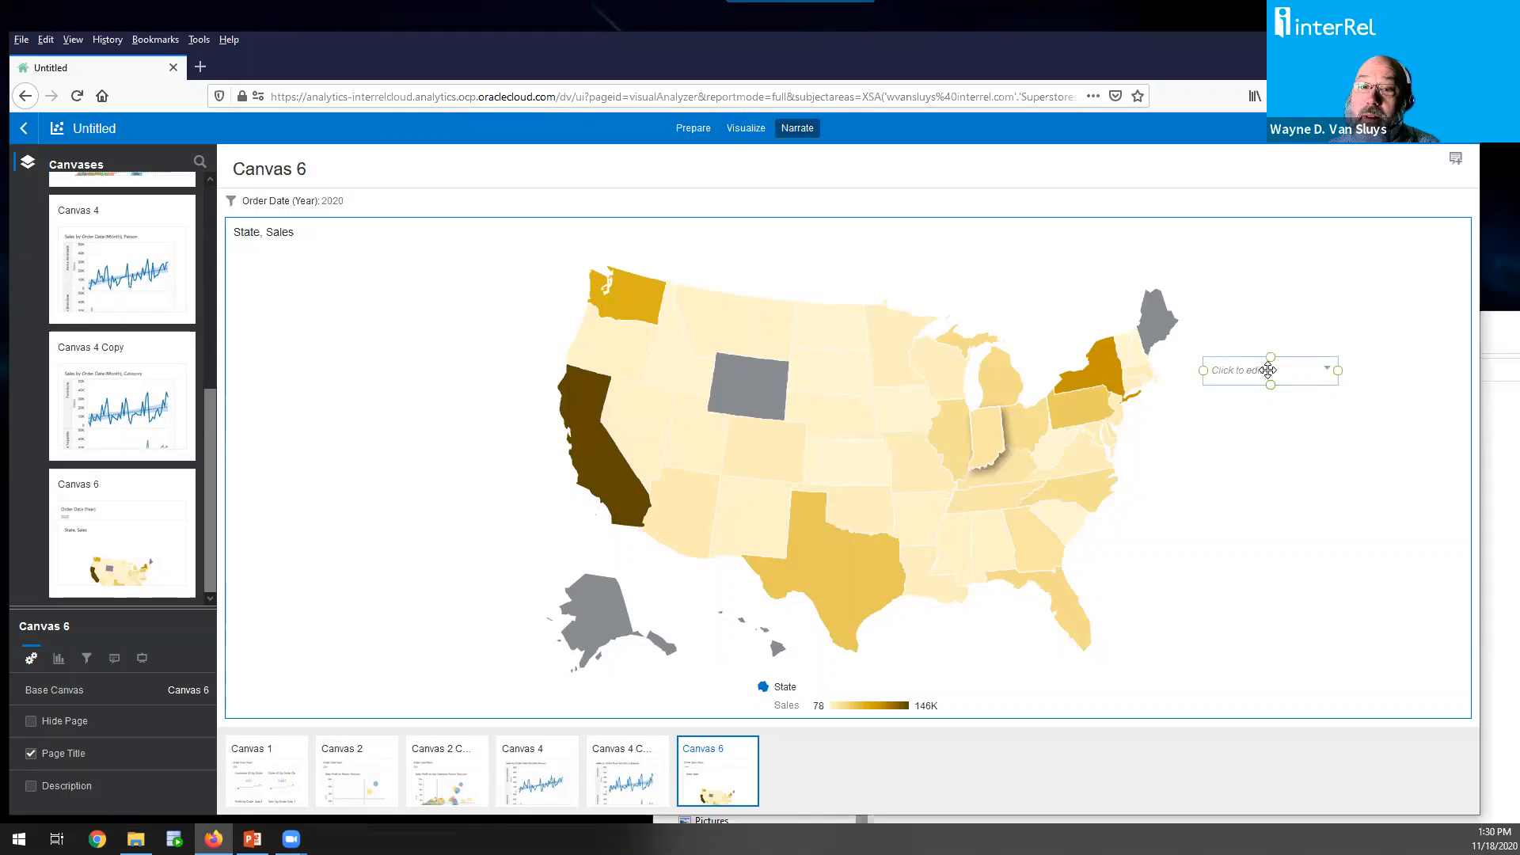
click(1275, 370)
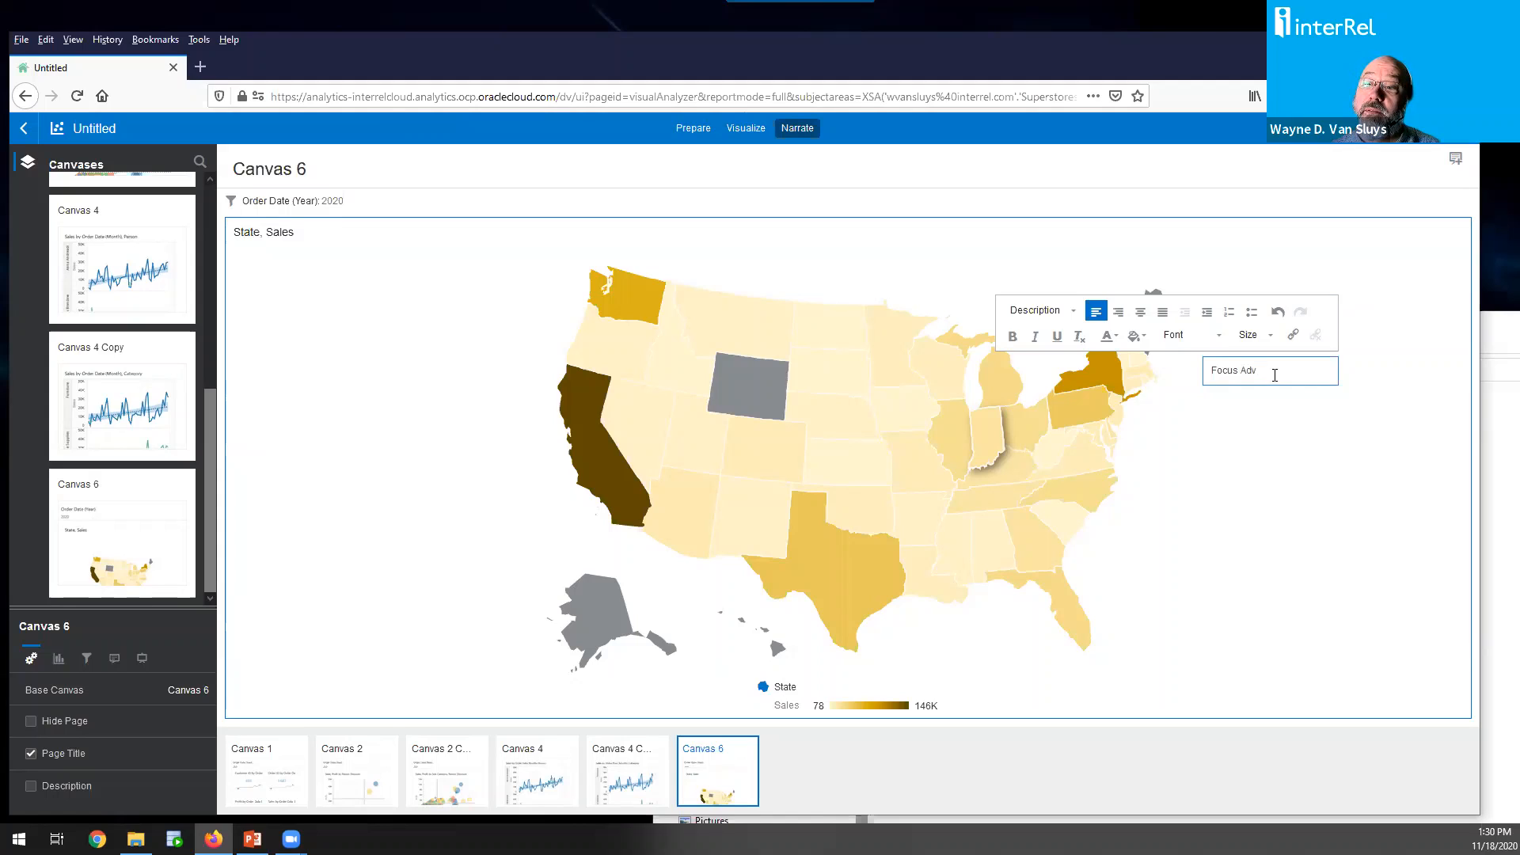
text(ing in M)
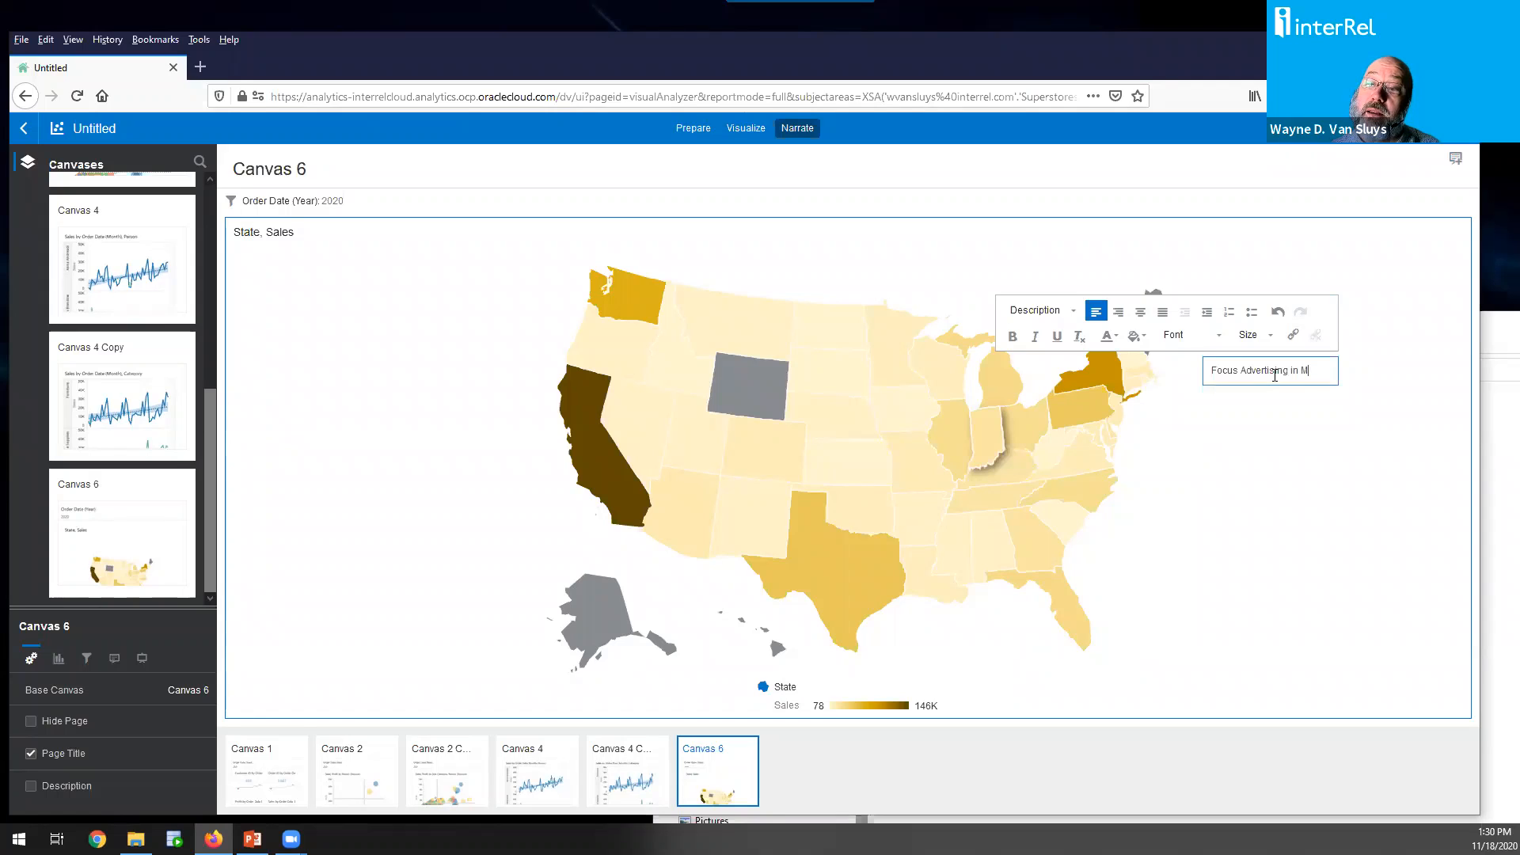
text(E and WY)
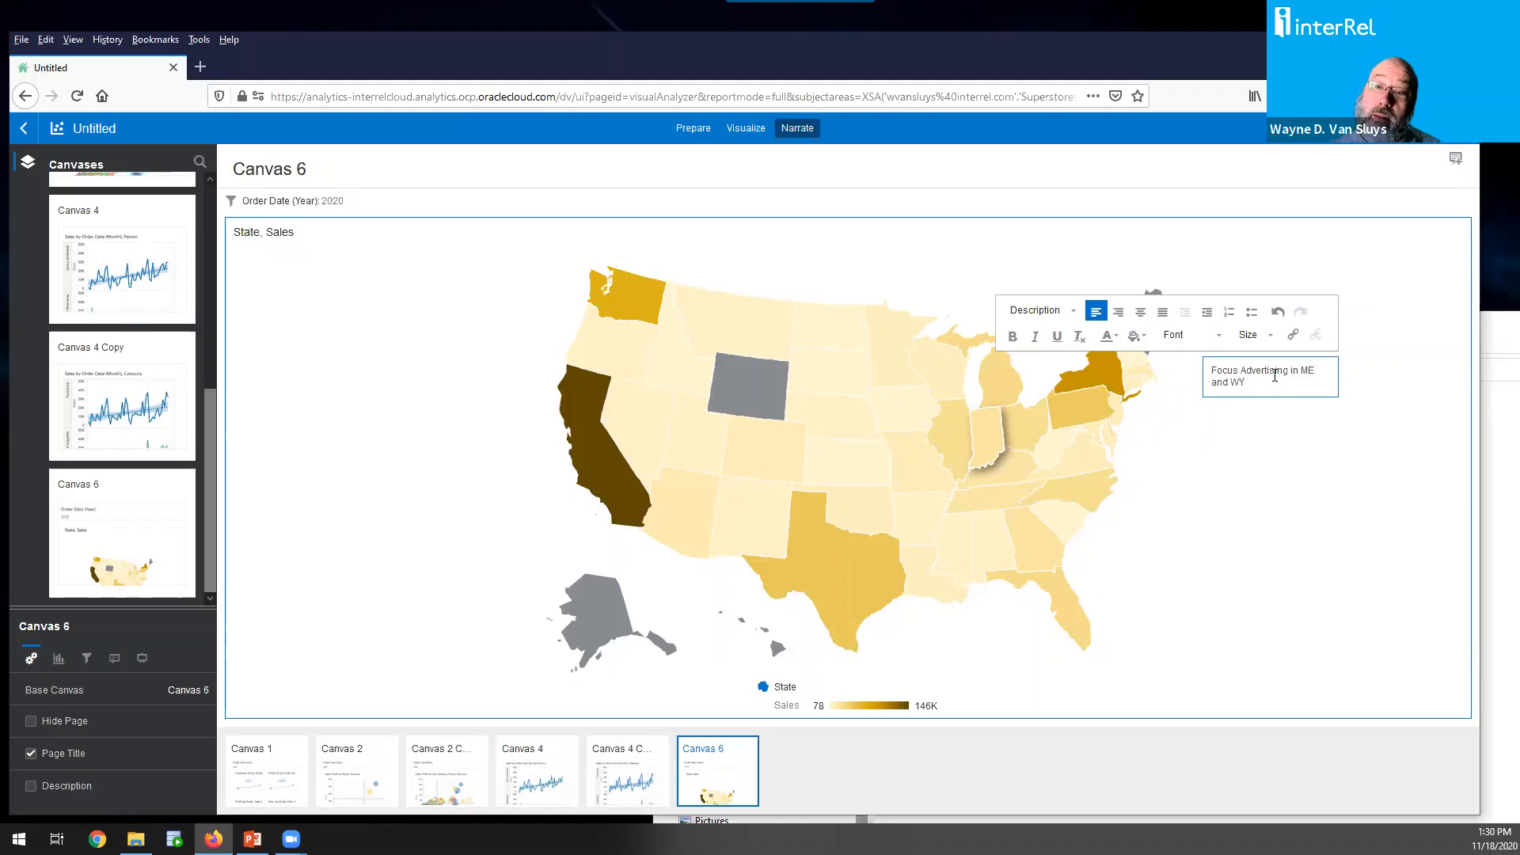
drag(1336, 391, 1334, 424)
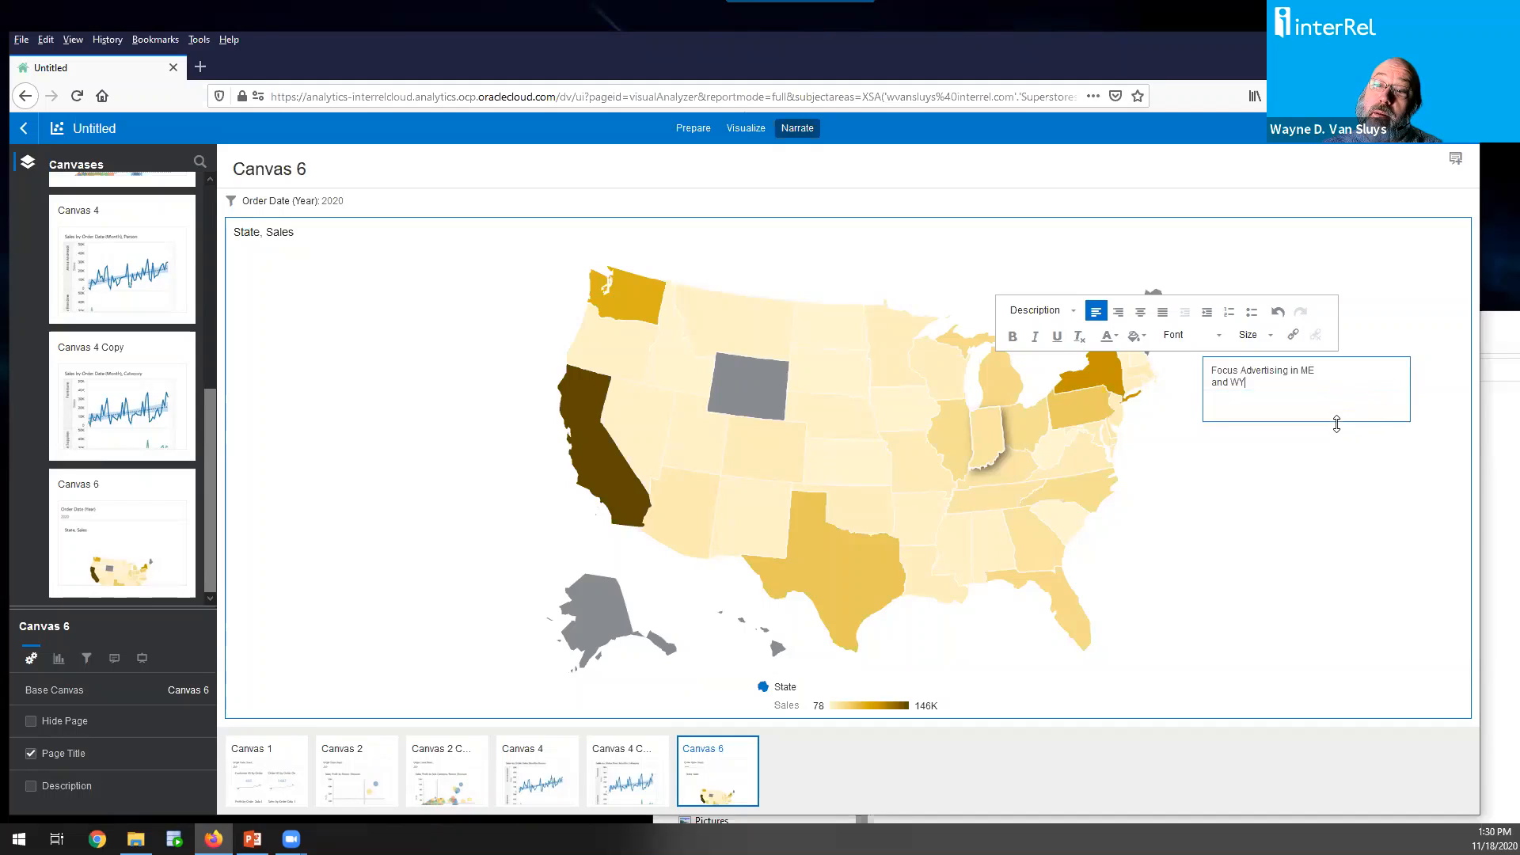
click(1329, 364)
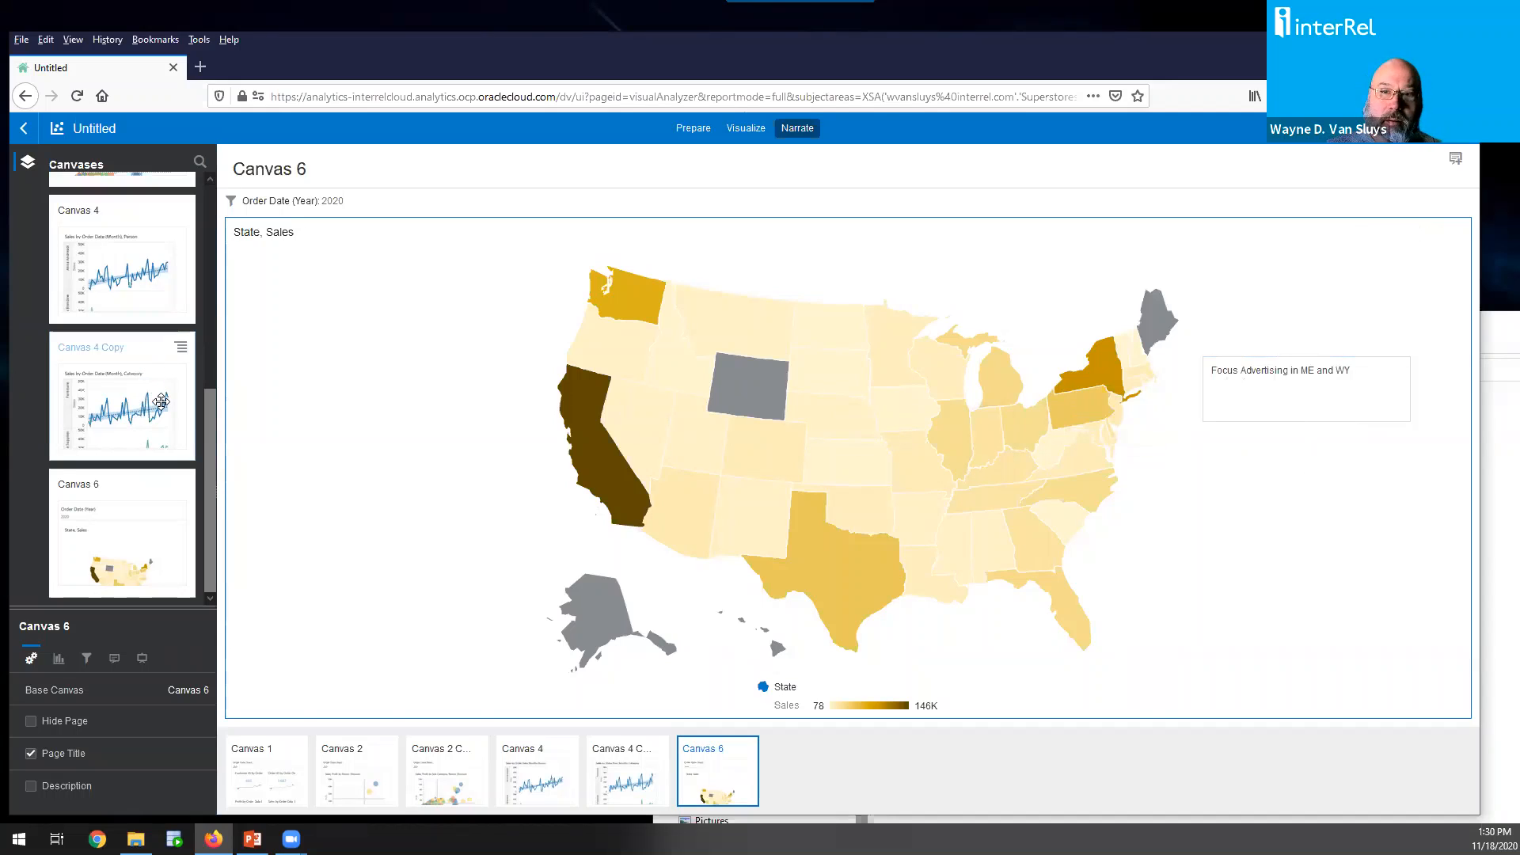
Add a note reading "Where can we increase Furniture Sales" to the Canvas 4 Copy page and place it over the Furniture row near 2020
click(626, 780)
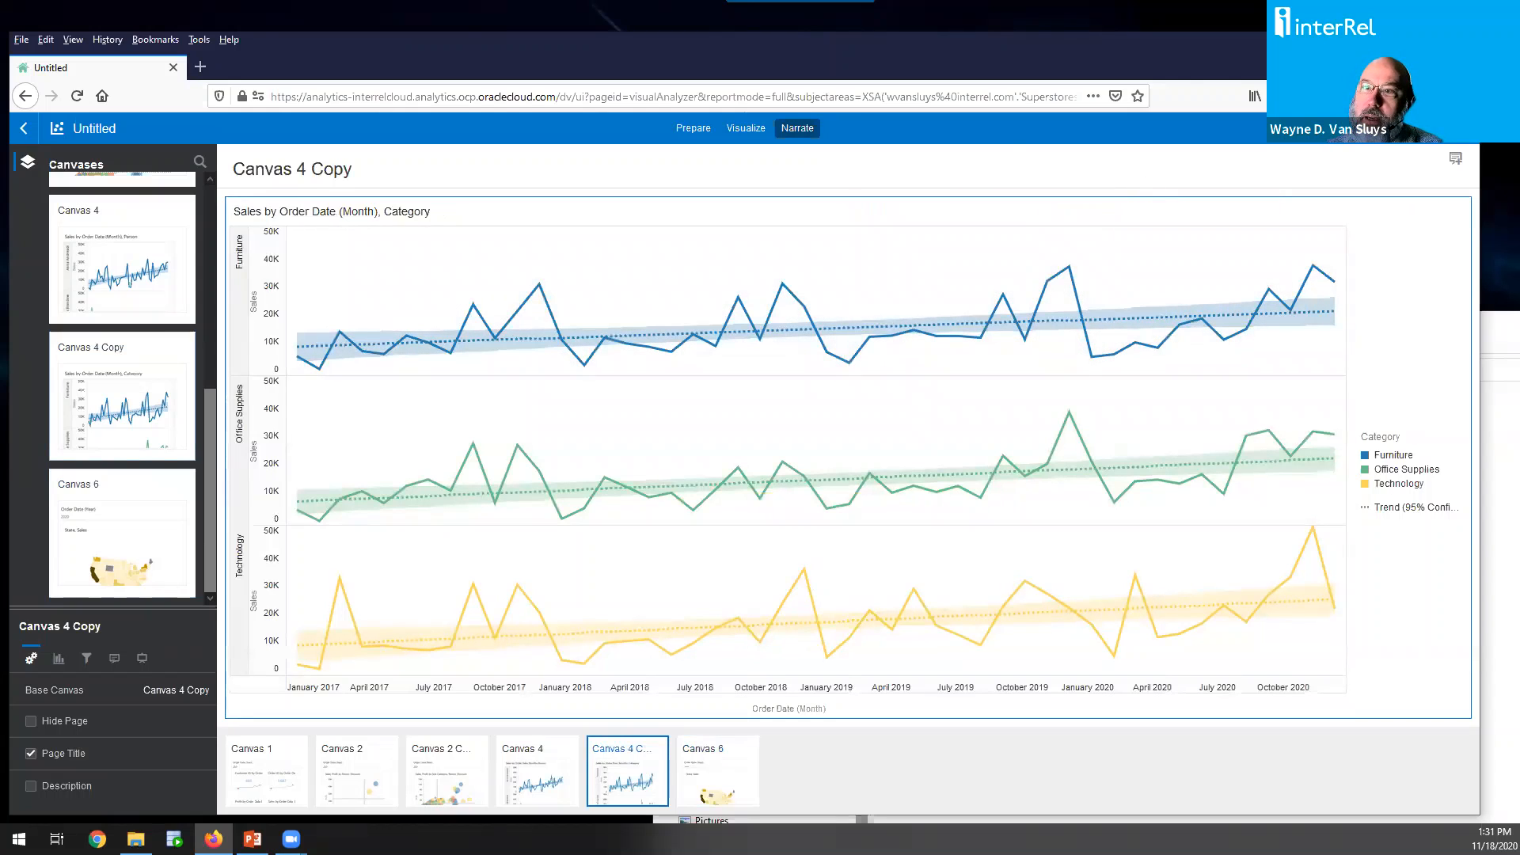
click(1457, 161)
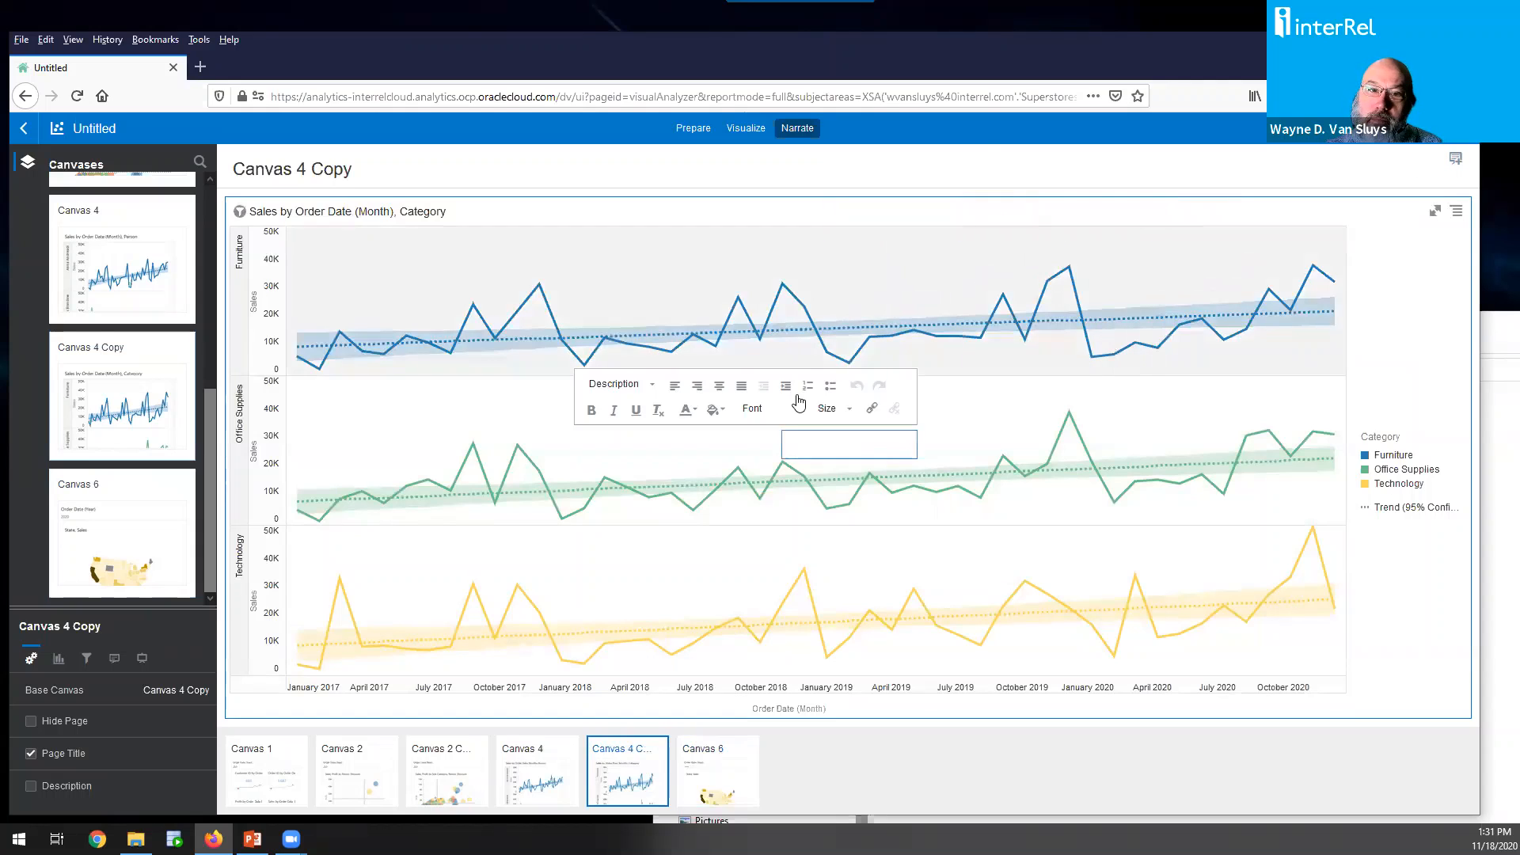
click(842, 448)
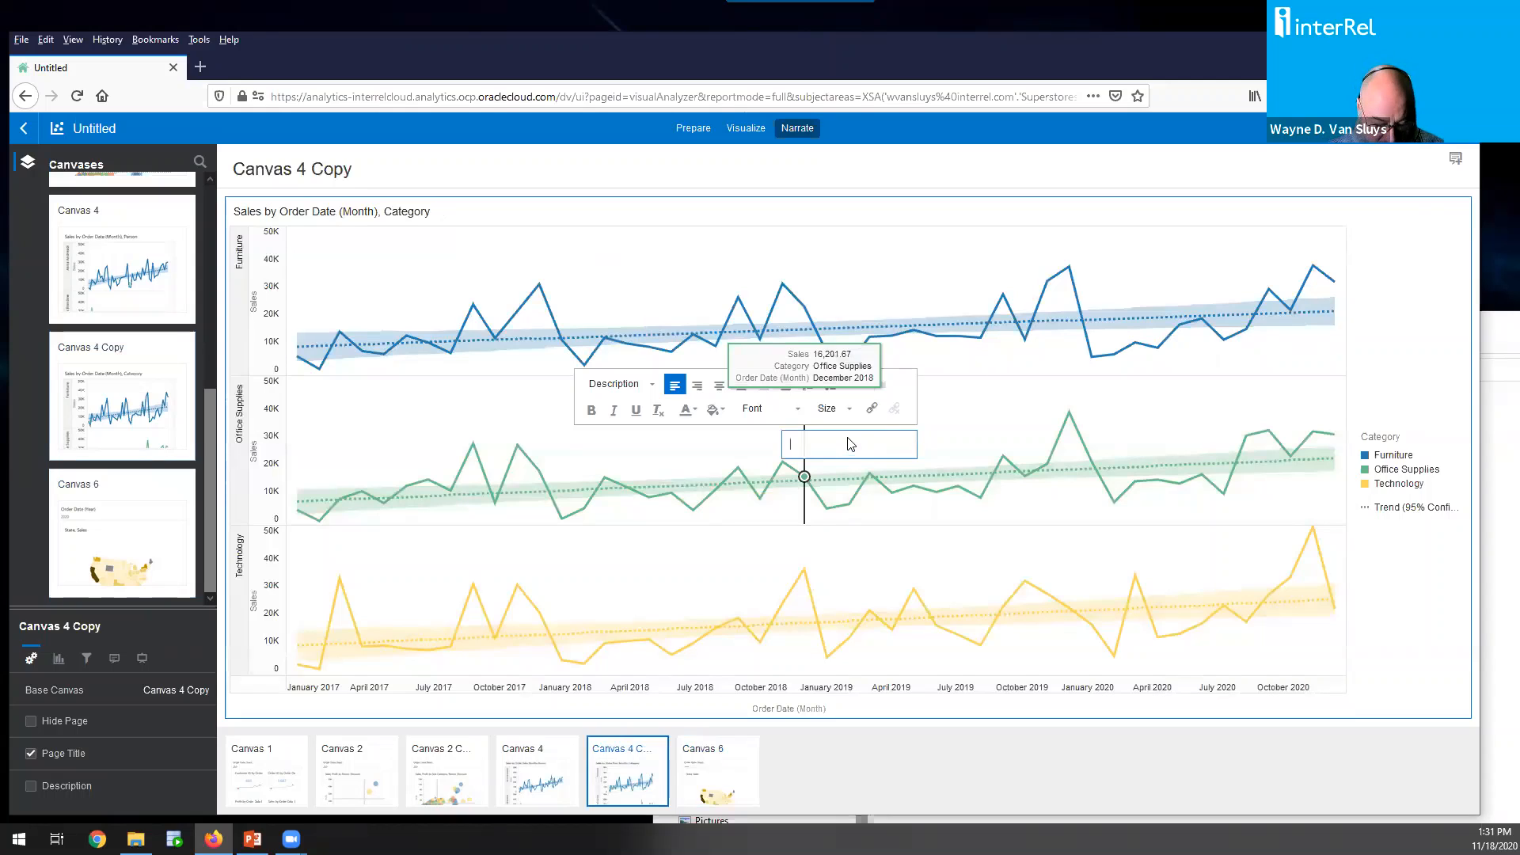
text(Where can we increase F)
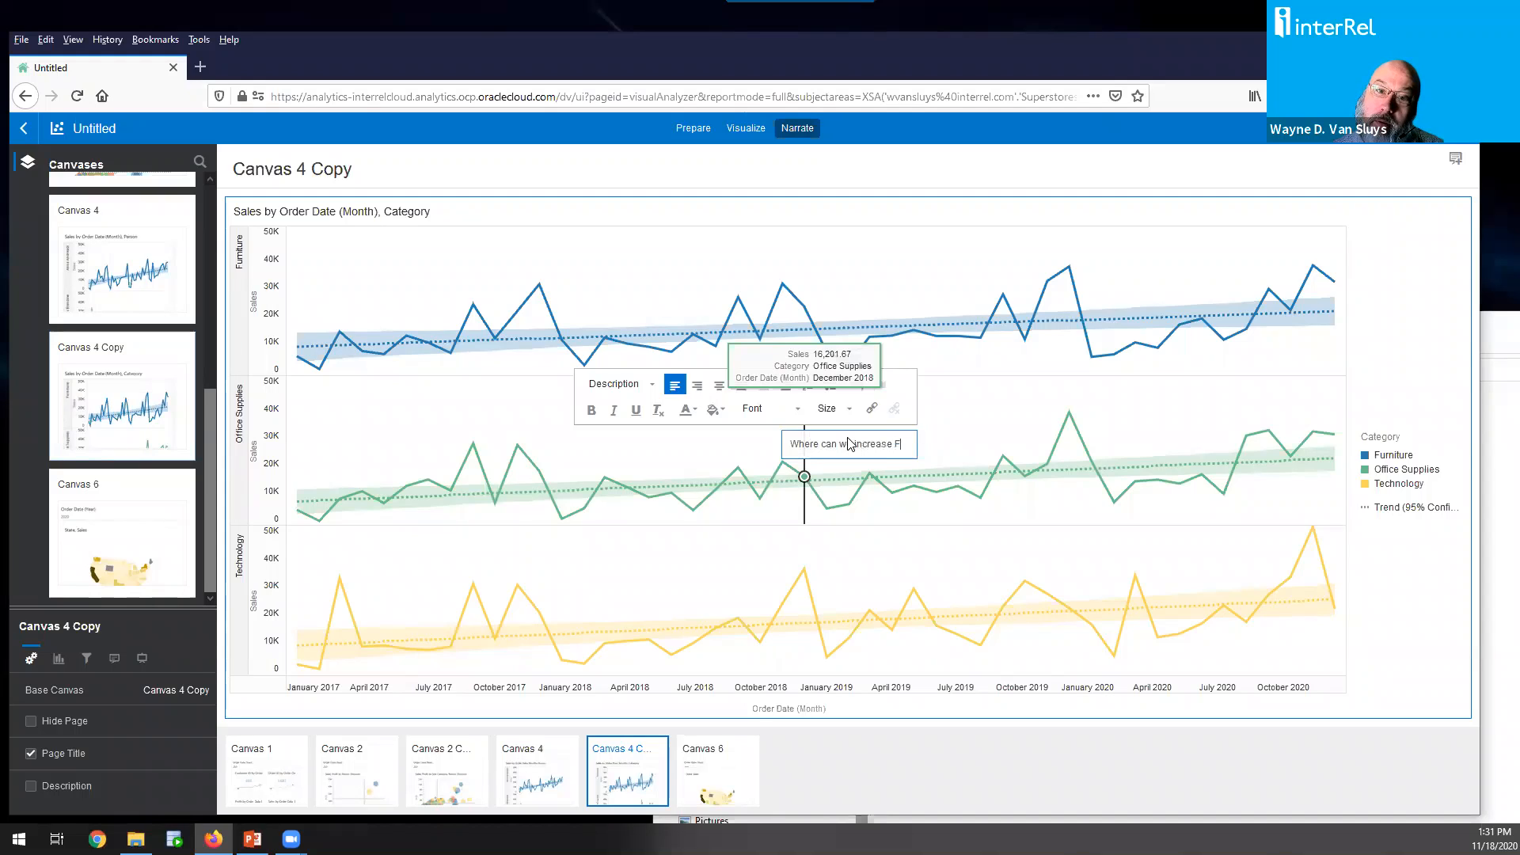
text(niture Sales)
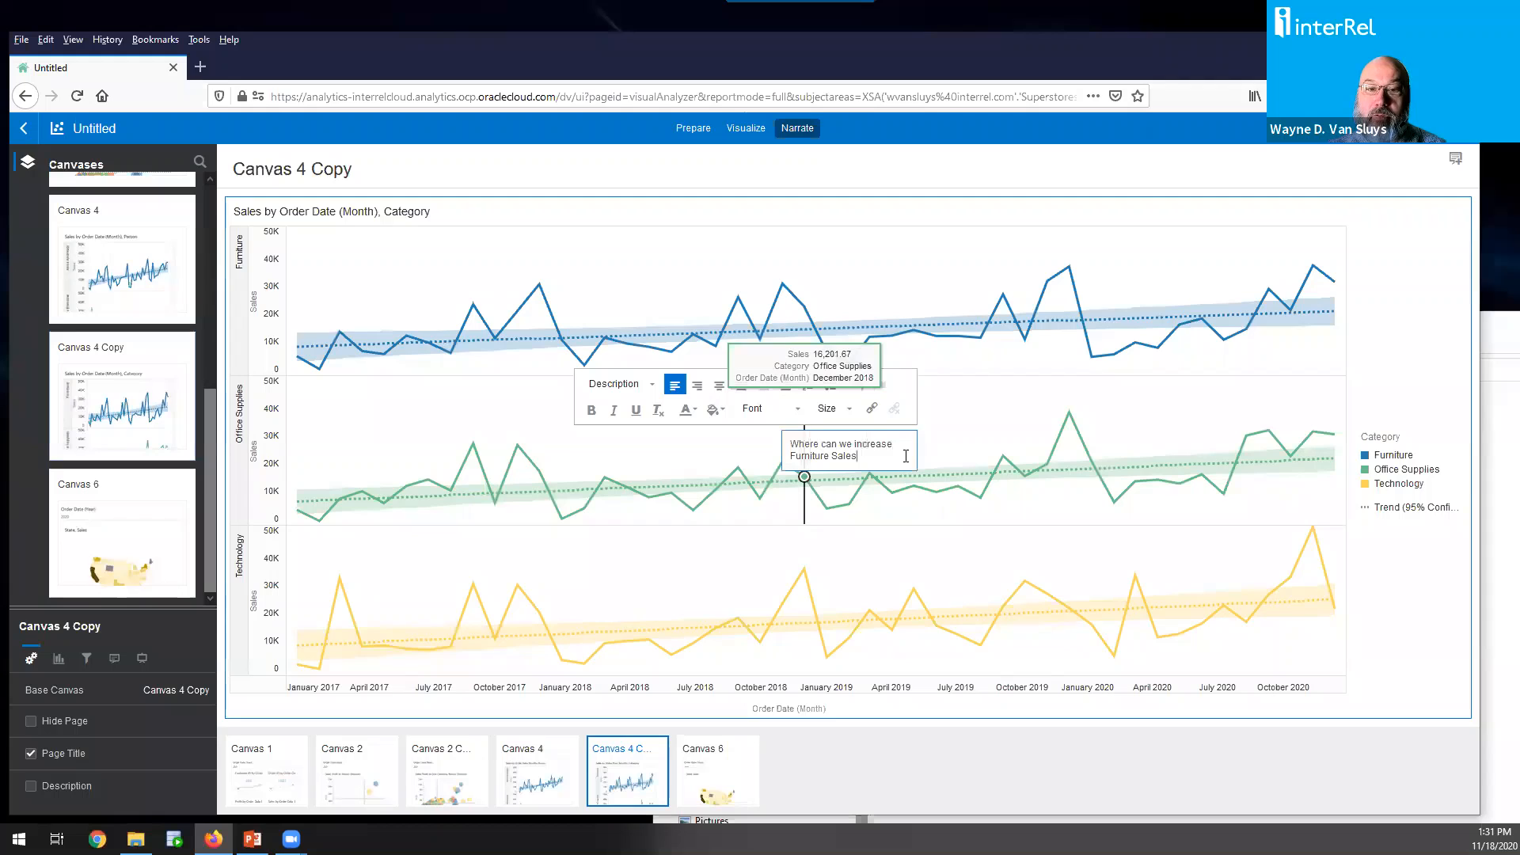
click(1000, 418)
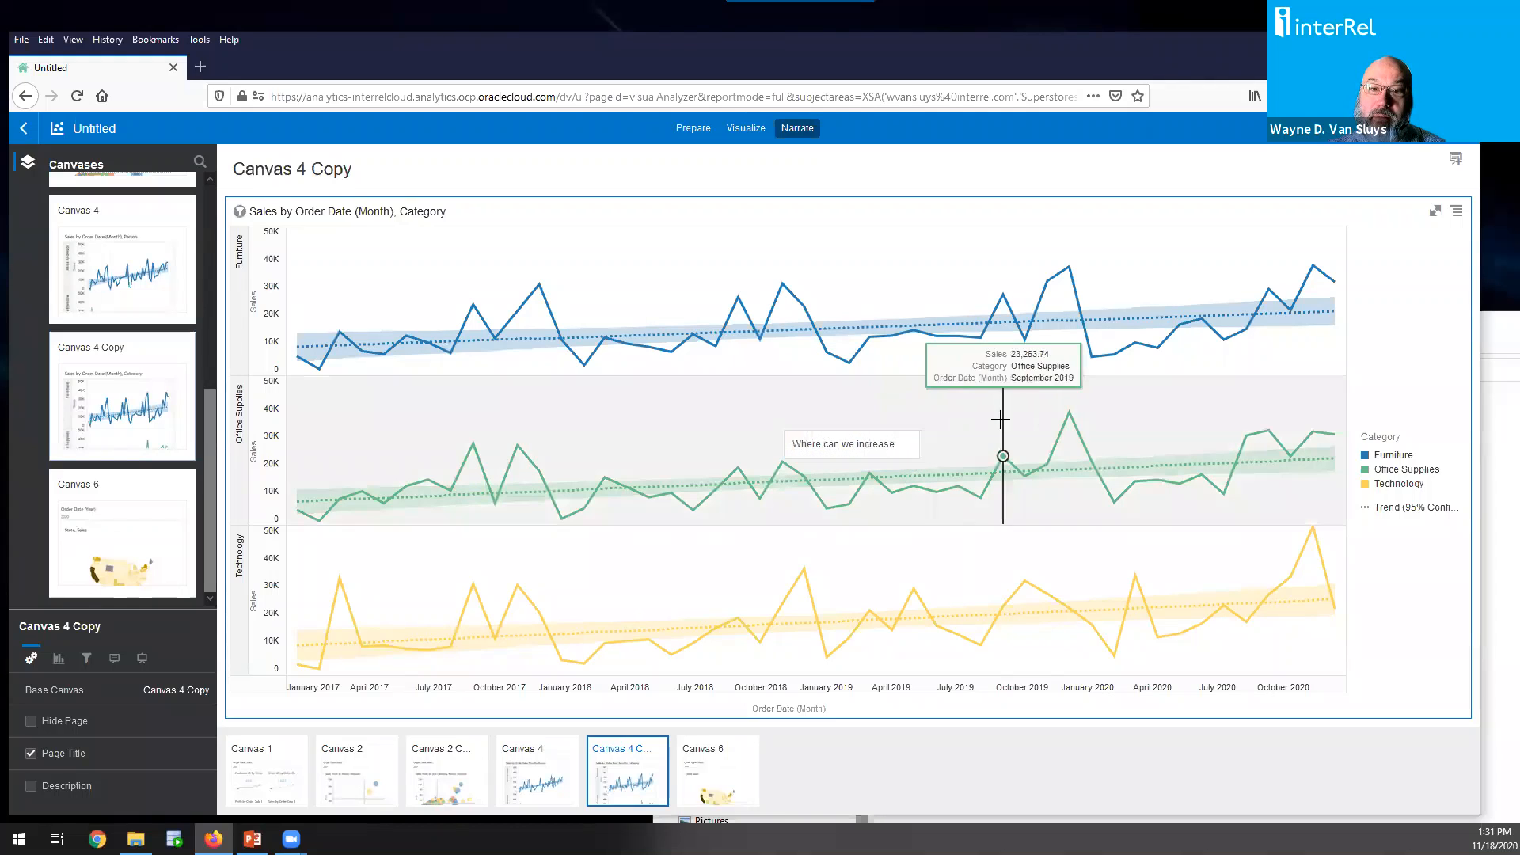
drag(867, 438, 1276, 259)
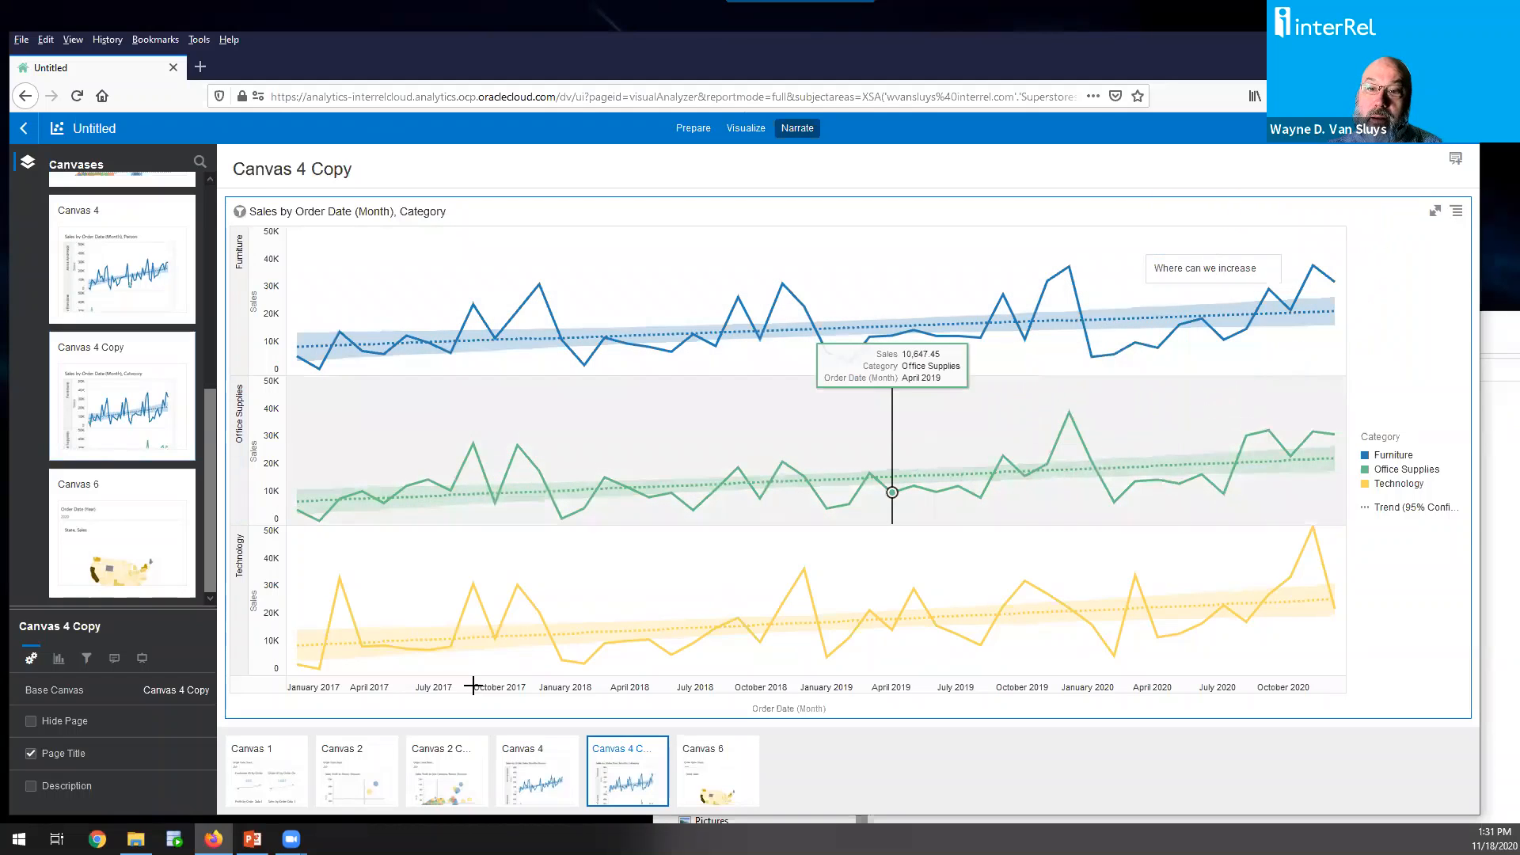
Add a note to the Canvas 4 page reading "Look to coach" plus the second-row salesperson's first name, and place it over that row near 2020
click(546, 782)
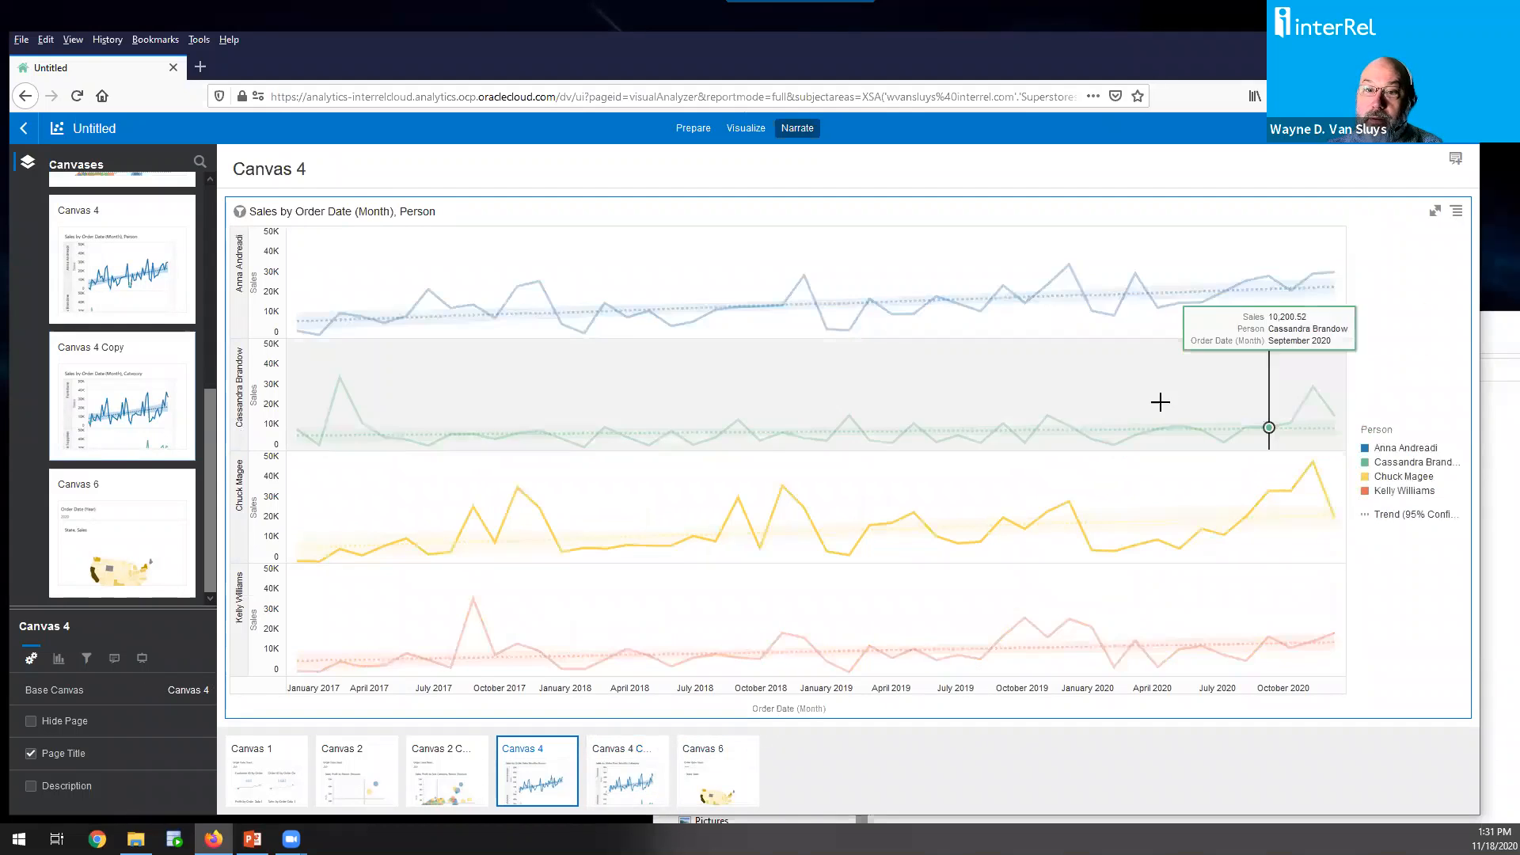
click(1454, 160)
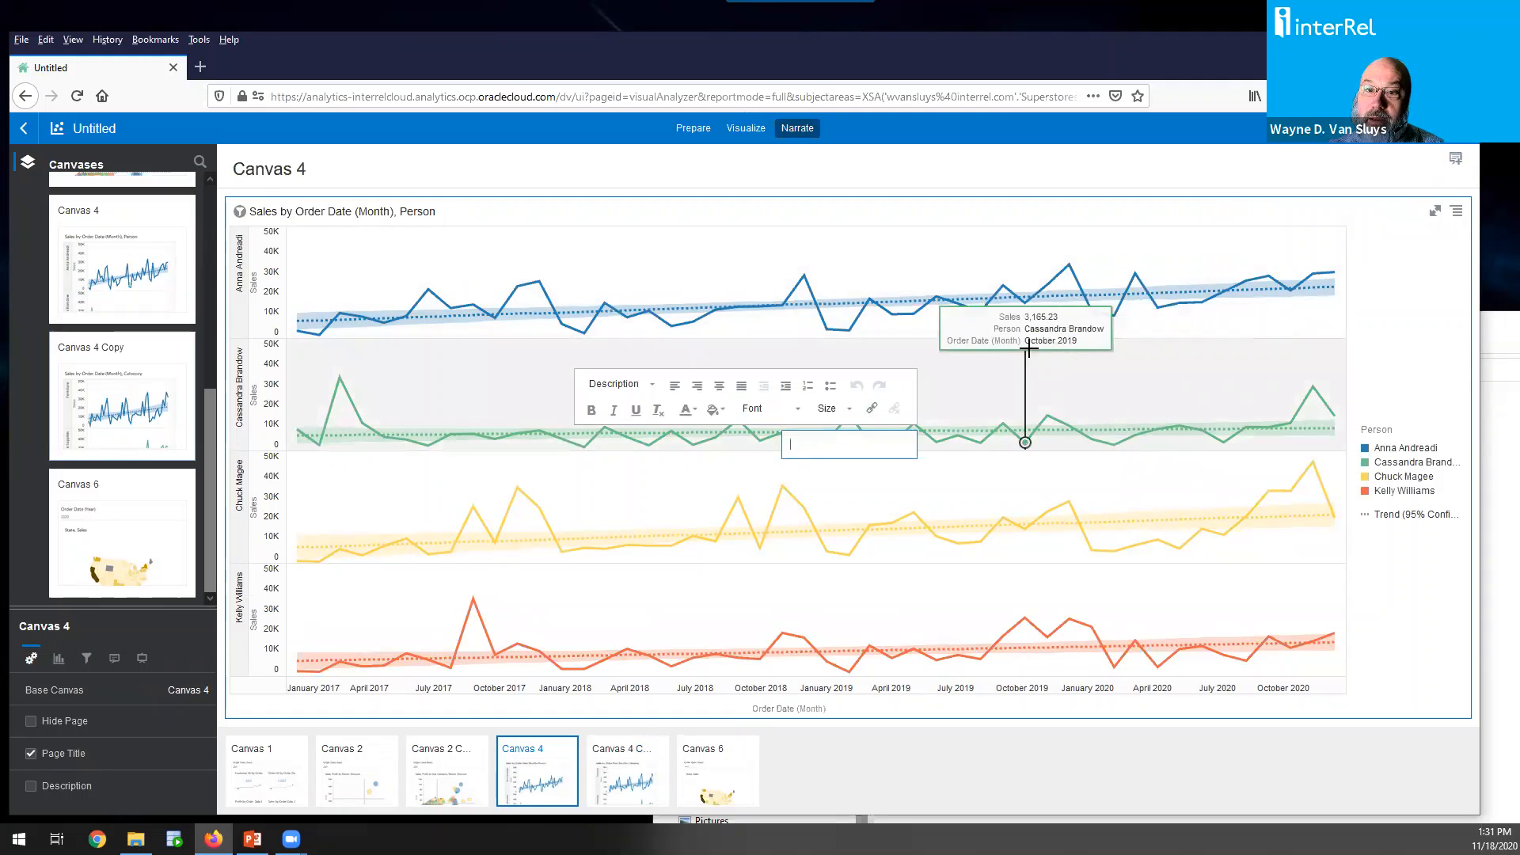
drag(1069, 367, 1250, 397)
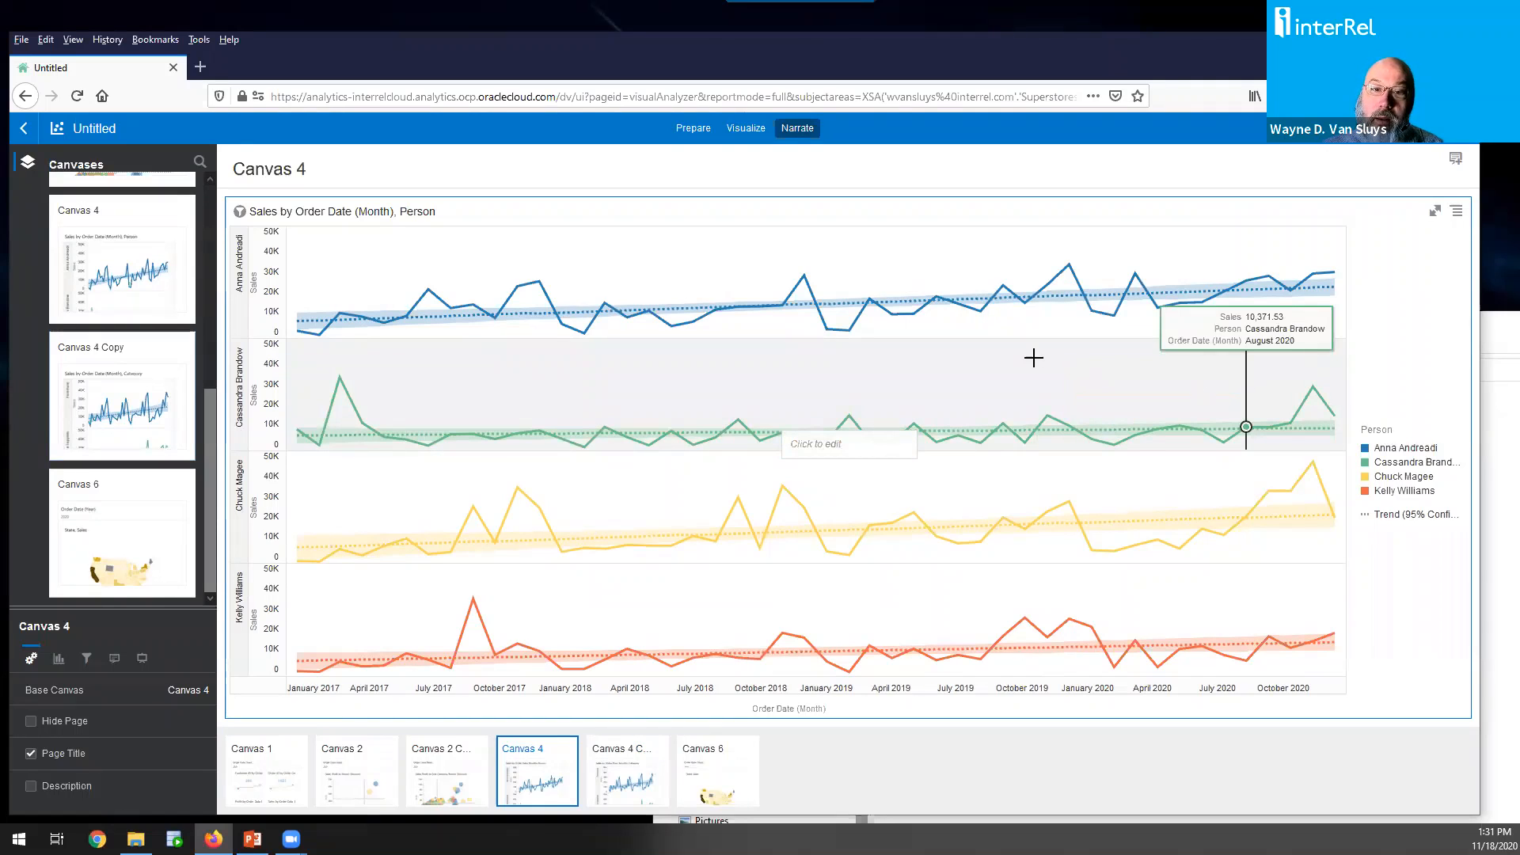
click(867, 452)
click(868, 454)
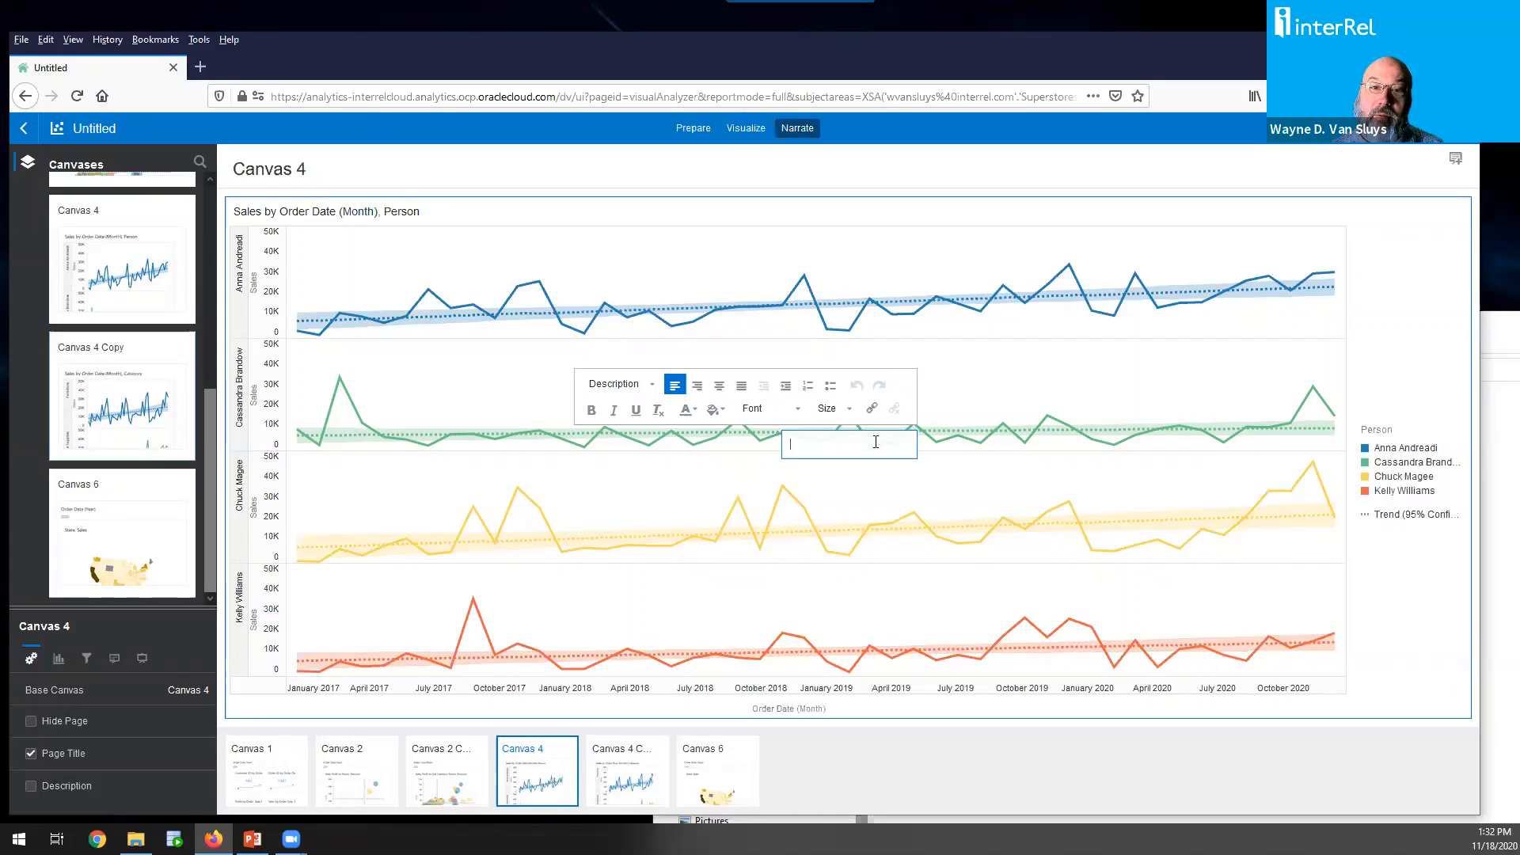
text(Look to coach)
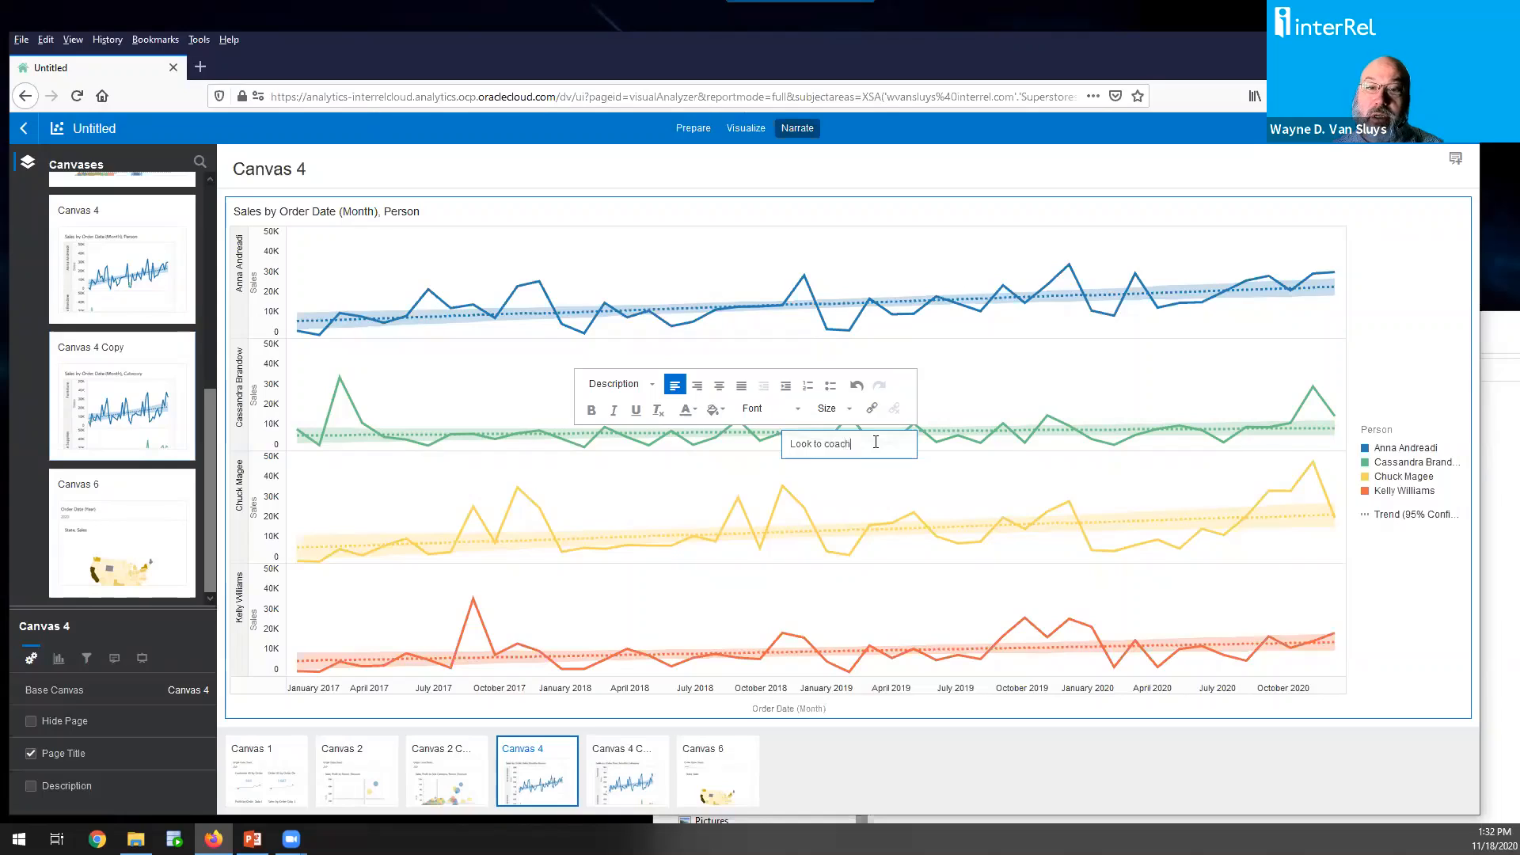
text( Cassandra)
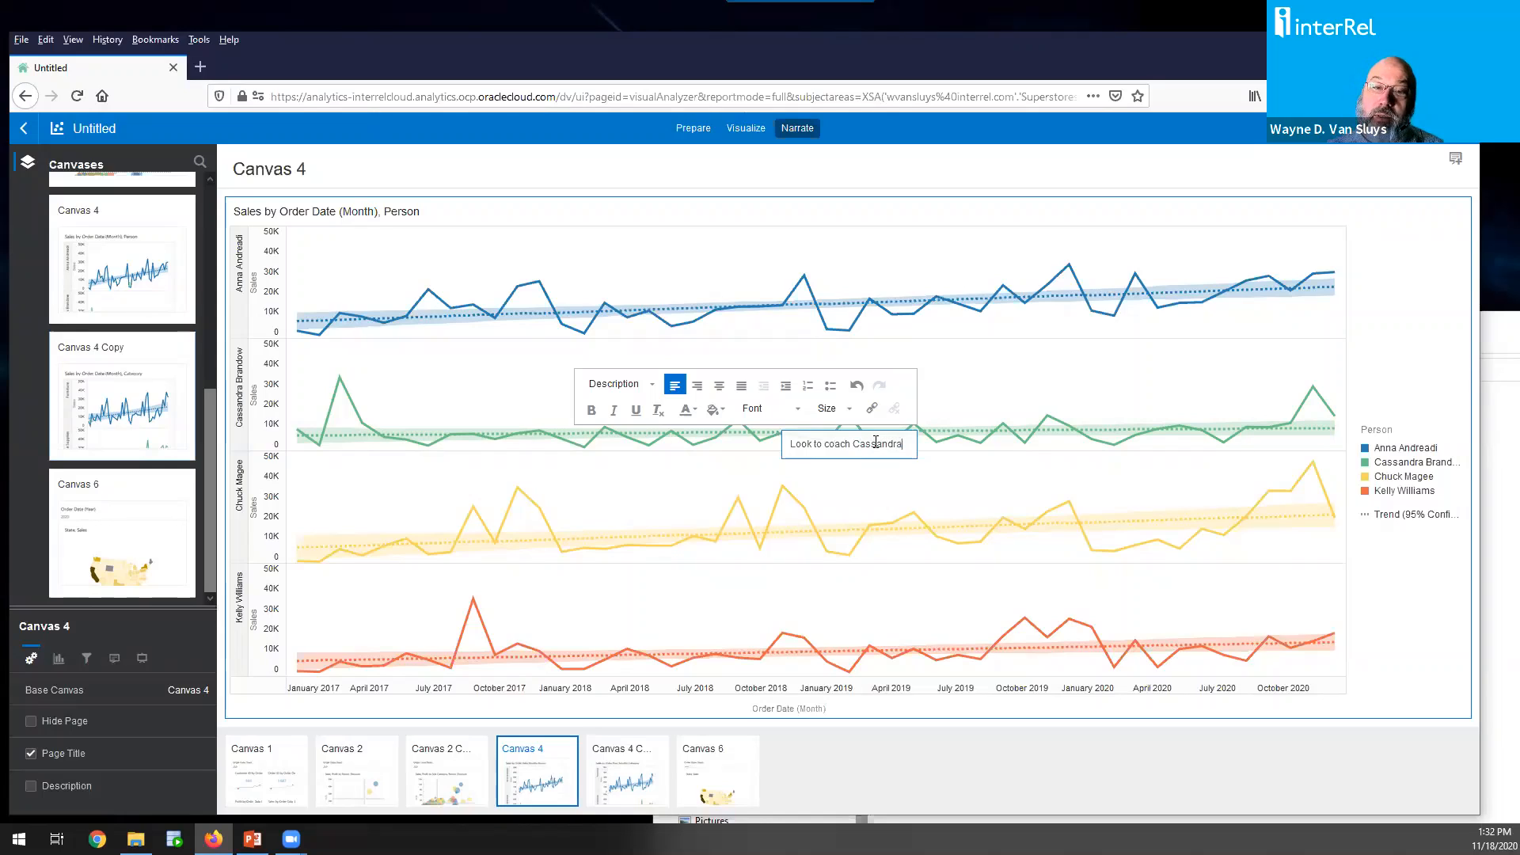
click(785, 485)
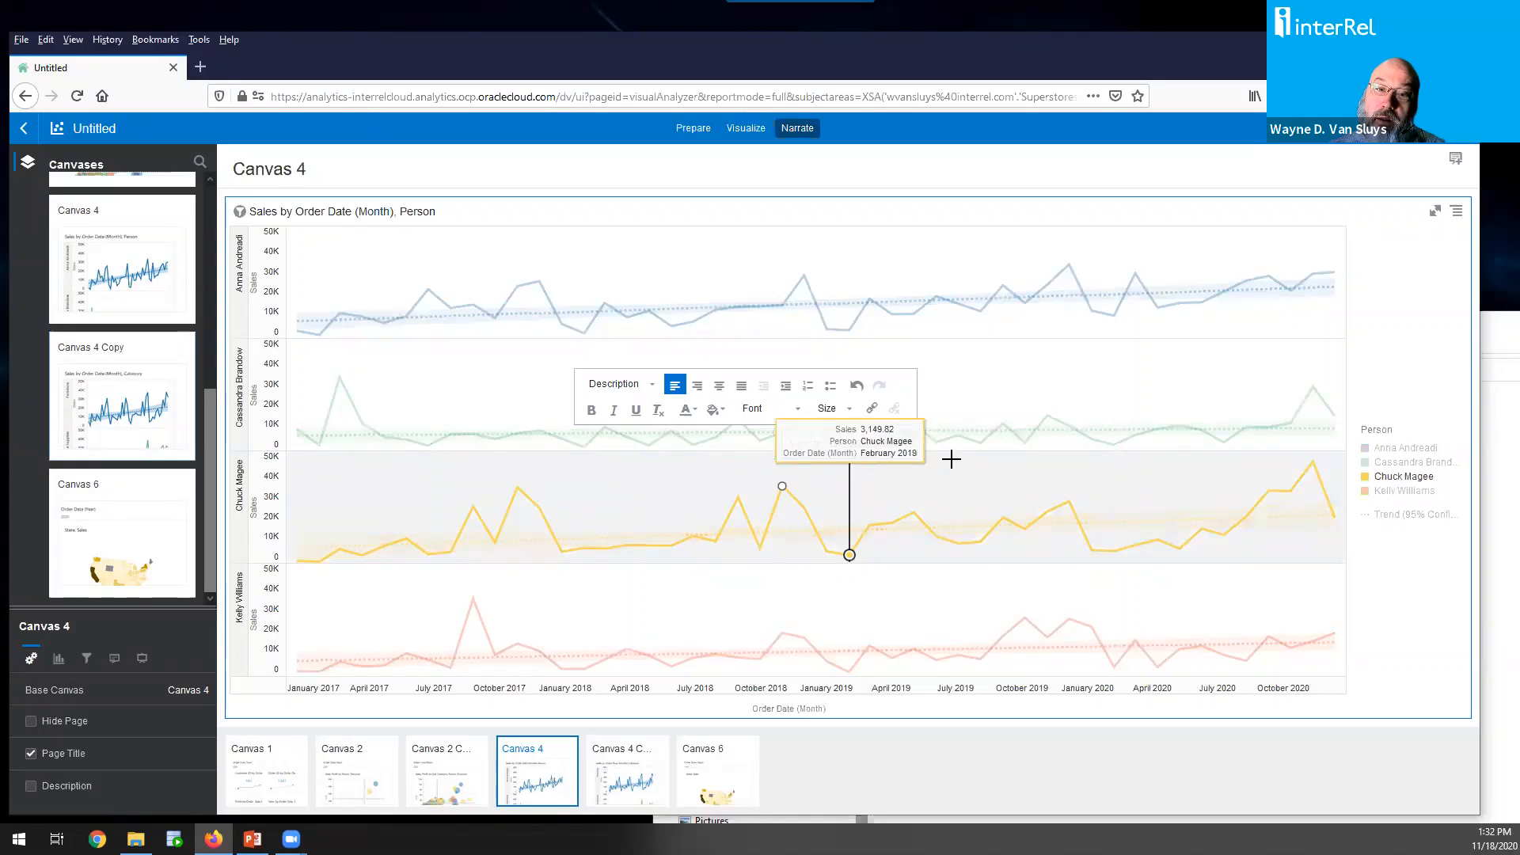
drag(836, 452, 1203, 383)
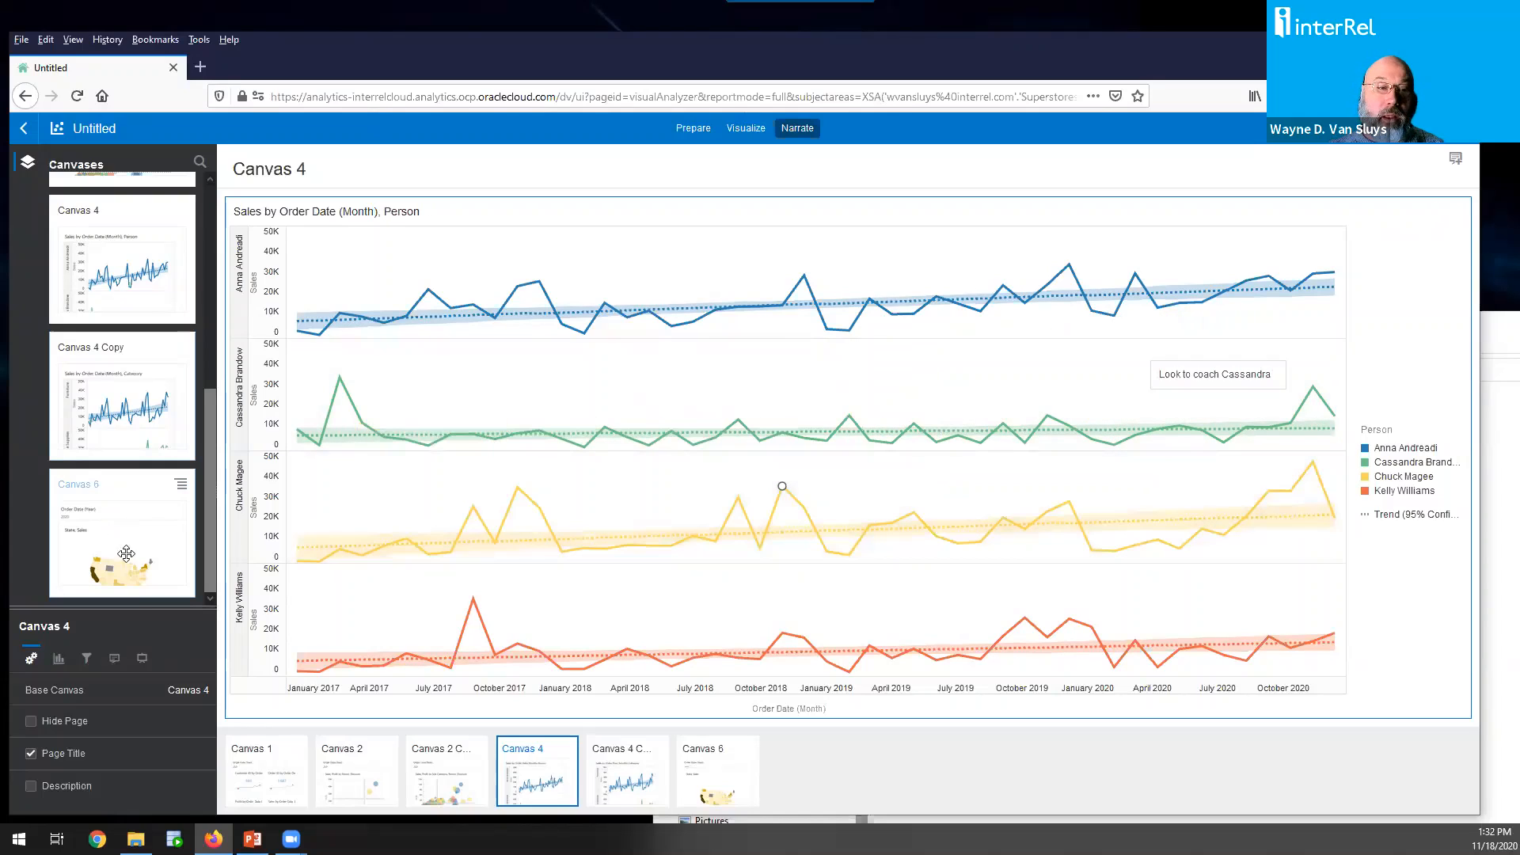
Add a note reading "Look into Discounting" to the Canvas 2 page and place it just below the two low-profit bubbles
click(265, 797)
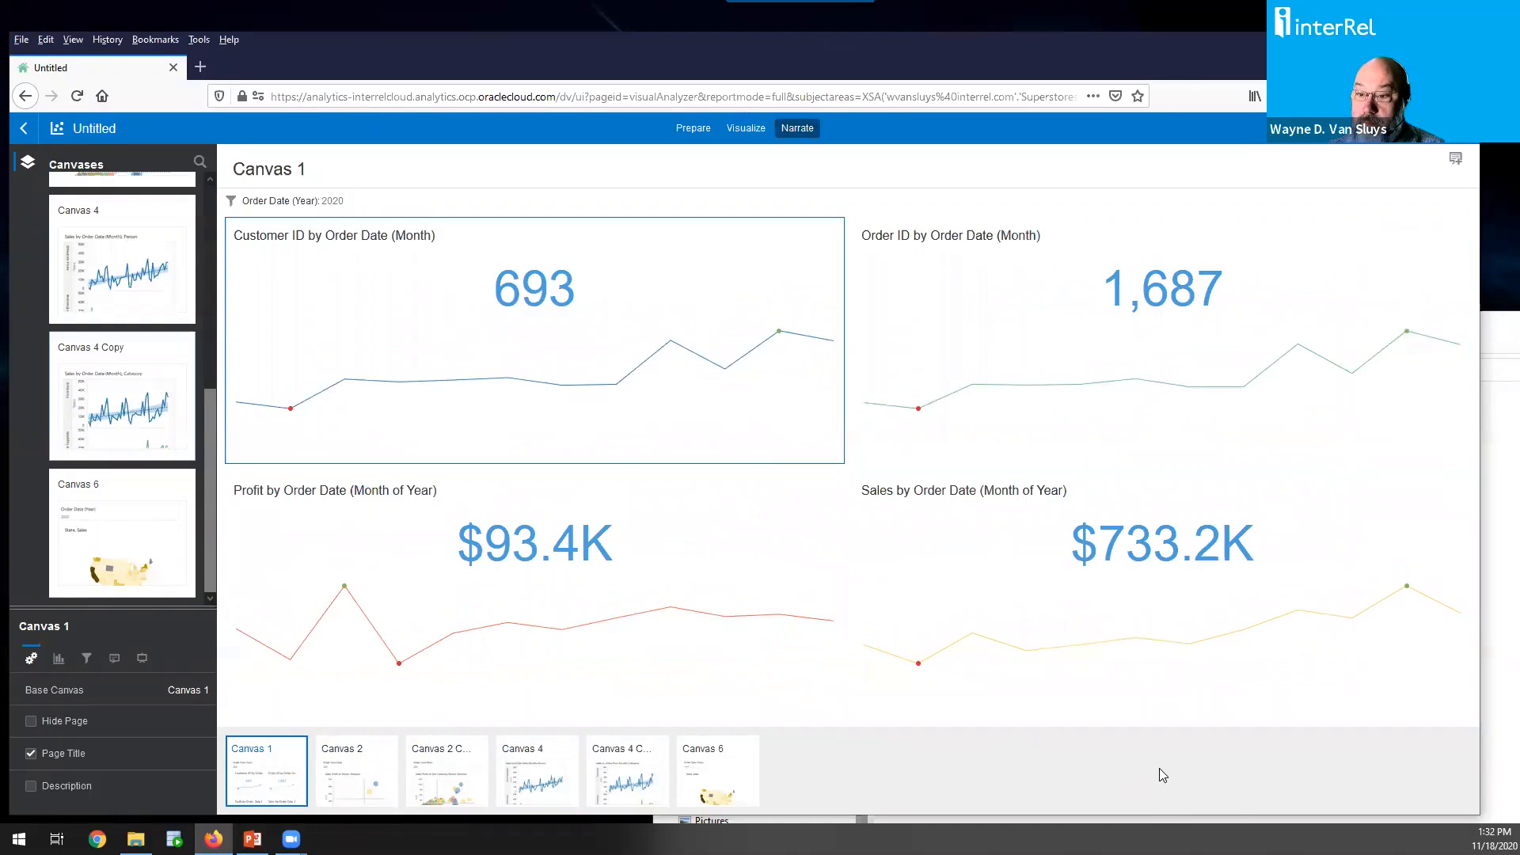
click(372, 790)
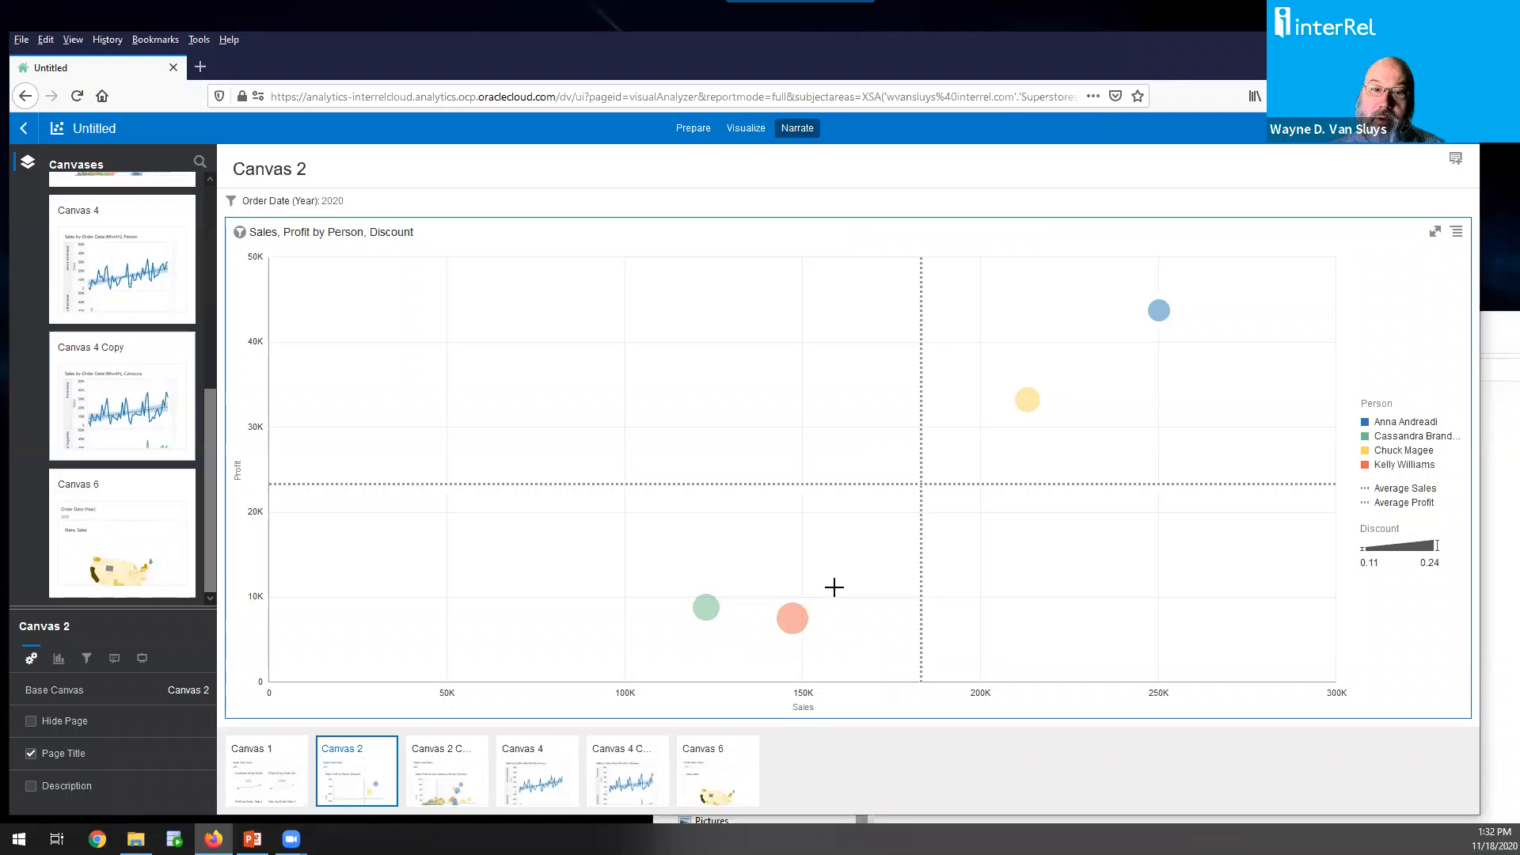
click(1455, 158)
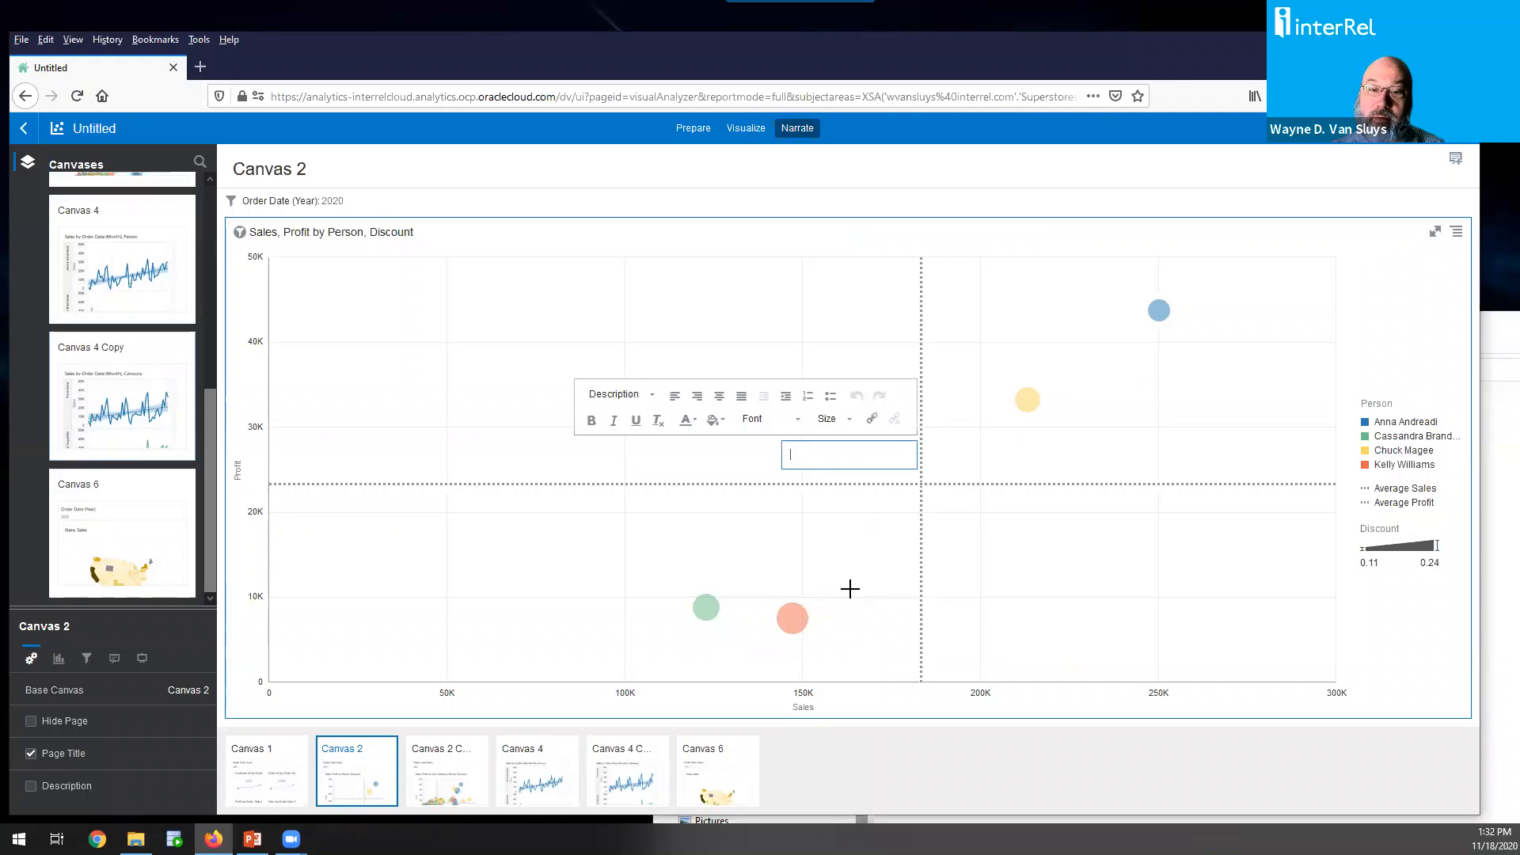
click(871, 611)
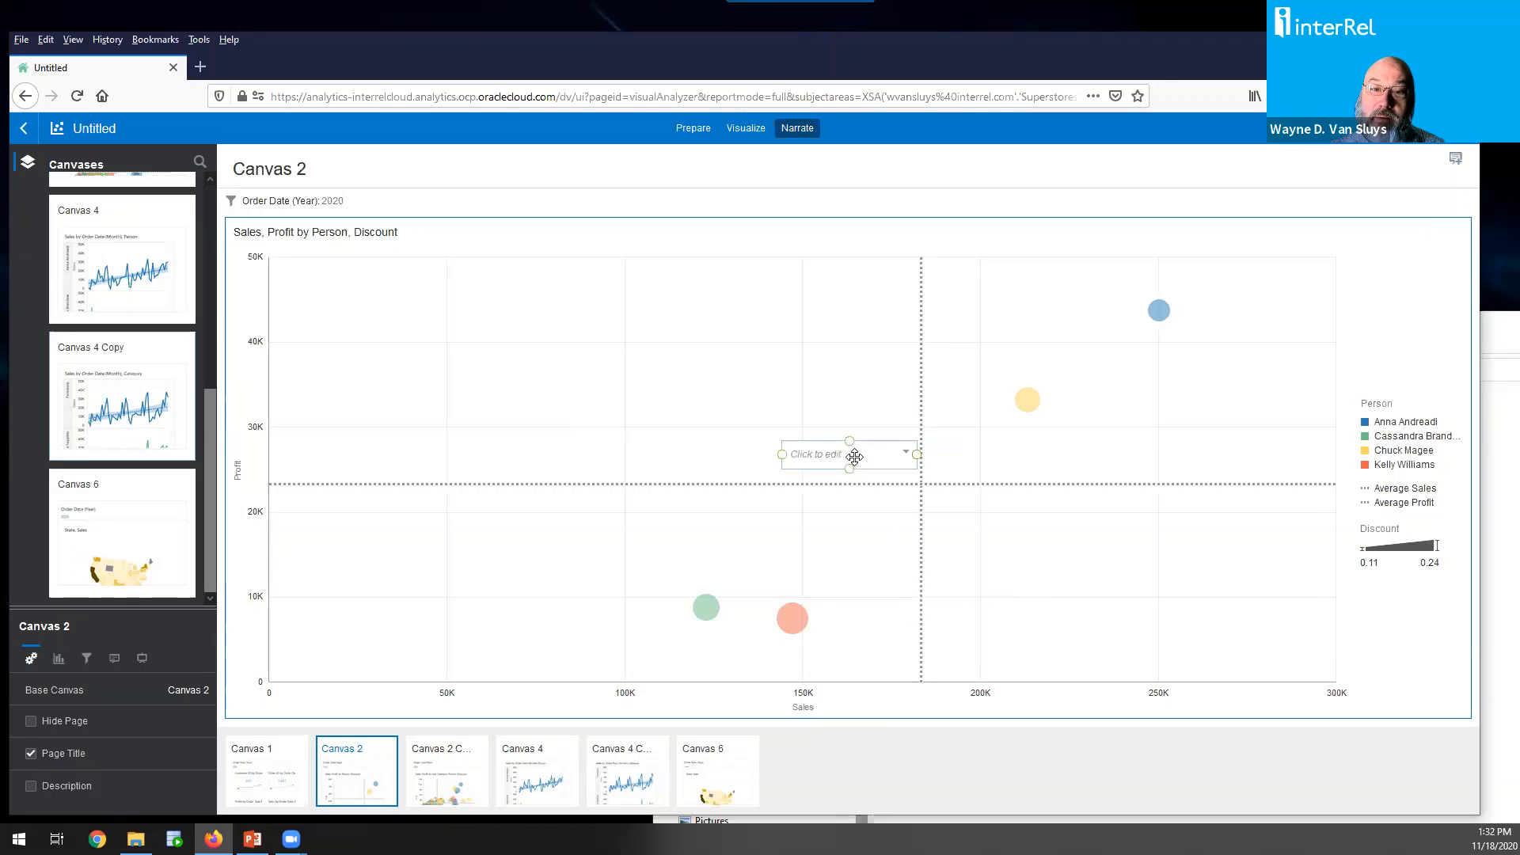
click(857, 457)
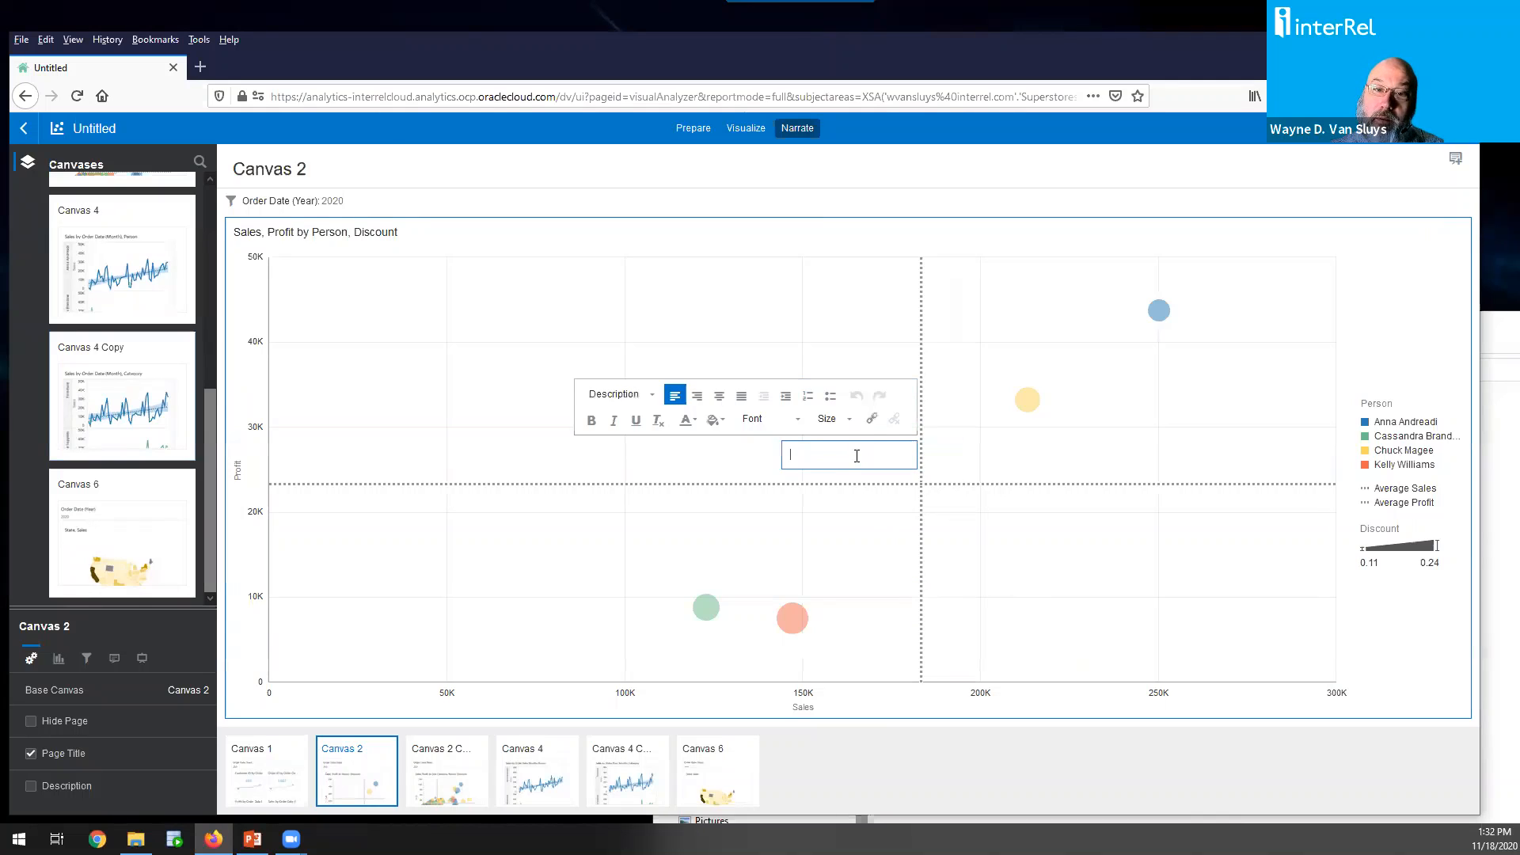
text(Look i)
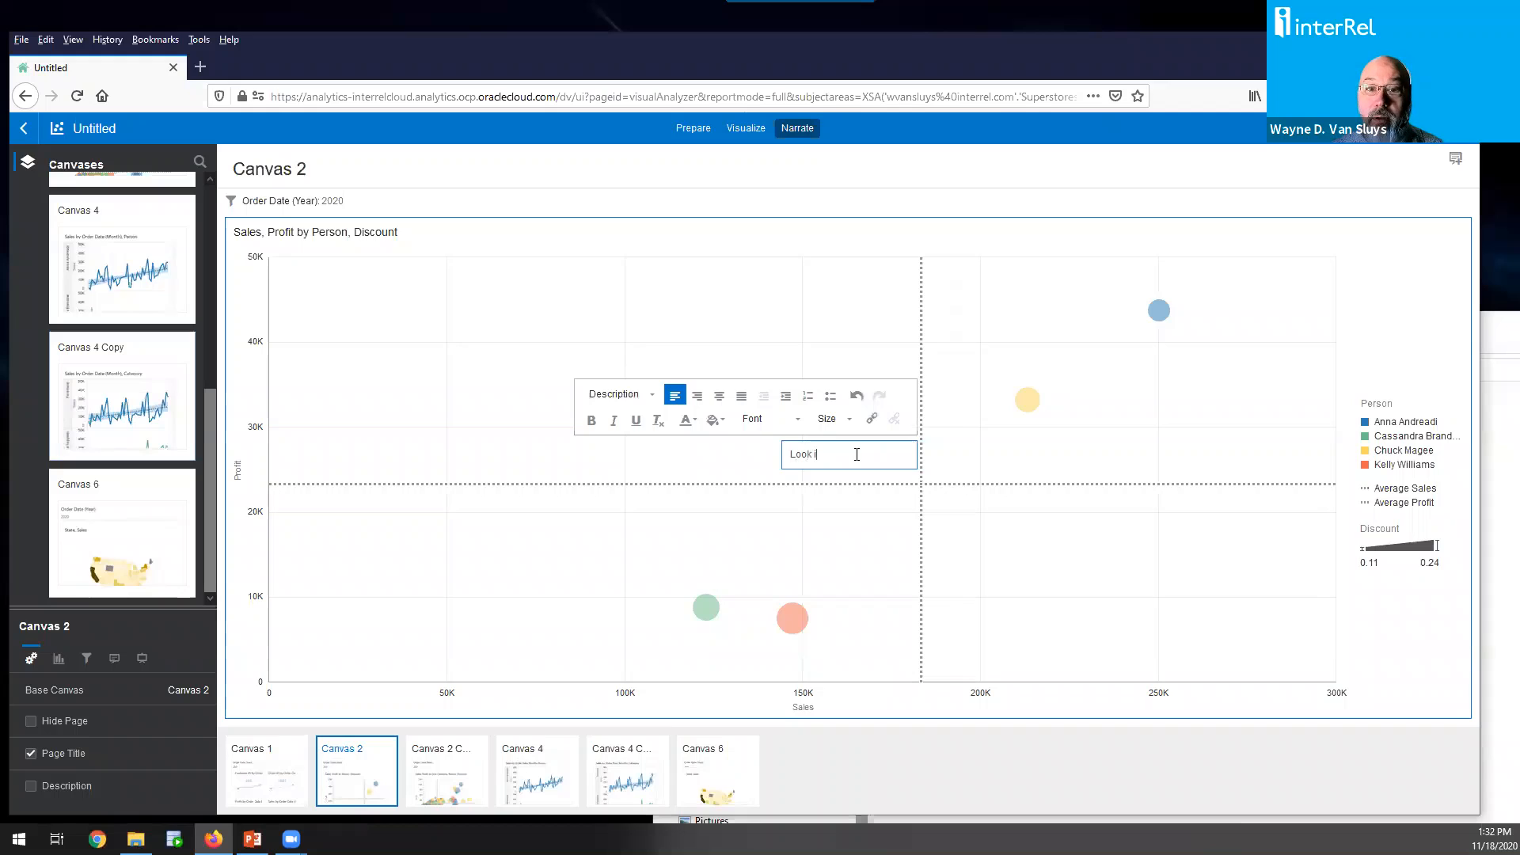
text(nto Discounting)
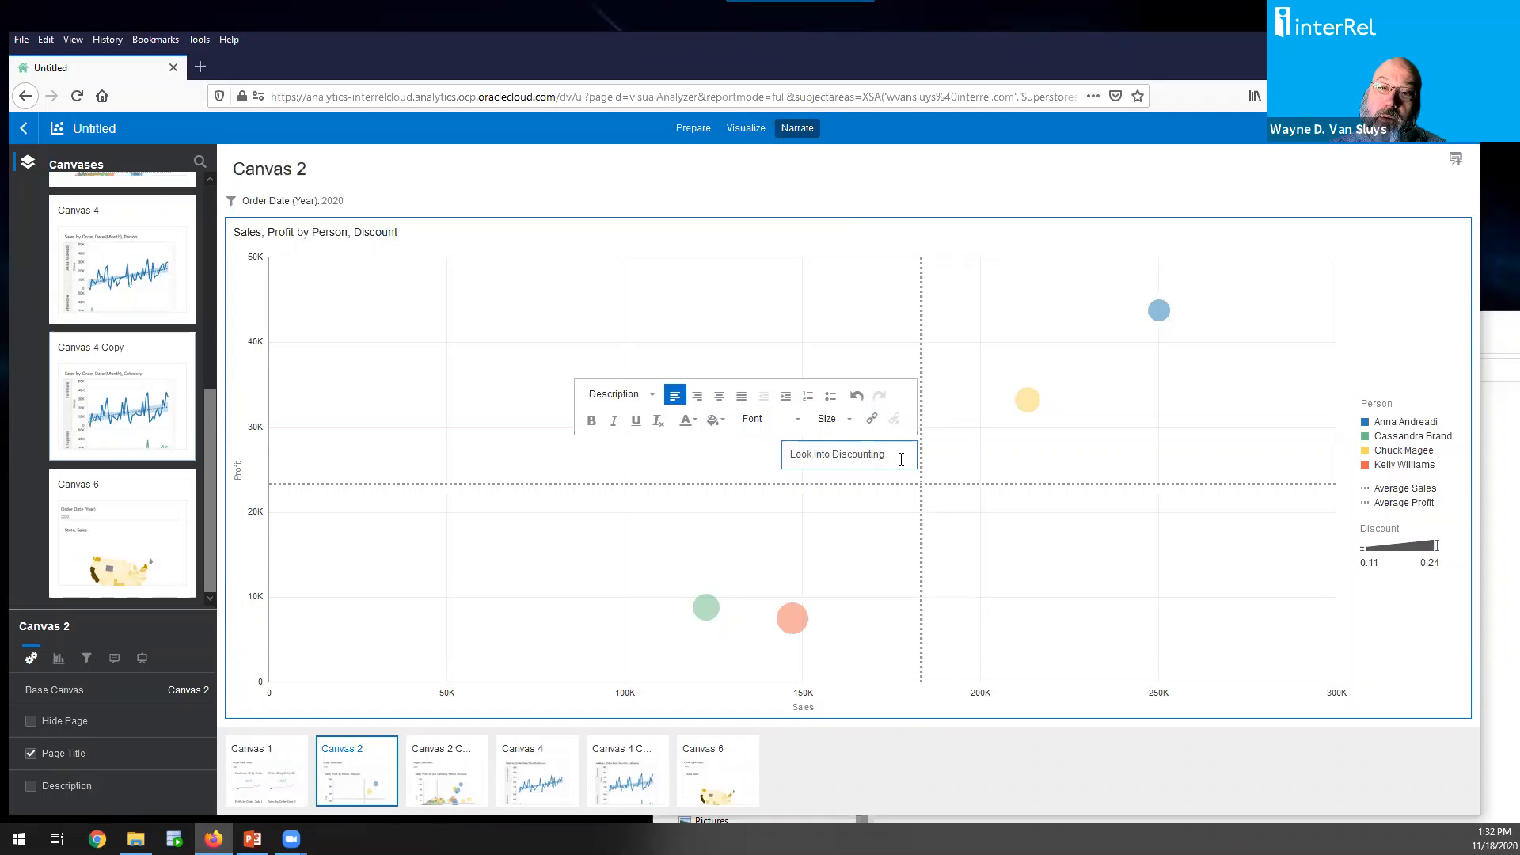
click(664, 459)
drag(819, 475, 693, 684)
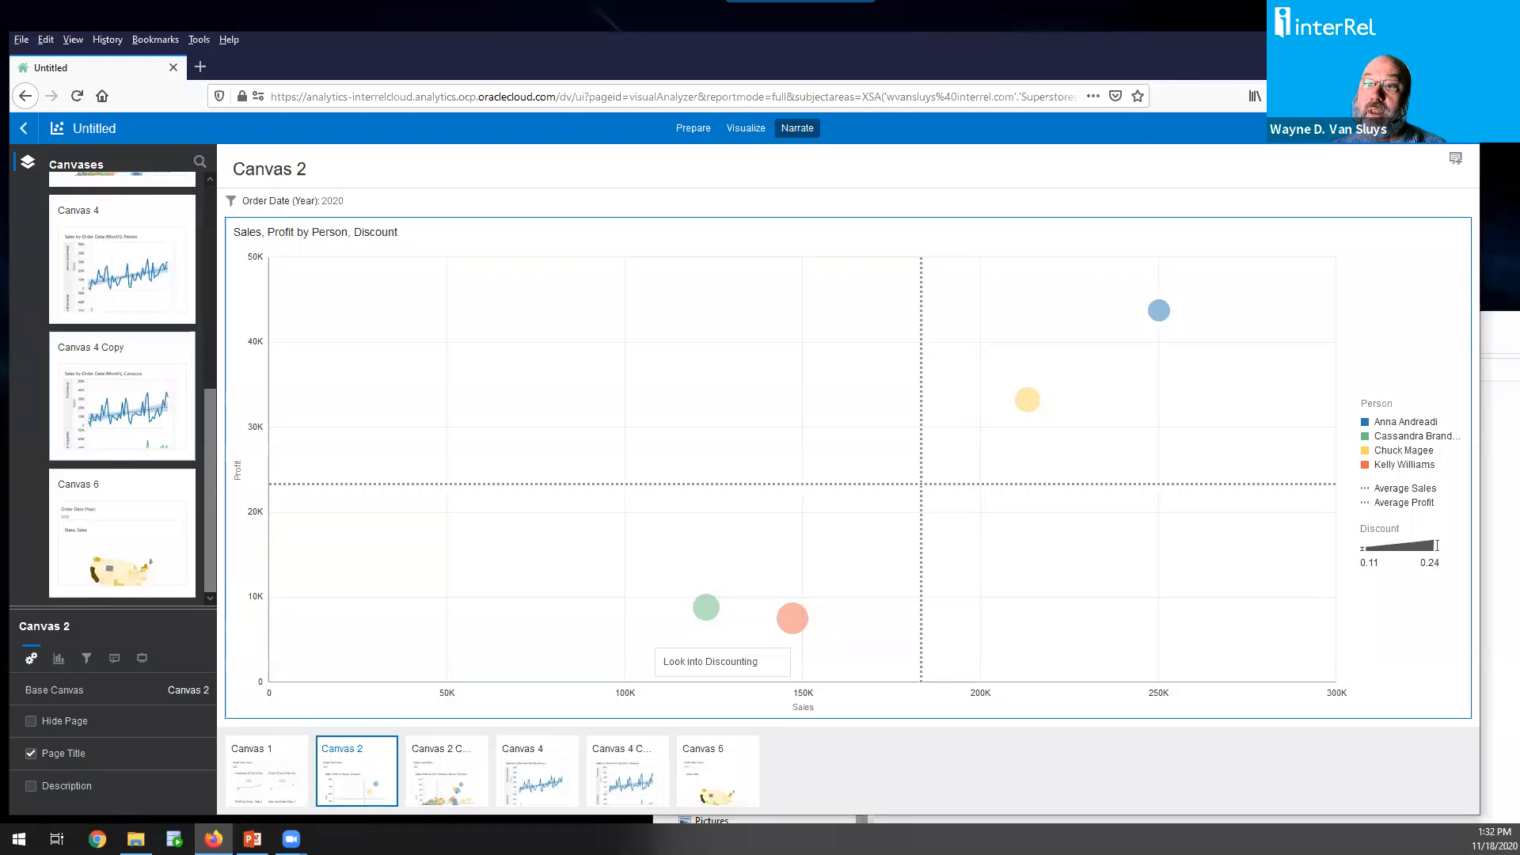
Present the story from the Canvas 1 page and examine the two low-profit bubbles on the Canvas 2 page
click(1425, 128)
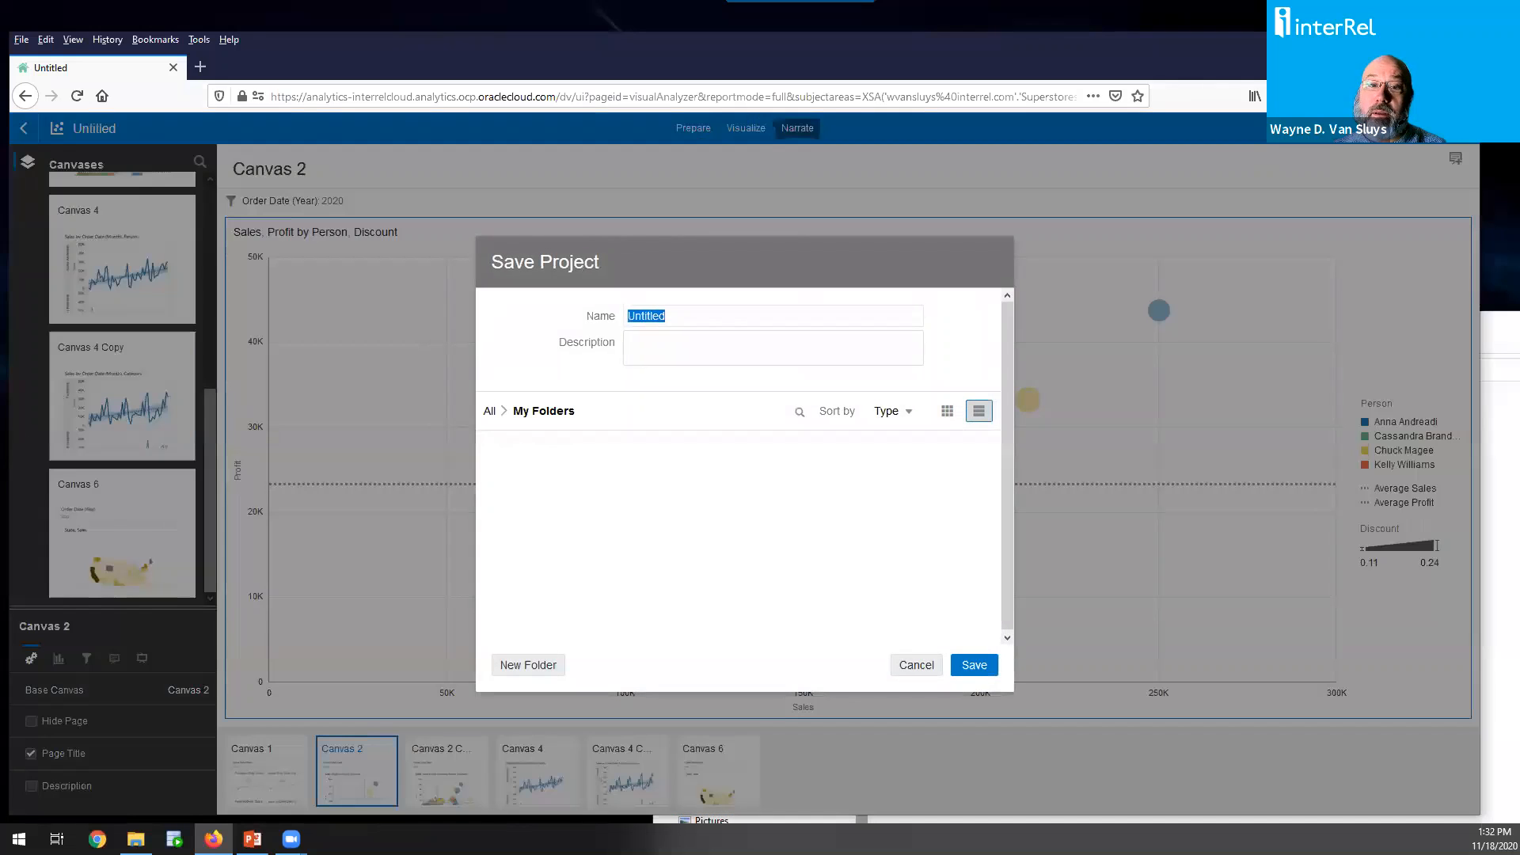
click(916, 667)
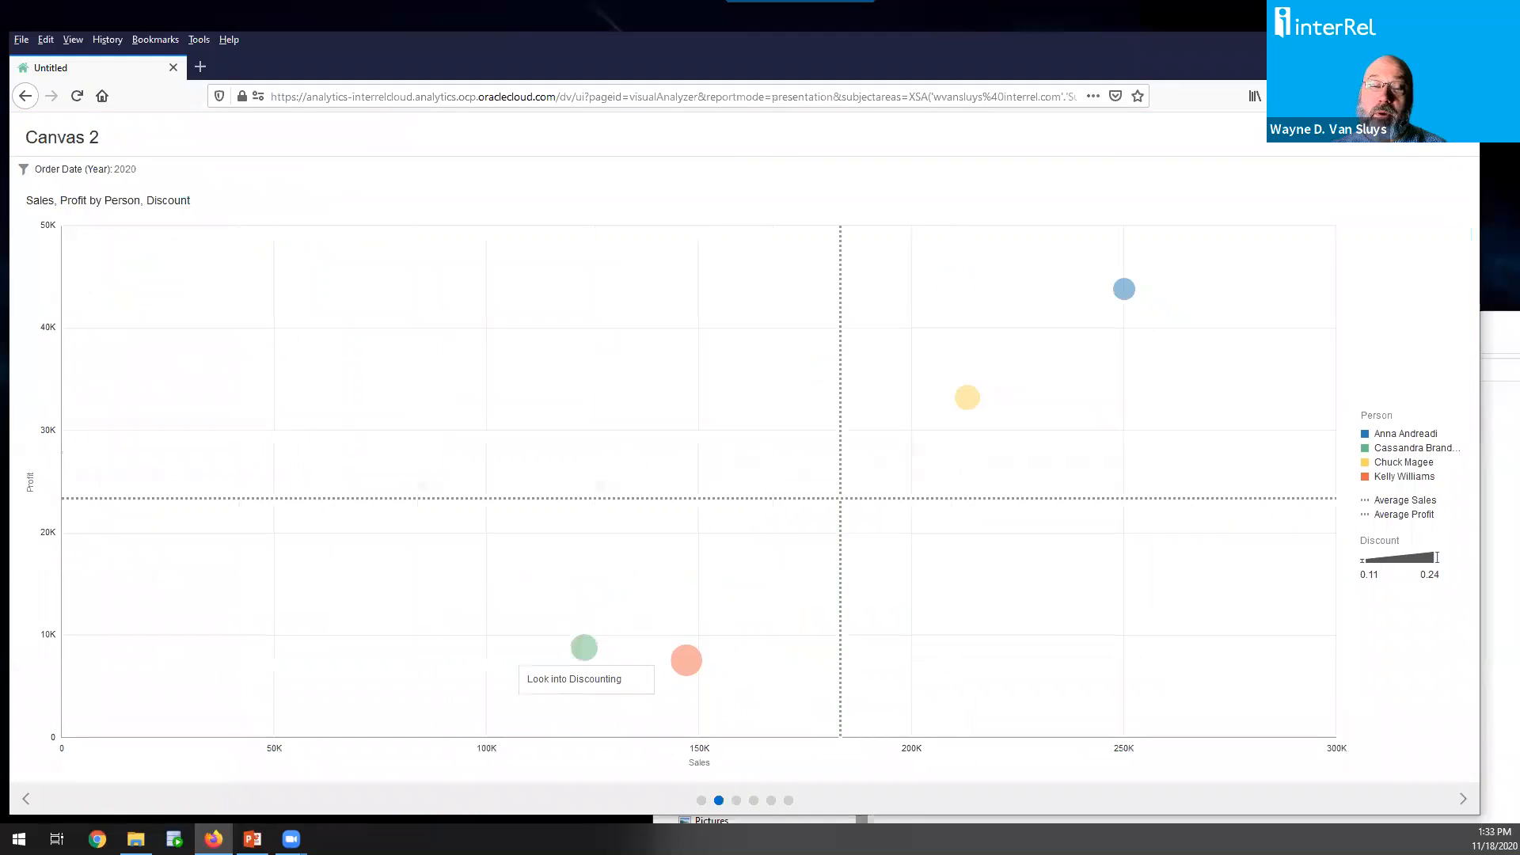
click(701, 800)
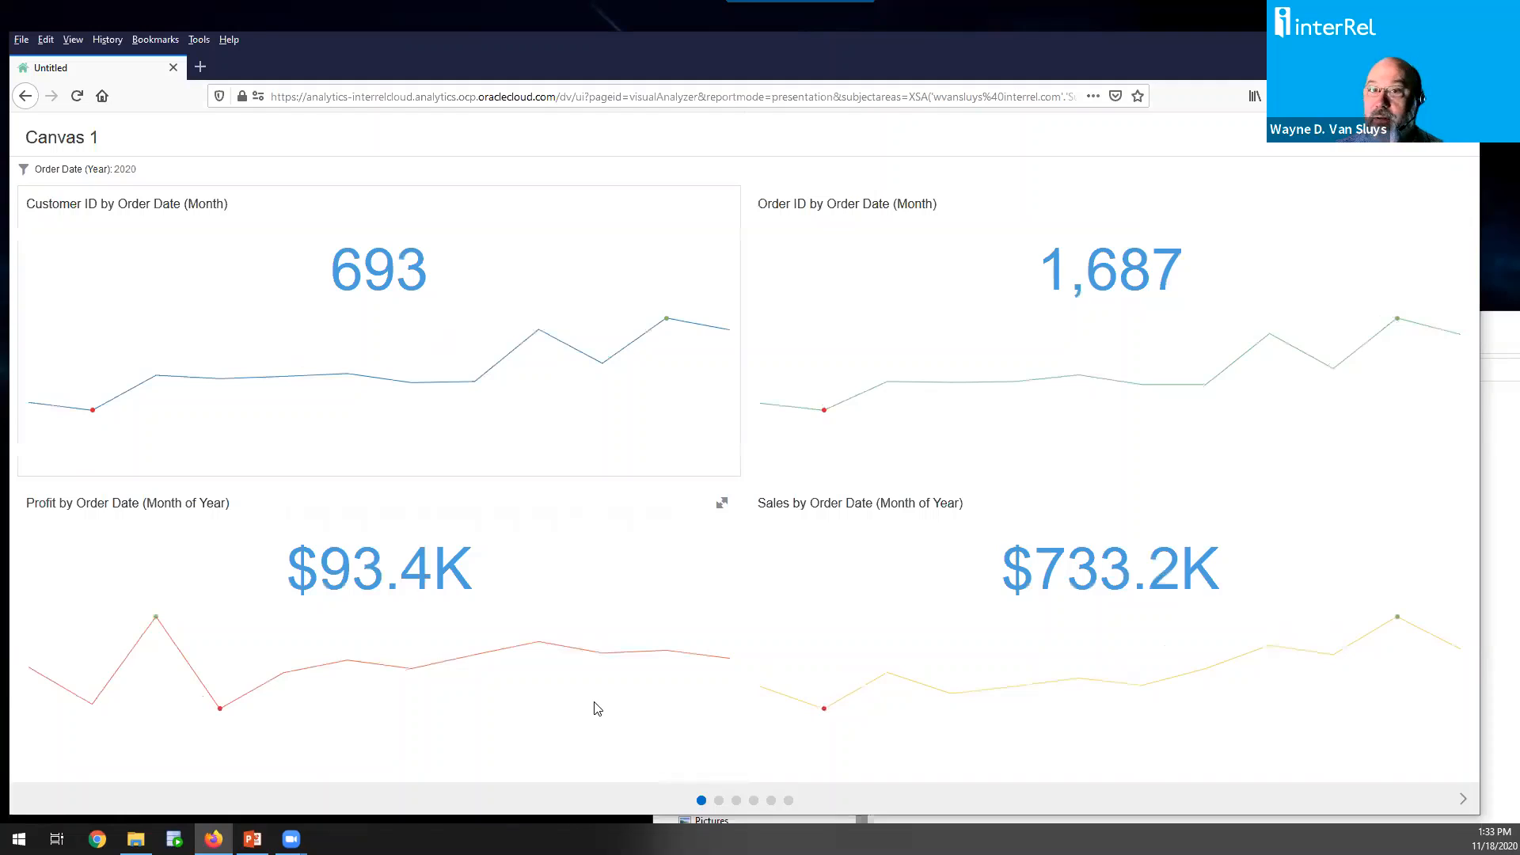
mouse_move(597, 707)
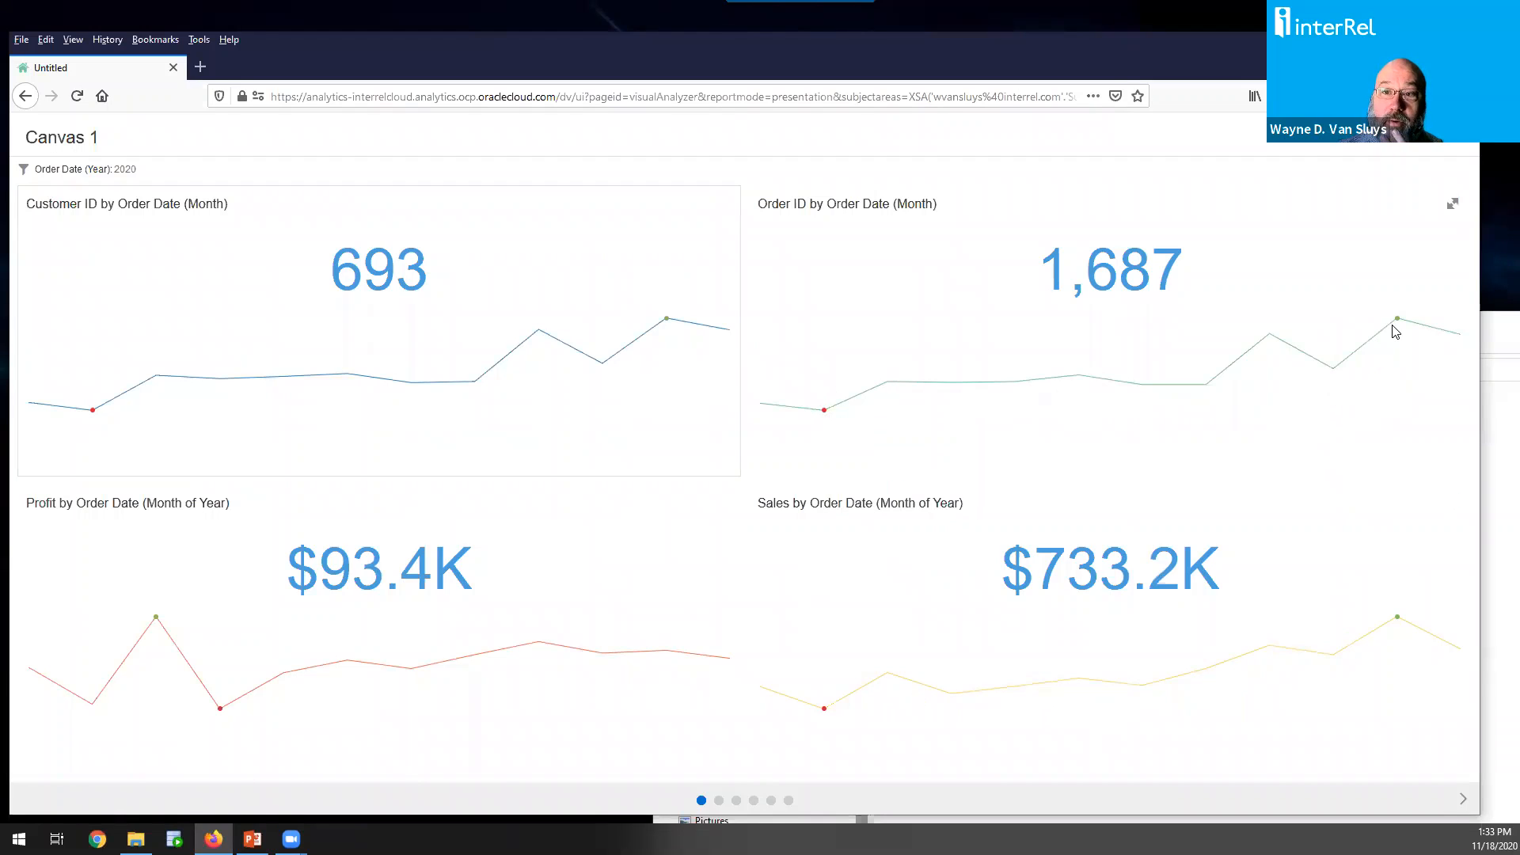
click(719, 801)
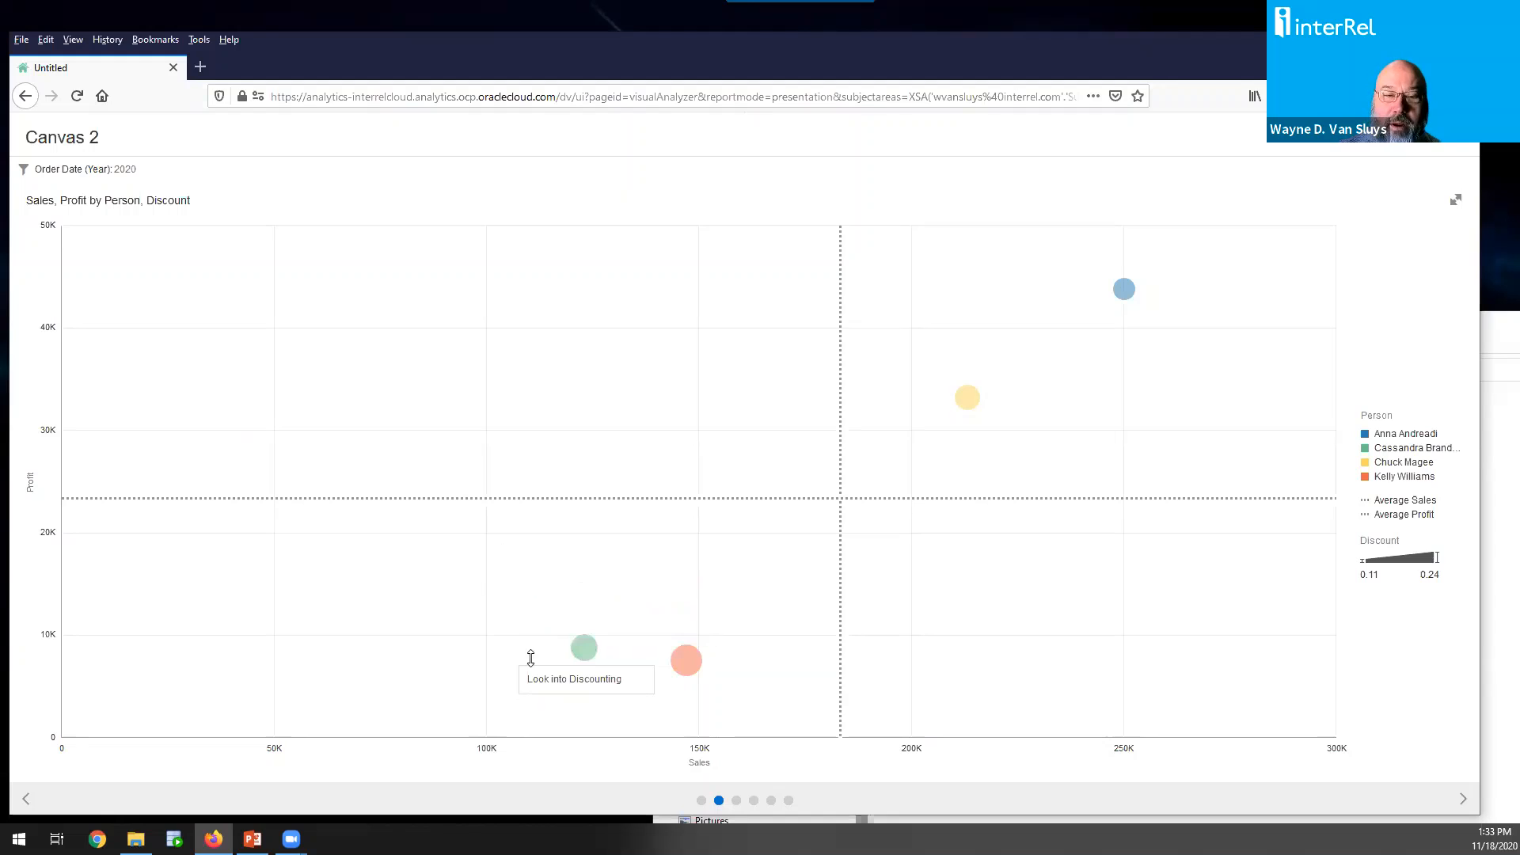
mouse_move(792, 499)
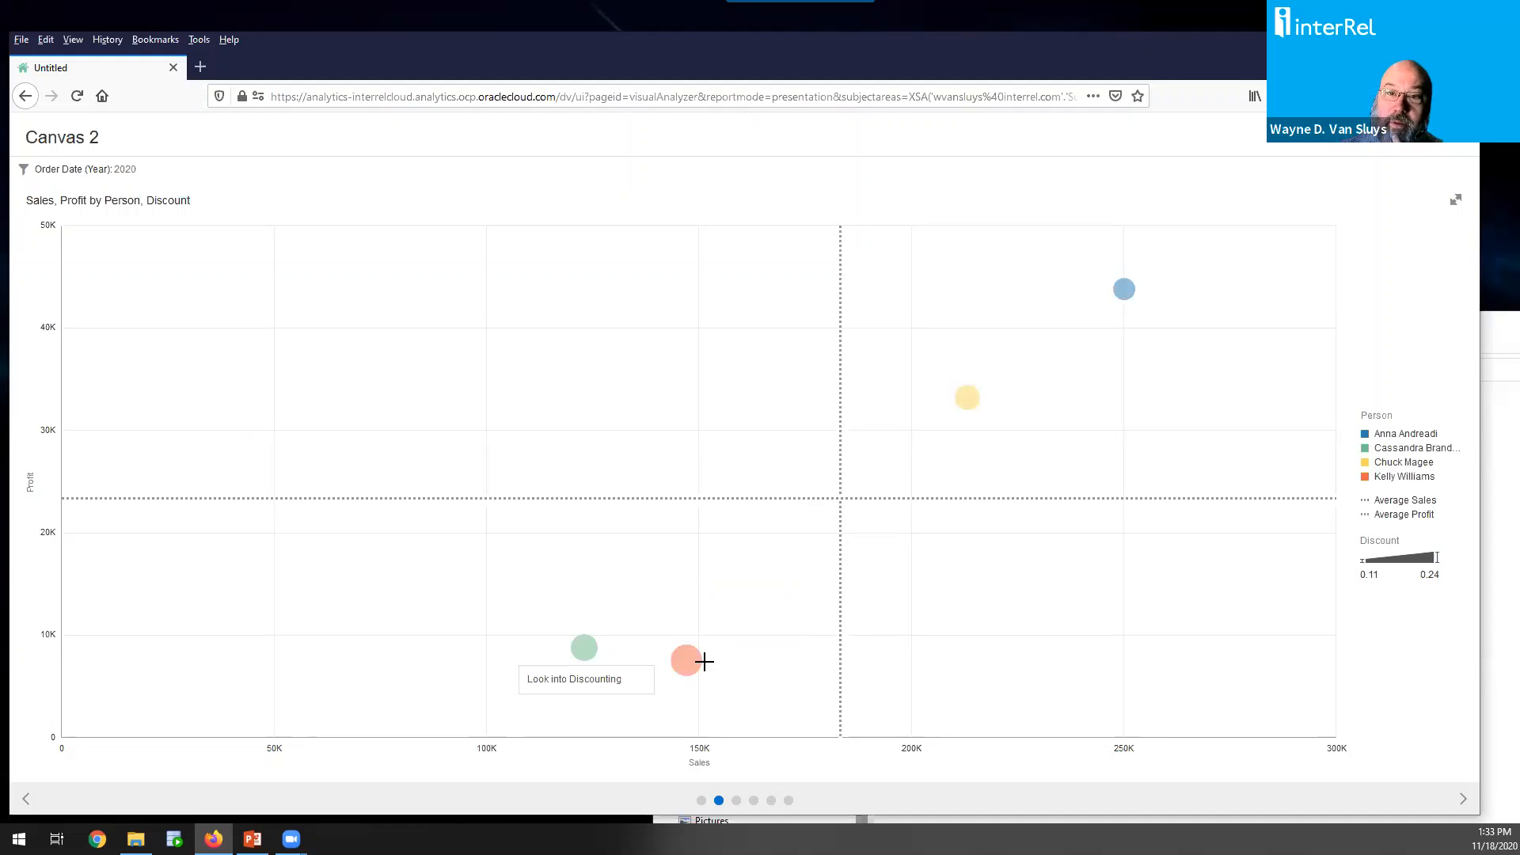
mouse_move(689, 663)
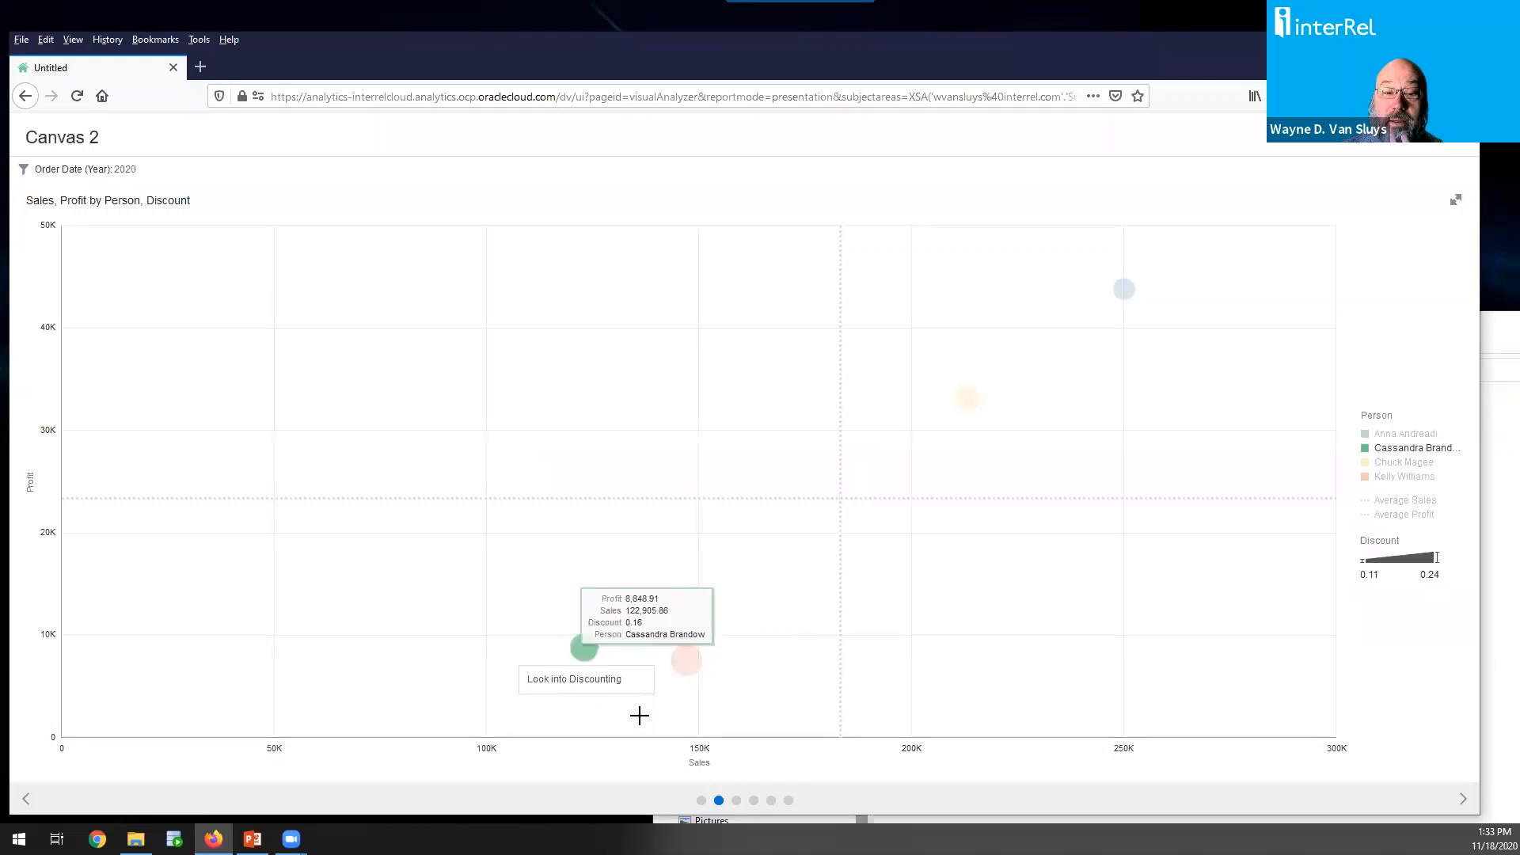
Show the Canvas 2 Copy page in the presentation and inspect the details of the loss-making bubble near 10K sales
click(736, 801)
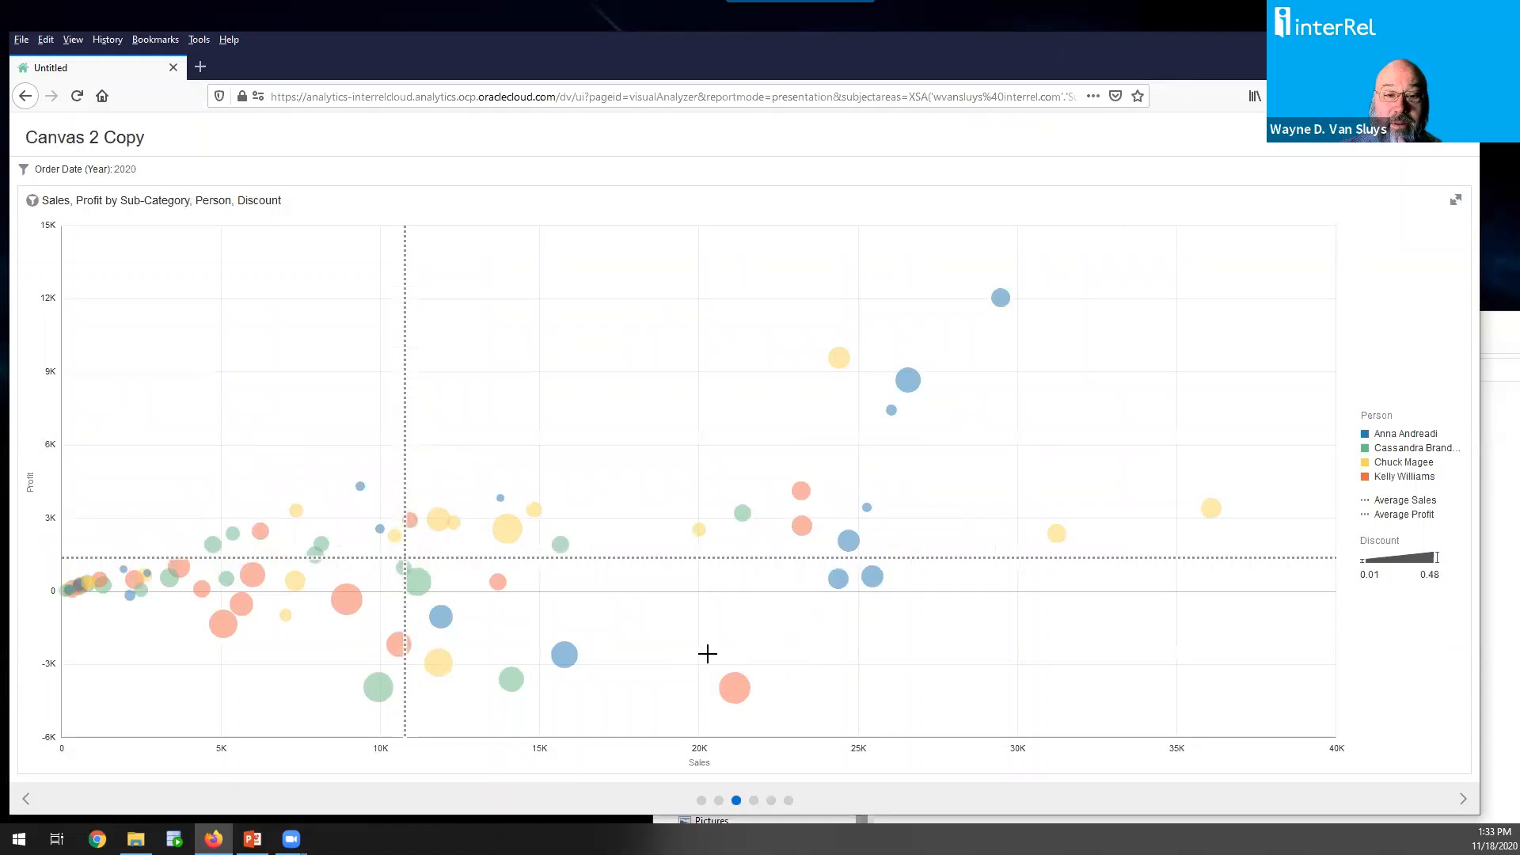
mouse_move(244, 614)
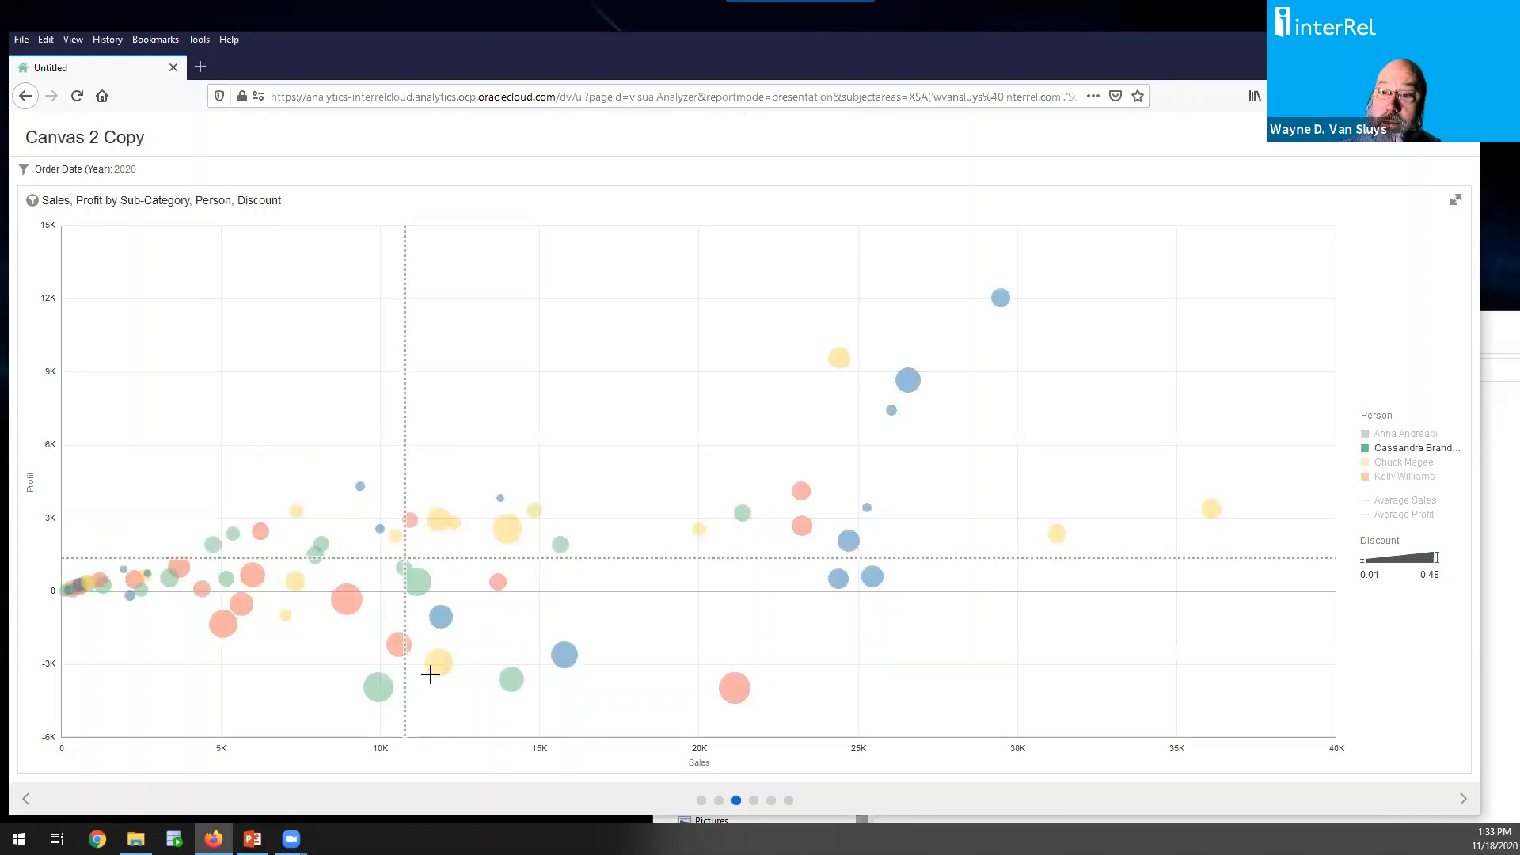
mouse_move(398, 647)
mouse_move(383, 703)
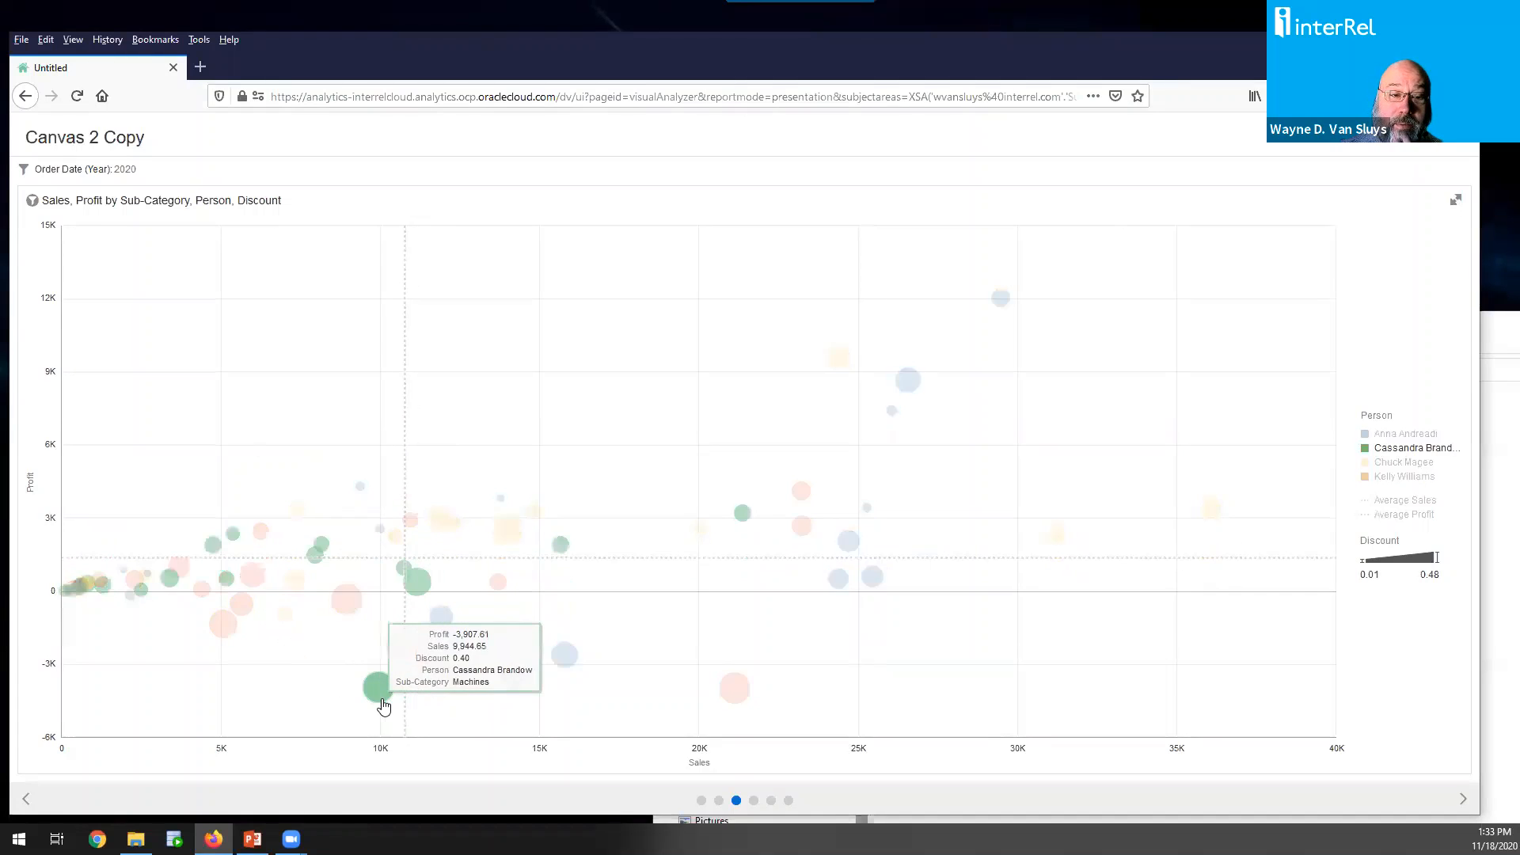
Review the sales trends by person on the Canvas 4 page and by category on the Canvas 4 Copy page
click(754, 800)
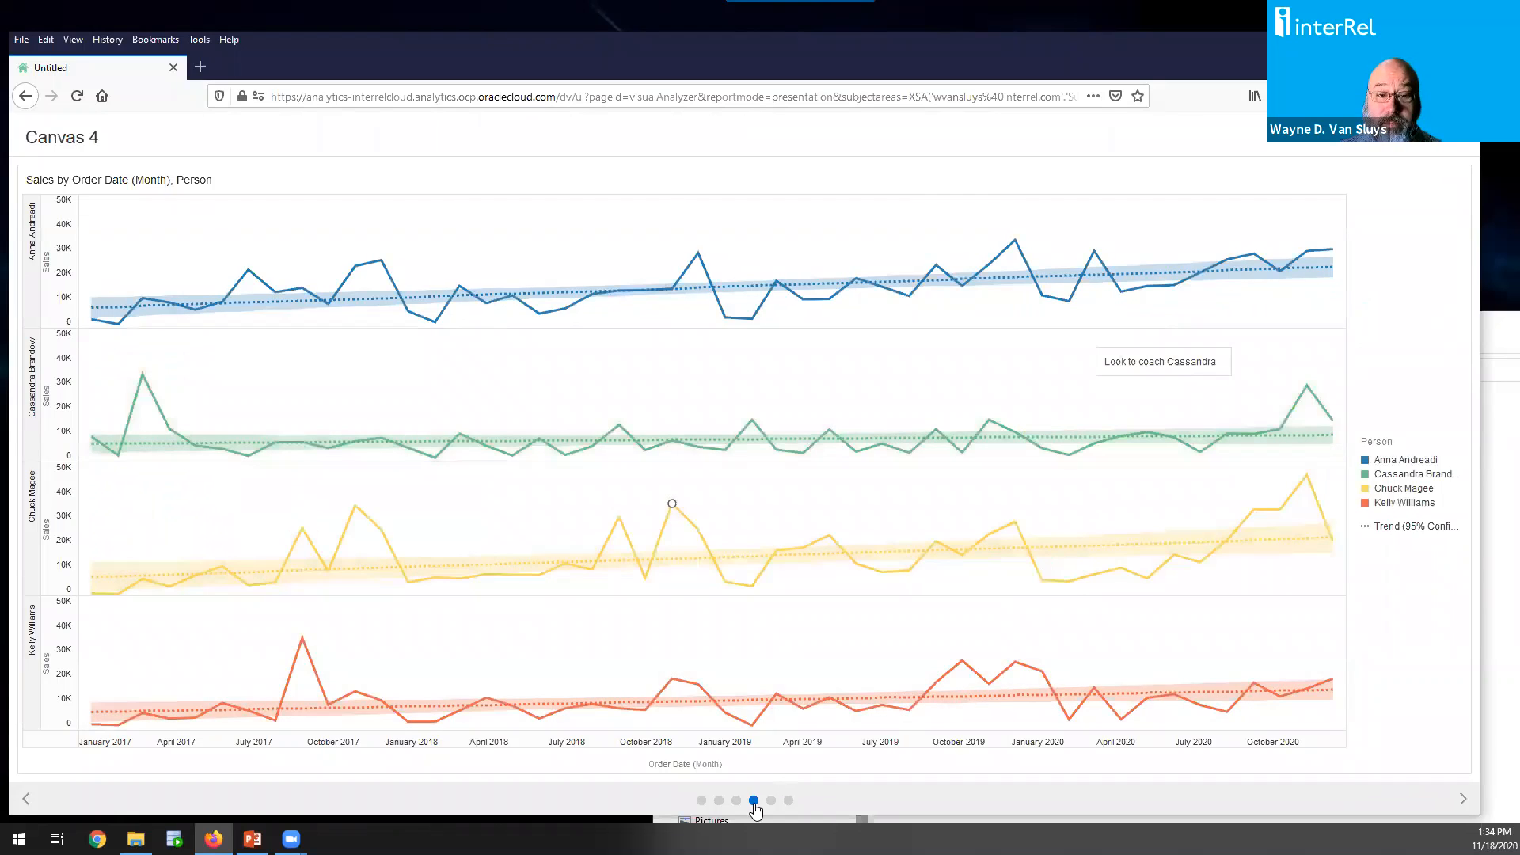
click(770, 801)
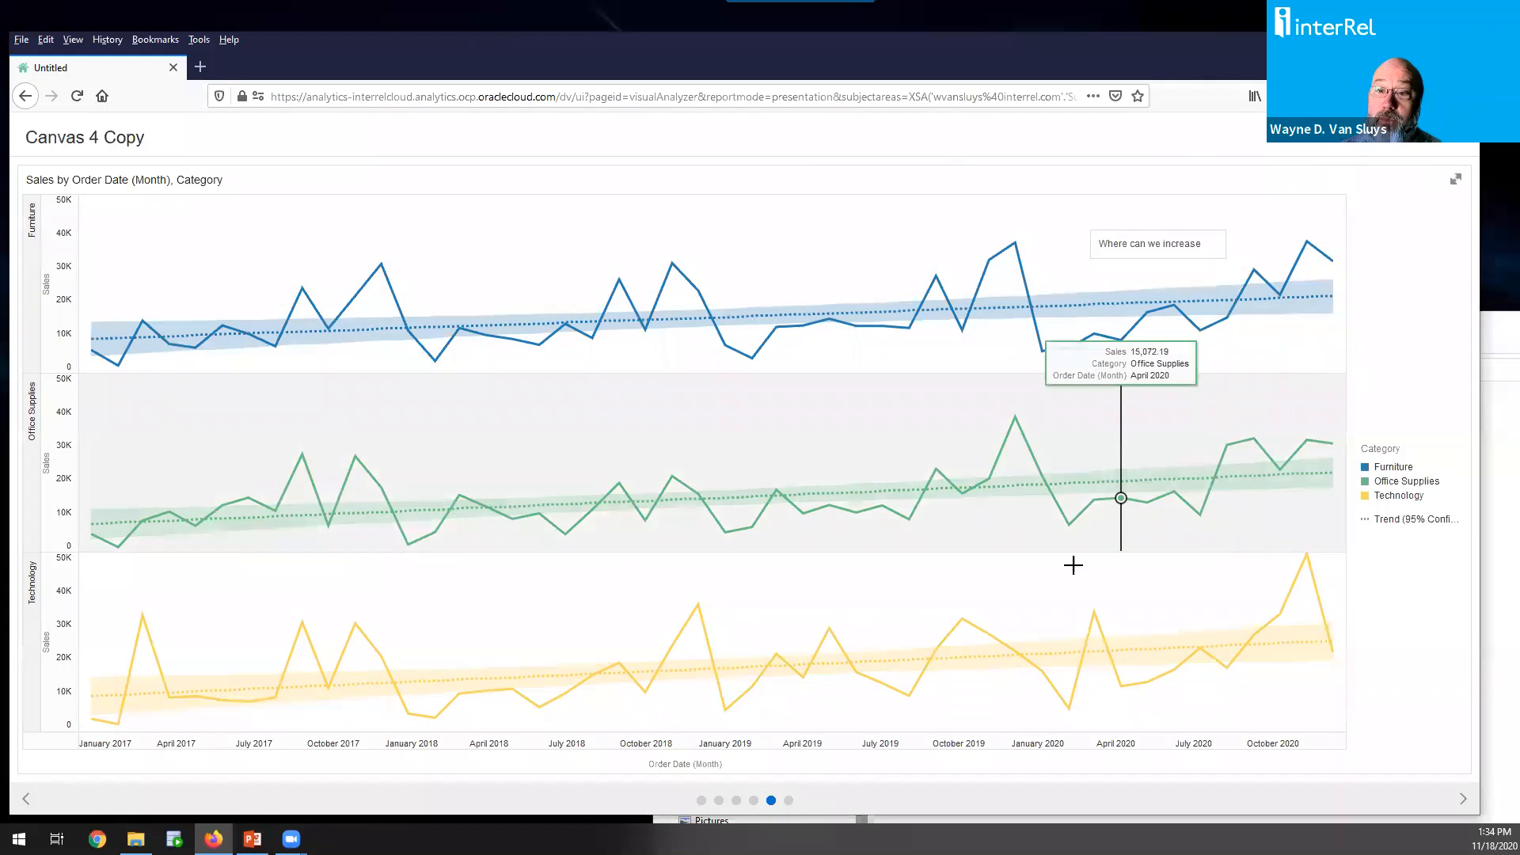
click(1203, 649)
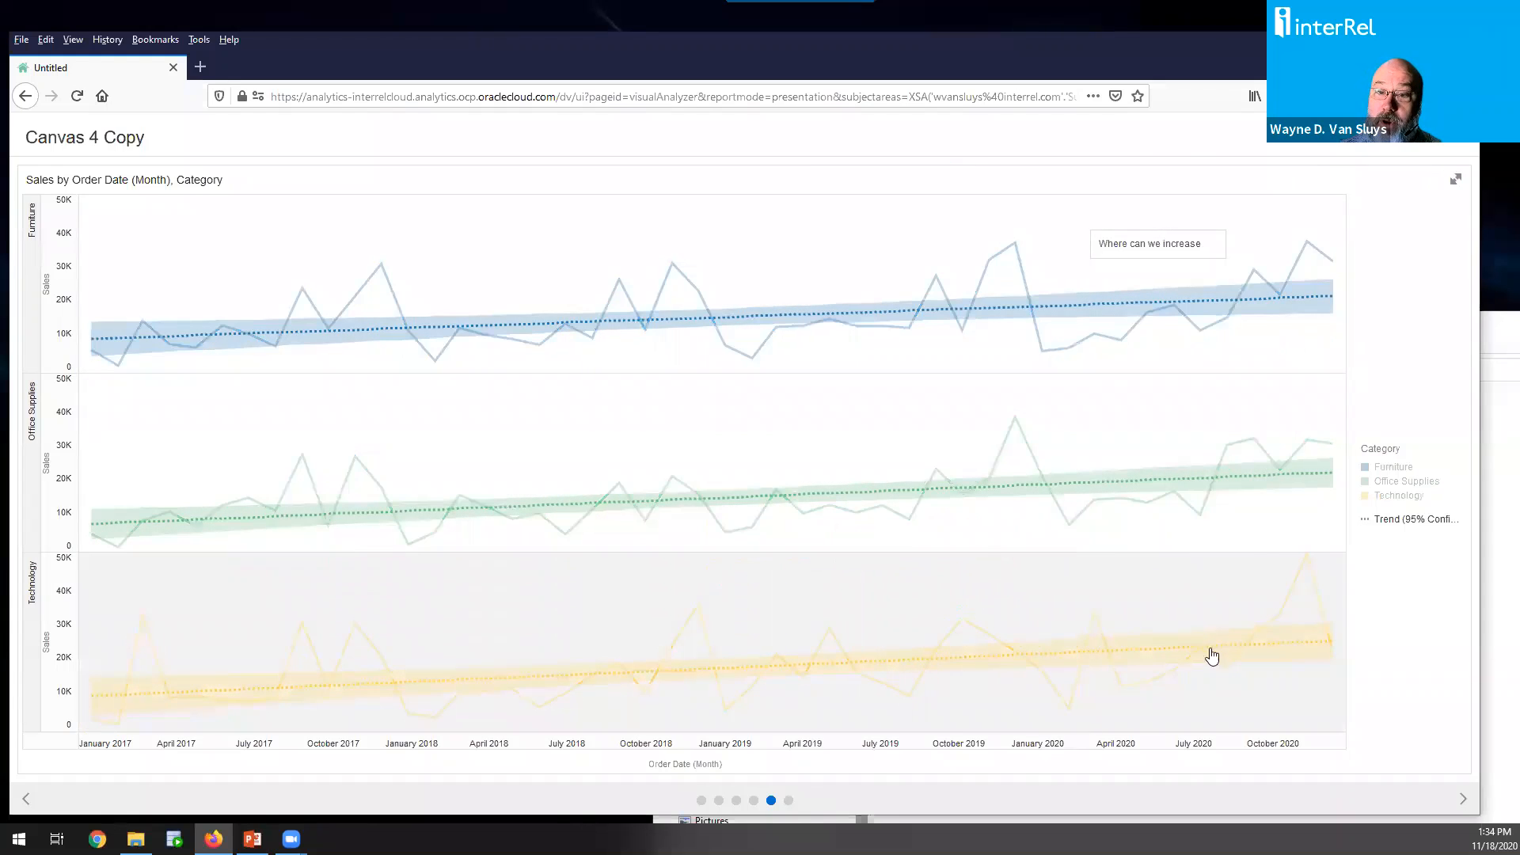
click(1098, 714)
Show the Canvas 6 page in the presentation and inspect the sales of California and Texas on the map
click(789, 800)
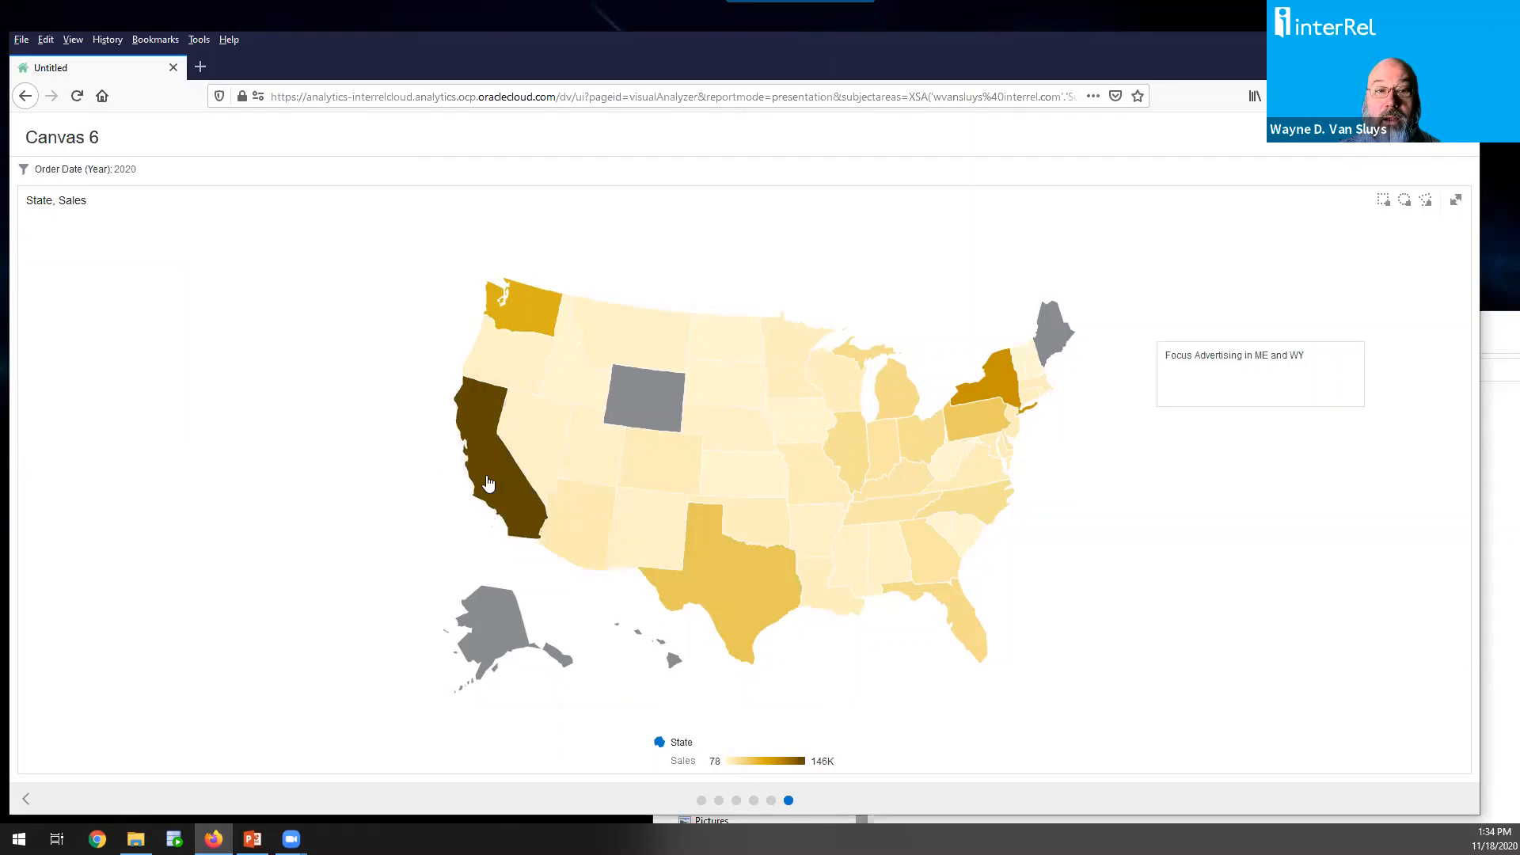
mouse_move(478, 504)
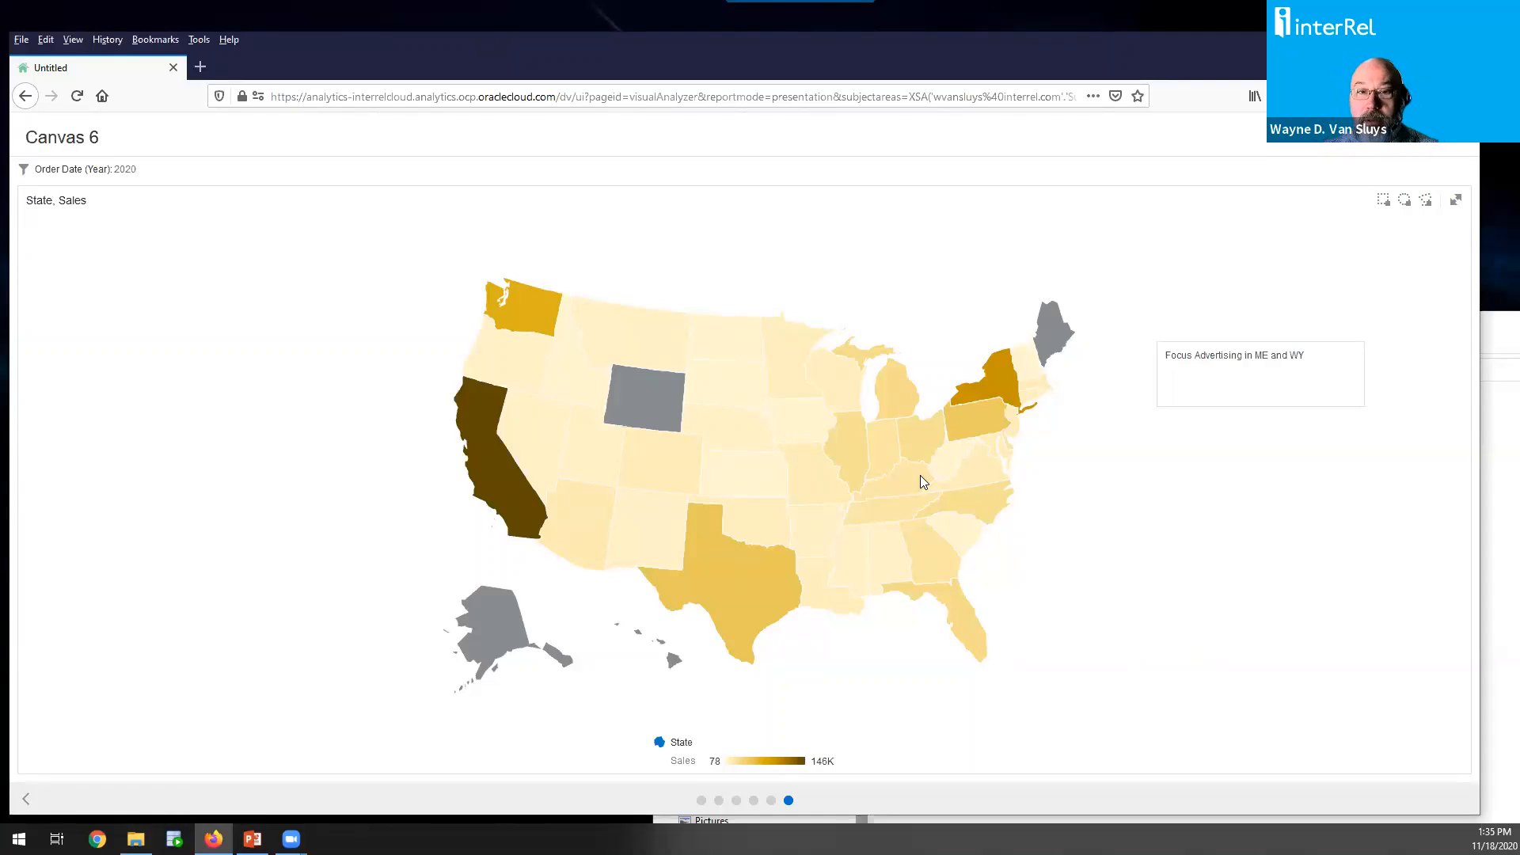
mouse_move(487, 418)
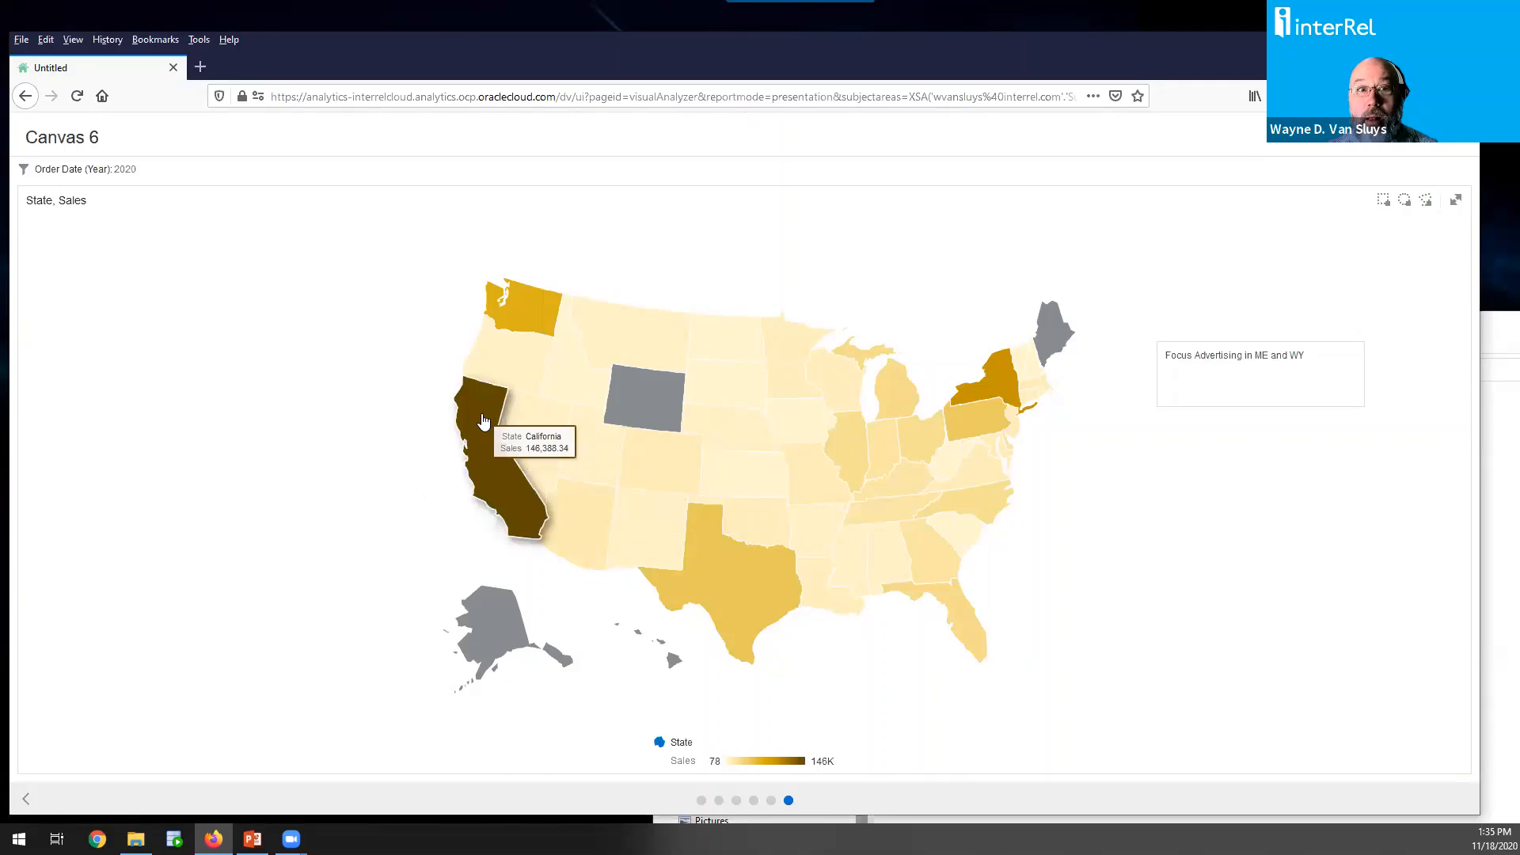
mouse_move(756, 600)
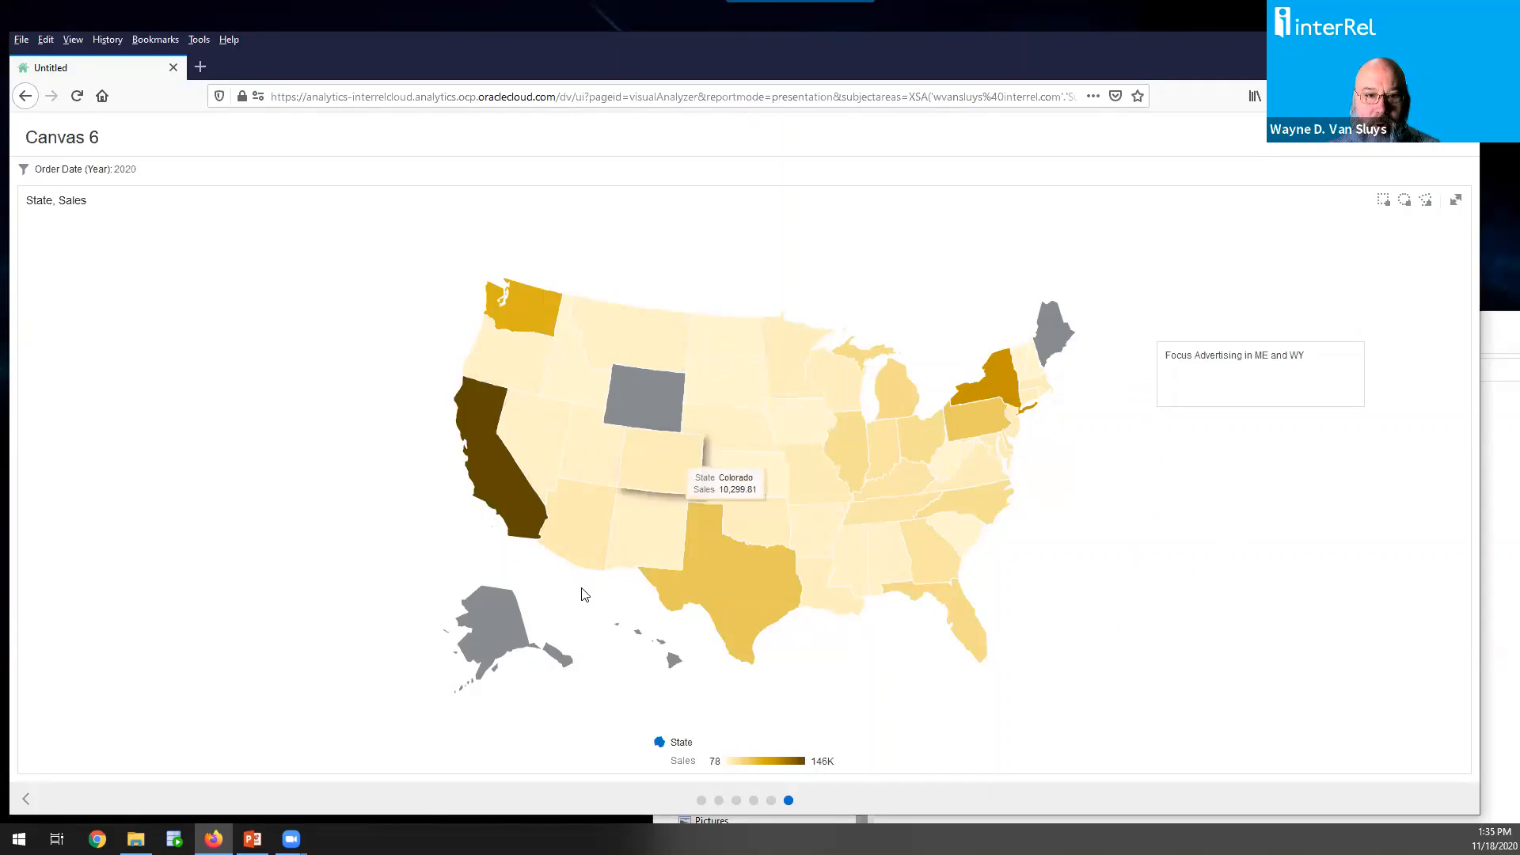
Switch to PowerPoint, start the slide show from the Demo slide and advance past Summary to the Leonardo da Vinci quote slide
mouse_move(252, 839)
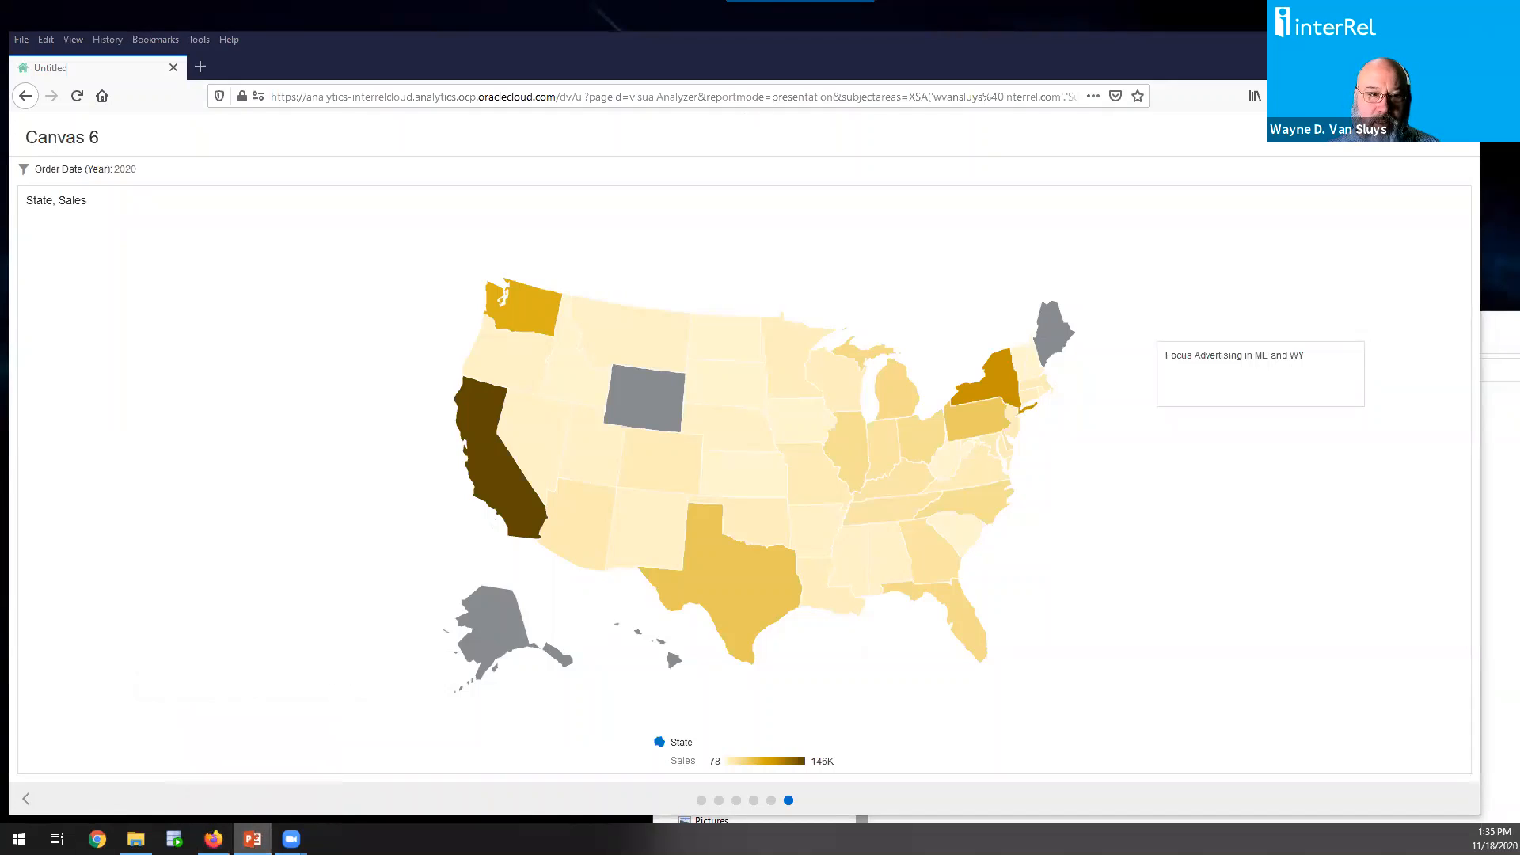
click(253, 838)
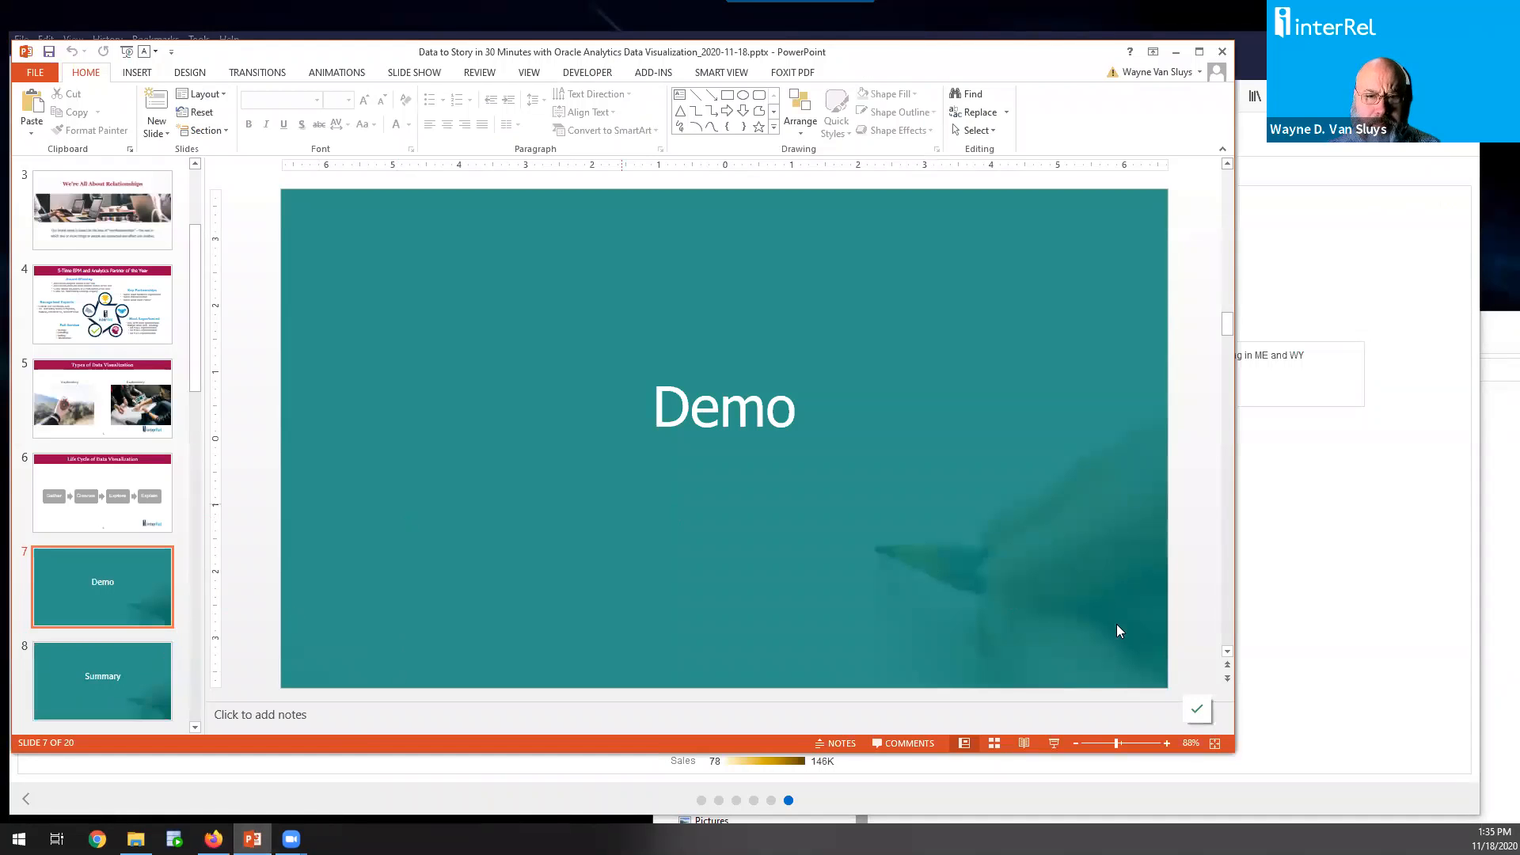
click(1053, 744)
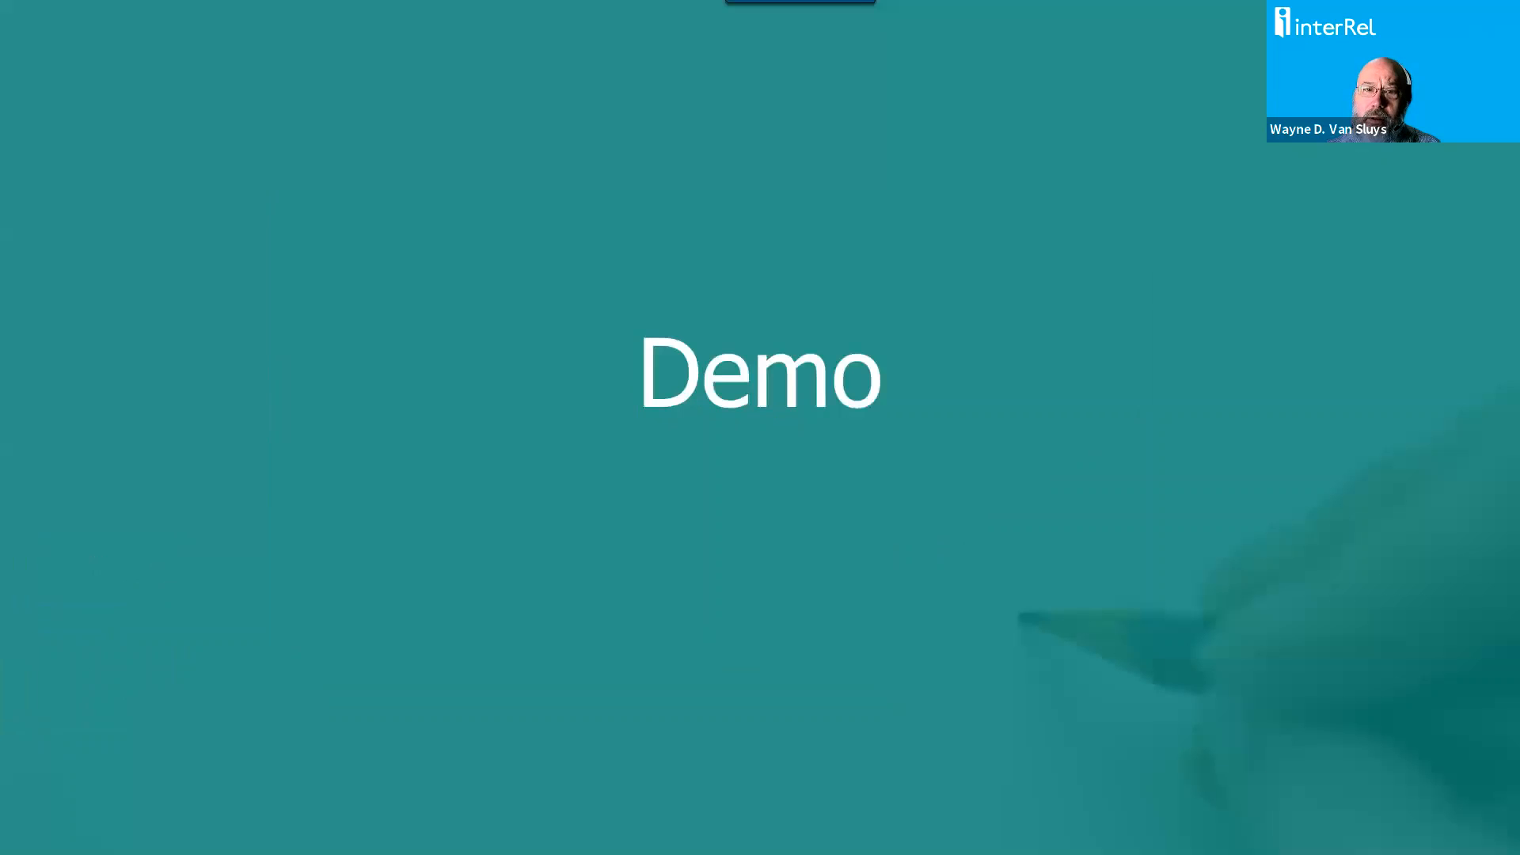
click(1041, 542)
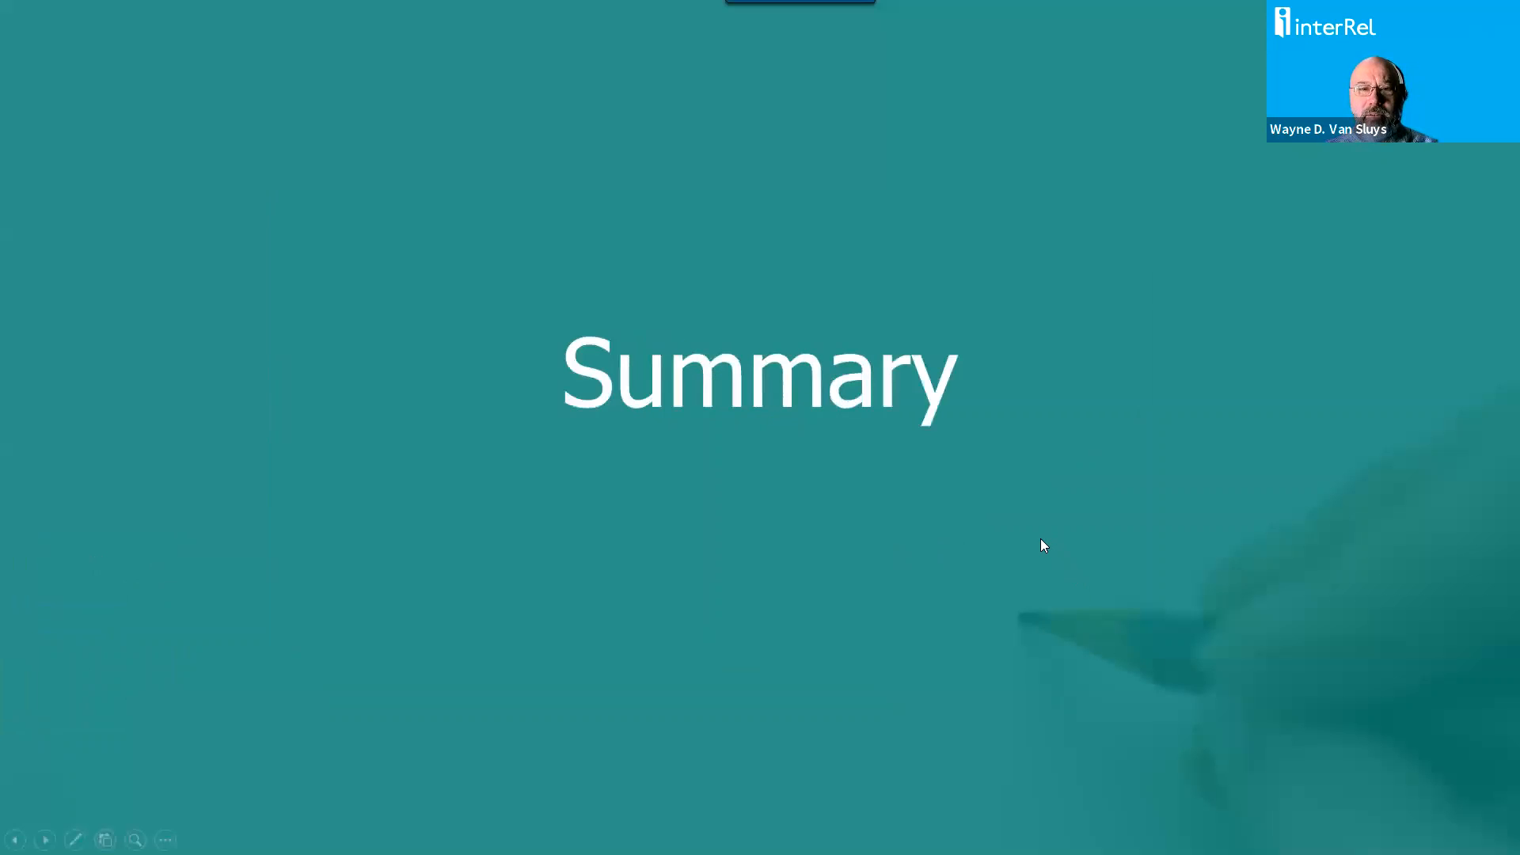
click(1041, 544)
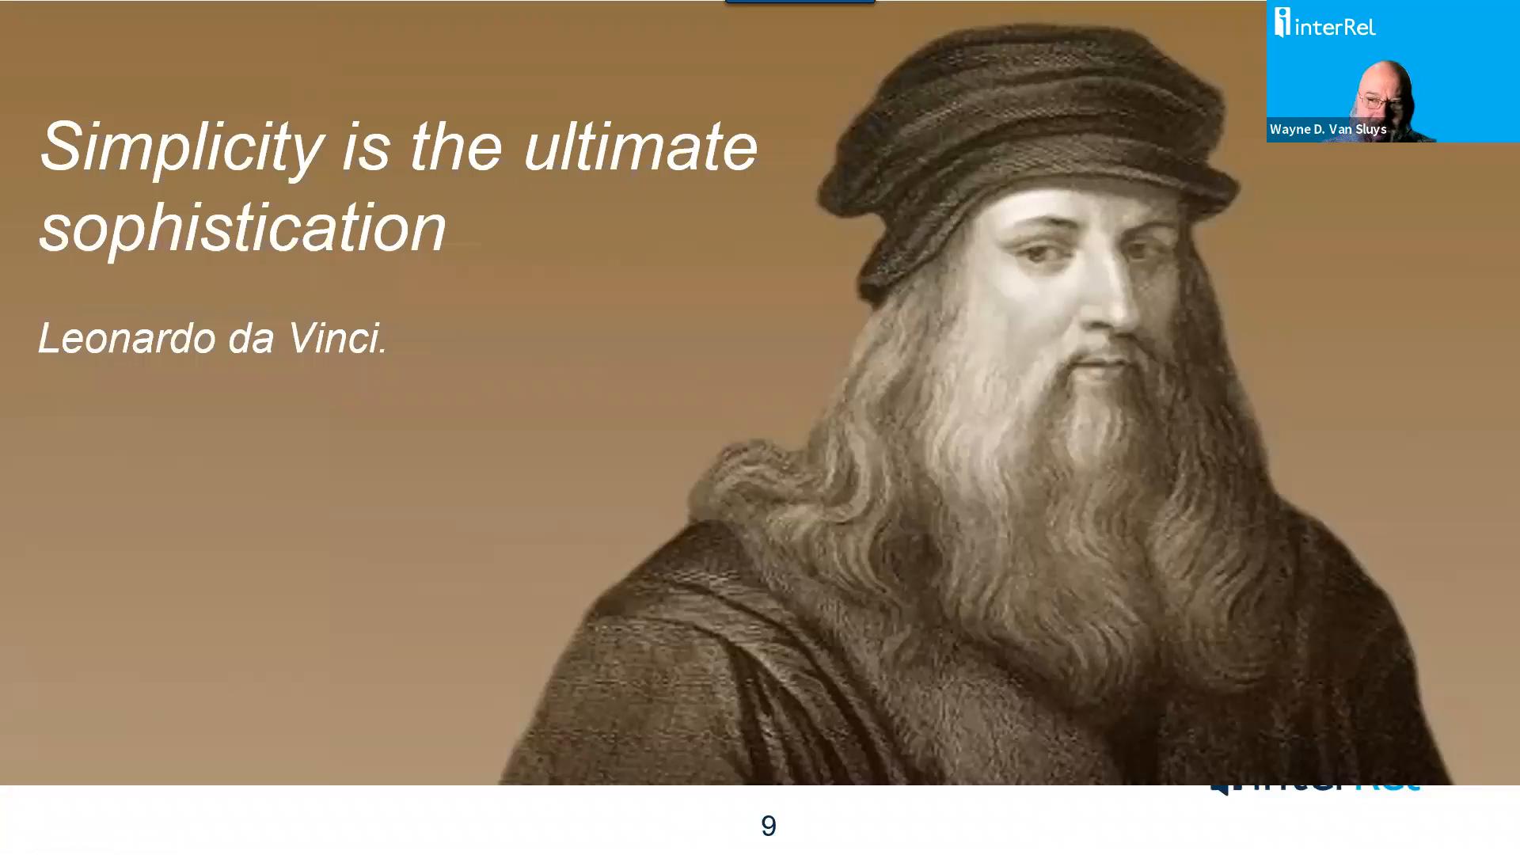